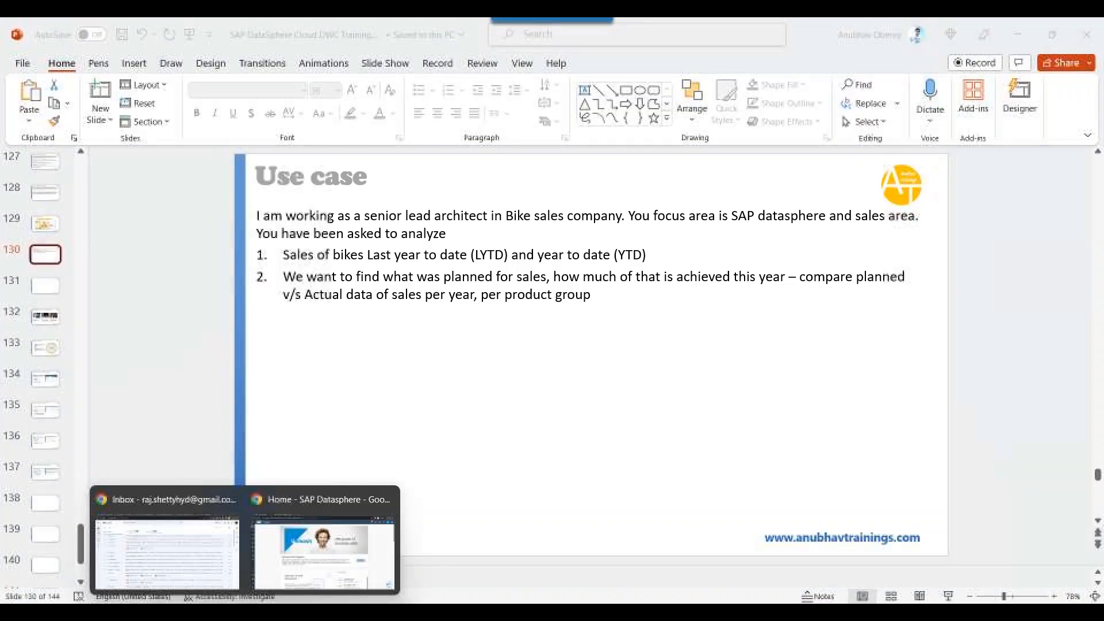
- Switch to SAP Datasphere in the browser and look through all files and business entities in the Business Builder
click(321, 546)
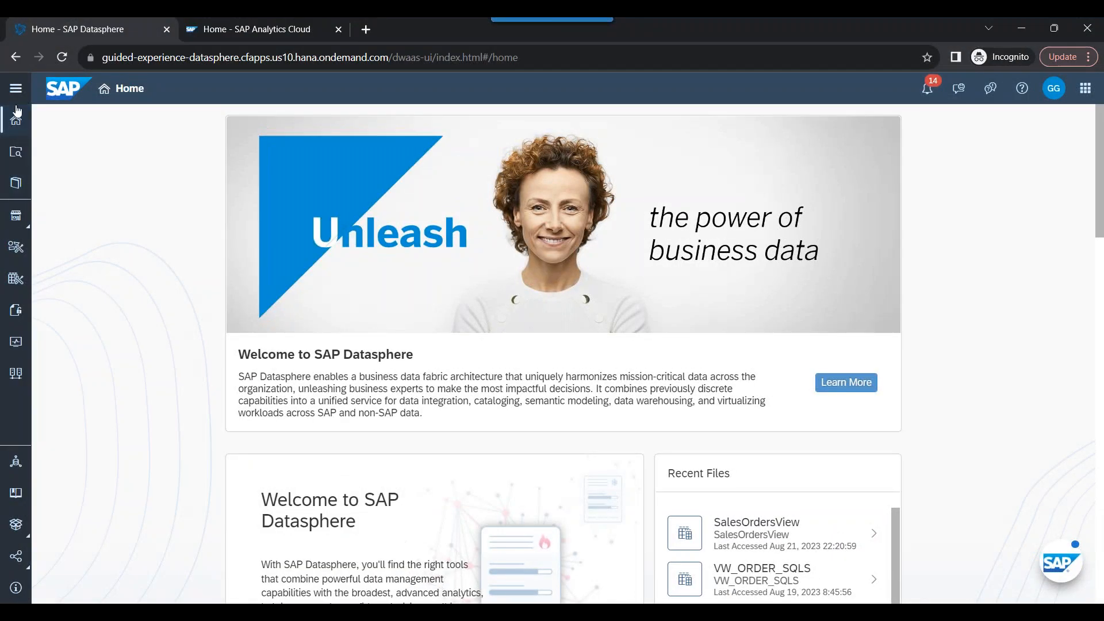
click(15, 88)
click(75, 279)
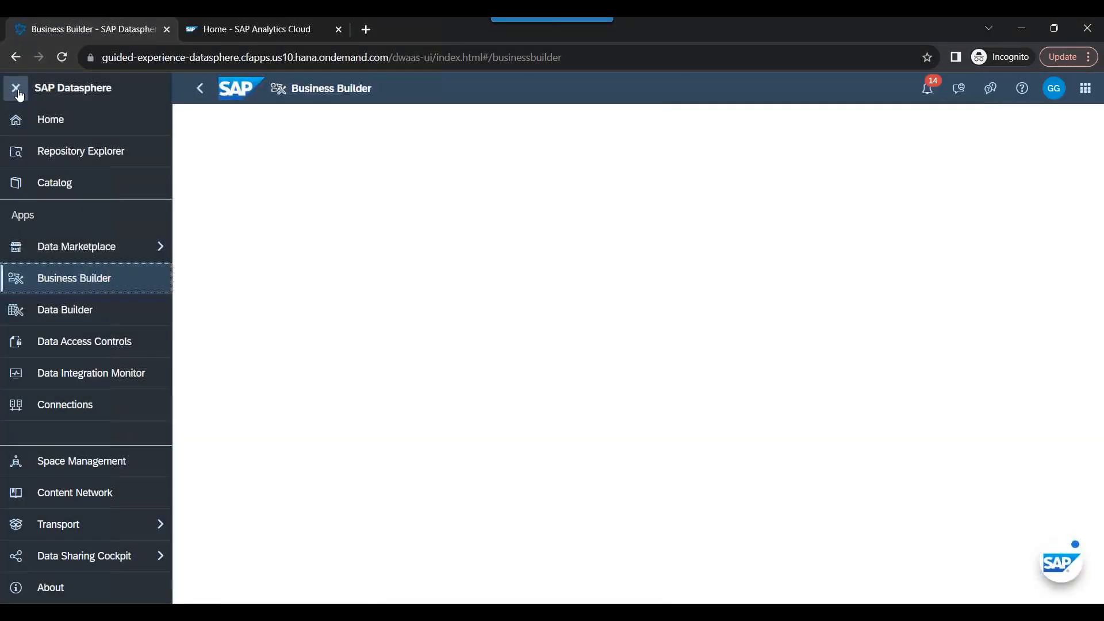
click(17, 89)
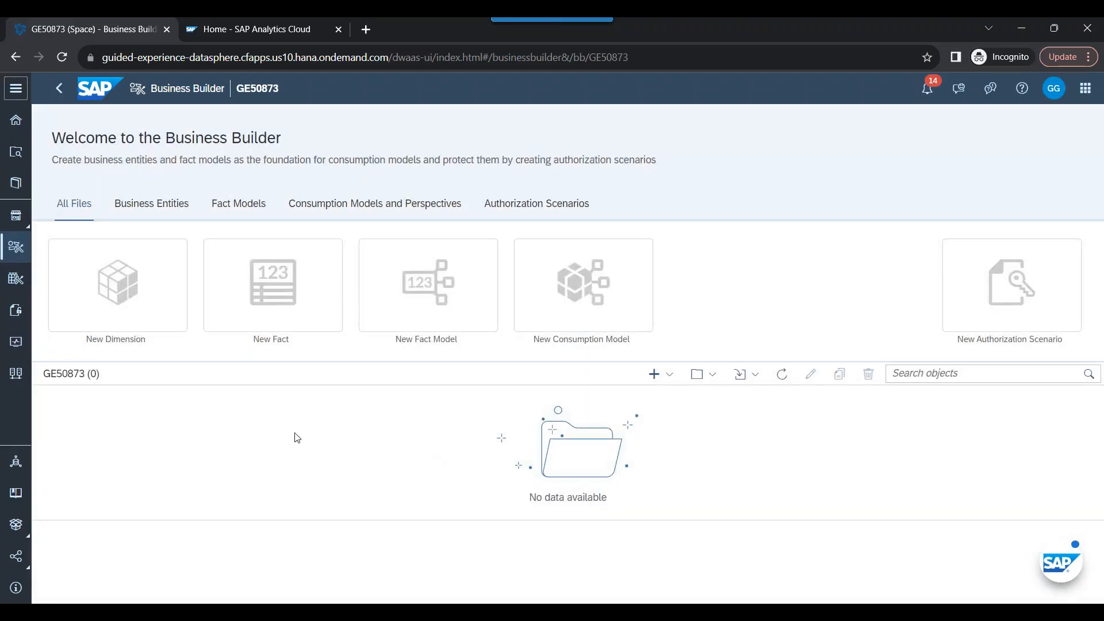
click(173, 209)
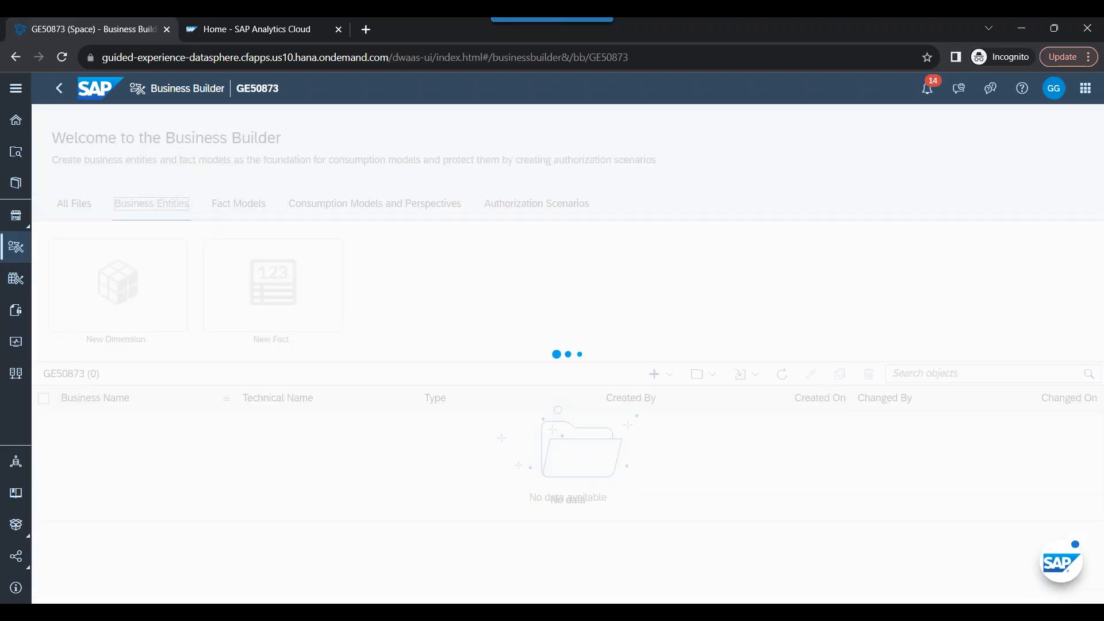
click(91, 208)
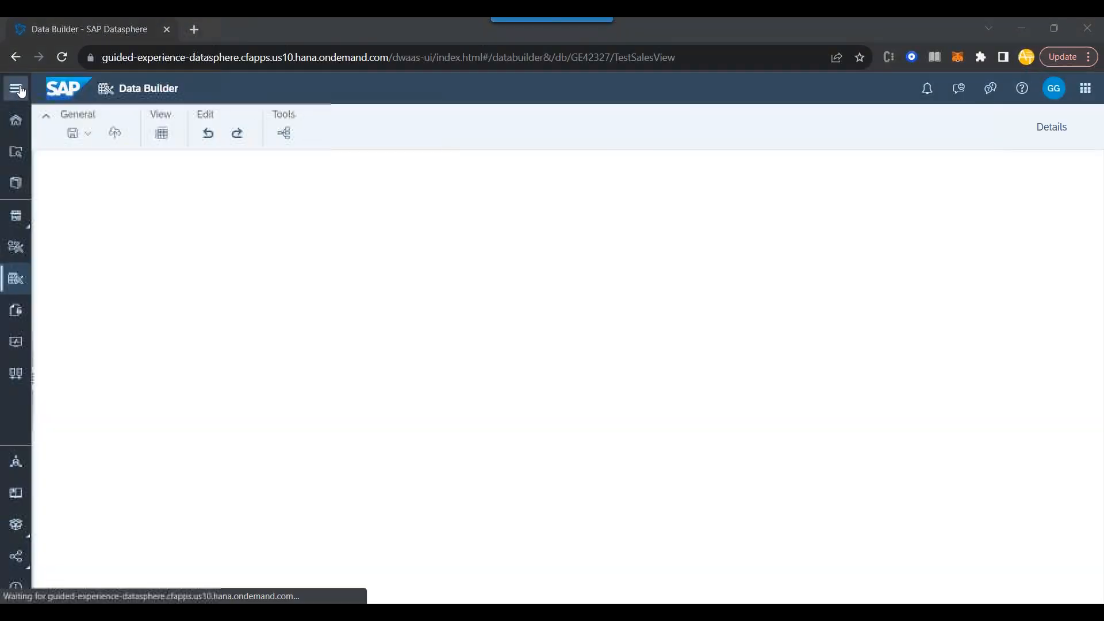
- Open the Business Builder for the space holding the bike sales objects and examine the listed facts and dimensions
click(17, 89)
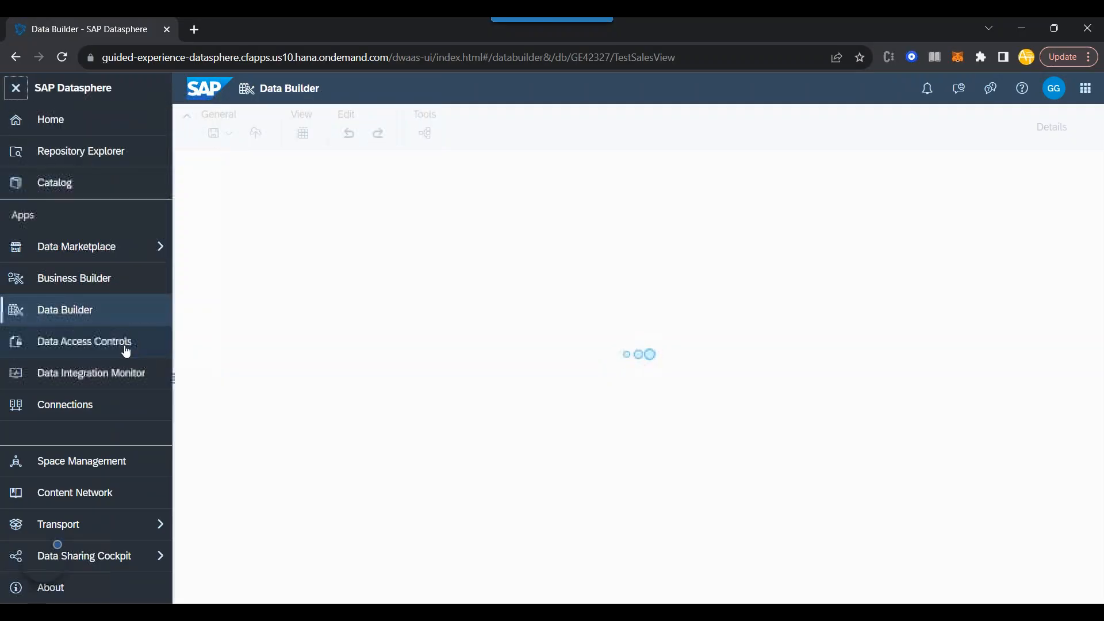
click(103, 280)
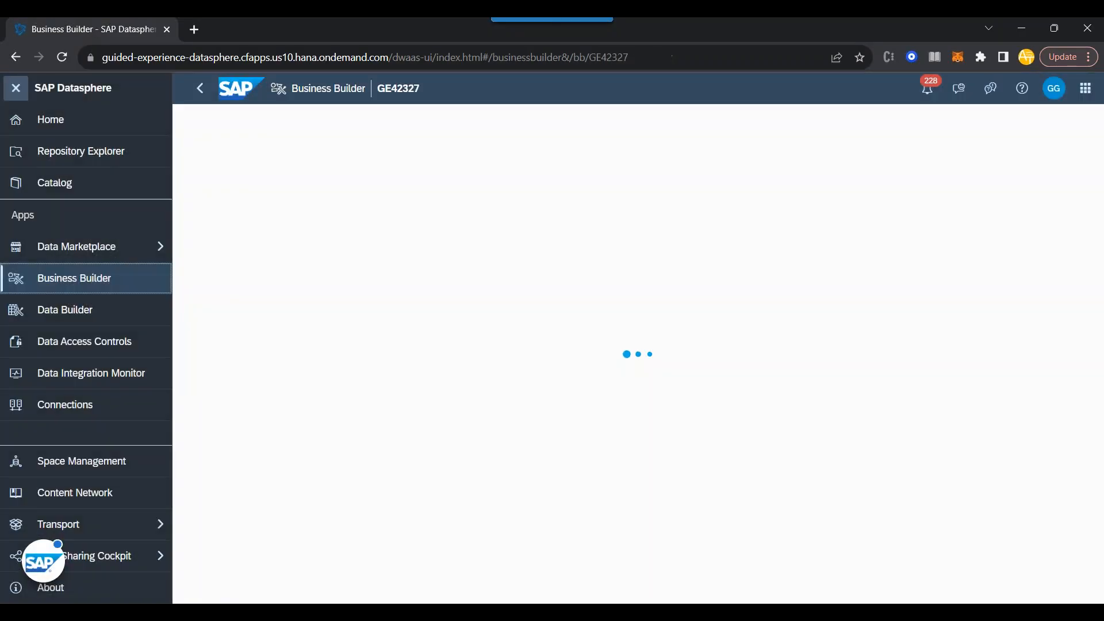
click(17, 89)
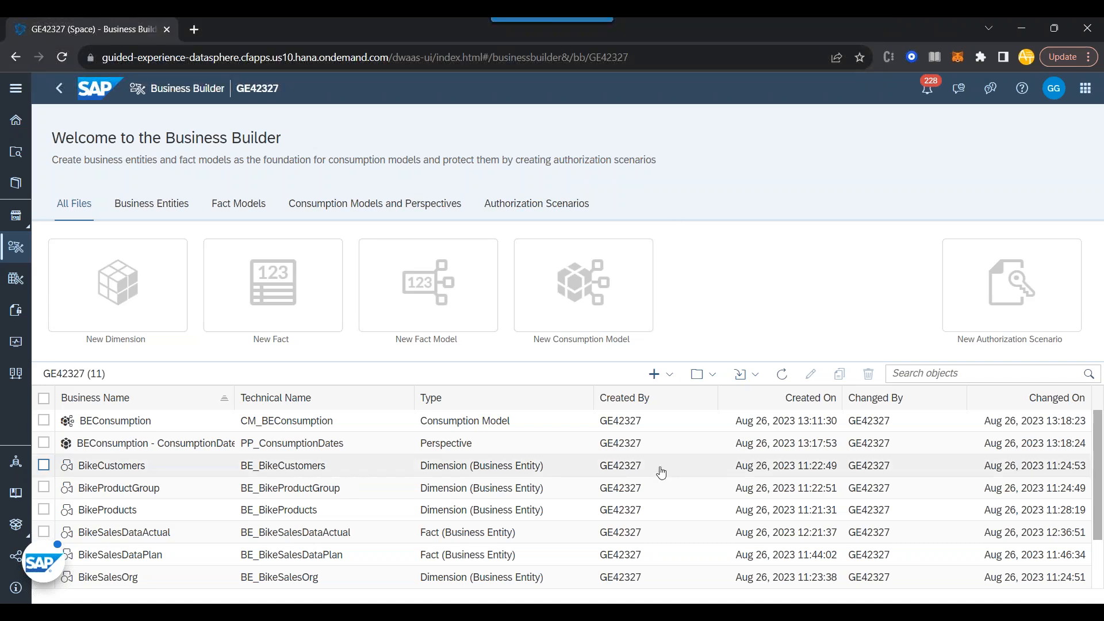
drag(420, 533, 473, 539)
drag(420, 466, 472, 467)
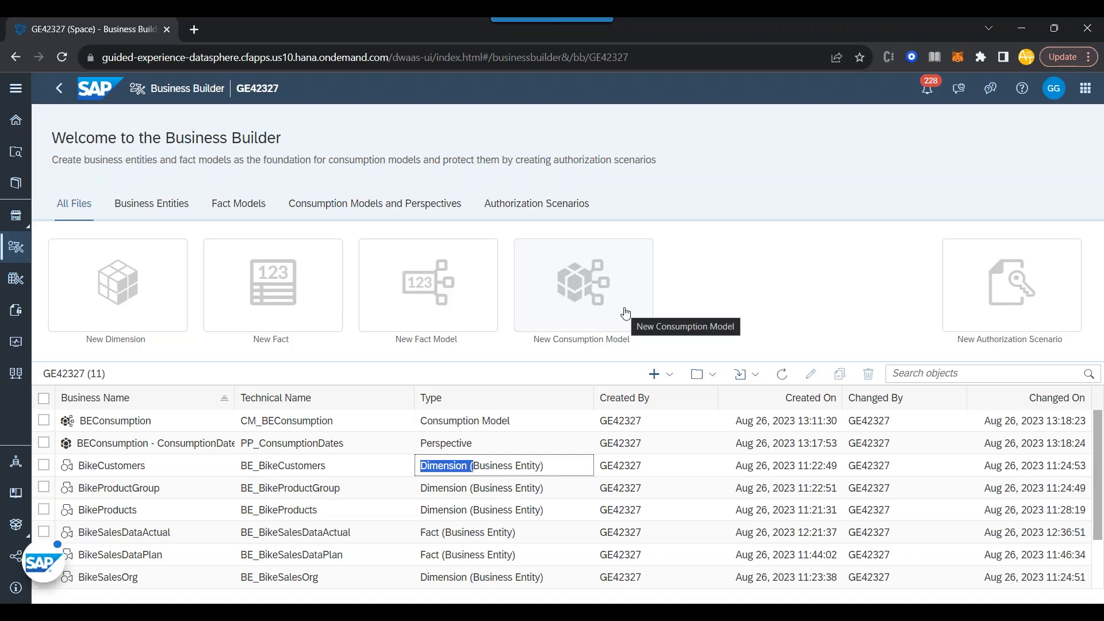
- Start a new consumption model with the business name C_SalesCompare and continue to its initial fact source
click(582, 322)
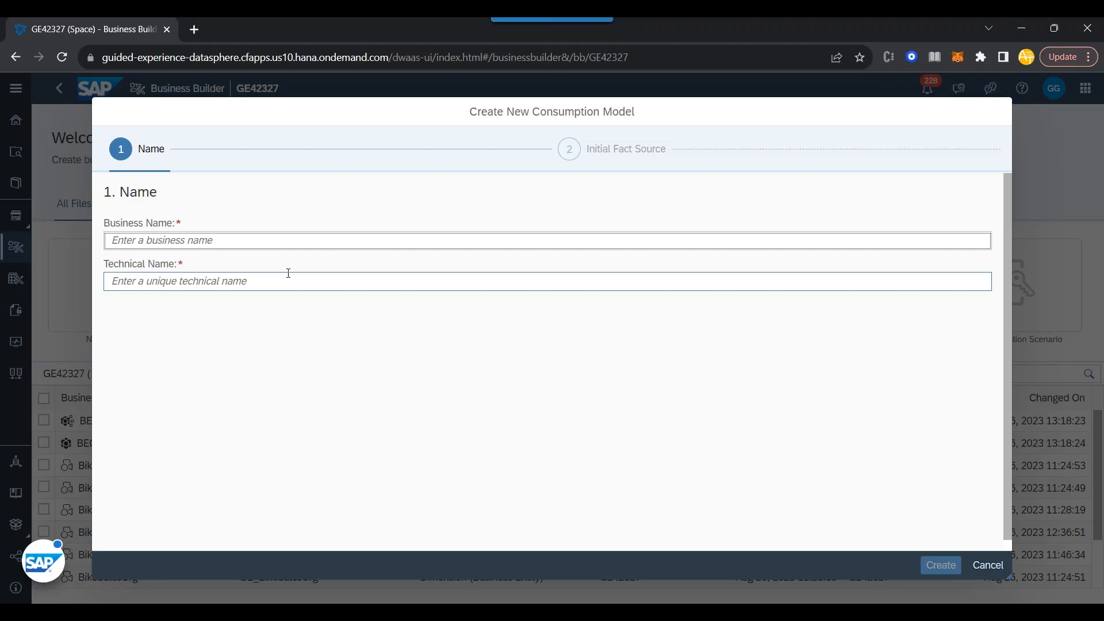
text(C_)
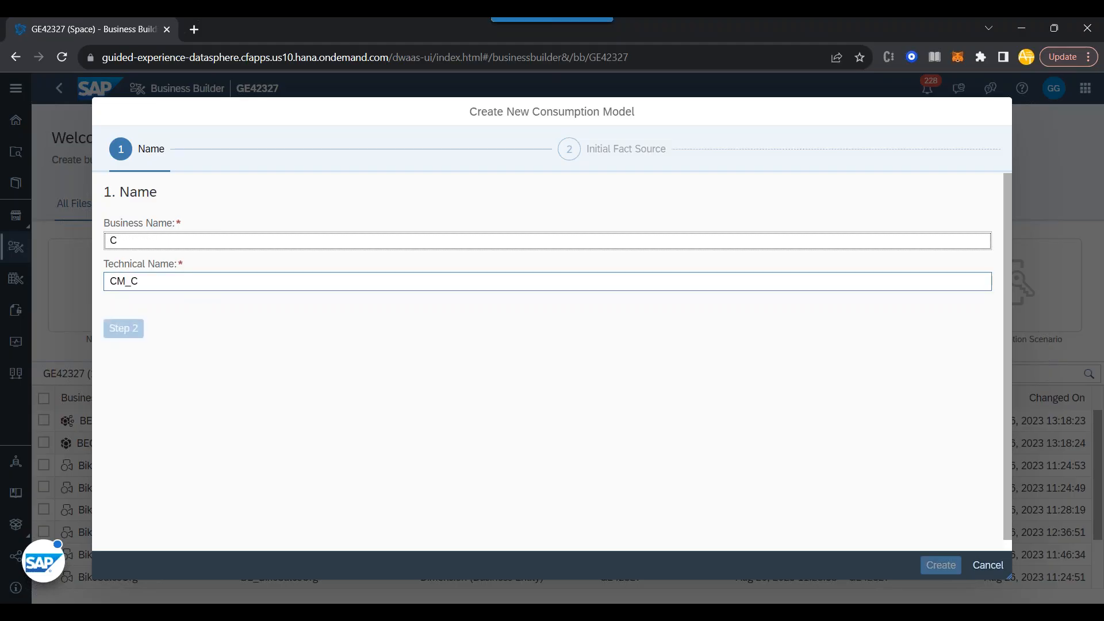
text(Sal)
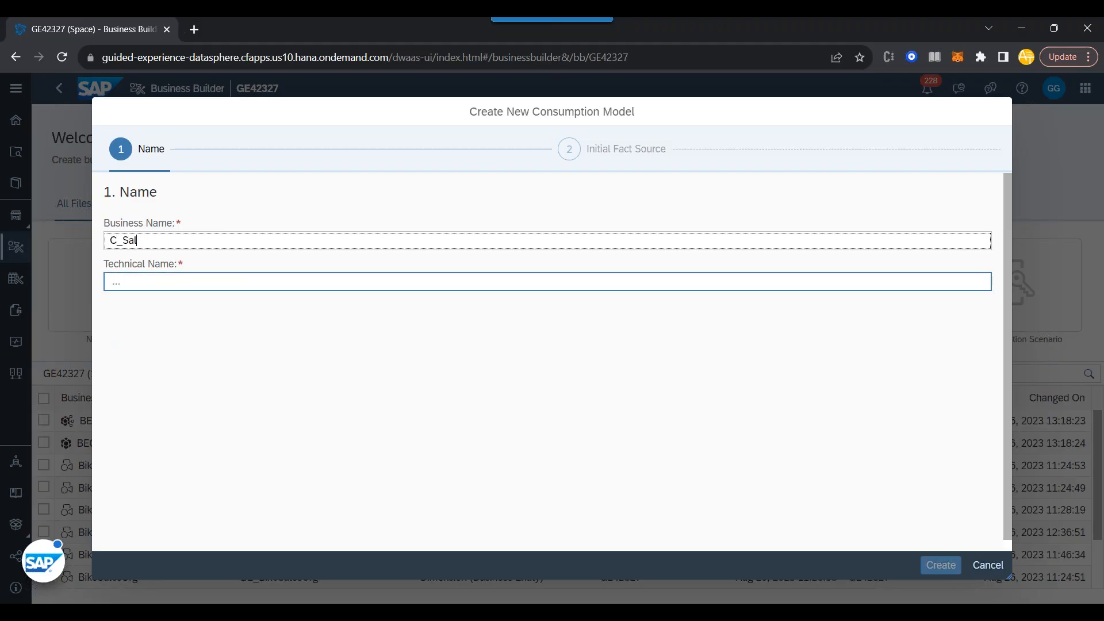
text(esCompare)
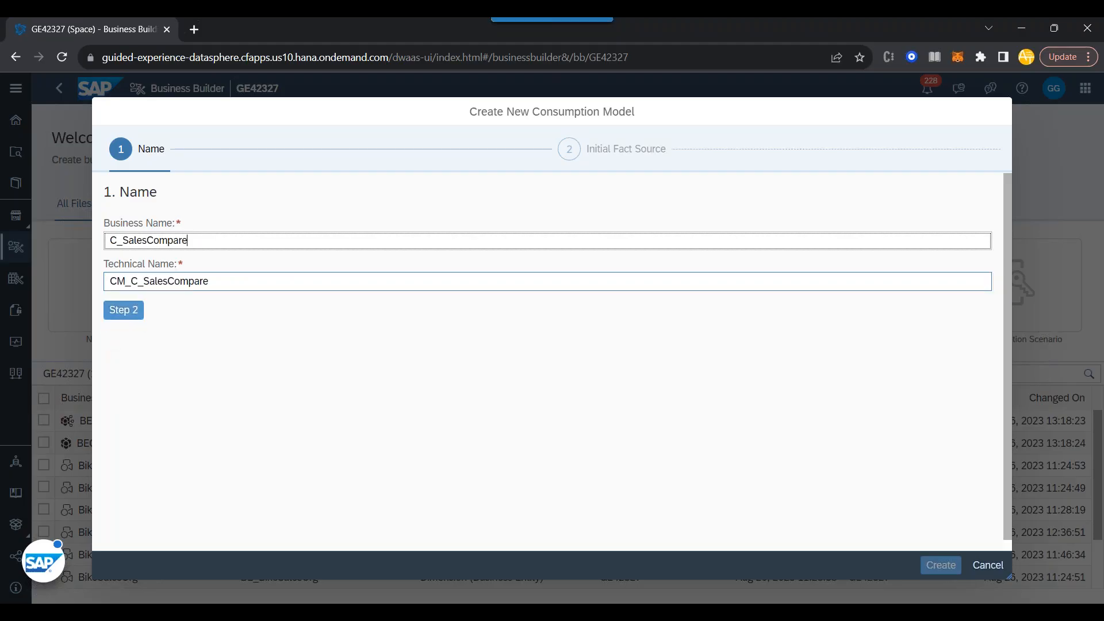
click(130, 314)
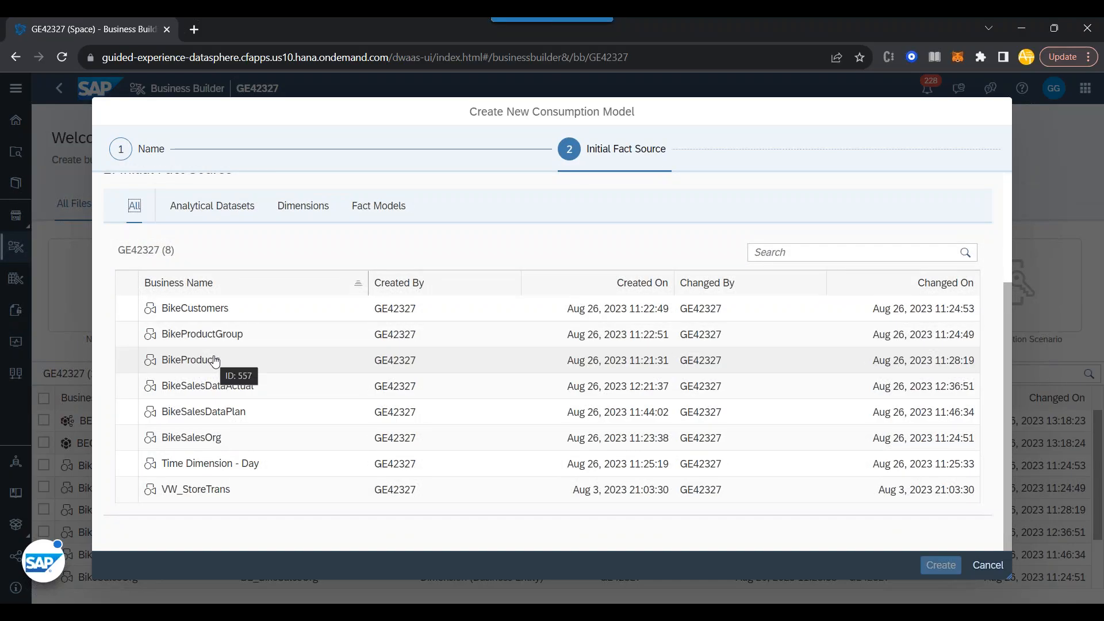
- Choose BikeSalesDataActual as the initial fact source, keep its proposed alias and create the consumption model
scroll(192, 369, up, 3)
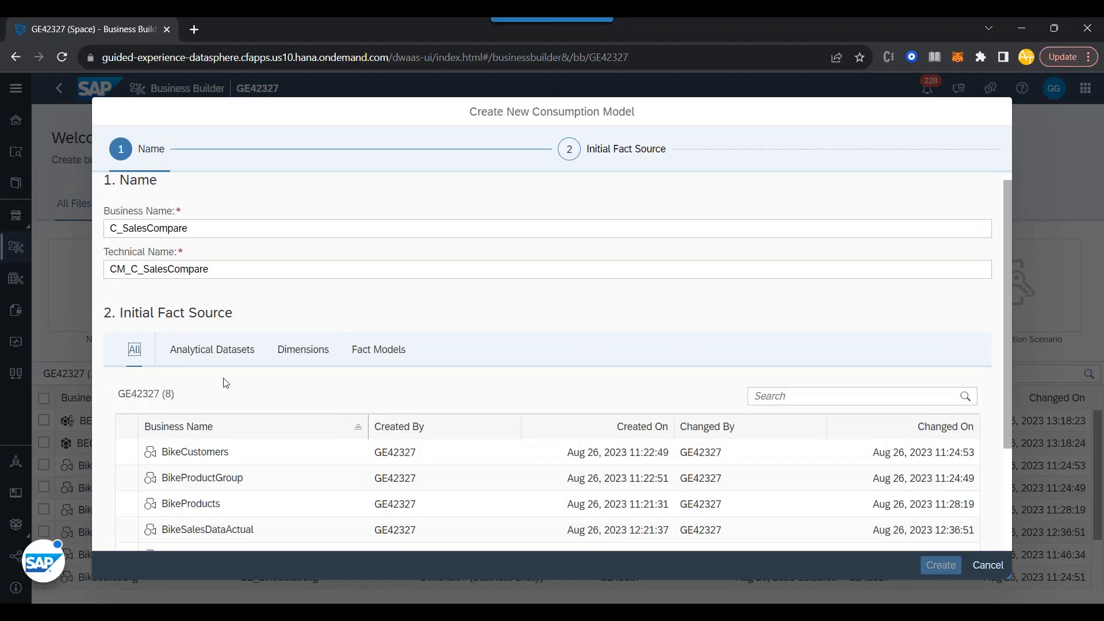
scroll(226, 383, down, 3)
scroll(205, 284, up, 1)
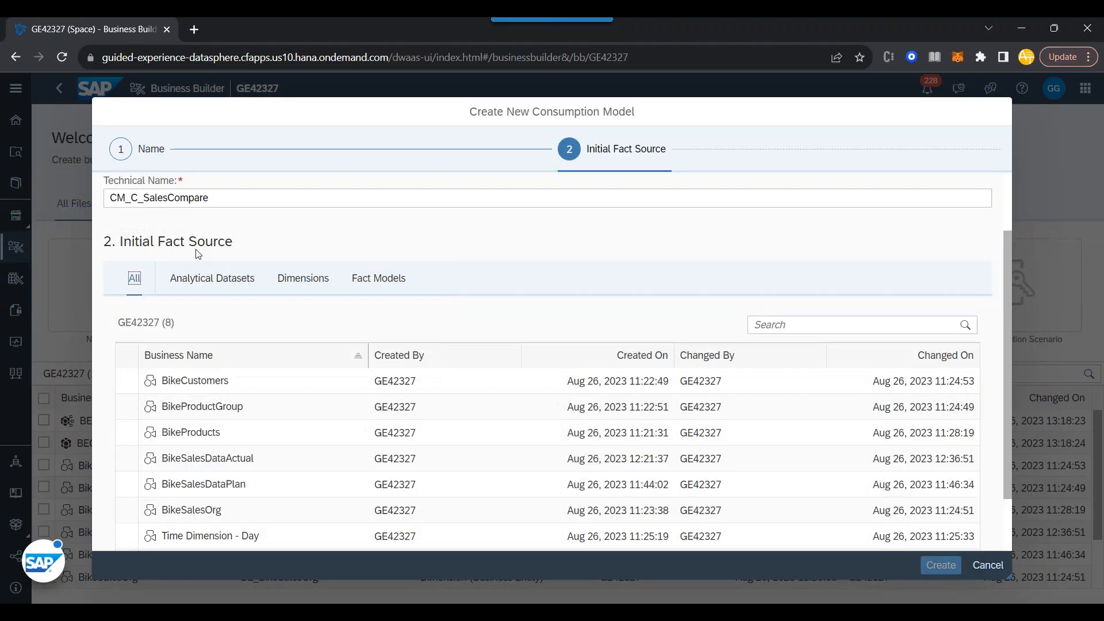
scroll(236, 489, down, 1)
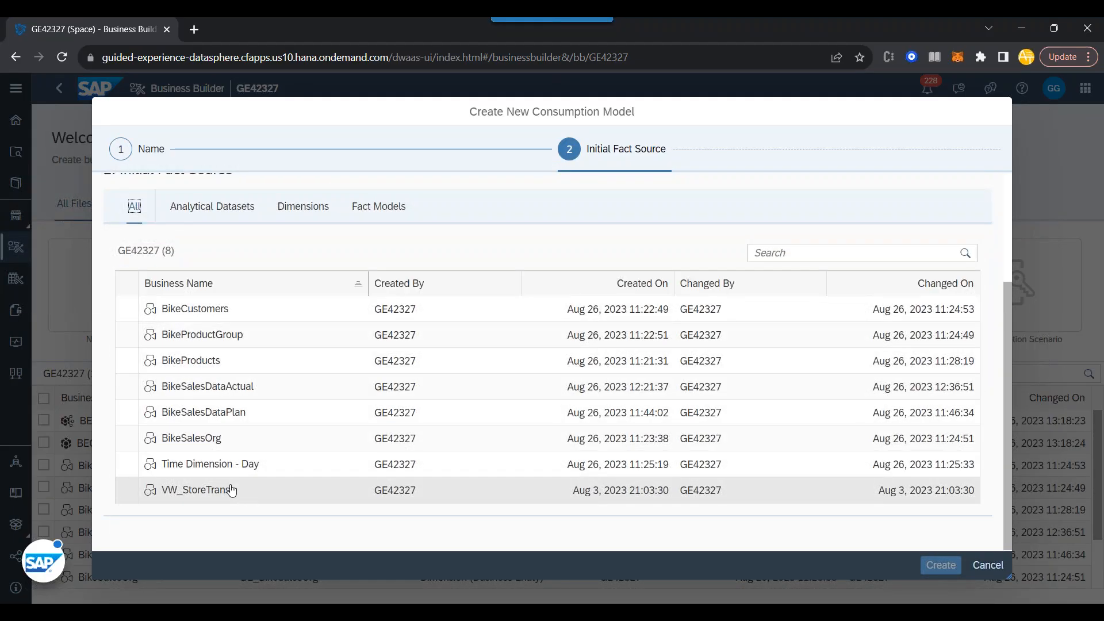
click(132, 389)
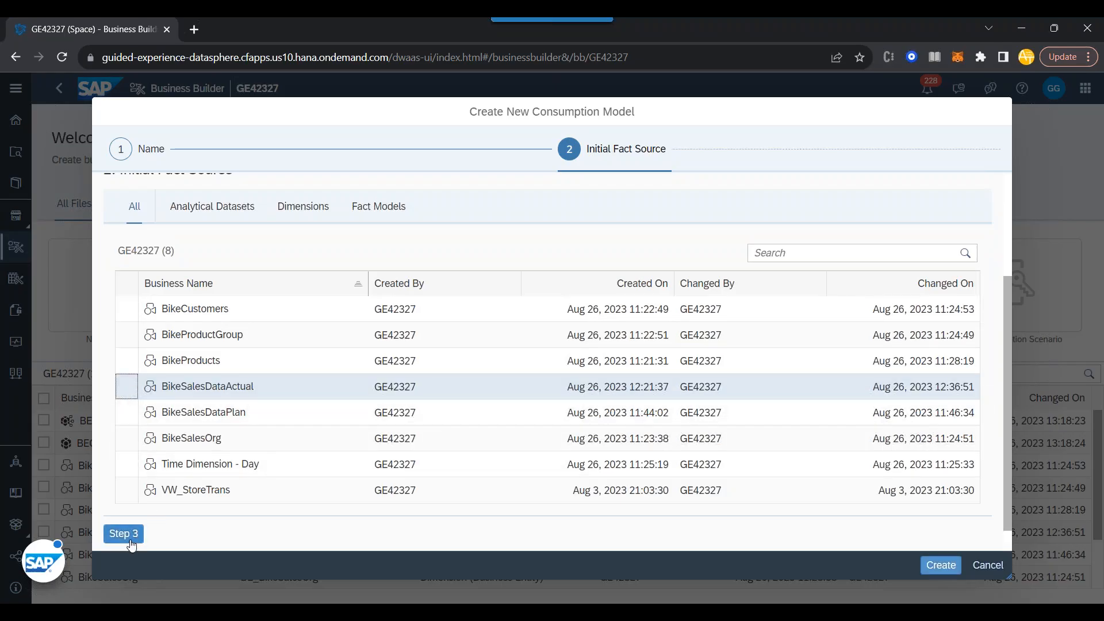
click(130, 538)
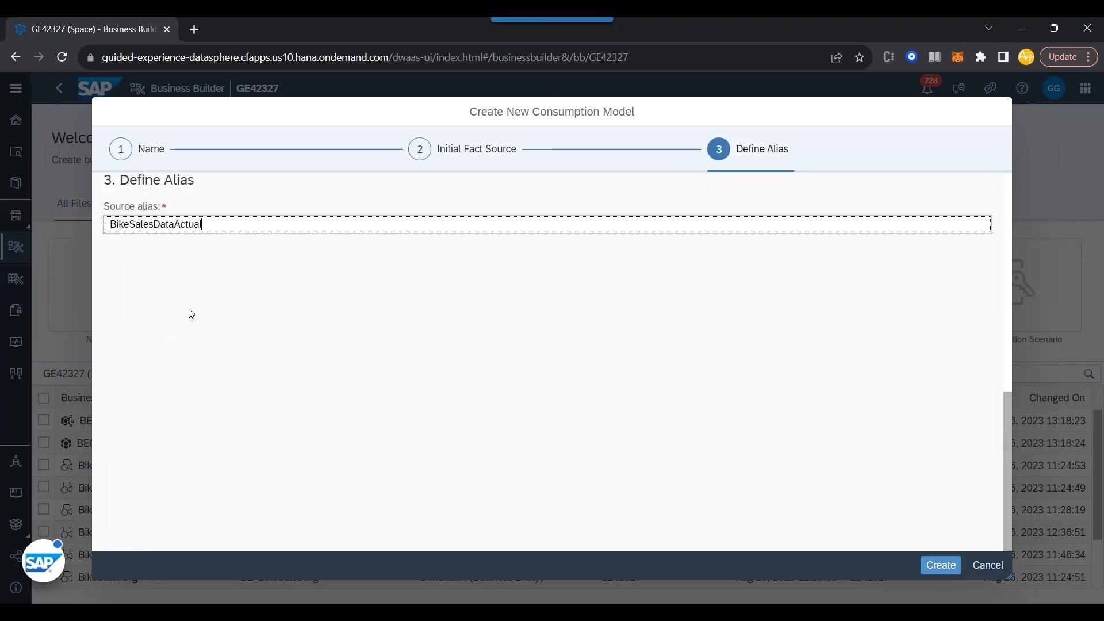
click(941, 565)
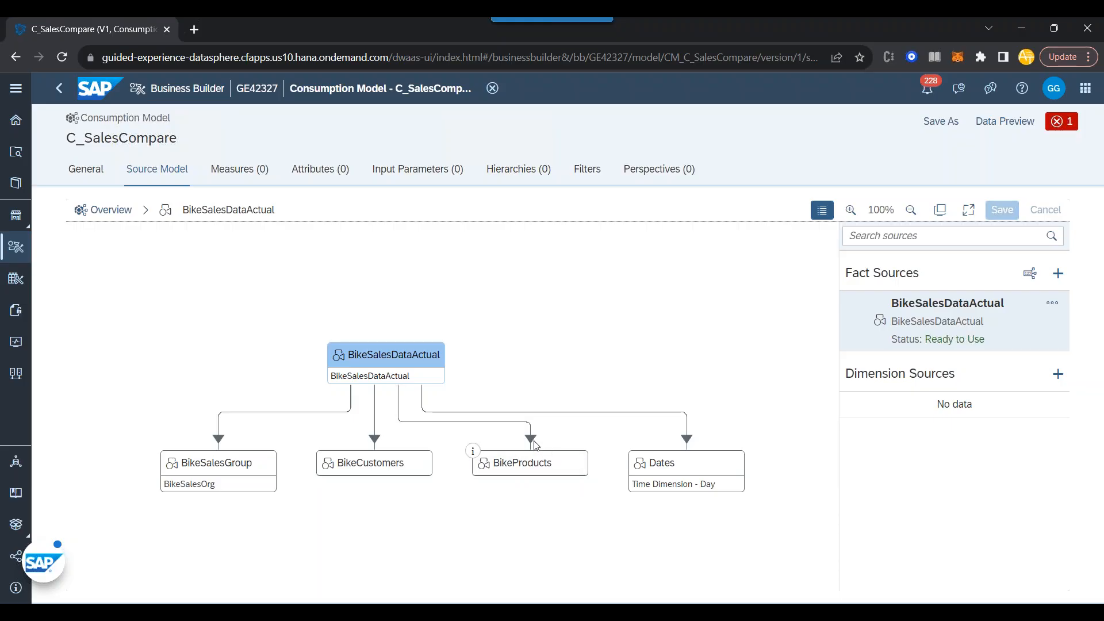
- Add the BikeSalesDataPlan business entity to the source model as a second fact source
click(1060, 275)
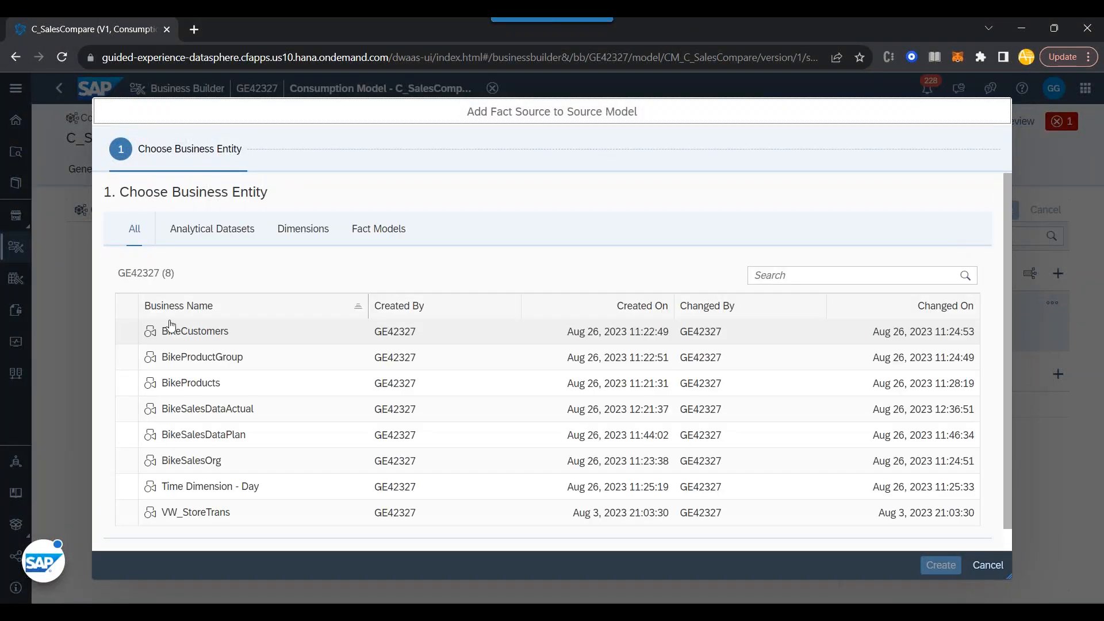
click(127, 435)
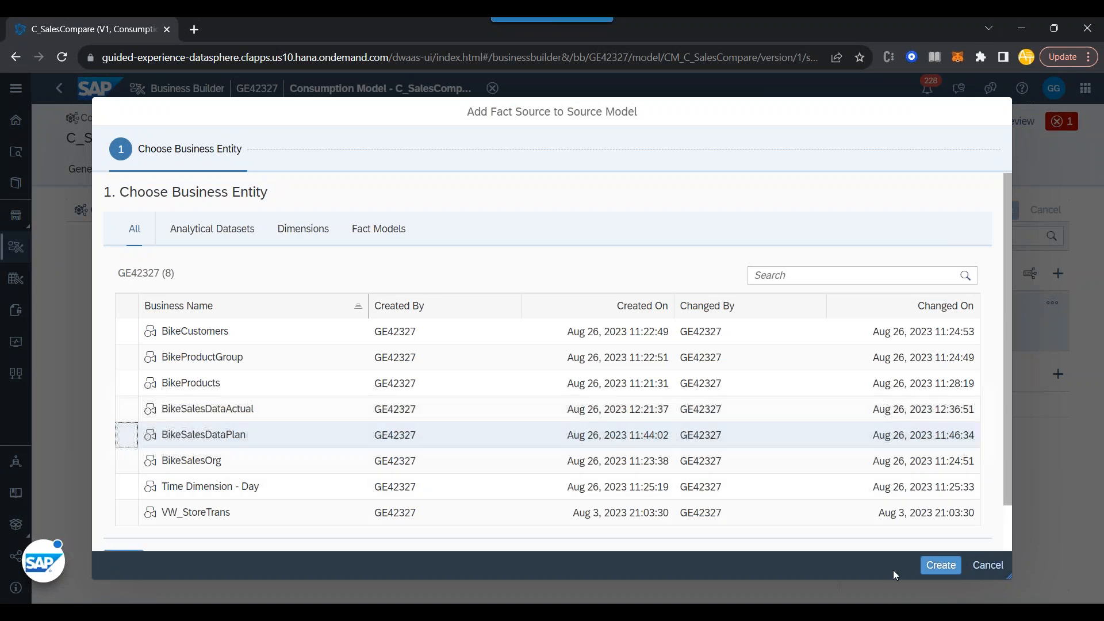
click(941, 566)
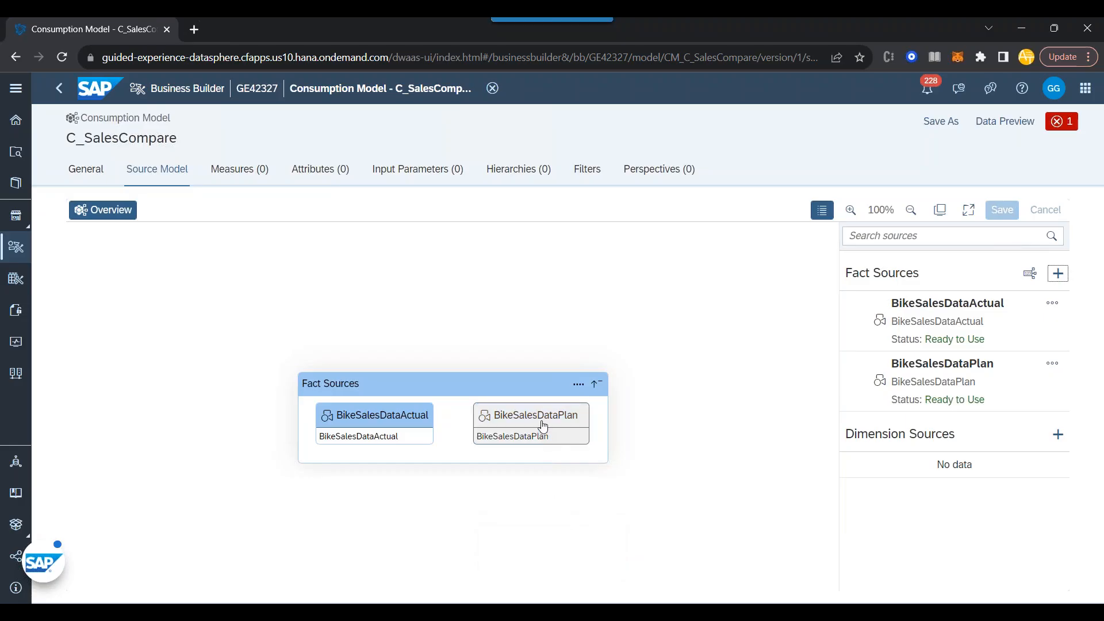
- Show the source graph of BikeSalesDataPlan and add its BikesSalesOrg association as a dimension source with the proposed alias
click(544, 426)
click(606, 418)
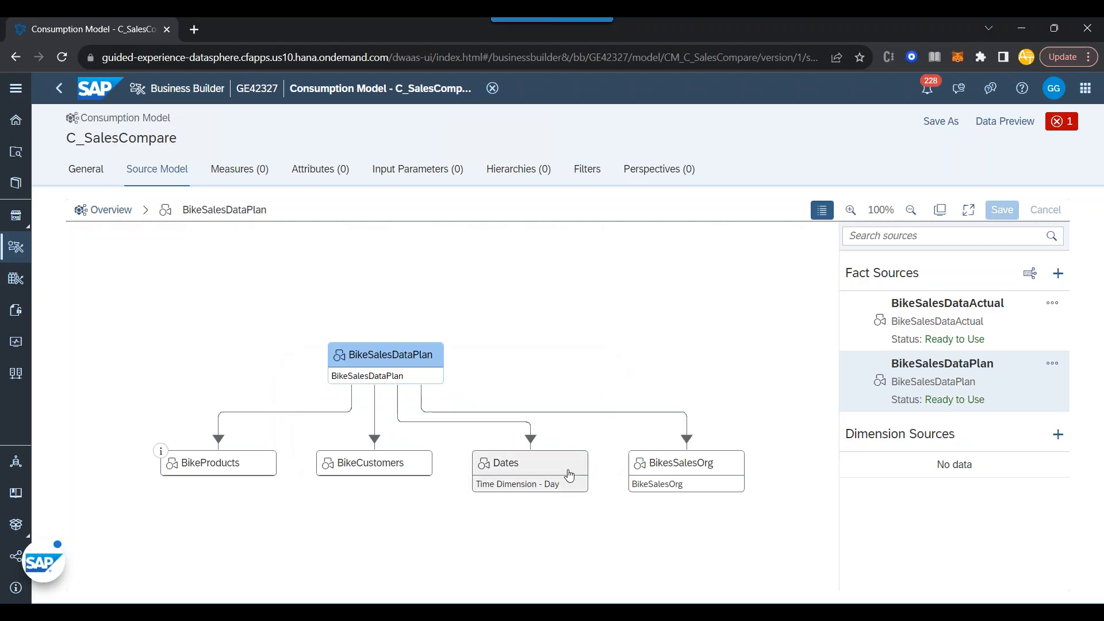
click(680, 472)
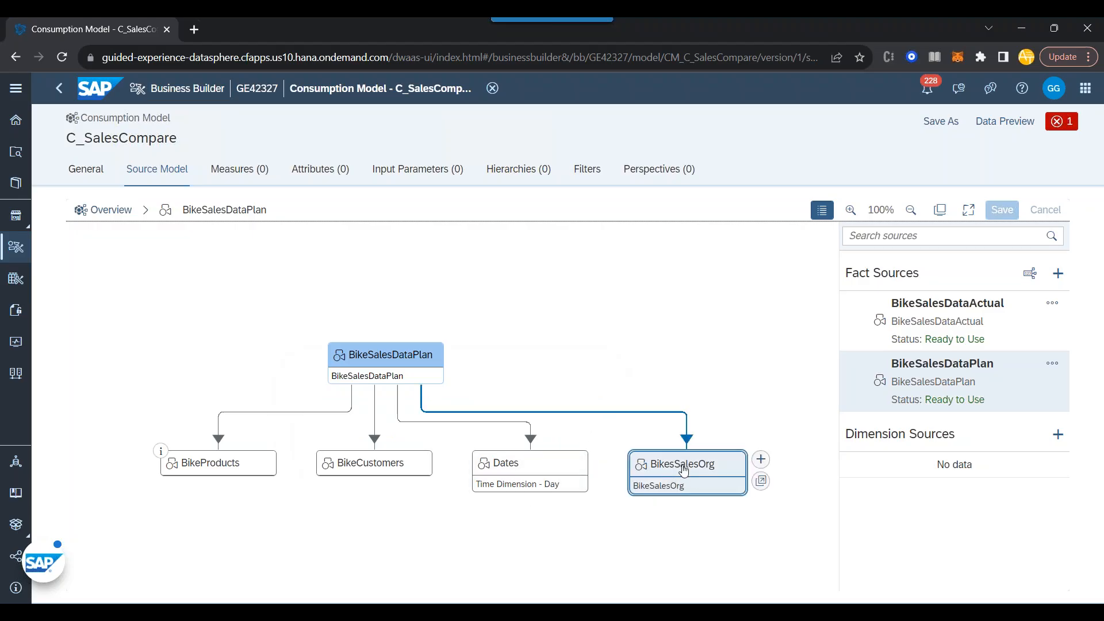
click(761, 459)
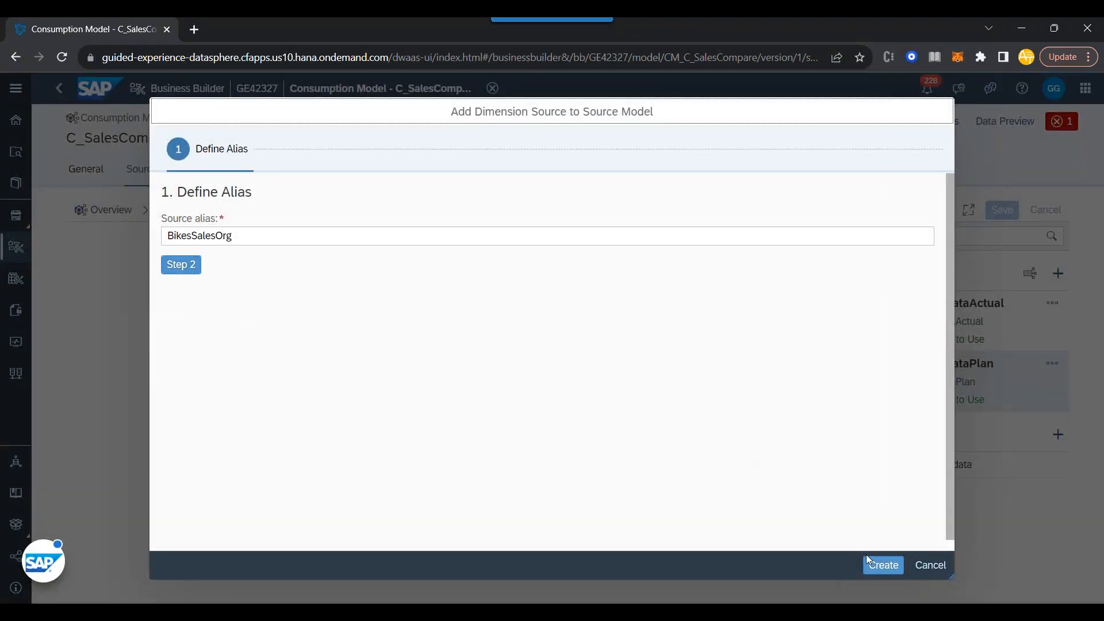
click(883, 565)
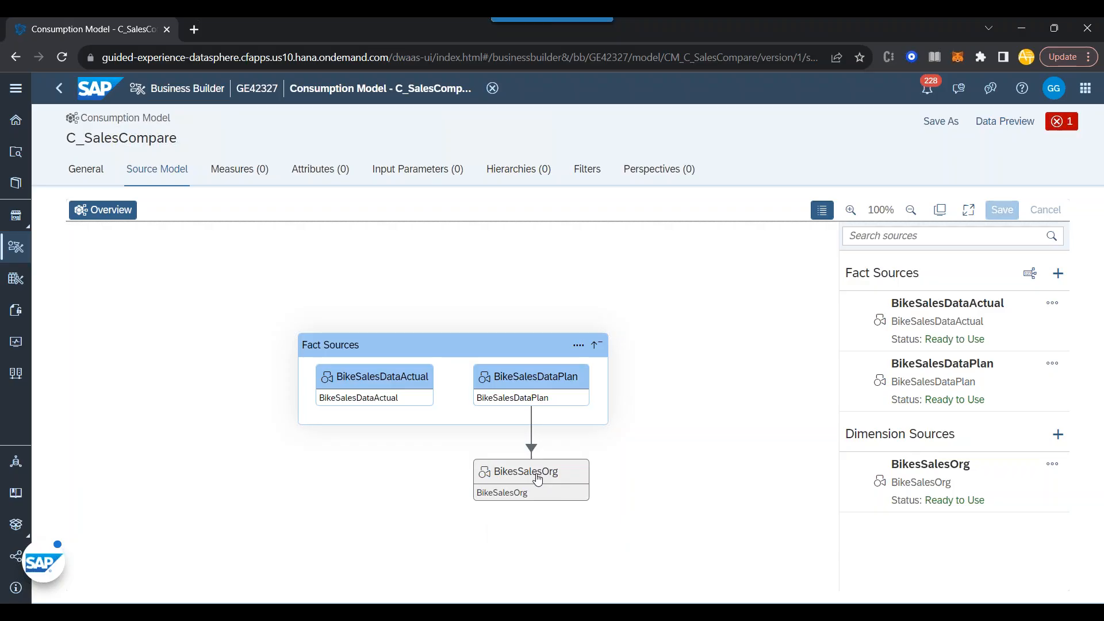
- Show the source graph of the BikesSalesOrg dimension source and select its node there
click(537, 479)
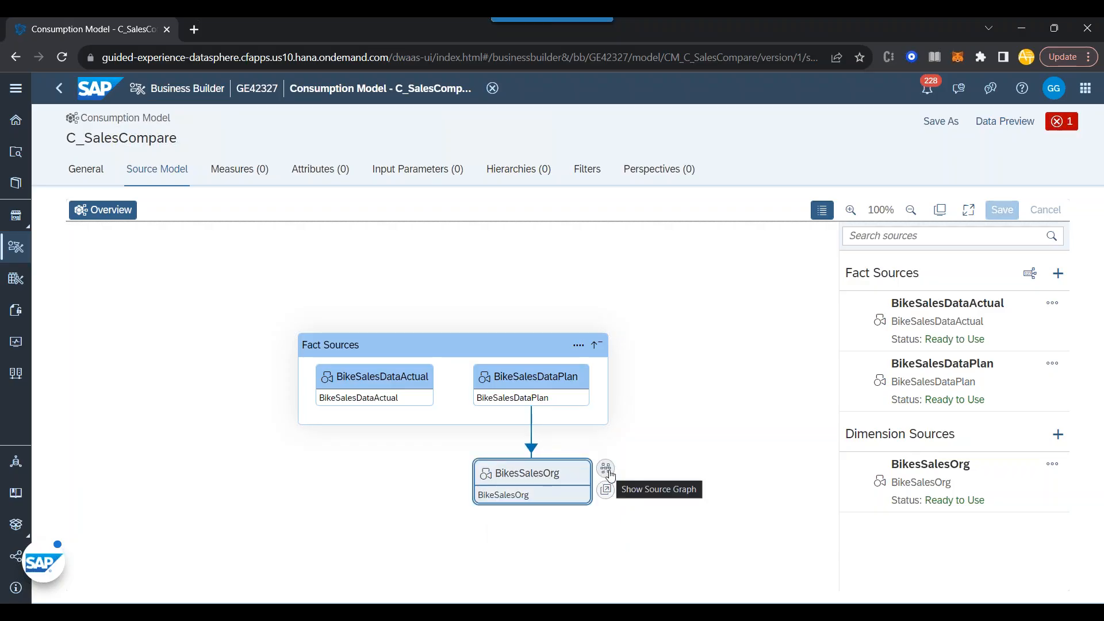
click(554, 480)
click(554, 479)
click(607, 492)
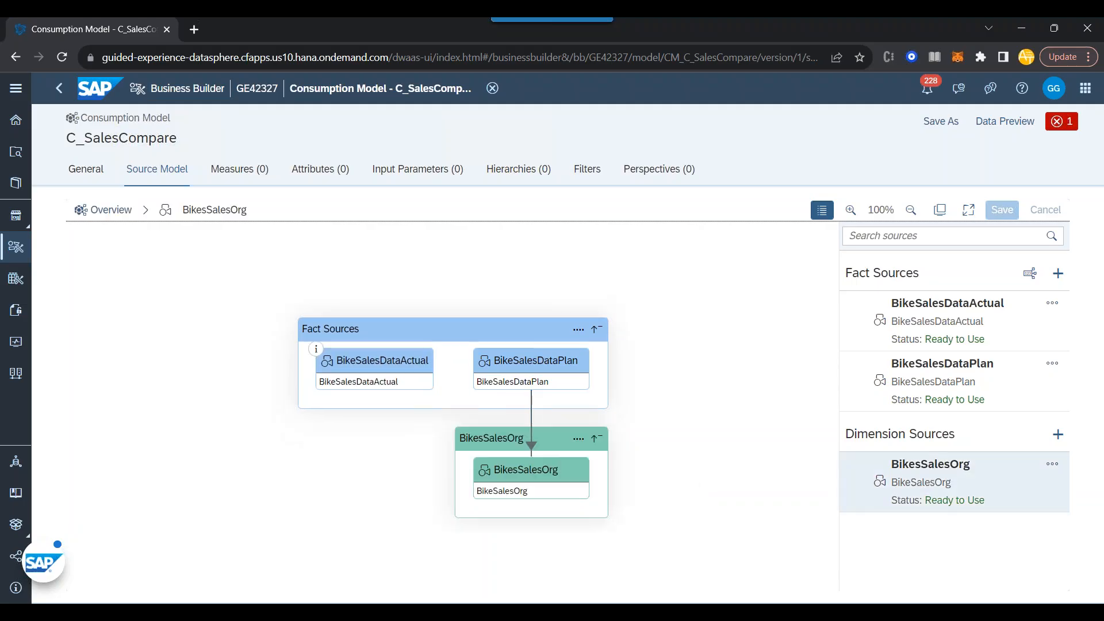
click(539, 476)
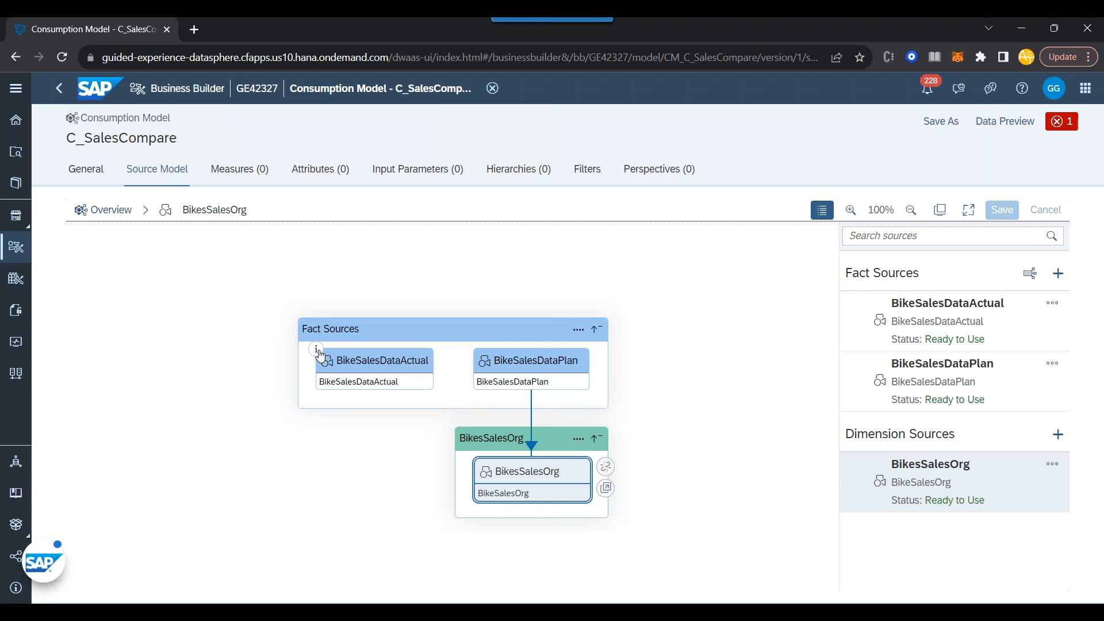
- Expand the associations of BikeSalesDataActual and link its BikeSalesGroup node to the existing BikesSalesOrg dimension source
mouse_move(318, 353)
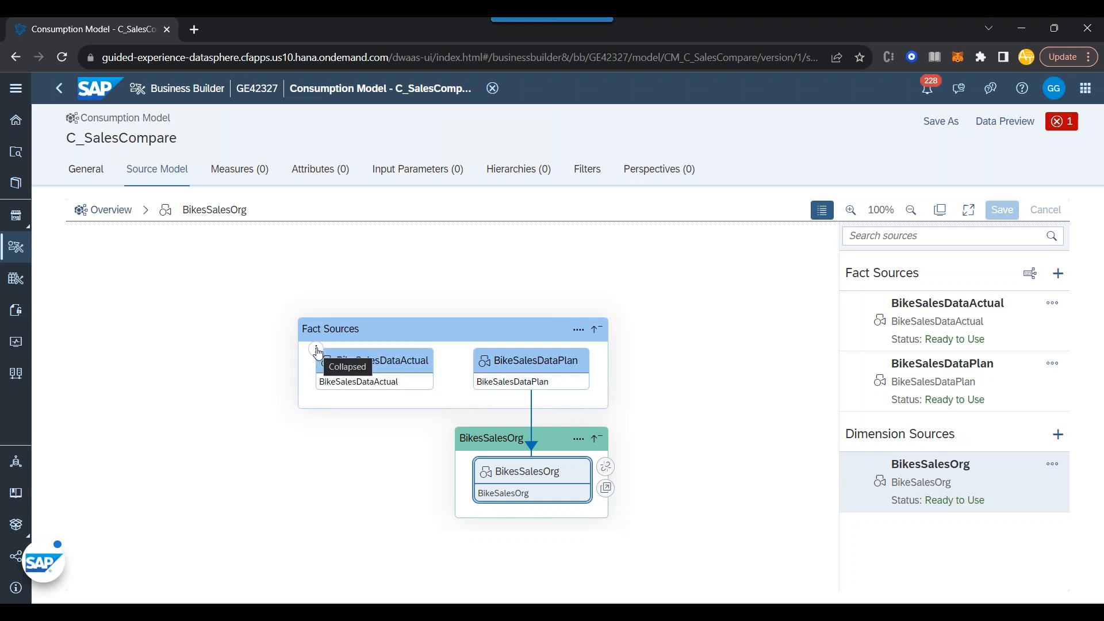
click(371, 374)
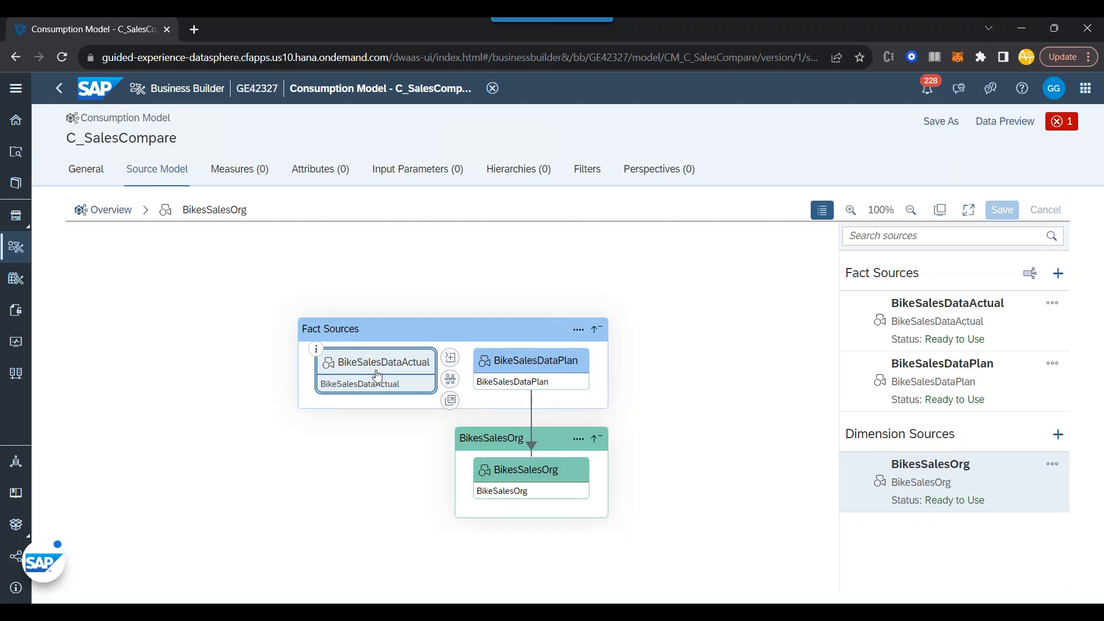
click(451, 358)
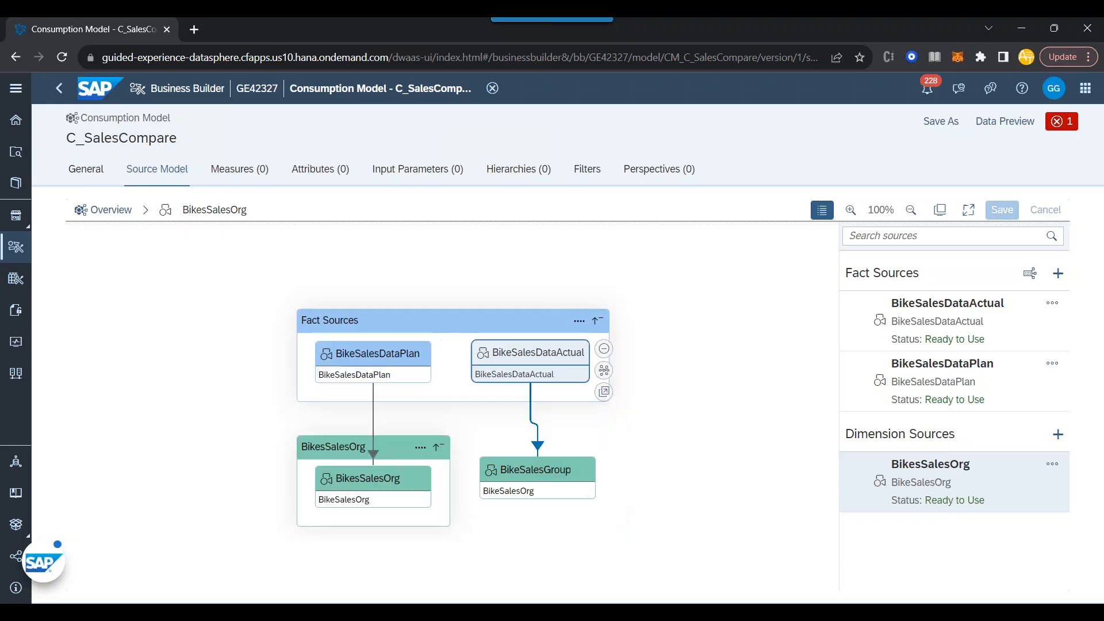
click(419, 484)
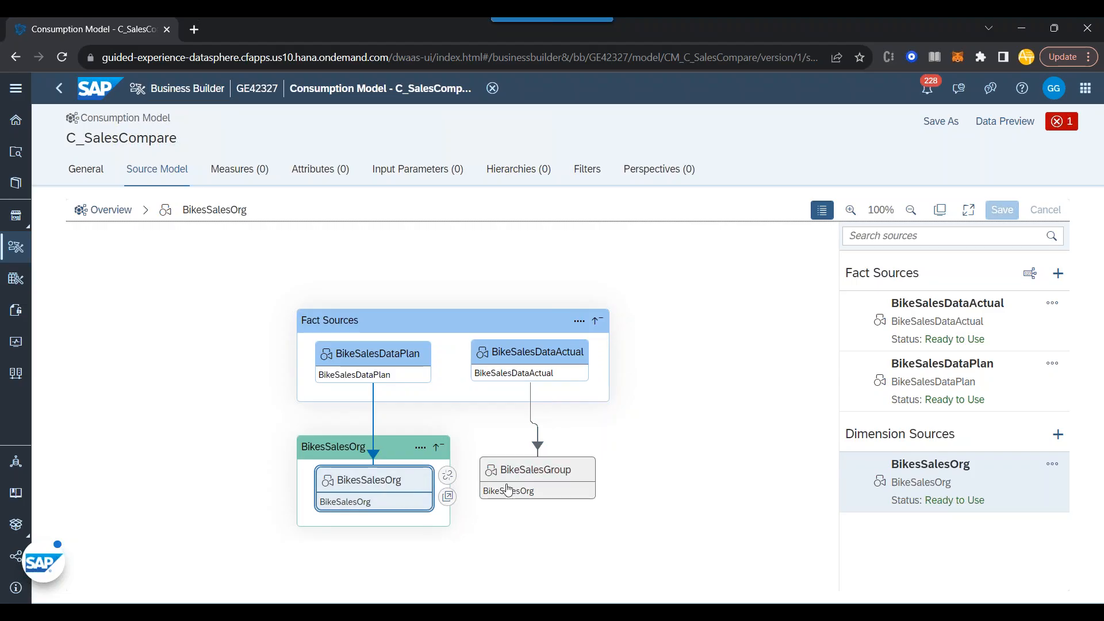
click(449, 477)
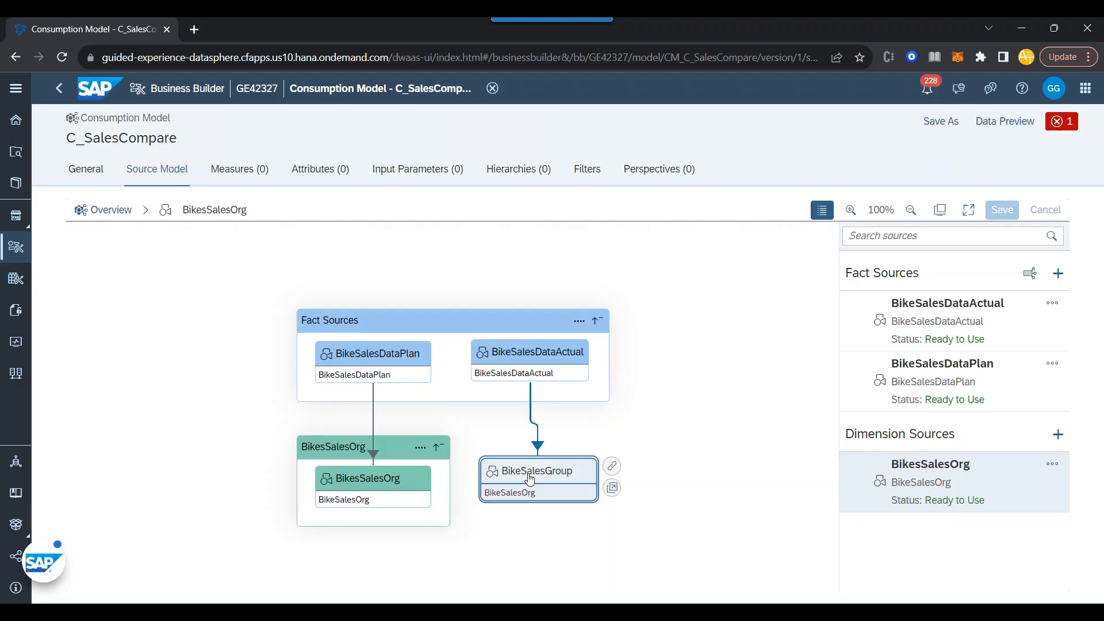
click(611, 466)
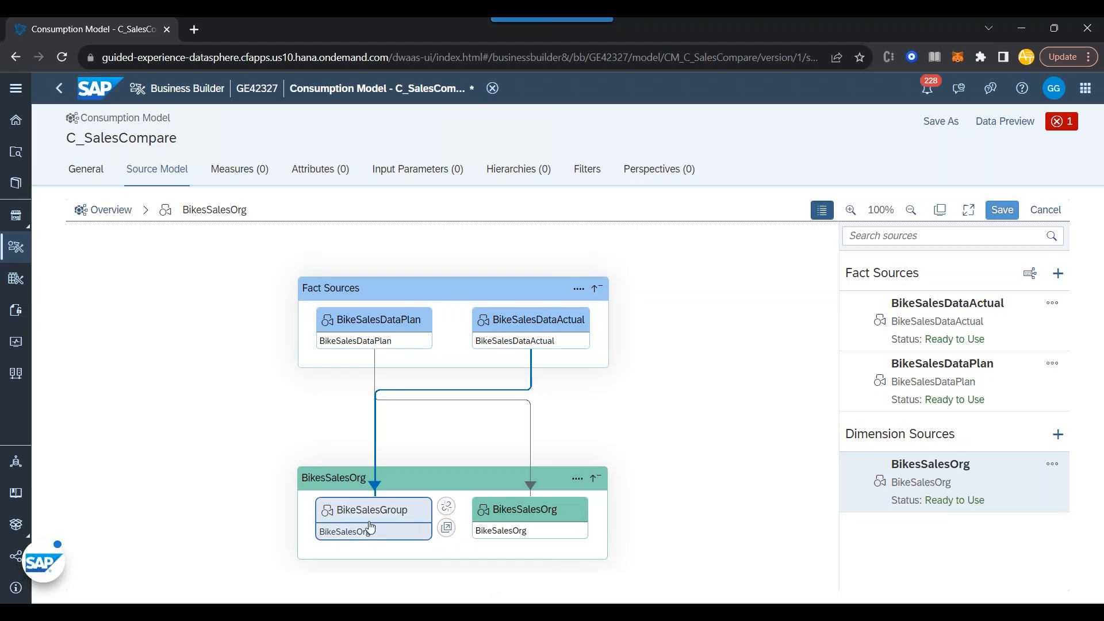
- From the source graph of BikeSalesDataActual, expand BikeProducts and add its ProductGroup association as a dimension source with the proposed alias
click(507, 326)
click(608, 319)
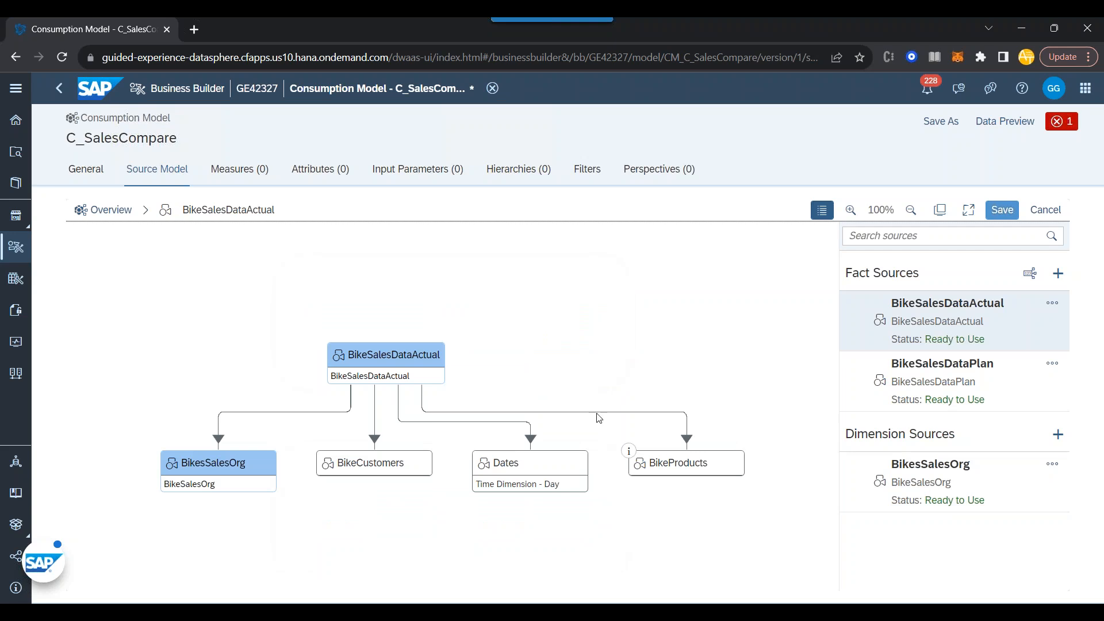
click(679, 472)
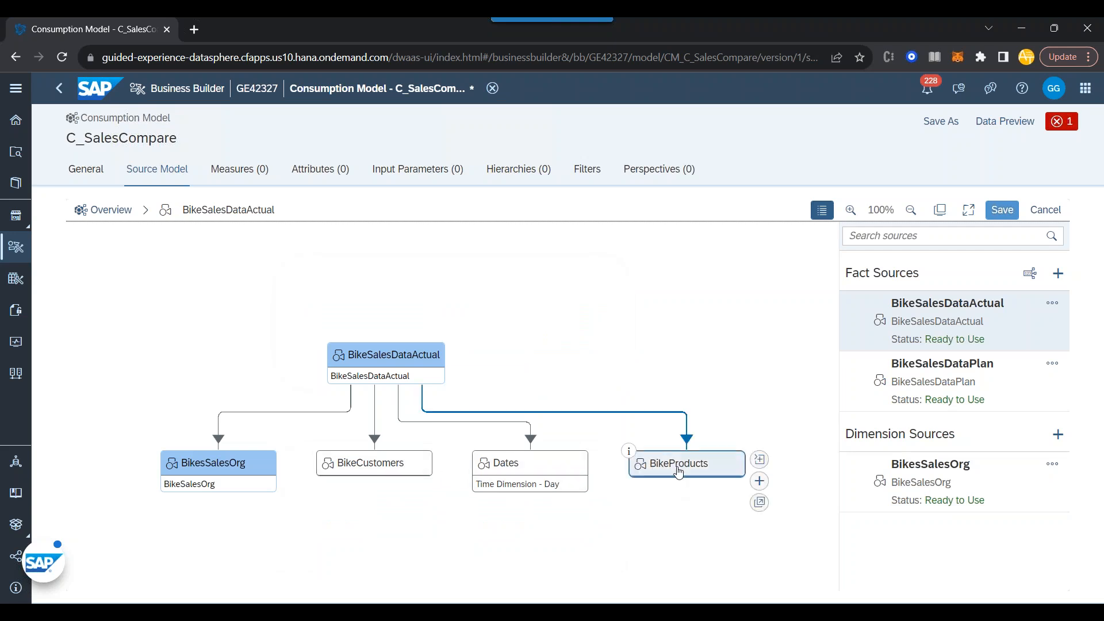
click(758, 460)
click(697, 508)
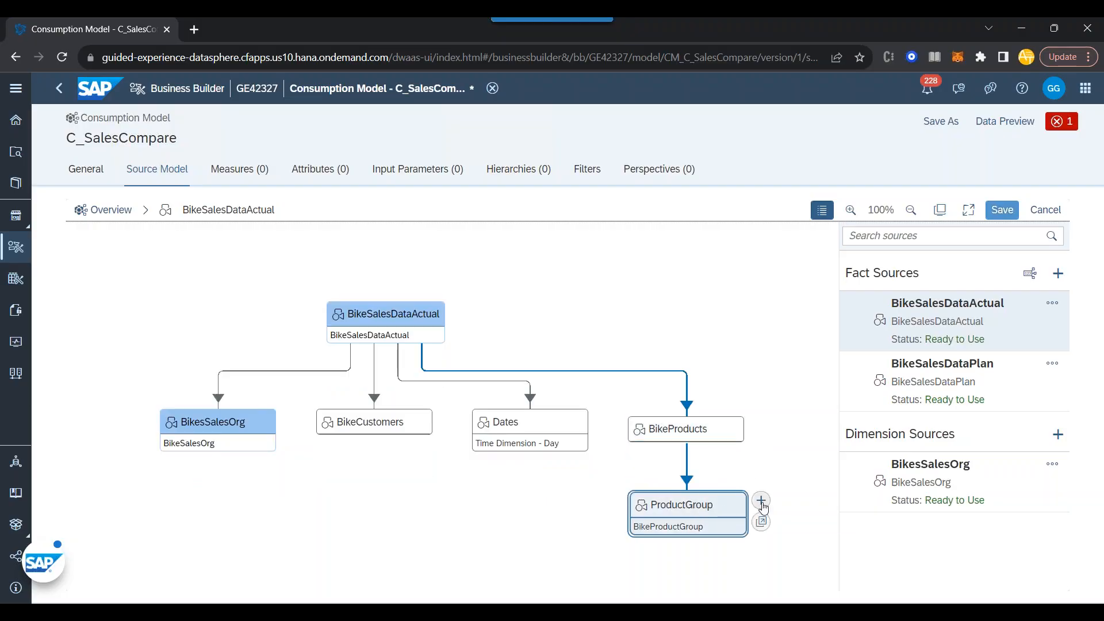
click(762, 502)
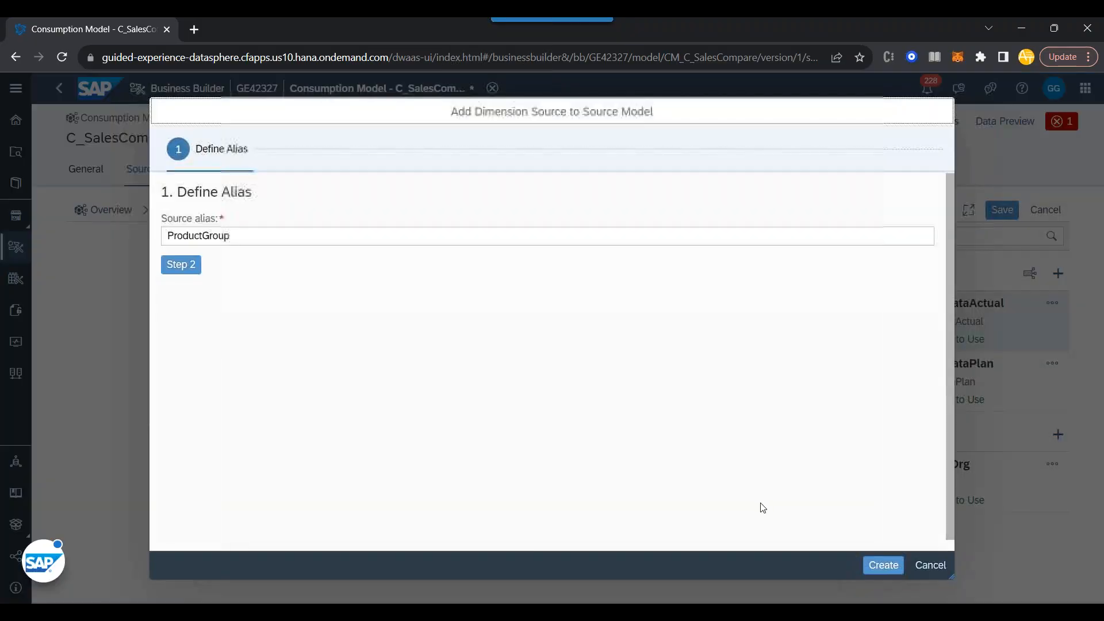
click(183, 266)
click(884, 570)
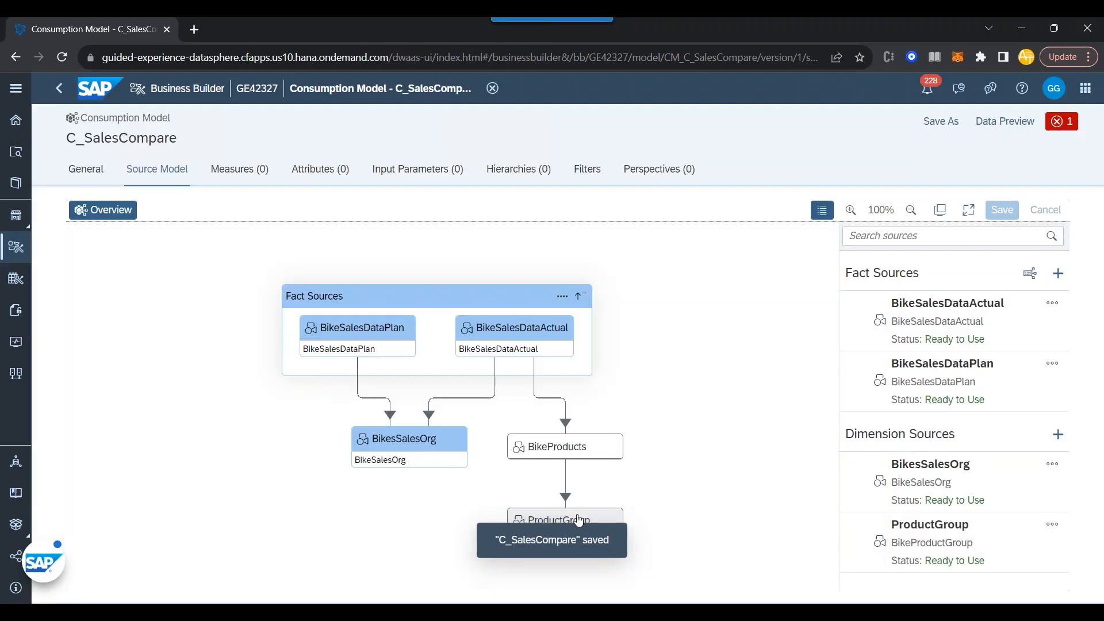
- Show the source graph of the ProductGroup dimension source and select its node there
click(578, 520)
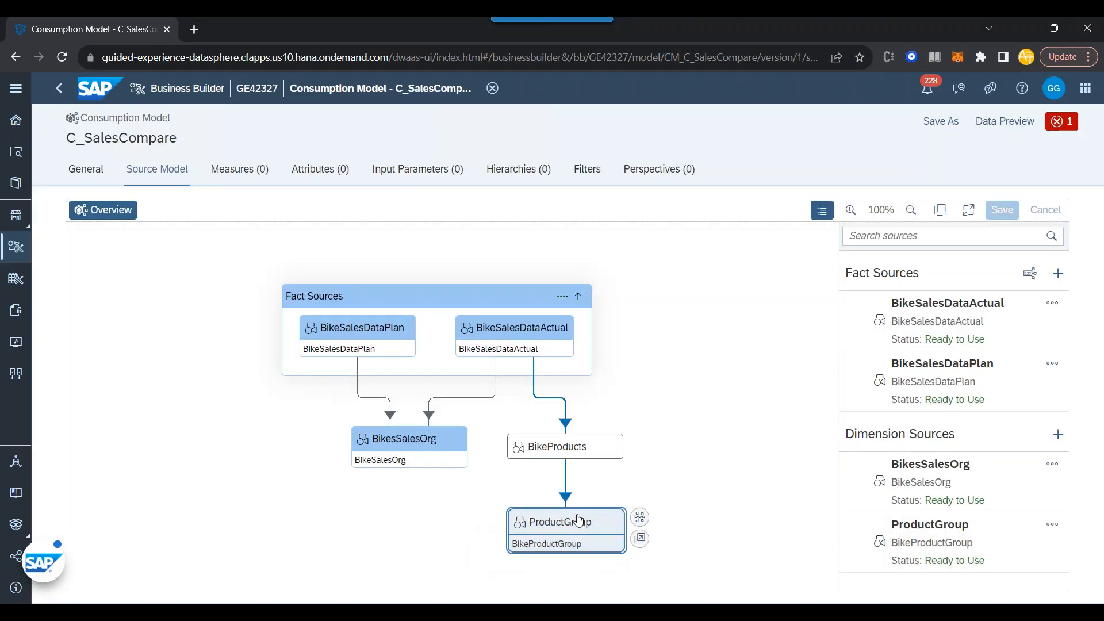
click(640, 517)
click(523, 511)
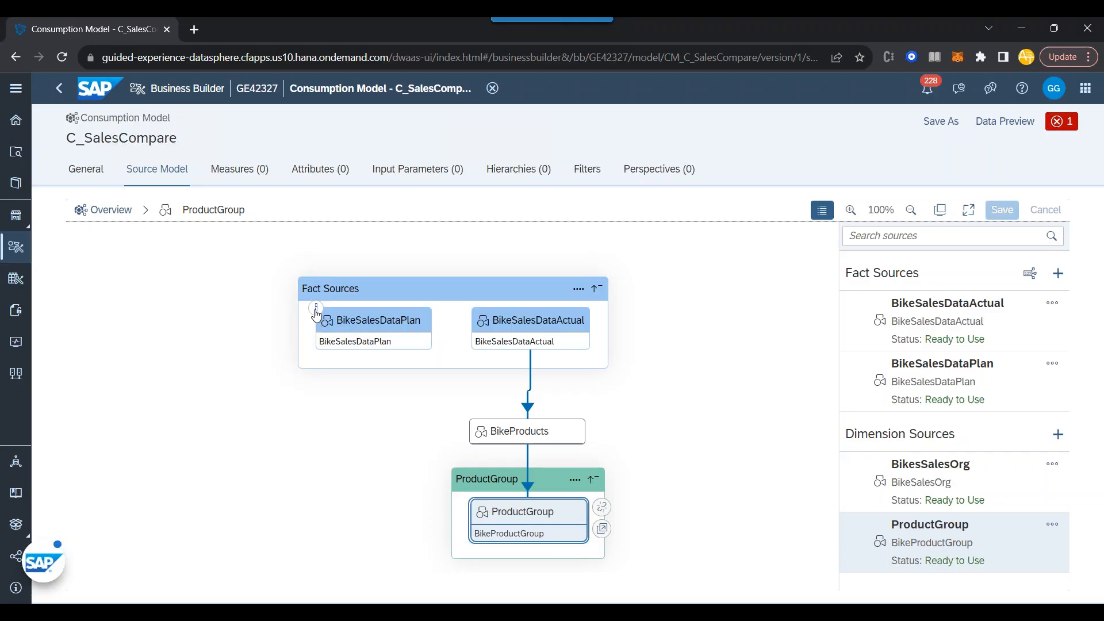
- Expand BikeSalesDataPlan and its BikeProducts node, and link the ProductGroup node beneath them to the ProductGroup dimension source
click(332, 321)
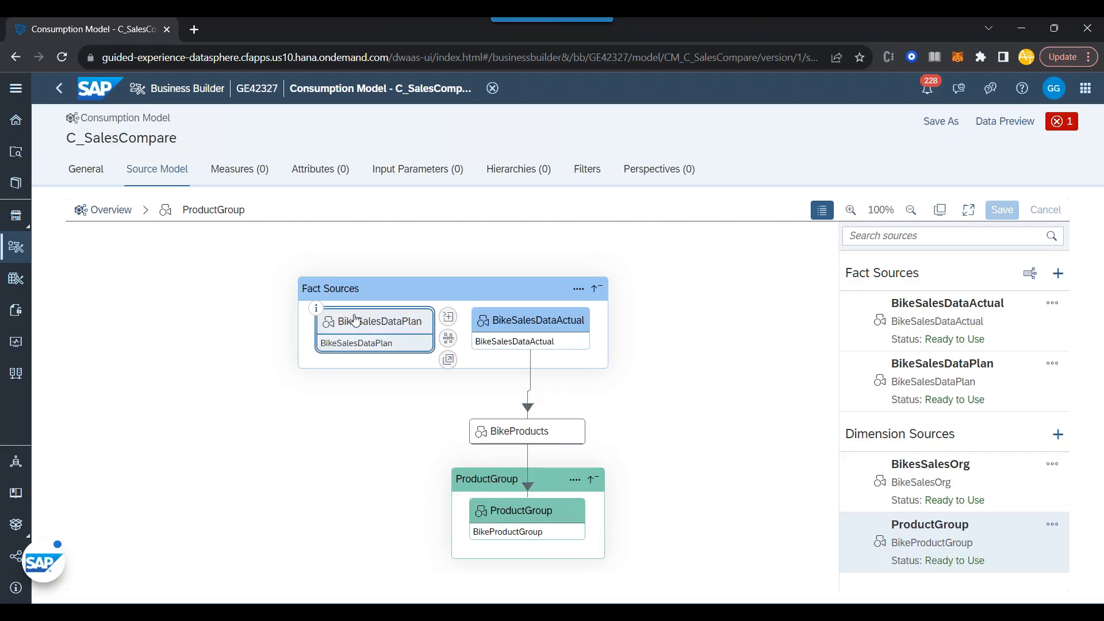
click(450, 321)
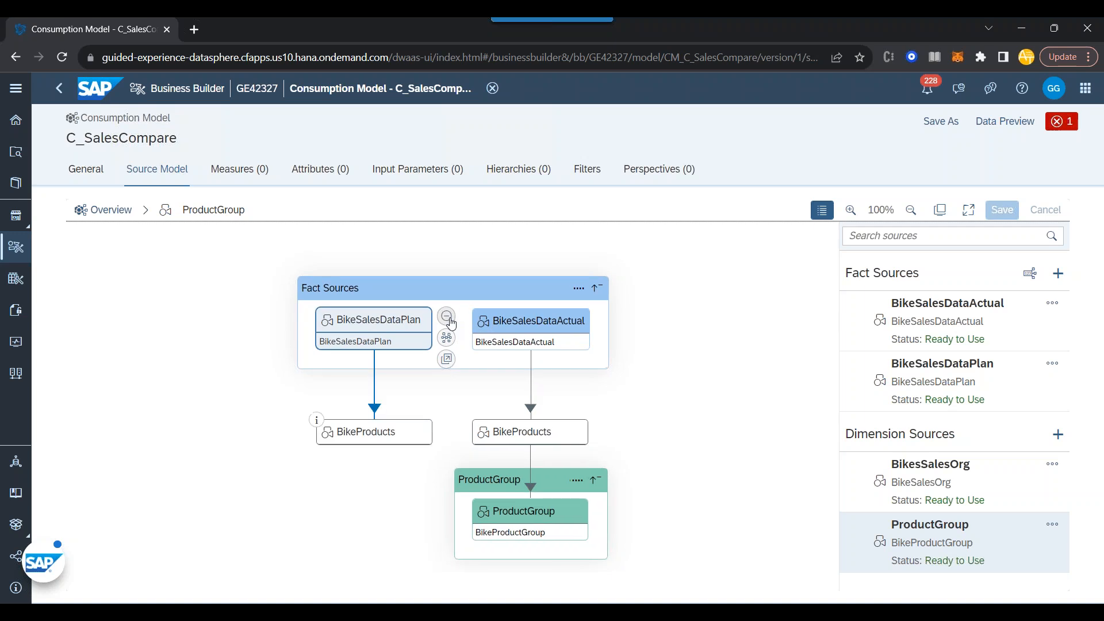
click(415, 432)
click(441, 429)
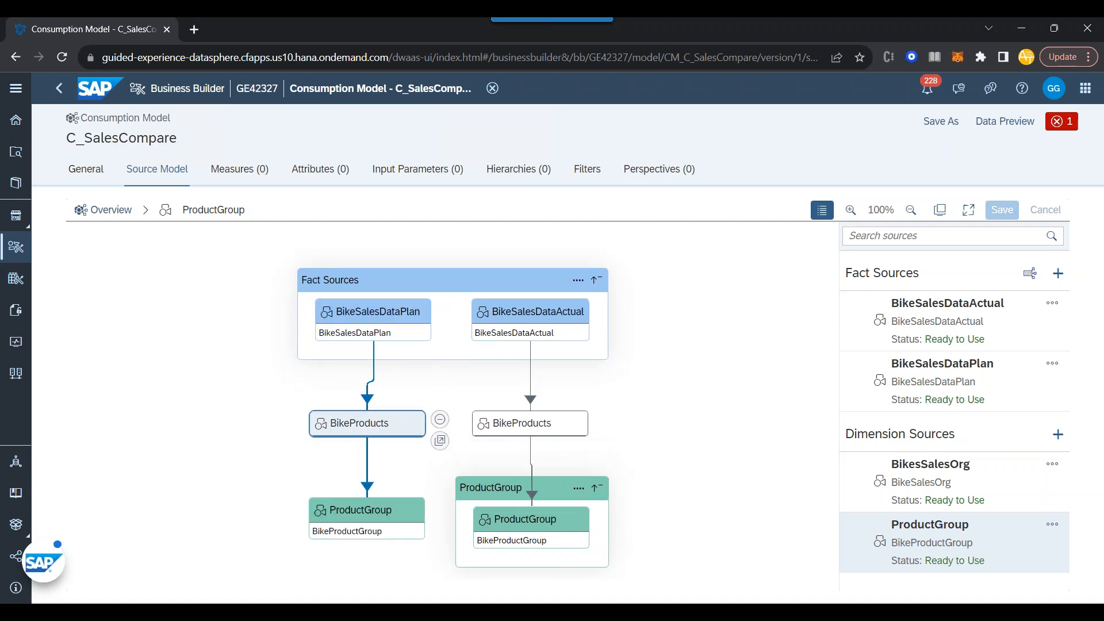
click(387, 517)
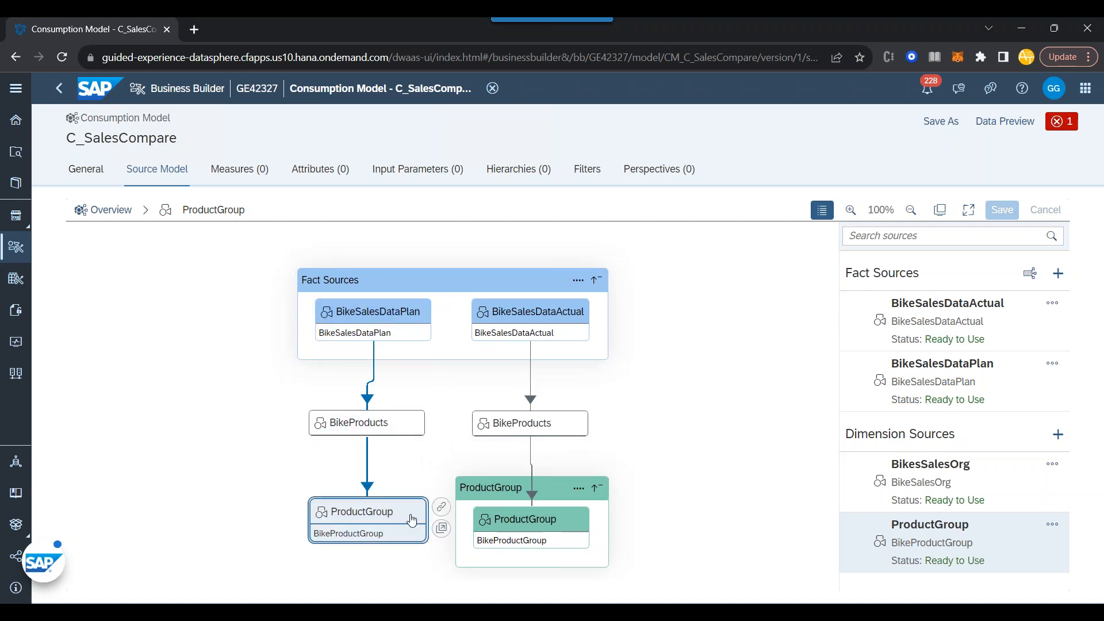
click(536, 532)
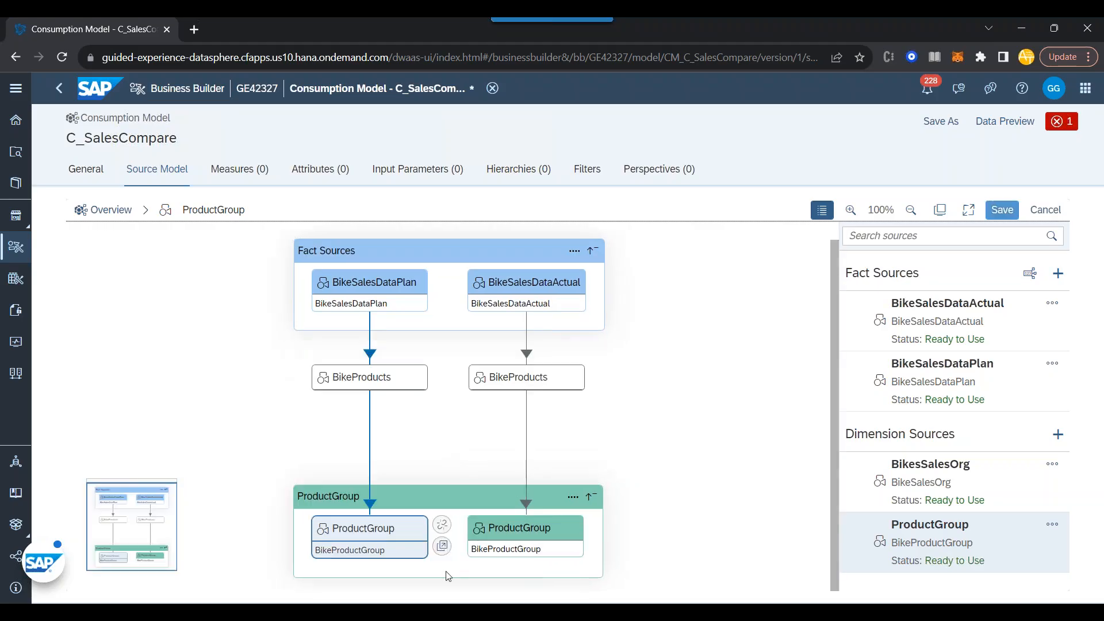
- Compare both ProductGroup nodes, unlink the one under BikeSalesDataActual from the dimension source and link it again
click(523, 538)
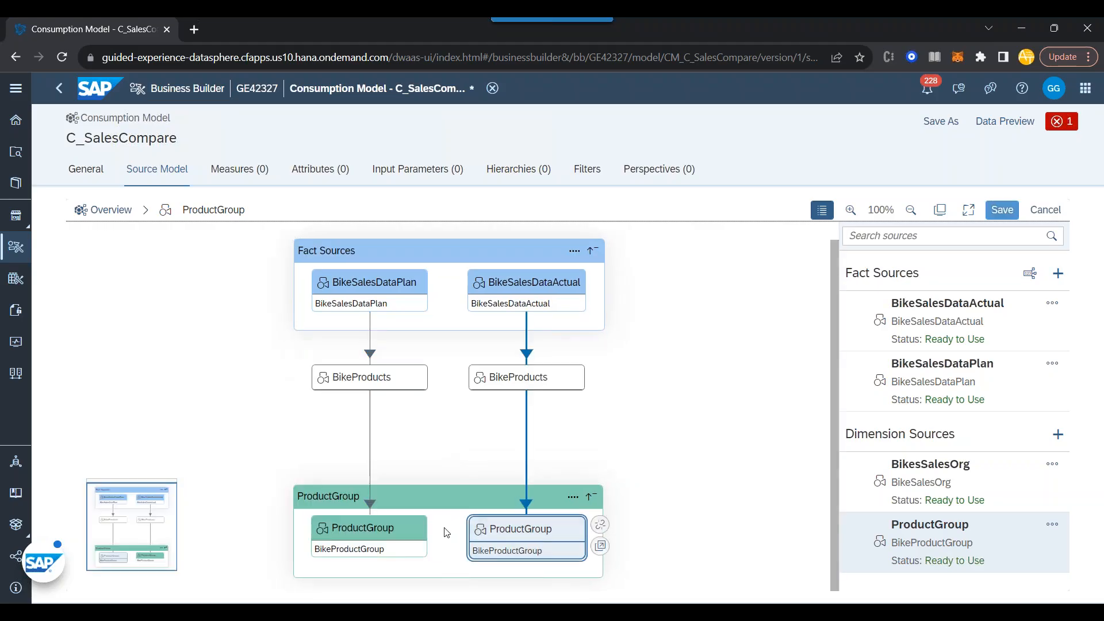
click(517, 532)
click(414, 536)
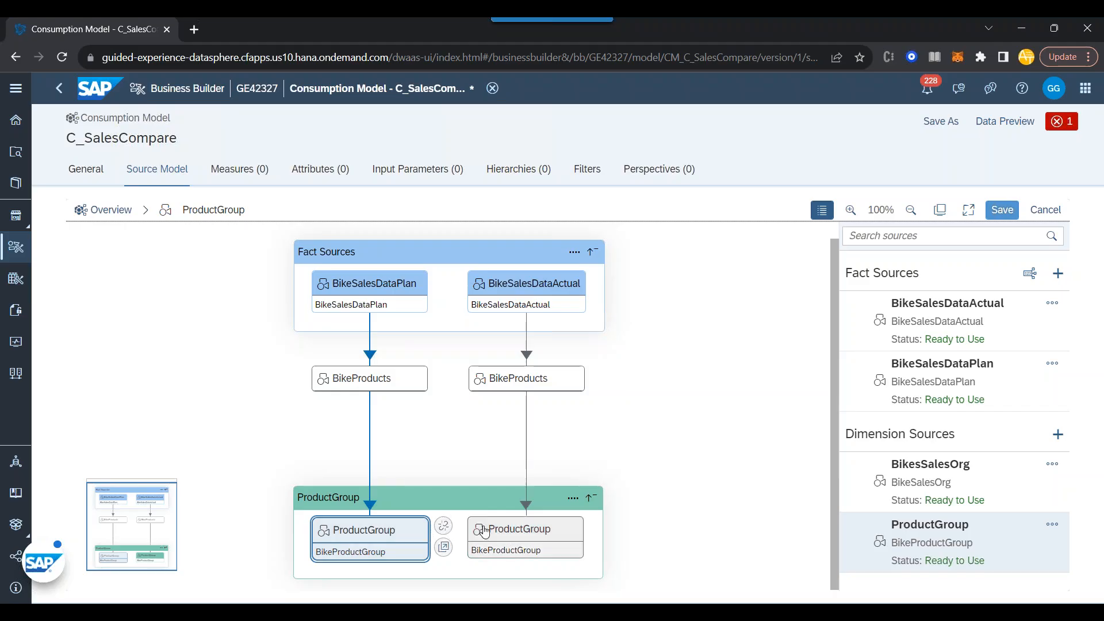
click(499, 535)
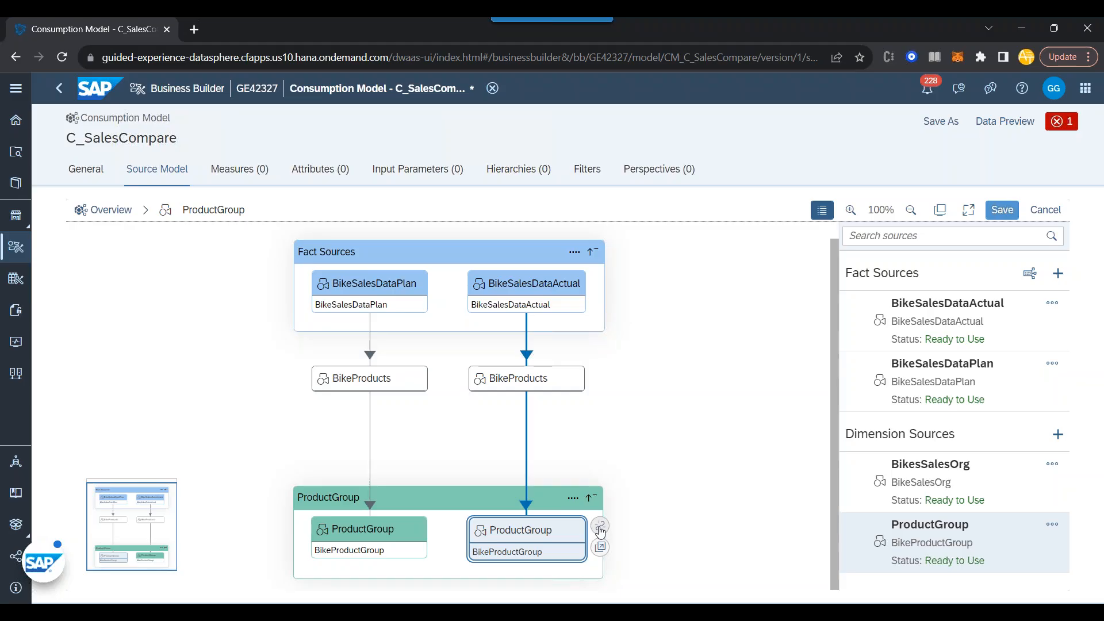
click(601, 530)
click(610, 510)
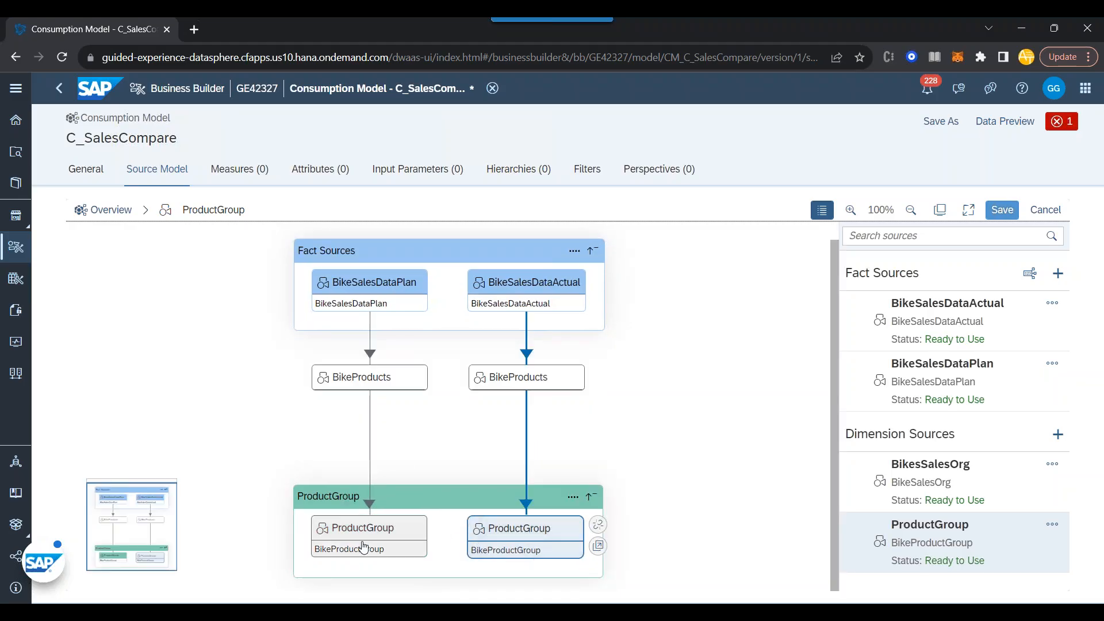
click(381, 533)
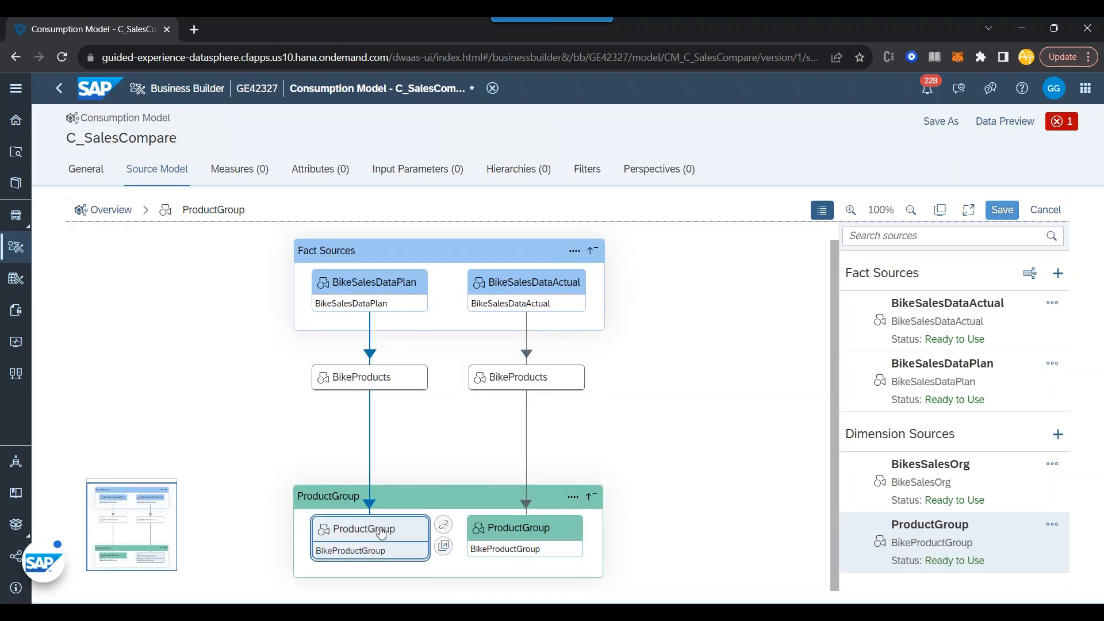
click(512, 546)
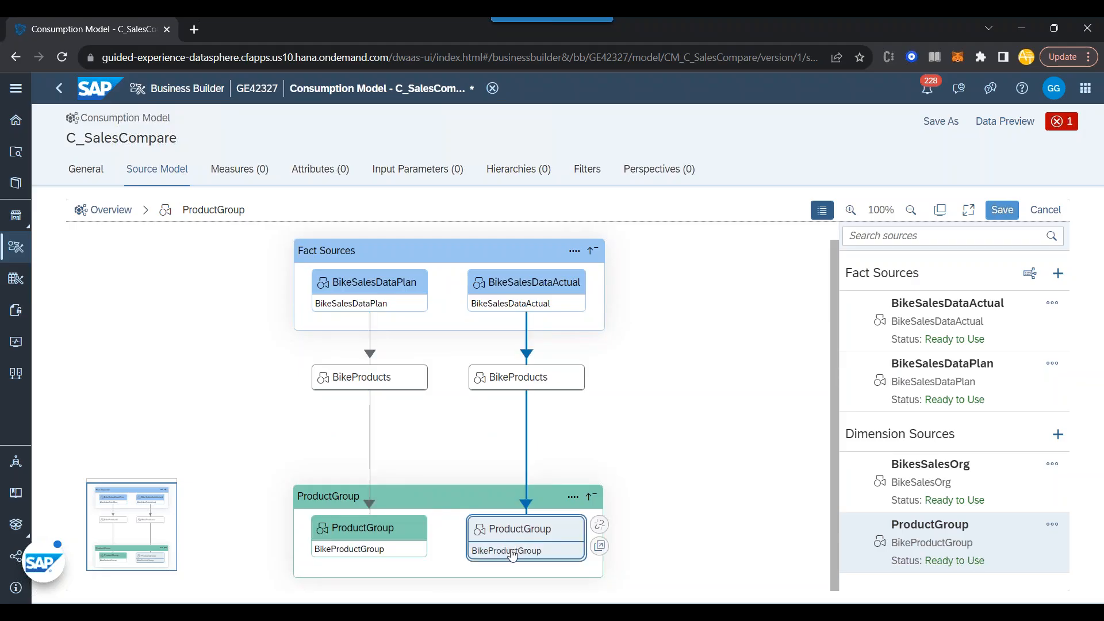
- Check the source graphs of the ProductGroup and BikesSalesOrg dimension sources and save the source model instead of discarding its changes
click(950, 480)
click(945, 543)
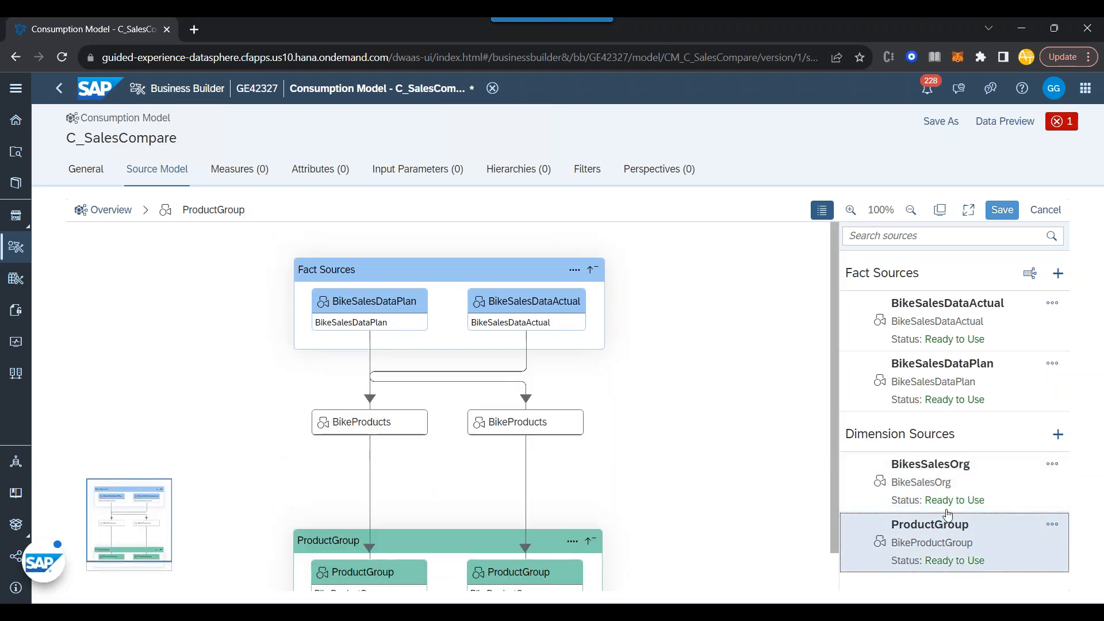
click(947, 485)
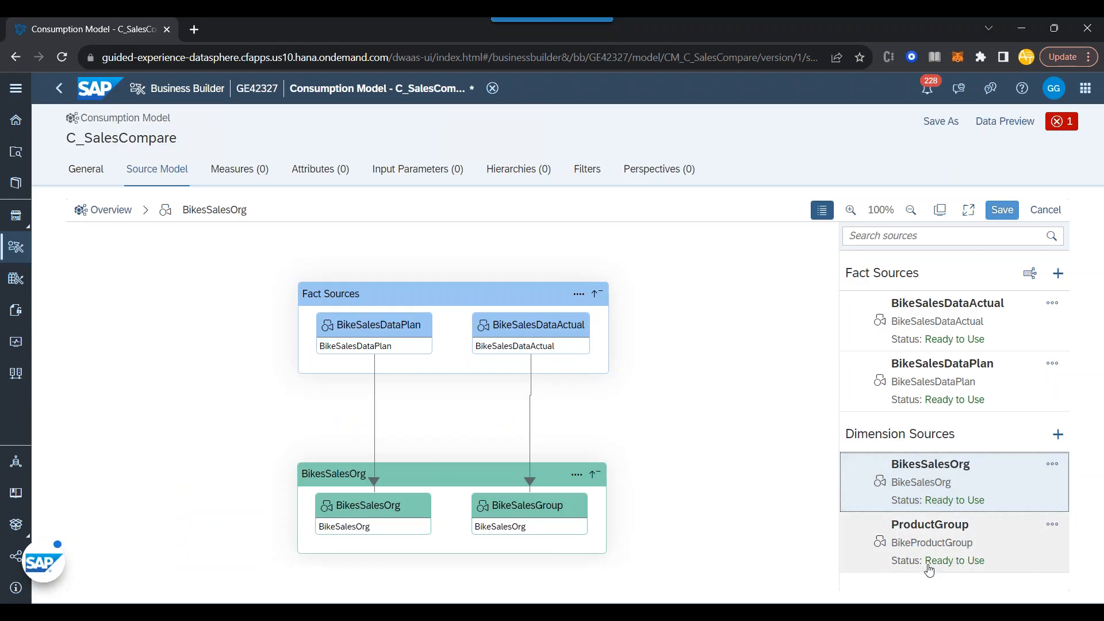
click(238, 174)
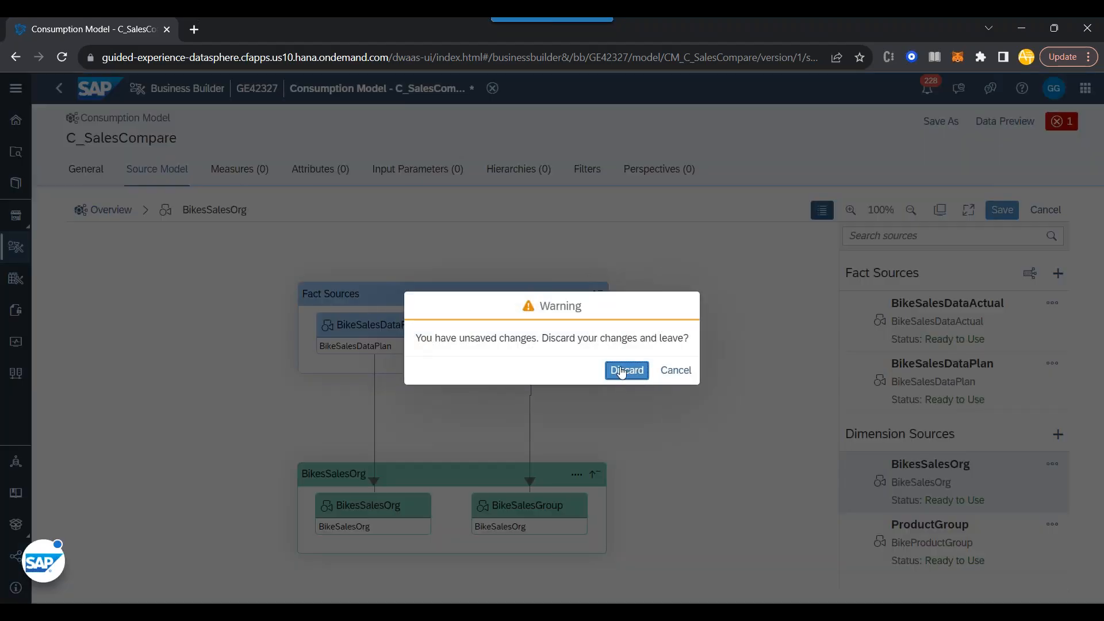
click(677, 371)
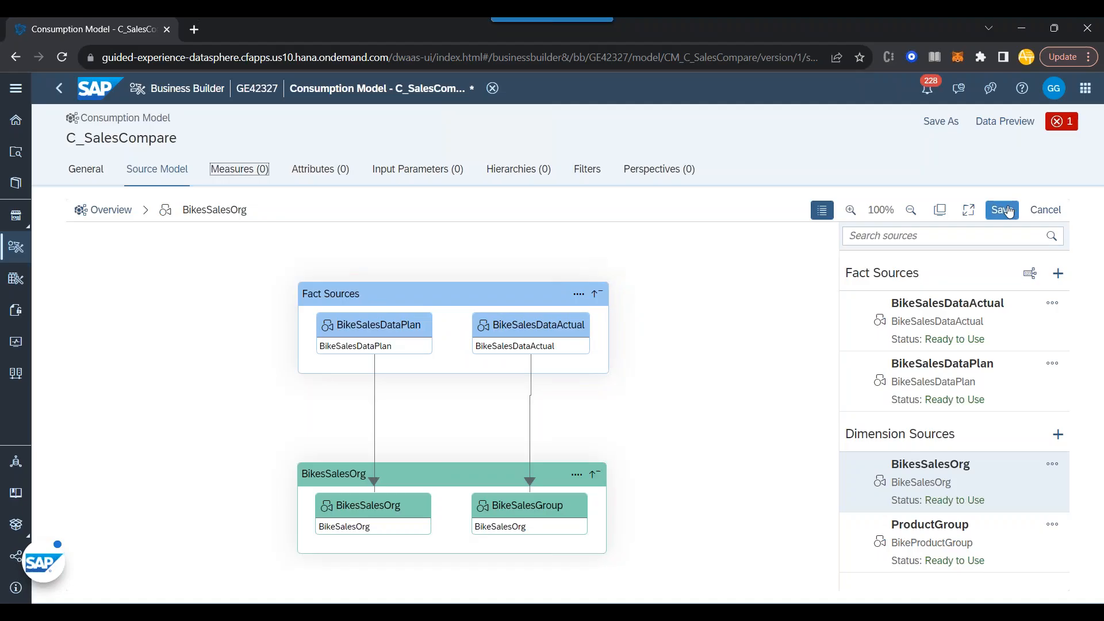
click(1003, 210)
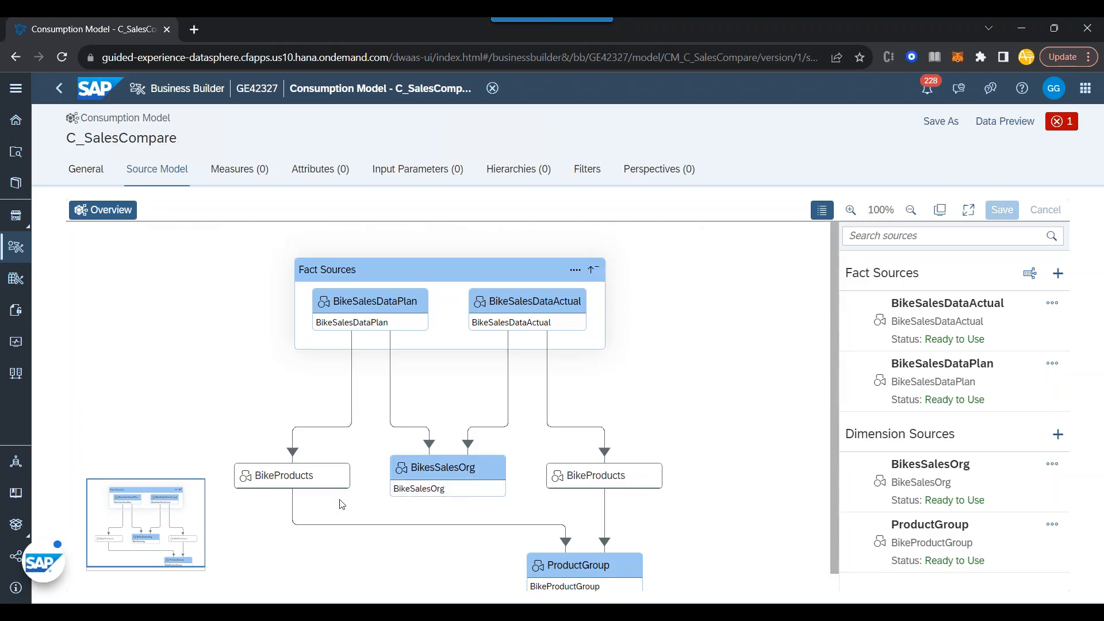
- Add the fact source measures ACTUAL_SALES and PLAN_SALES to the consumption model
click(239, 183)
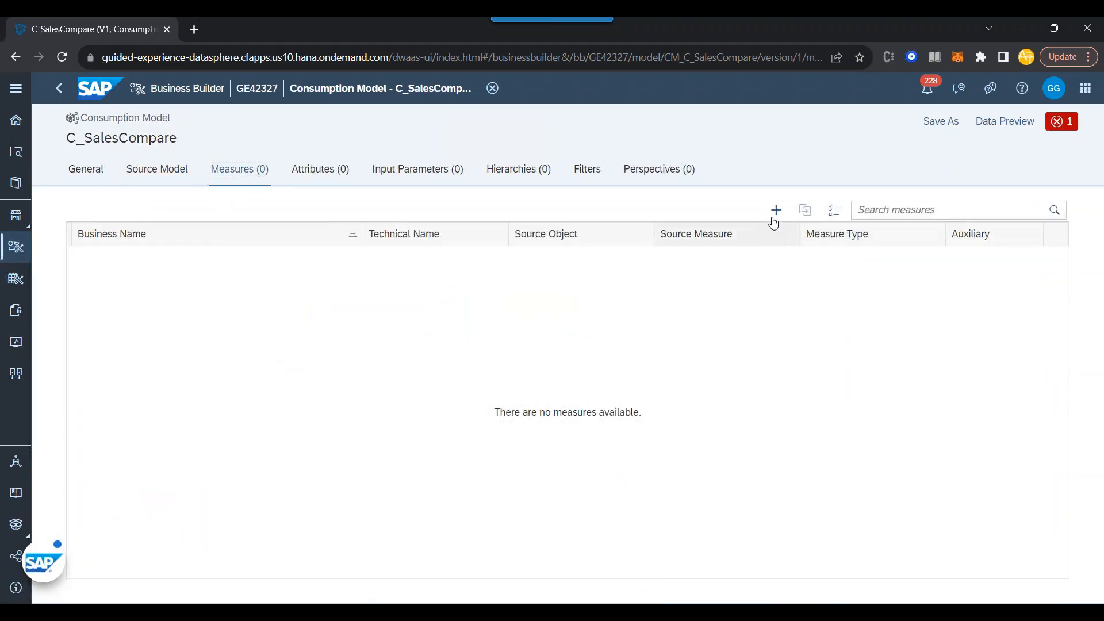
click(775, 219)
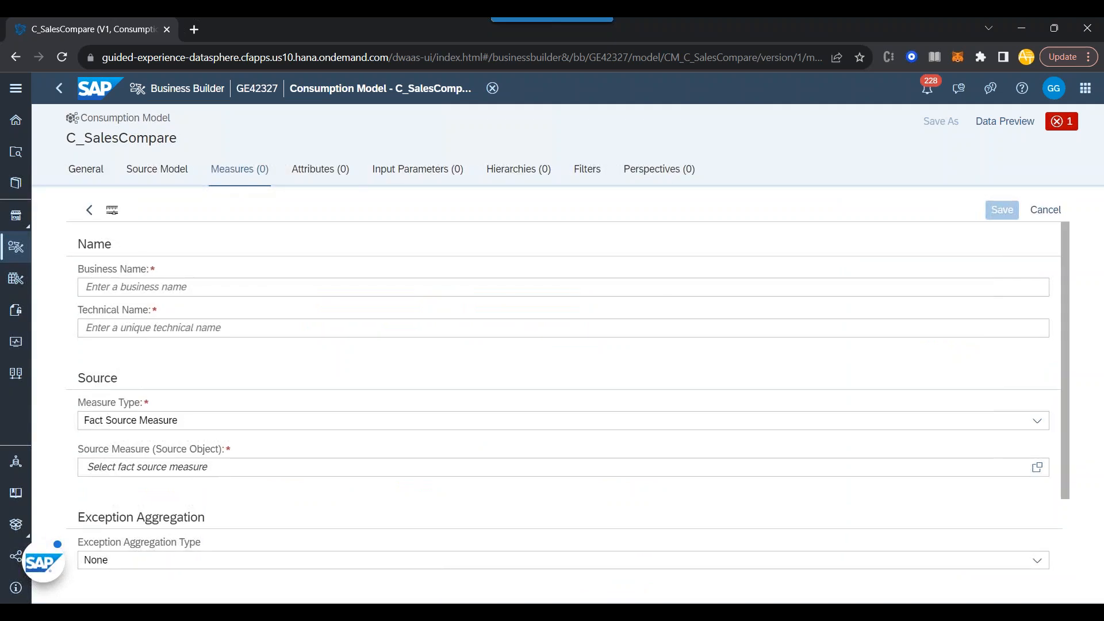
click(100, 211)
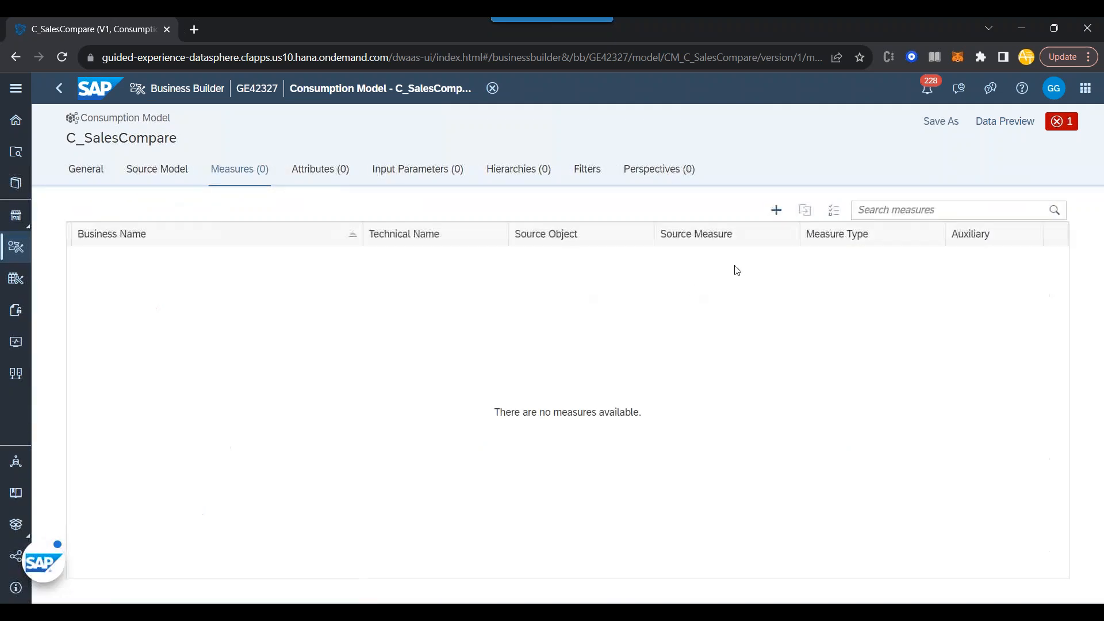
click(834, 210)
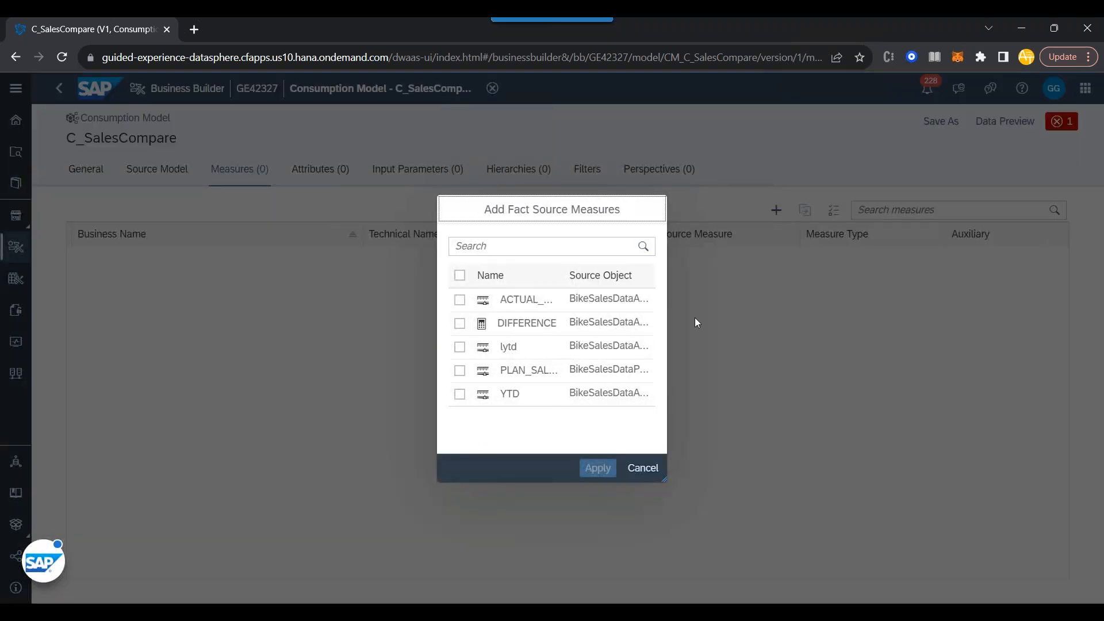
click(459, 302)
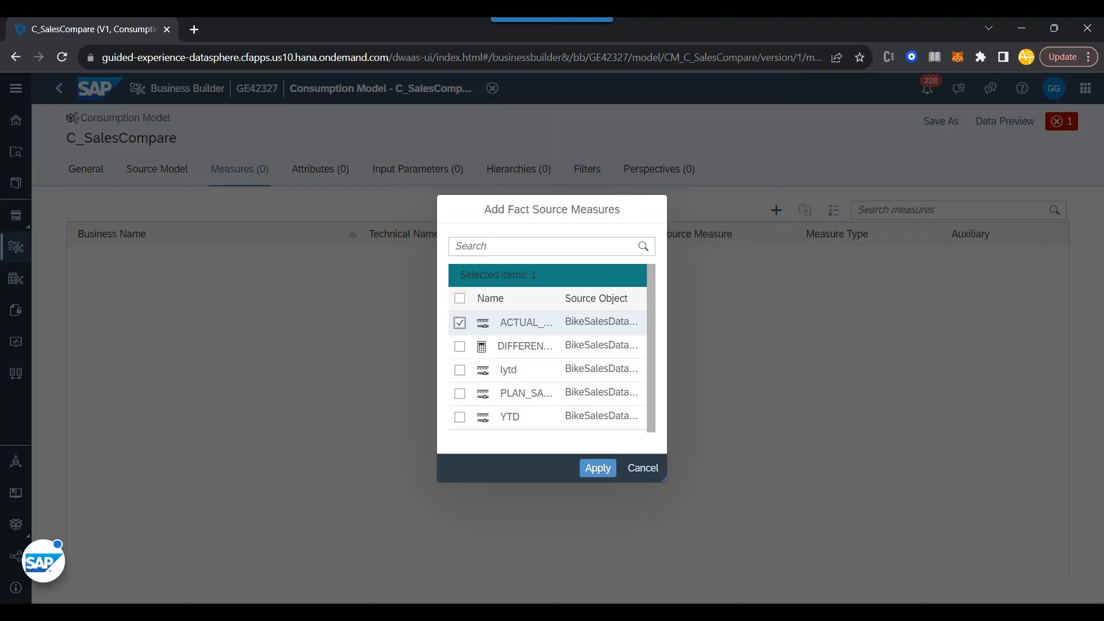
click(461, 393)
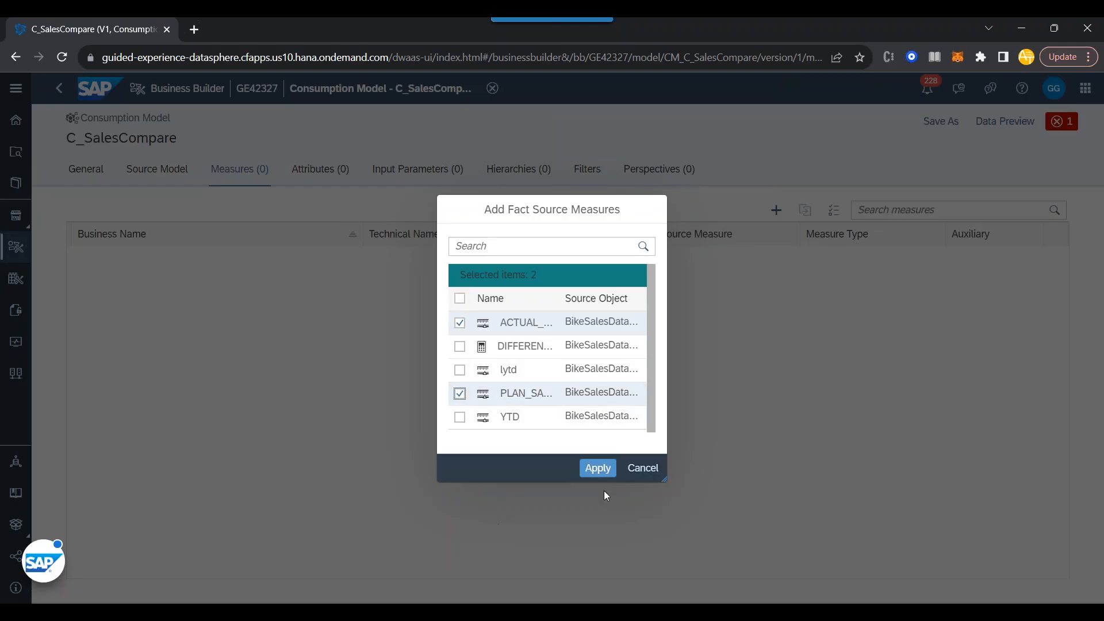
click(598, 469)
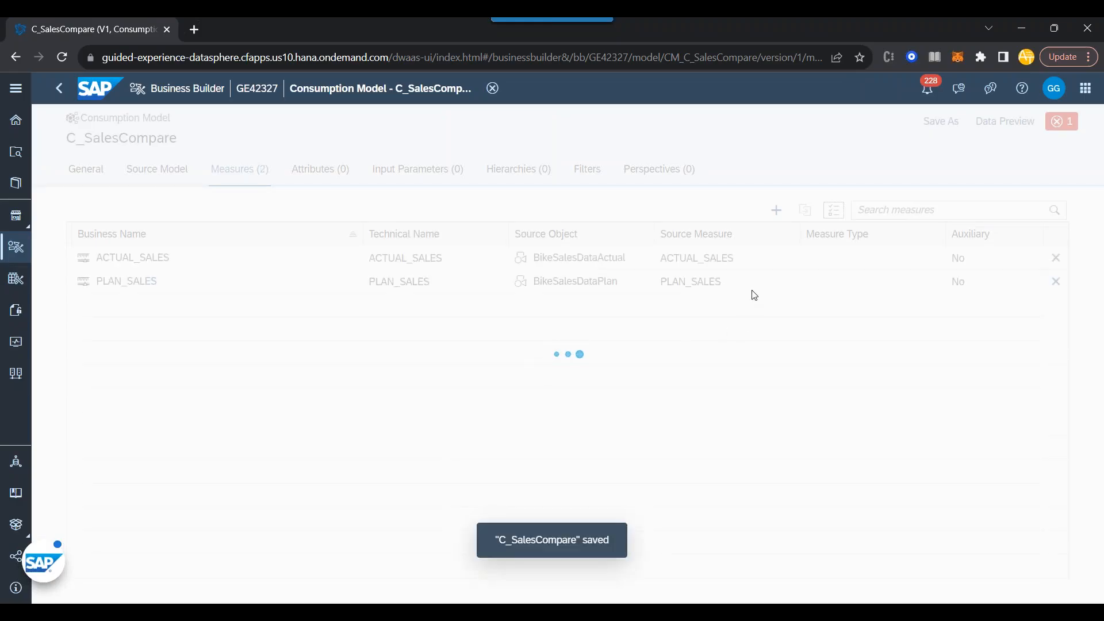
- Create a new measure named ActualVSPlan and set its measure type to Calculated Measure
click(777, 211)
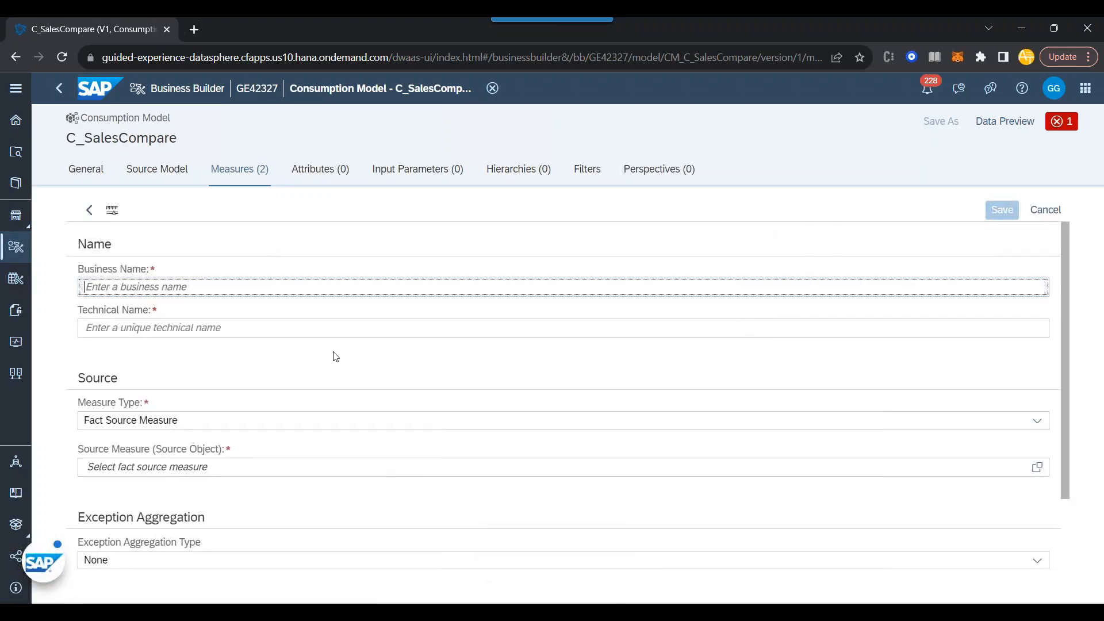
text(DIFF)
key(ctrl+a)
text(ActualVSPlan)
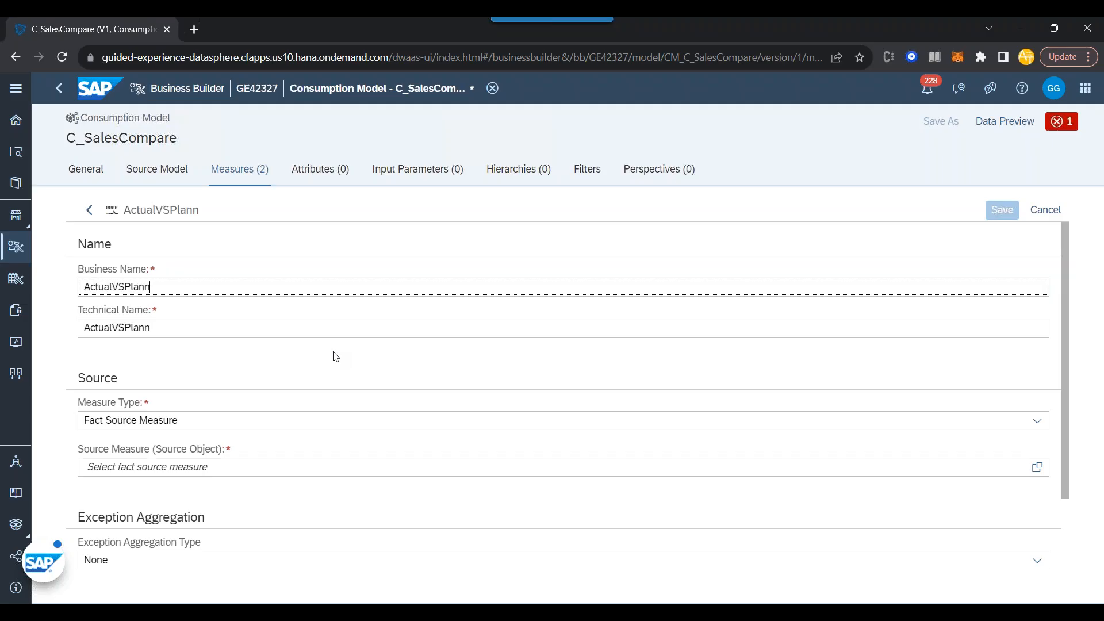
scroll(222, 473, down, 1)
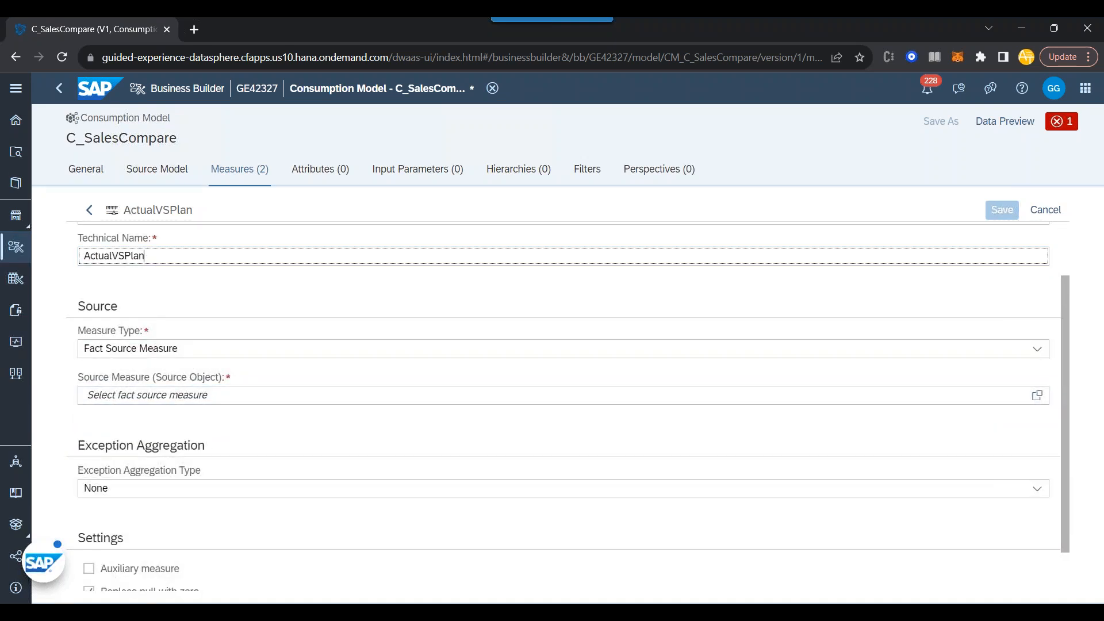
click(150, 354)
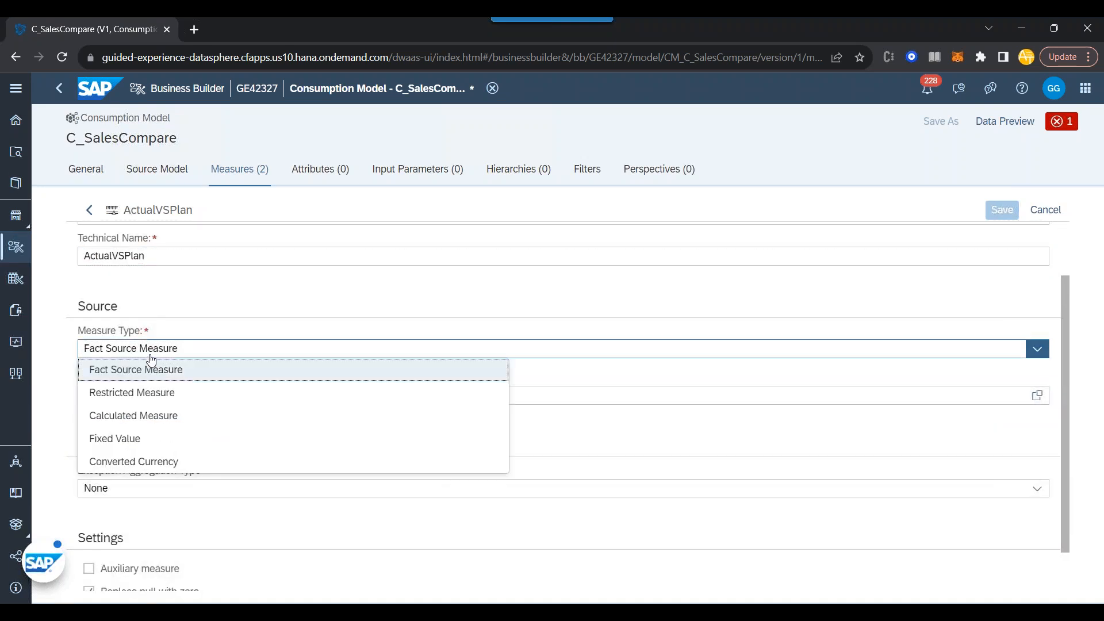
click(147, 415)
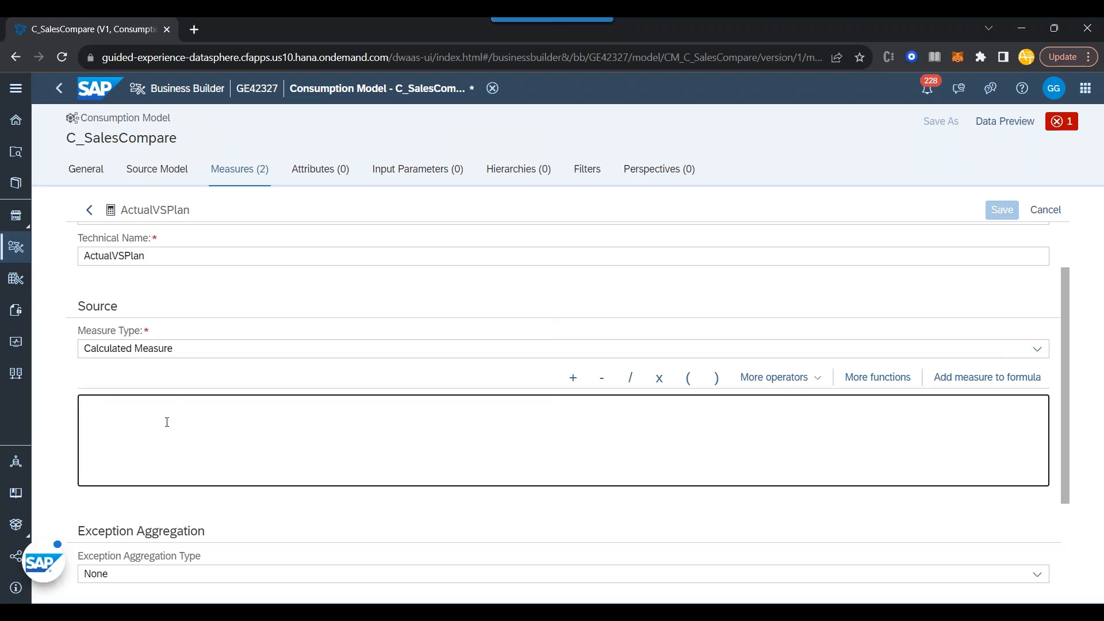
- Define the ActualVSPlan formula as ACTUAL_SALES - PLAN_SALES and save the measure
click(167, 422)
text(A)
key(Return)
text(- PL)
key(Return)
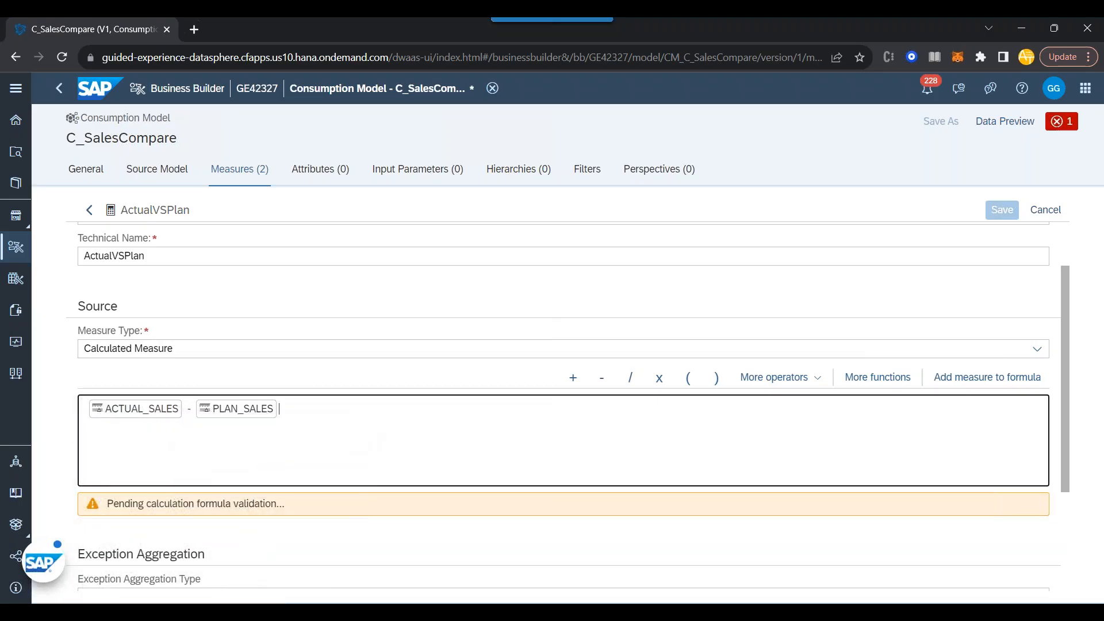
click(407, 528)
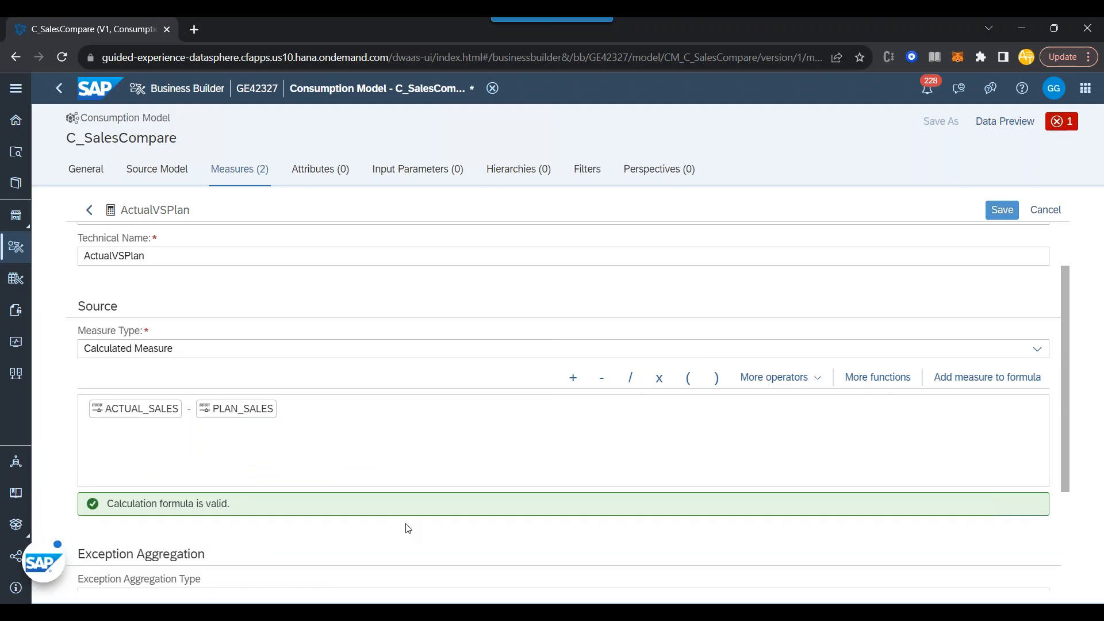
scroll(407, 528, down, 3)
scroll(407, 528, up, 2)
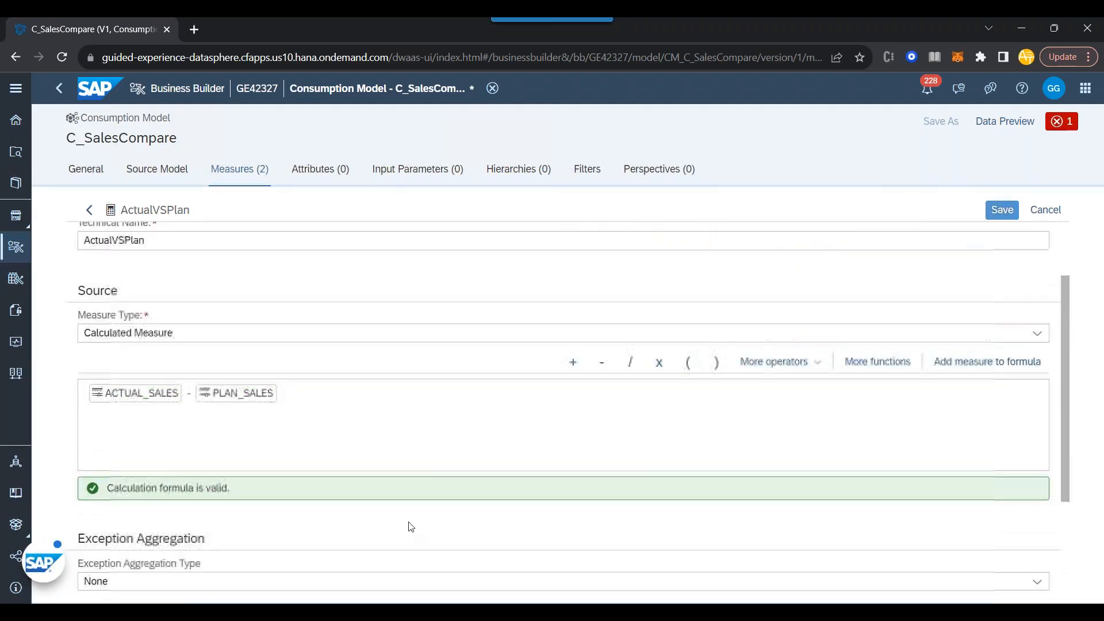
click(1002, 210)
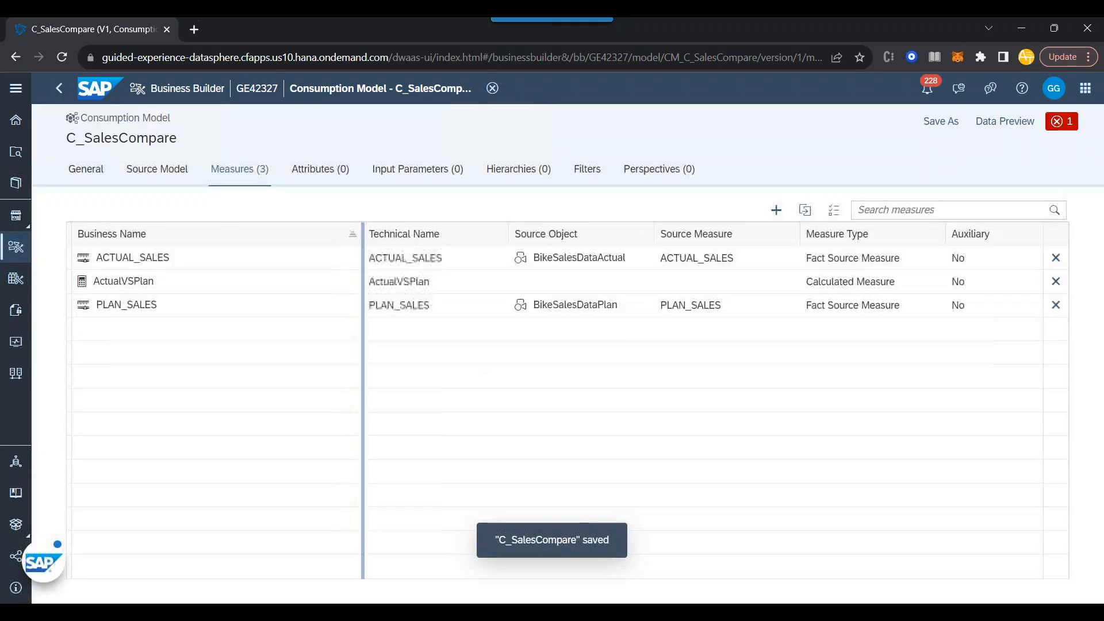
- Add the dimension source attributes PRODUCT_GROUP_ID and SALES_ORG_ID to the consumption model
click(320, 169)
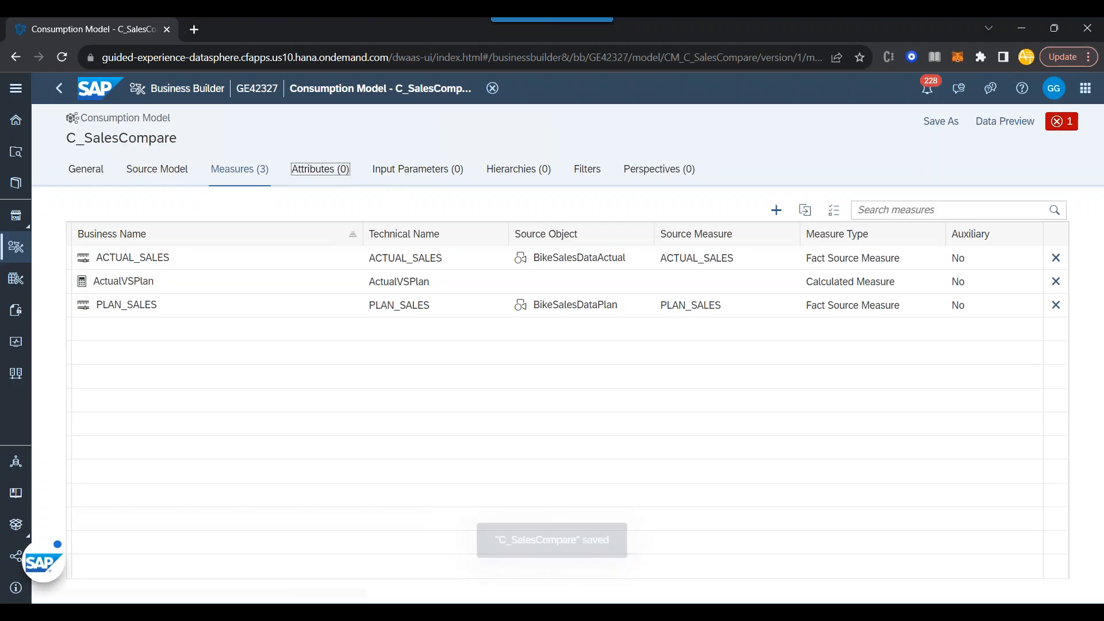
click(834, 210)
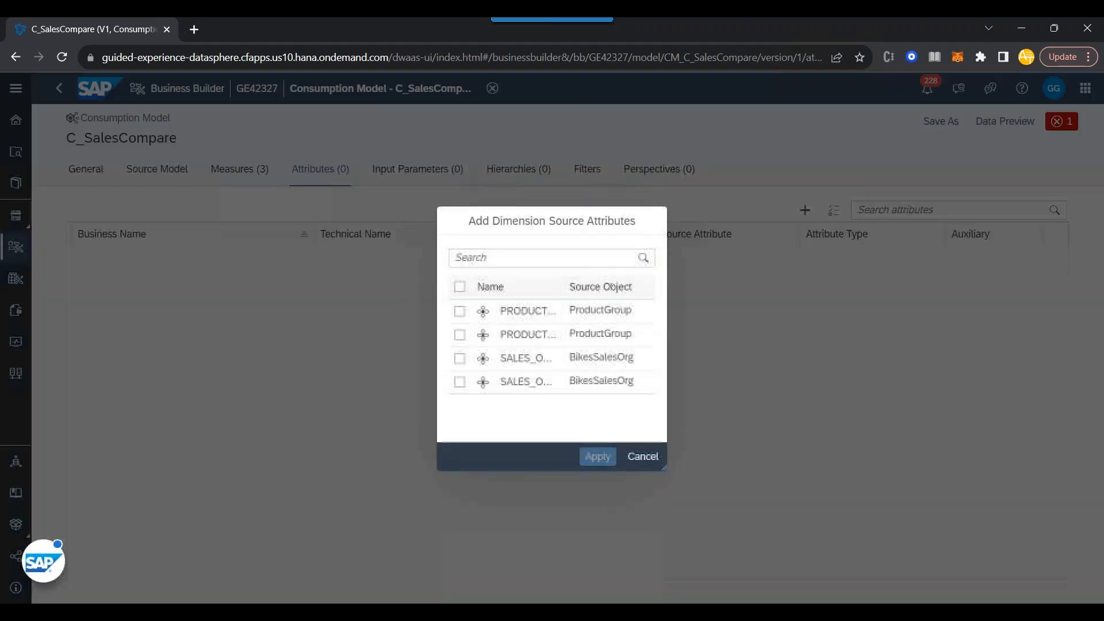
click(460, 311)
click(458, 333)
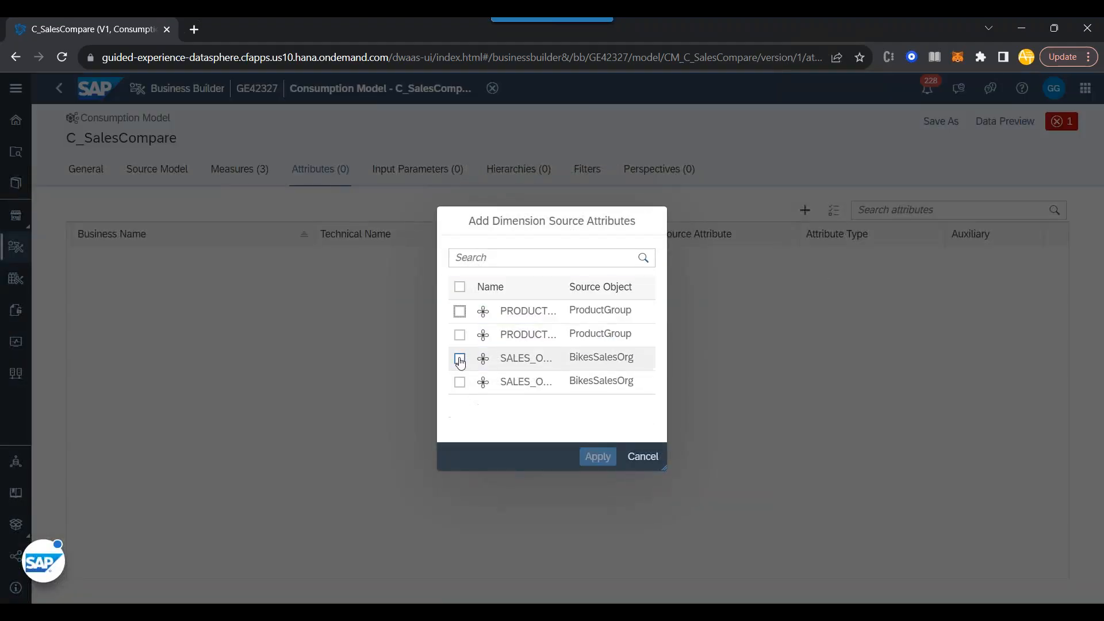
click(458, 359)
click(460, 405)
click(460, 358)
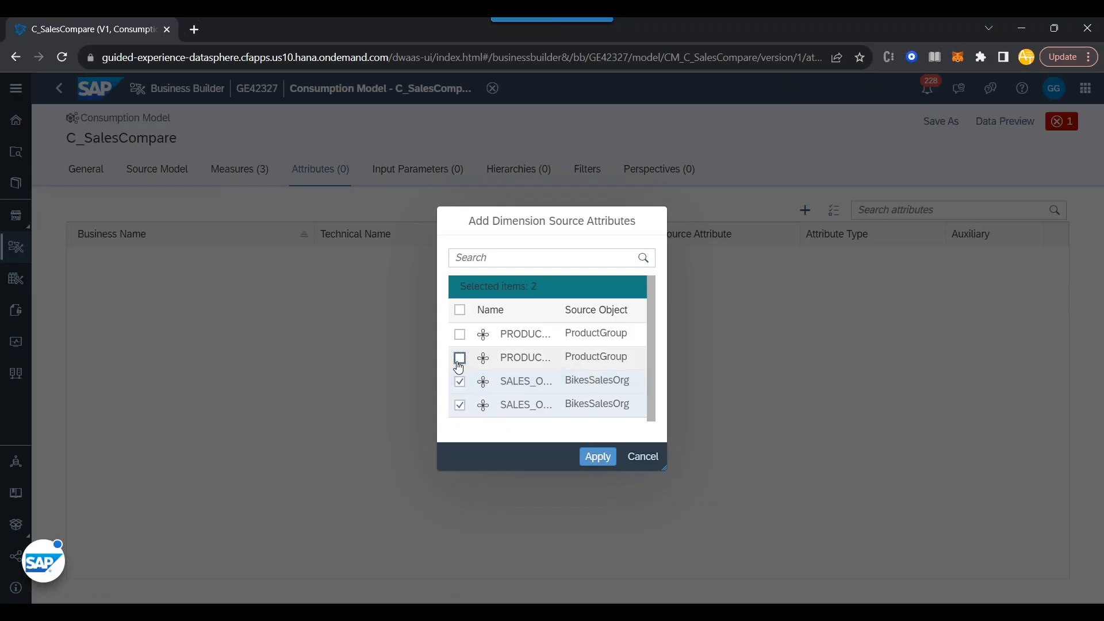
click(460, 335)
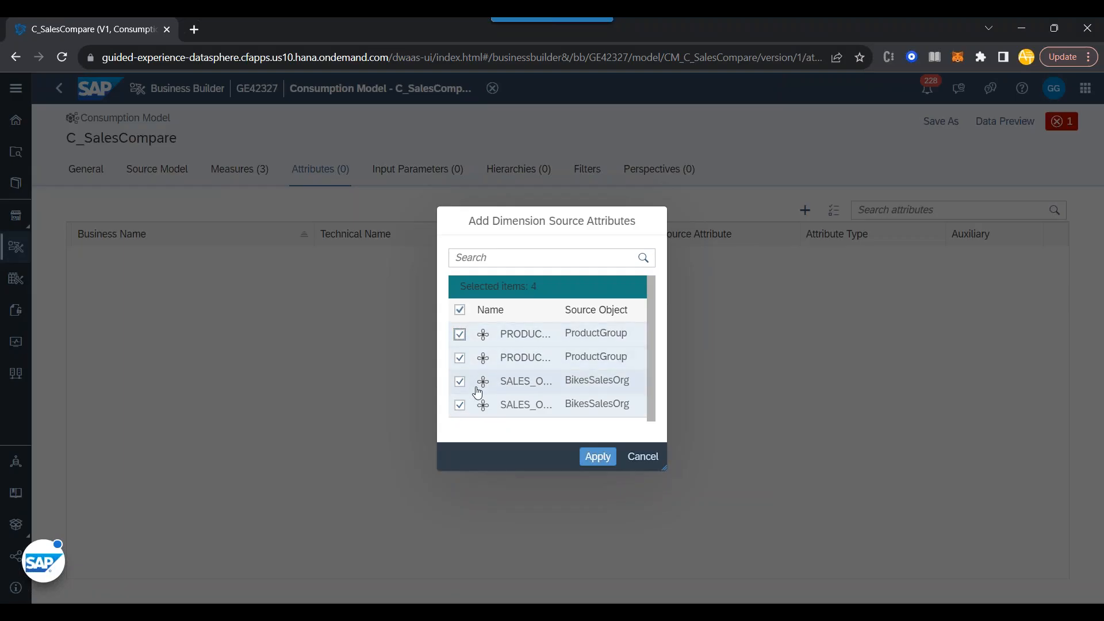
click(460, 358)
click(459, 405)
click(598, 456)
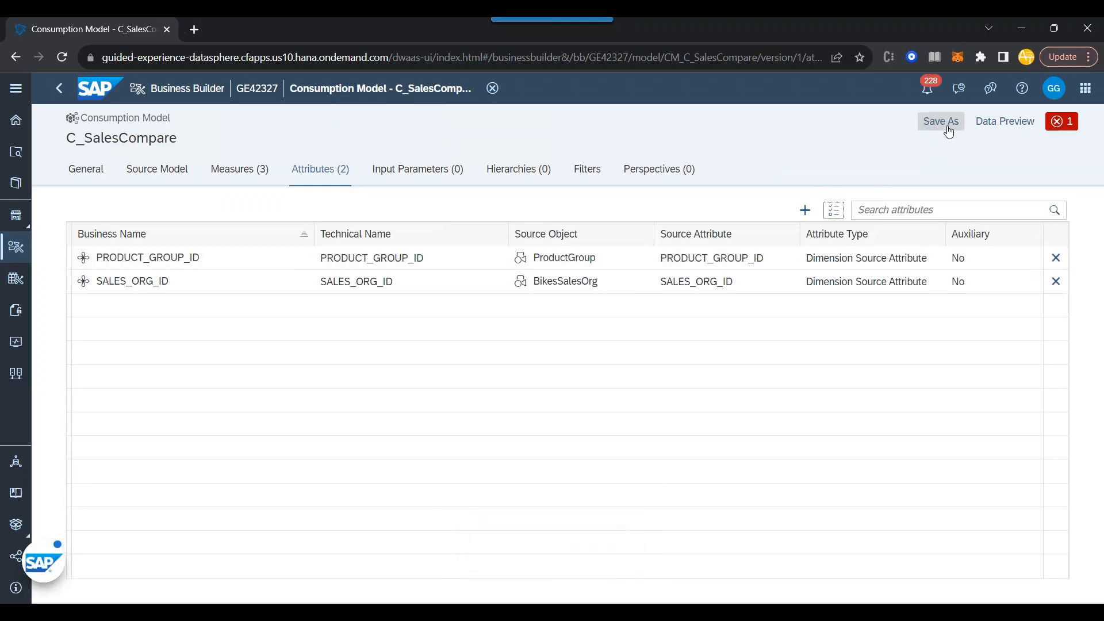
- Open the properties error from the model's validation list, allow public data access and save the model
click(1064, 121)
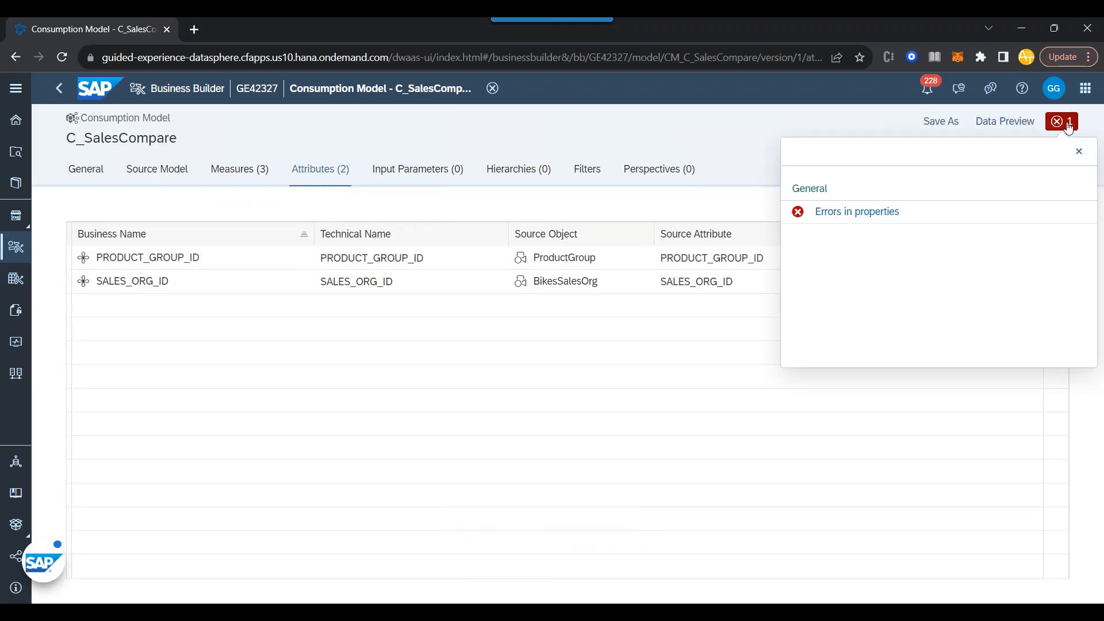
click(856, 212)
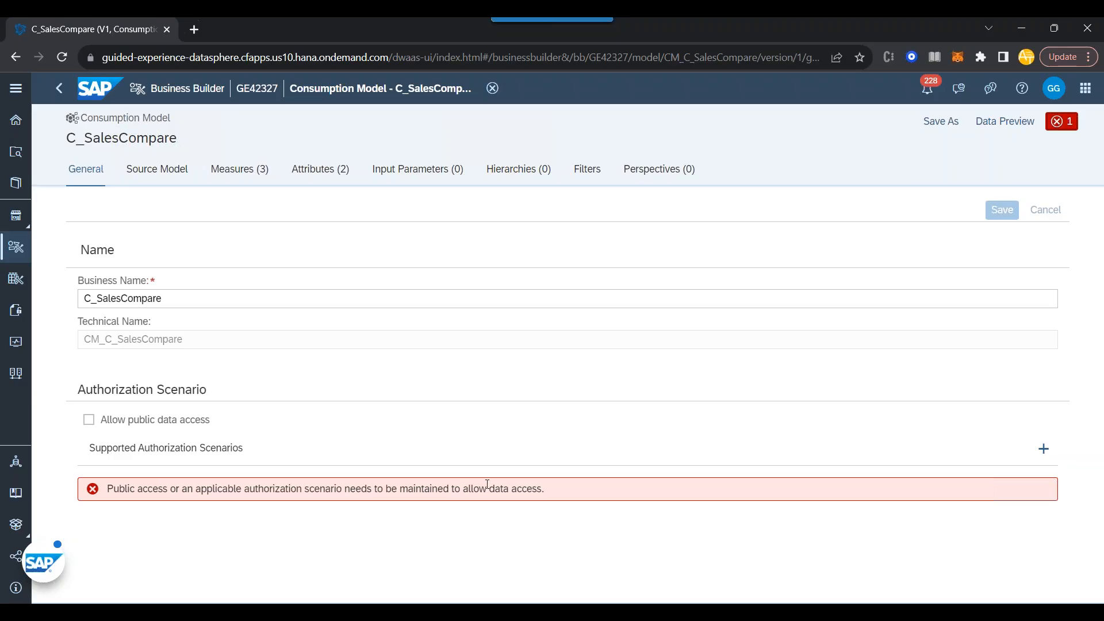
click(88, 420)
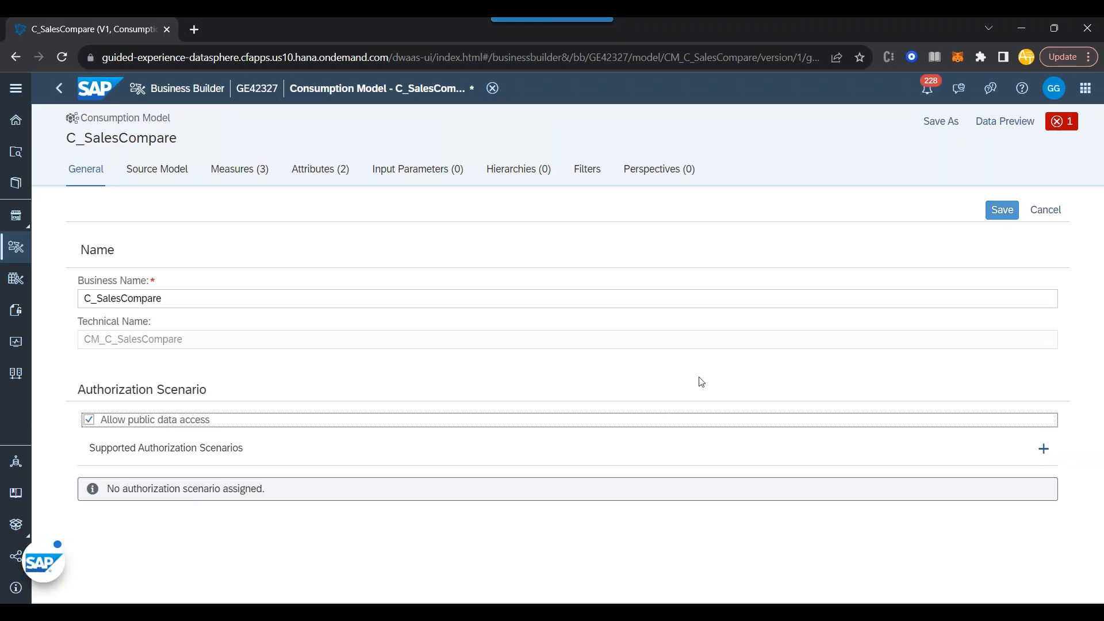
click(1001, 210)
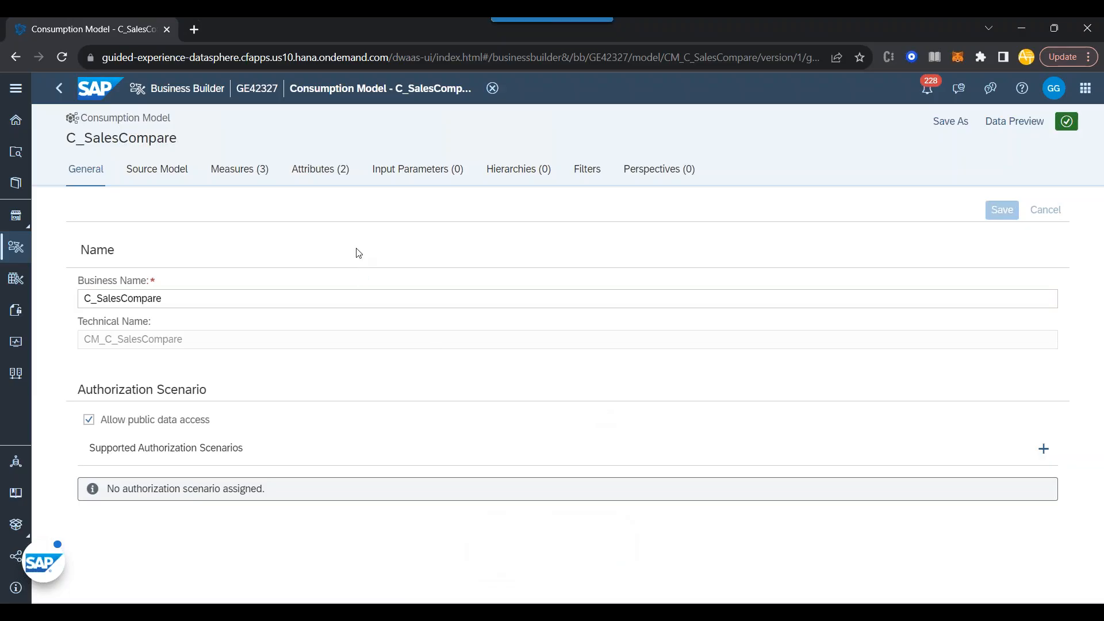
- Review the model's attributes and measures, switch to PowerPoint and highlight the planned and achieved sales wording on the Use case slide
click(320, 171)
click(250, 175)
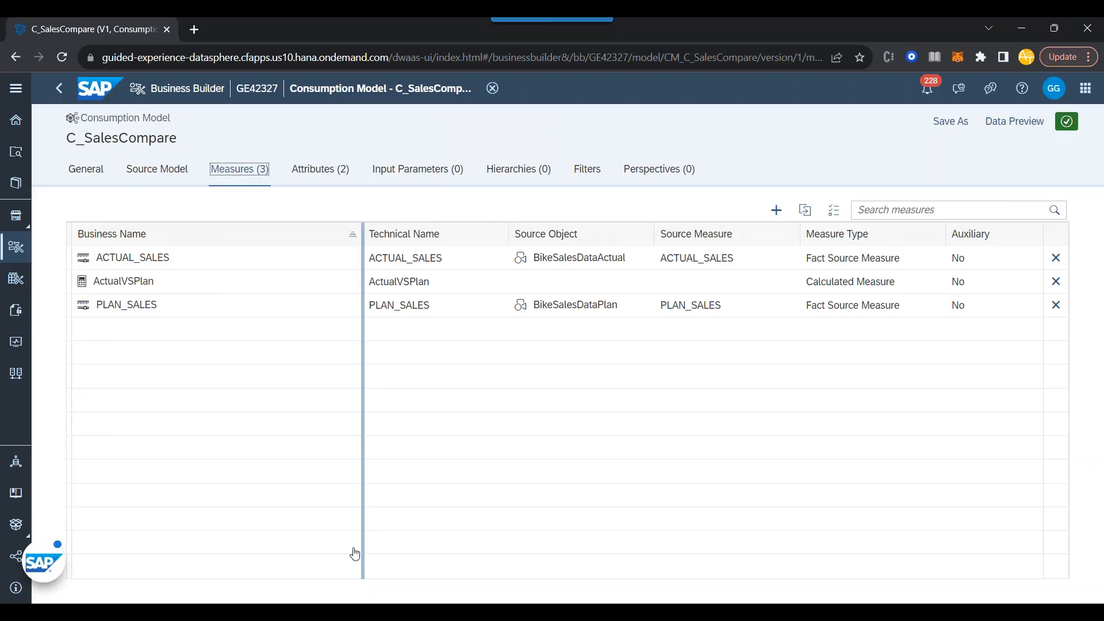
click(282, 532)
drag(403, 271, 548, 279)
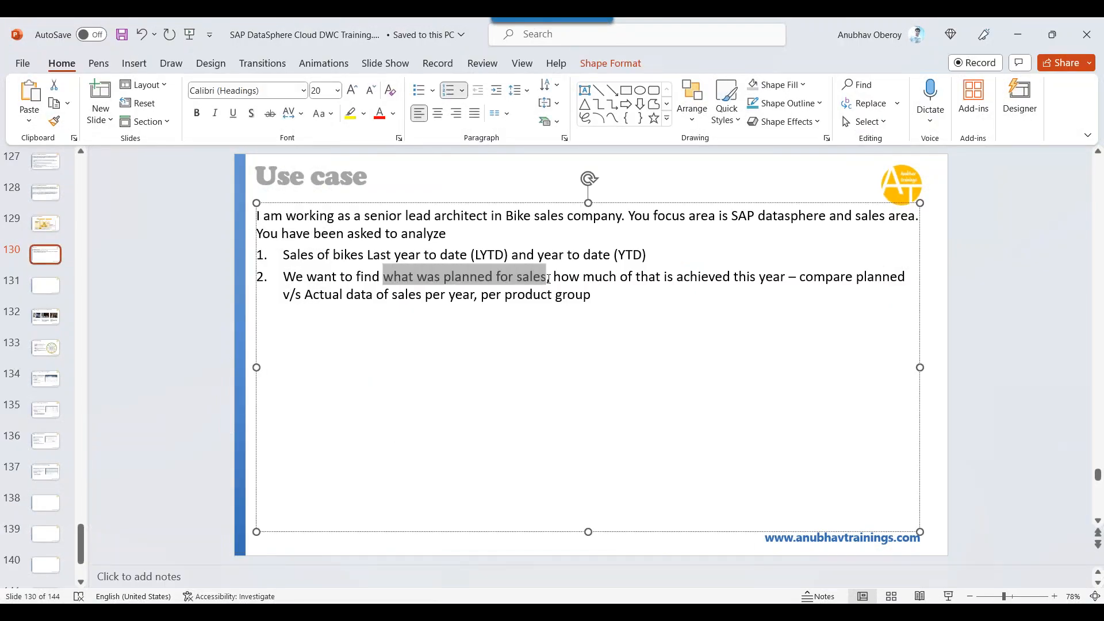
click(595, 277)
drag(677, 278, 786, 279)
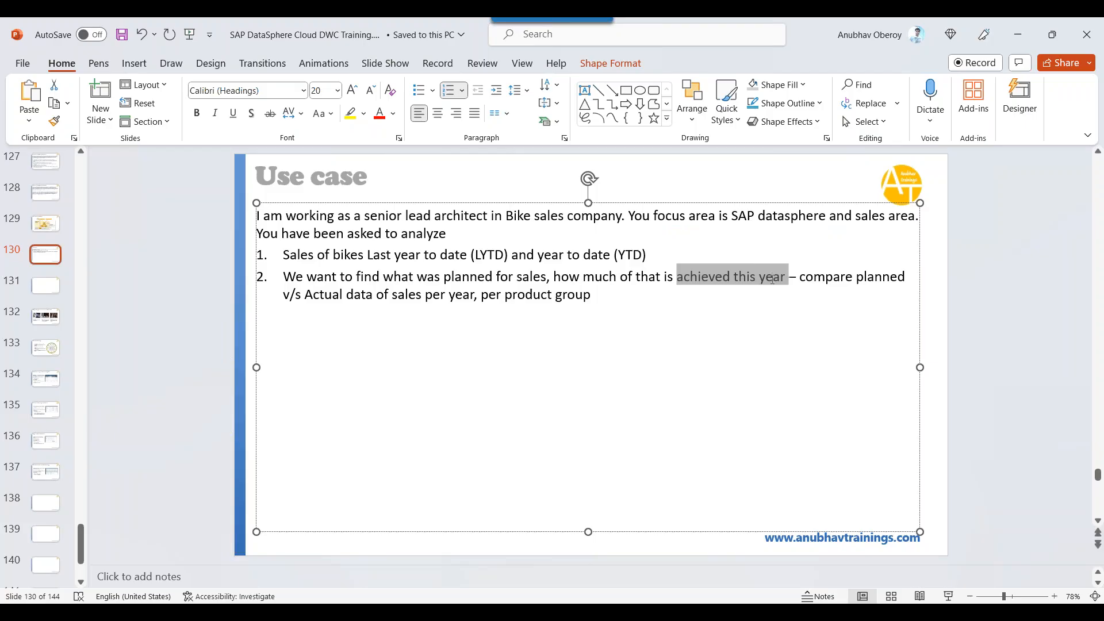
click(744, 326)
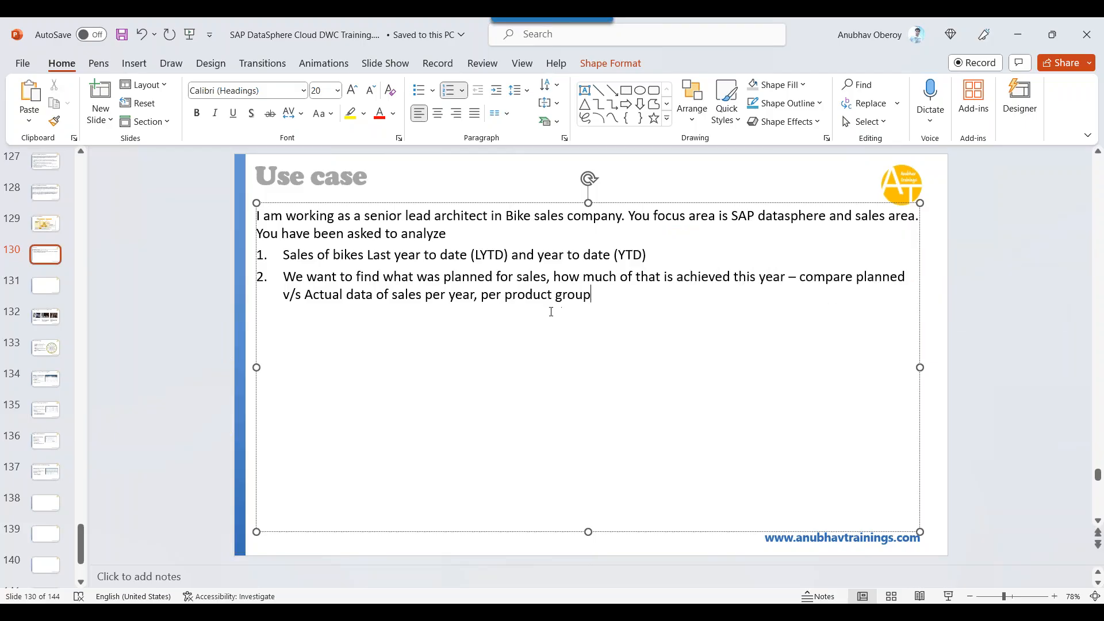
- Switch back to SAP Datasphere and add Dates as a dimension source linked through BikeSalesDataActual in the source model
key(alt+Tab)
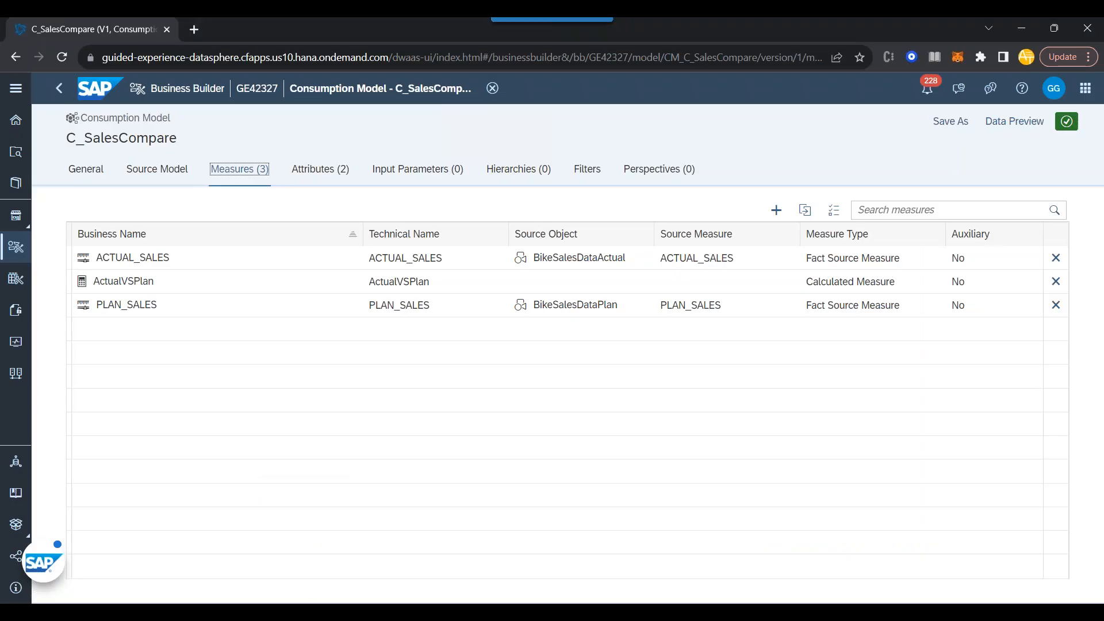
click(163, 177)
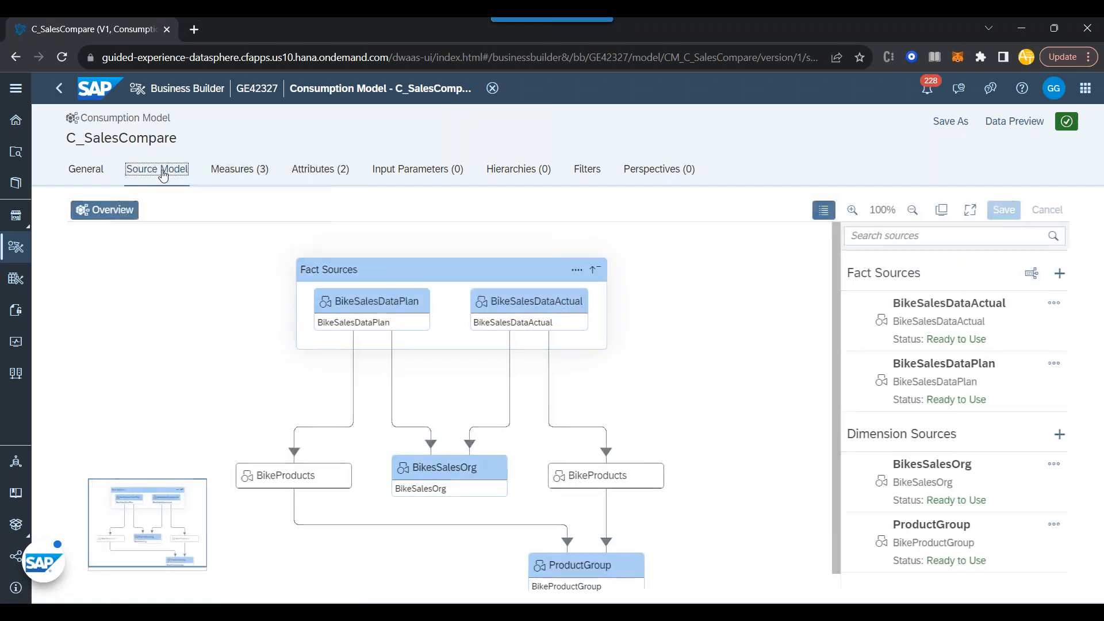
click(537, 301)
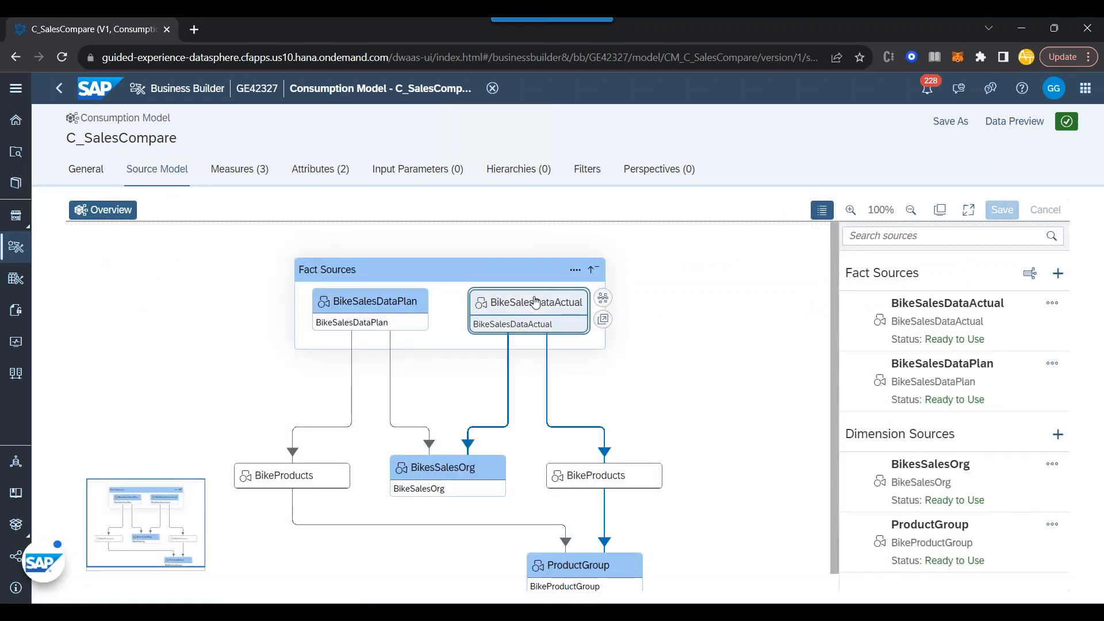
click(605, 303)
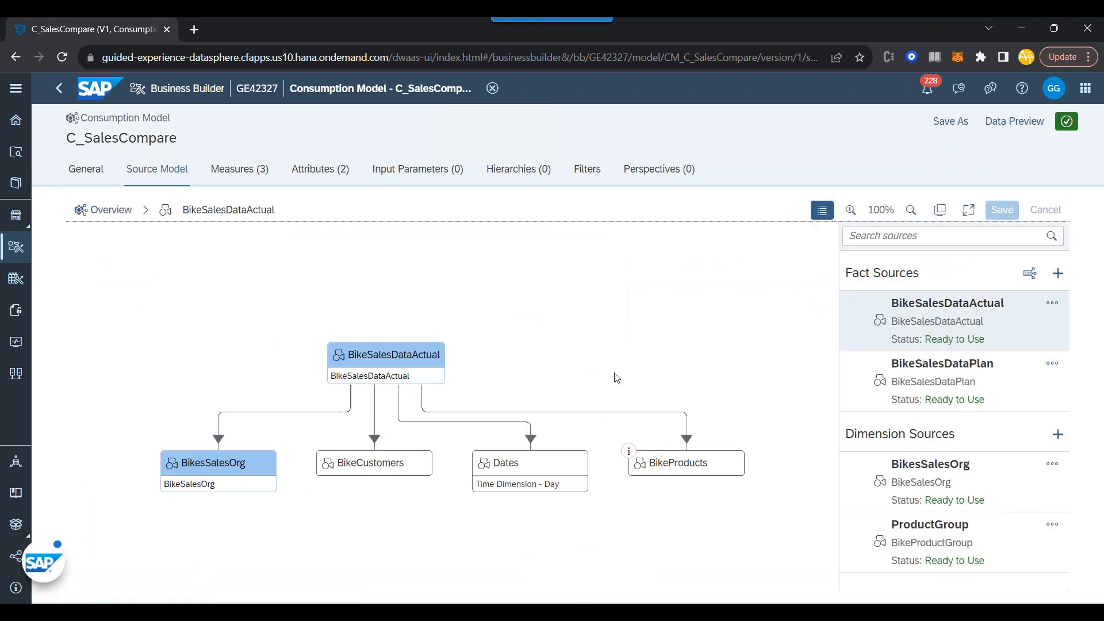
click(530, 477)
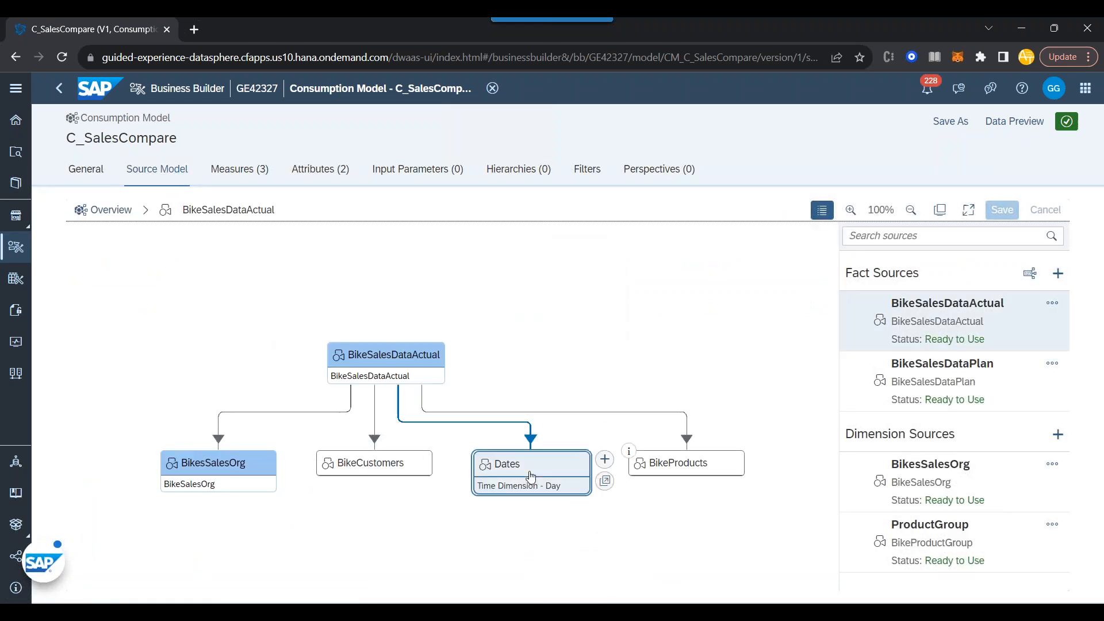
click(605, 459)
click(193, 269)
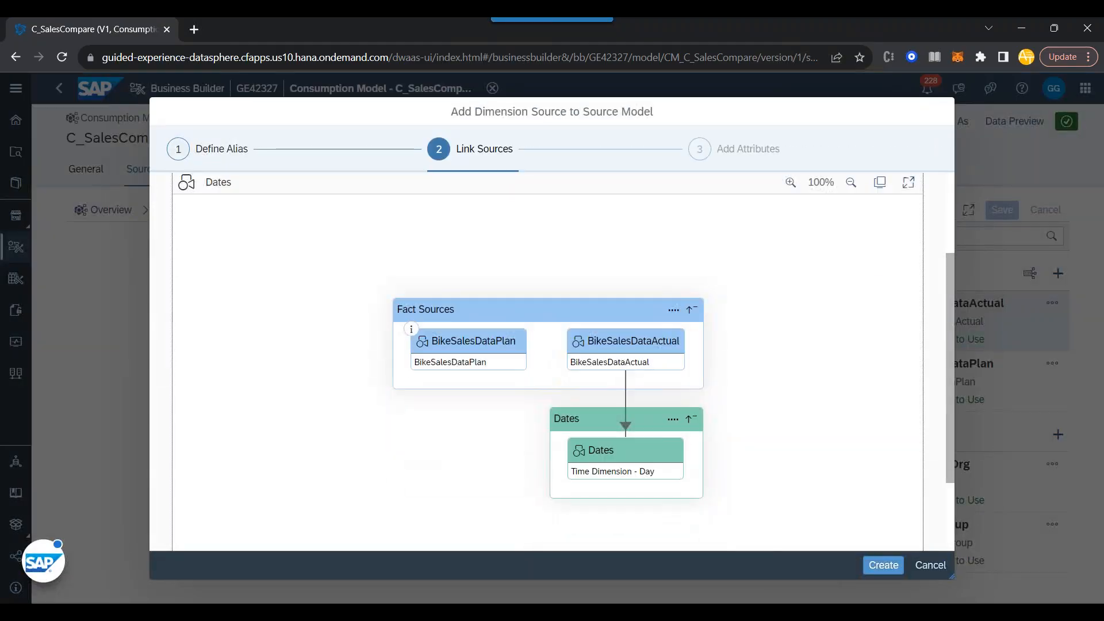
click(885, 566)
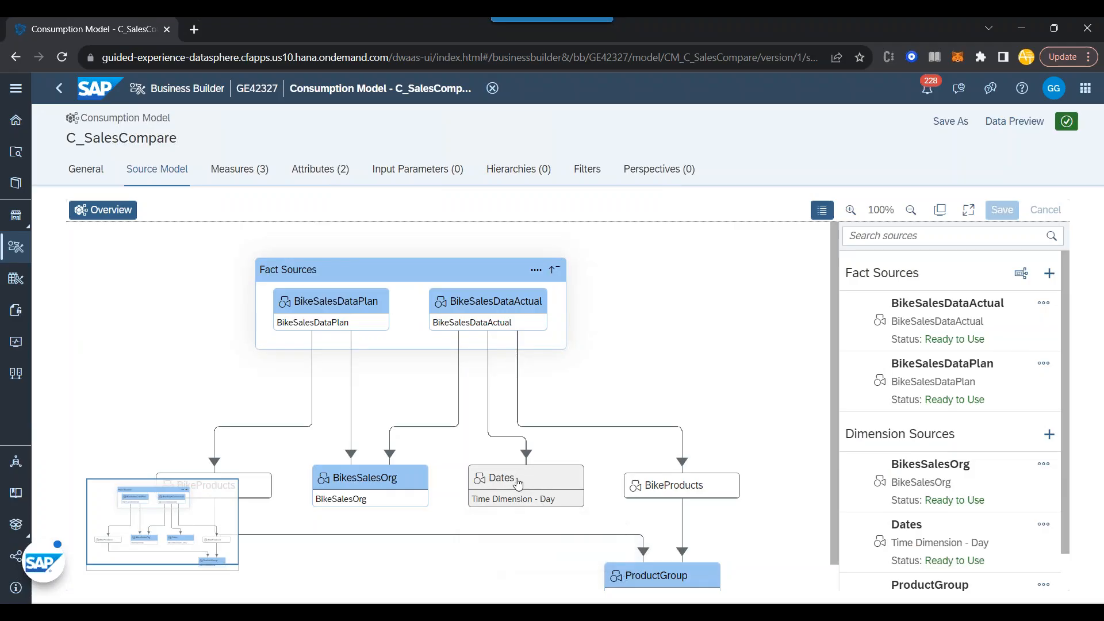
- Link the Dates dimension source to the BikeSalesDataPlan fact source as well and save the source model
click(593, 481)
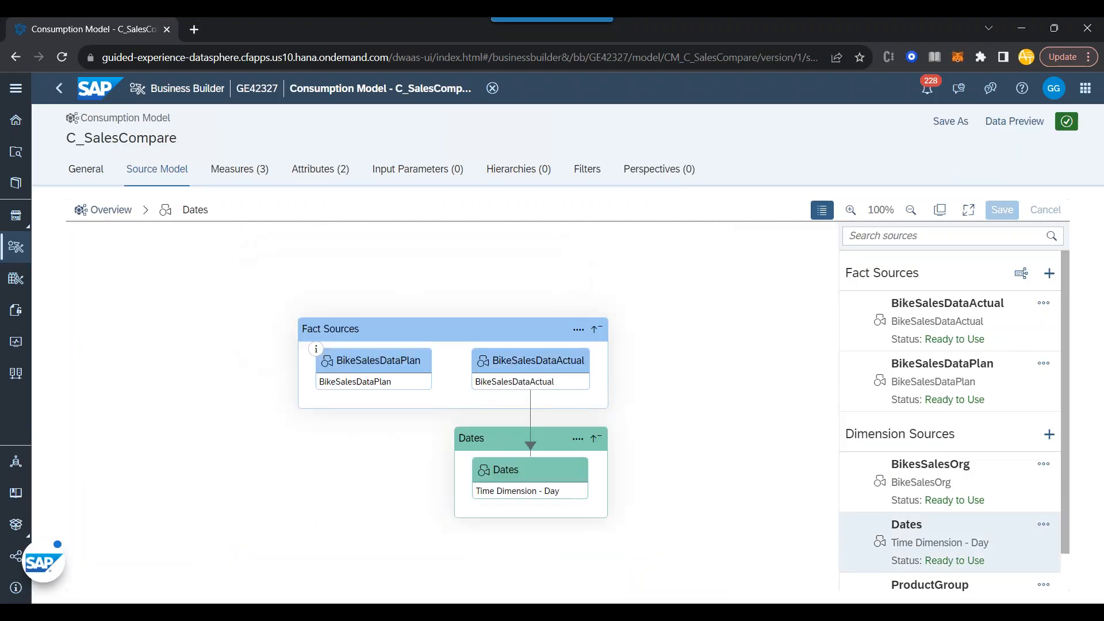
click(551, 480)
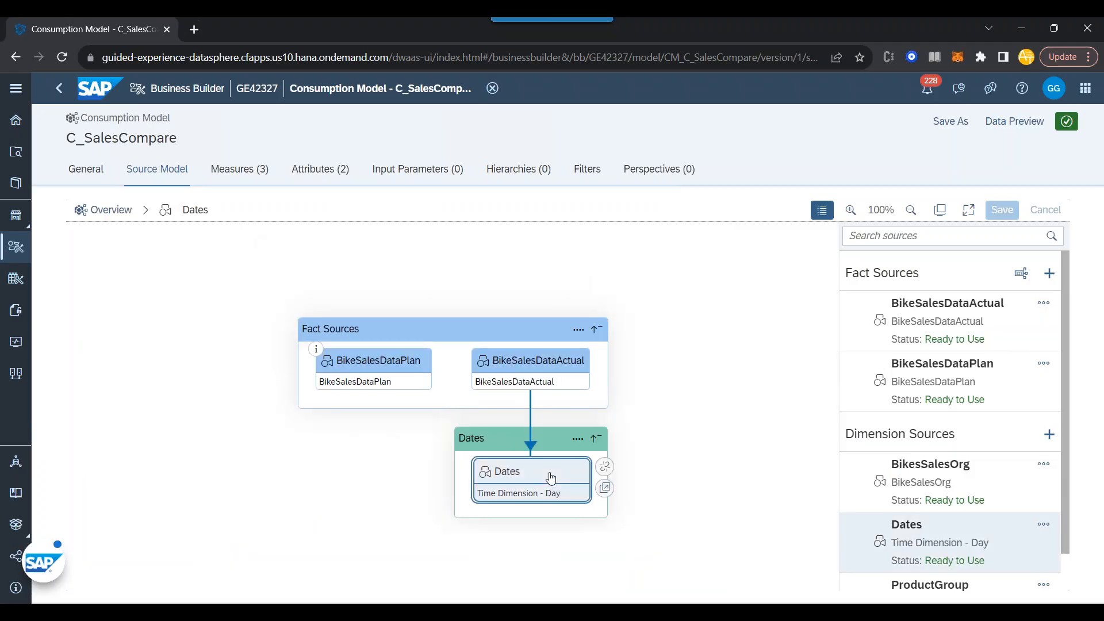
click(370, 364)
click(447, 394)
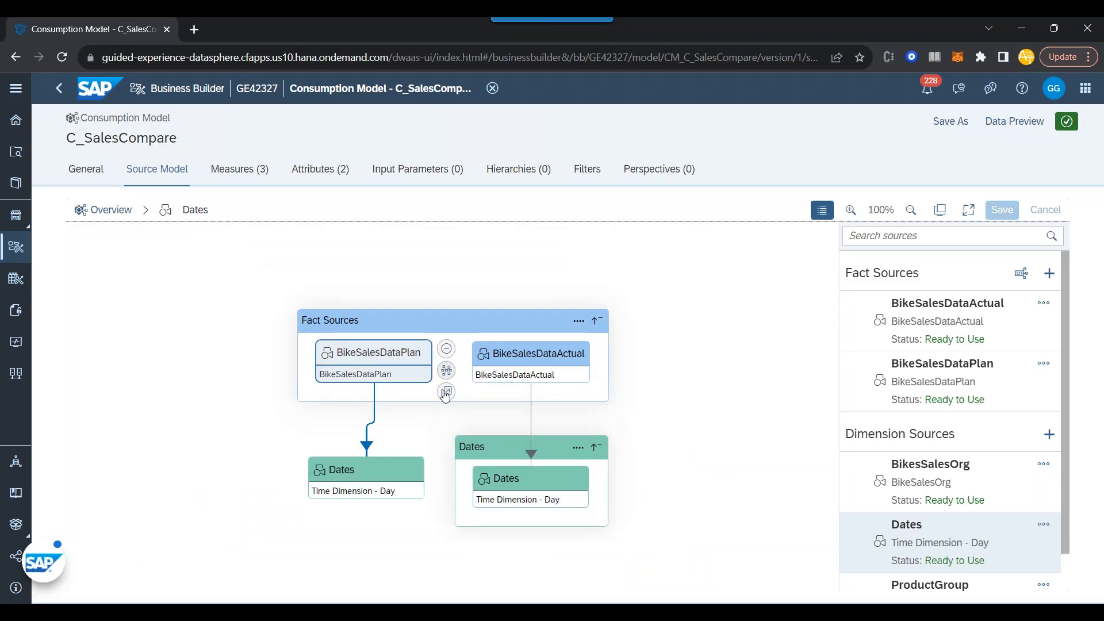
click(400, 460)
click(441, 469)
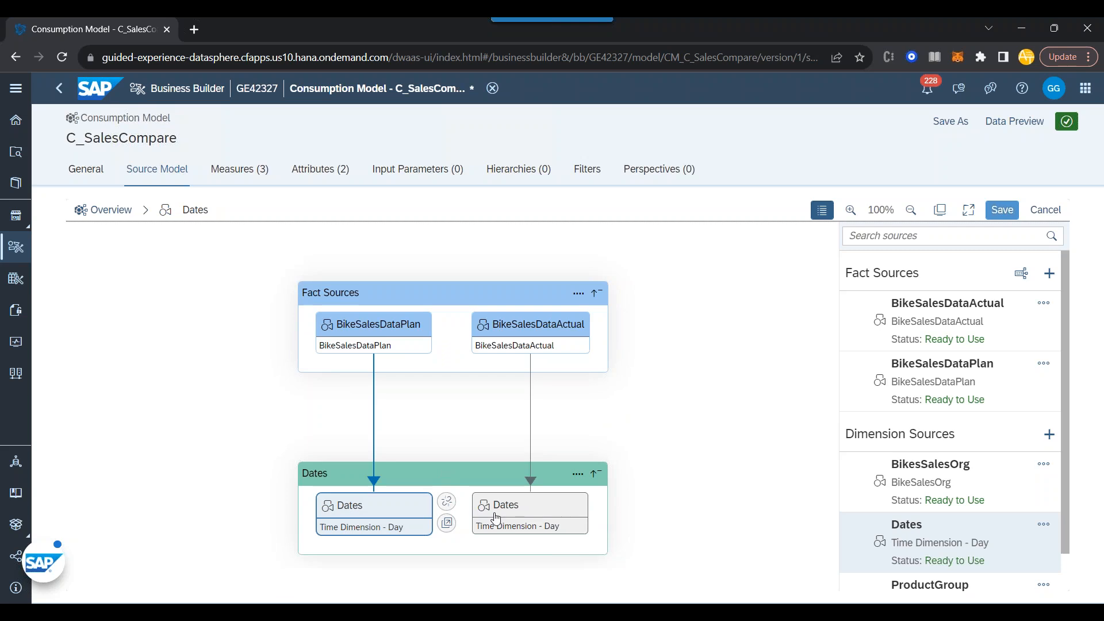
click(1002, 210)
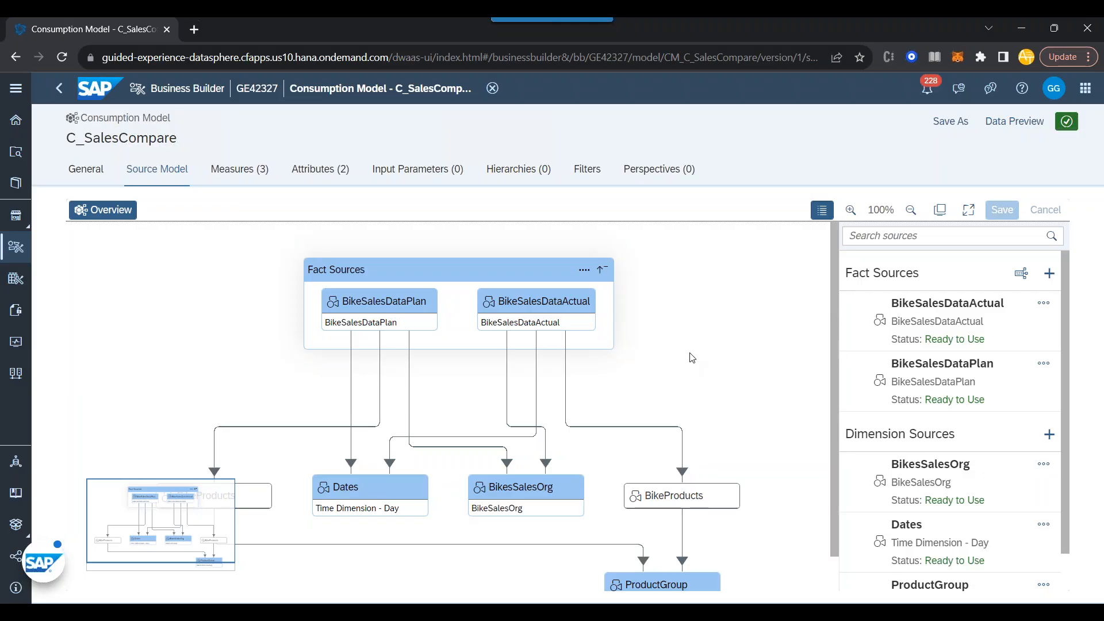
- Preview the model's data without PRODUCT_GROUP_ID and SALES_ORG_ID, adding PLAN_SALES to the perspective fields
click(1014, 126)
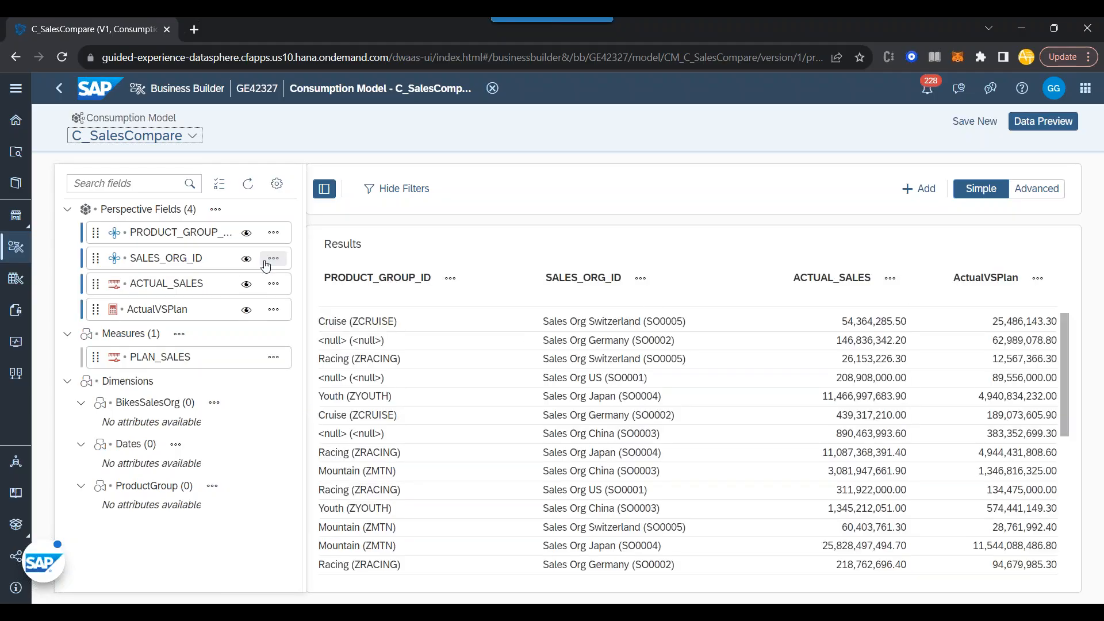
click(274, 233)
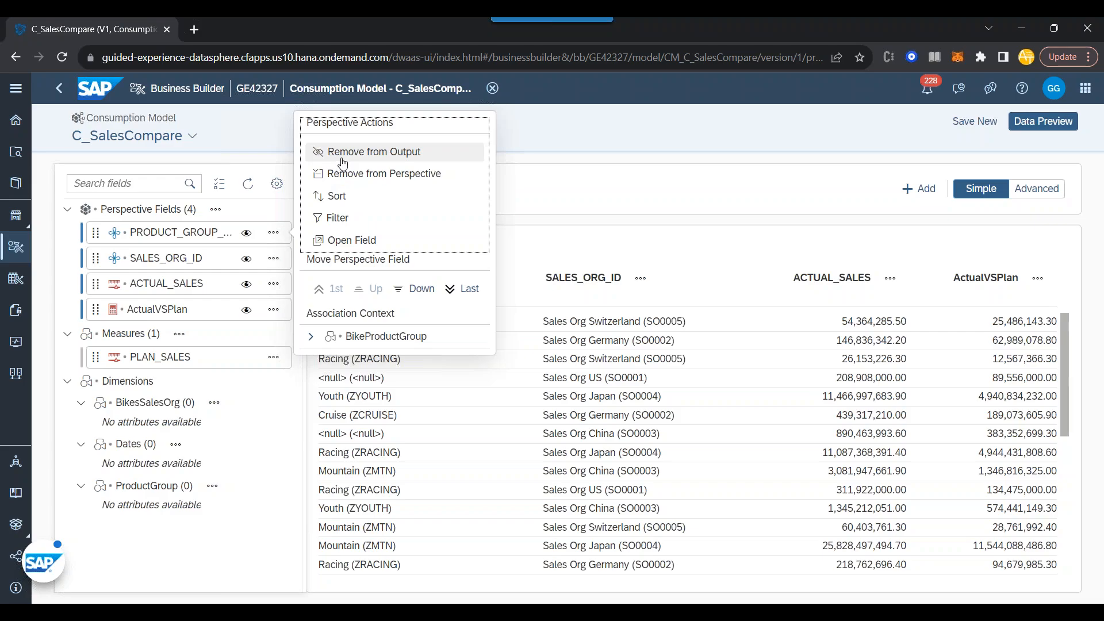
click(387, 175)
click(273, 233)
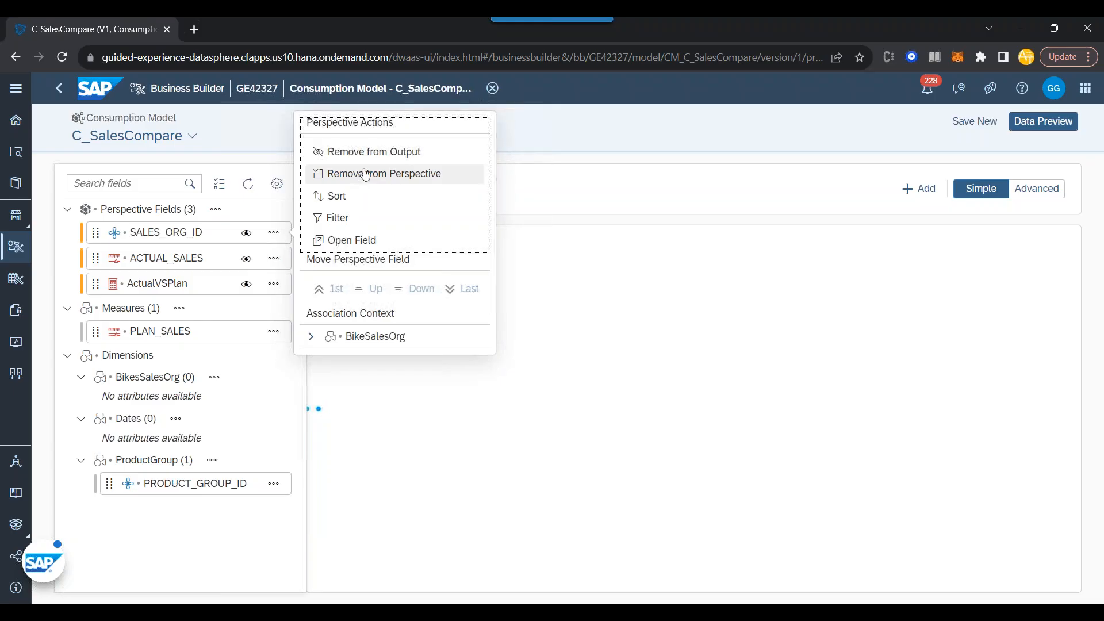
click(372, 174)
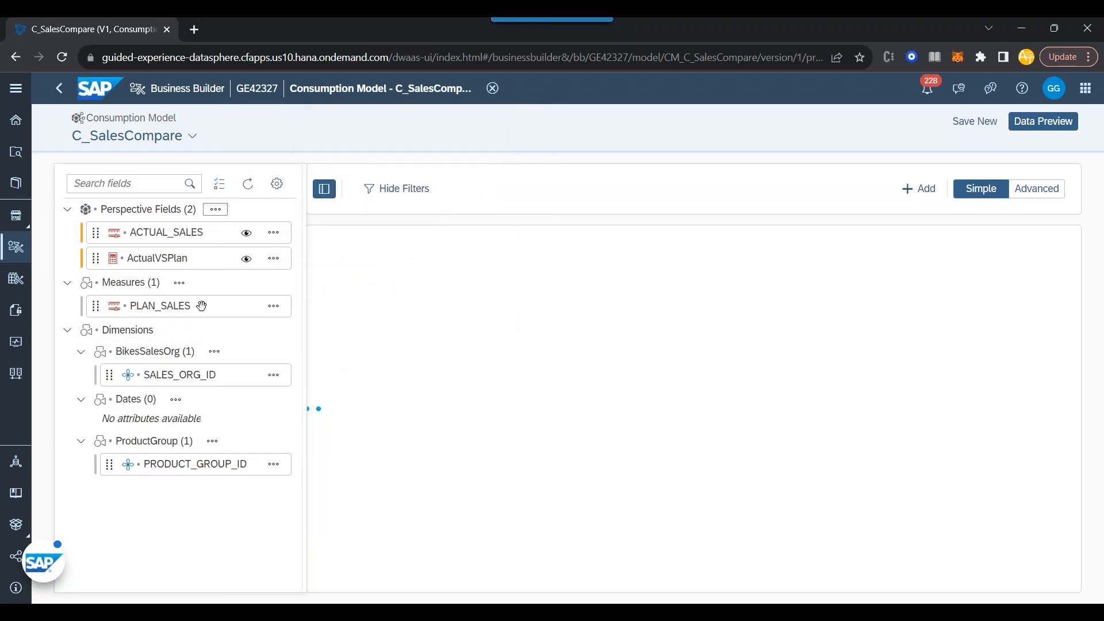
click(273, 306)
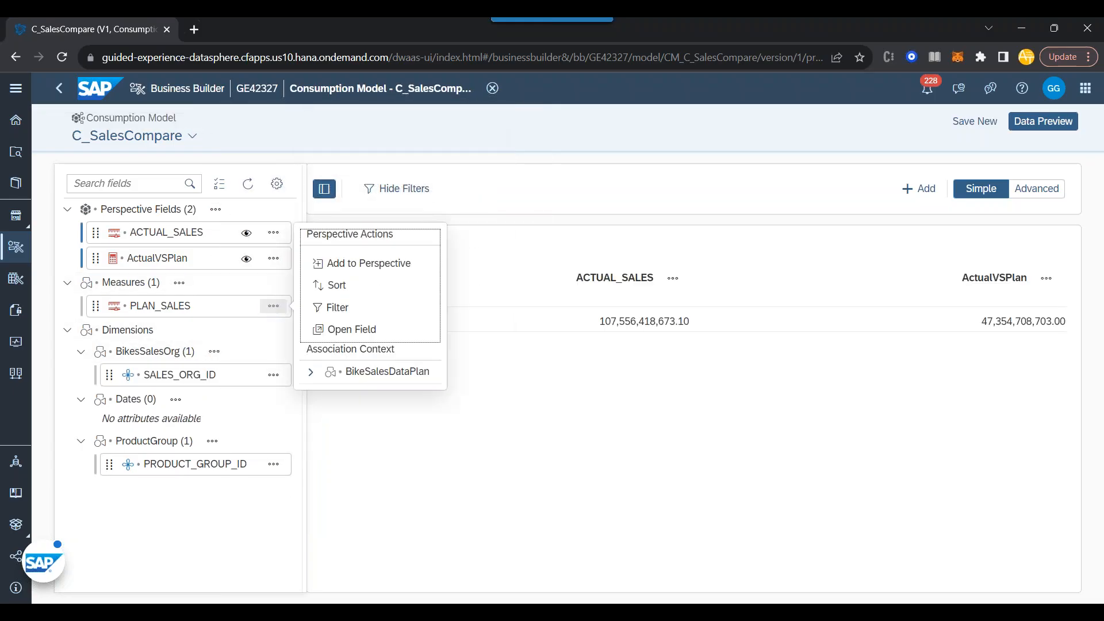
click(336, 264)
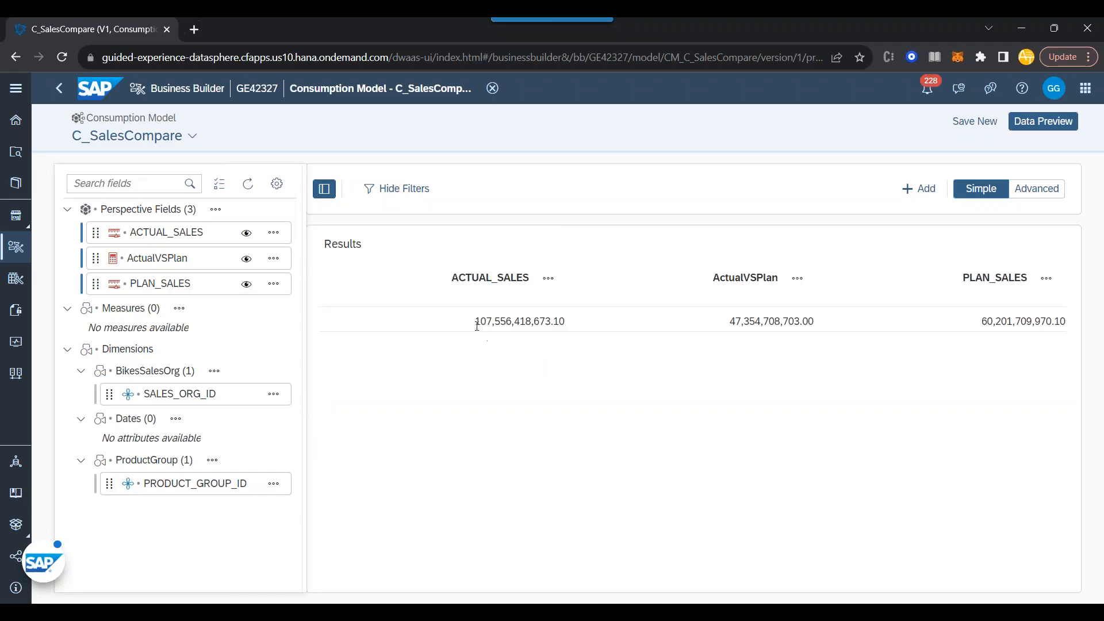
- Compare the ACTUAL_SALES, ActualVSPlan and PLAN_SALES totals in the preview and check which attributes the Dates dimension offers
drag(476, 326, 565, 323)
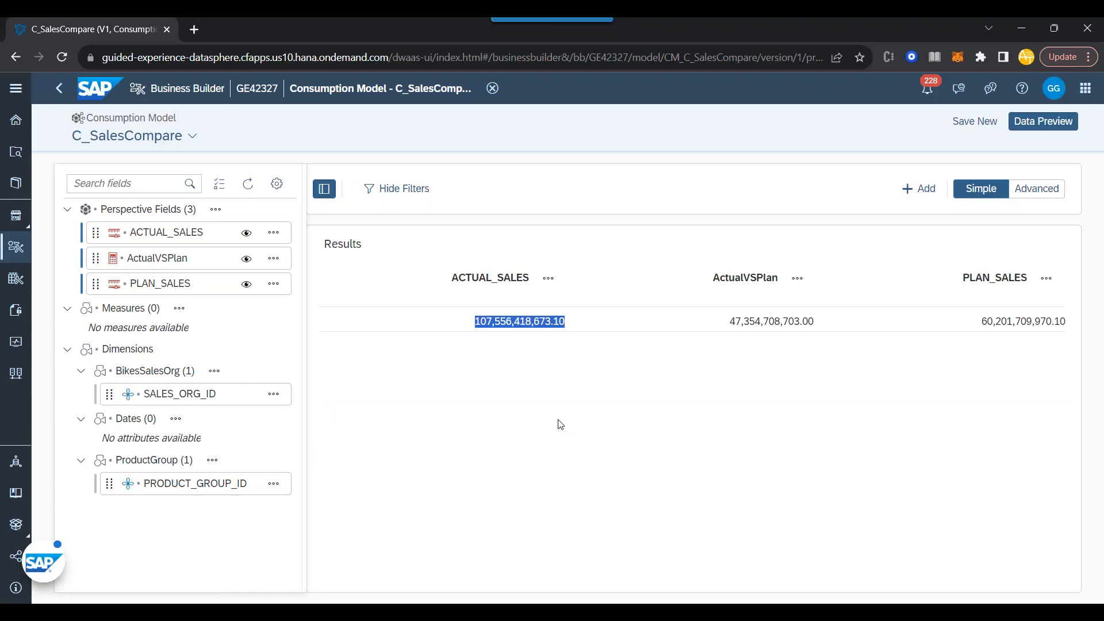
click(749, 323)
drag(729, 326, 833, 320)
click(821, 367)
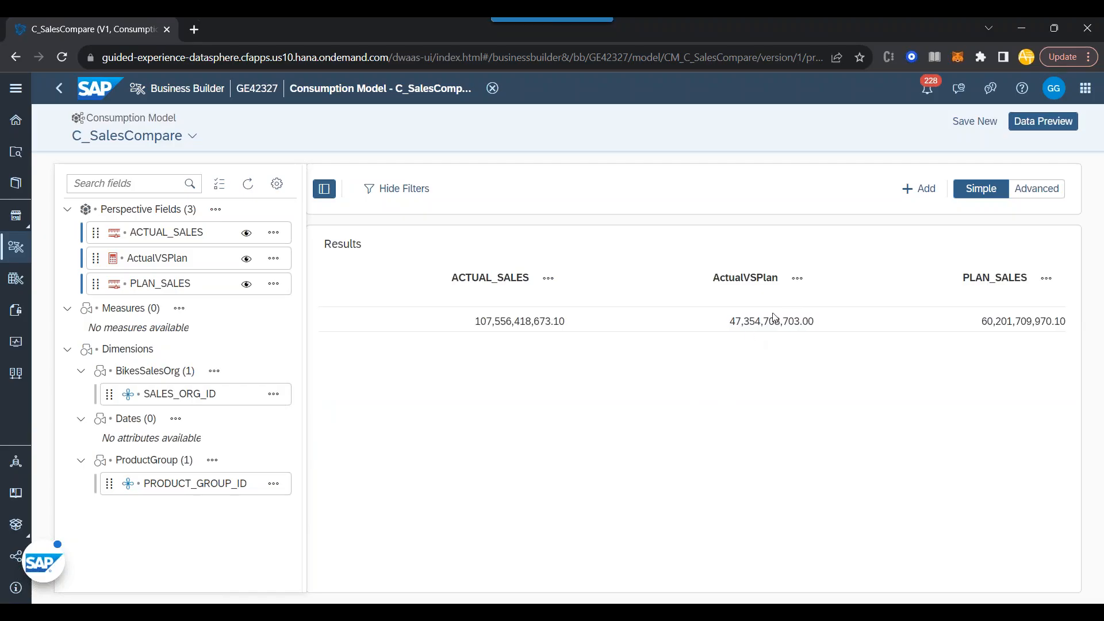
drag(983, 326, 1068, 330)
click(1029, 321)
click(176, 419)
click(165, 442)
- Add the Year and Quarter attributes from the Dates dimension source to the consumption model
click(61, 89)
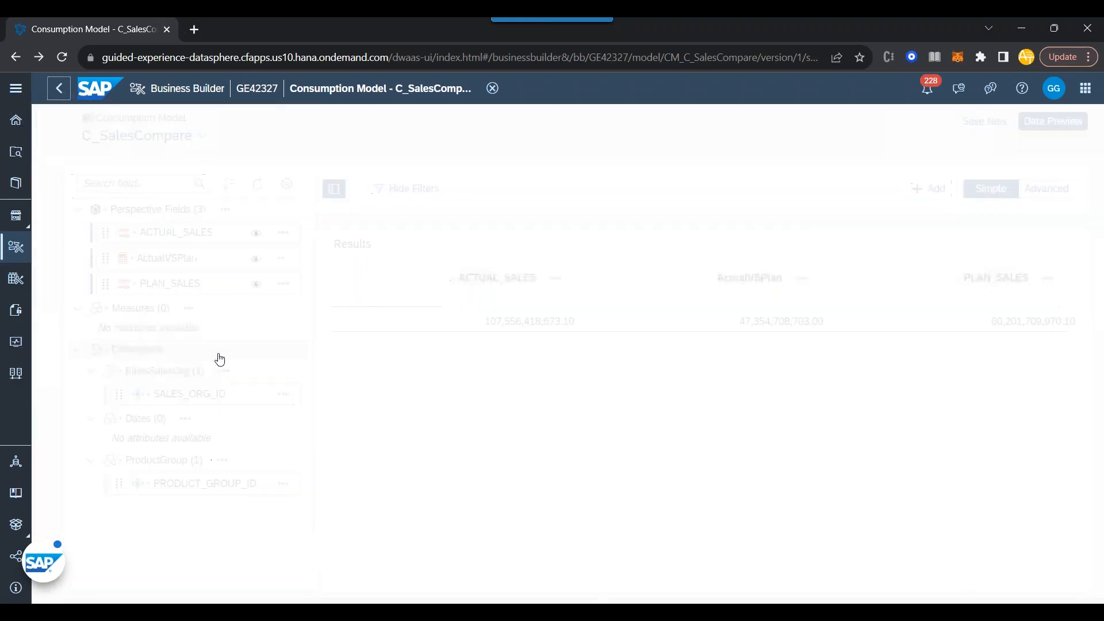
click(328, 172)
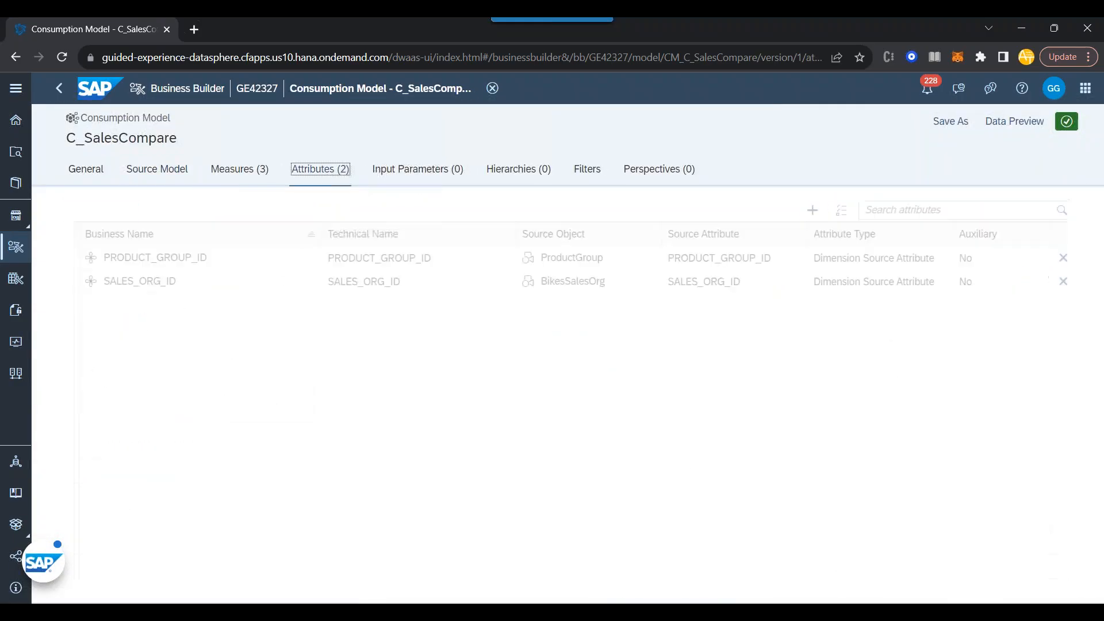
click(806, 210)
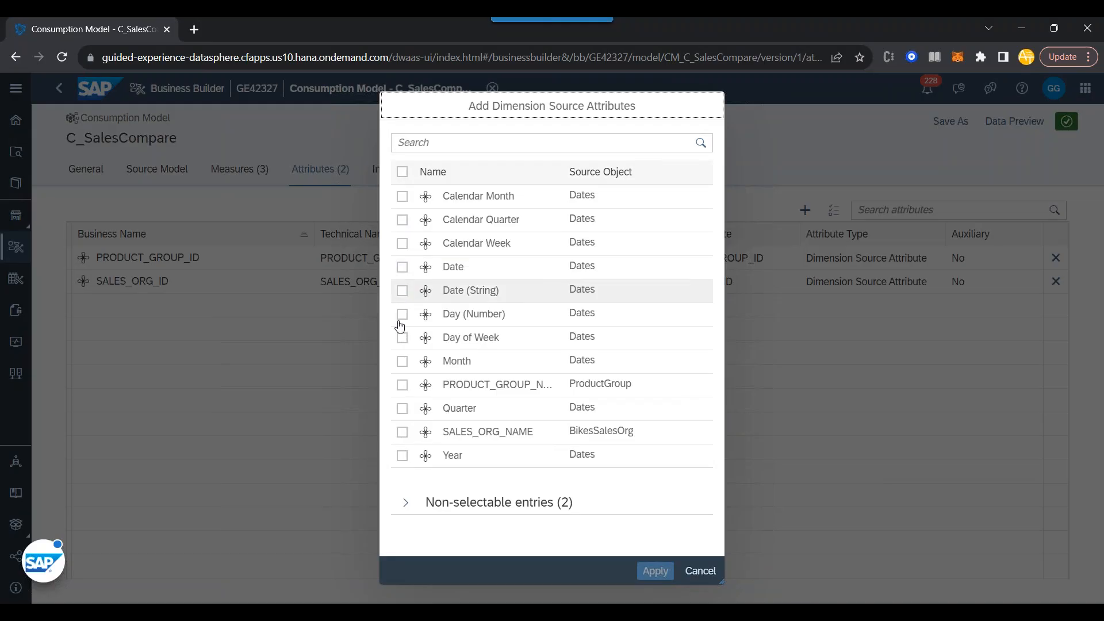
click(404, 456)
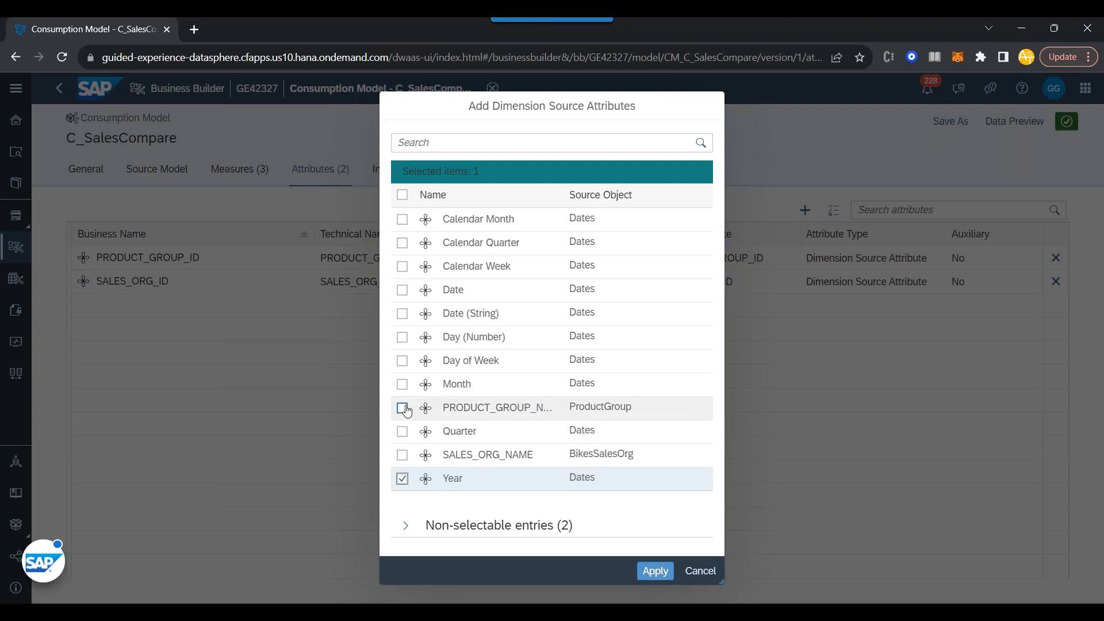
click(402, 433)
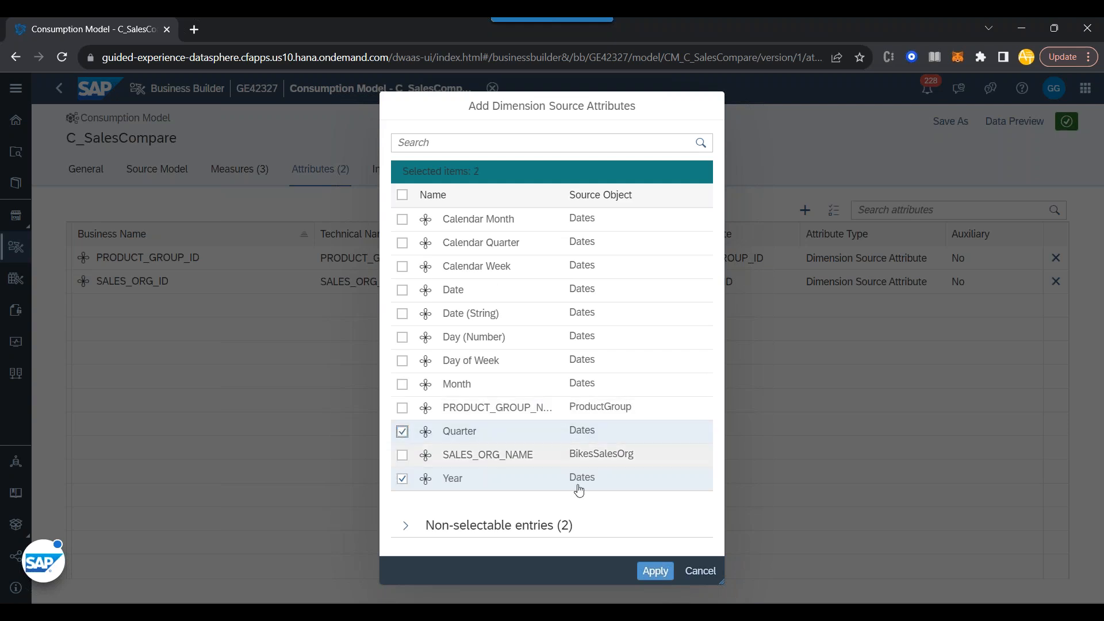
click(656, 571)
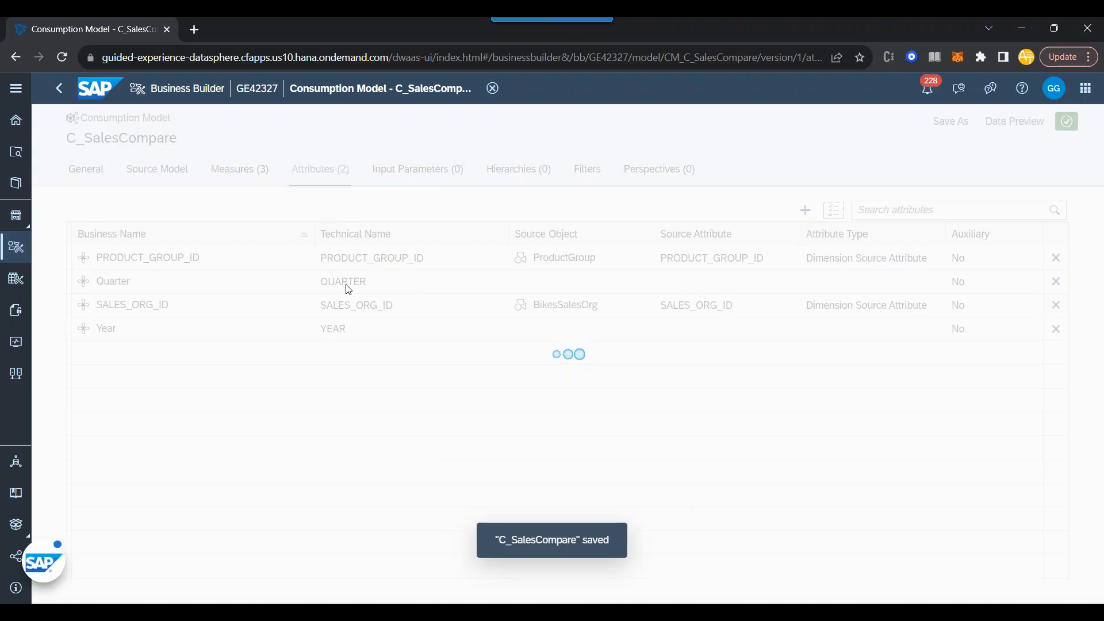
- Open the data preview and remove Quarter and PRODUCT_GROUP_ID from the perspective
click(1017, 124)
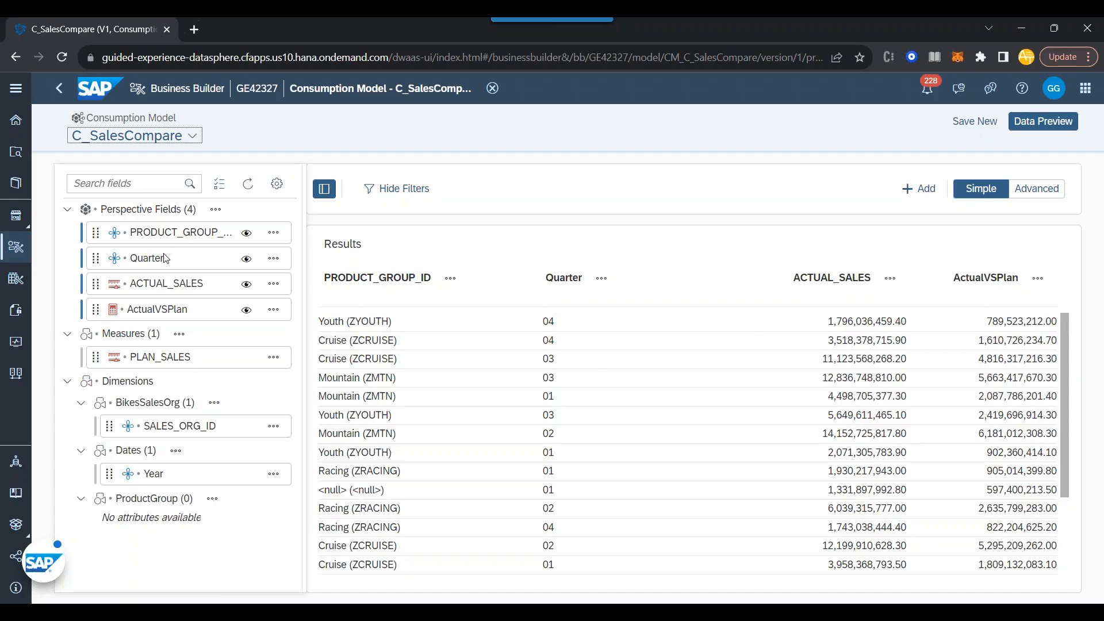
click(275, 259)
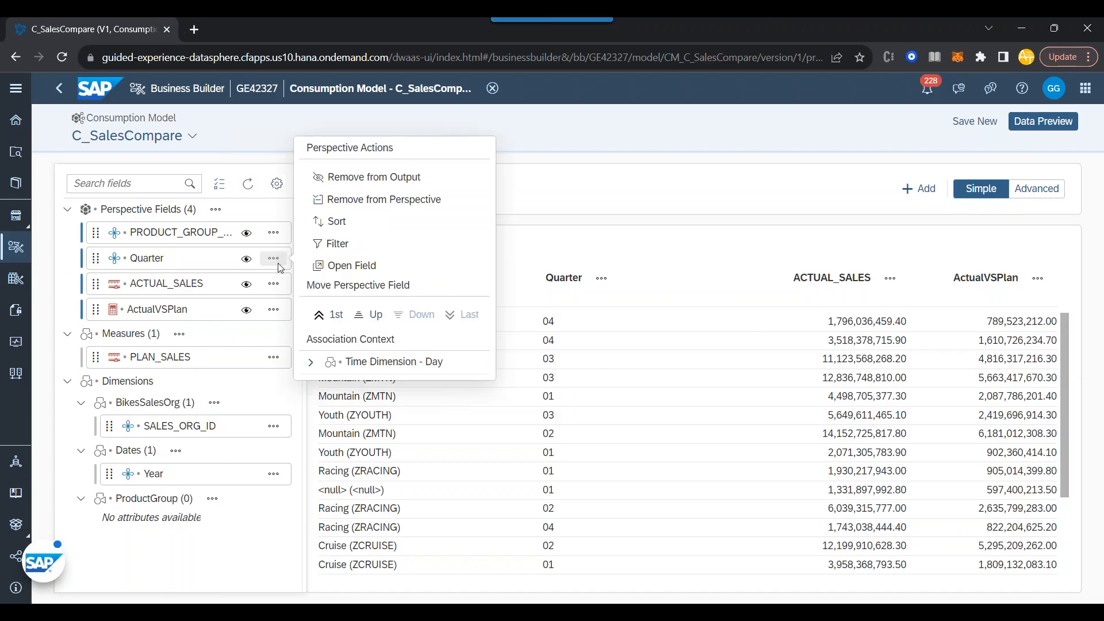
click(361, 200)
click(273, 233)
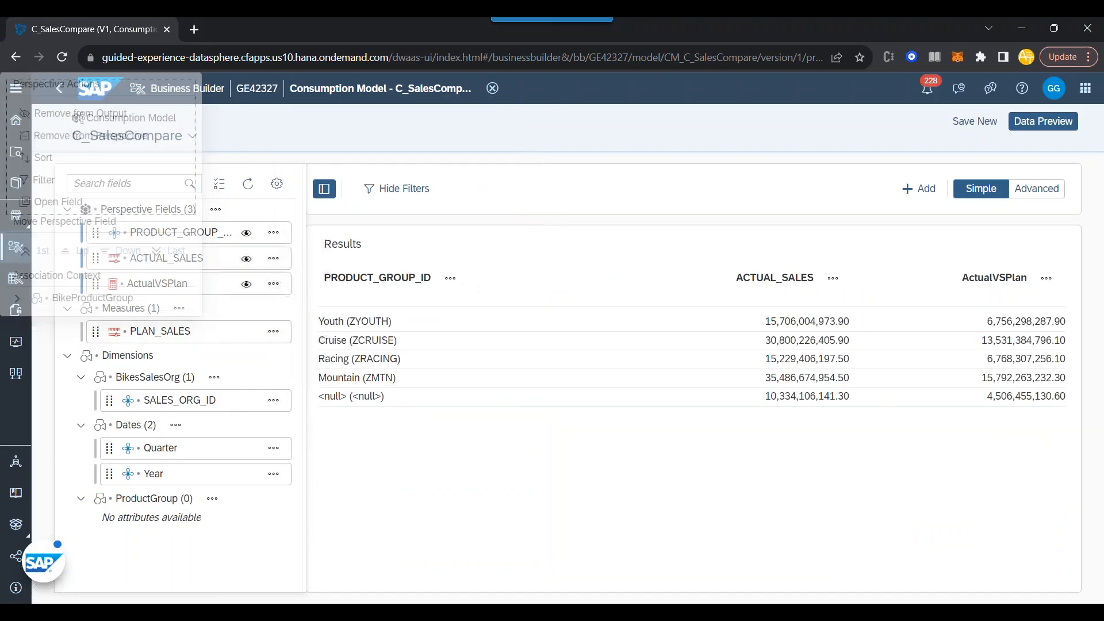
click(273, 232)
click(356, 172)
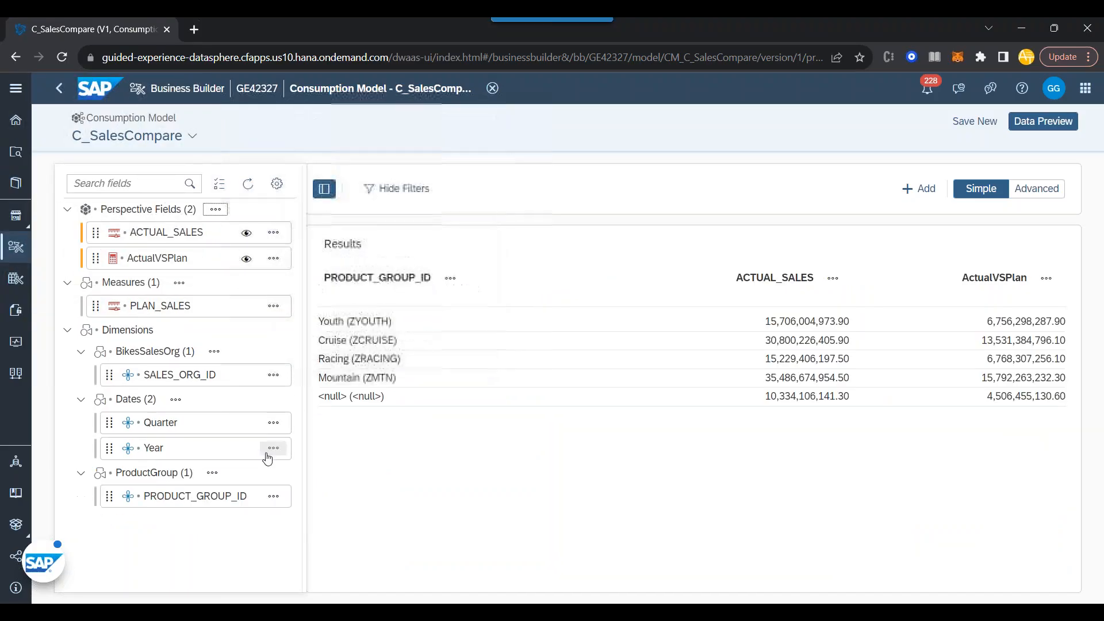
- Add Year to the perspective and place PLAN_SALES between ACTUAL_SALES and ActualVSPlan
click(273, 449)
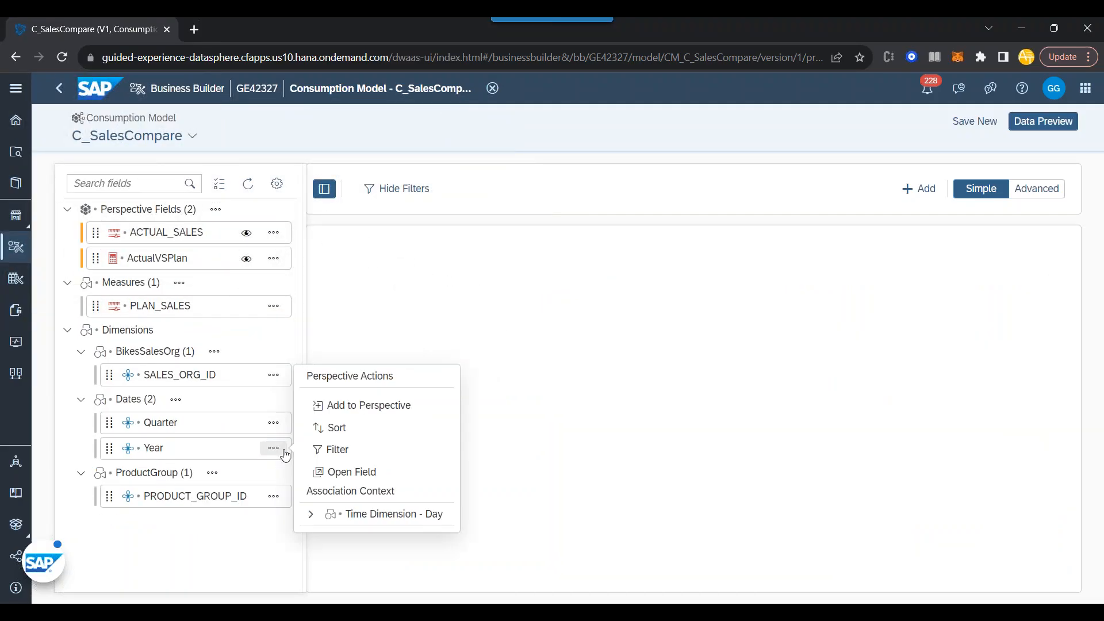
click(356, 411)
drag(178, 333, 233, 276)
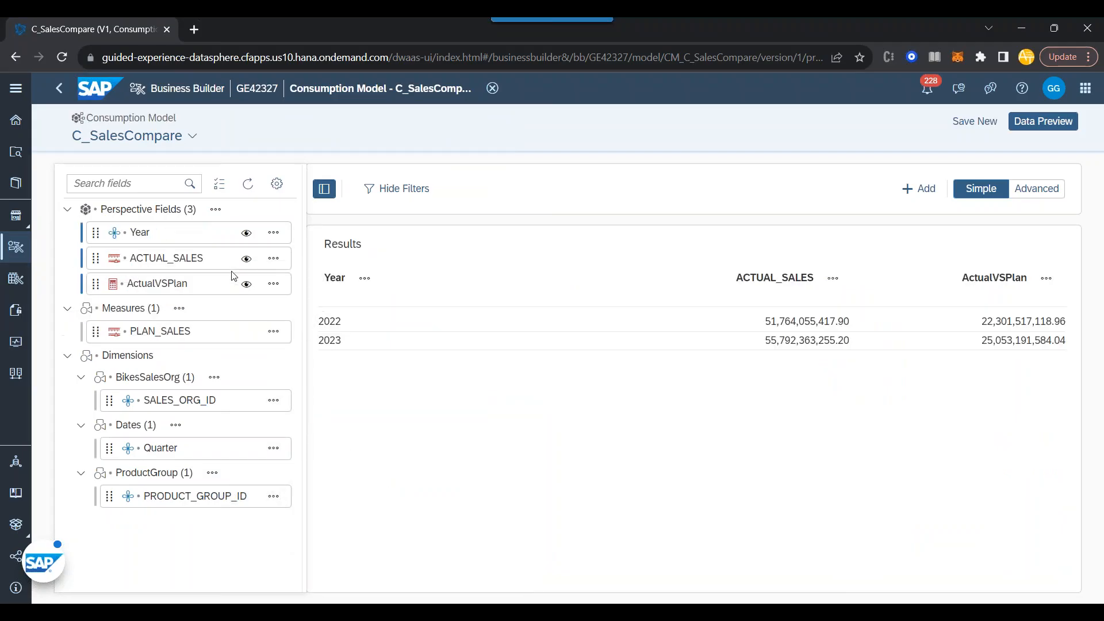
drag(210, 329, 224, 270)
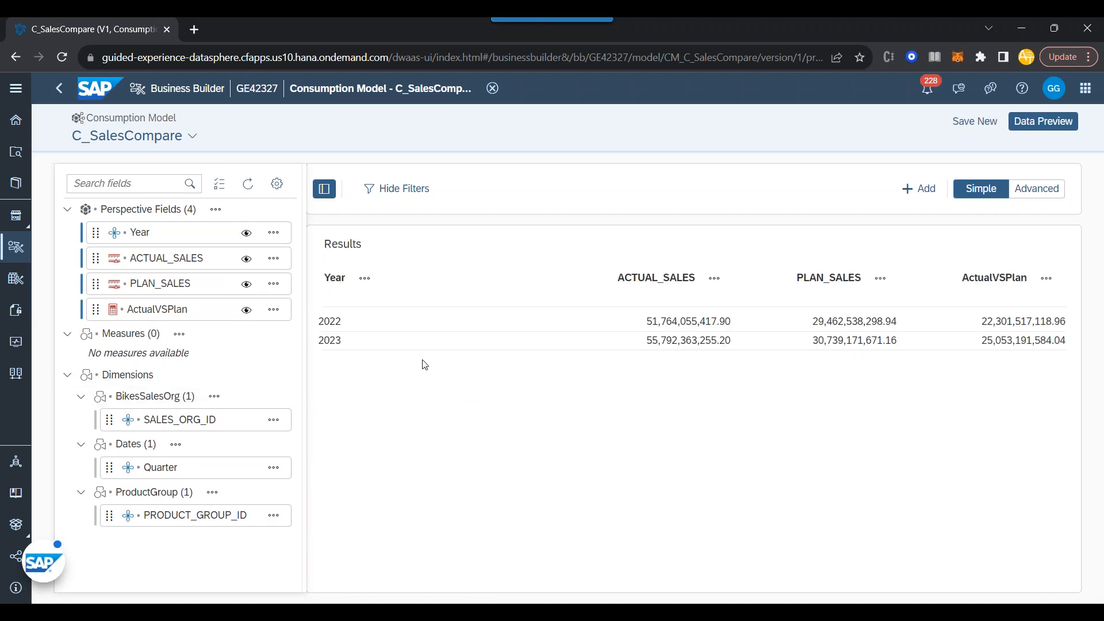
- Compare the actual sales, planned sales and ActualVSPlan figures for 2022 and 2023 in the preview results
drag(321, 324, 371, 323)
drag(647, 324, 719, 325)
click(718, 327)
drag(816, 322, 856, 324)
click(854, 323)
drag(647, 340, 703, 341)
drag(816, 344, 848, 342)
click(842, 345)
drag(985, 344, 1032, 344)
click(1033, 345)
- Add SALES_ORG_ID after Year in the perspective fields and save the perspective with the business name SalesCompareYoYOrg
drag(200, 423, 219, 256)
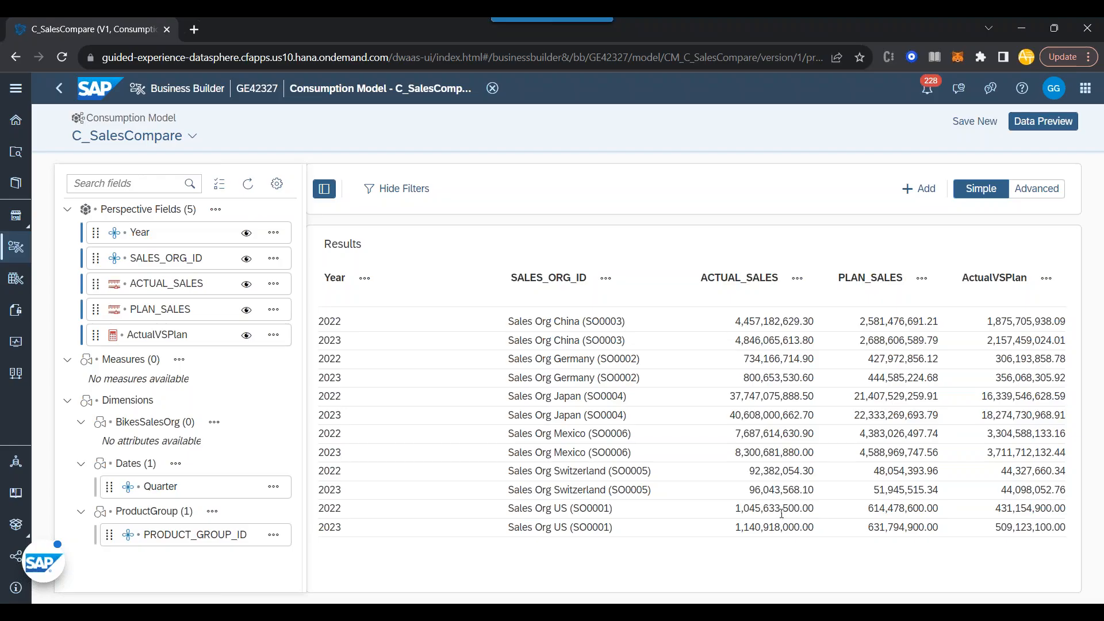
click(975, 121)
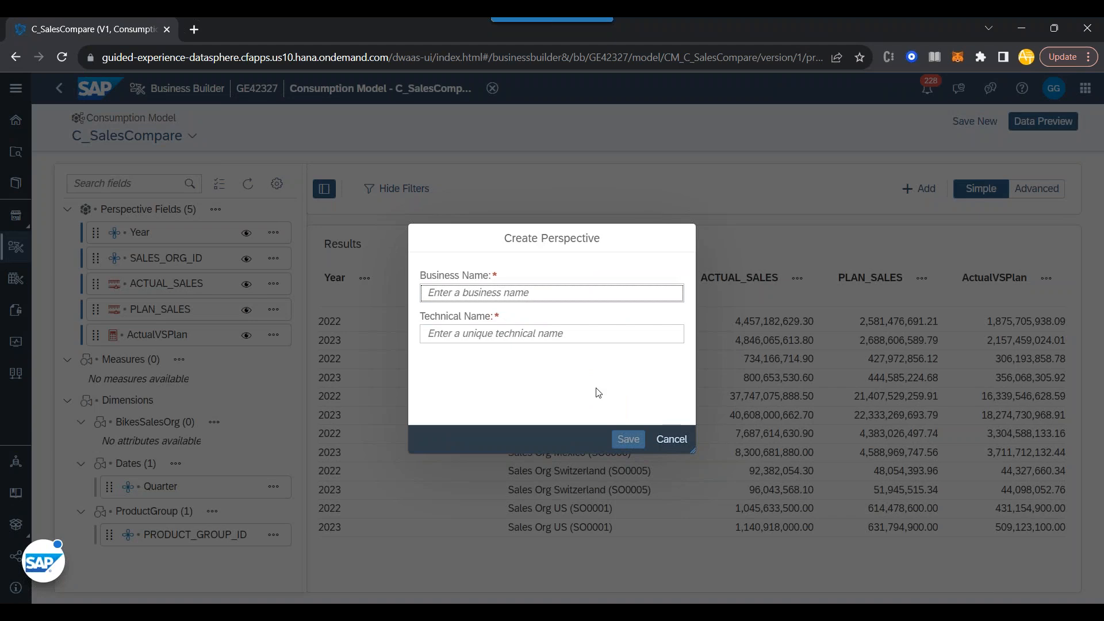
text(Sales)
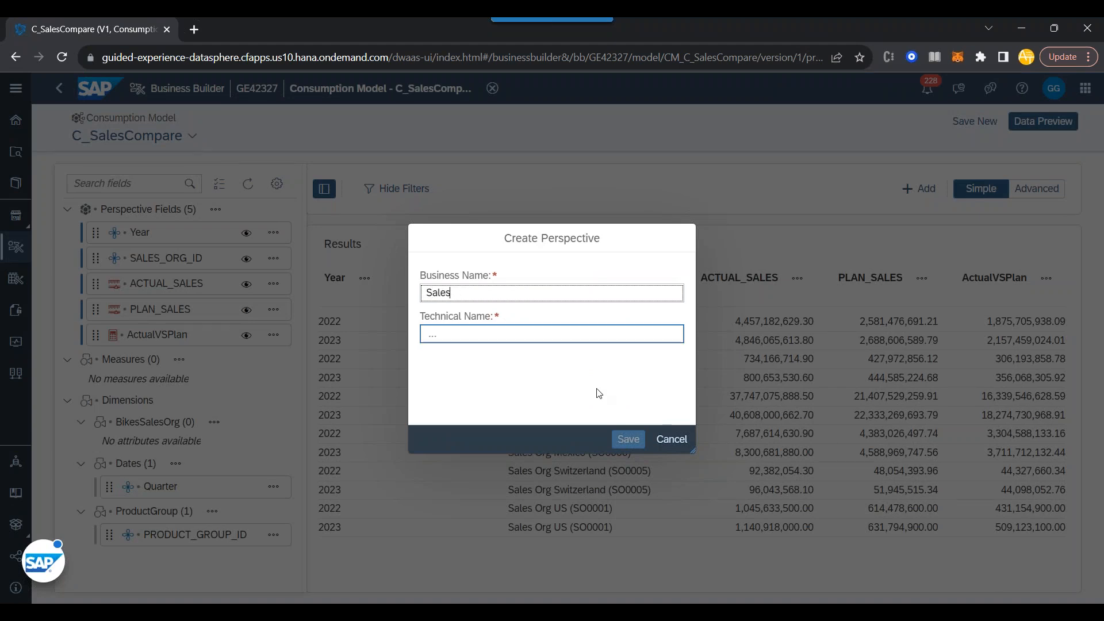
text(CompareY)
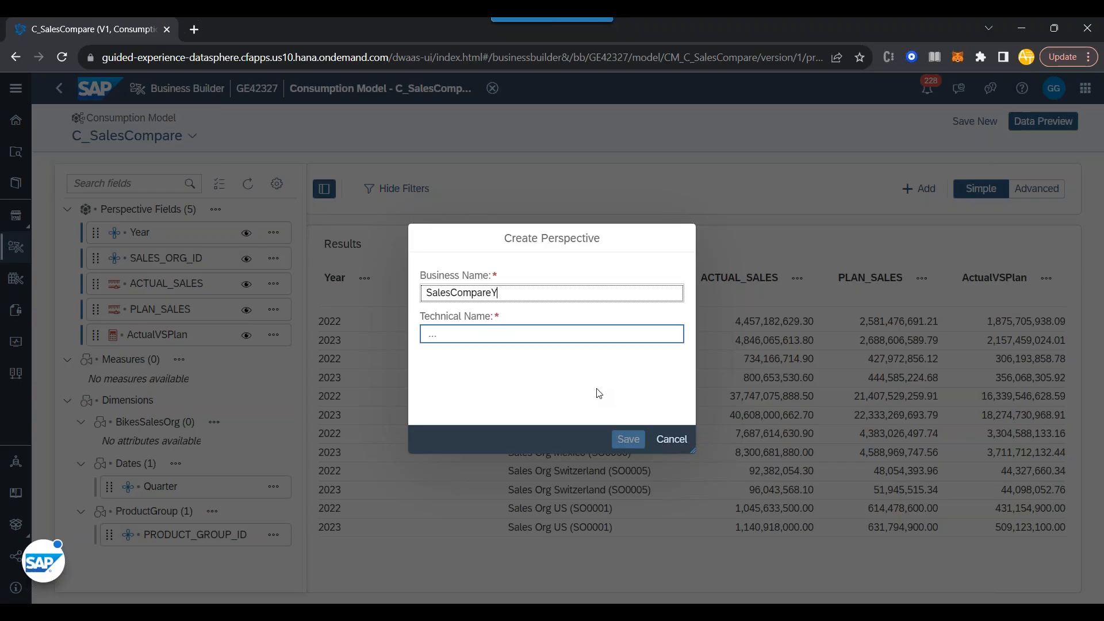
text(oYOrg)
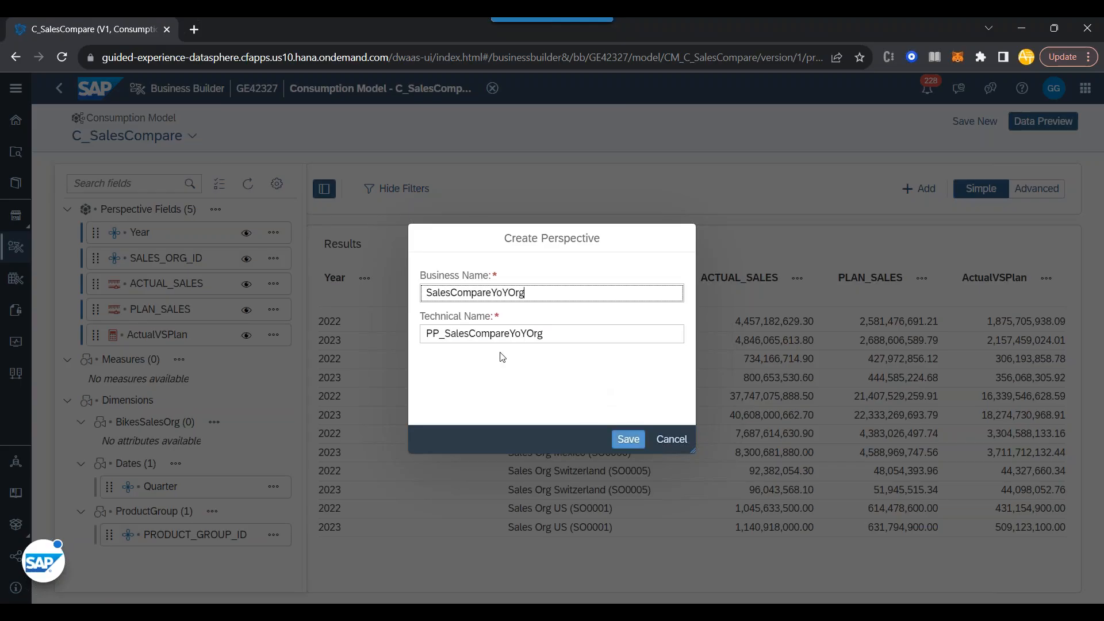
click(434, 334)
drag(441, 334, 426, 333)
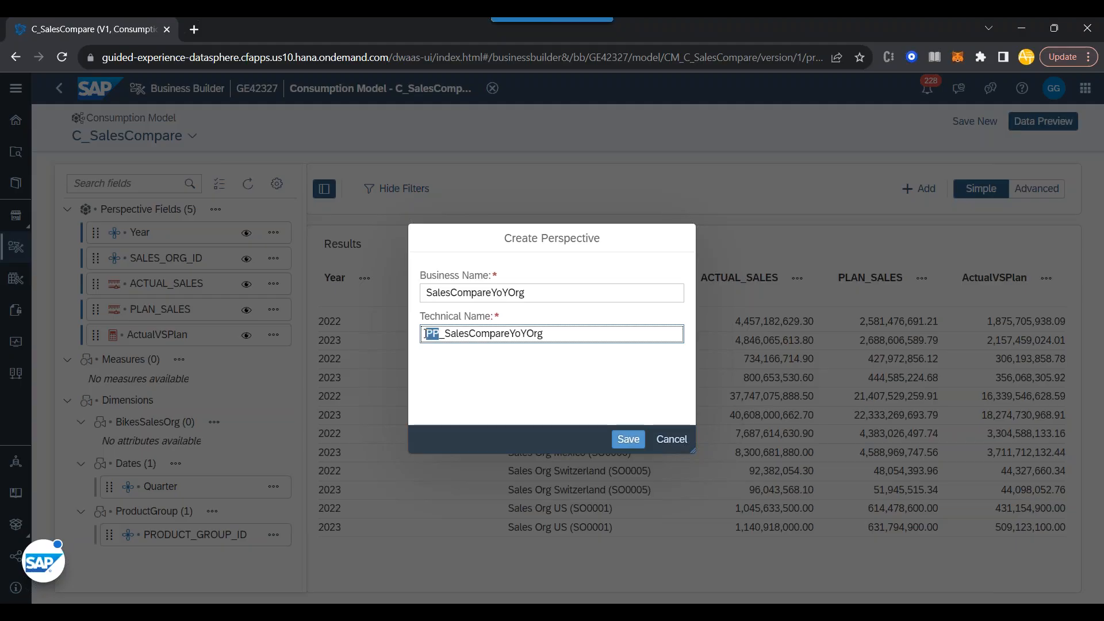
key(End)
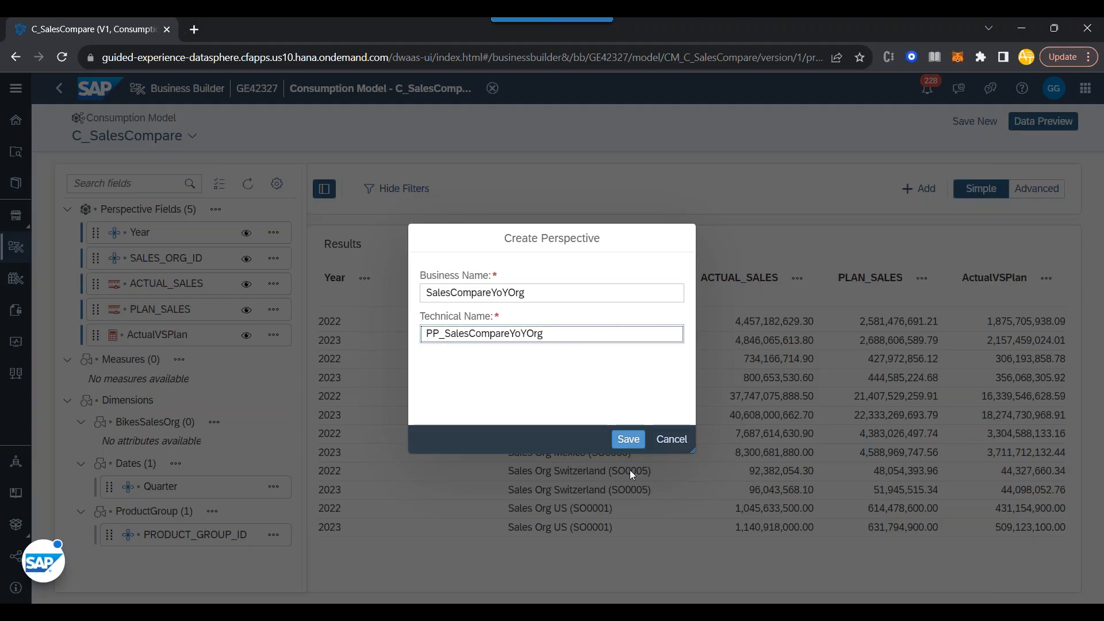
drag(504, 238, 617, 237)
click(617, 237)
click(618, 442)
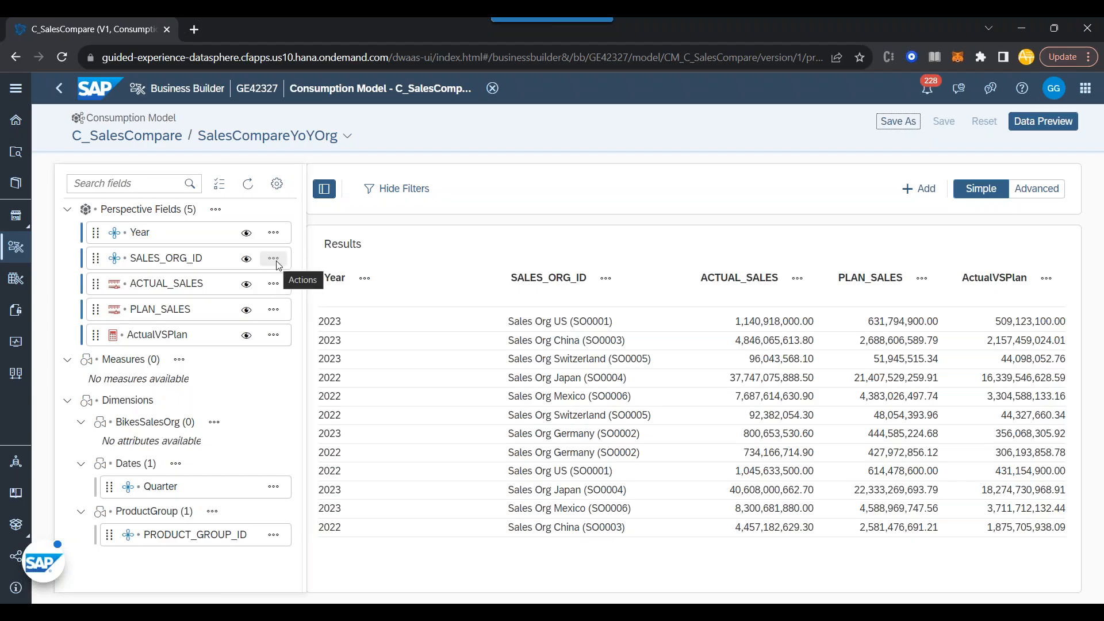
- Replace SALES_ORG_ID with PRODUCT_GROUP_ID after Year in the perspective fields
drag(226, 260, 234, 558)
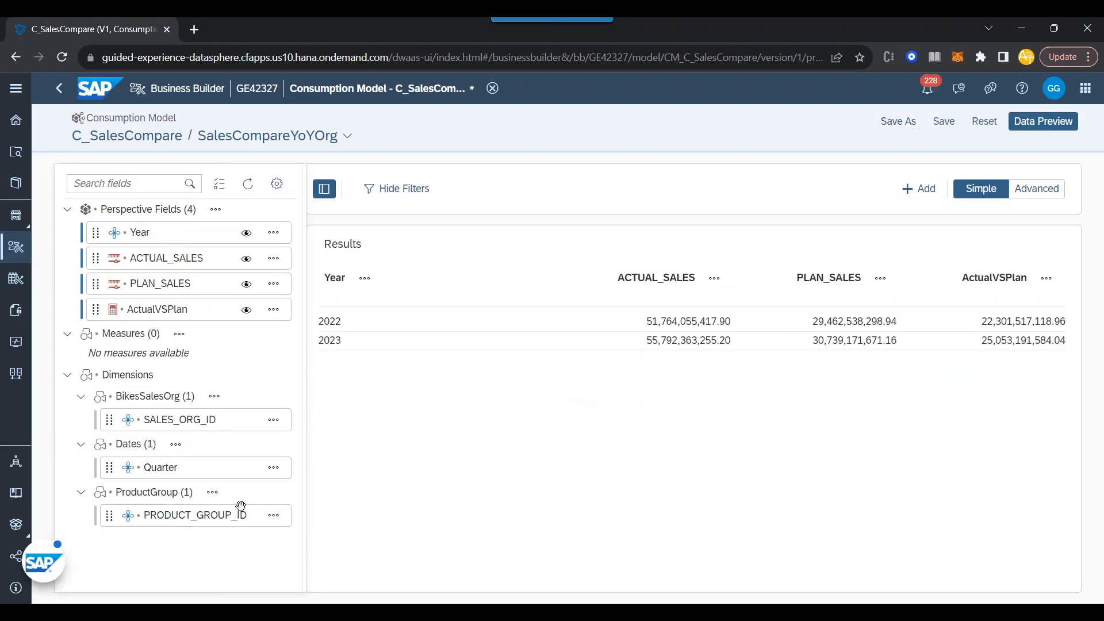
drag(229, 513, 281, 253)
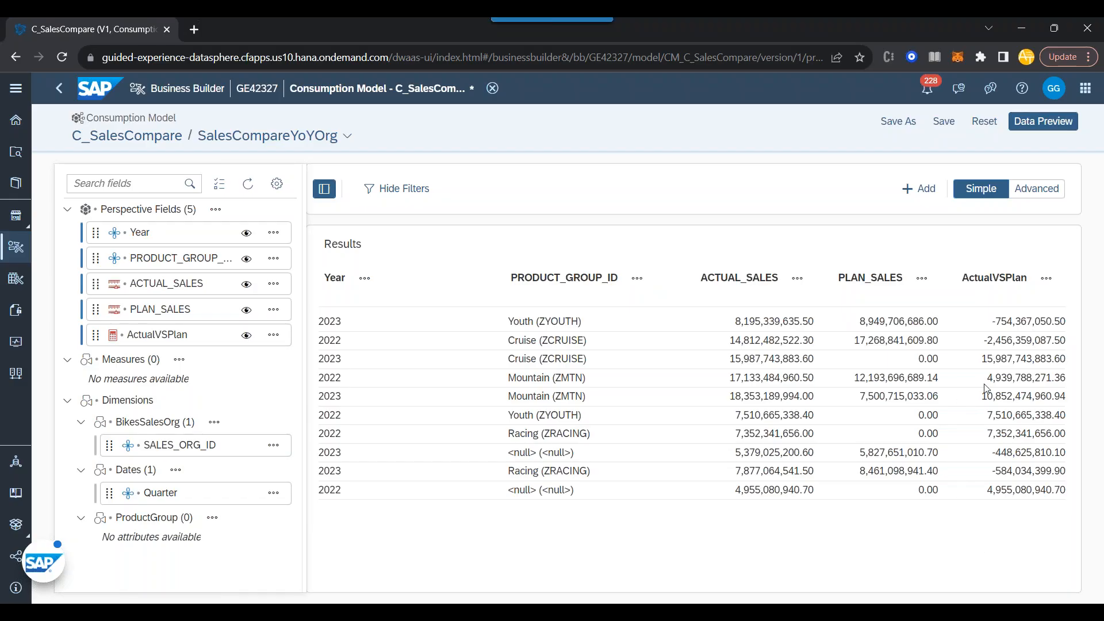
- Compare the actual, planned and ActualVSPlan figures for the 2023 Cruise and Youth product groups in the results
drag(918, 363, 940, 358)
drag(542, 358, 586, 358)
click(332, 358)
double_click(766, 358)
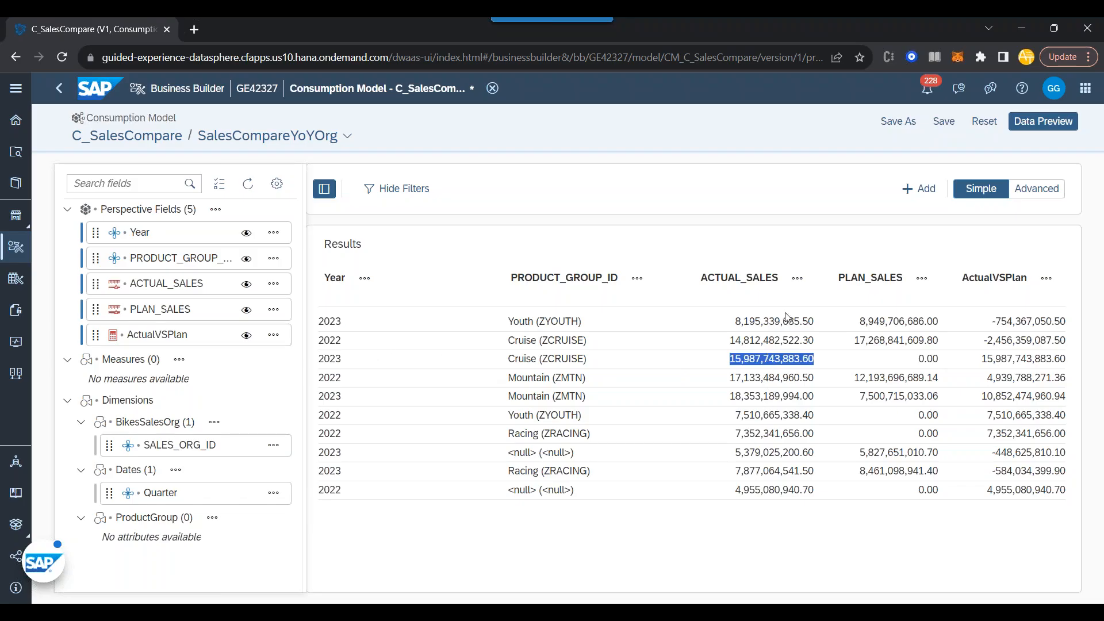
double_click(903, 322)
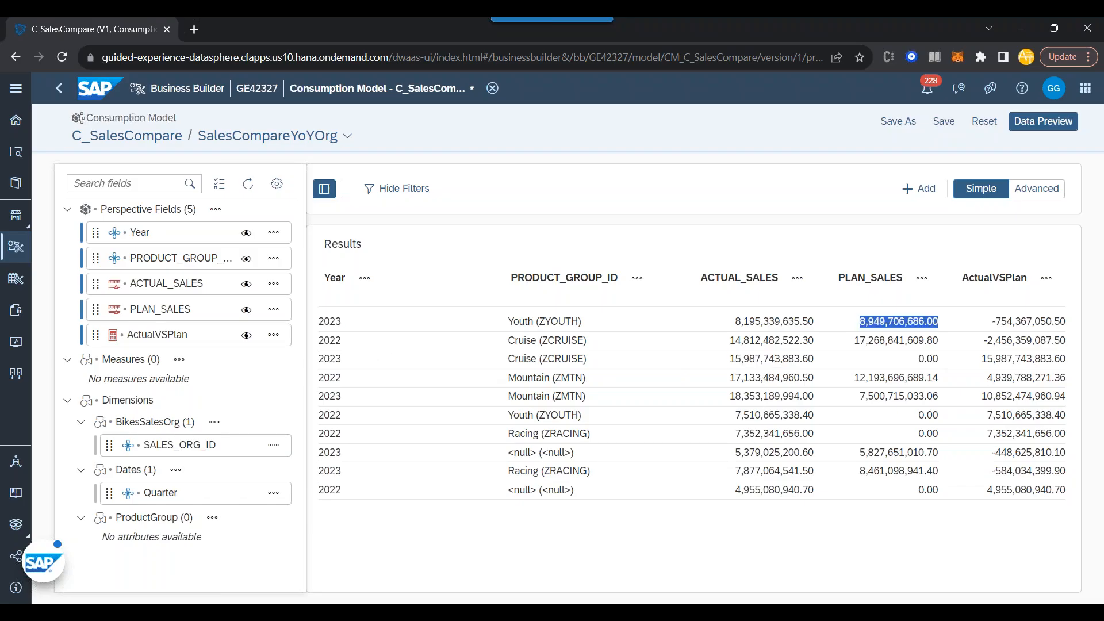
double_click(793, 322)
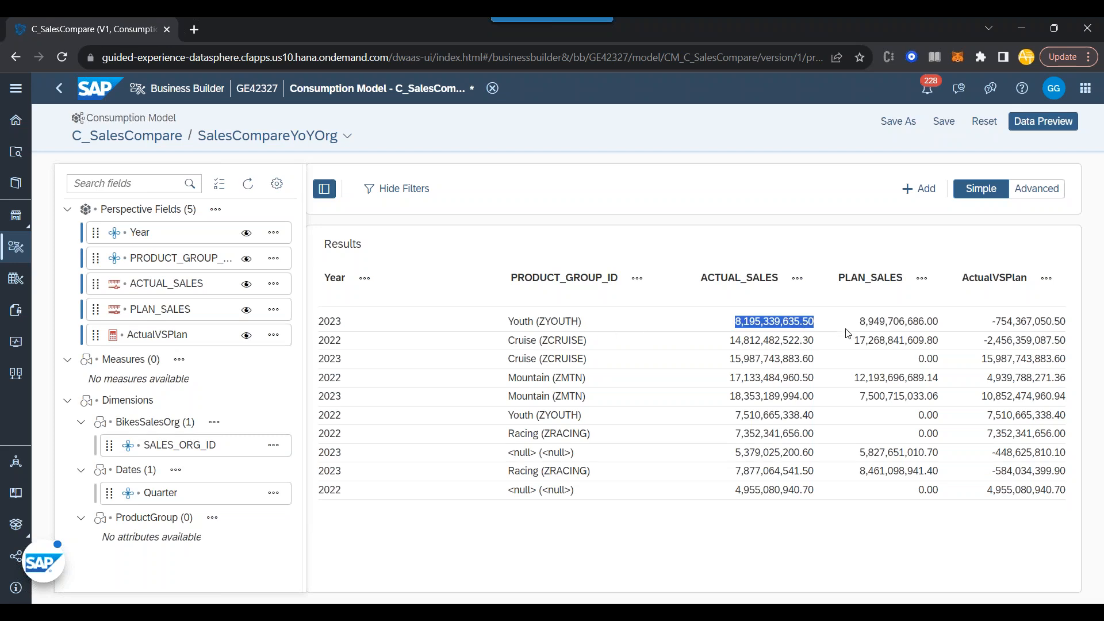
double_click(882, 322)
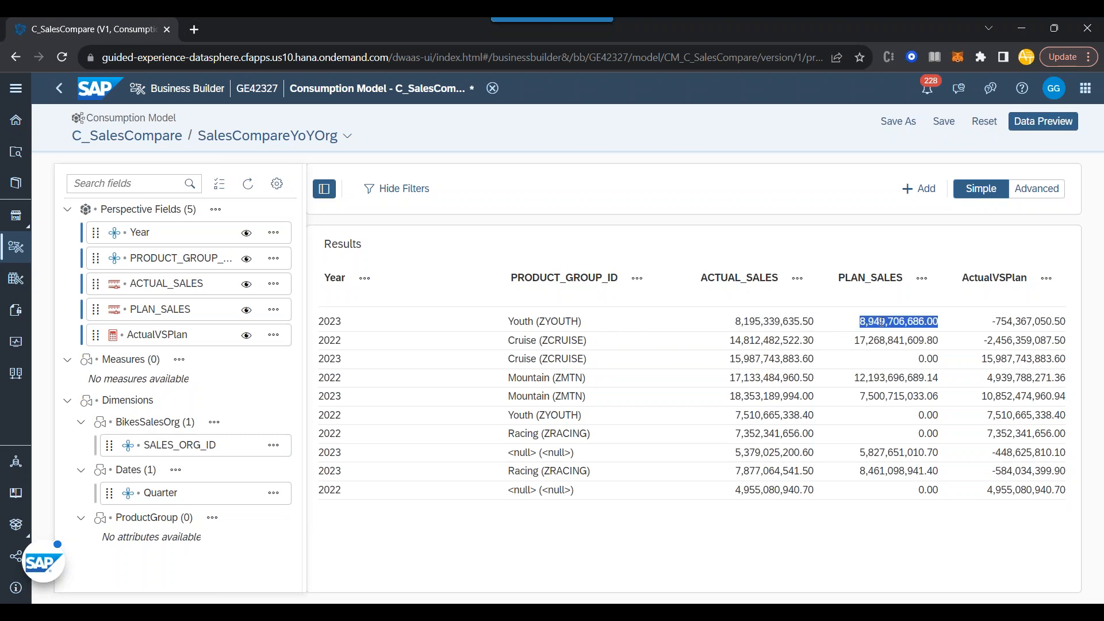
double_click(1012, 322)
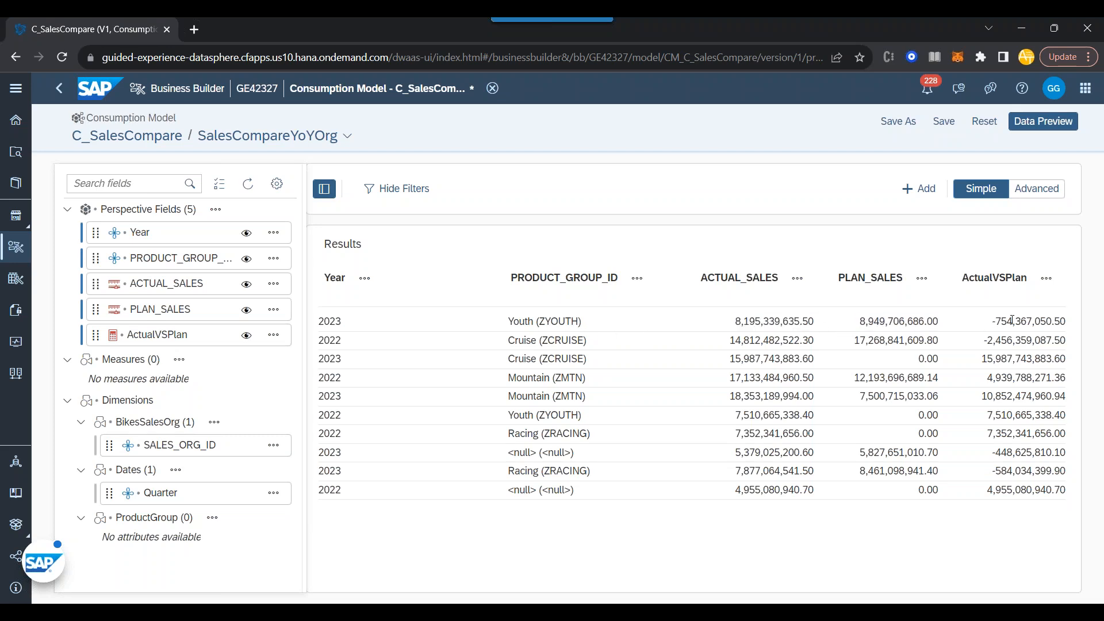
click(993, 410)
- Save the product group view as a new perspective named SalesCompareYoYProdGrp and check the list of saved perspectives
click(901, 123)
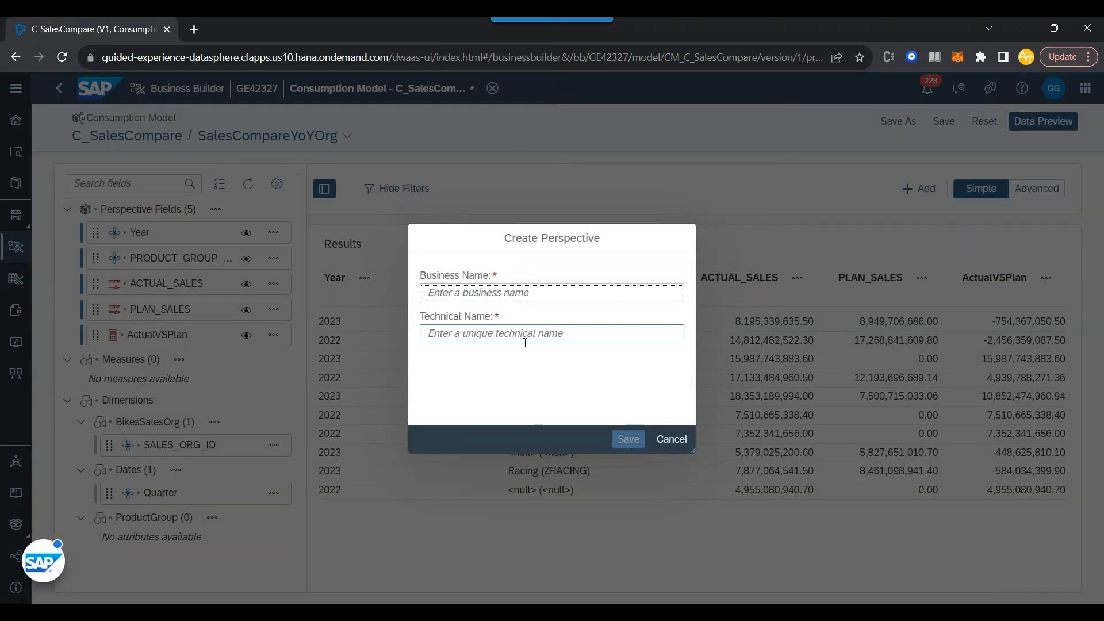
text(P)
key(BackSpace)
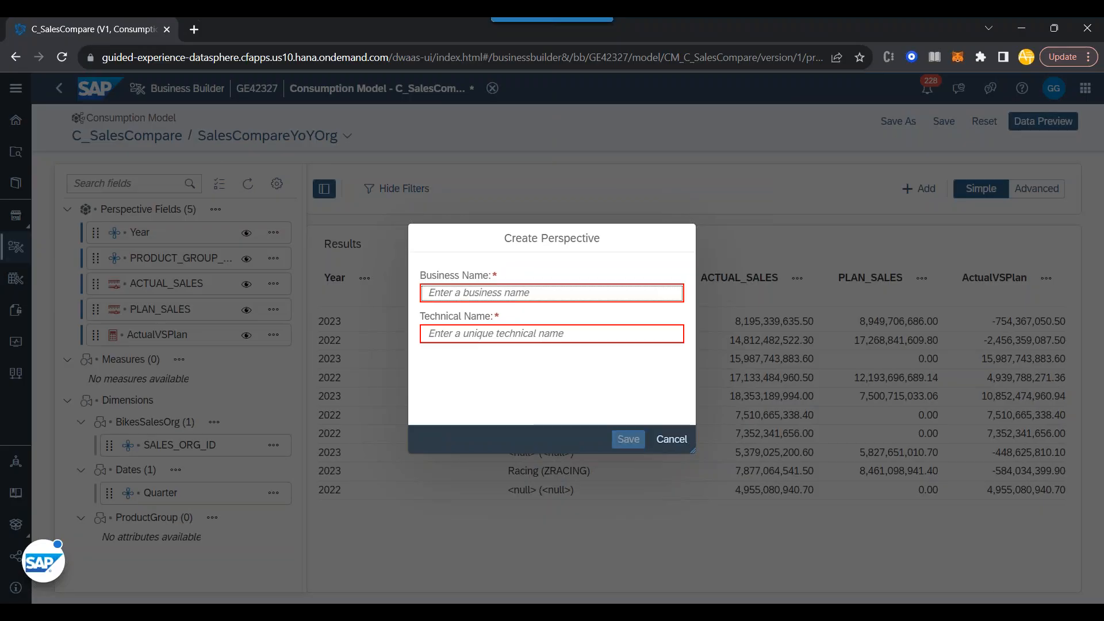
text(SalesCompareYoyProd)
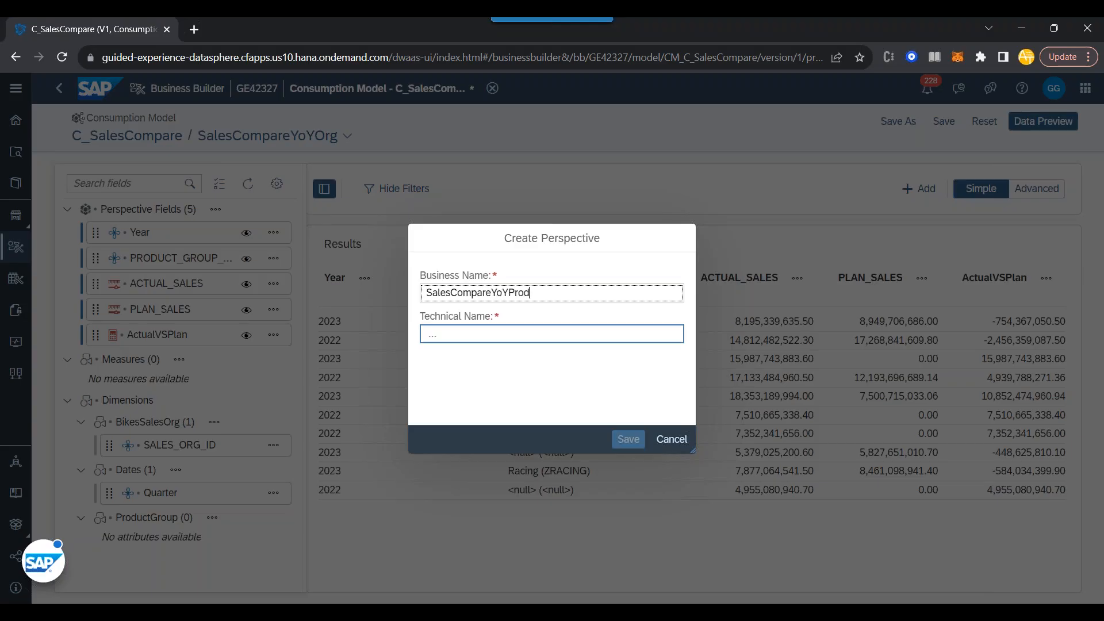
text(uGrp)
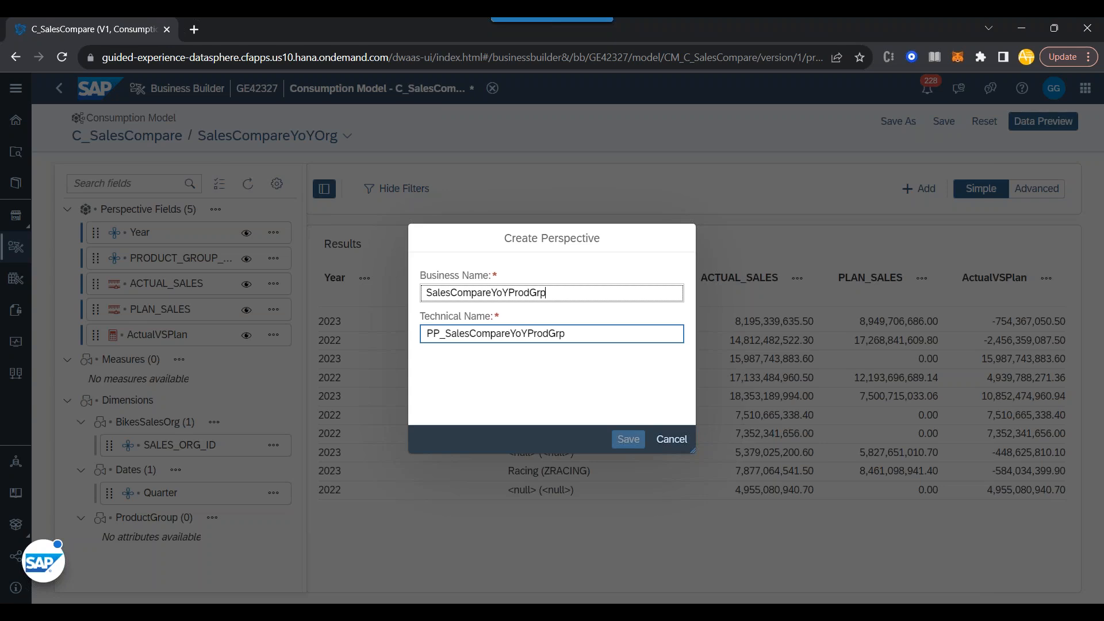
click(628, 440)
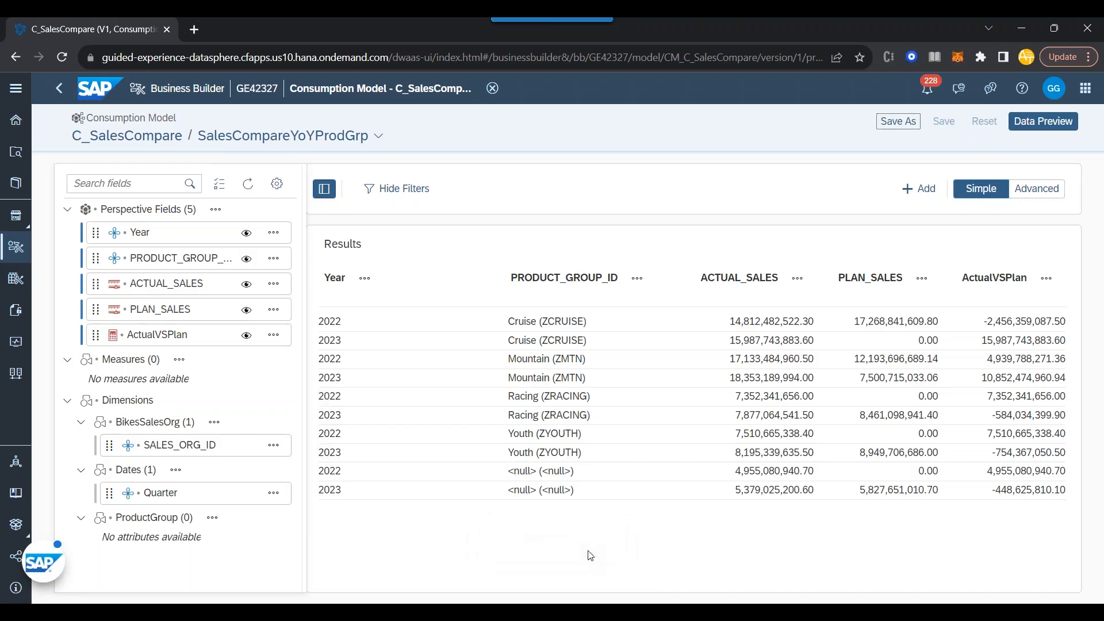
click(379, 138)
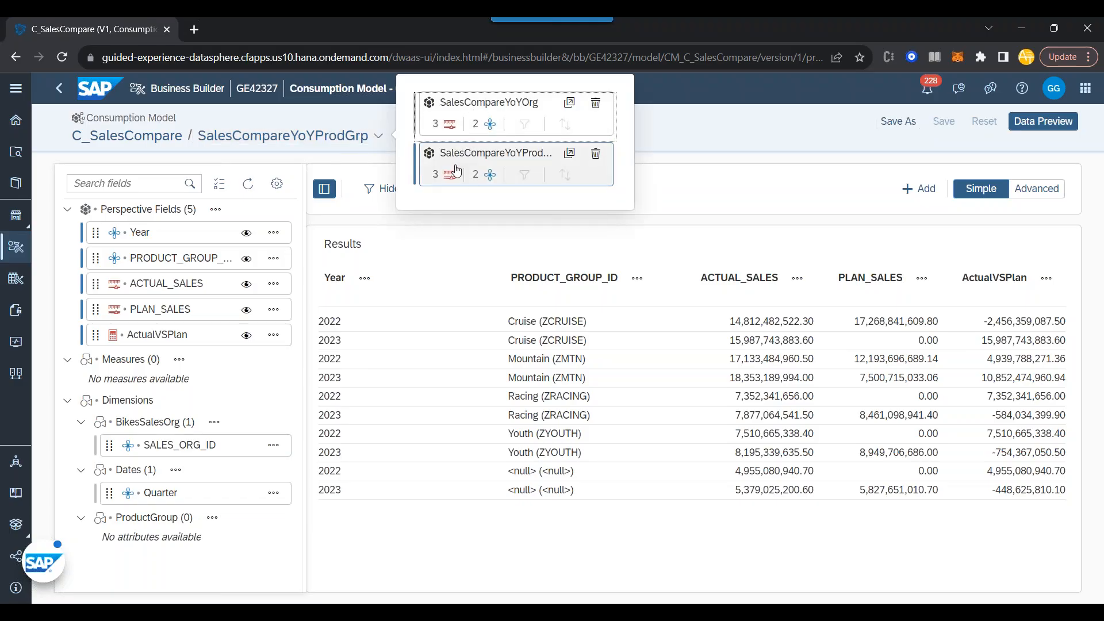
click(785, 205)
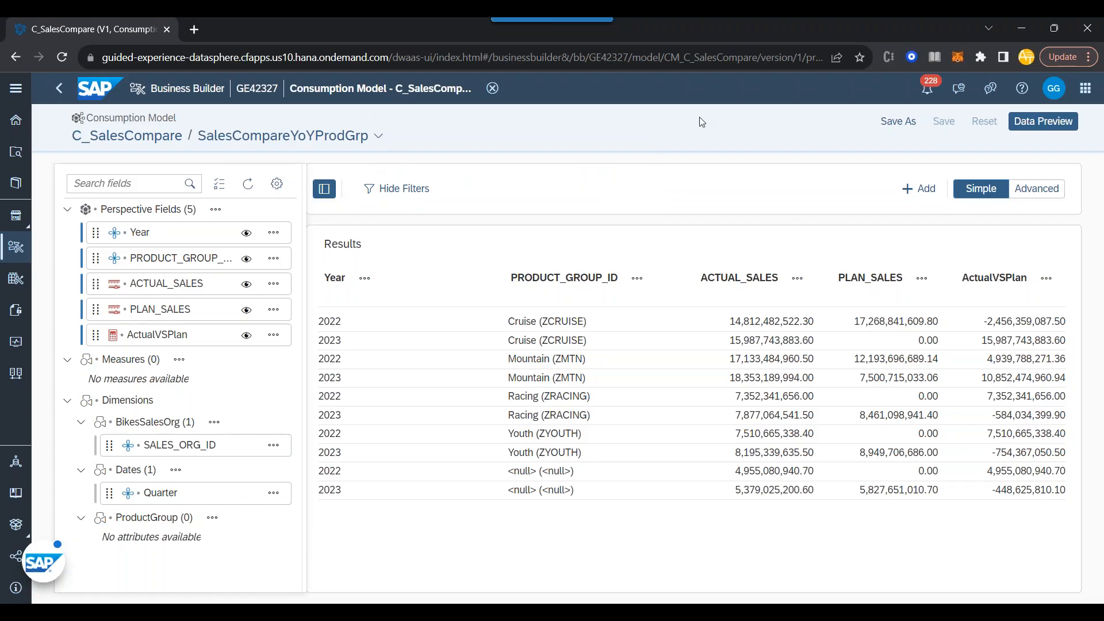
click(1085, 92)
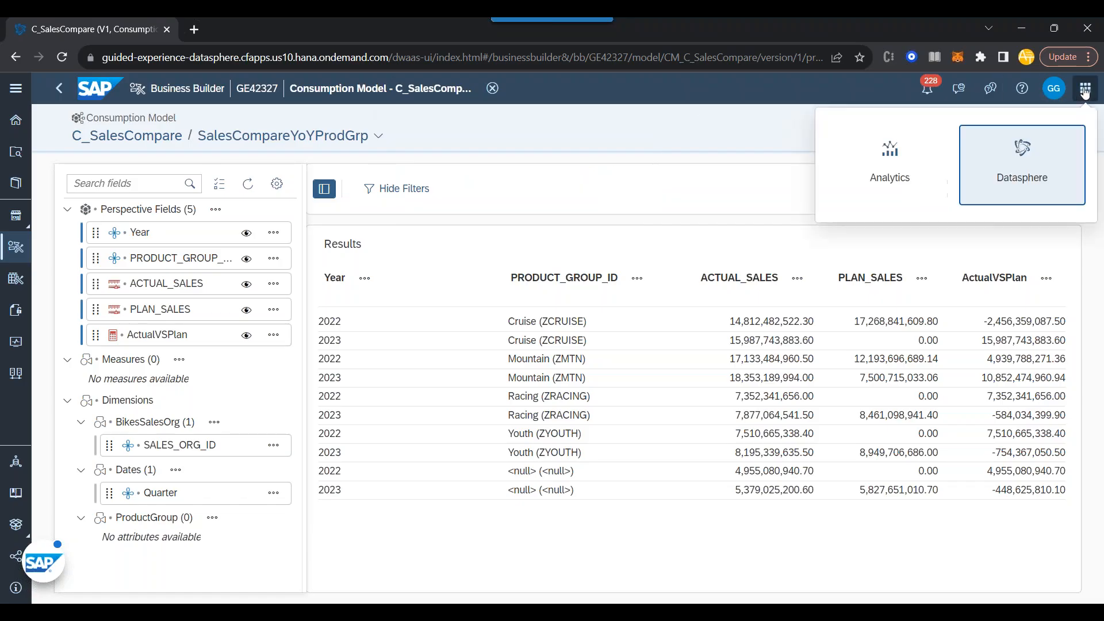
click(908, 173)
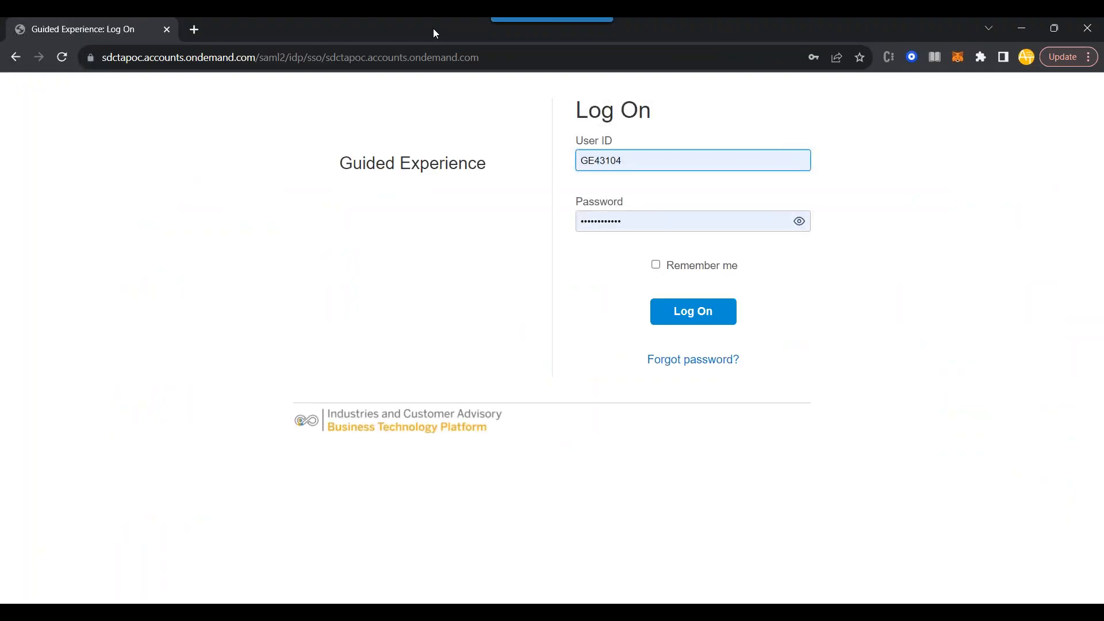
click(16, 57)
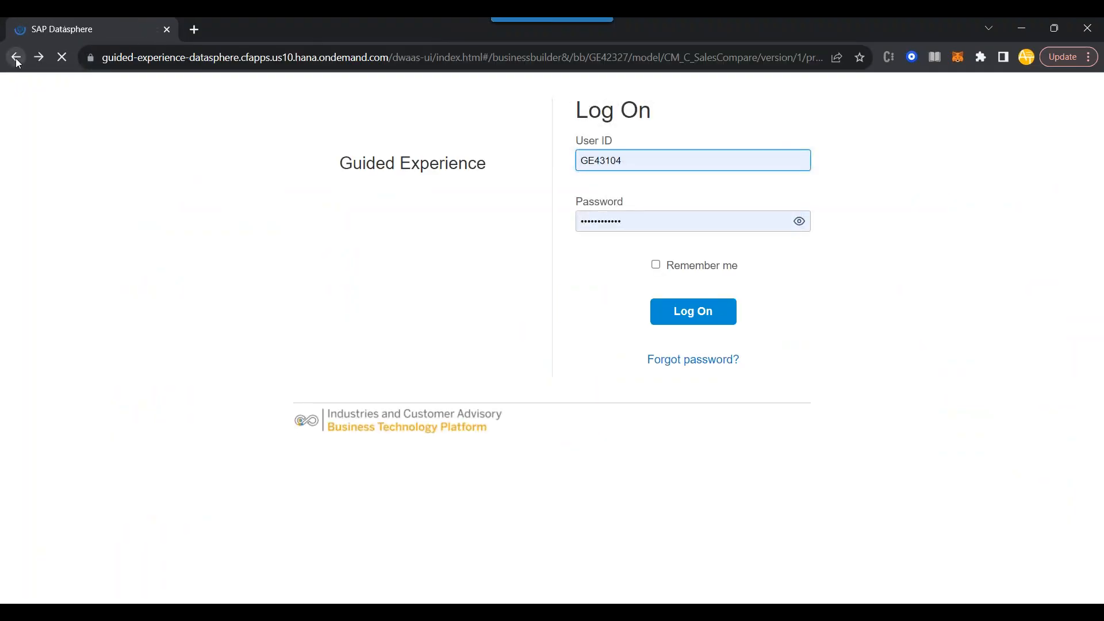
- Open the C_SalesCompare data preview address in a second browser tab
click(213, 54)
key(ctrl+c)
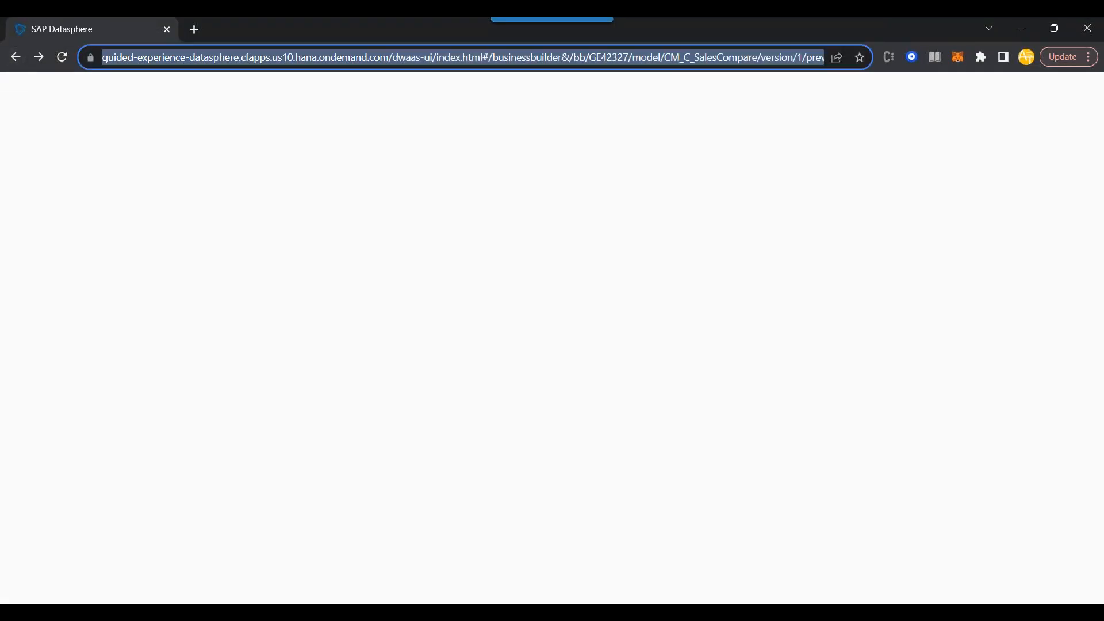
click(201, 27)
key(ctrl+v)
key(Return)
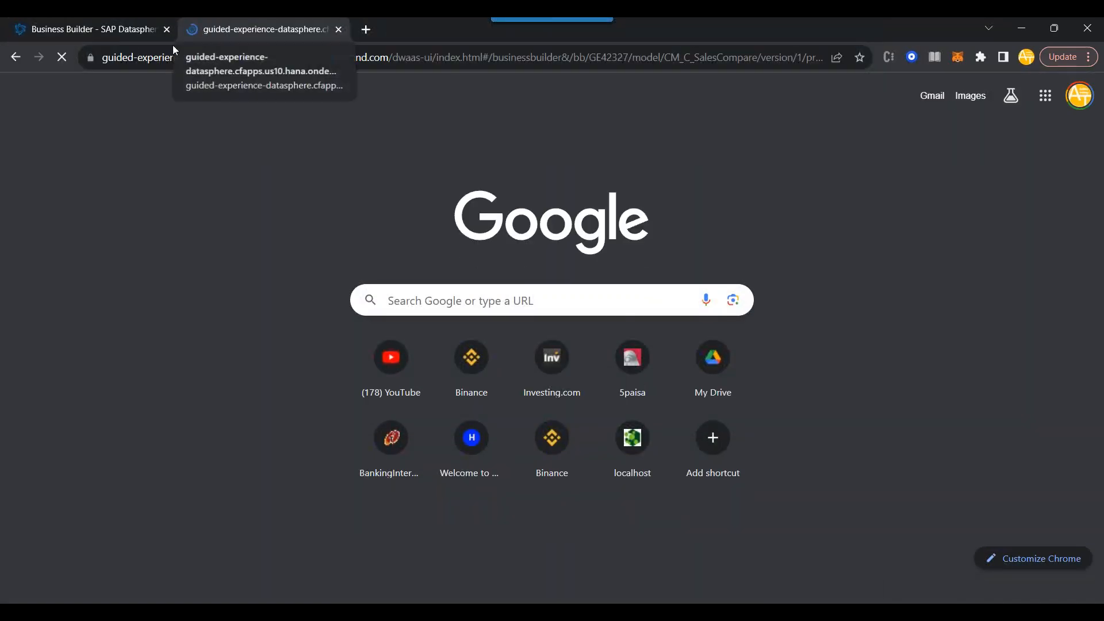
- Switch the first browser tab to SAP Analytics Cloud and open its list of connections
click(66, 30)
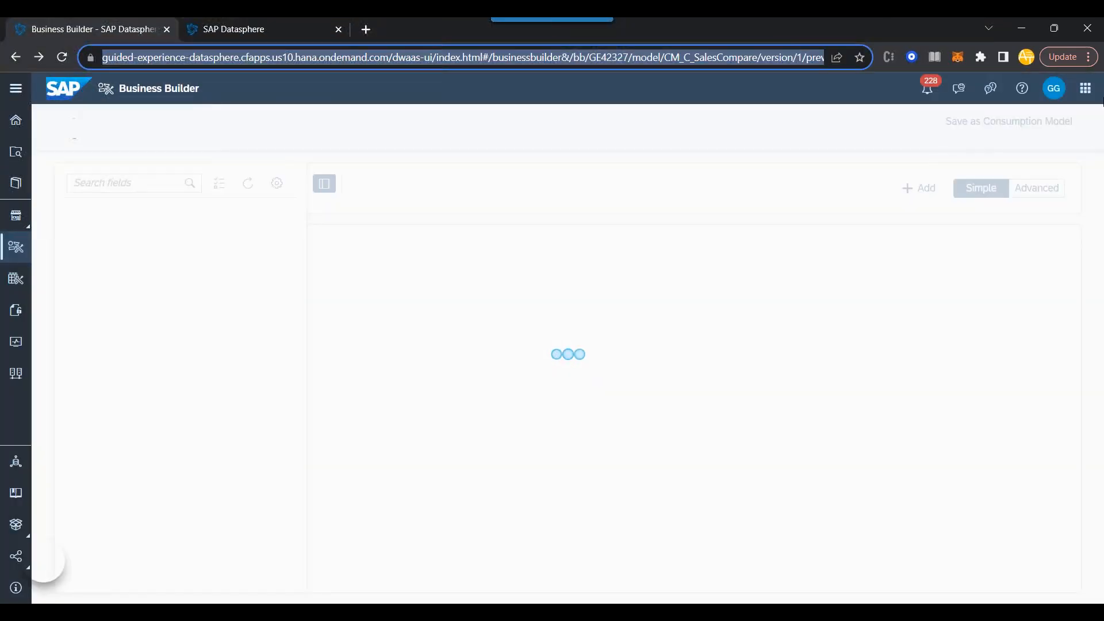
click(1092, 97)
click(948, 191)
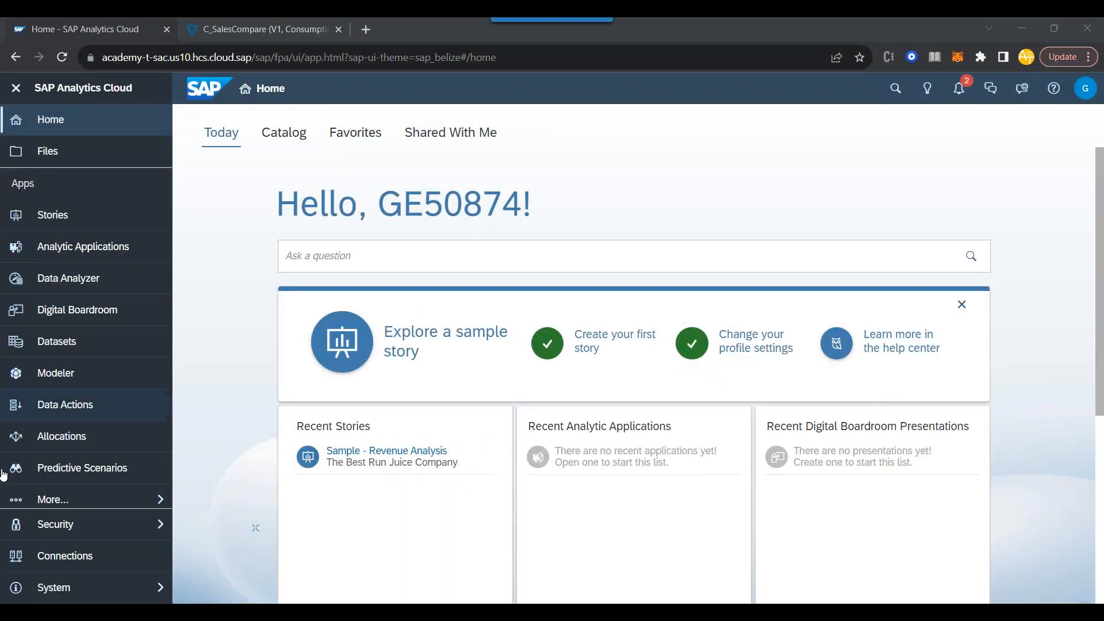
click(120, 562)
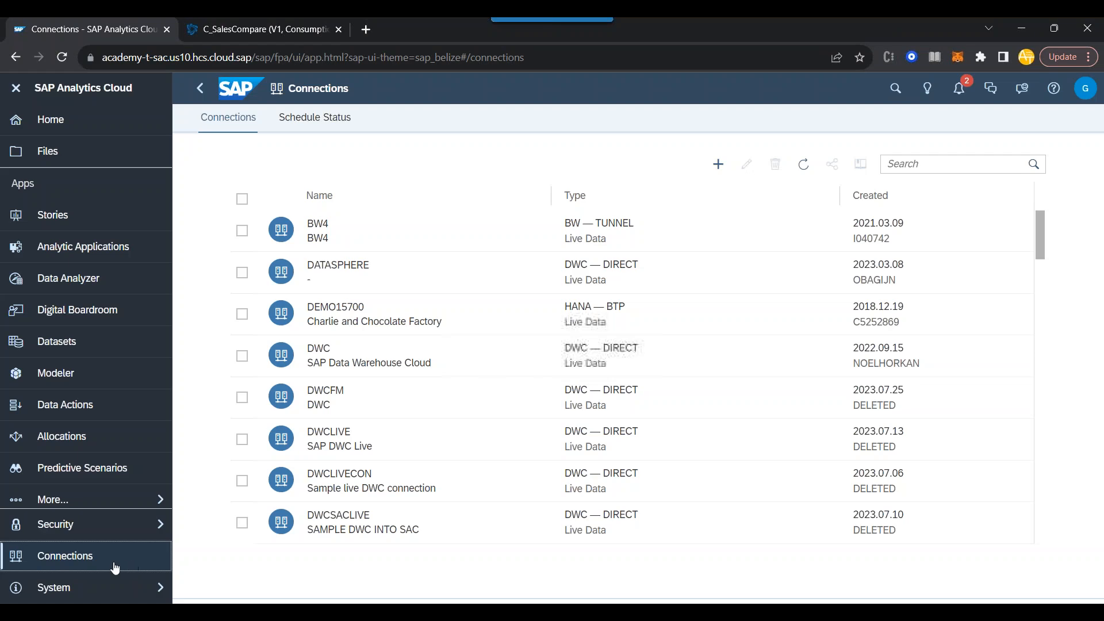
scroll(370, 457, down, 10)
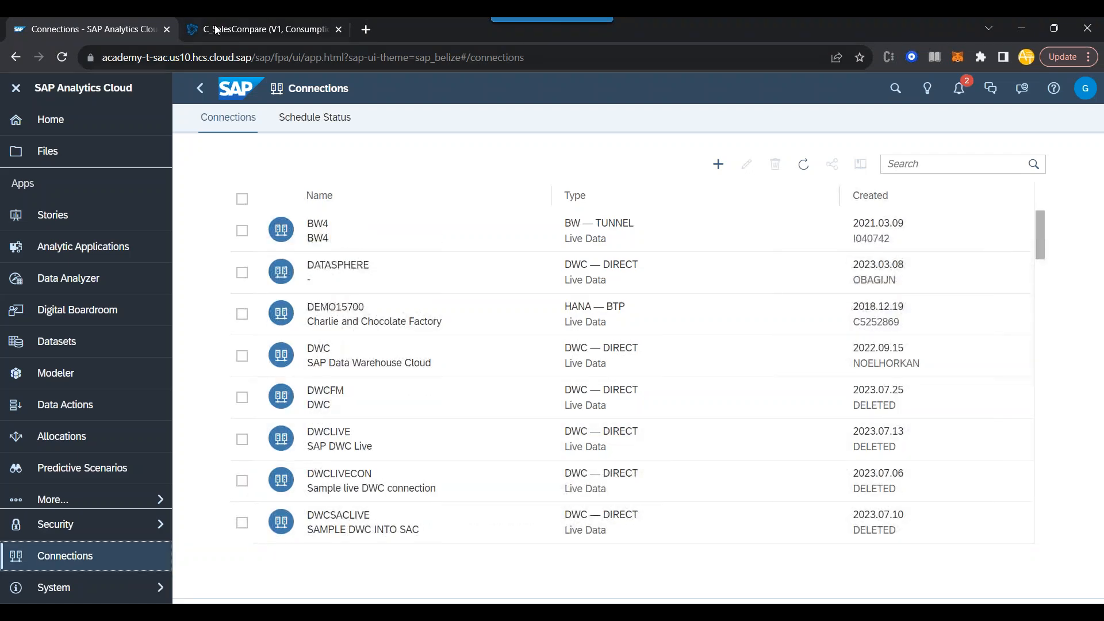
- Check the user ID in the Datasphere profile and search the SAP Analytics Cloud connections page for its number
click(216, 29)
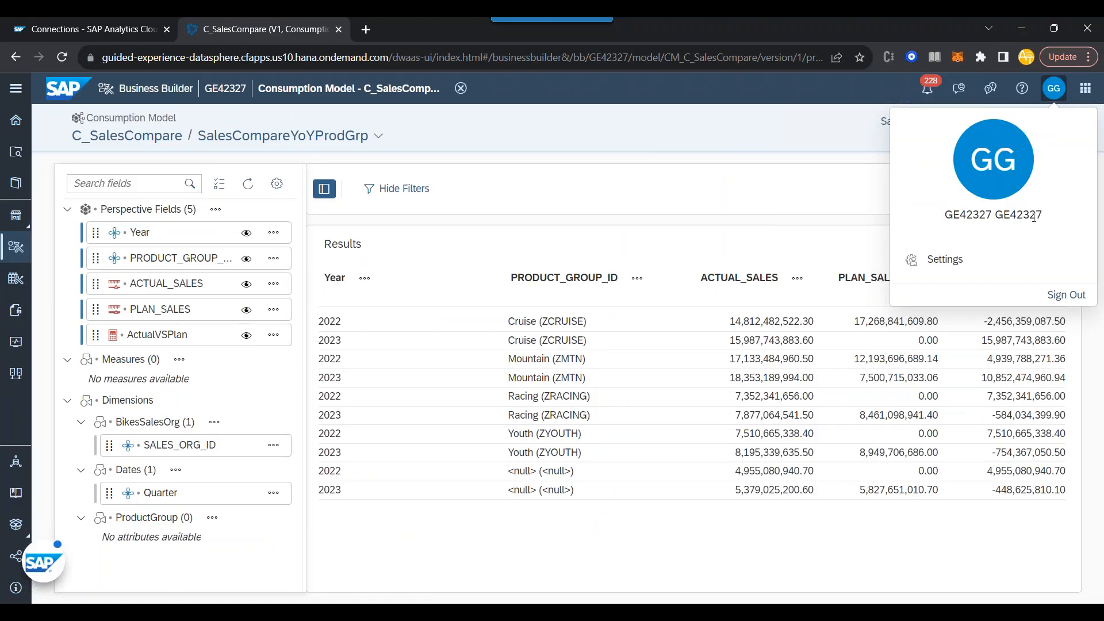
click(129, 32)
key(ctrl+f)
text(42327)
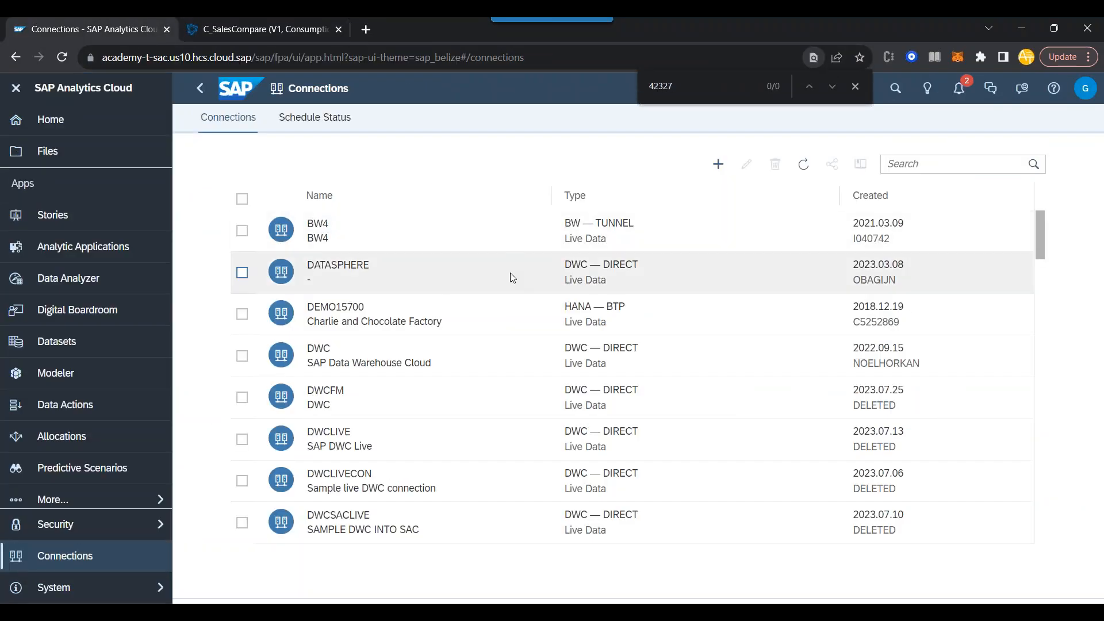
- Start a new SAP Datasphere live connection and enter the Datasphere user ID as both its name and description
click(719, 164)
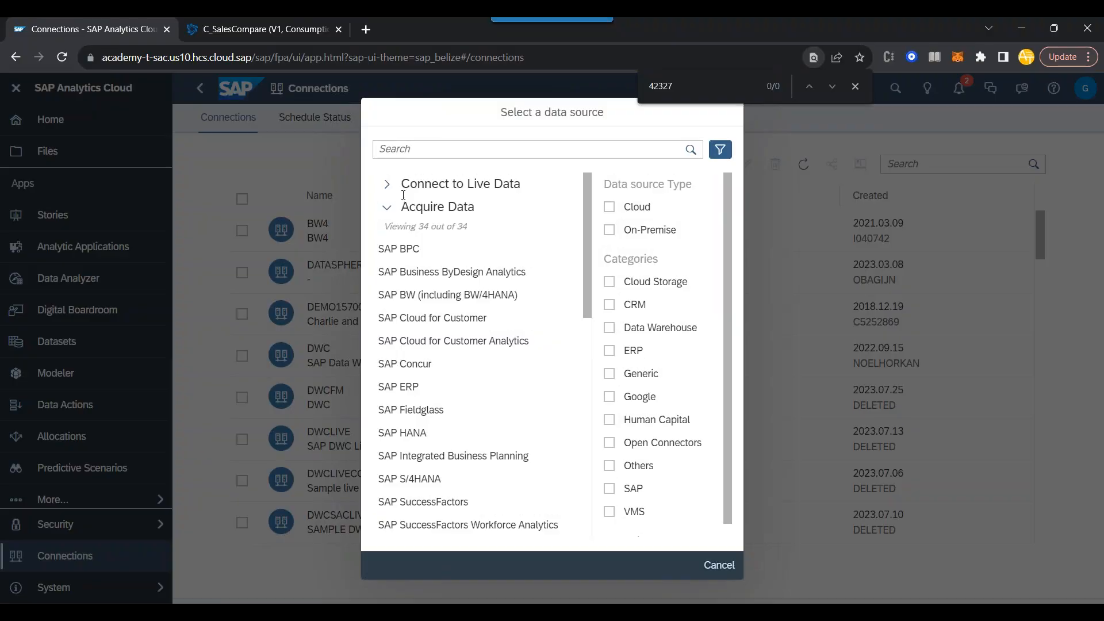
click(387, 184)
click(538, 273)
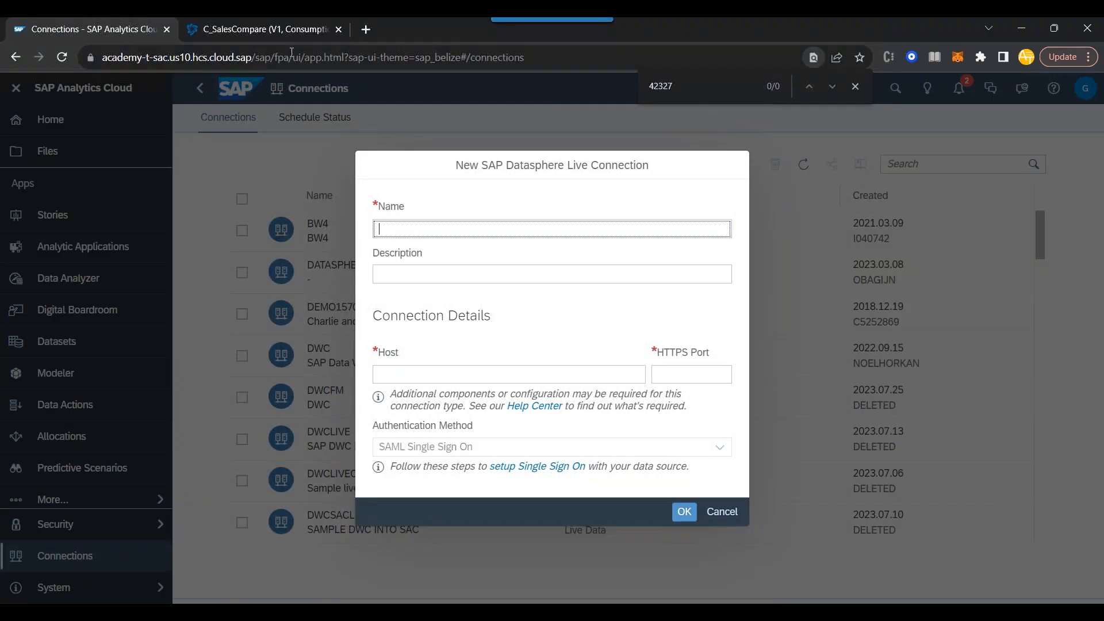
click(284, 32)
key(ctrl+c)
click(87, 28)
key(ctrl+v)
click(552, 274)
key(ctrl+v)
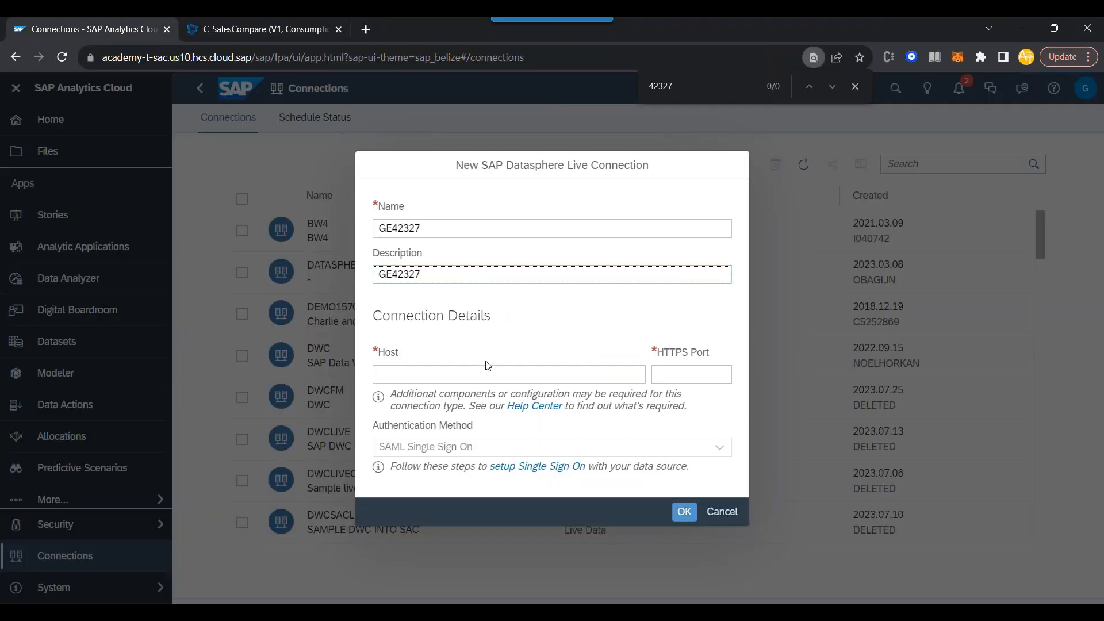
- Set the connection's host to guided-experience-datasphere.cfapps.us10.hana.ondemand.com from the Datasphere address and its HTTPS port to 443, and create the connection
click(262, 29)
drag(423, 57, 136, 60)
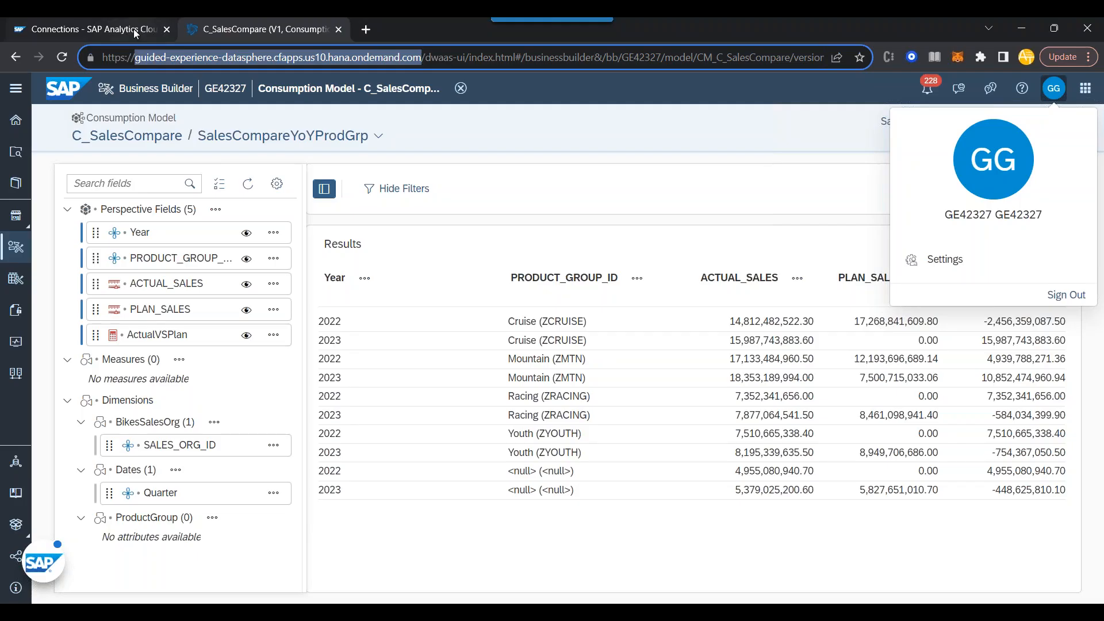
click(170, 57)
drag(425, 57, 311, 65)
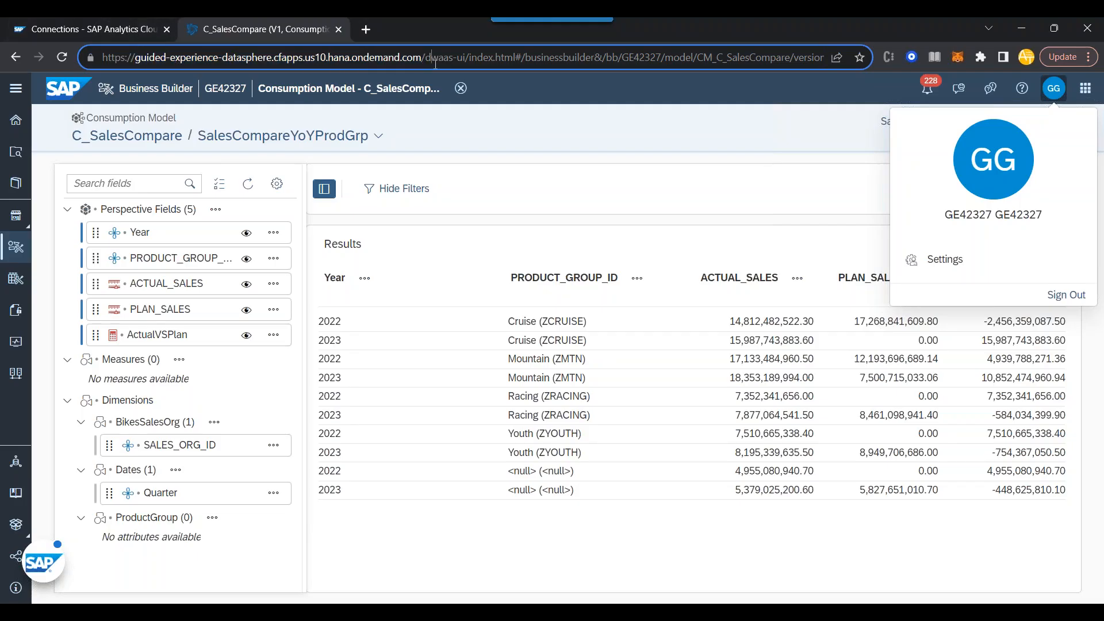
click(112, 33)
click(509, 375)
key(ctrl+v)
click(700, 375)
text(443)
click(685, 512)
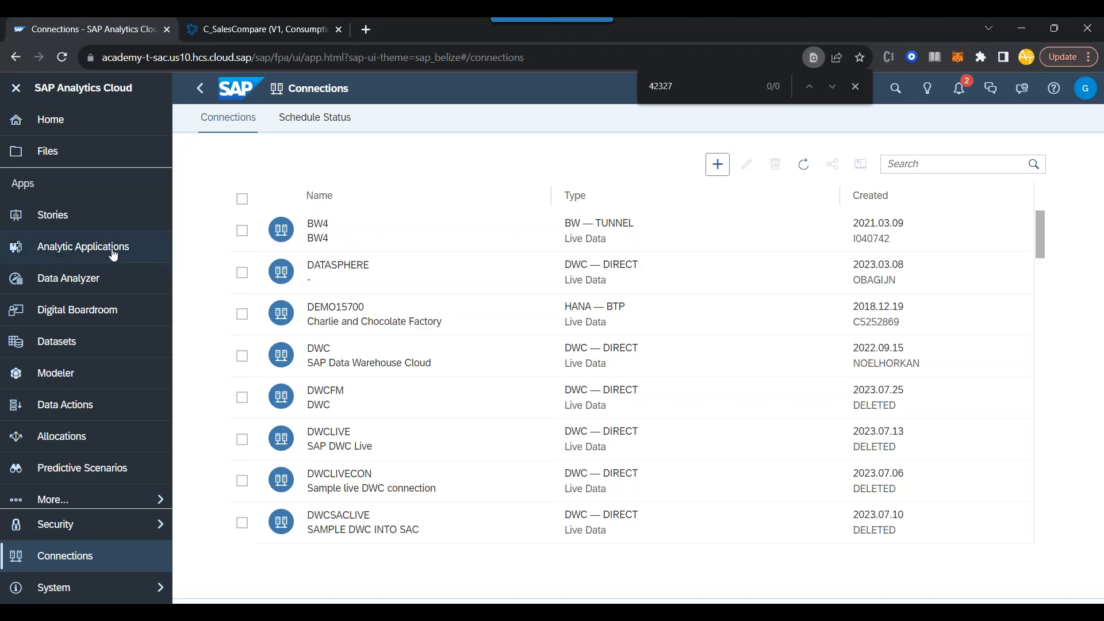
- Create a new canvas story with the Optimized Design Experience
click(106, 220)
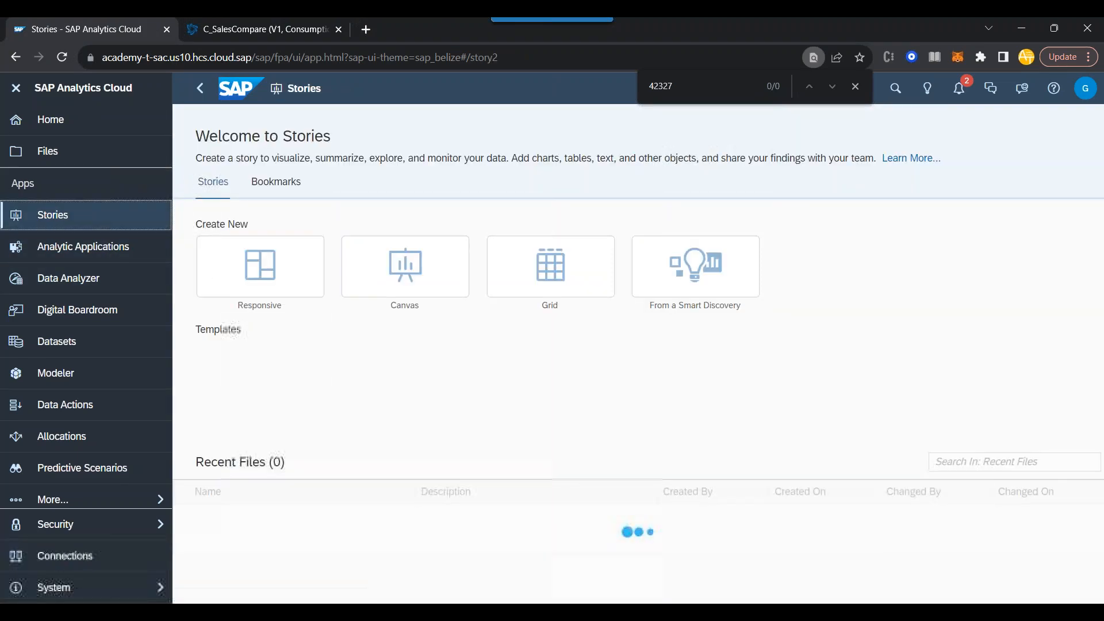
click(463, 288)
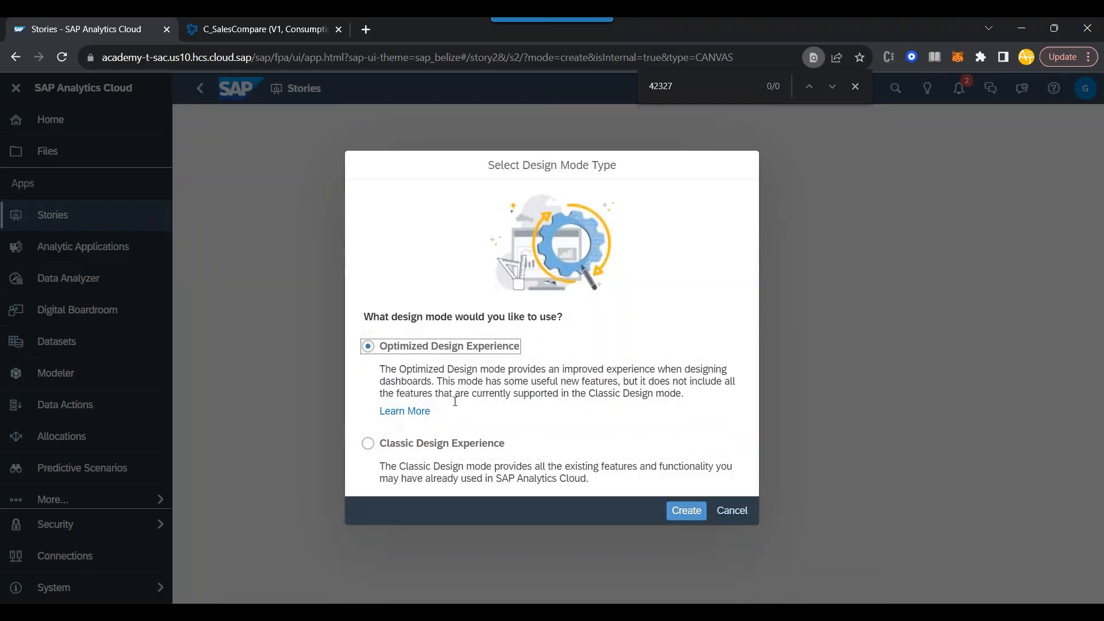
click(687, 511)
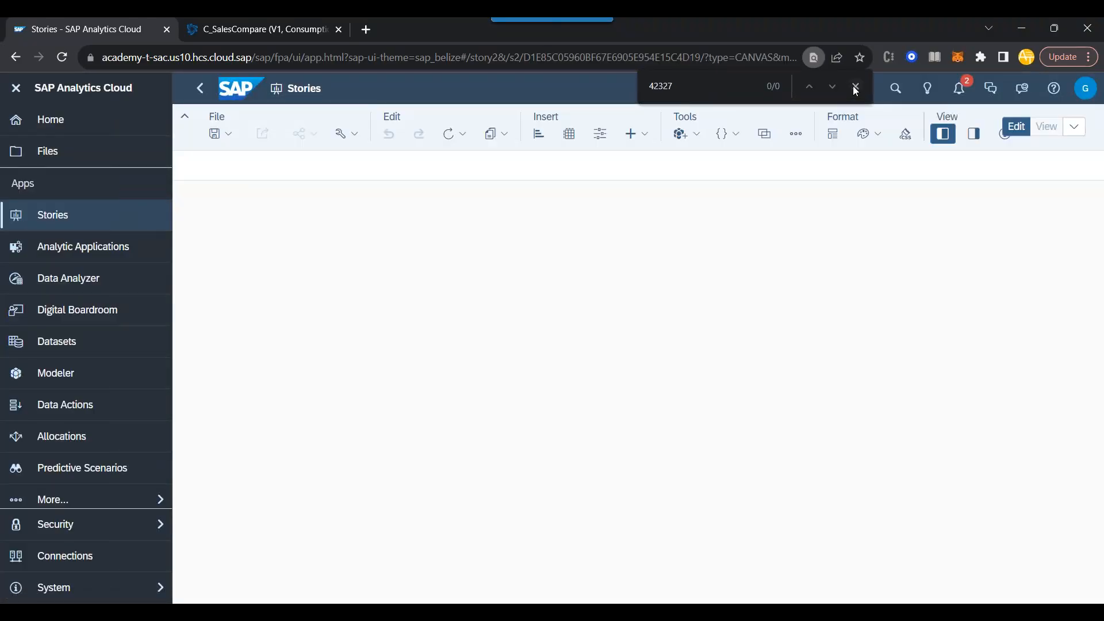
- Add a chart to the page, based on the PP_ConsumptionDates model from the user's own Datasphere connection and space
drag(230, 283, 403, 196)
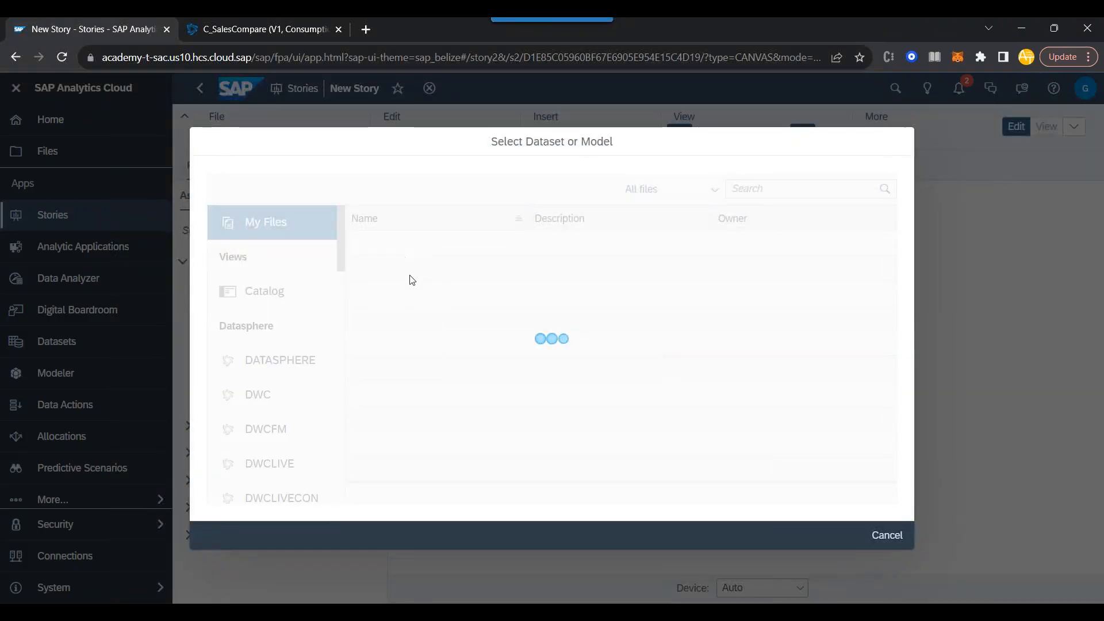
scroll(299, 420, down, 5)
scroll(303, 420, down, 4)
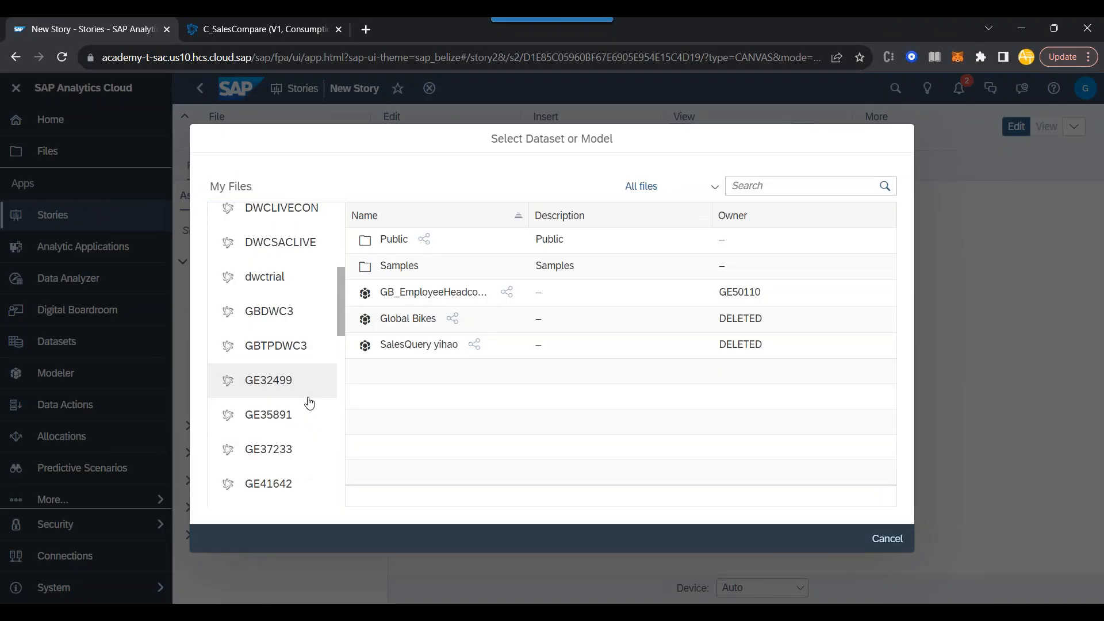
click(303, 419)
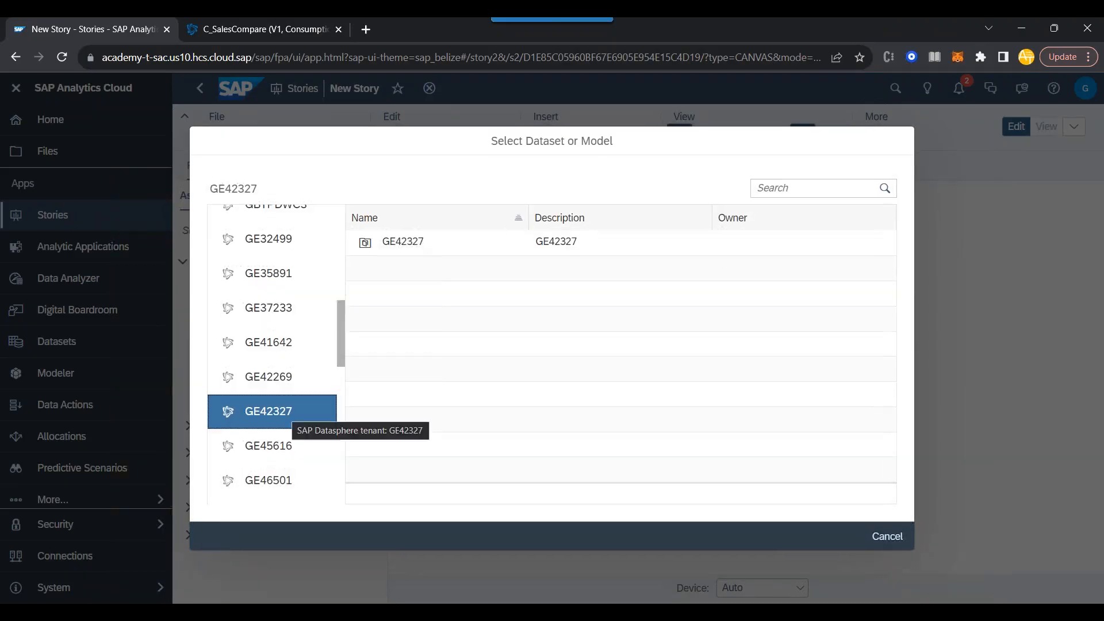
click(402, 243)
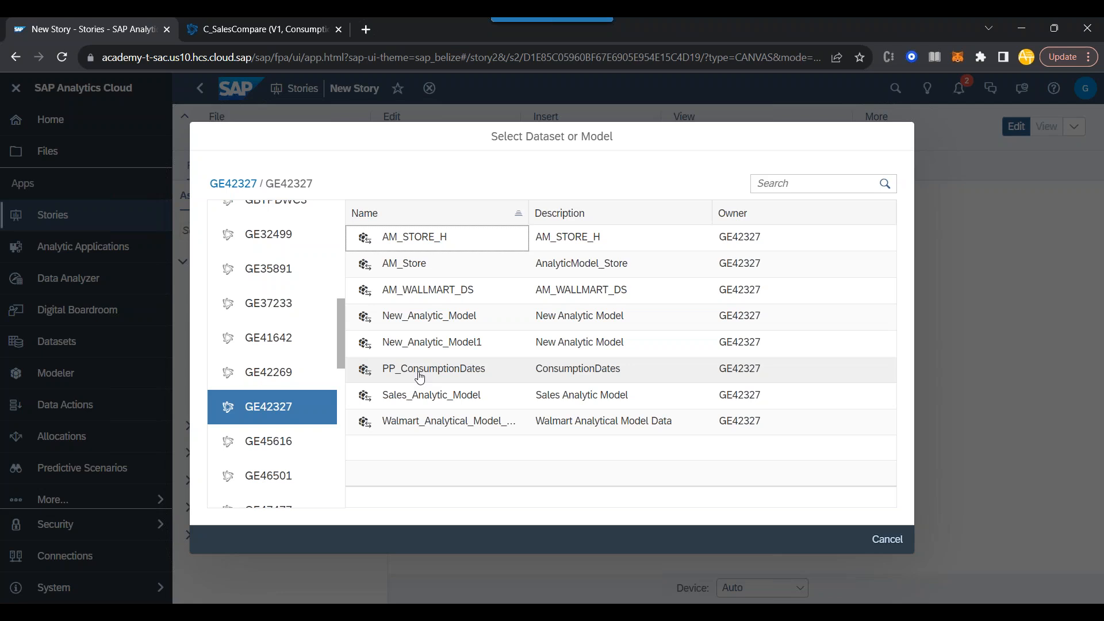
click(420, 377)
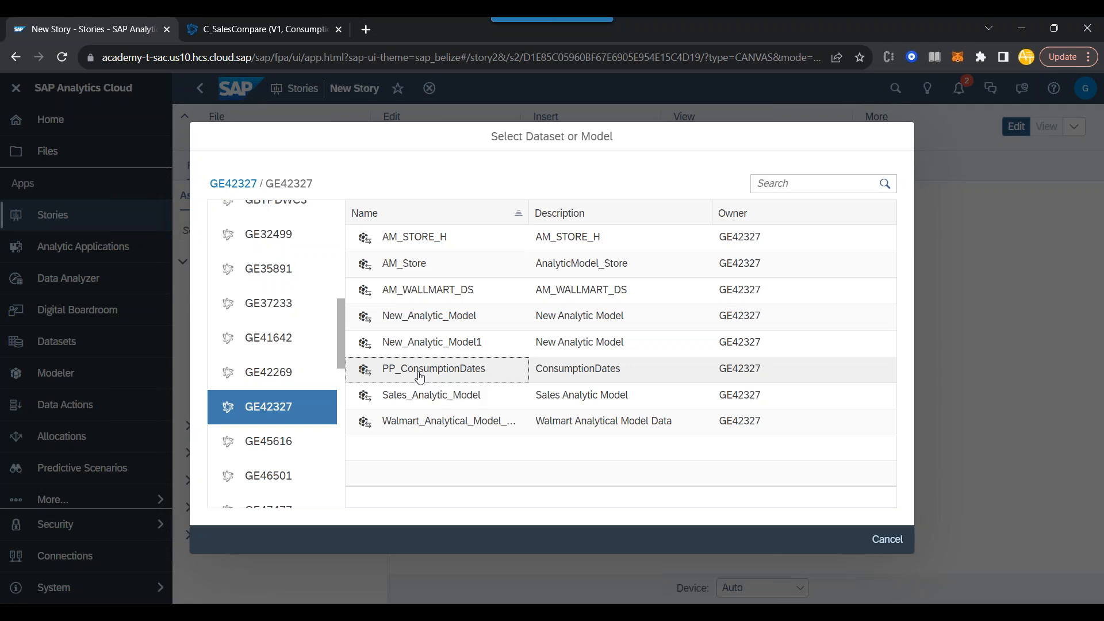
click(420, 377)
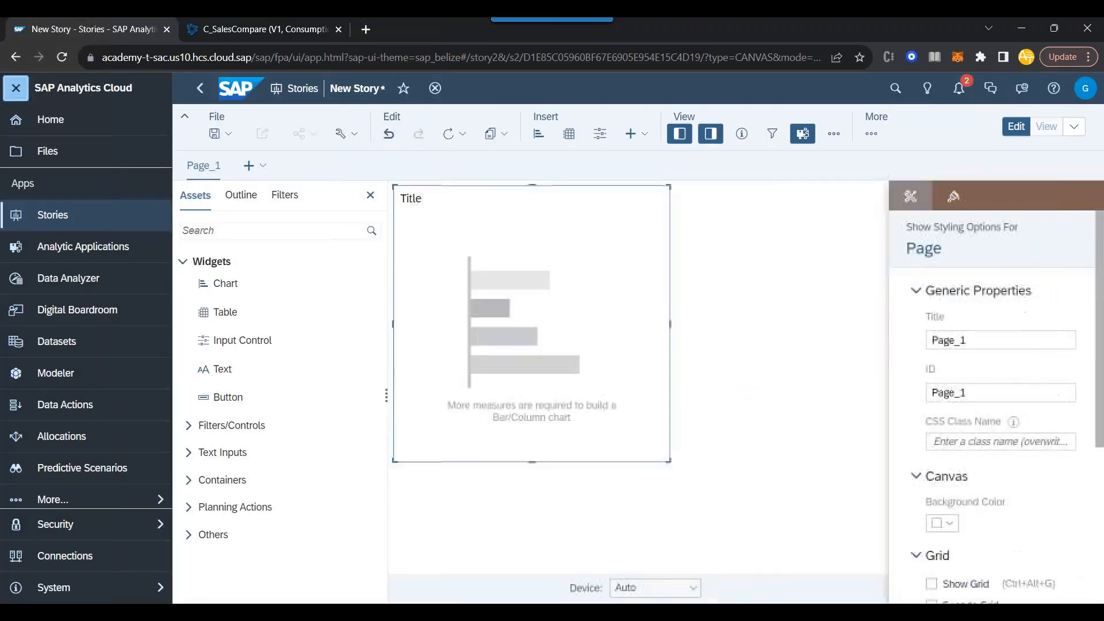
- Collapse the main navigation and add the measures ACTUAL_SALES and Diff Plan vs Actual to the chart
click(16, 88)
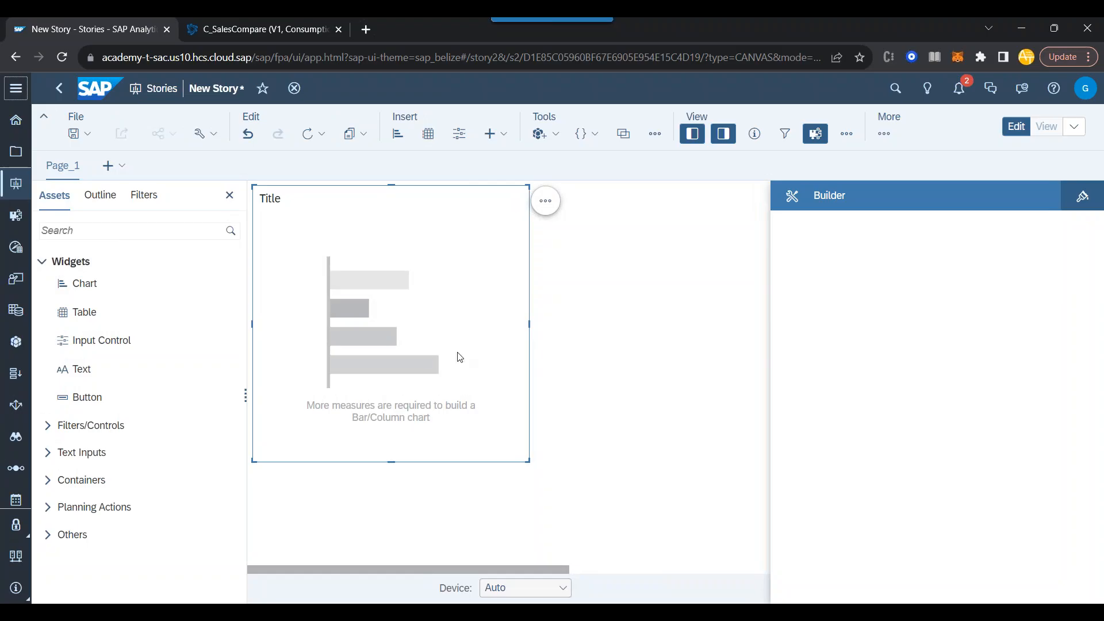
click(894, 402)
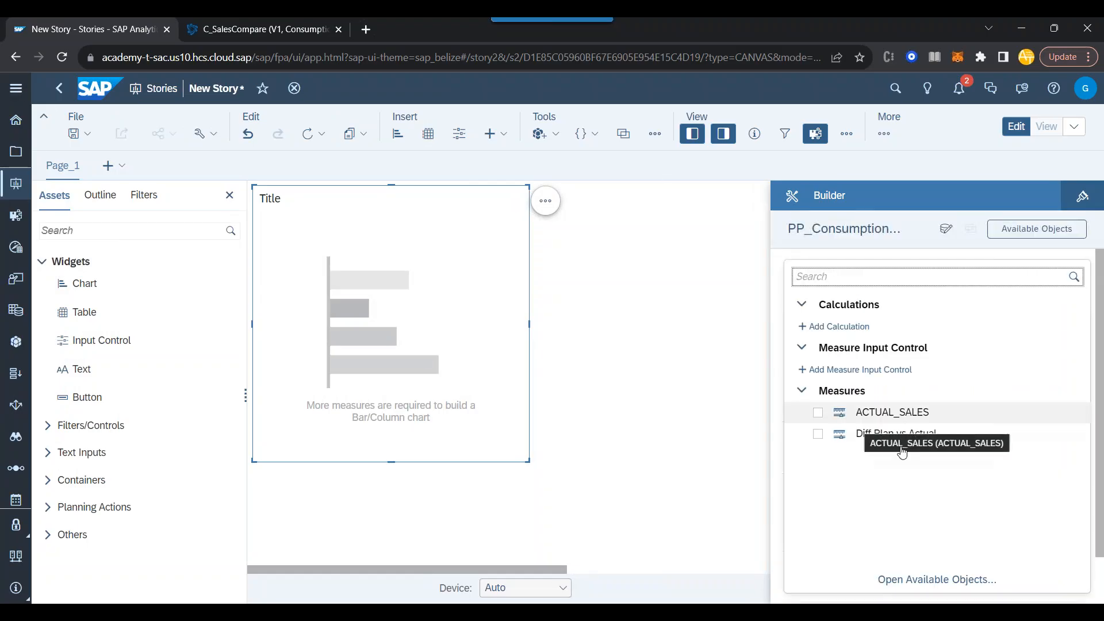
click(819, 413)
click(819, 436)
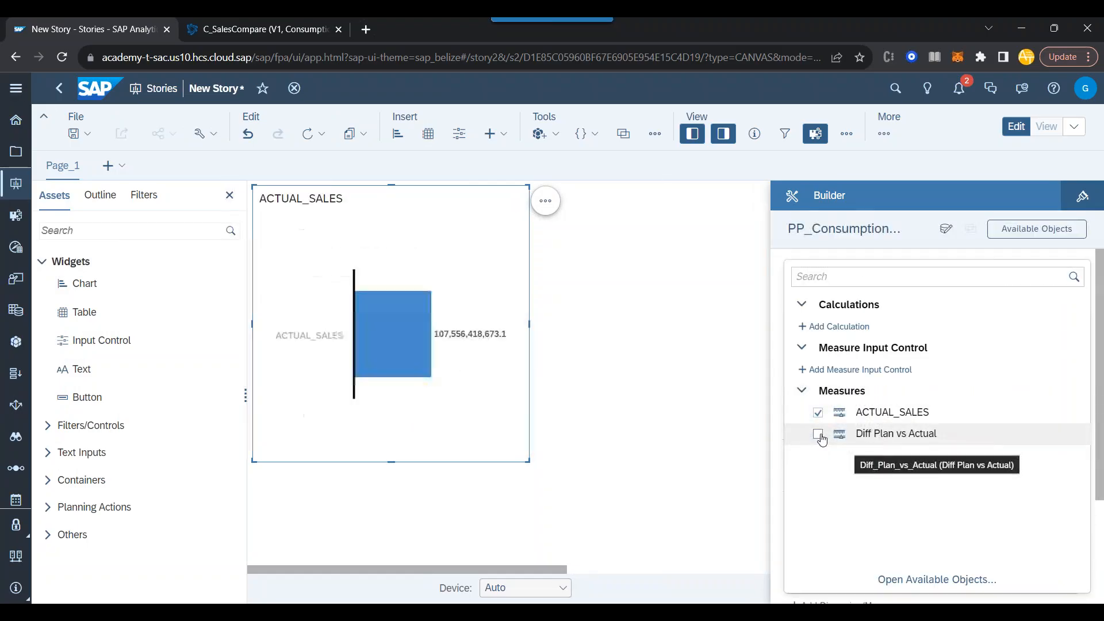
click(776, 454)
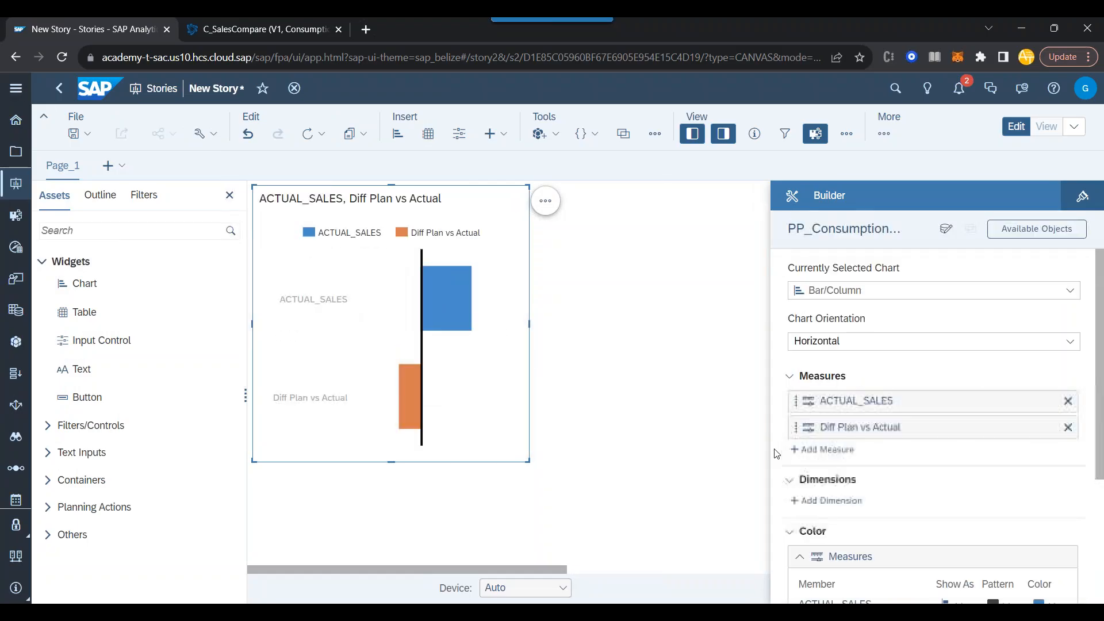
- Add the Dates dimension to the chart and widen the chart to nearly fill the visible canvas width
click(826, 501)
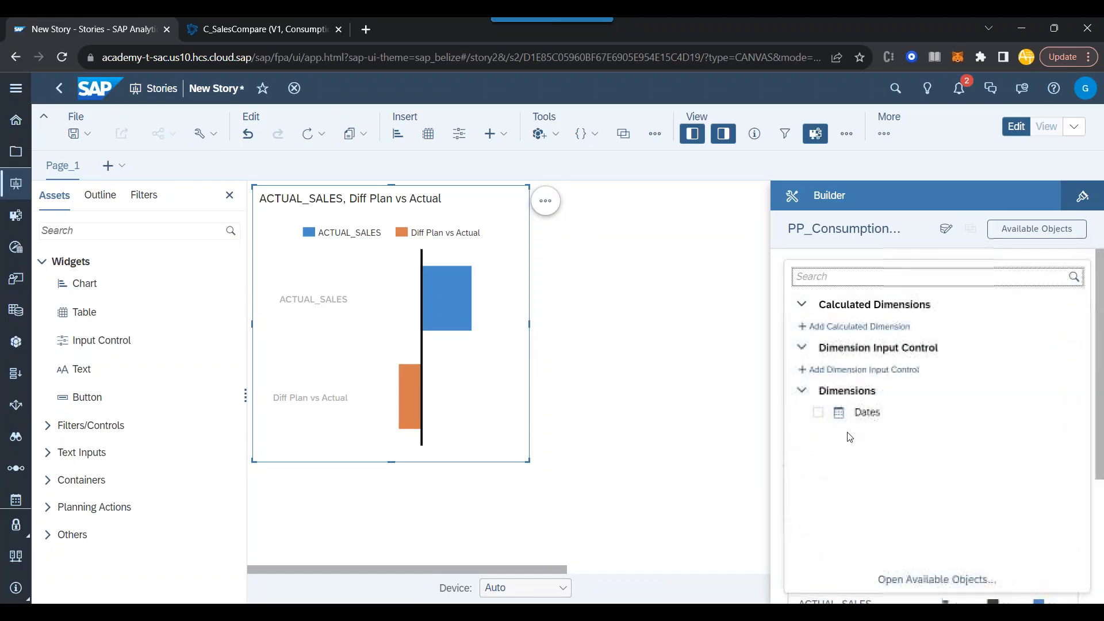
click(819, 413)
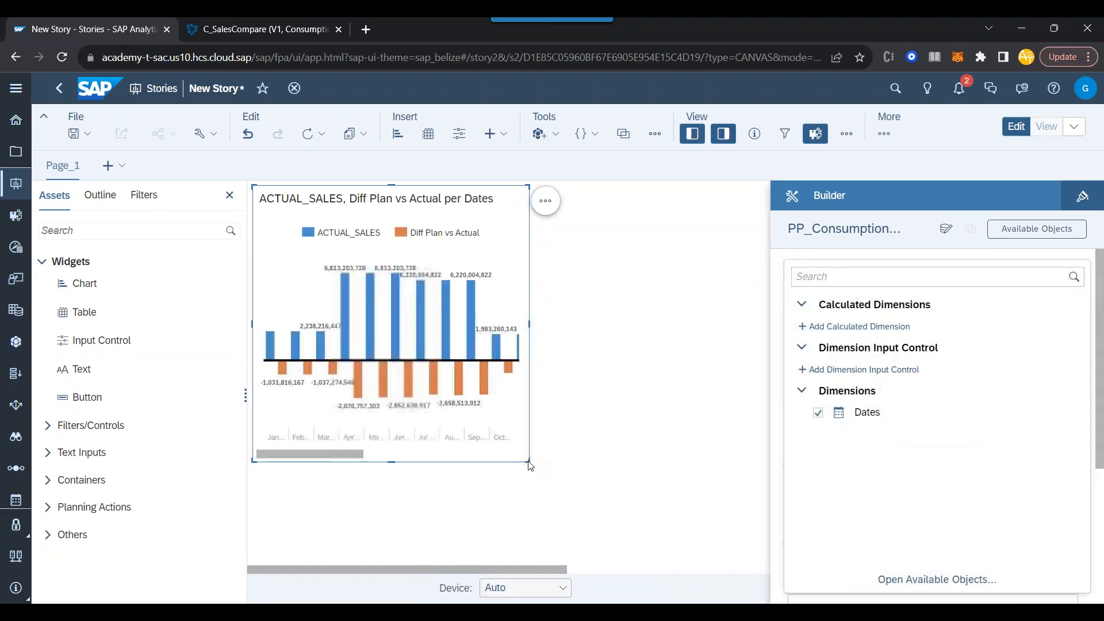
click(530, 470)
drag(529, 466, 742, 469)
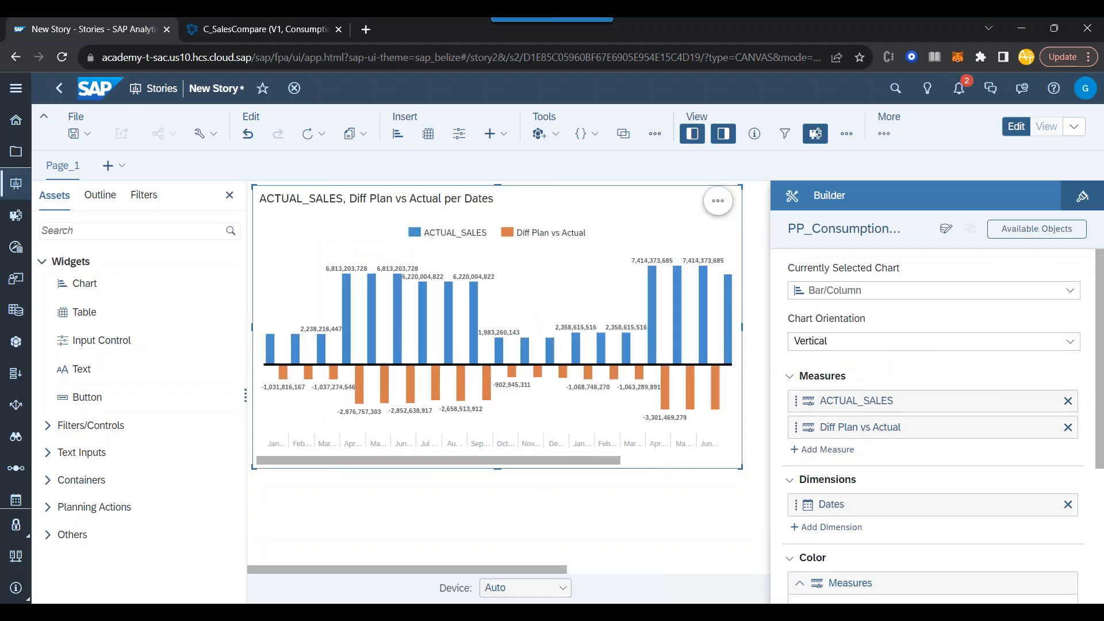
mouse_move(364, 396)
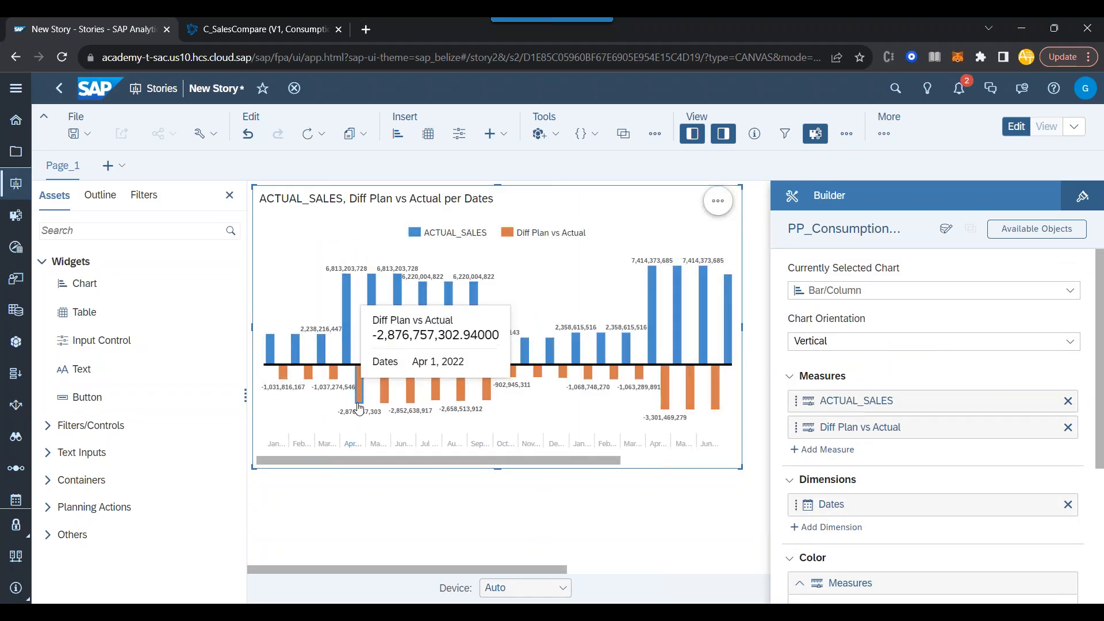
- Start a calculated measure for the chart with the formula ACTUAL_SALES minus Diff Plan vs Actual
click(831, 450)
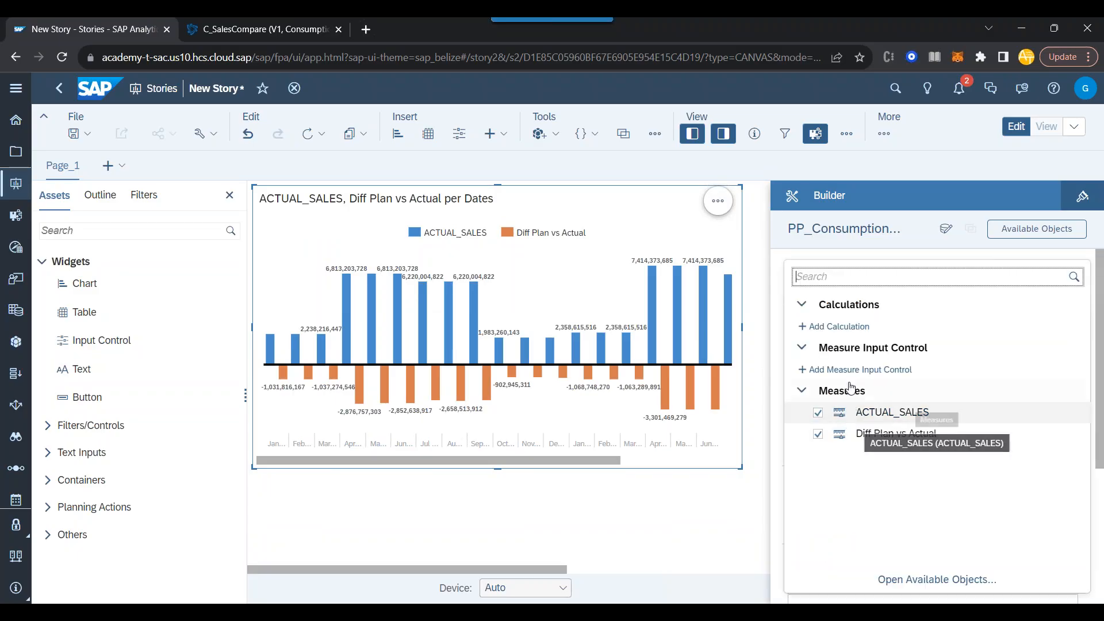
key(Escape)
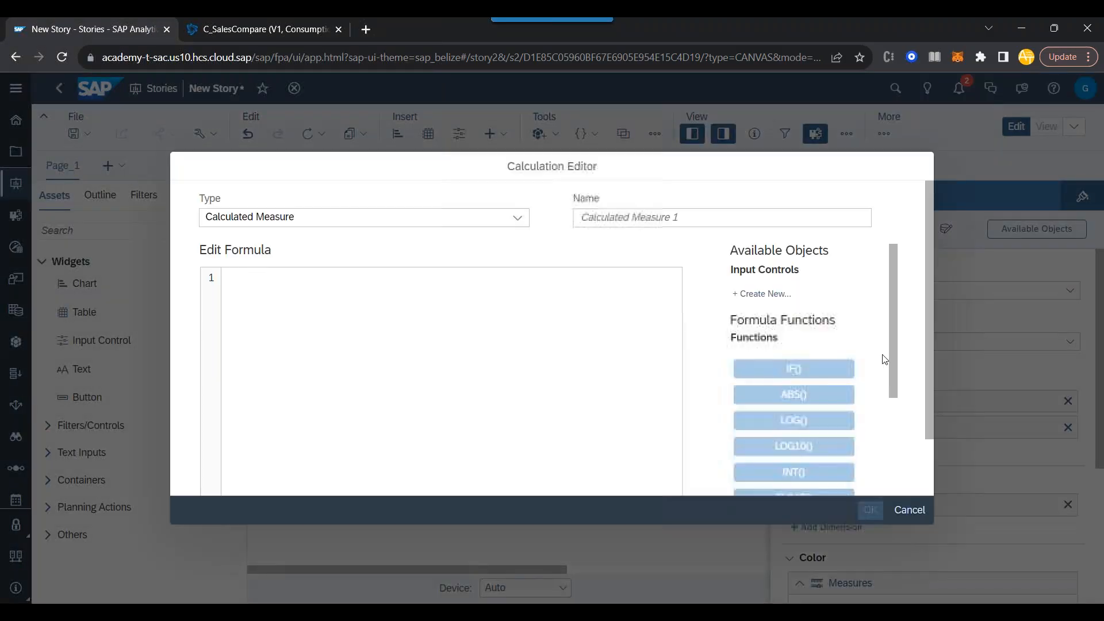
click(517, 218)
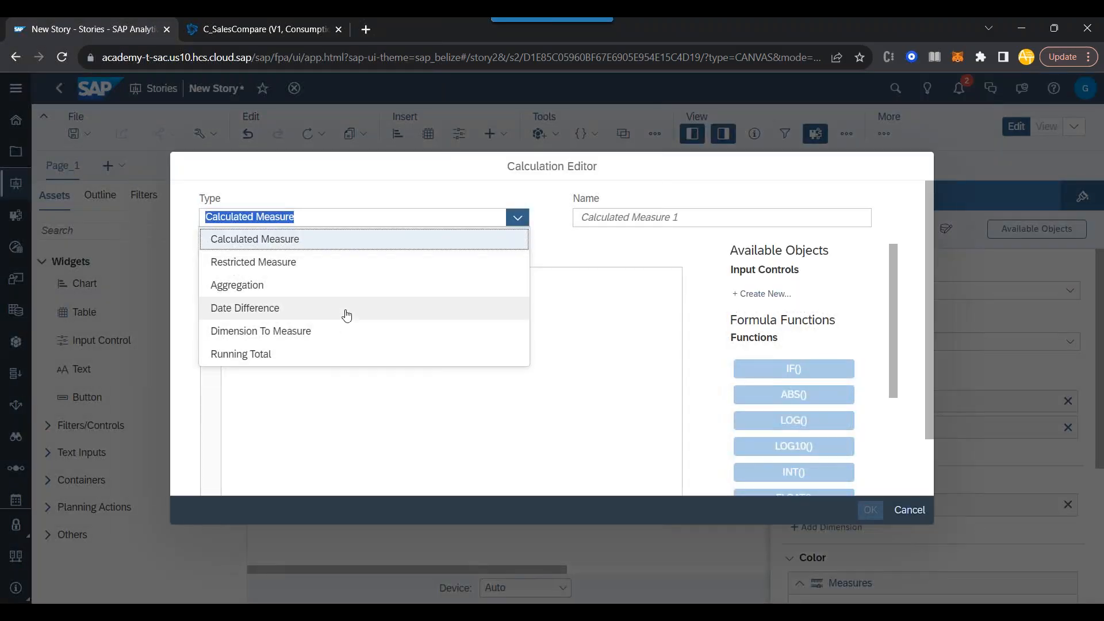
click(282, 244)
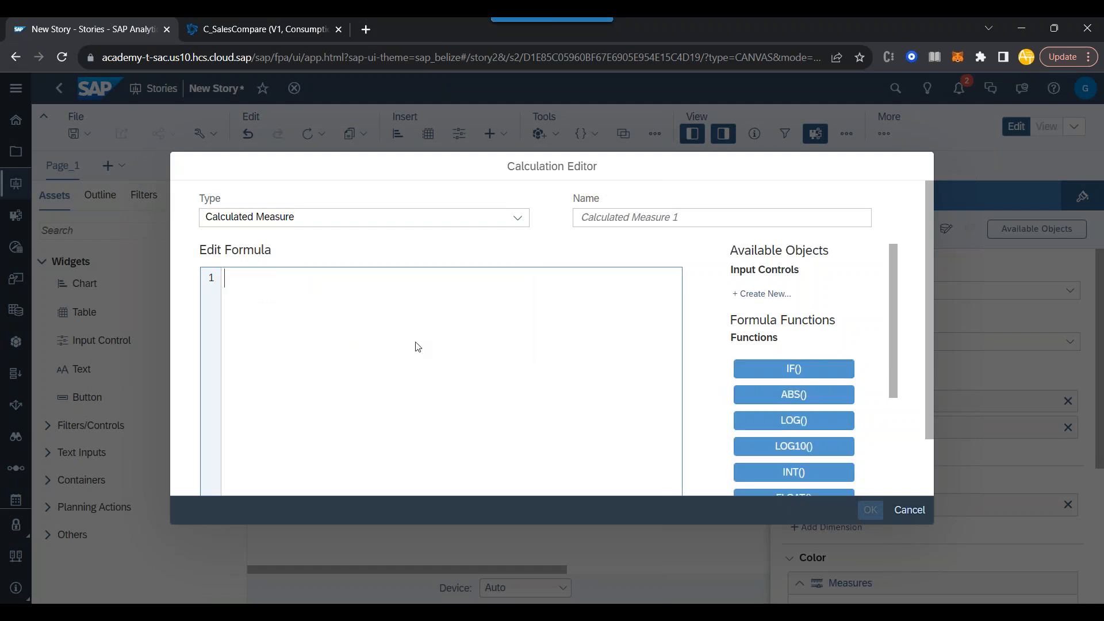
text(Ac)
key(Up)
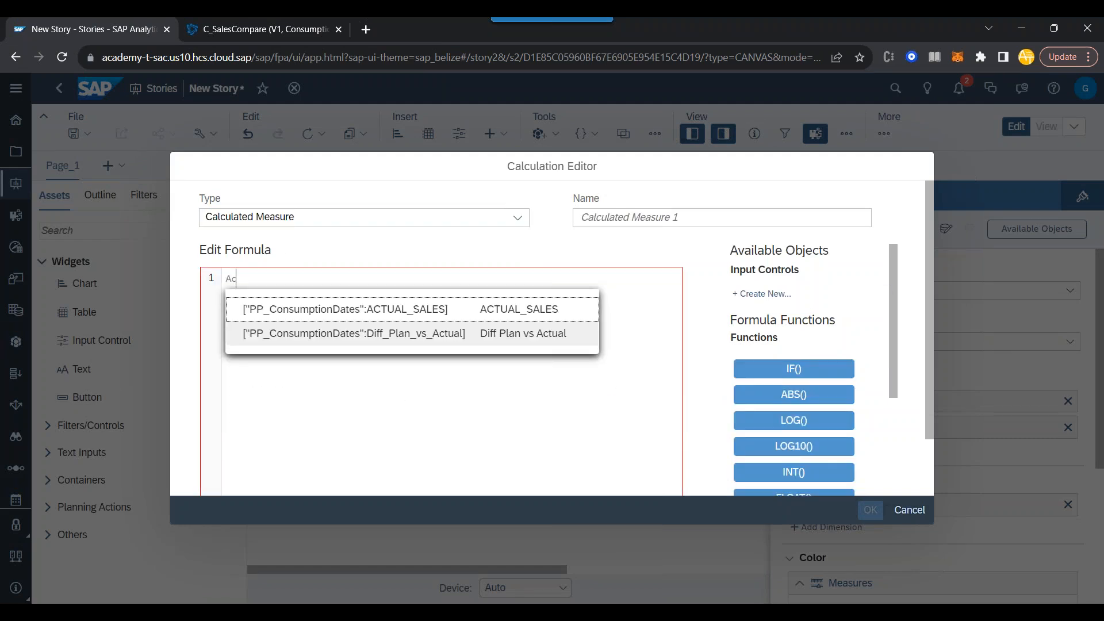
key(Return)
text(- di)
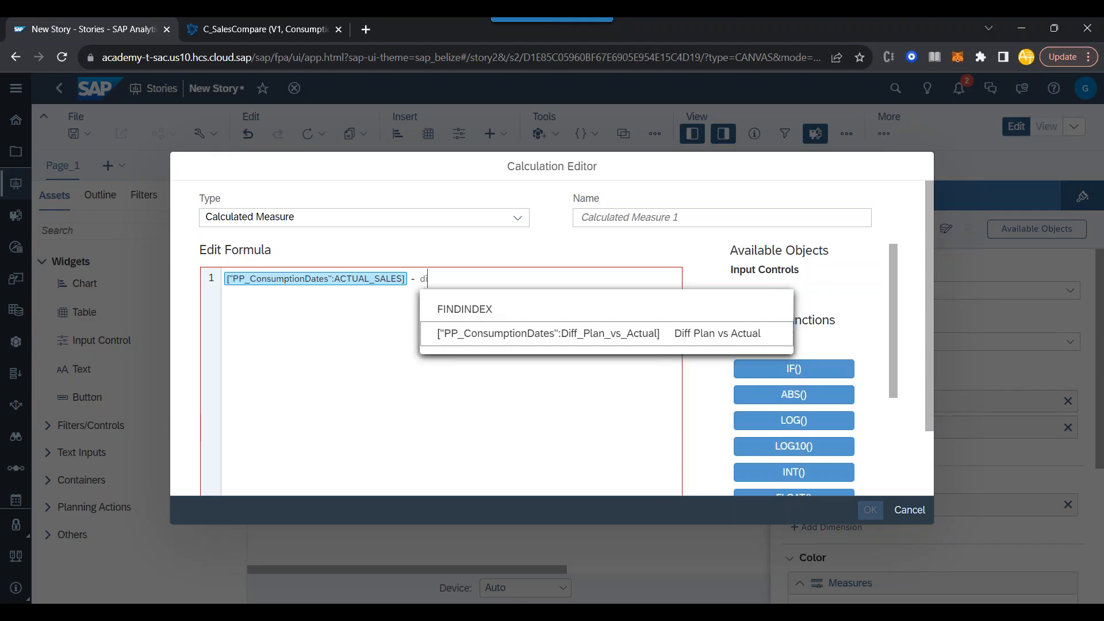
key(Return)
- Save the calculated measure as PlannedSales and remove Diff Plan vs Actual from the chart's measures
click(714, 222)
text(PlannedSales)
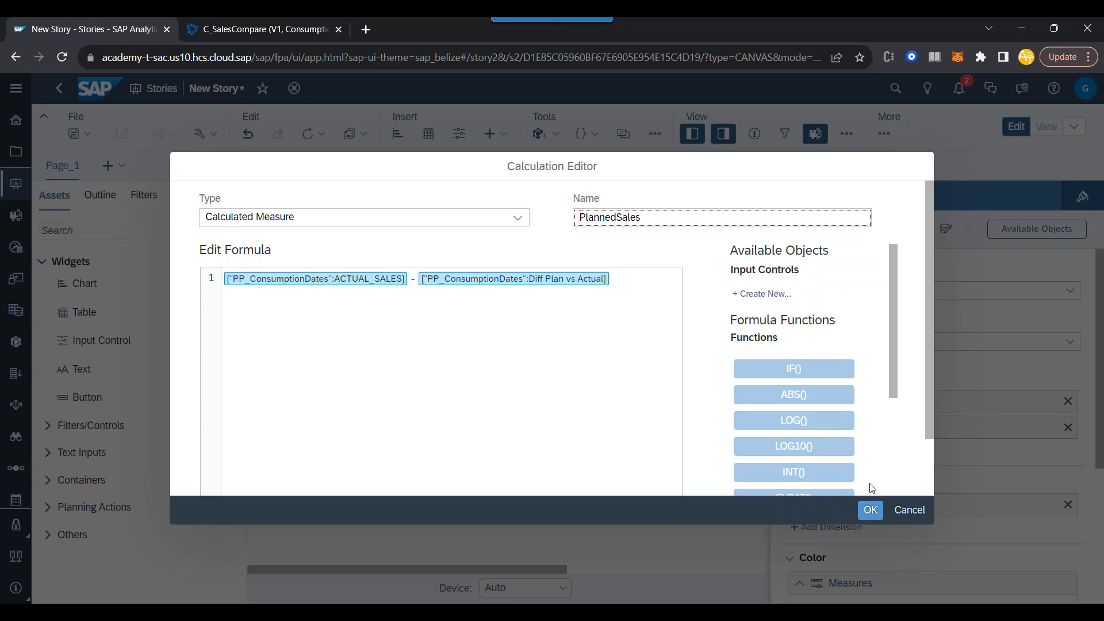
click(869, 511)
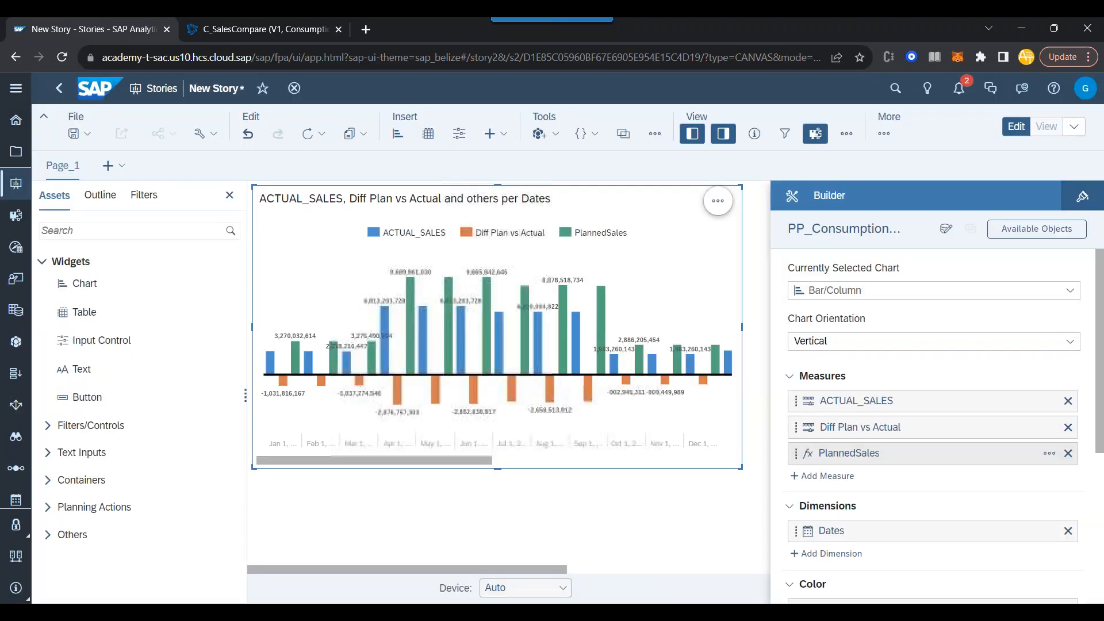
click(1068, 427)
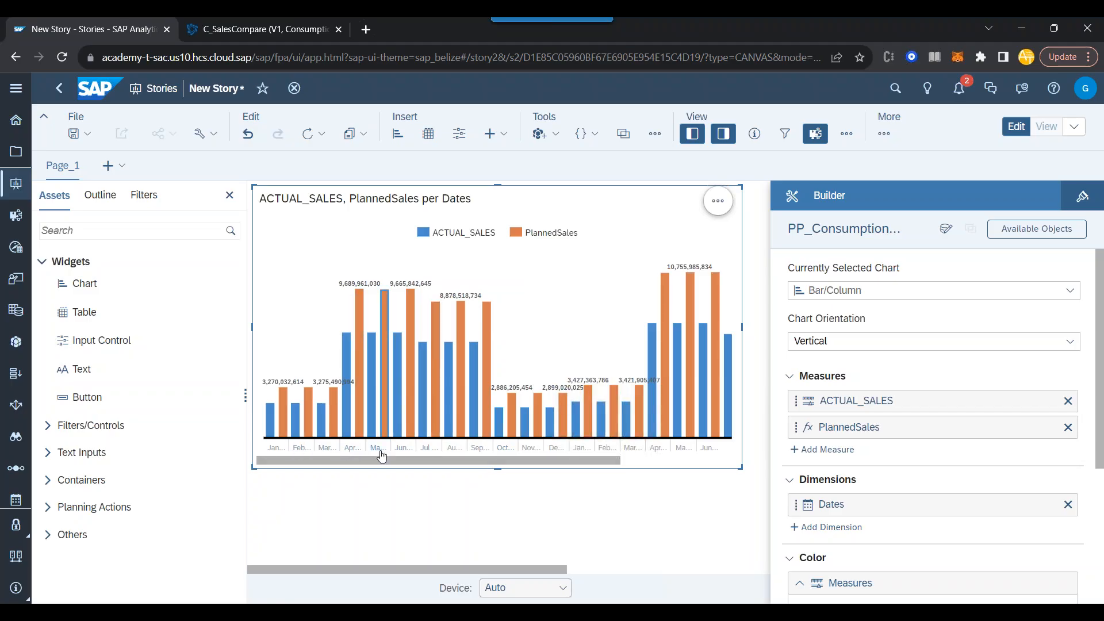
click(1035, 510)
click(1050, 507)
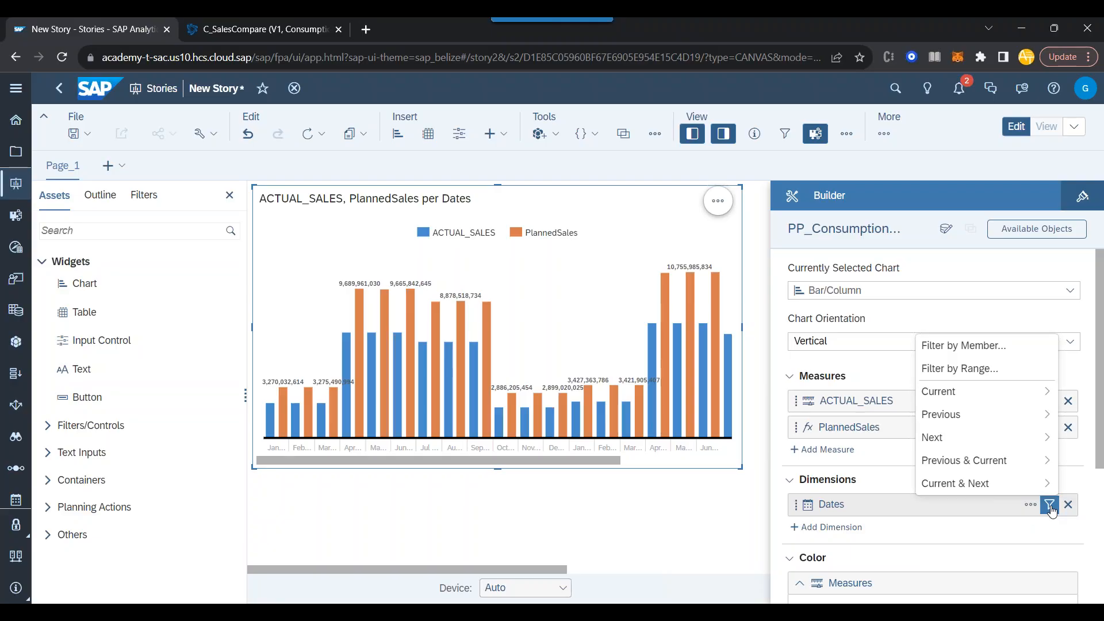
click(1012, 532)
scroll(899, 530, down, 3)
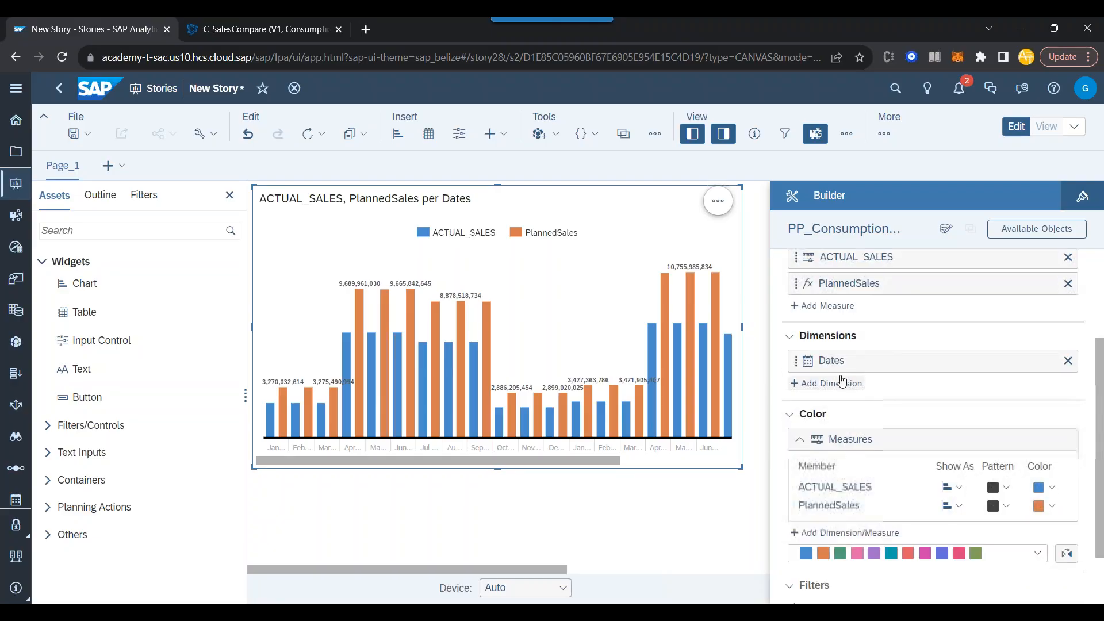
click(400, 453)
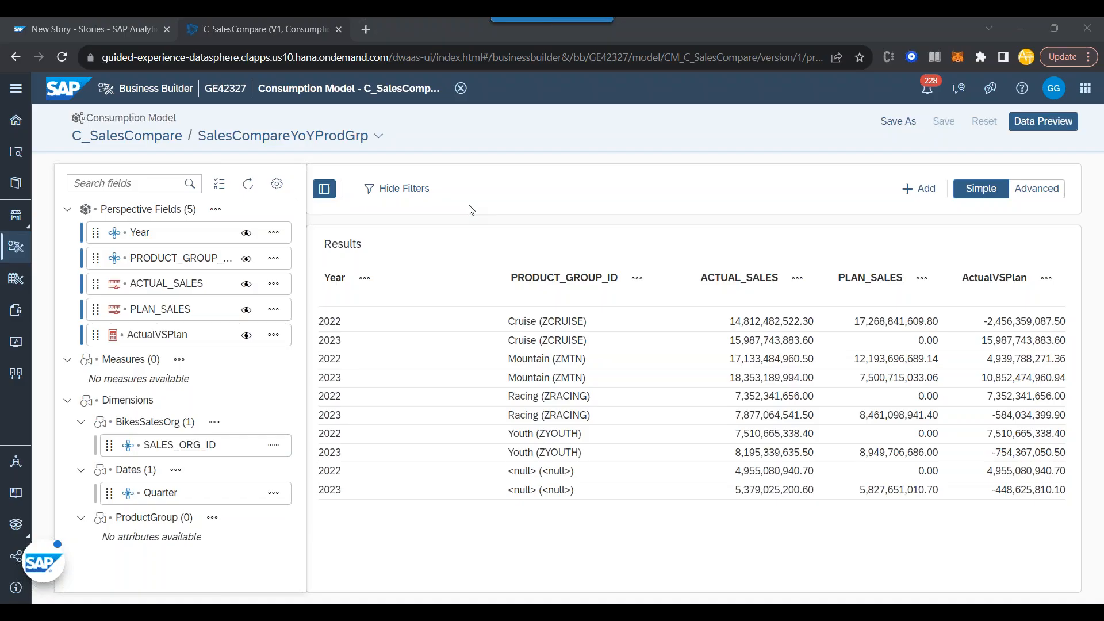
- Switch to the PowerPoint training deck and copy the SAP blog link from the notes of the Overview - Models slide
click(294, 611)
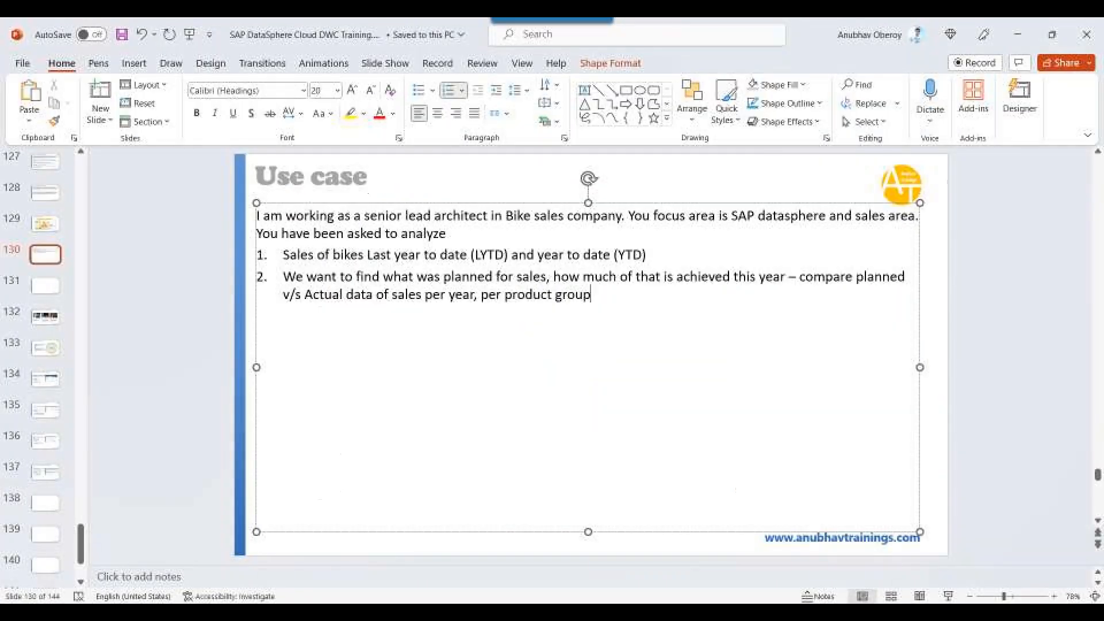
click(50, 229)
double_click(233, 577)
click(219, 577)
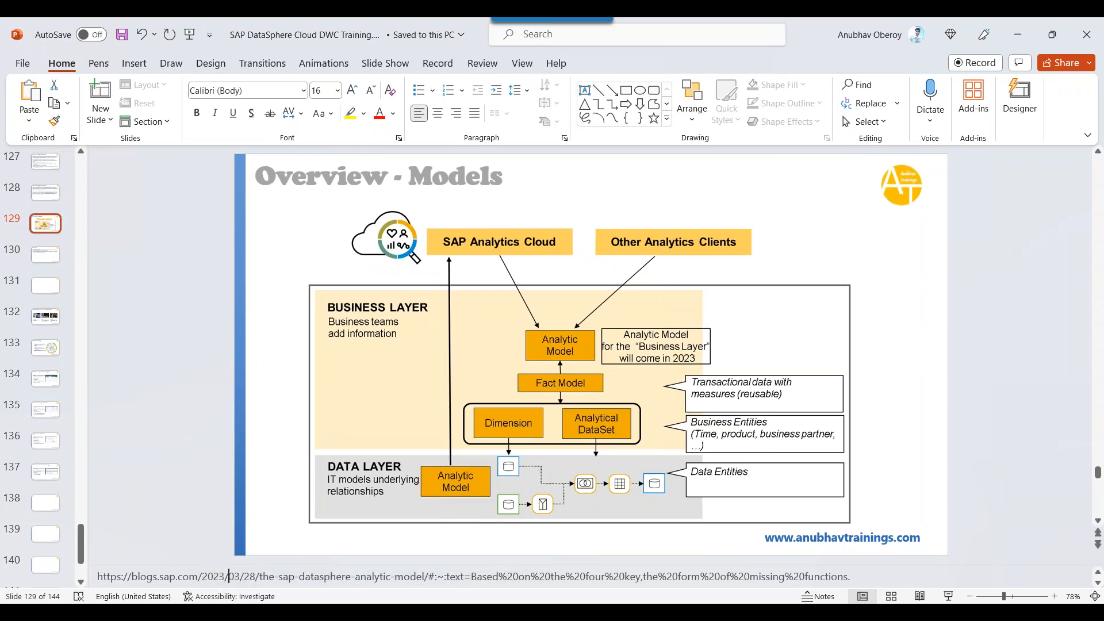
triple_click(207, 577)
key(ctrl+c)
key(alt+Tab)
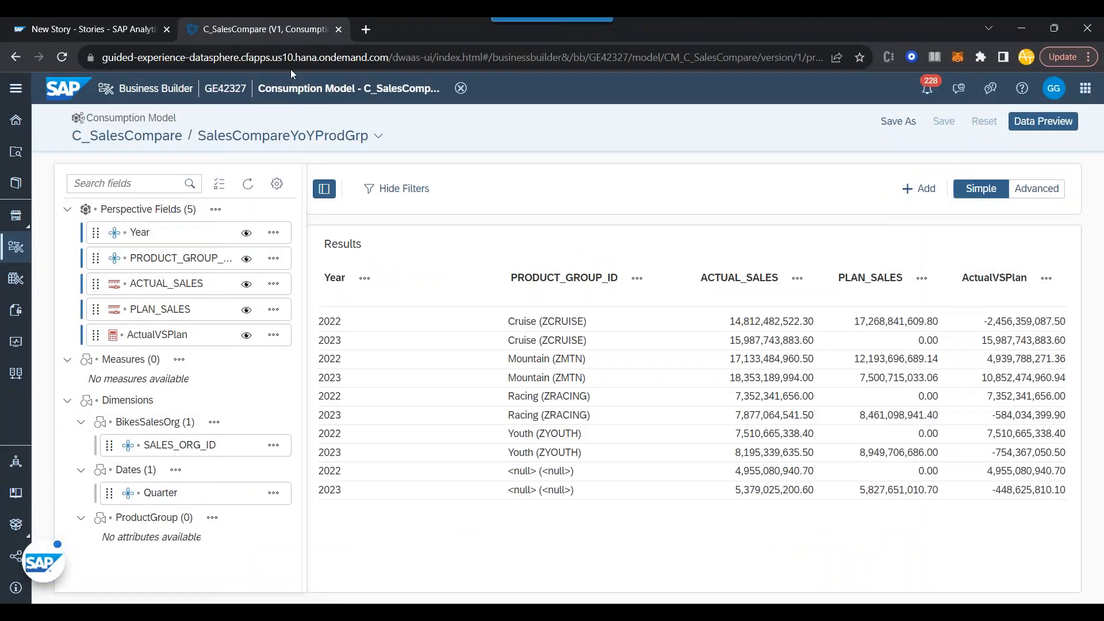
- Return to the browser and open the copied SAP Datasphere Analytic Model blog link in a new tab
click(364, 38)
click(371, 57)
key(ctrl+v)
key(Return)
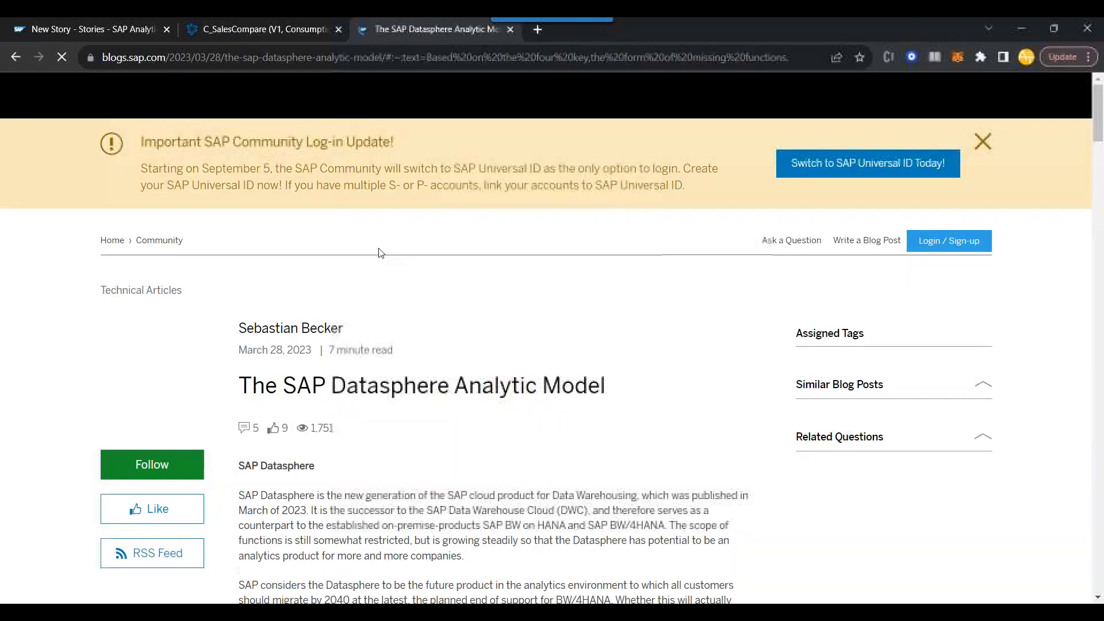
- Examine the blog article's sections on the Analytic Model's positioning, functions and data pruning, and close the article
scroll(332, 393, up, 6)
scroll(331, 395, up, 20)
scroll(330, 395, up, 12)
scroll(329, 394, down, 6)
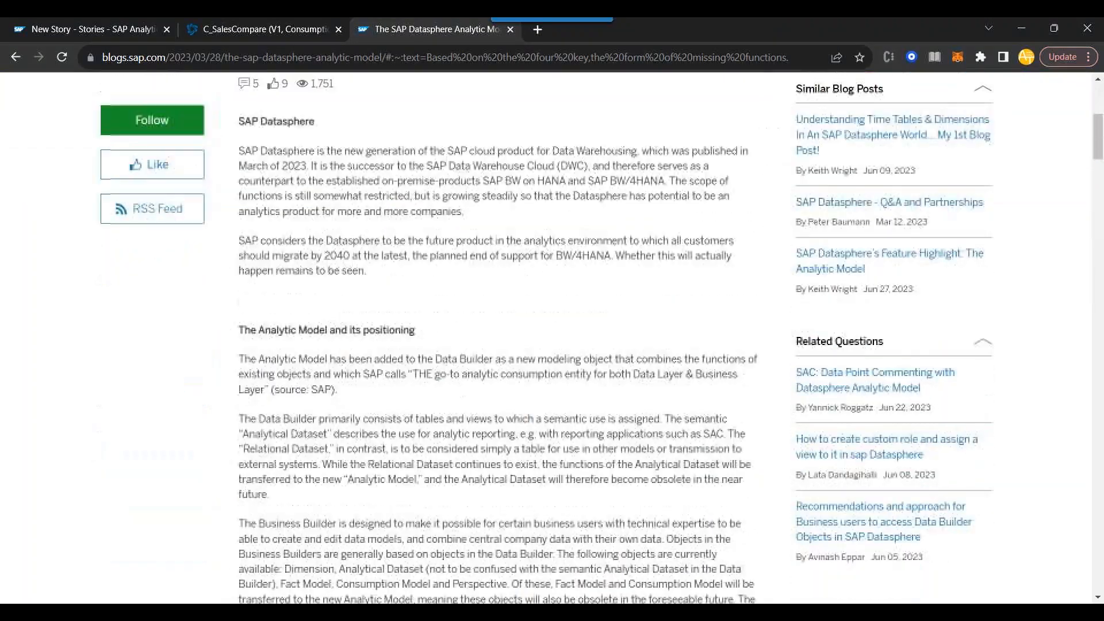
scroll(497, 339, down, 2)
scroll(497, 339, up, 2)
scroll(497, 339, down, 5)
scroll(497, 340, down, 5)
scroll(497, 340, down, 4)
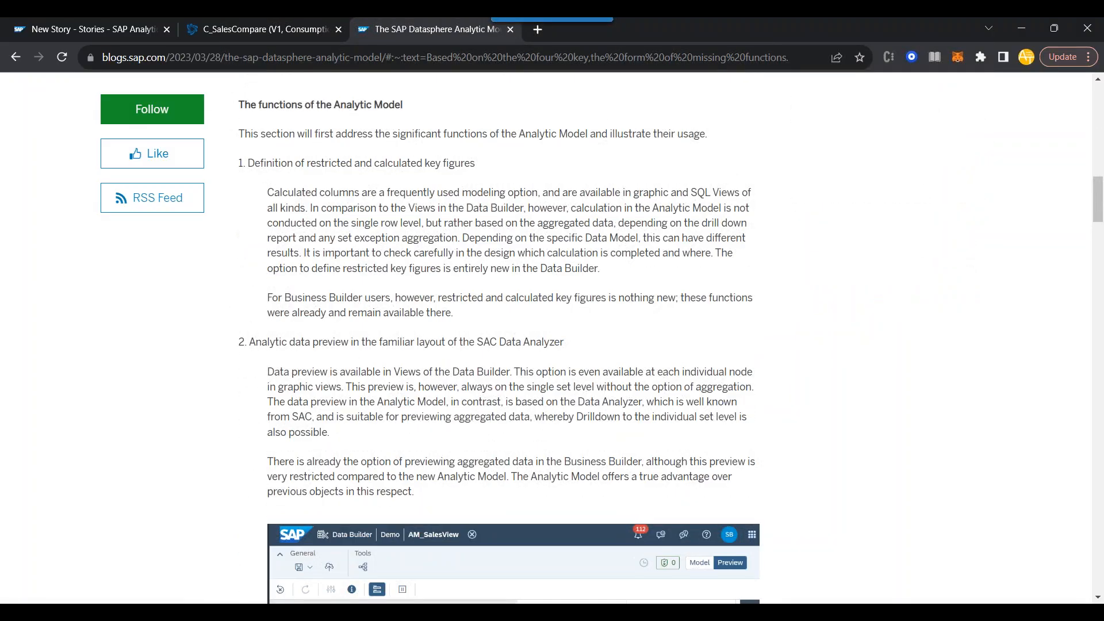
scroll(497, 339, down, 8)
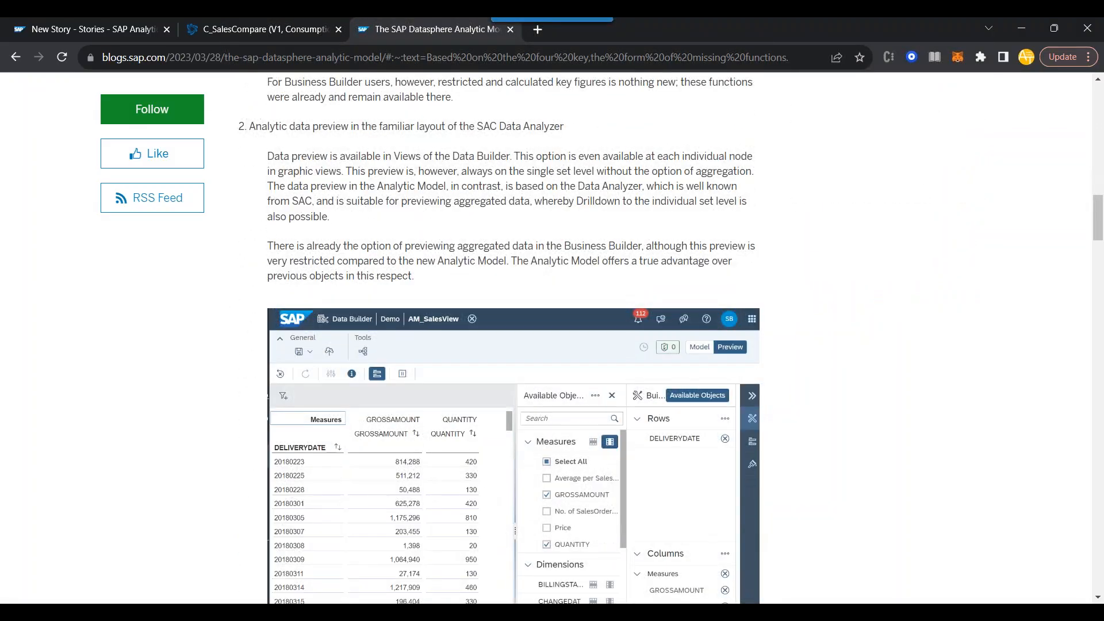
scroll(498, 339, down, 10)
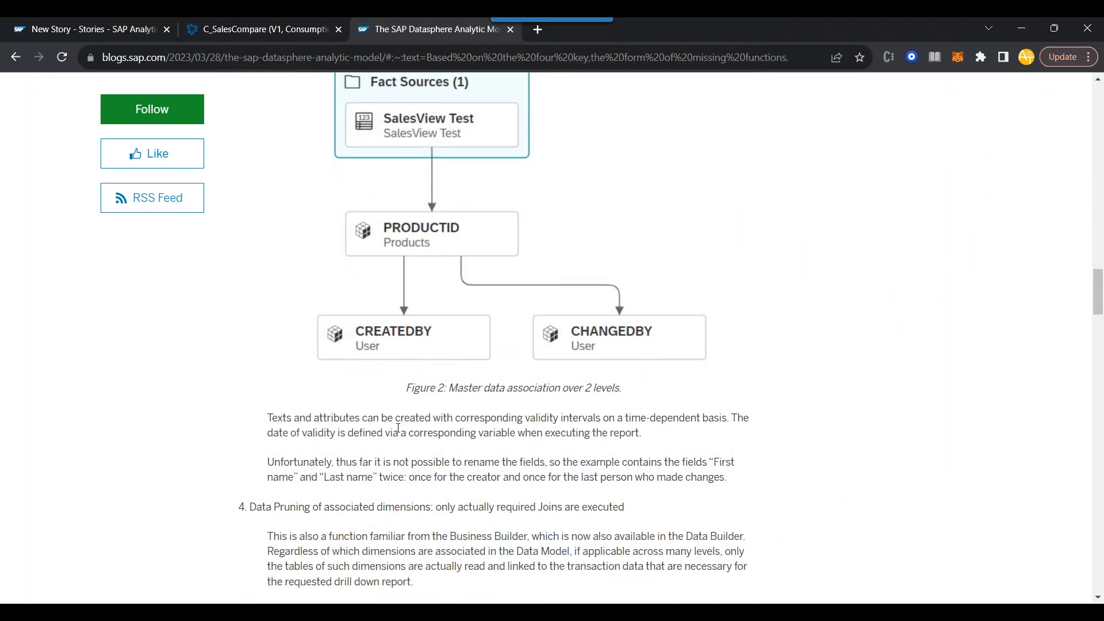
scroll(394, 320, down, 14)
scroll(415, 487, down, 6)
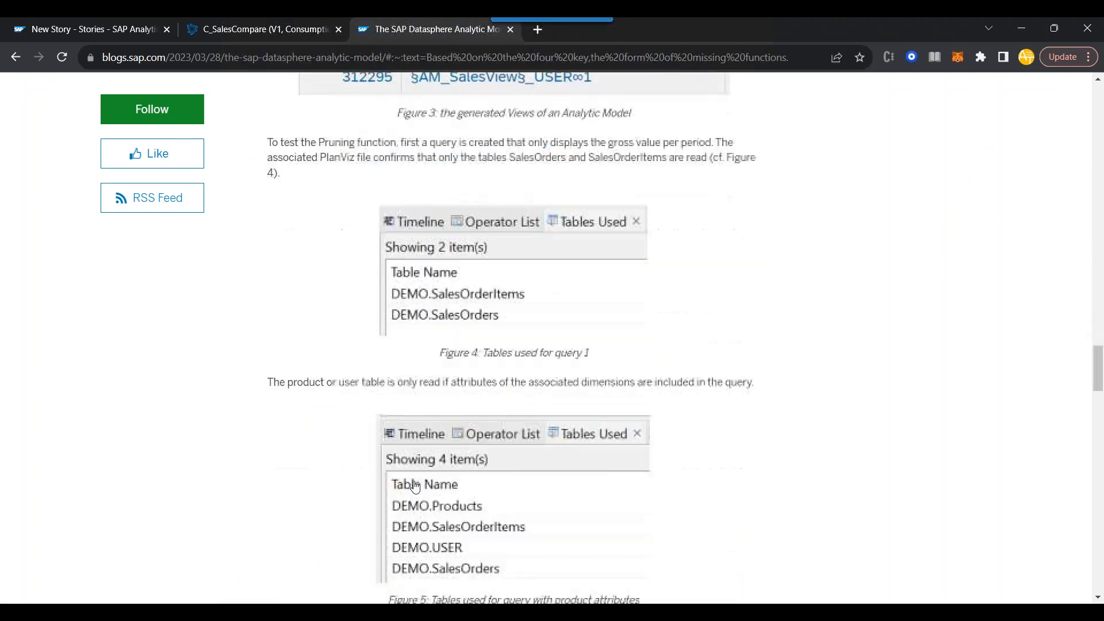
scroll(416, 486, up, 7)
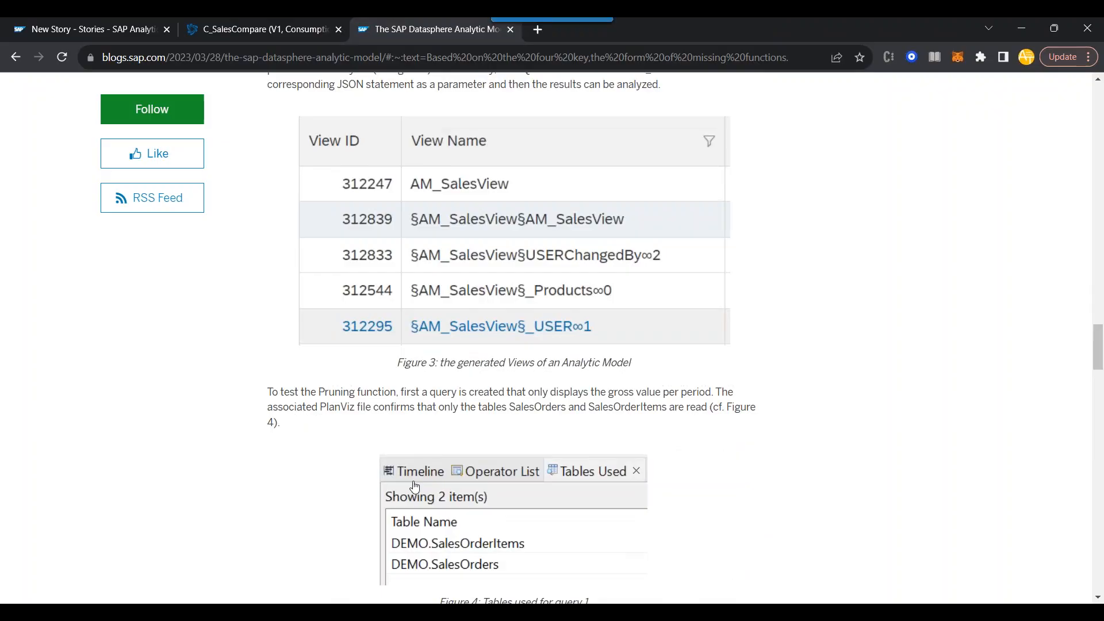
scroll(415, 487, up, 4)
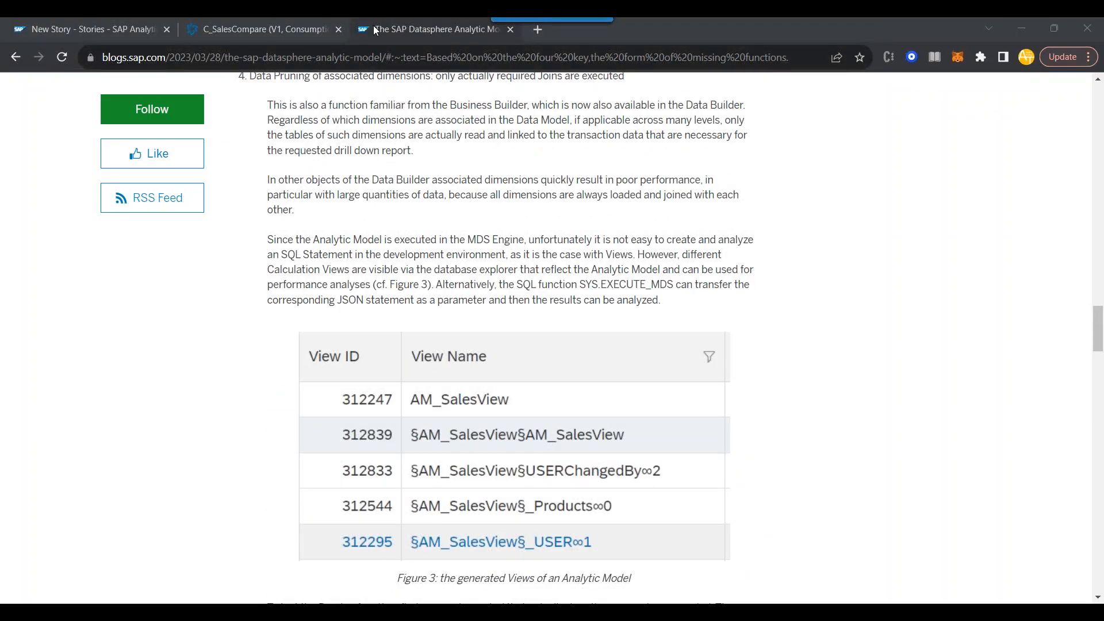
click(514, 27)
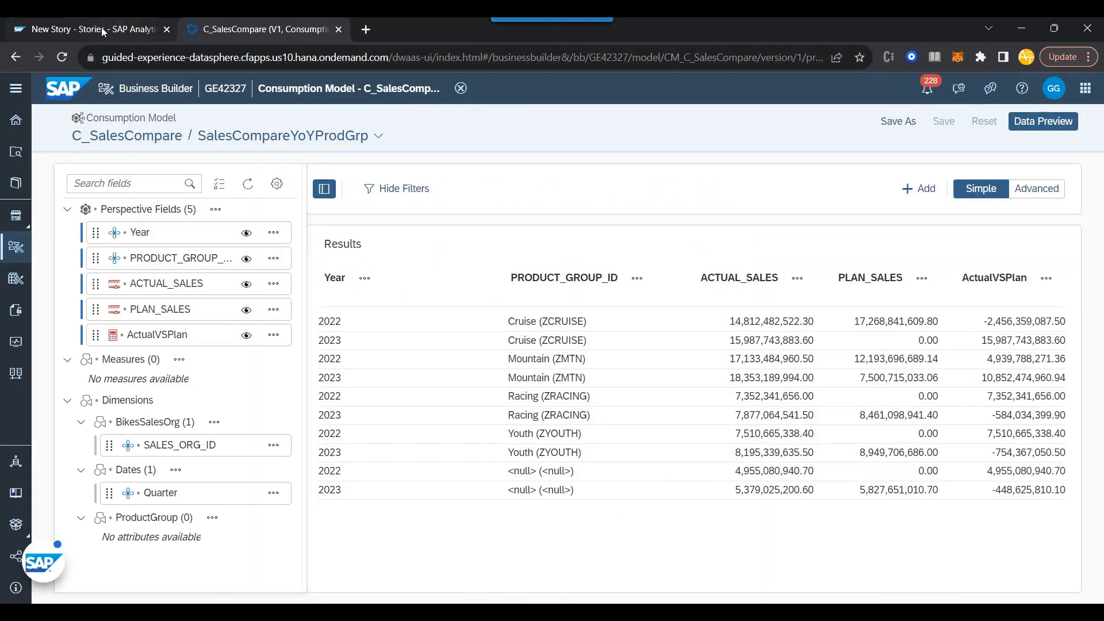
- Save the SAP Analytics Cloud story in My Files under the name Sales Comparision Report DS
click(101, 27)
click(87, 133)
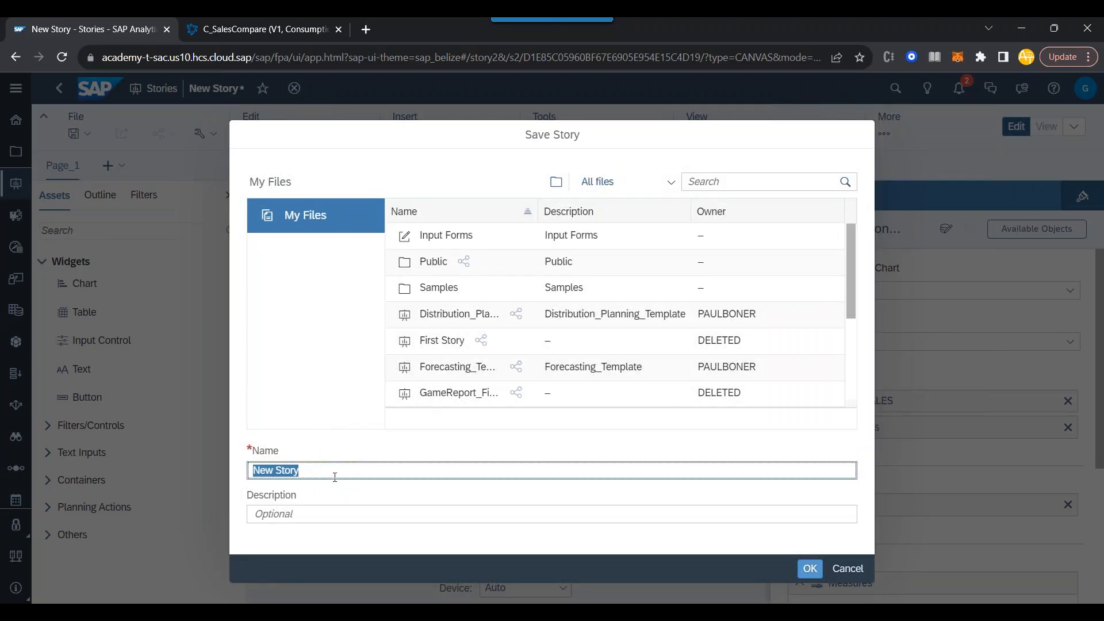
text(SAP)
key(BackSpace)
key(BackSpace)
key(BackSpace)
text(Sales C)
text(omparision Report DS)
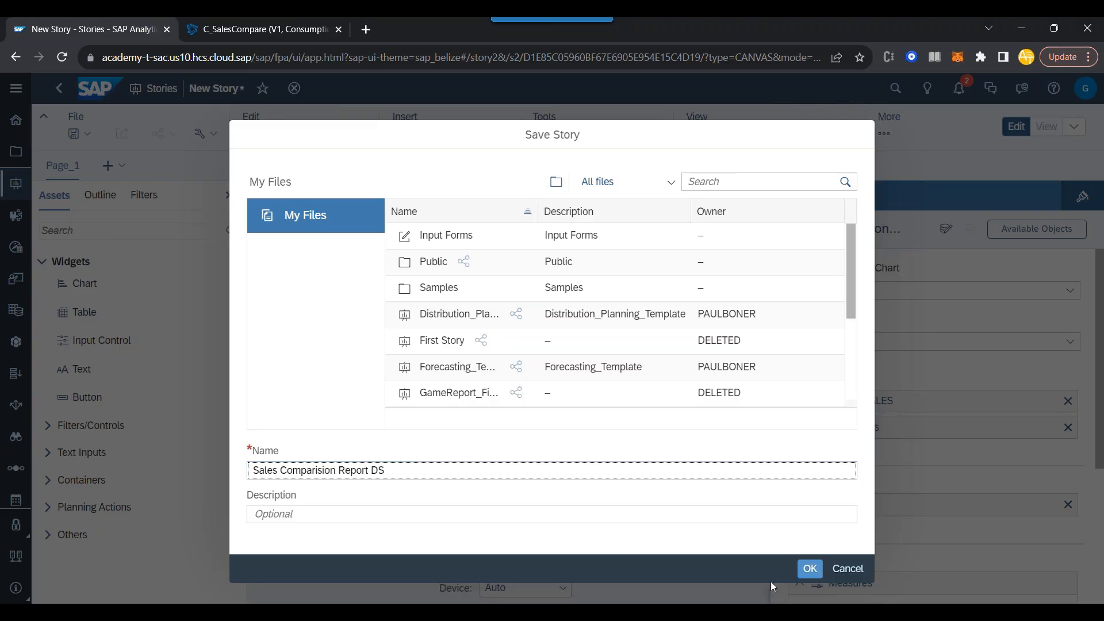
click(810, 569)
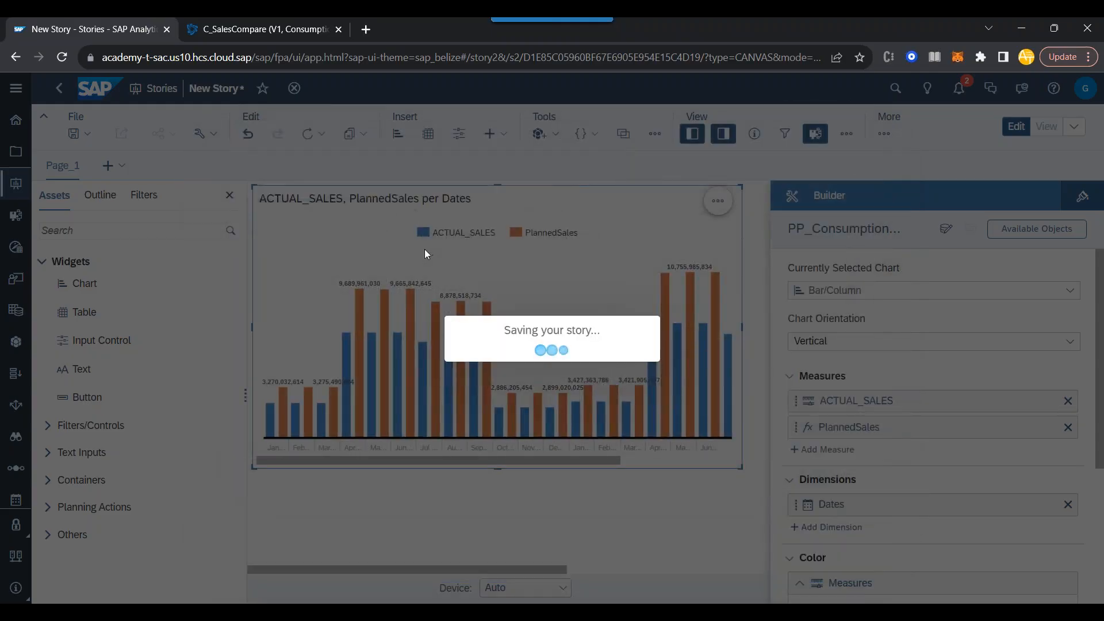
- Switch back to SAP Datasphere, open the Repository Explorer, and collapse the main navigation
click(257, 32)
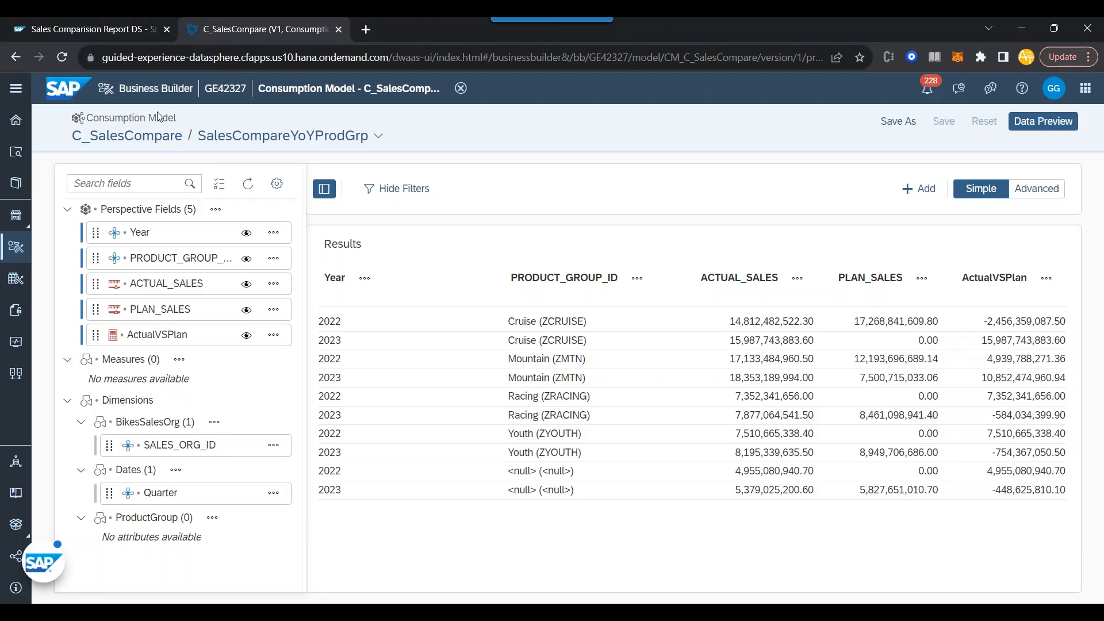
click(15, 88)
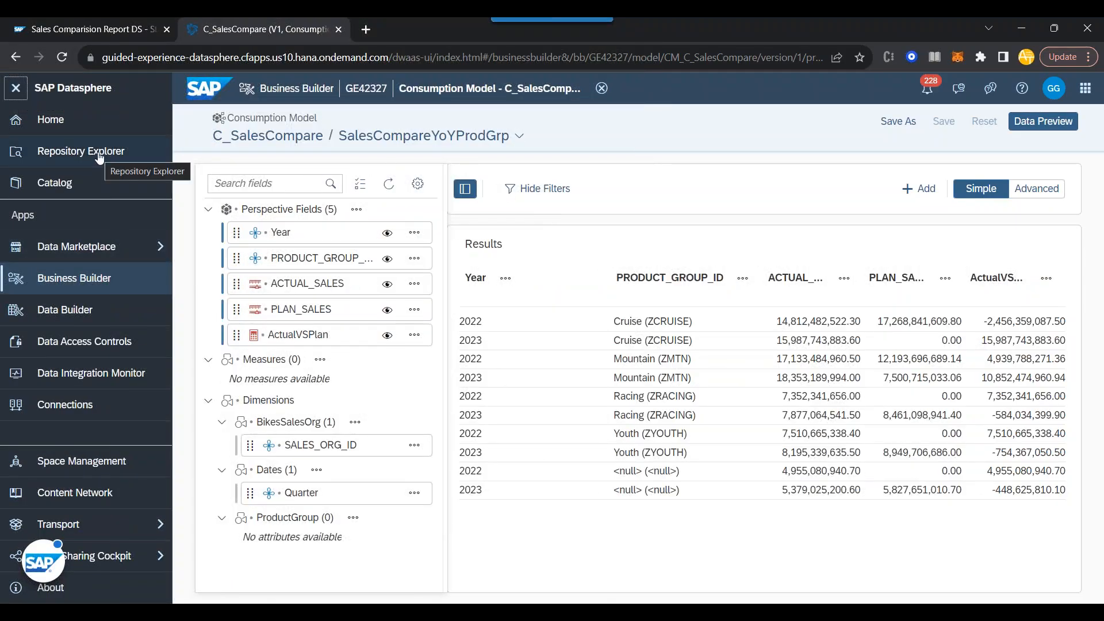
click(99, 154)
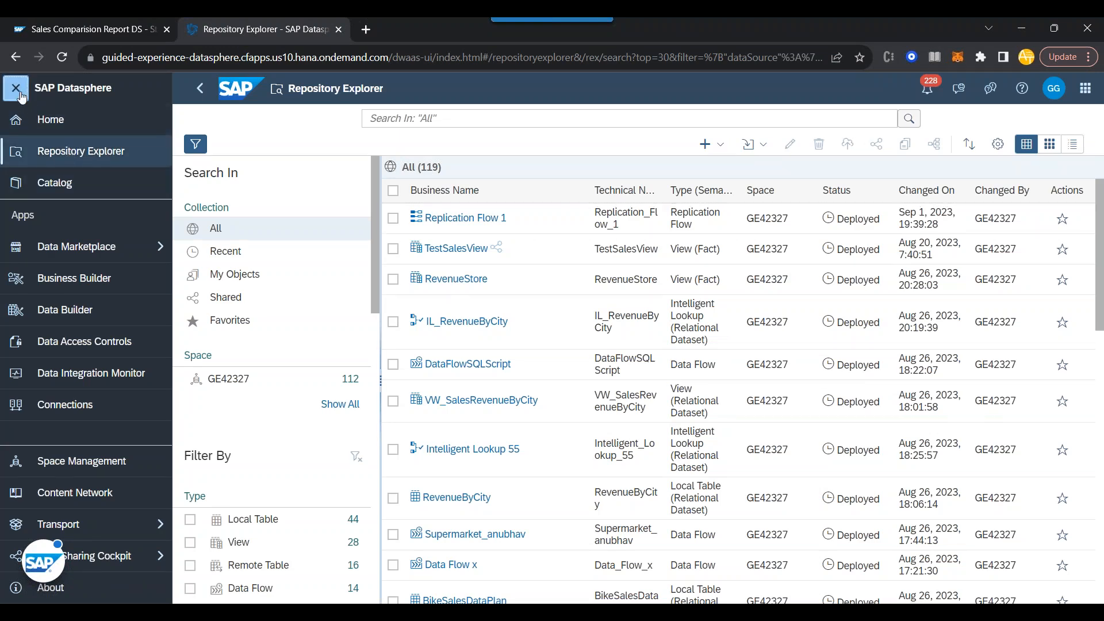
click(17, 88)
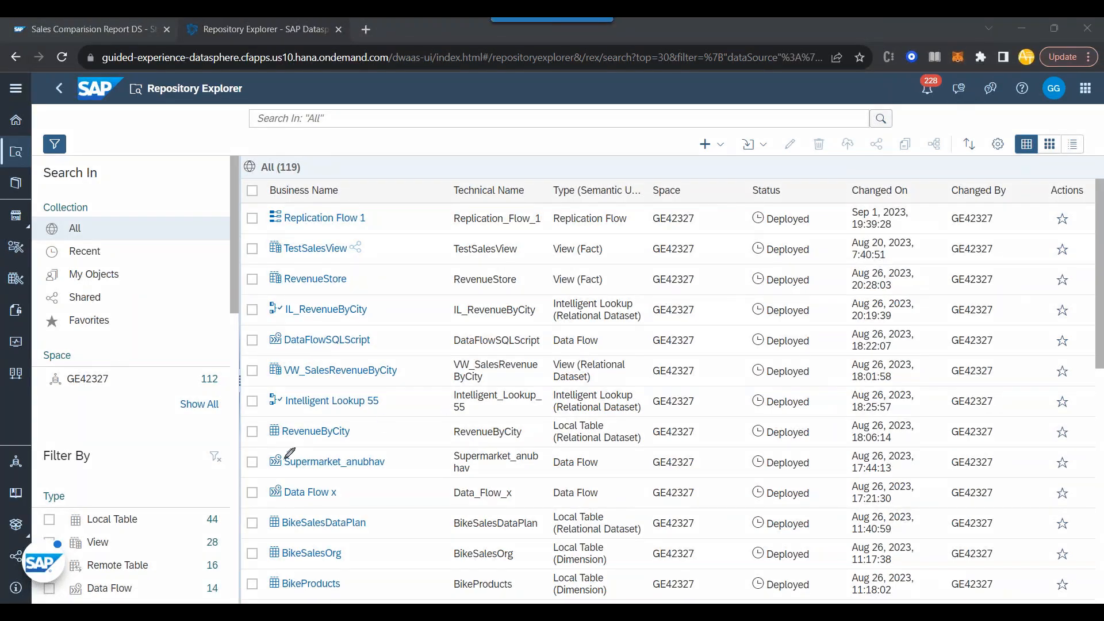
mouse_move(279, 446)
mouse_down()
mouse_move(287, 453)
mouse_move(287, 443)
mouse_up()
mouse_move(281, 392)
mouse_down()
mouse_move(268, 398)
mouse_move(286, 409)
mouse_up()
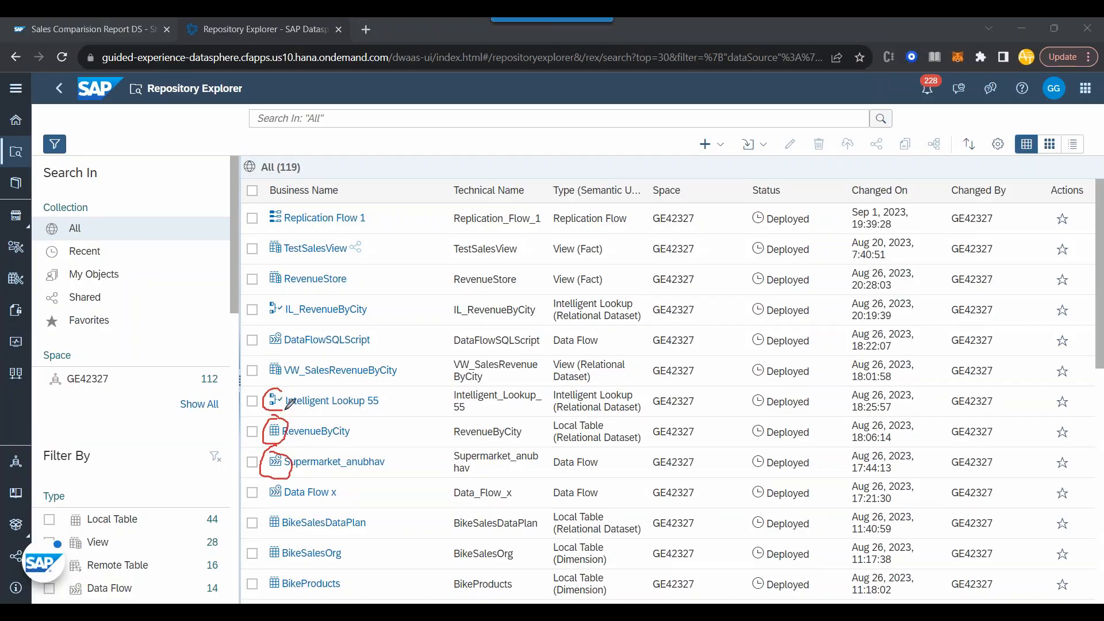
mouse_move(290, 298)
mouse_down()
mouse_move(265, 302)
mouse_move(292, 295)
mouse_up()
mouse_move(288, 202)
mouse_down()
mouse_move(268, 211)
mouse_move(282, 228)
mouse_up()
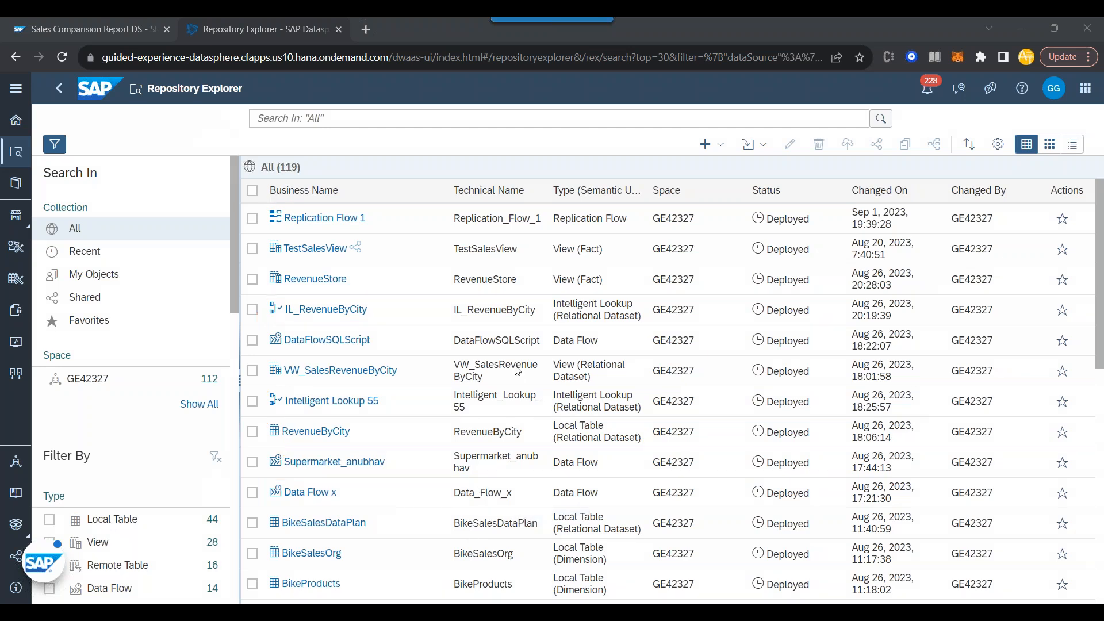
- Look through the Recent, My Objects, Shared and Favorites collections, return to All, and check the full list of spaces
click(380, 118)
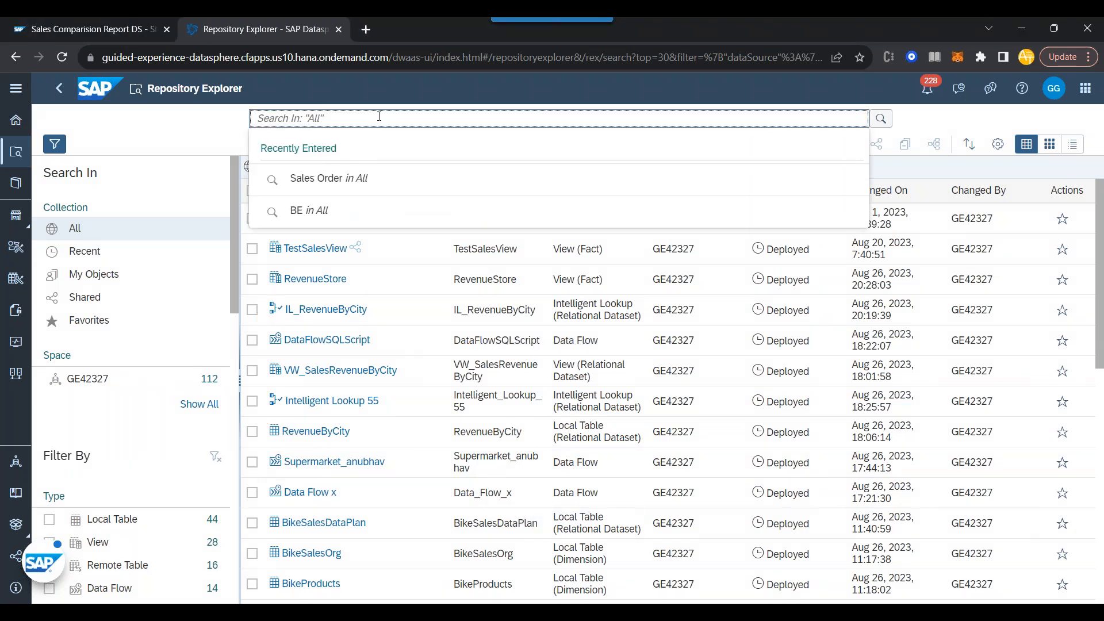
click(82, 251)
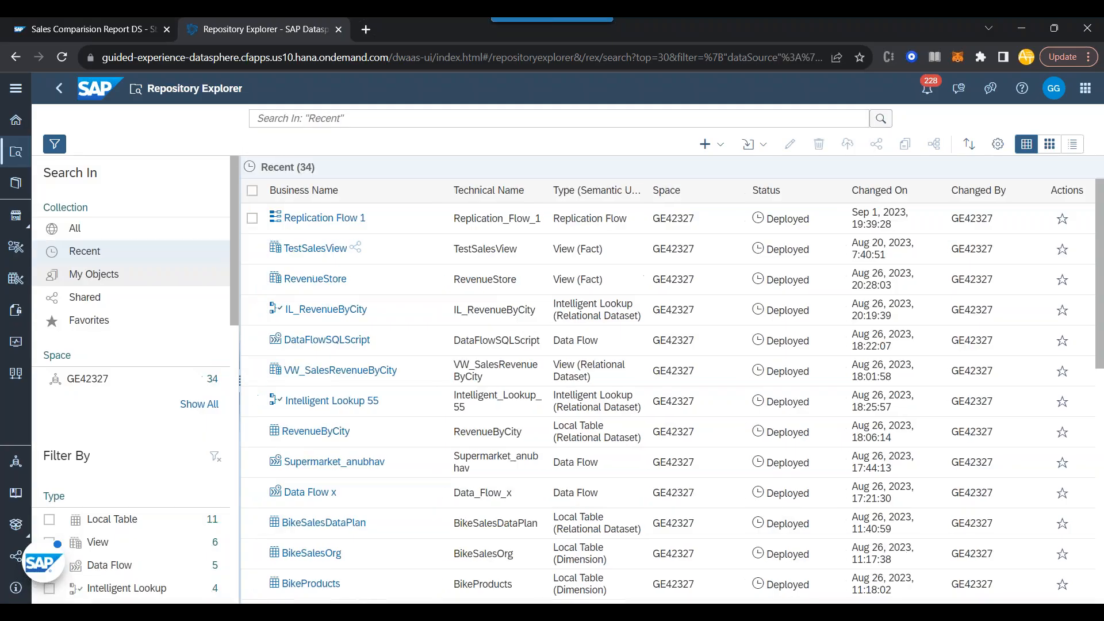
click(85, 276)
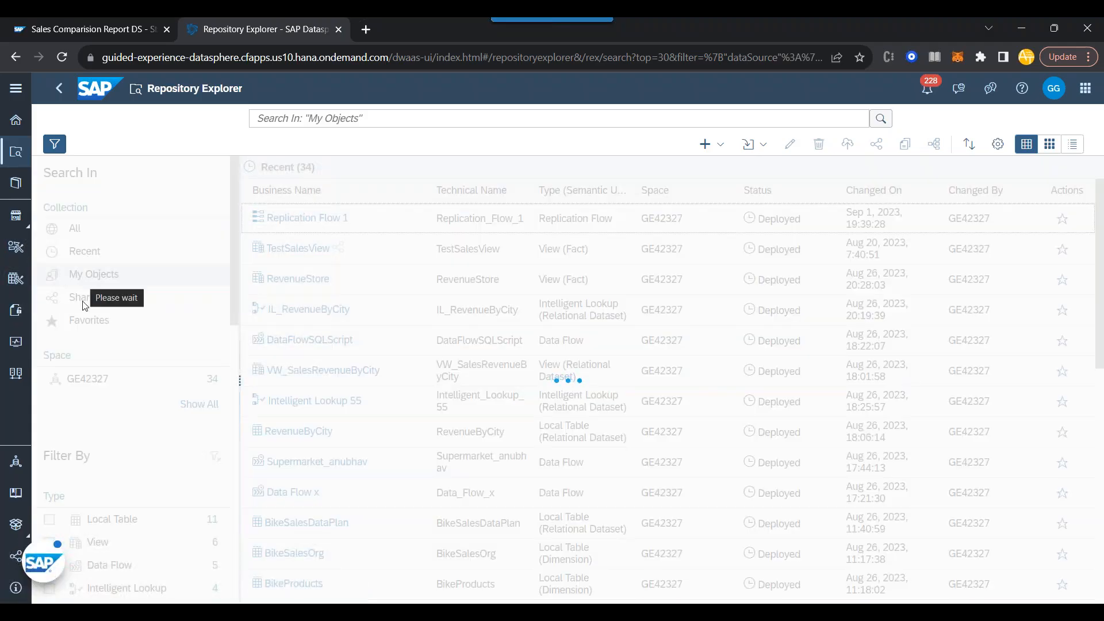
click(83, 305)
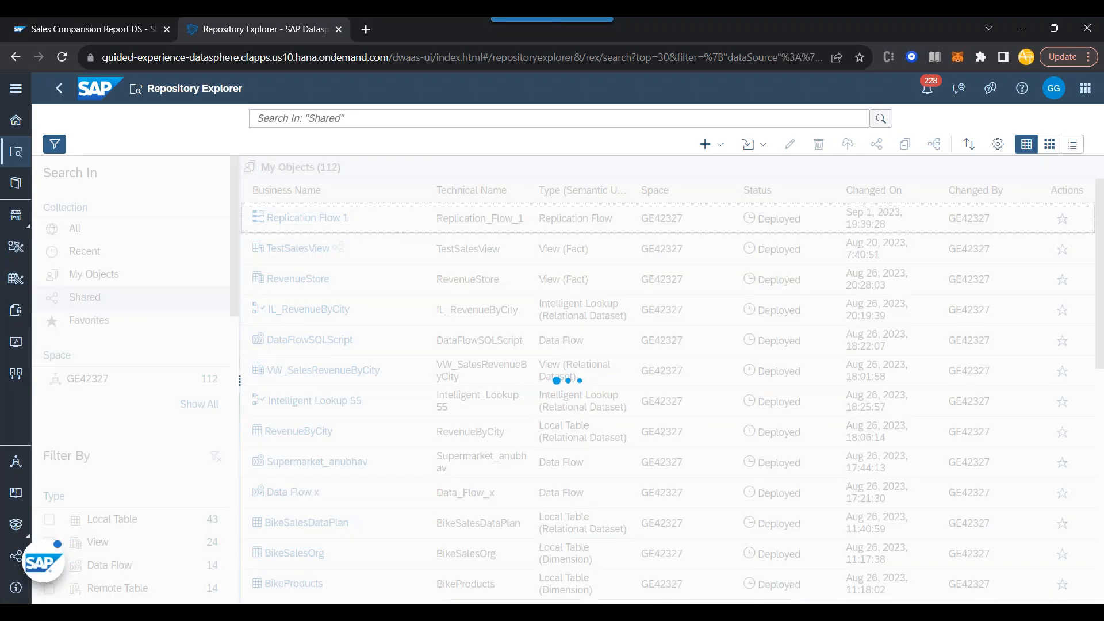
click(86, 320)
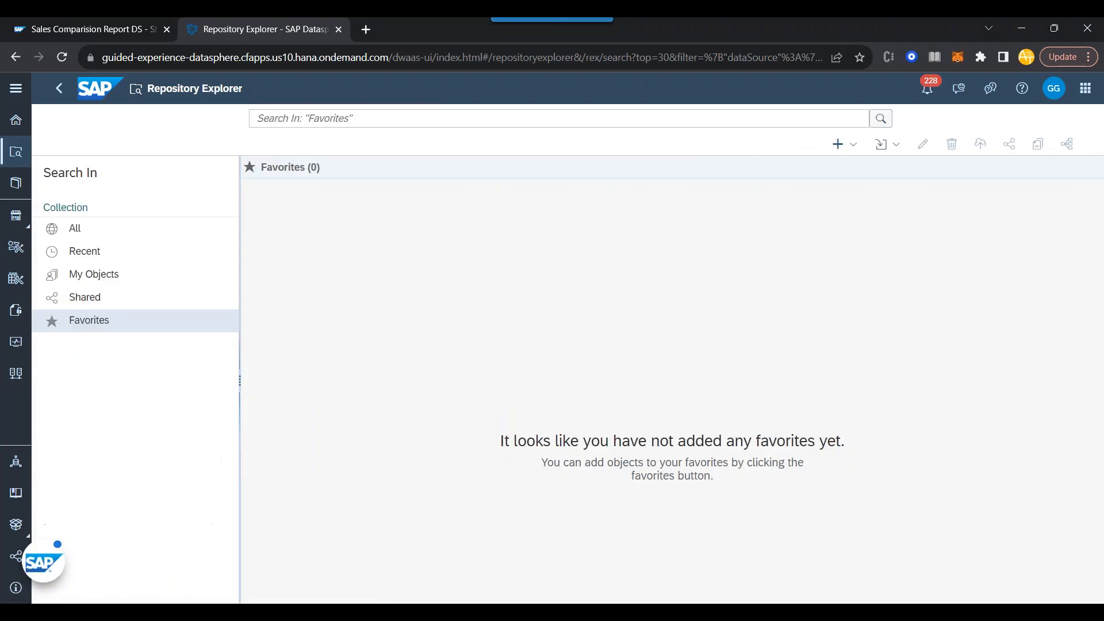
click(87, 228)
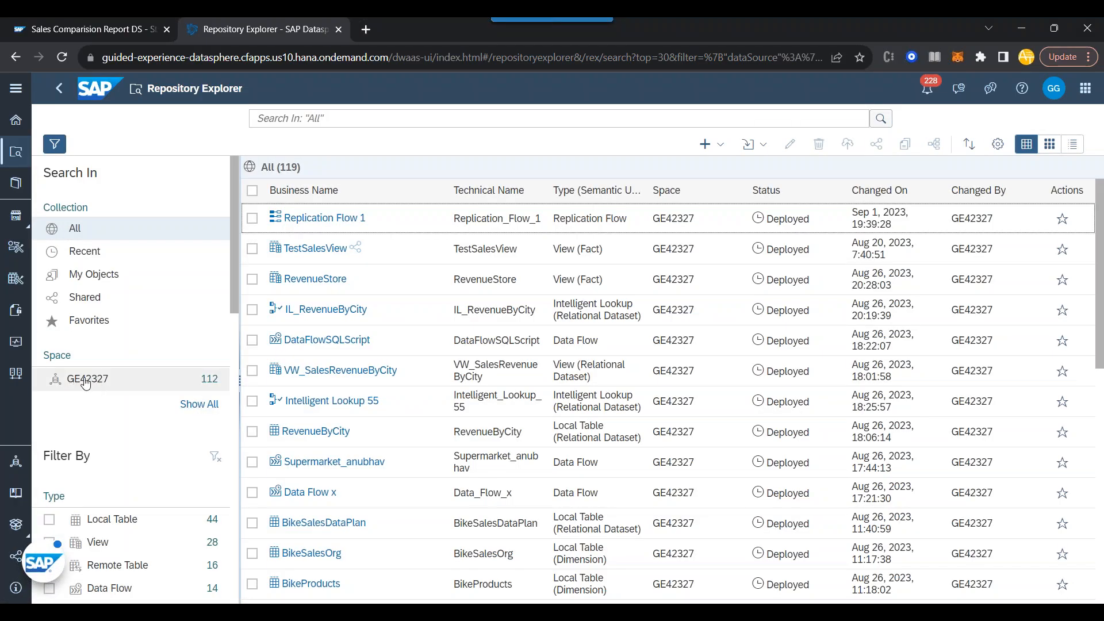
click(206, 409)
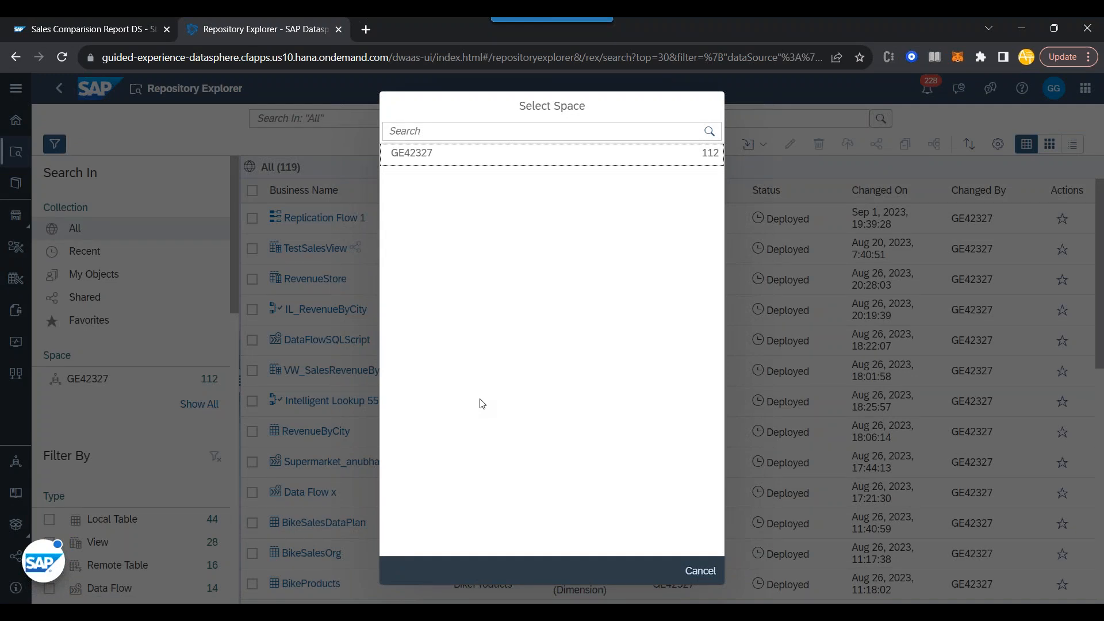
click(699, 571)
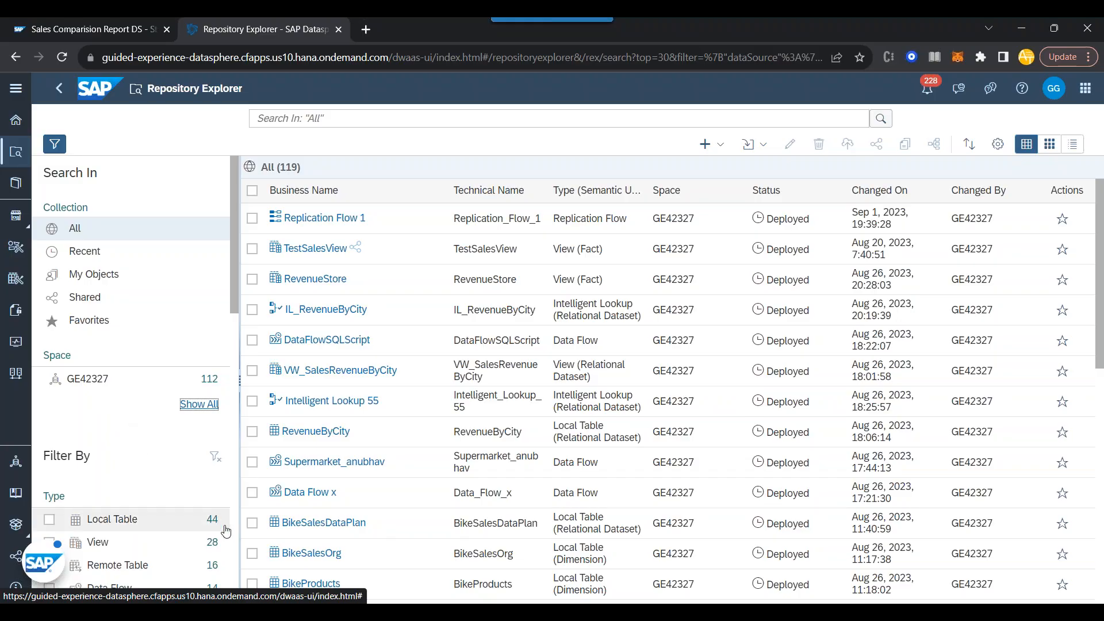
- Review the repository filters, show only objects with Hierarchy semantic usage, and clear that filter
scroll(76, 241, down, 5)
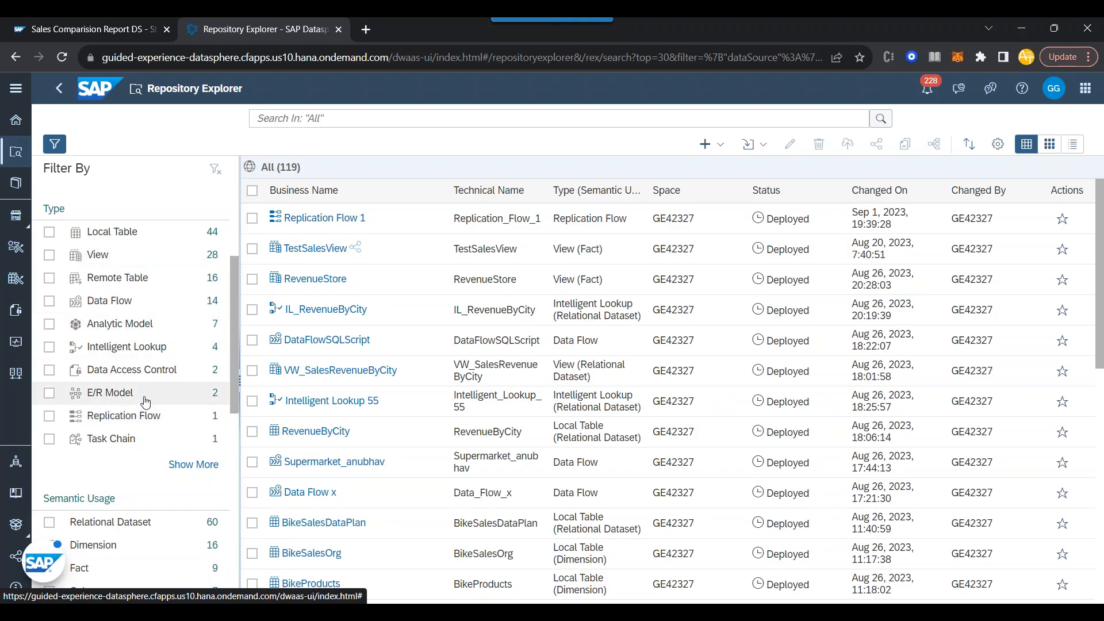
scroll(146, 403, down, 5)
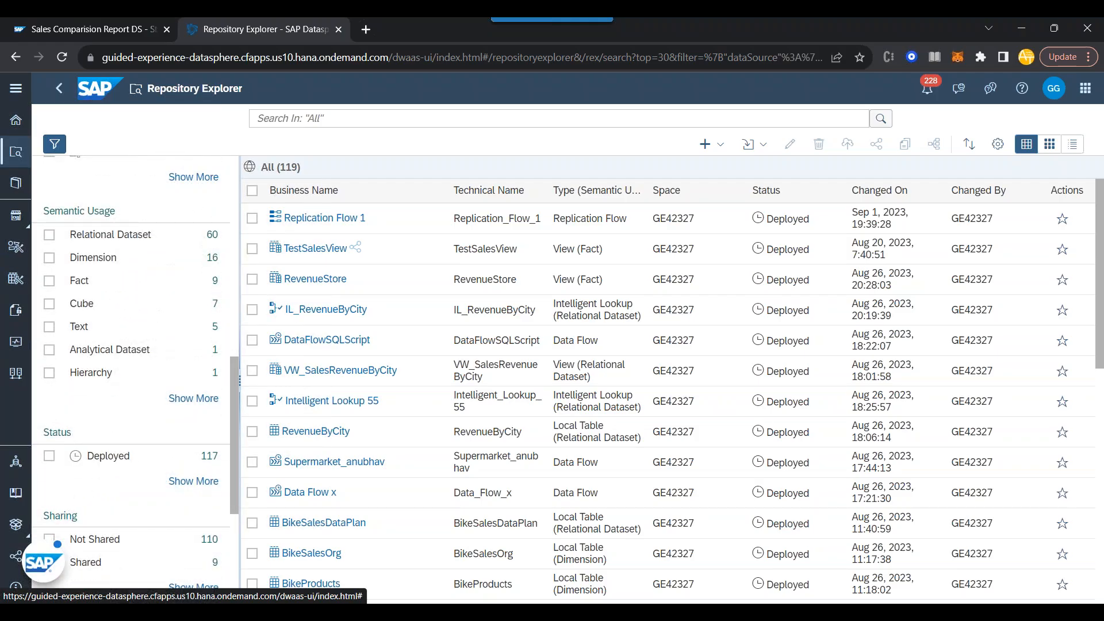
scroll(67, 285, up, 1)
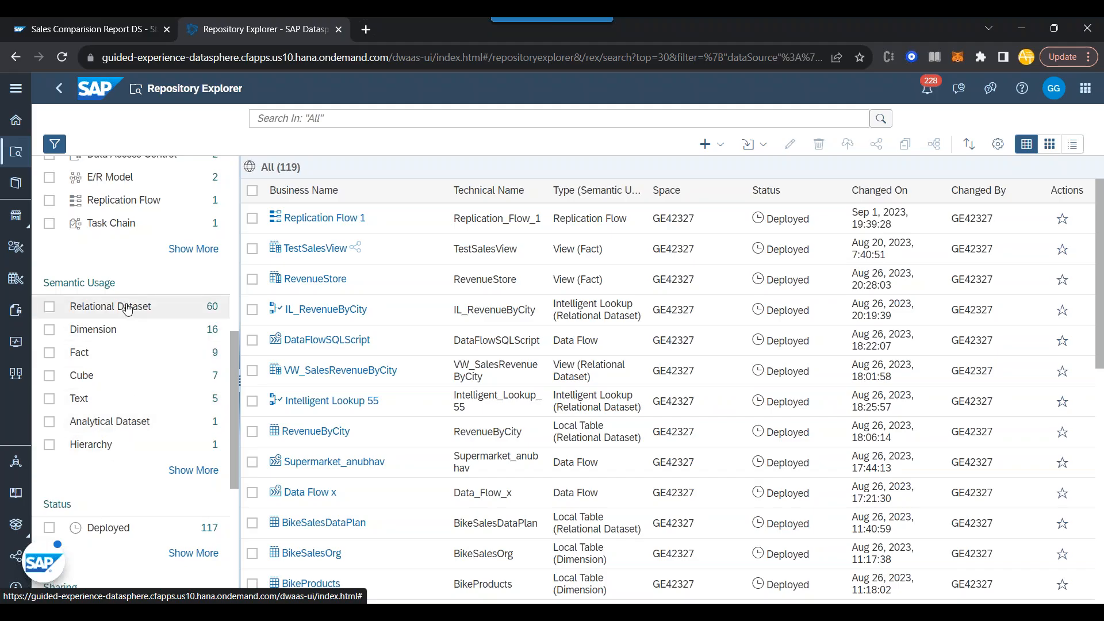
click(49, 445)
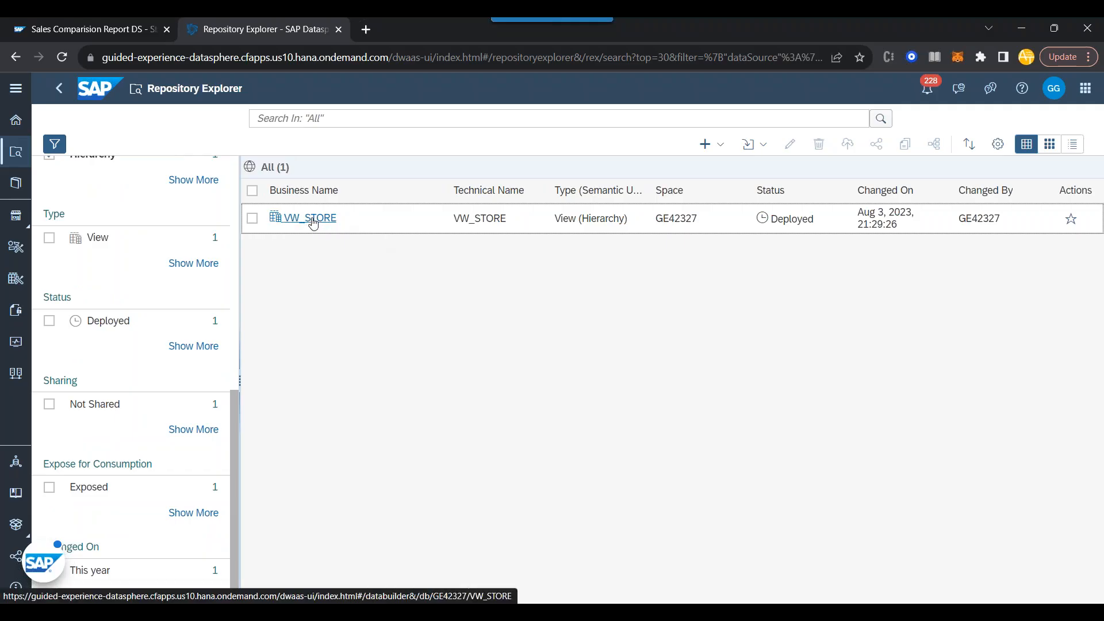
scroll(128, 440, down, 1)
scroll(127, 440, up, 4)
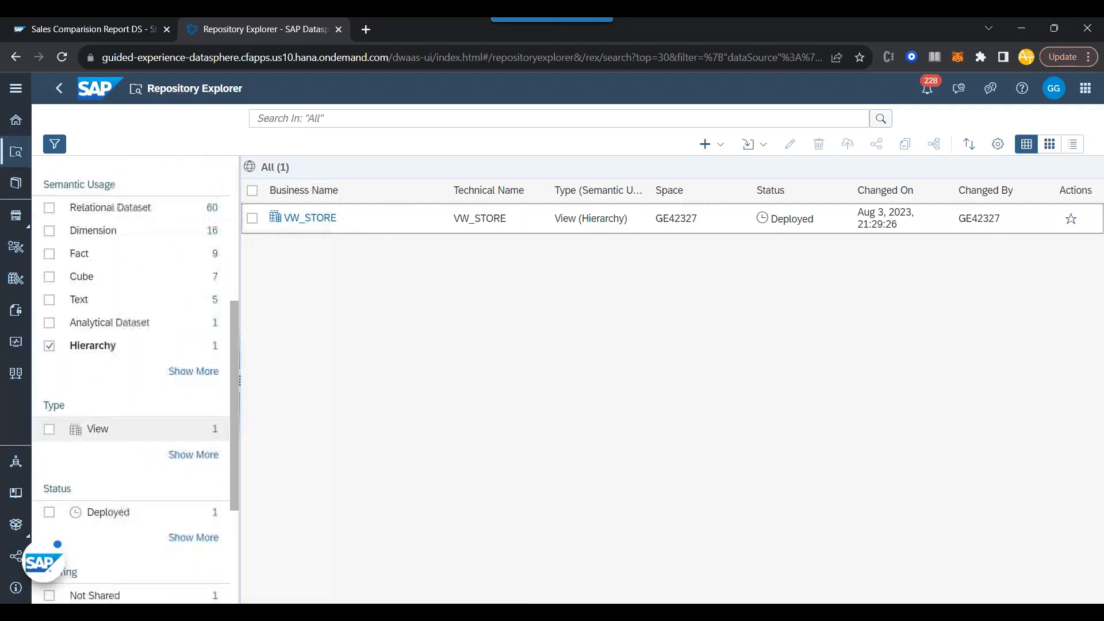
click(50, 356)
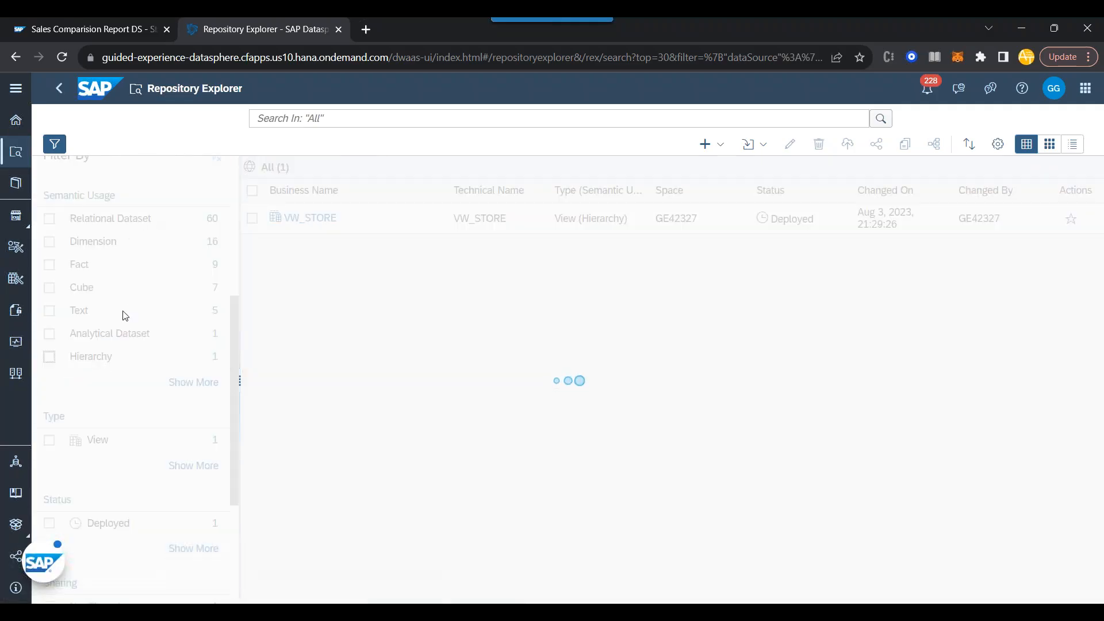
- Review the remaining repository filters and the object types available for creation
scroll(131, 345, down, 10)
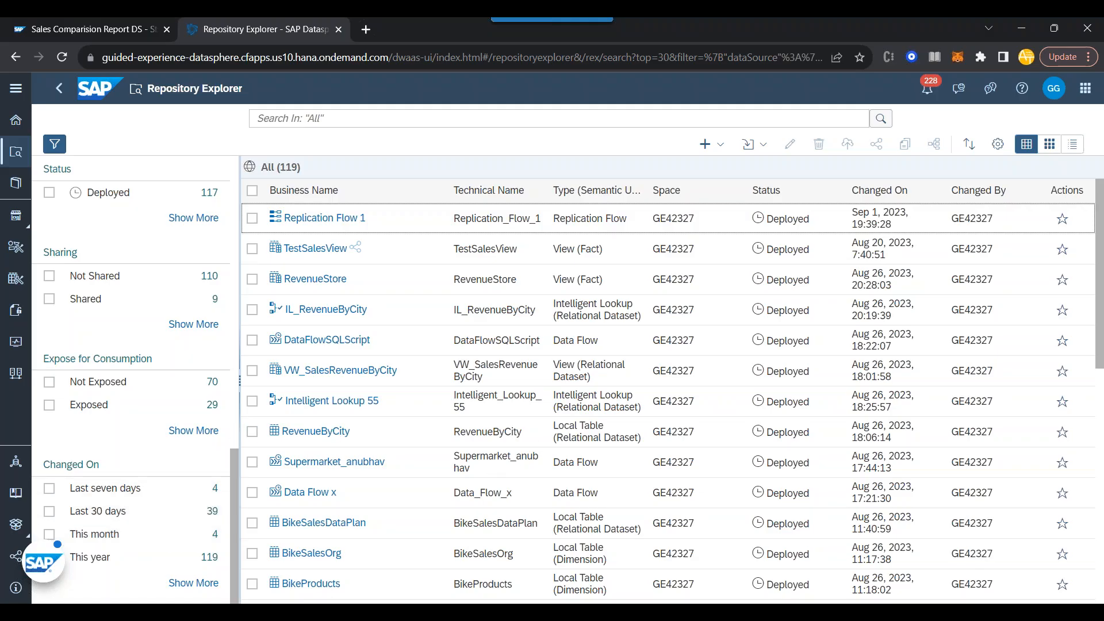
scroll(199, 406, up, 10)
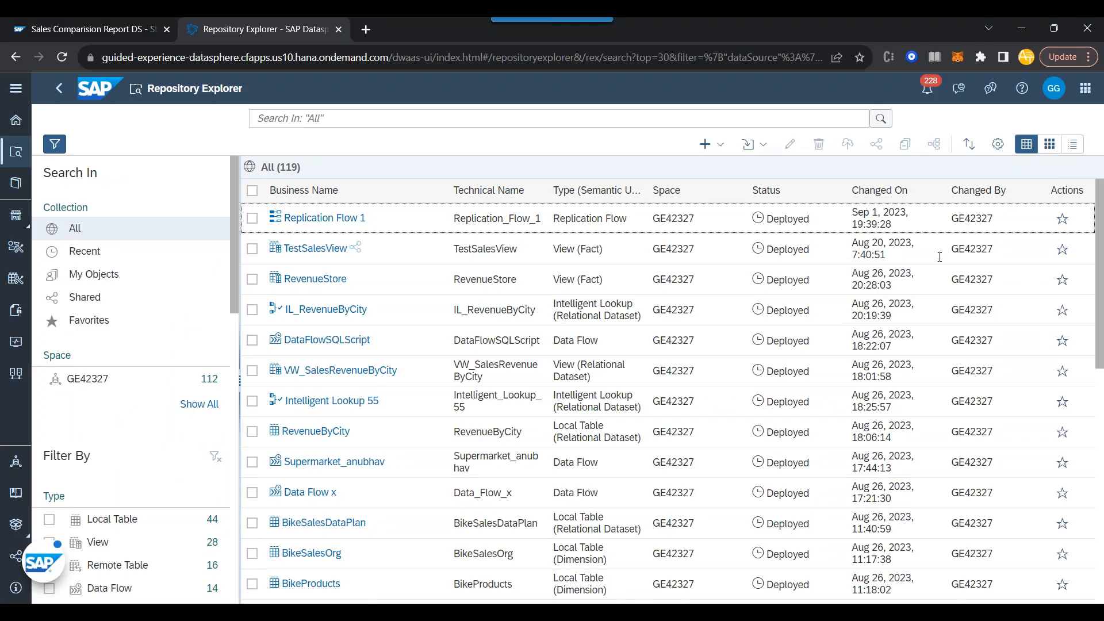
click(711, 143)
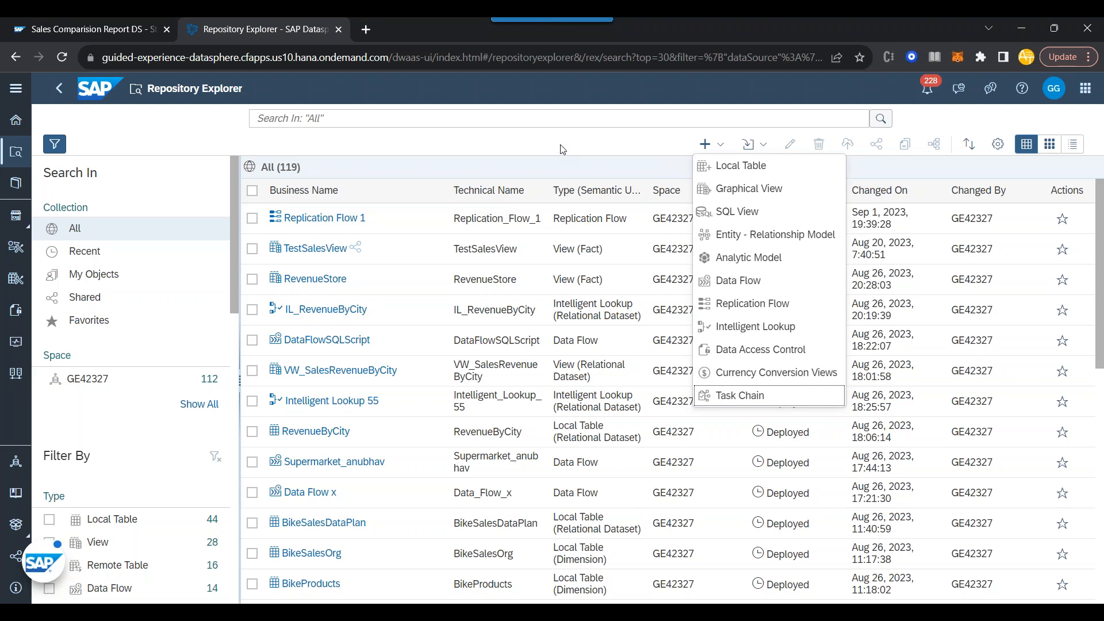
click(574, 156)
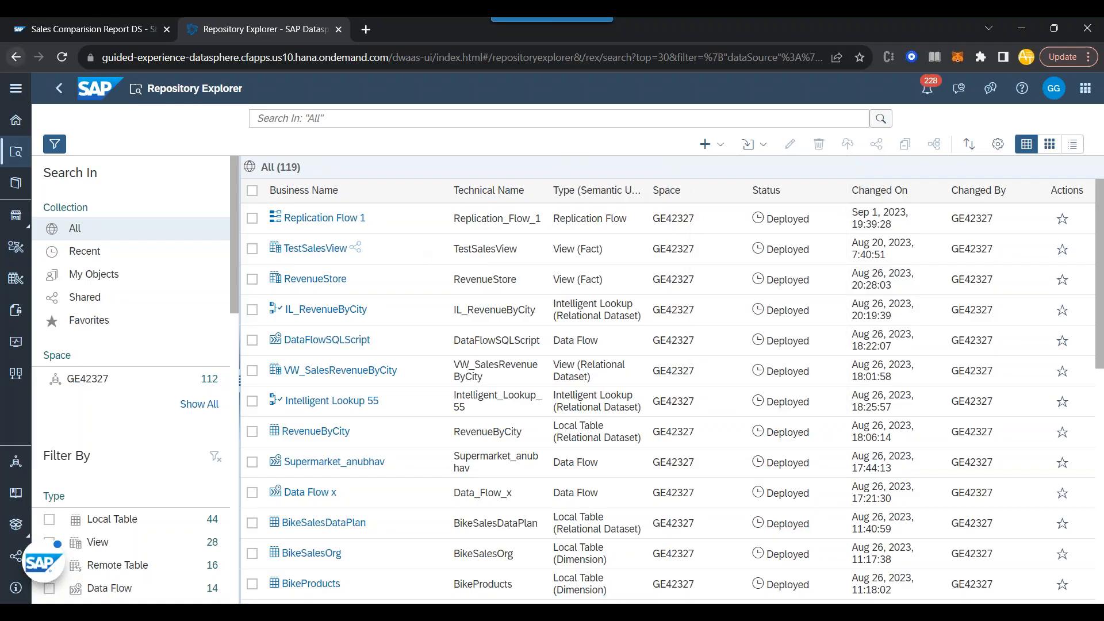
click(15, 88)
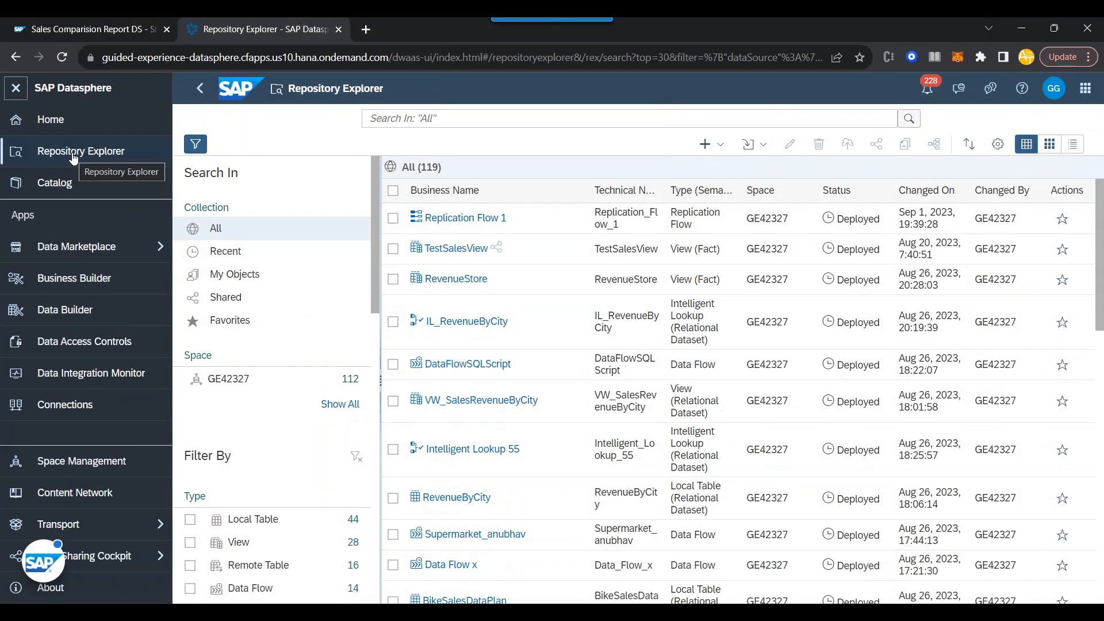
click(16, 88)
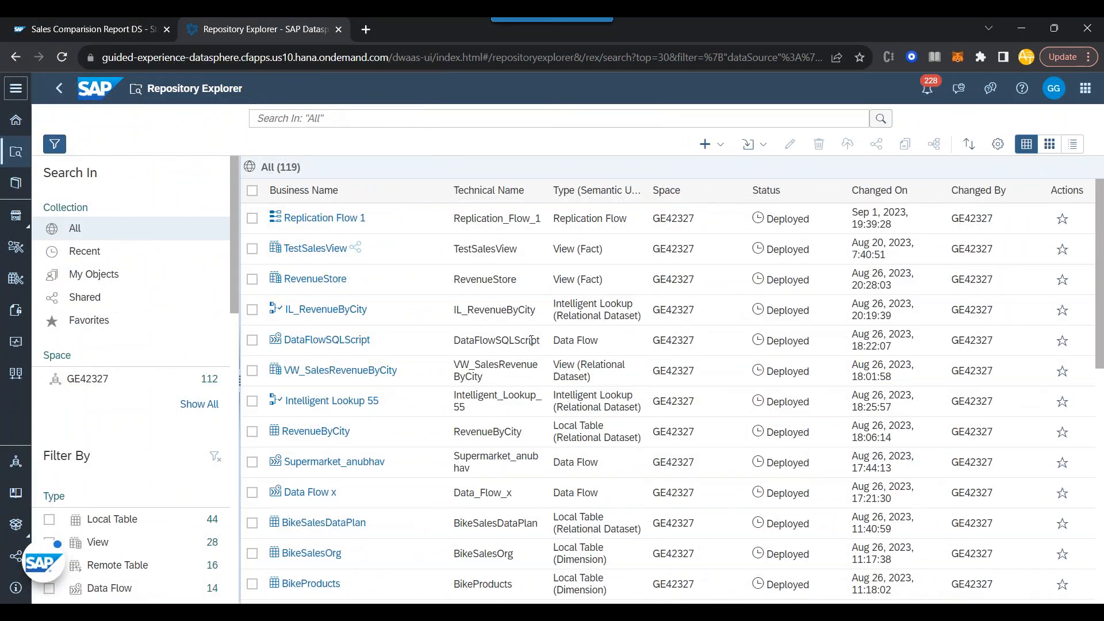
scroll(532, 340, down, 10)
scroll(531, 340, up, 10)
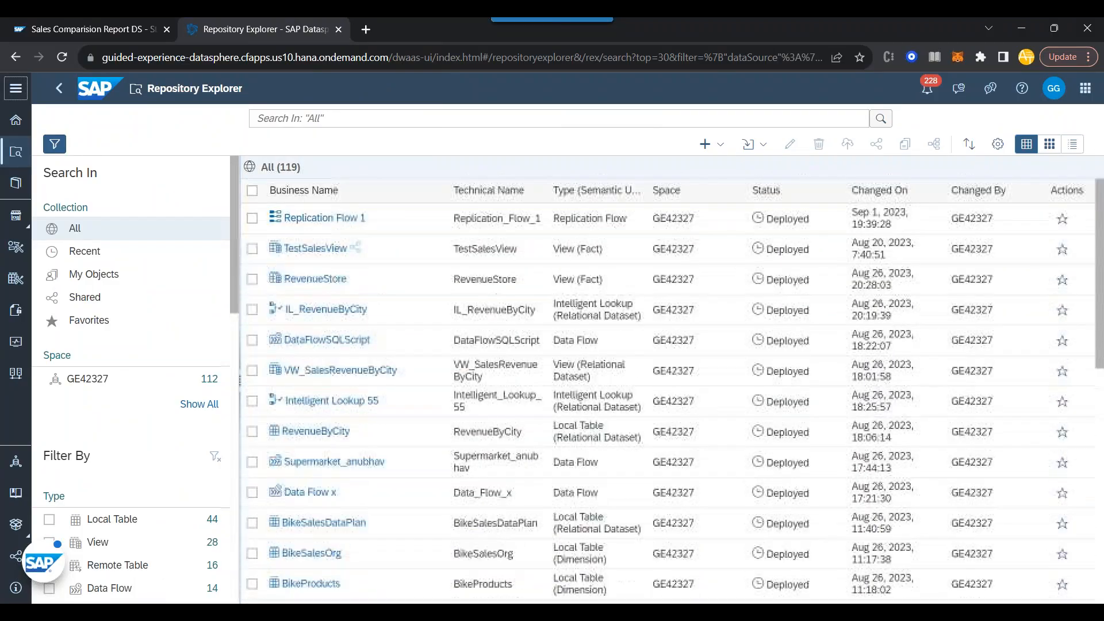
click(23, 98)
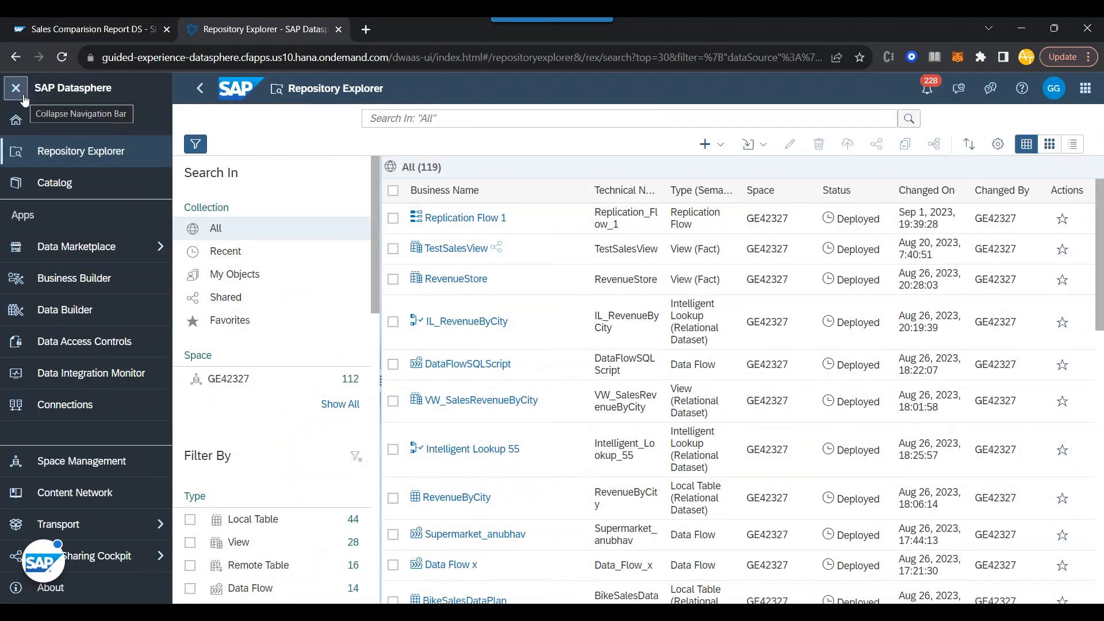
click(23, 99)
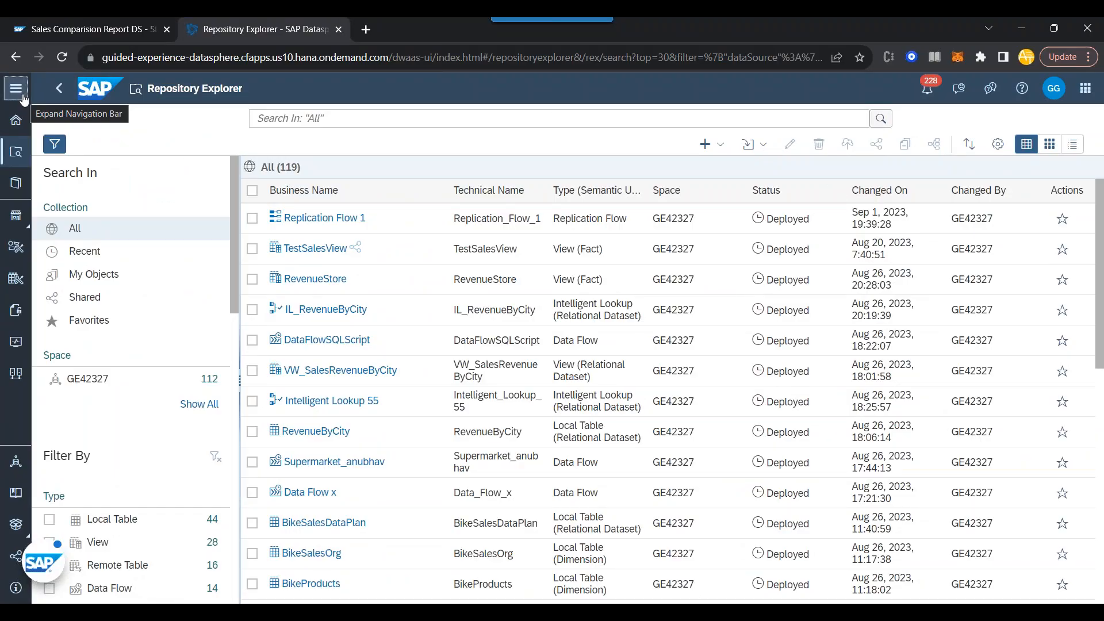
- Look at the TestSalesView model, return to the Repository Explorer, and open the view's Impact and Lineage Analysis
click(320, 252)
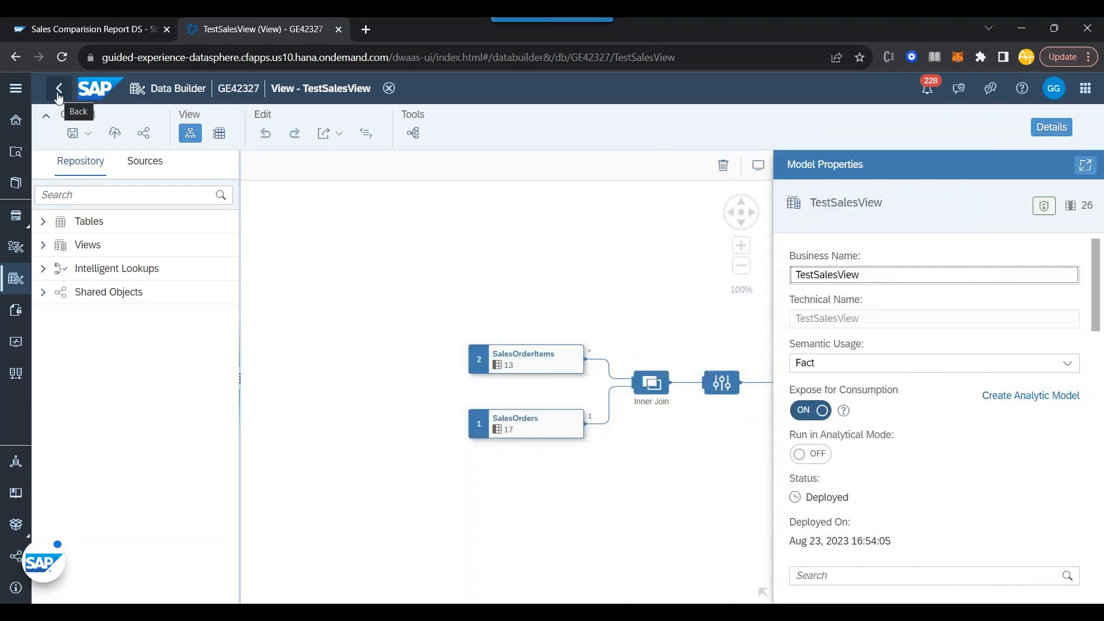
click(58, 94)
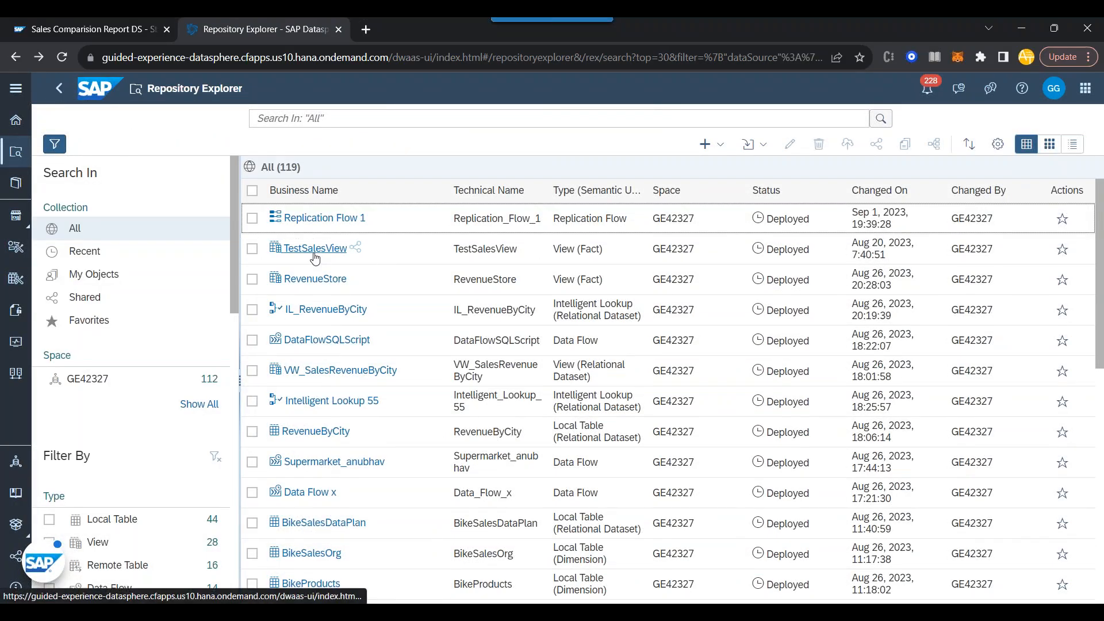
click(252, 248)
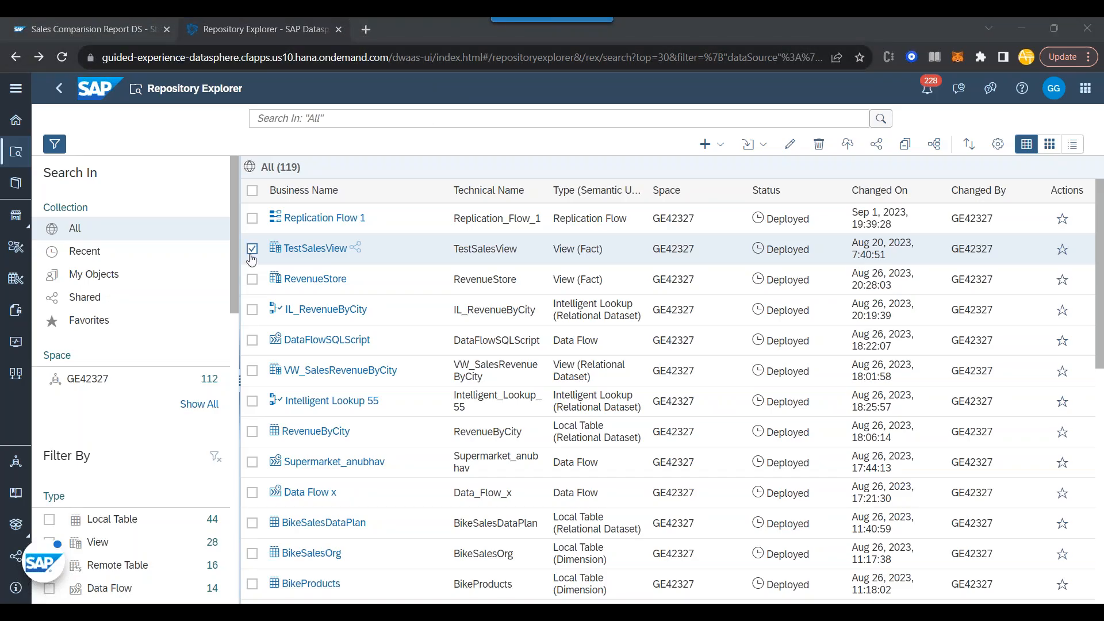
click(942, 150)
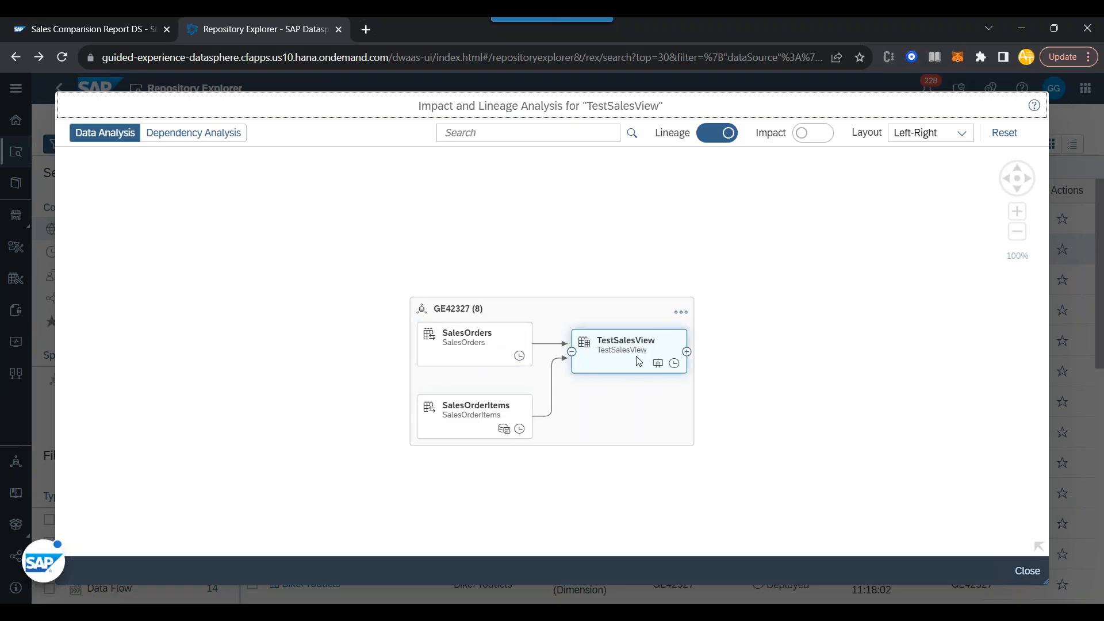
- Examine the TestSalesView data analysis with Impact shown alongside Lineage, comparing it with the lineage-only diagram
click(814, 136)
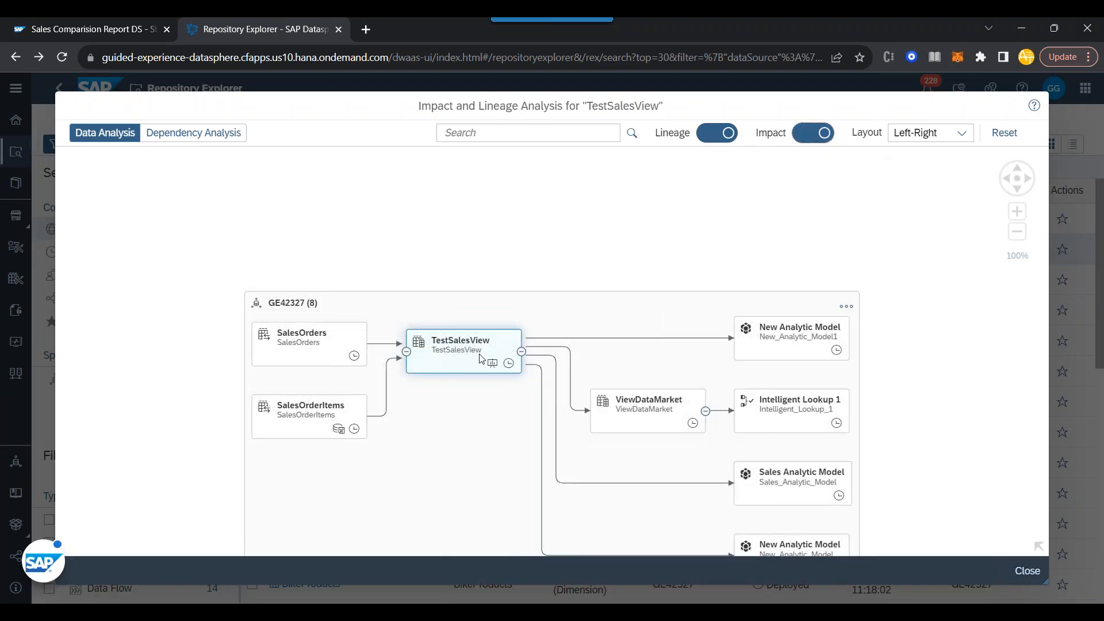
scroll(683, 312, down, 3)
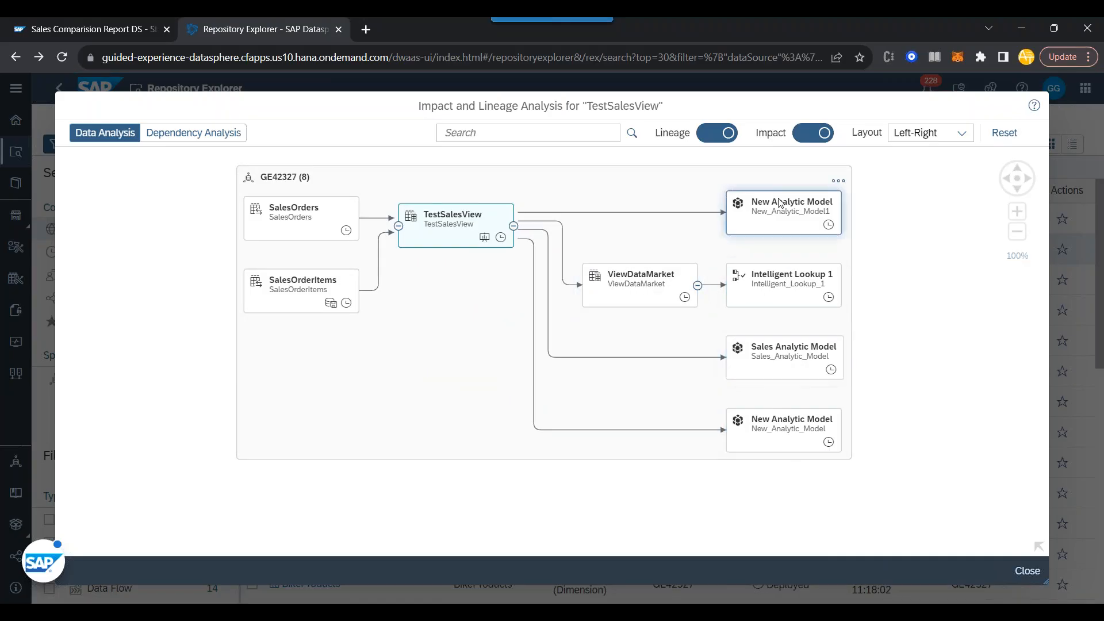
click(819, 134)
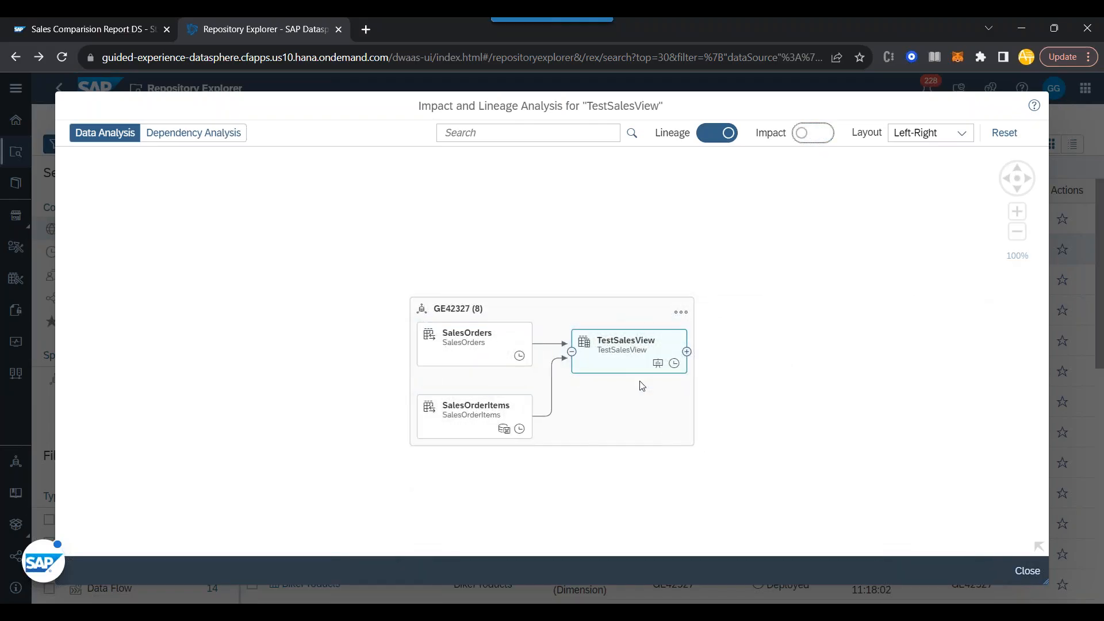
click(810, 135)
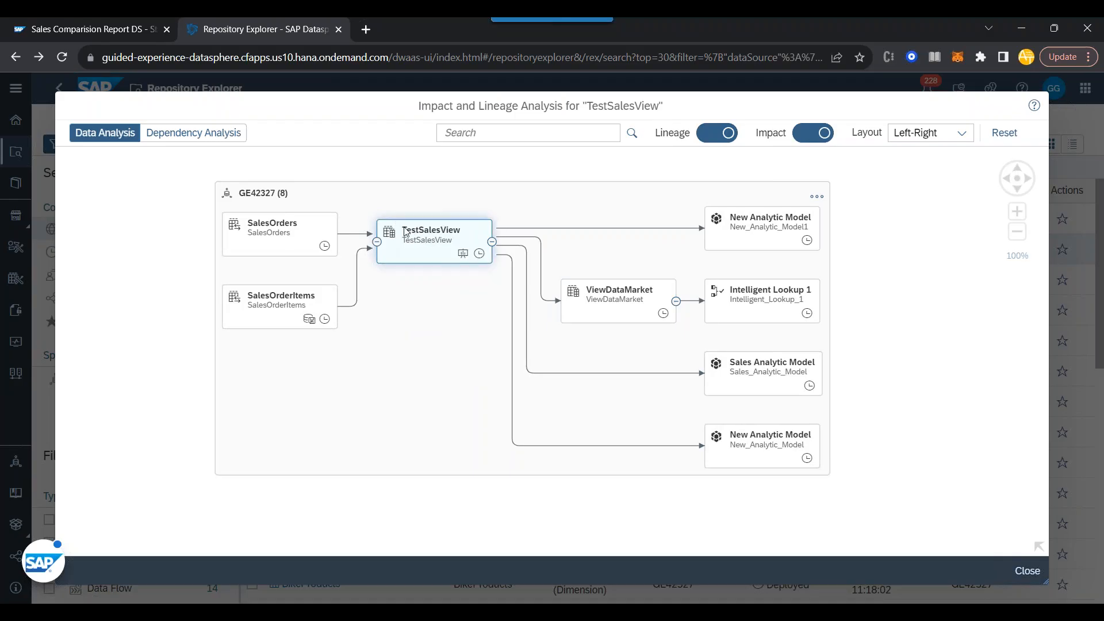
- Examine the Dependency Analysis of TestSalesView, return to Data Analysis, and close the impact and lineage window
click(200, 134)
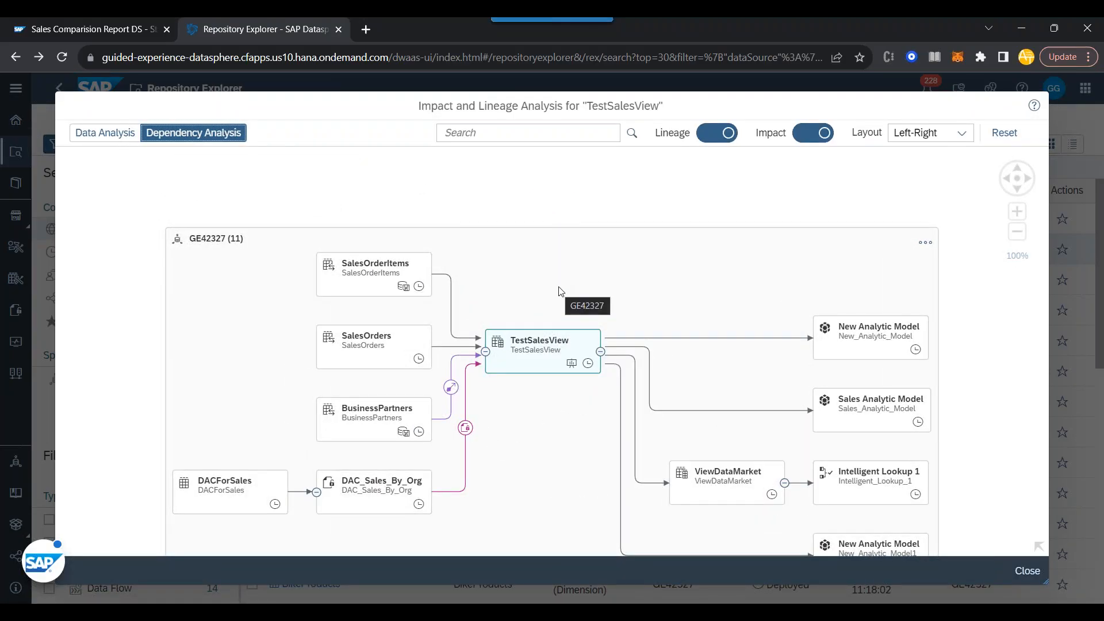
drag(555, 249, 549, 182)
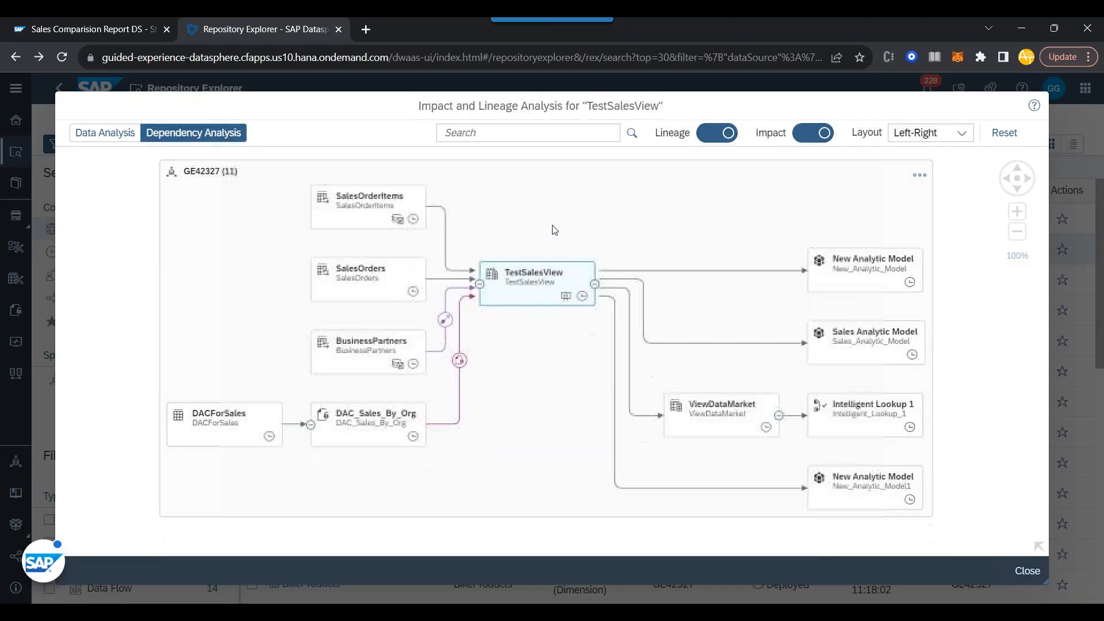
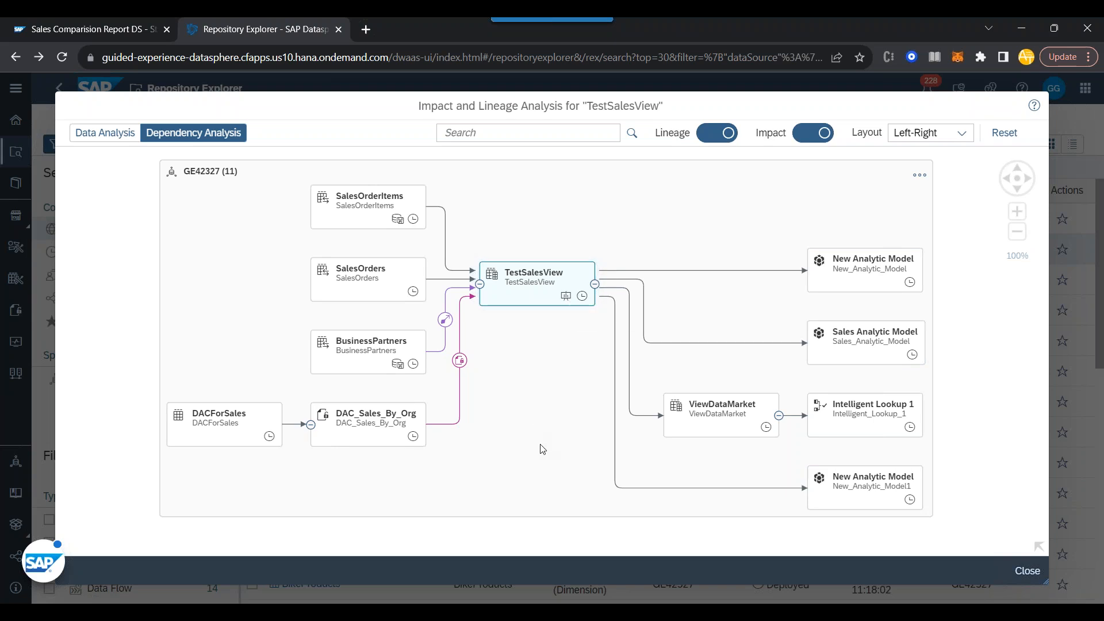
click(112, 136)
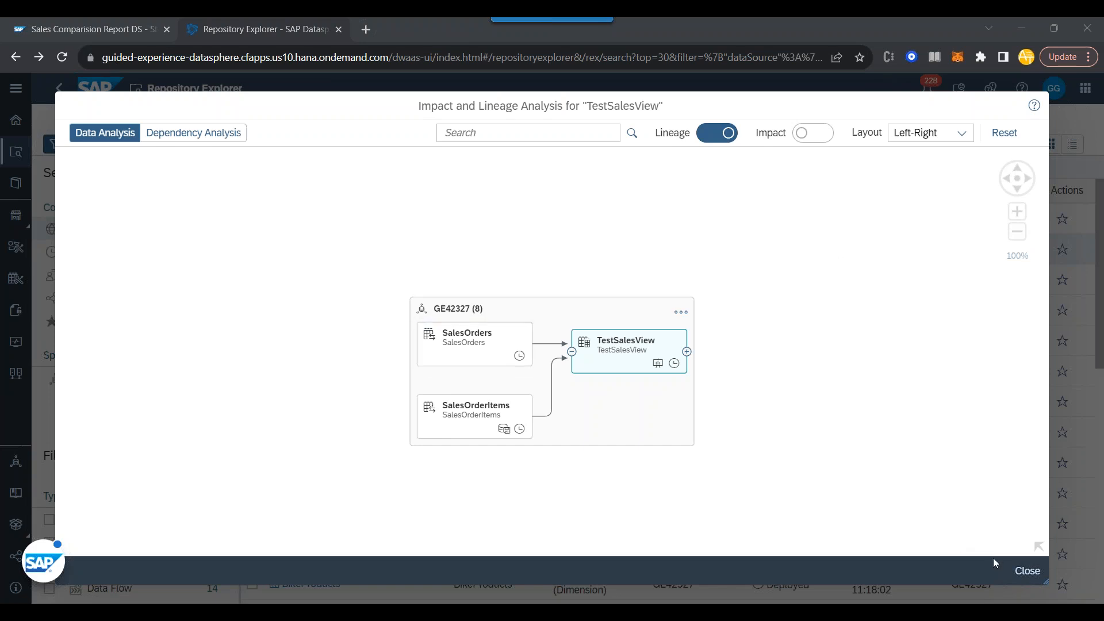
click(1027, 571)
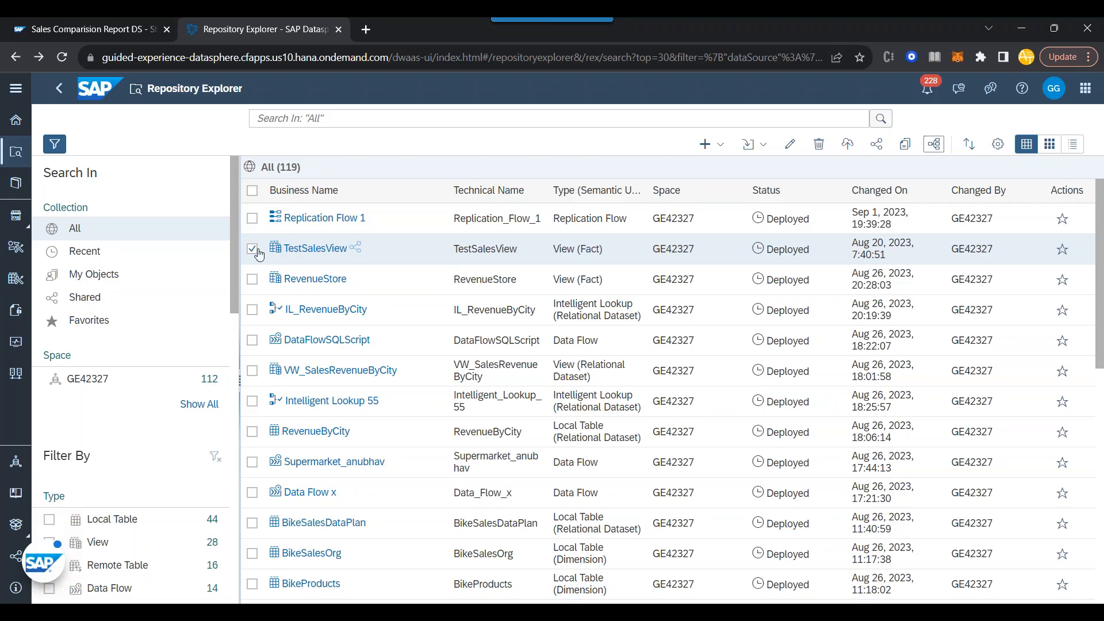
- Pick spaces GE30517, GE33028, GE33288 and GE33456 as sharing targets for TestSalesView, and close the dialog without sharing
click(877, 144)
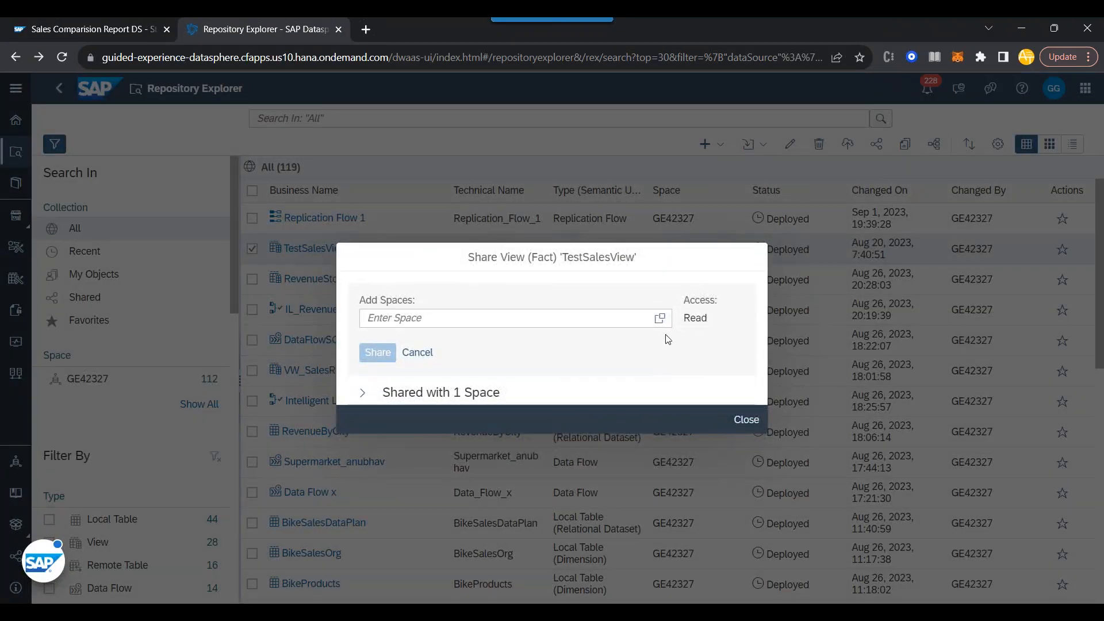
click(661, 321)
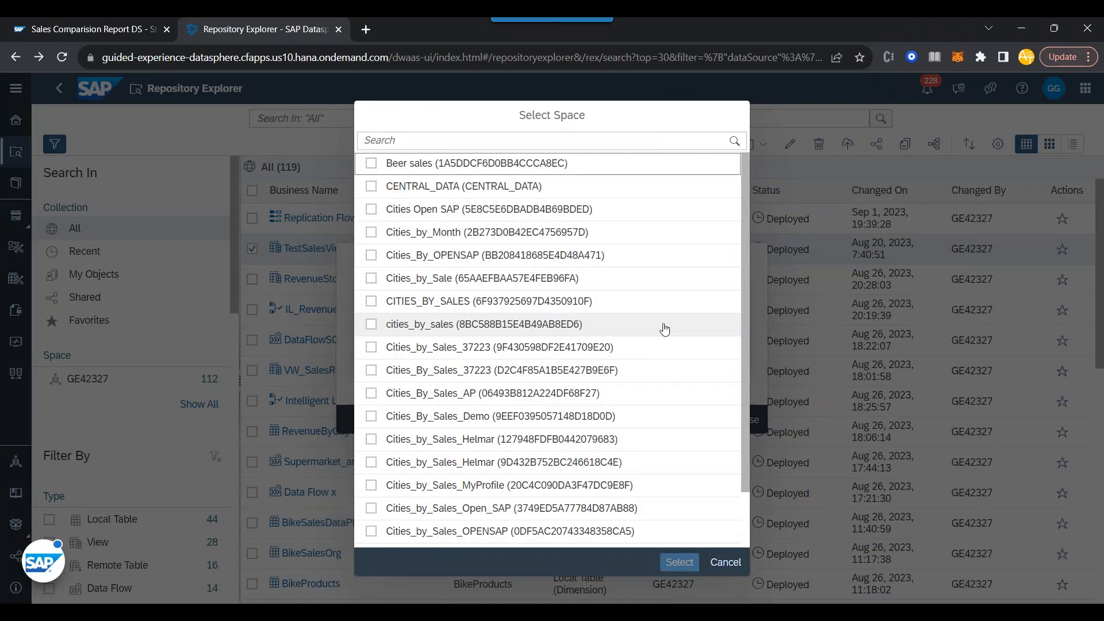
scroll(665, 329, down, 15)
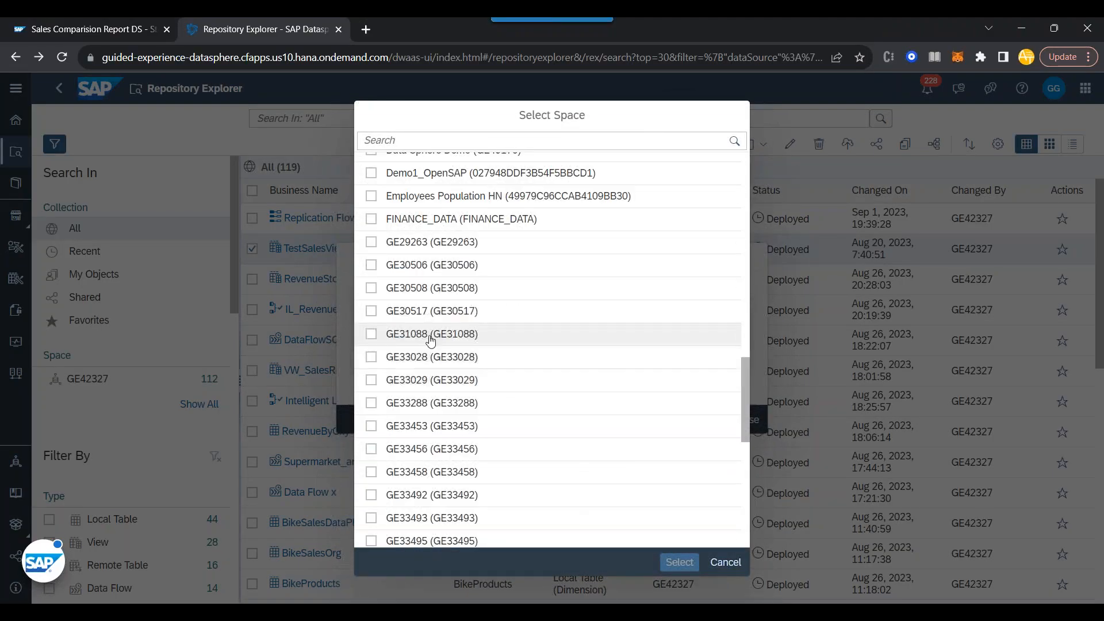
click(371, 310)
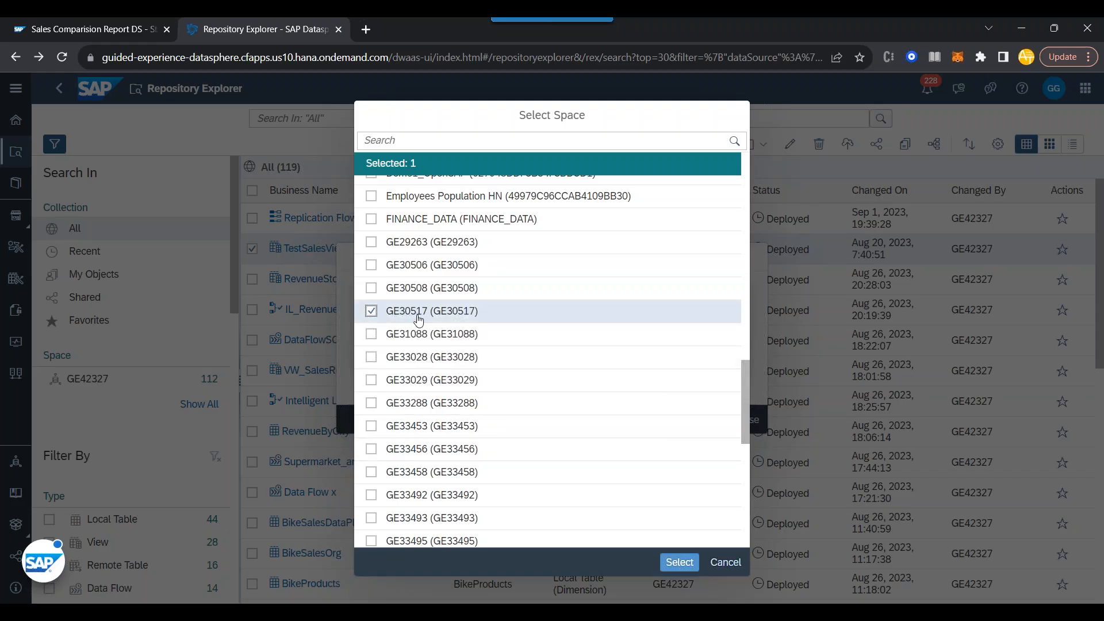
click(371, 356)
click(371, 403)
click(371, 448)
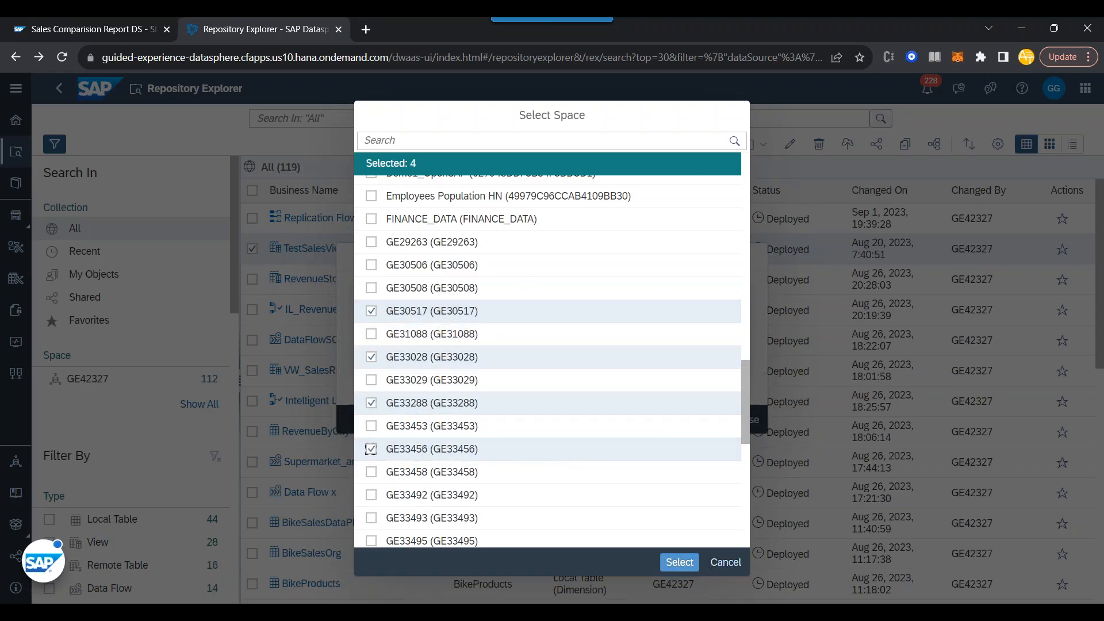
click(679, 564)
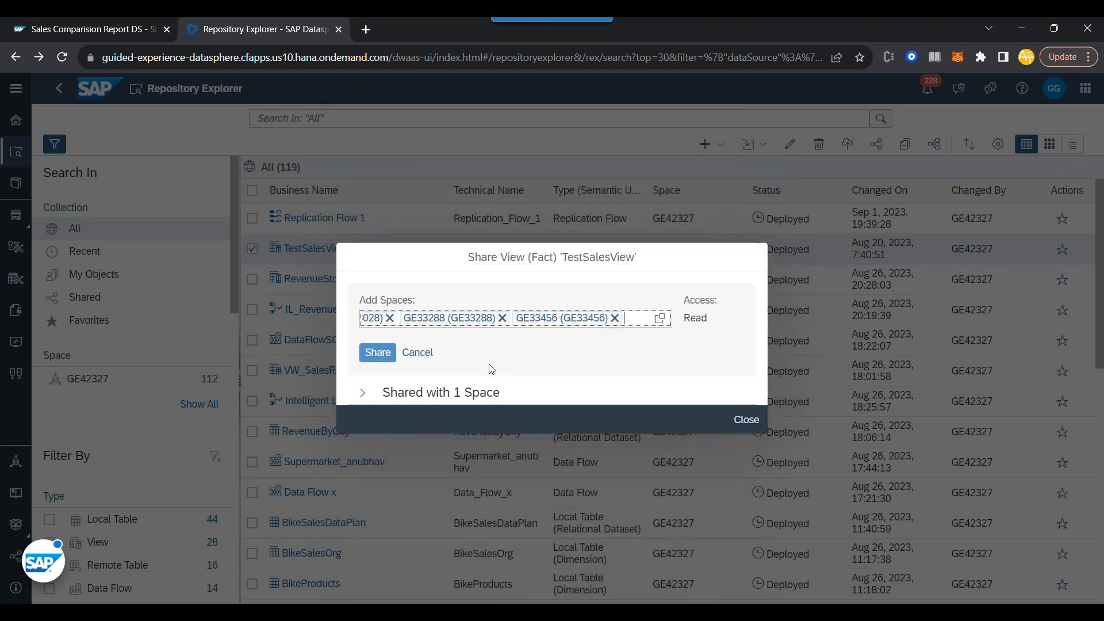
key(XF86AudioRaiseVolume)
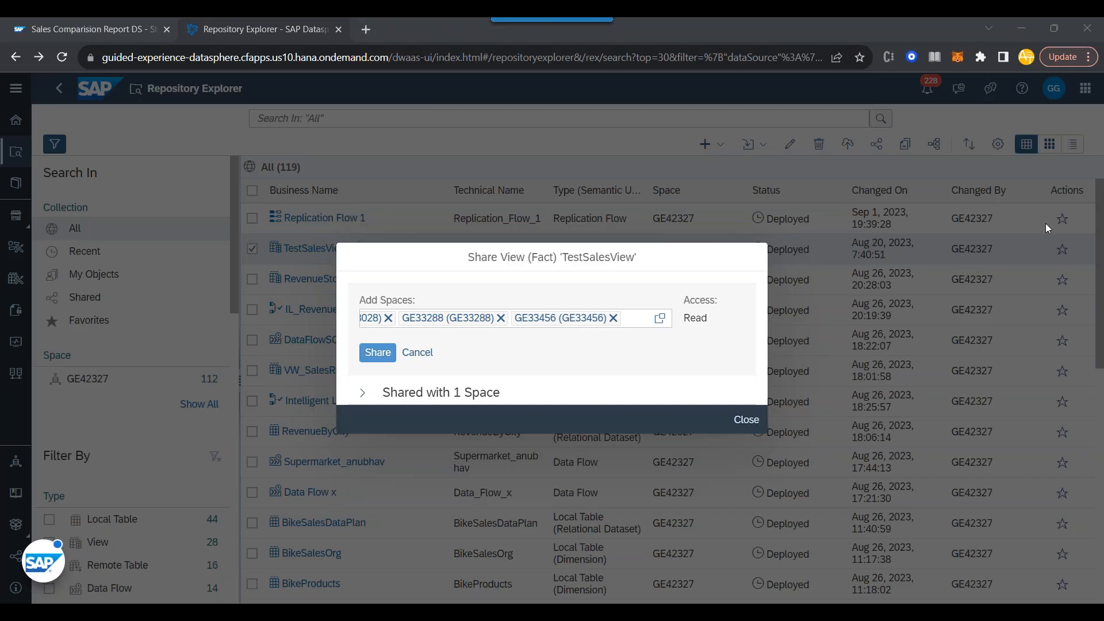
key(XF86AudioMute)
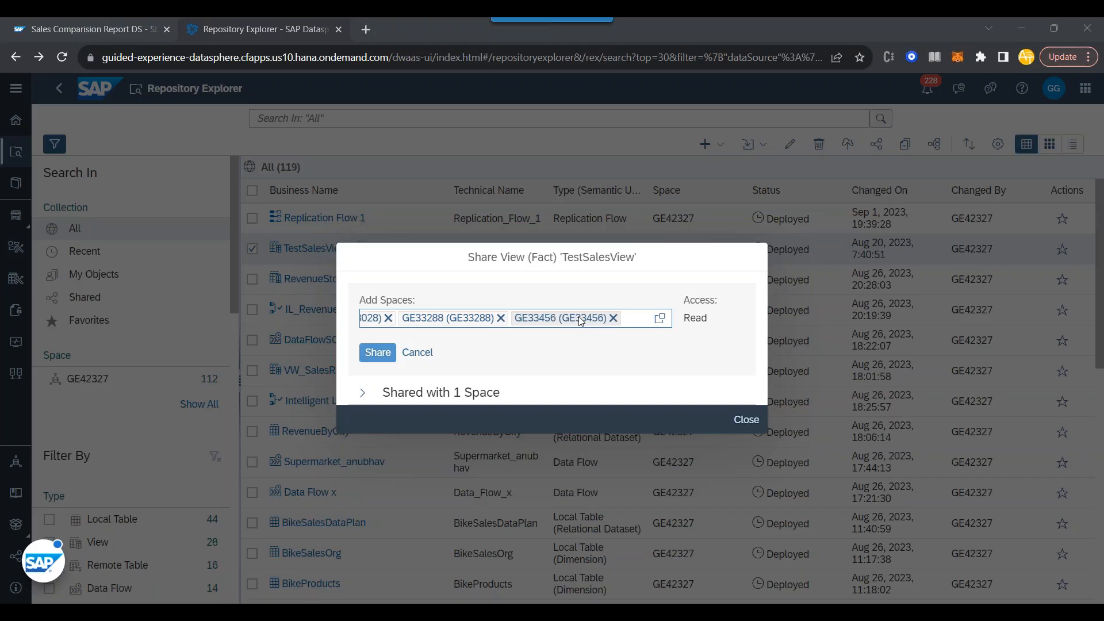
click(743, 419)
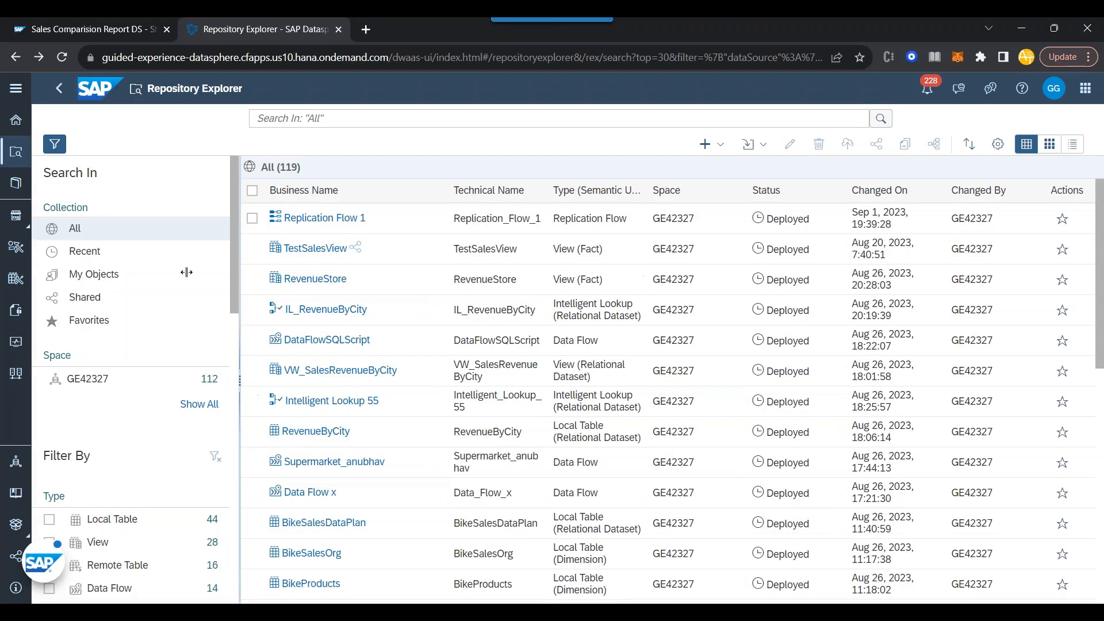
- Go to Space Management, review the GE42327 space's name and member count, and open that space for editing
click(22, 98)
click(96, 462)
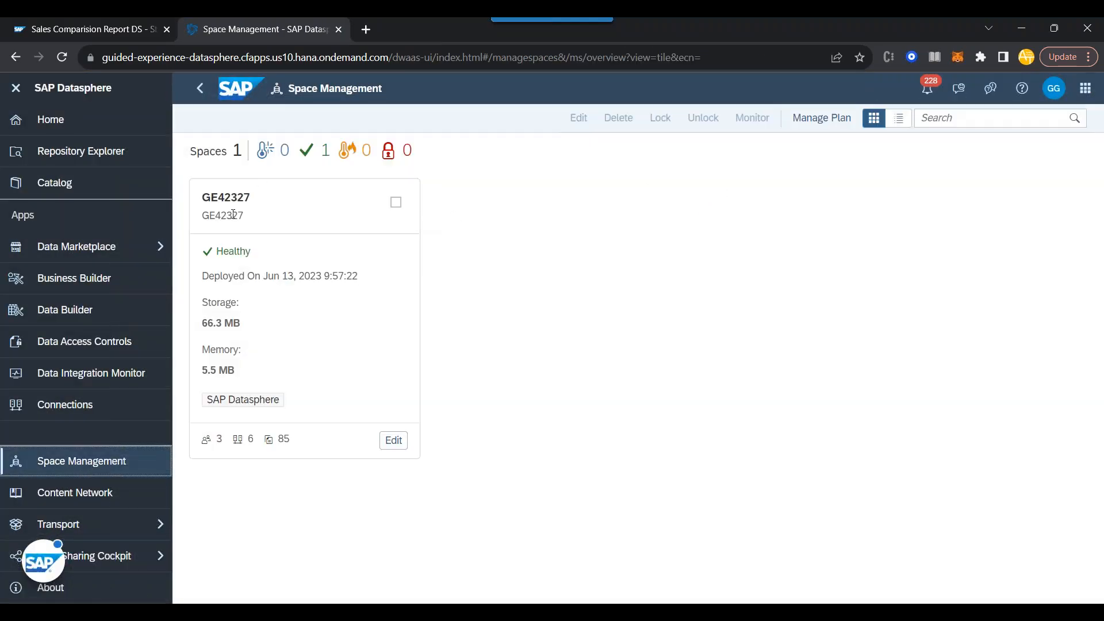
double_click(204, 199)
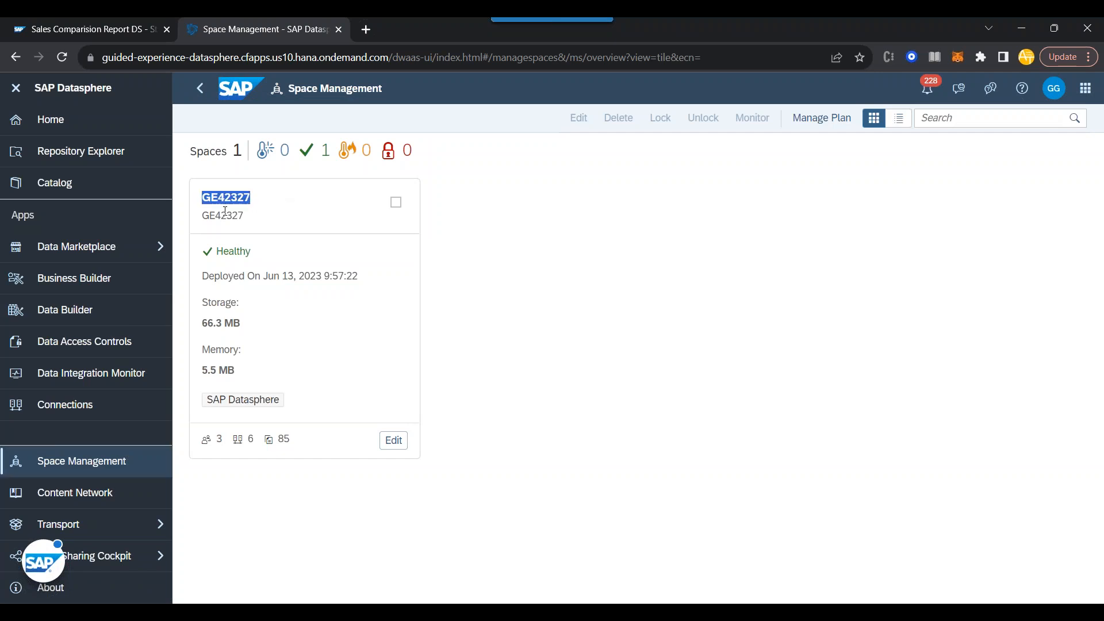
double_click(220, 439)
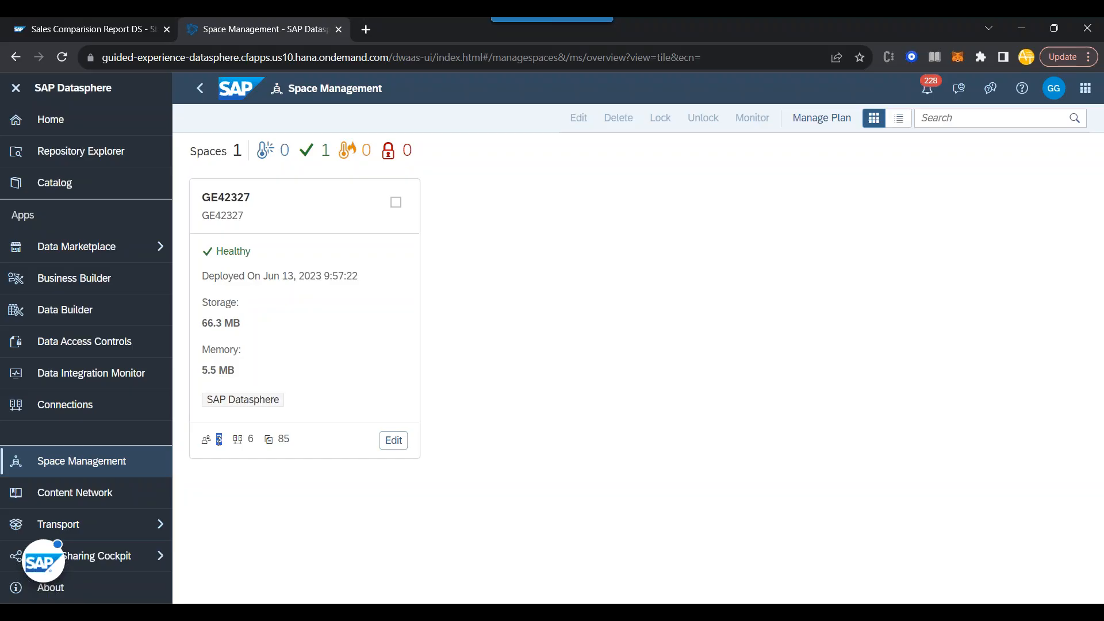
drag(204, 198, 260, 206)
drag(203, 197, 259, 205)
drag(227, 445, 207, 443)
click(394, 441)
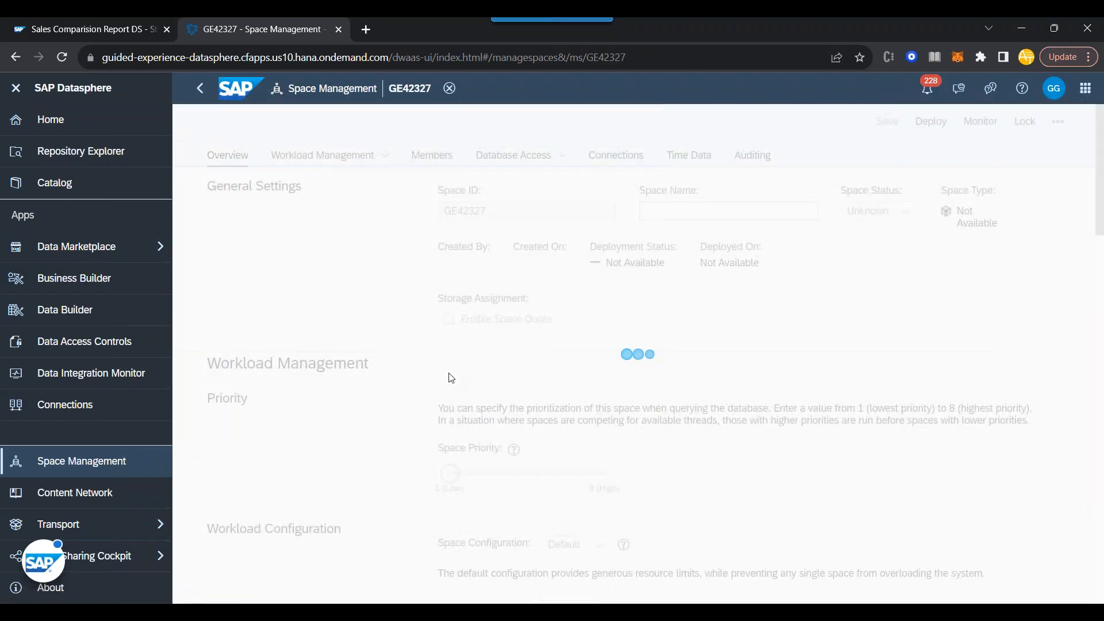
- Review the GE42327 space's members, select nine users in the Add Members dialog, and close it without adding them
click(431, 154)
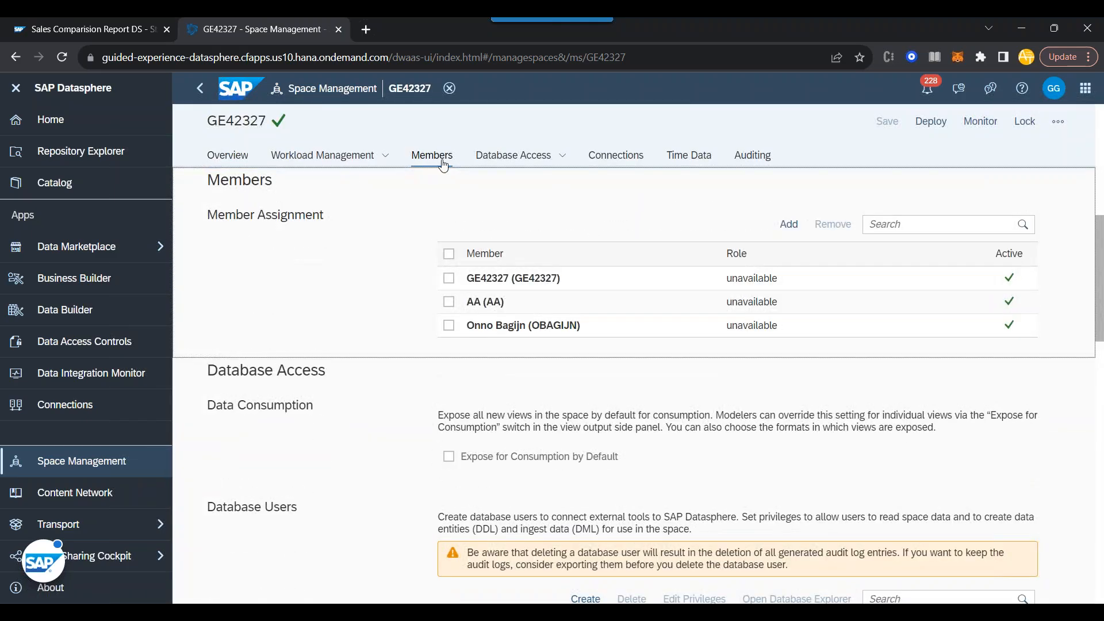
click(788, 226)
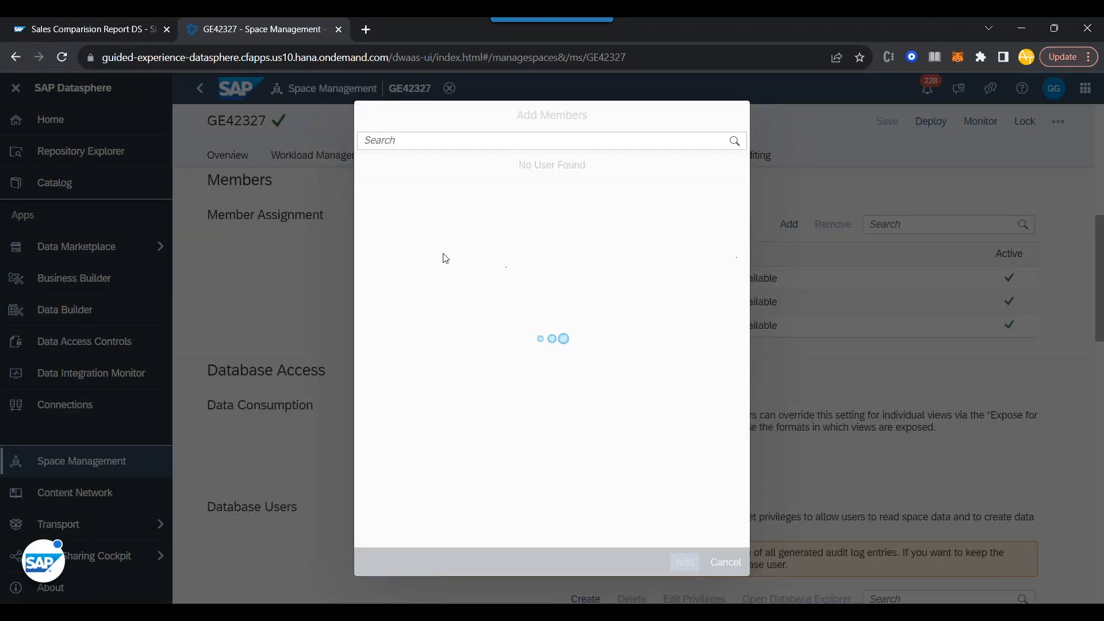
click(372, 213)
click(372, 277)
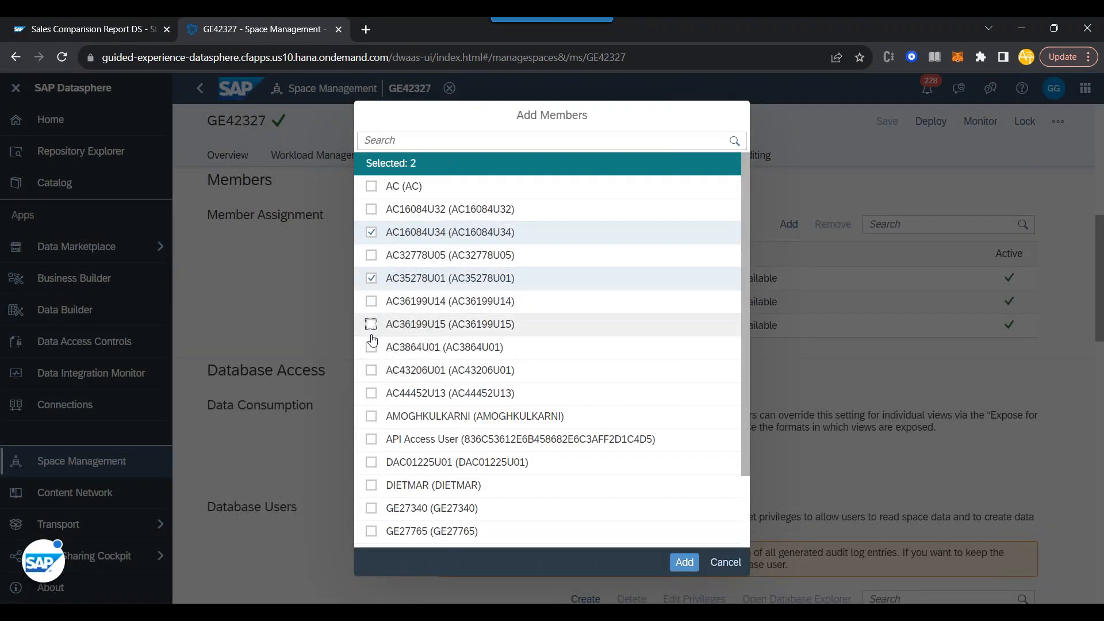
click(371, 324)
click(371, 393)
click(372, 439)
scroll(375, 468, down, 2)
click(371, 443)
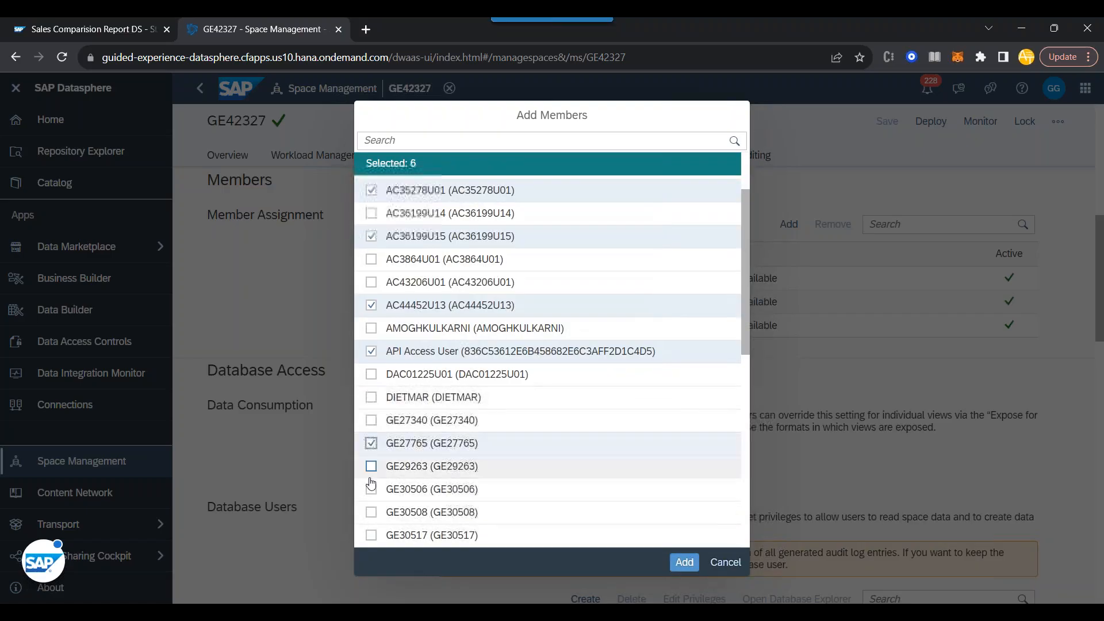
click(372, 489)
click(372, 512)
click(372, 468)
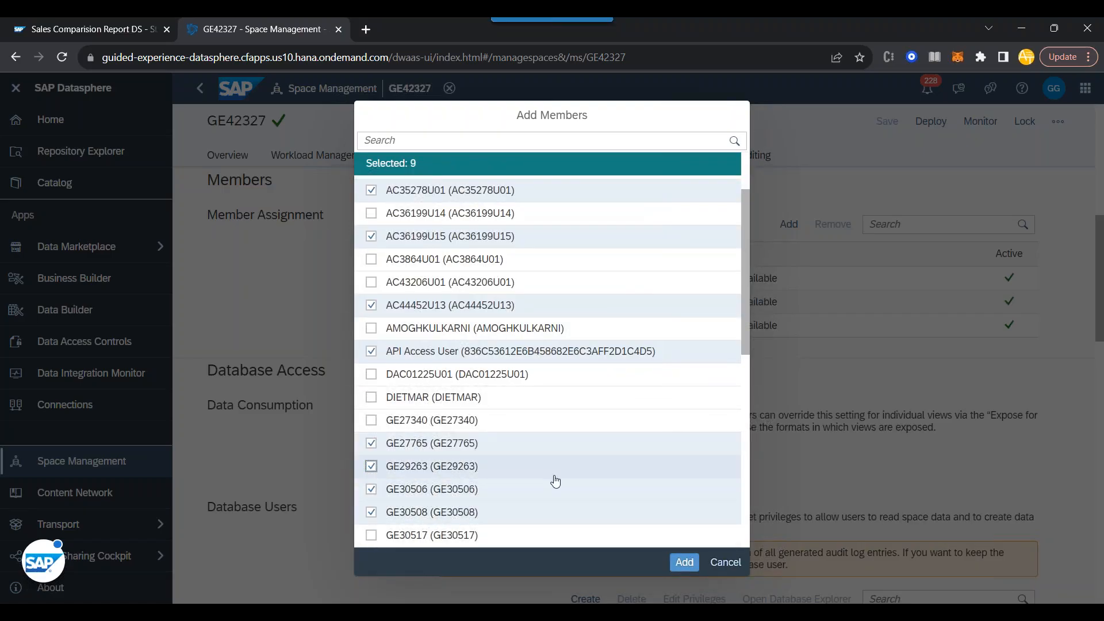
click(724, 562)
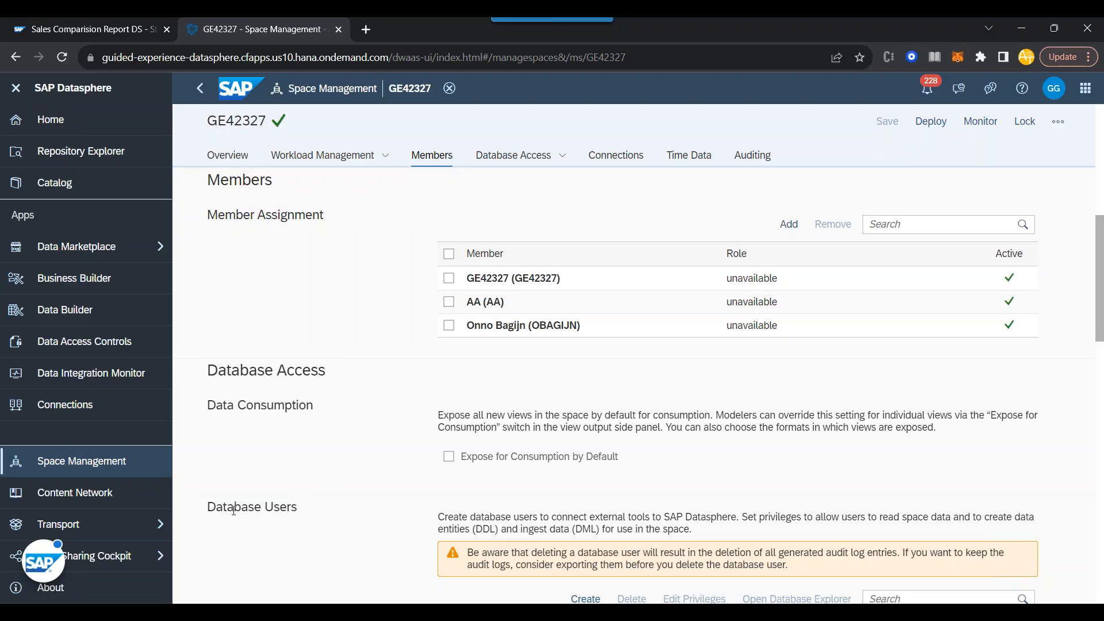
- Go to the Transport export area and open the My Content folder created on Jul 20, 2023 12:53
click(147, 535)
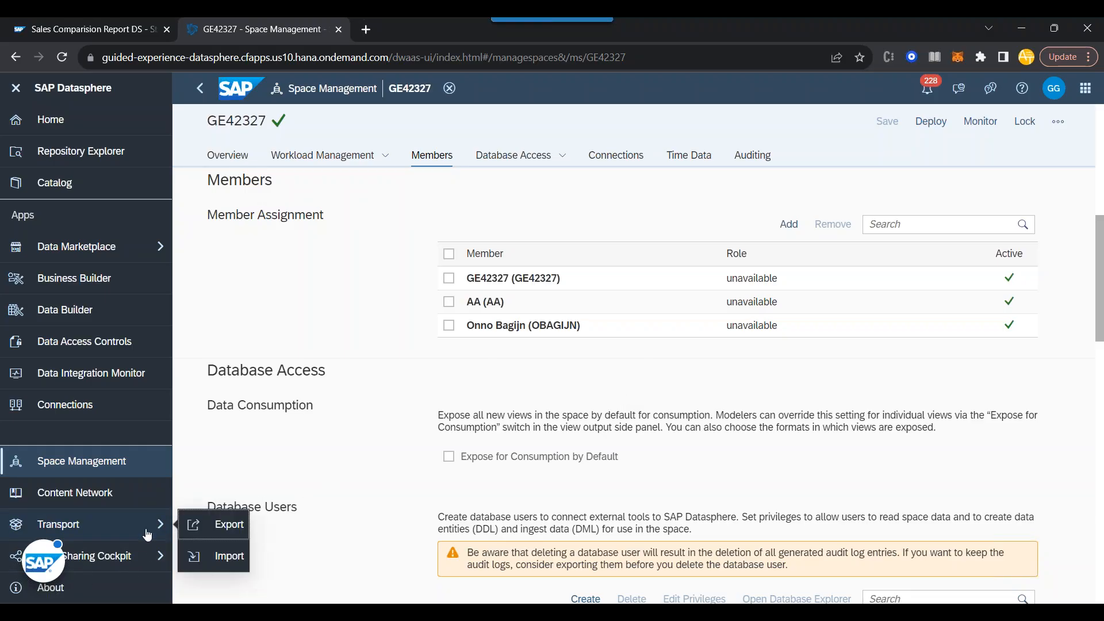
click(216, 526)
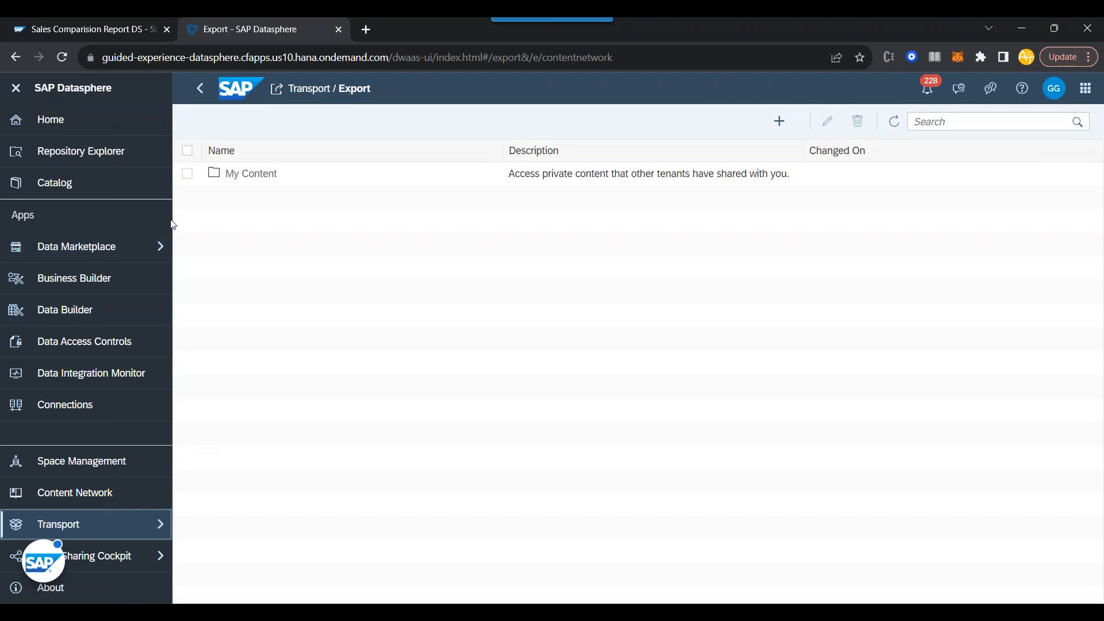
click(248, 176)
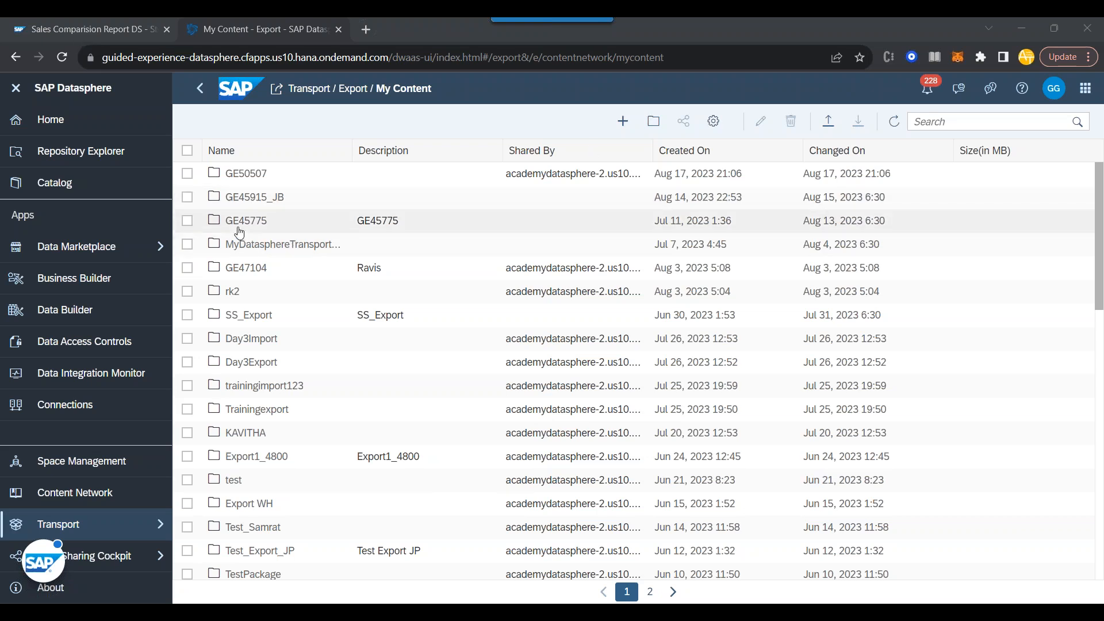
click(246, 432)
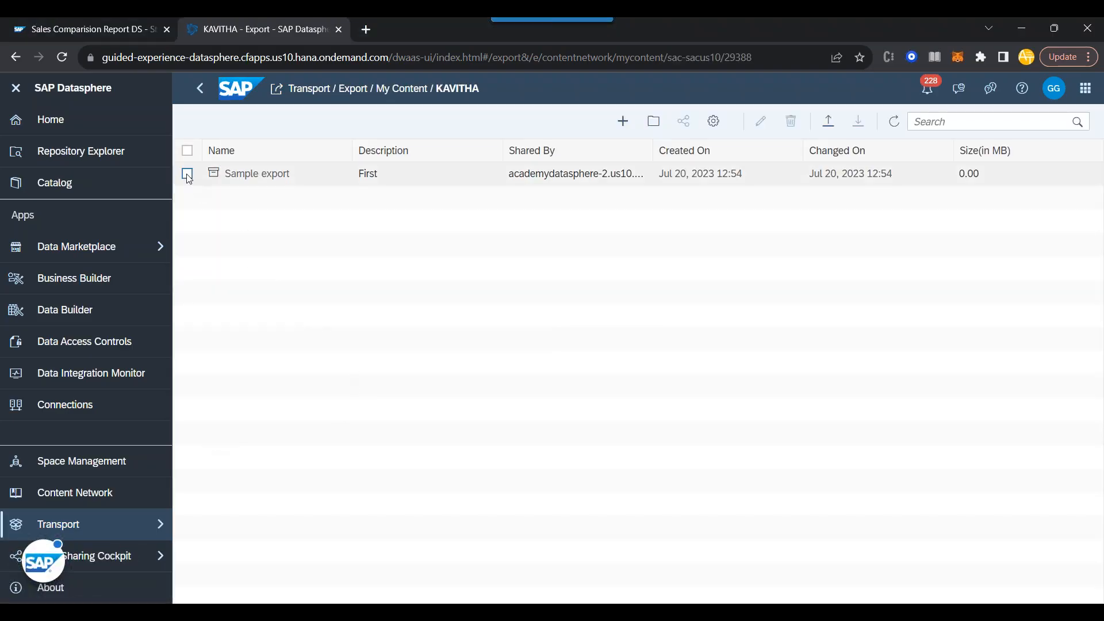
- Review the package overview of Sample export, close it, and leave the package deselected
click(187, 173)
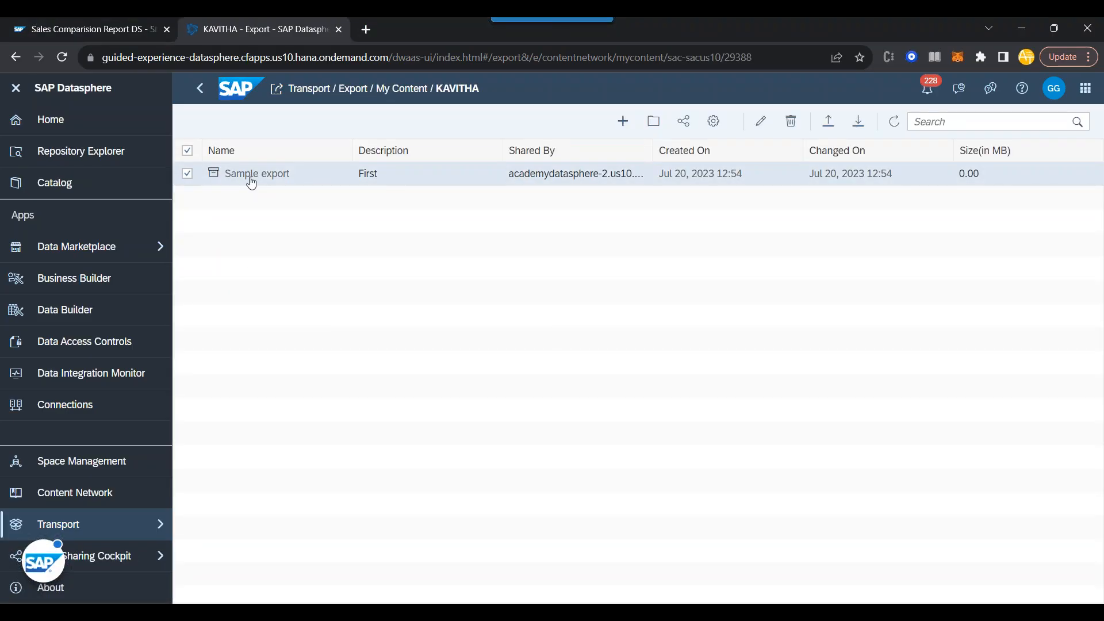
click(251, 175)
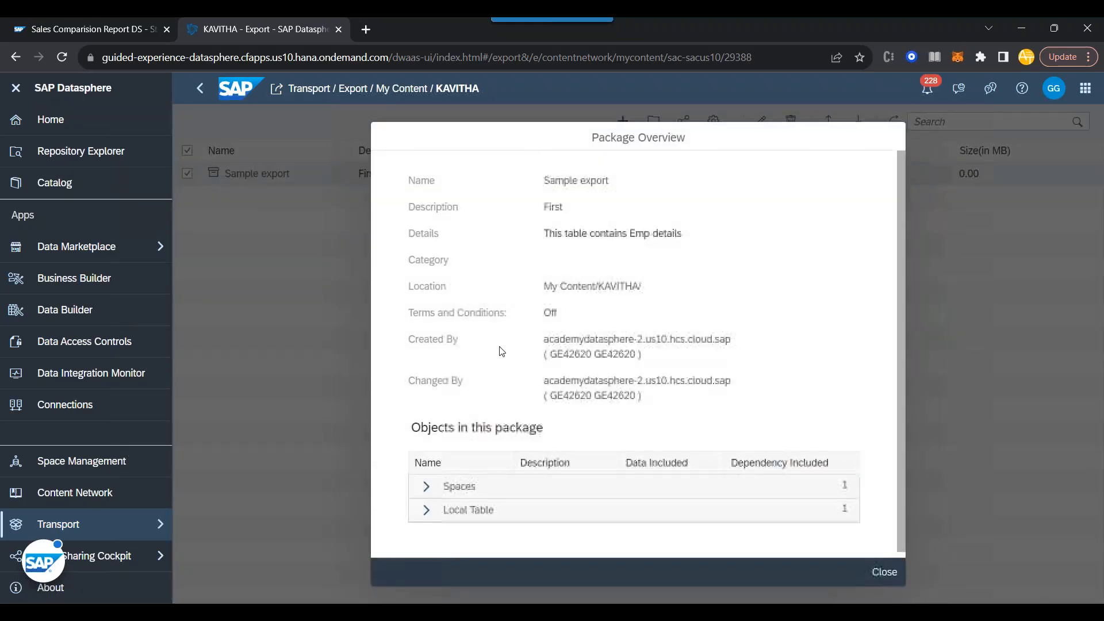
click(884, 571)
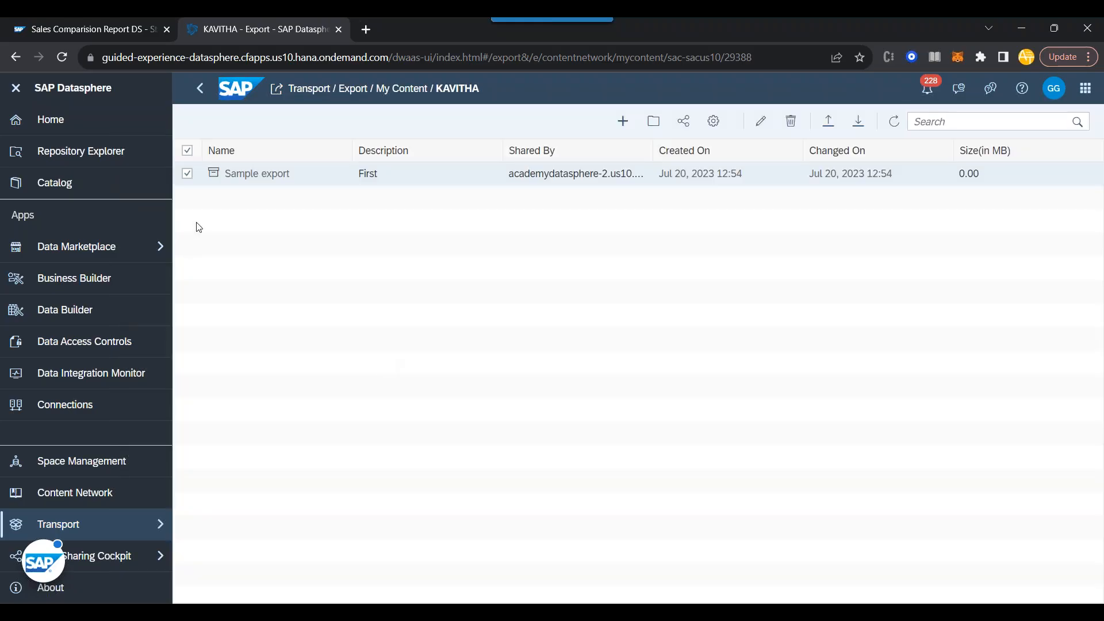
click(188, 174)
- Start a new export package in the current folder
click(623, 120)
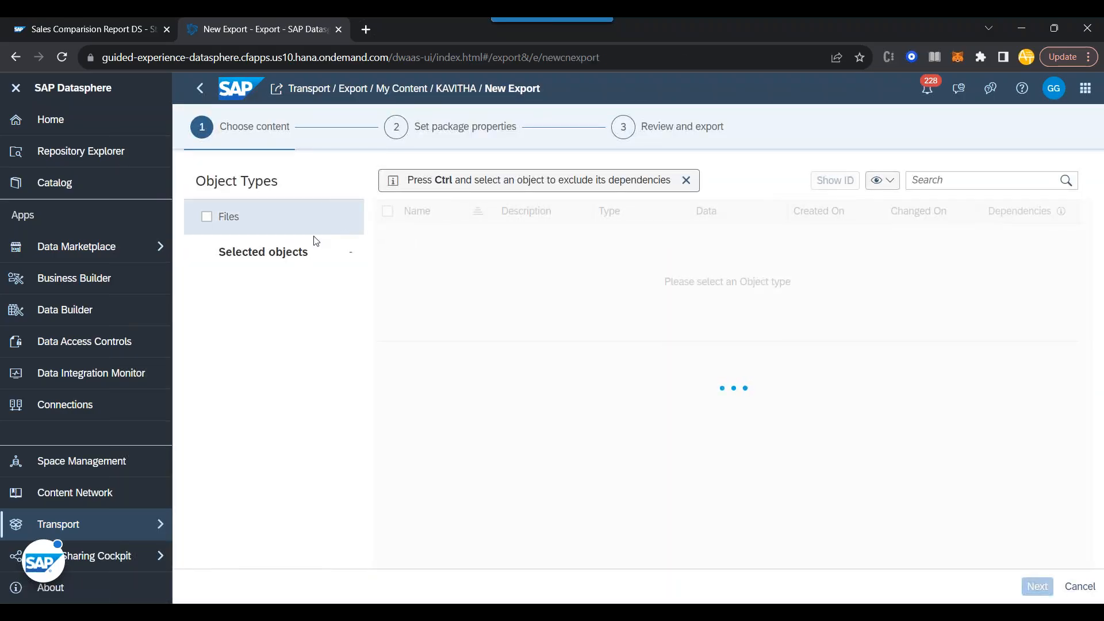
- Expand the space's contents, widen the Name column, and select the AM_Store and AM_WALLMART_DS analytic models for export
click(413, 235)
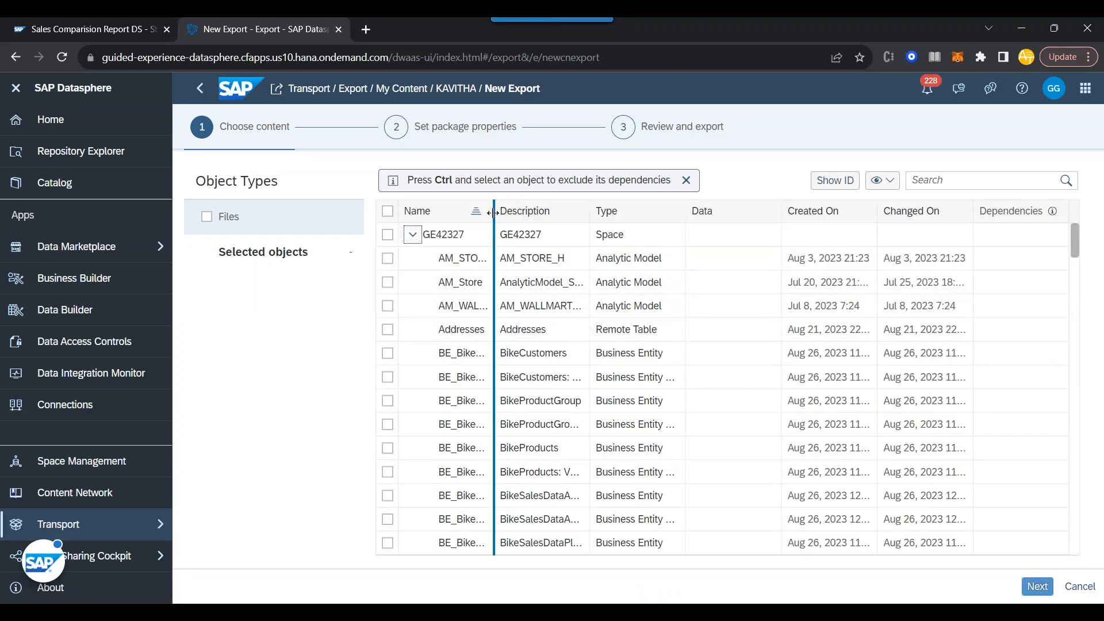
drag(493, 211, 521, 210)
double_click(521, 395)
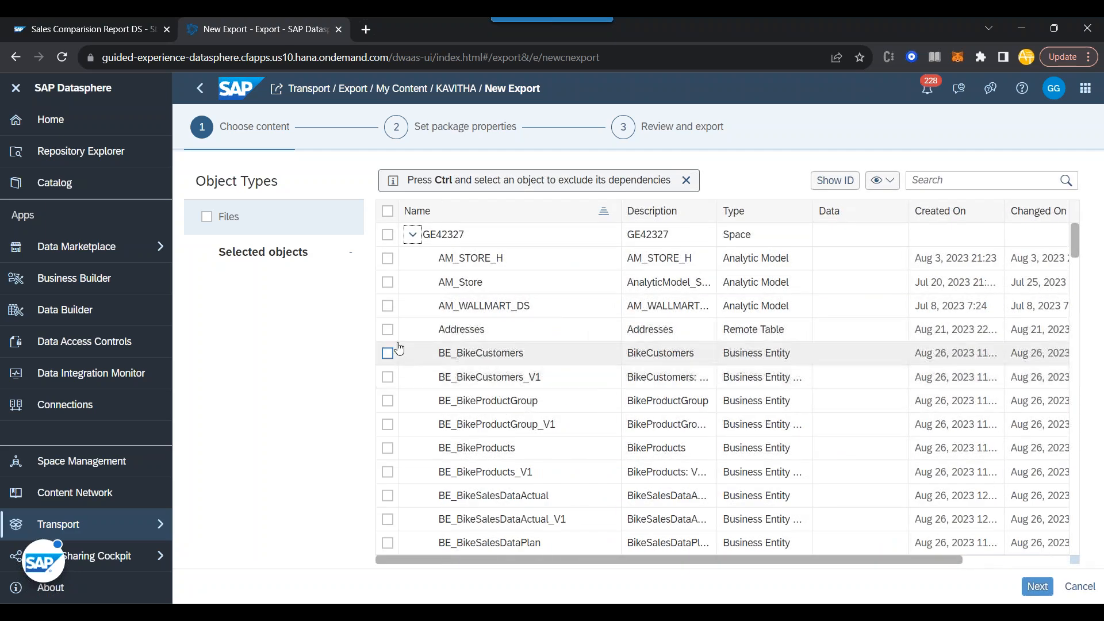
click(387, 282)
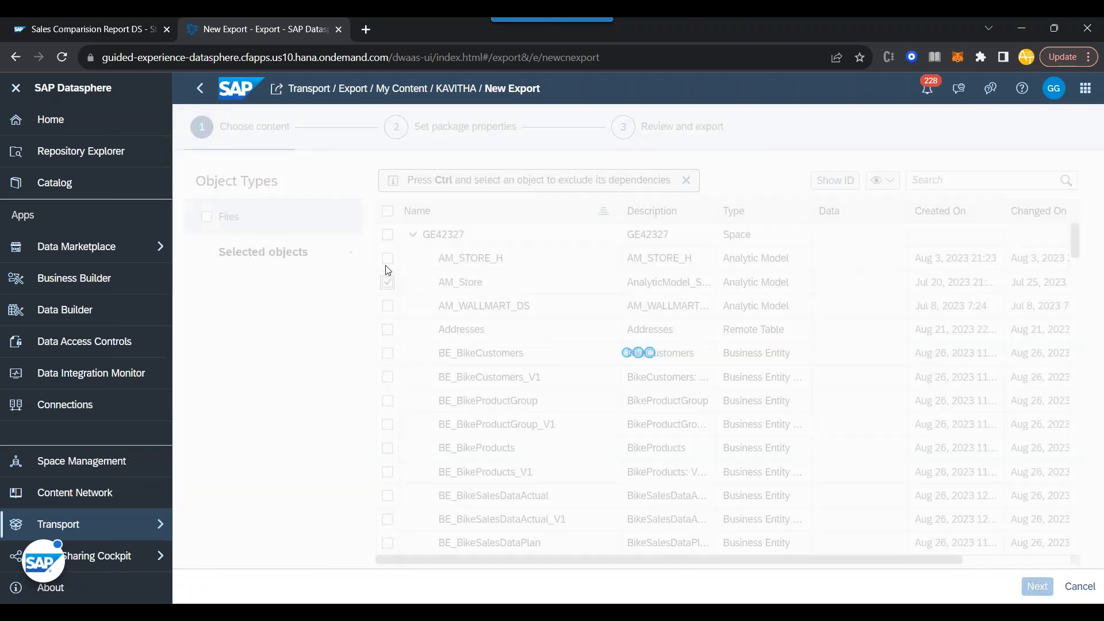
click(388, 306)
- Add the Bike local tables from BikeCustomers to BikeSalesOrg to the export and continue to the package properties
scroll(433, 410, down, 5)
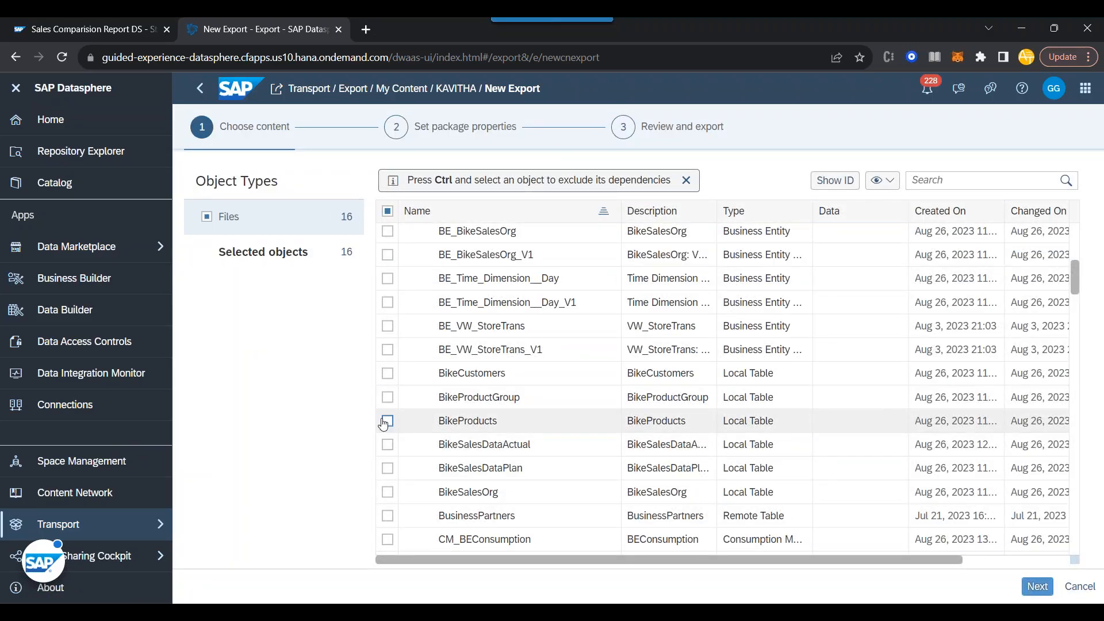
click(388, 421)
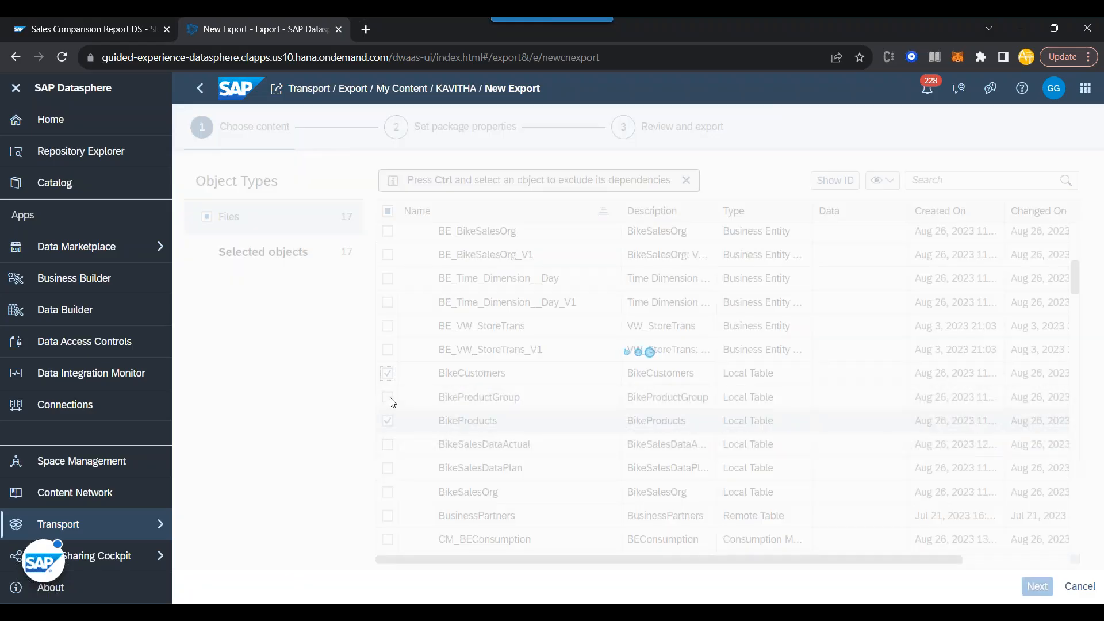
click(388, 398)
click(389, 448)
click(389, 471)
click(388, 492)
click(1038, 586)
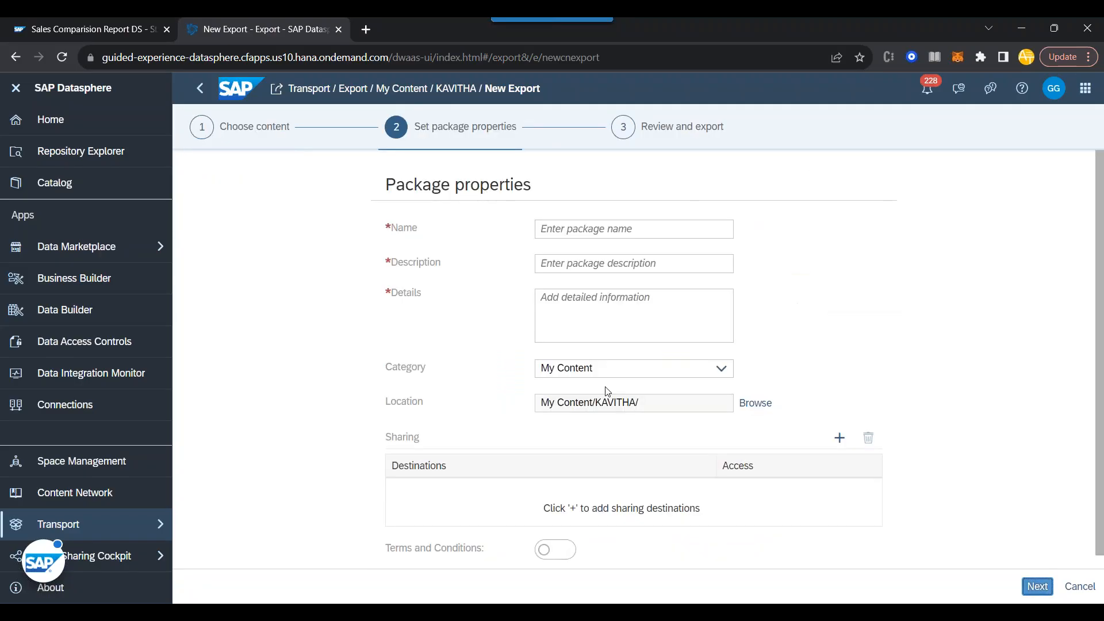
- Name the package EXP2024, with description "My Export 2024" and details "This is an export from Anubhav Trainings"
click(581, 230)
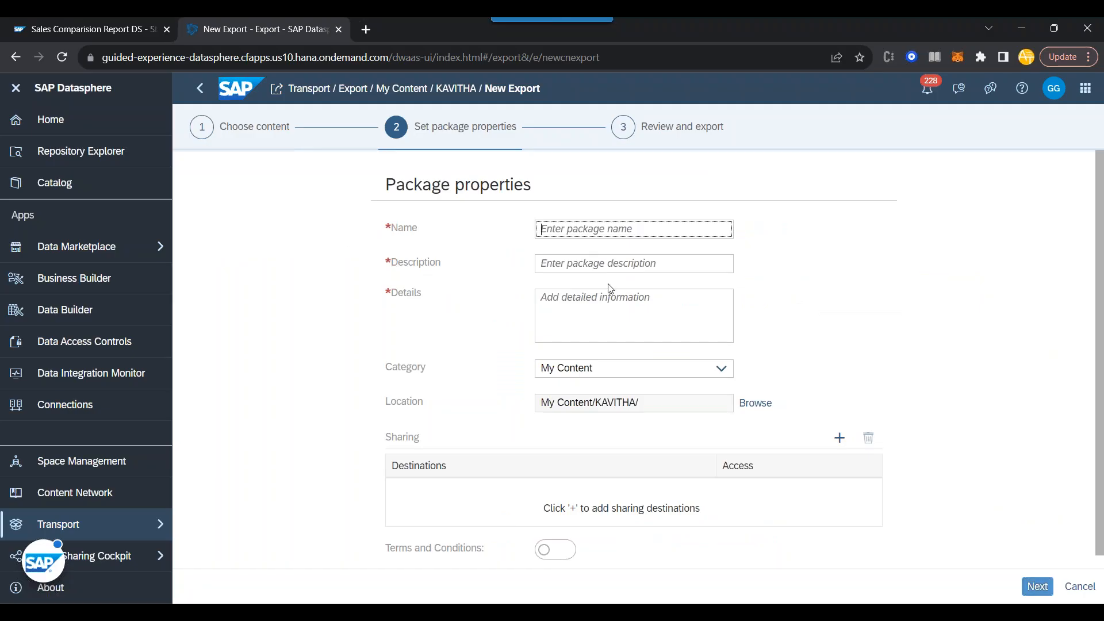
text(EXP2024)
key(Tab)
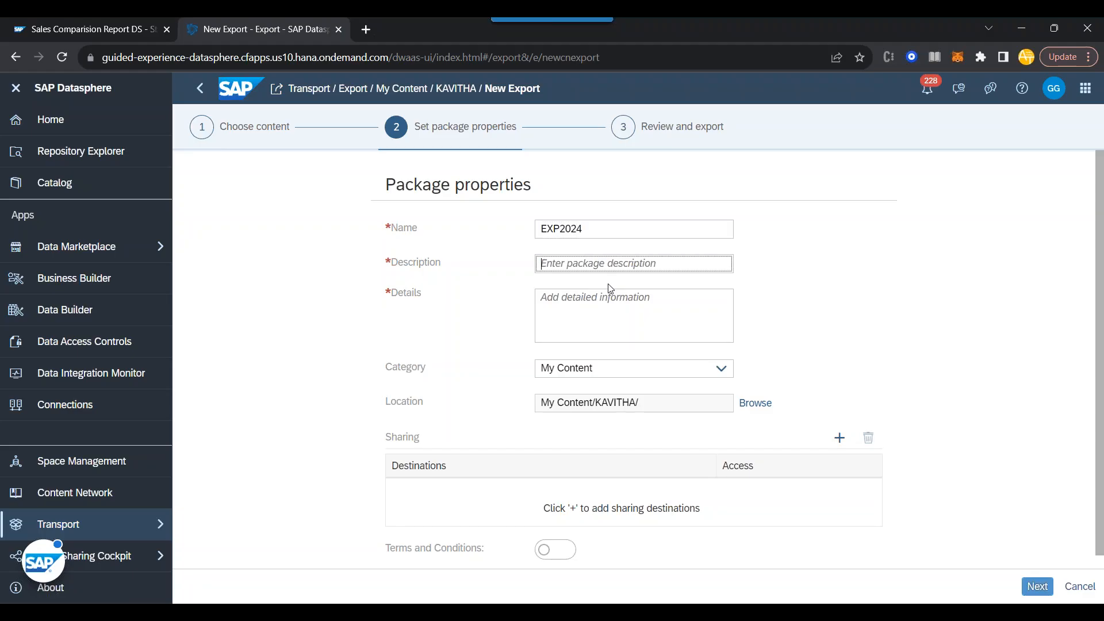
text(My Export)
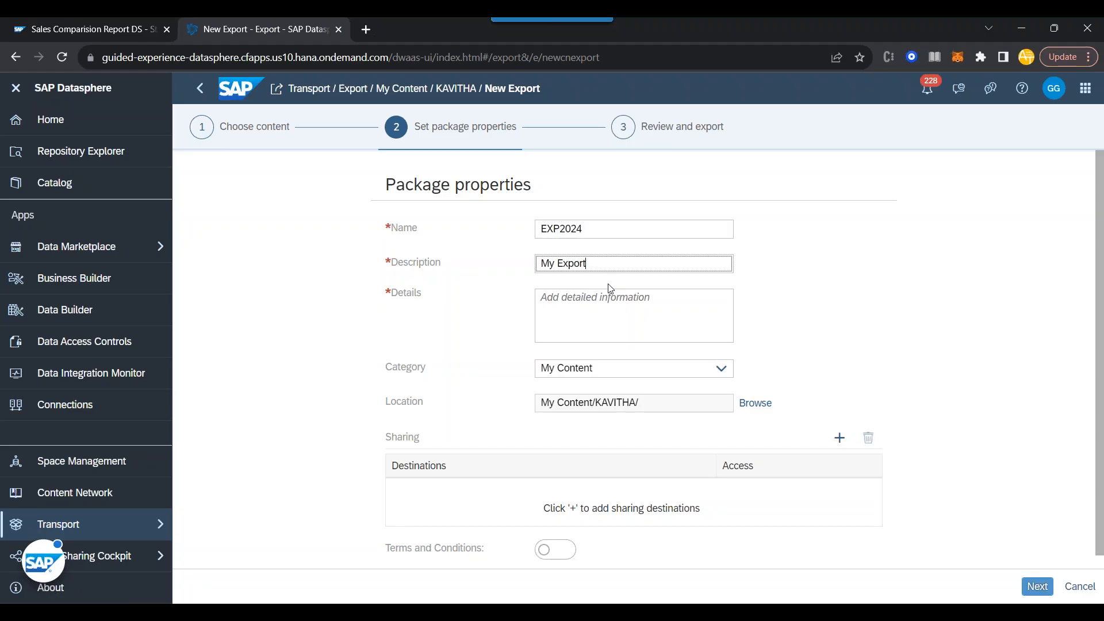
text( 202744)
key(Tab)
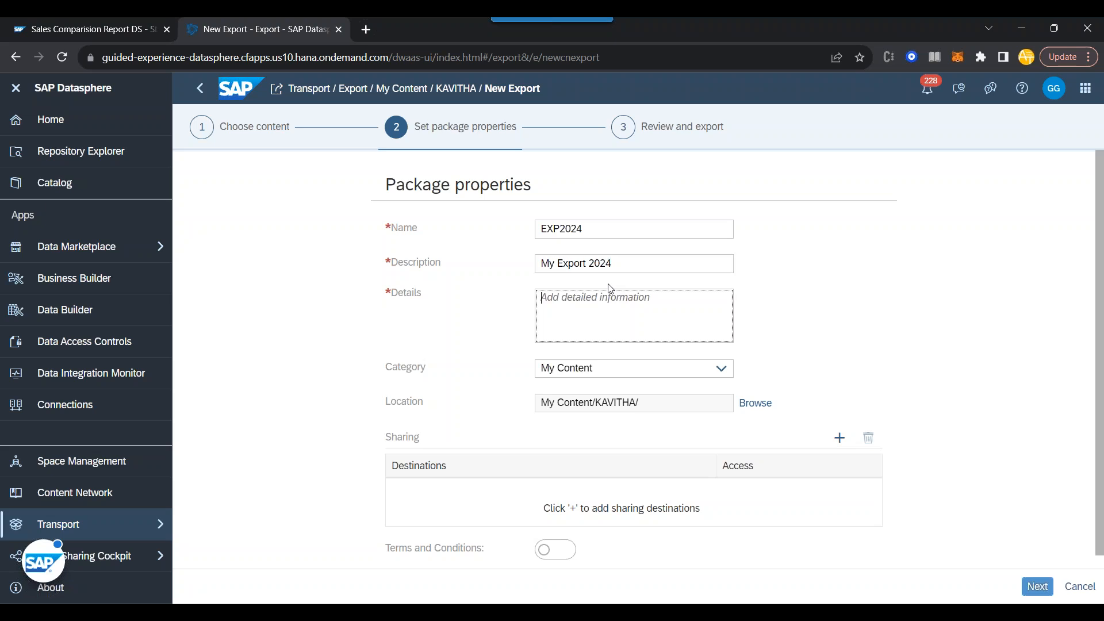
text(This is an export from Anubhav Trainings)
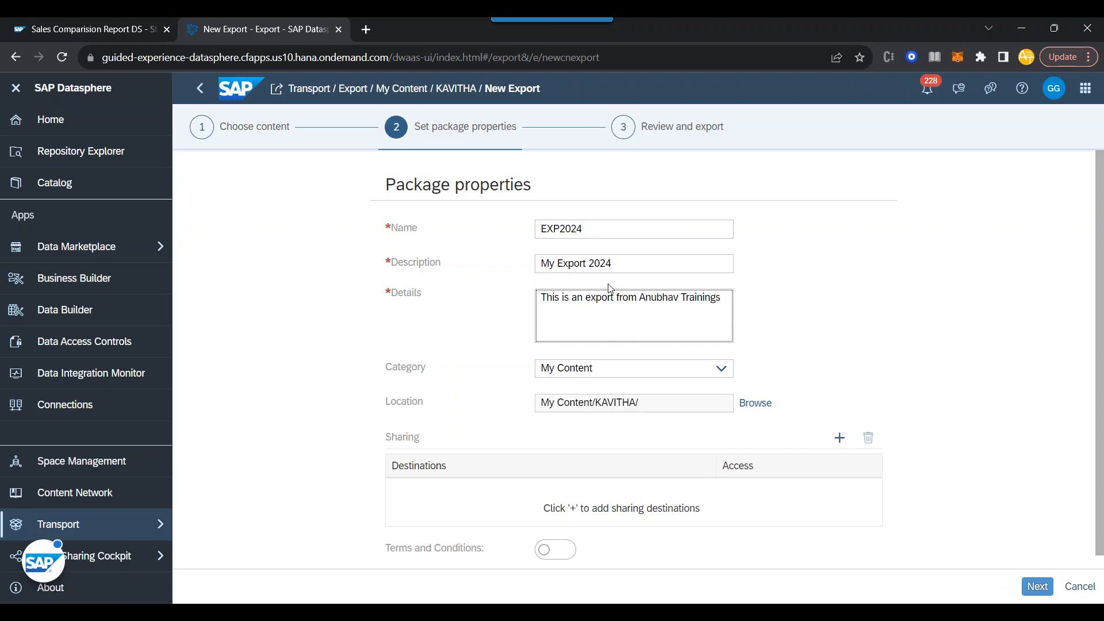
- Keep My Content as the category and export the package with terms and conditions left off
click(722, 368)
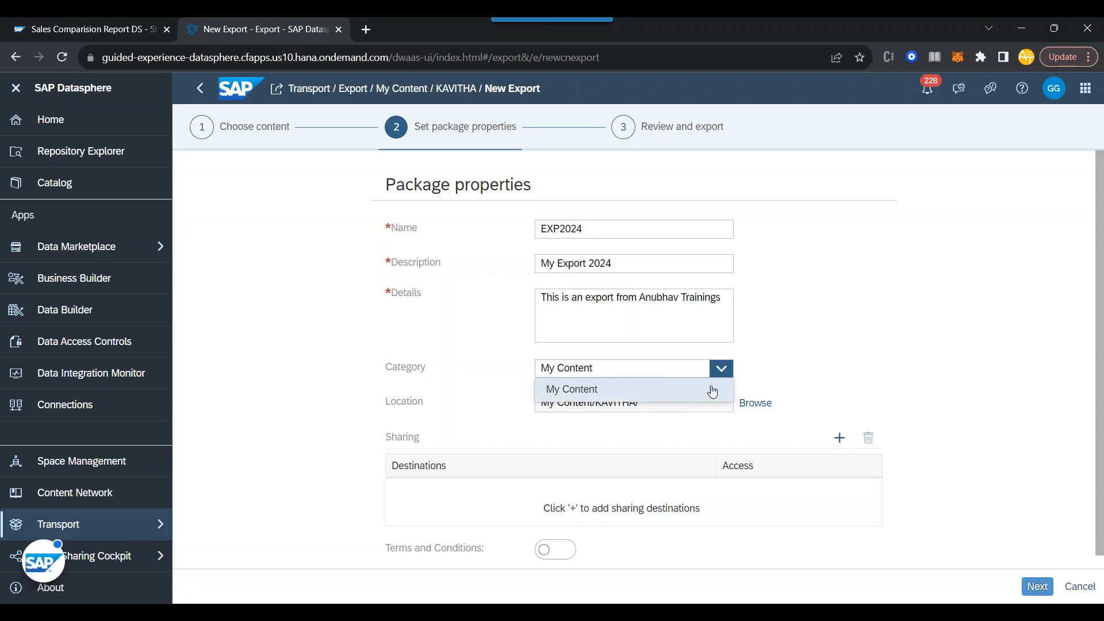
click(602, 393)
drag(391, 439, 423, 443)
scroll(455, 442, down, 1)
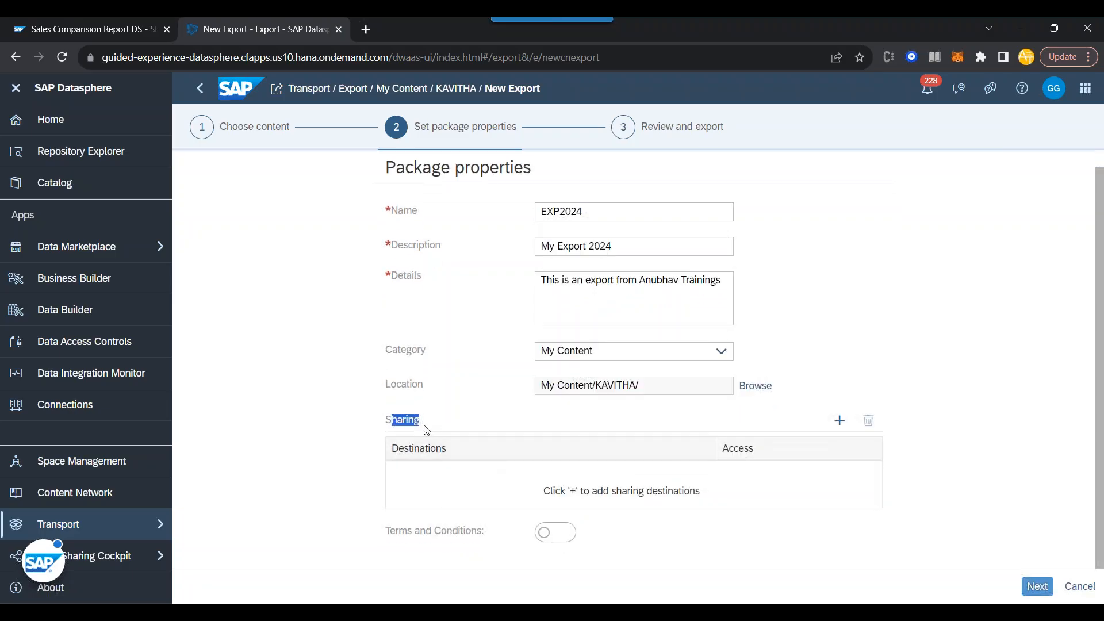
click(562, 539)
click(558, 537)
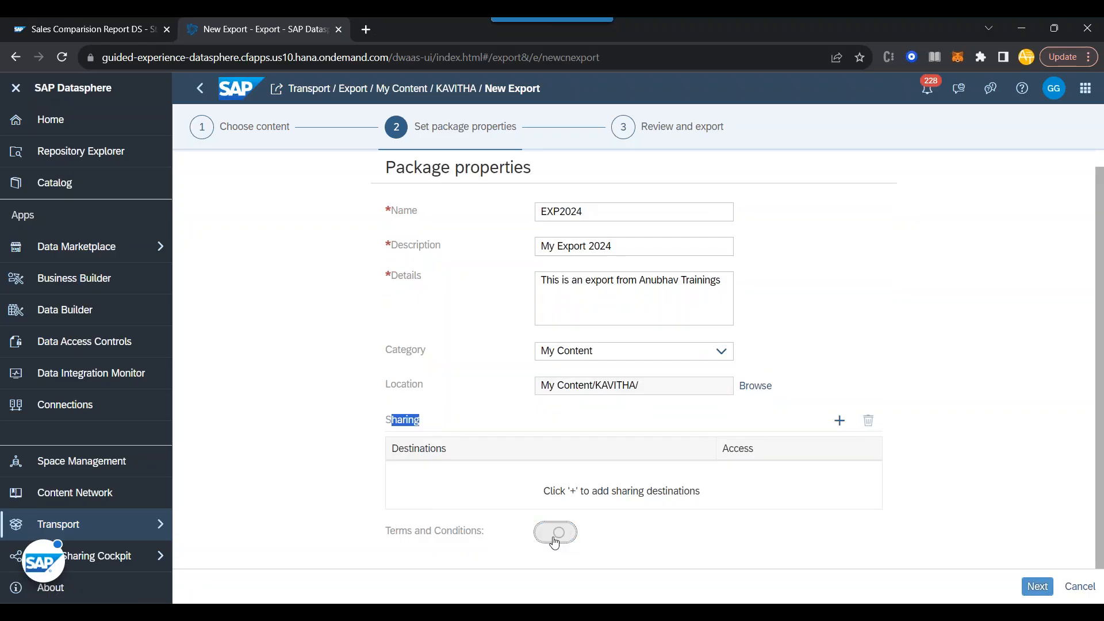
click(1037, 587)
click(1035, 595)
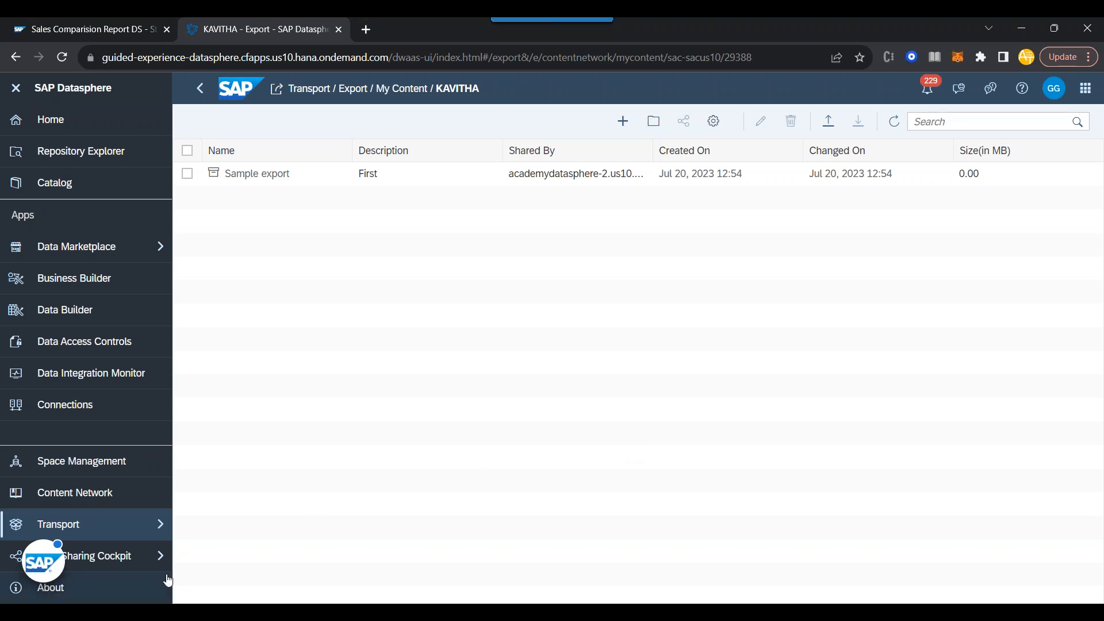
- Check the signed-in user's profile from the Export overview and open the My Content folder
click(117, 531)
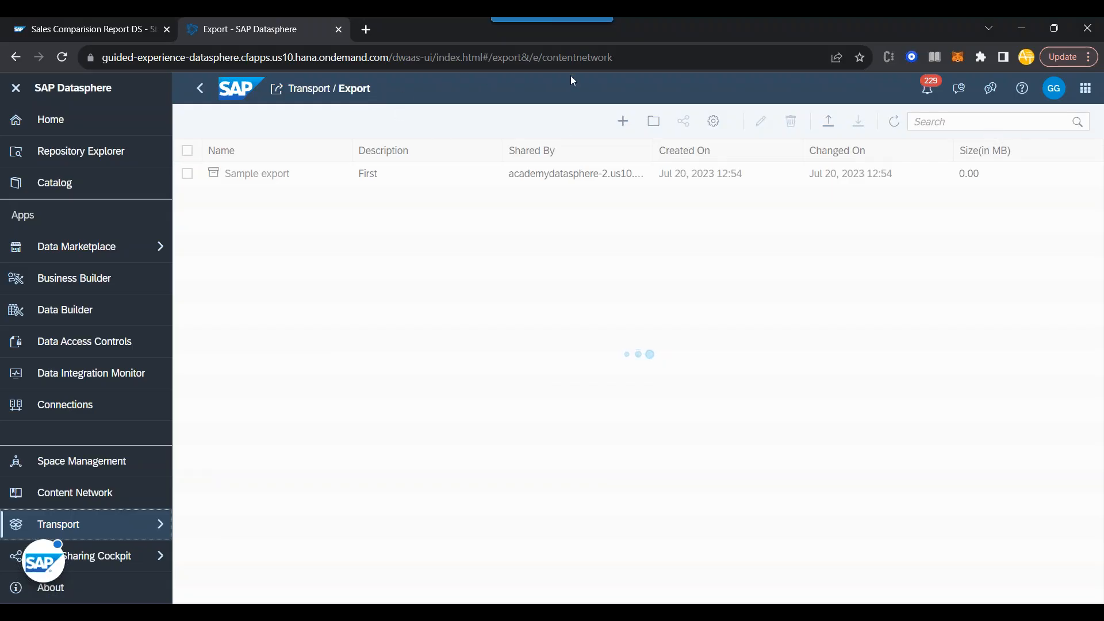
click(1055, 95)
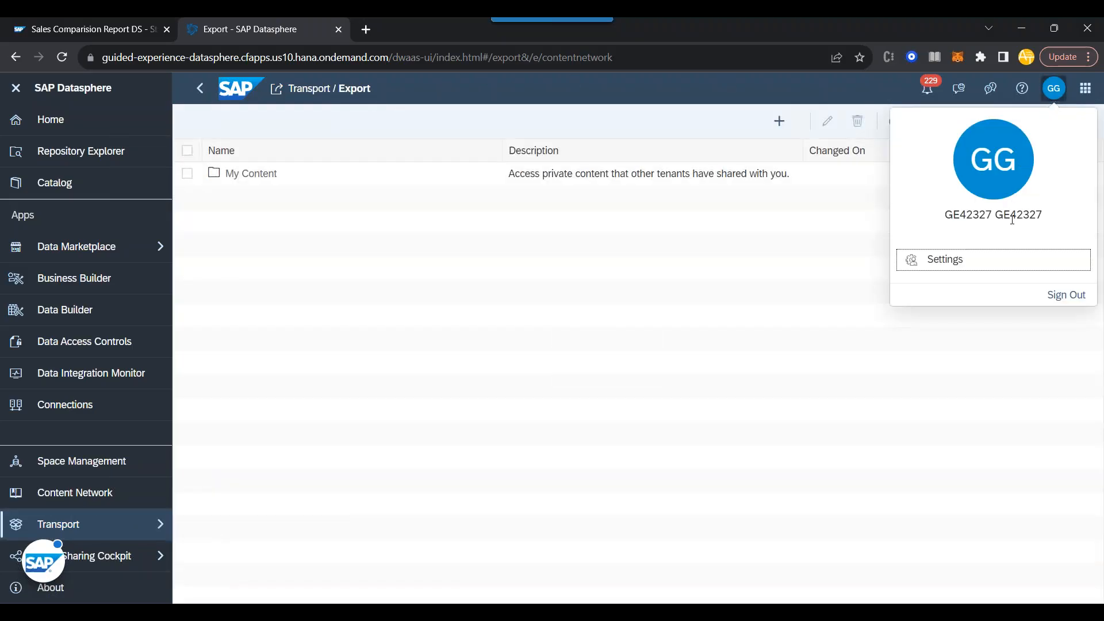
click(488, 115)
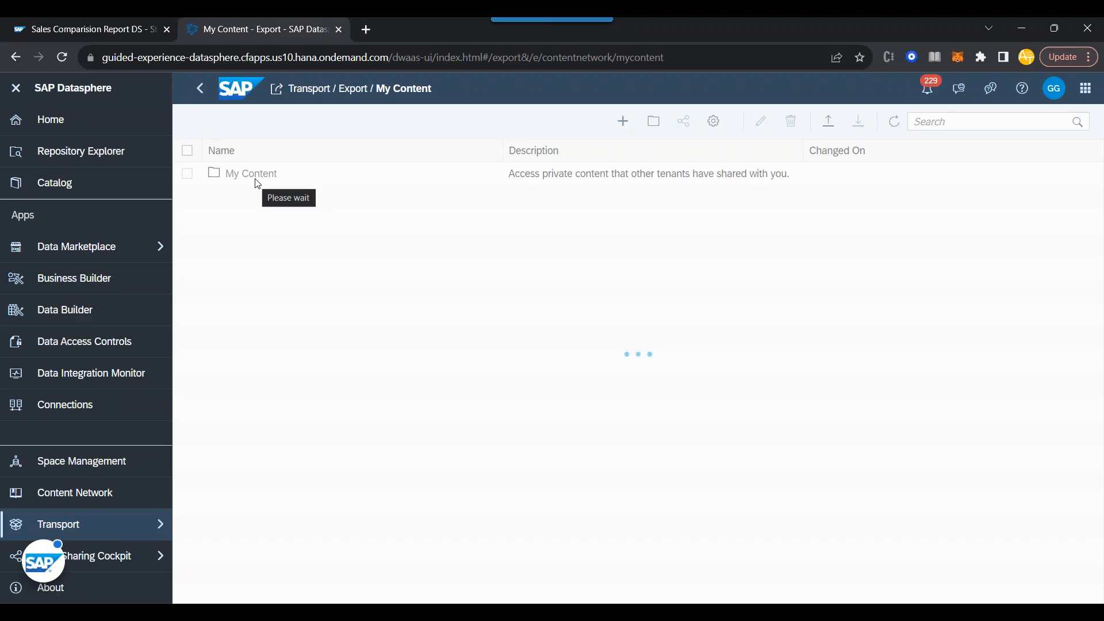
- Search both pages of the My Content export list for the digits of the user's account number
key(ctrl+f)
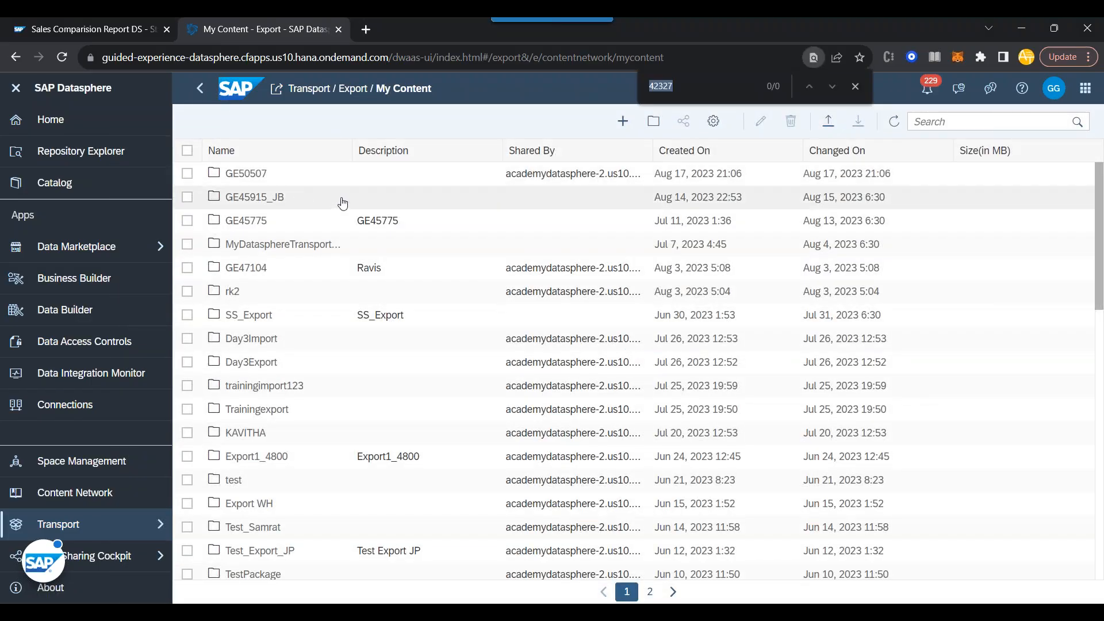
text(2)
key(BackSpace)
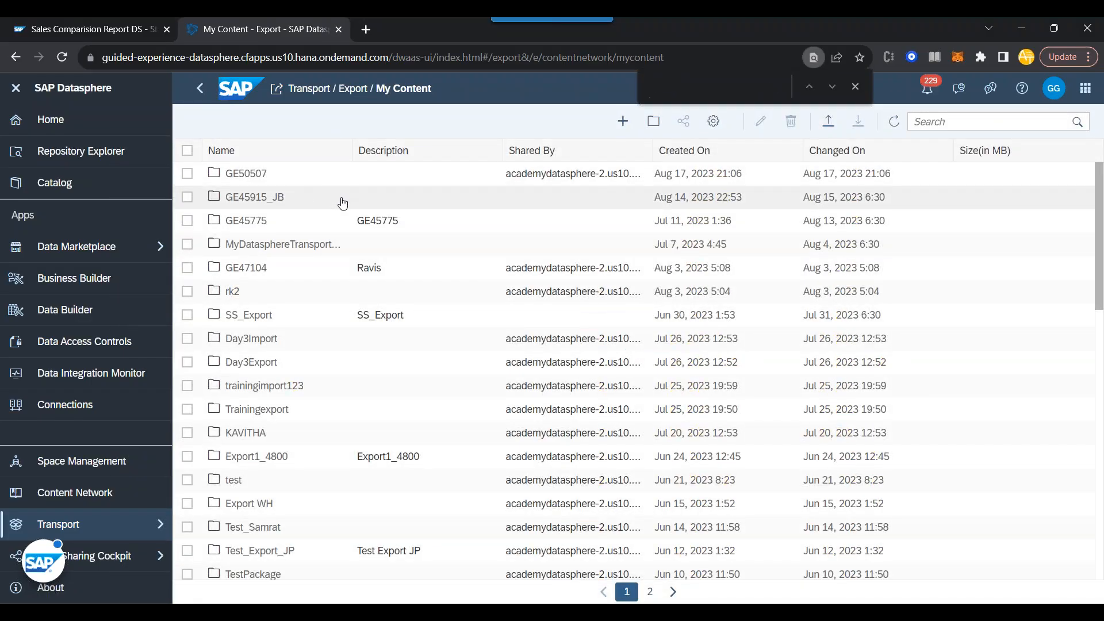
text(2327)
scroll(427, 319, down, 7)
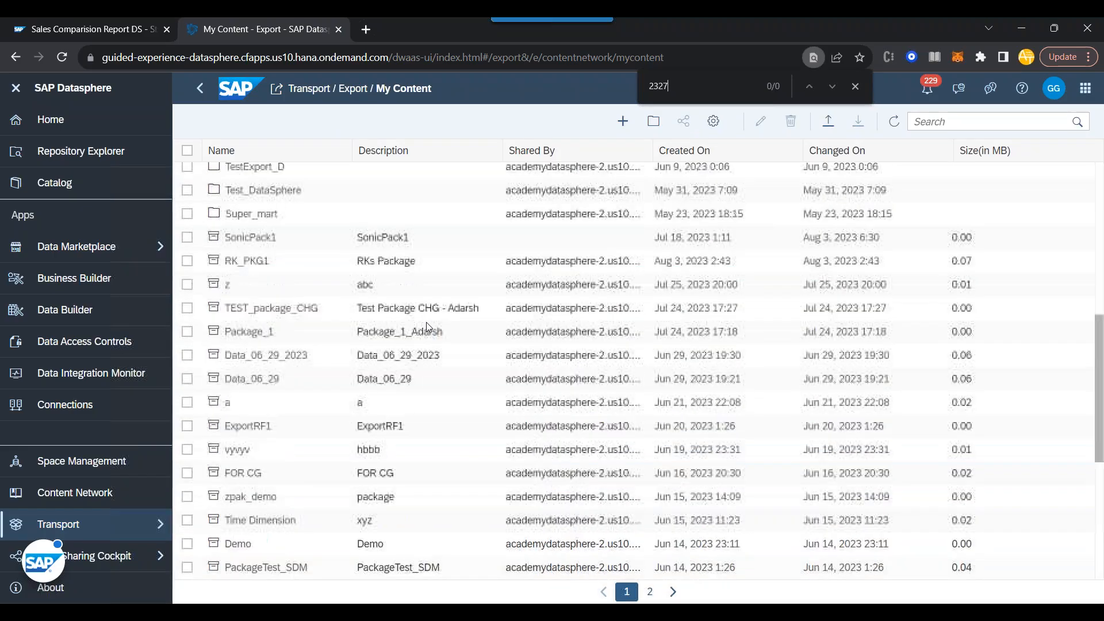
scroll(429, 331, down, 5)
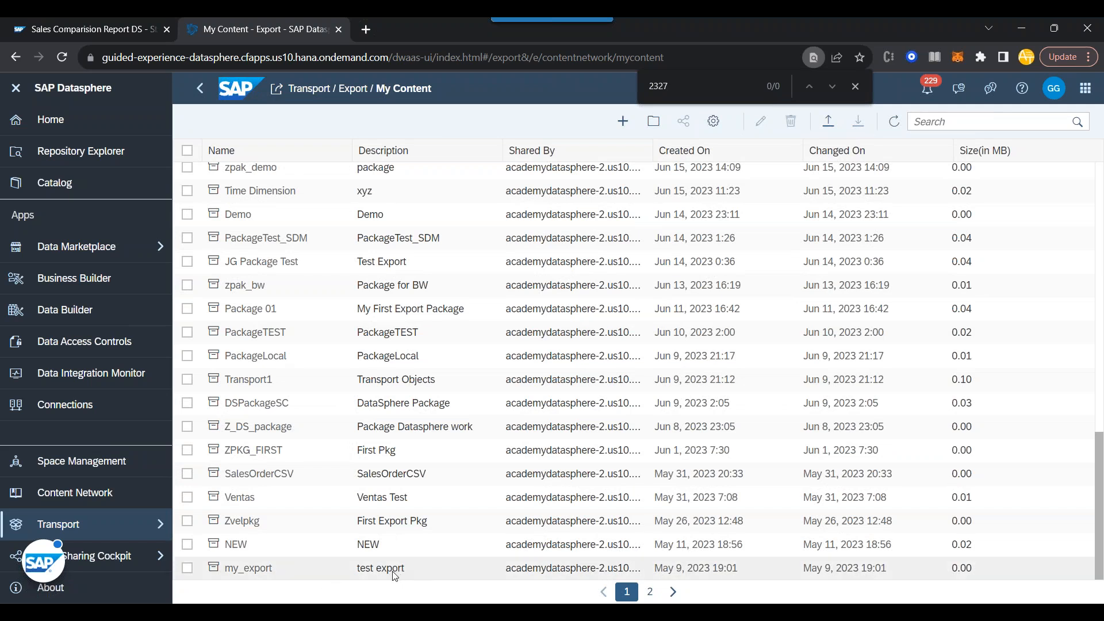
click(650, 593)
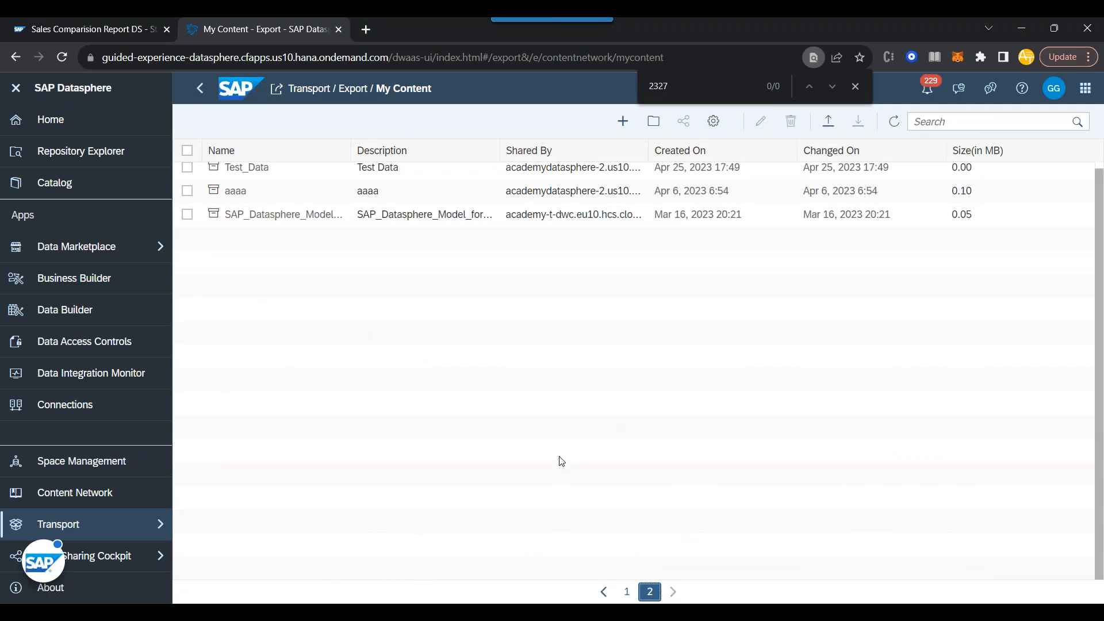
click(627, 592)
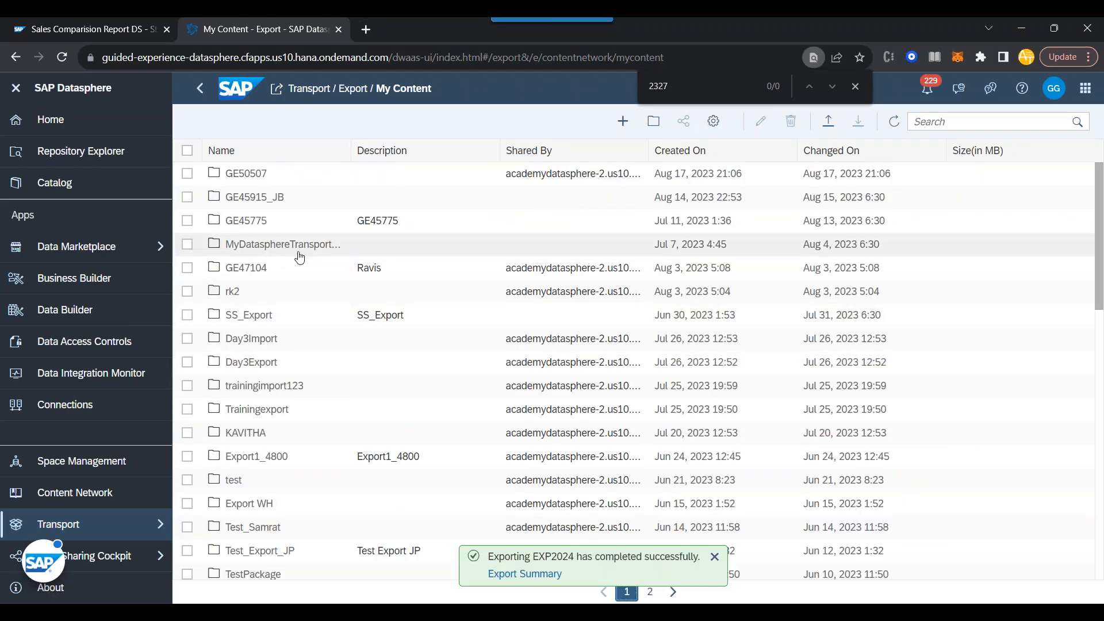
- Search both pages of the My Content export list for 2024 to locate the exported package
key(ctrl+f)
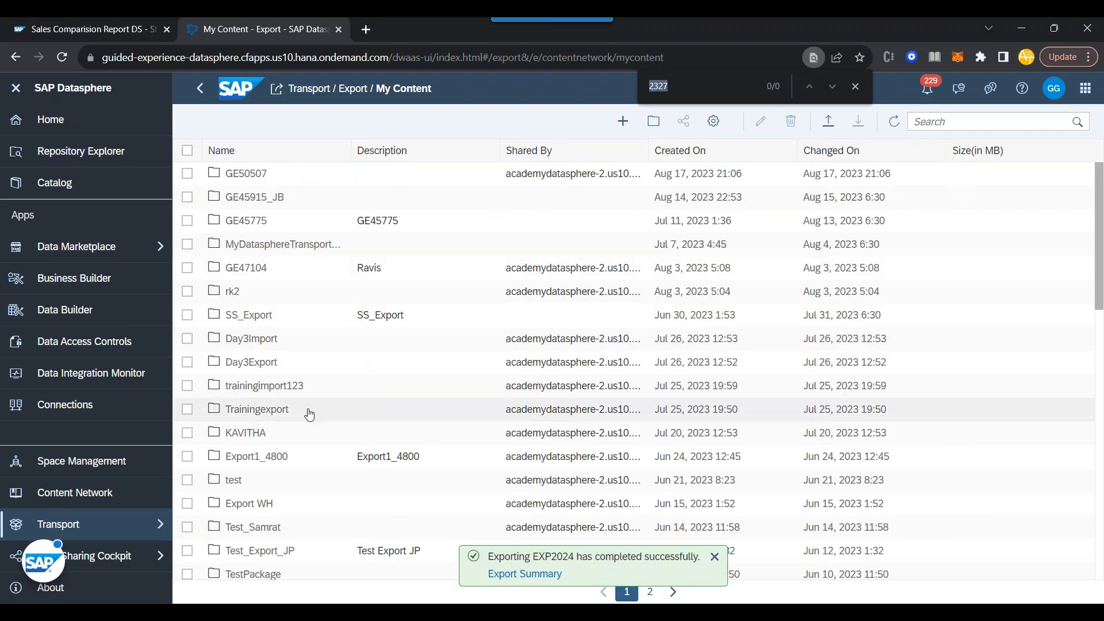
text(20274)
key(BackSpace)
text(4)
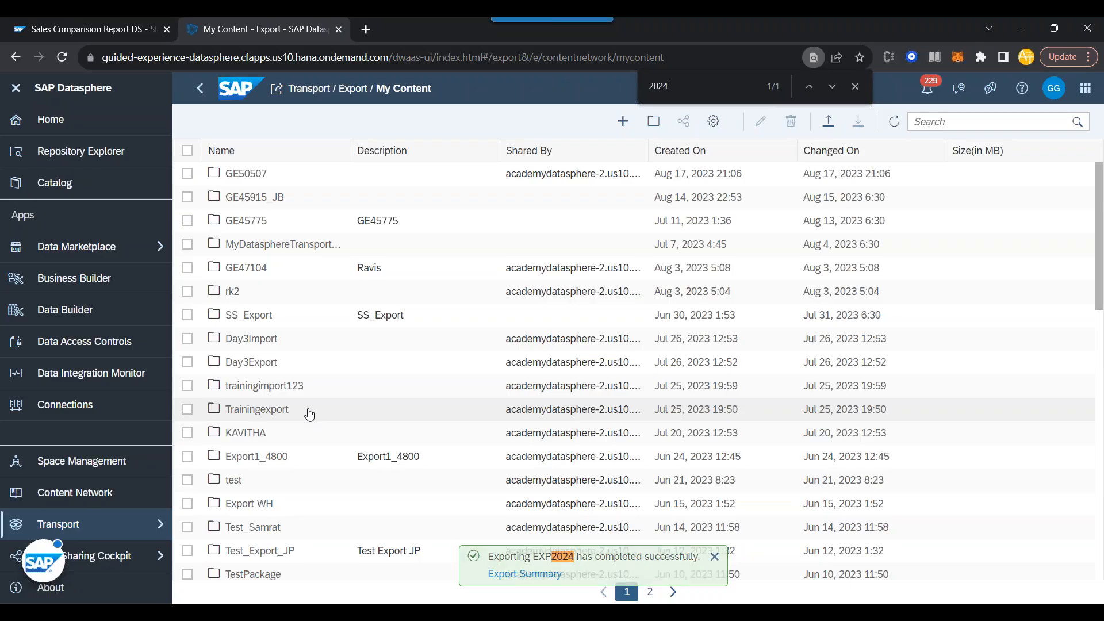
scroll(350, 403, down, 12)
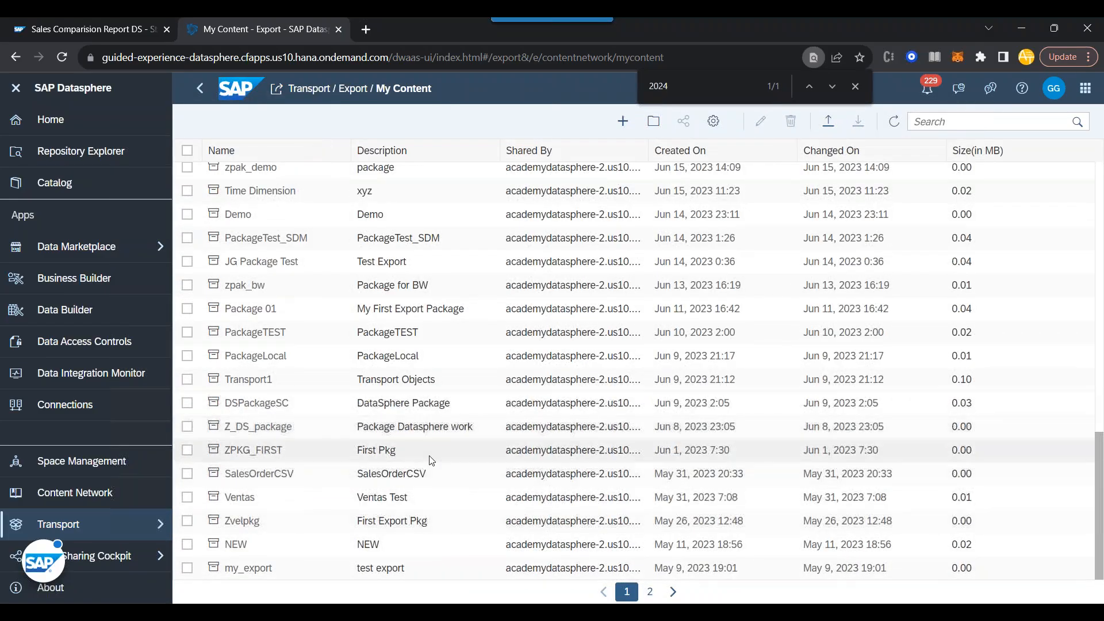
scroll(413, 444, up, 10)
key(ctrl+f)
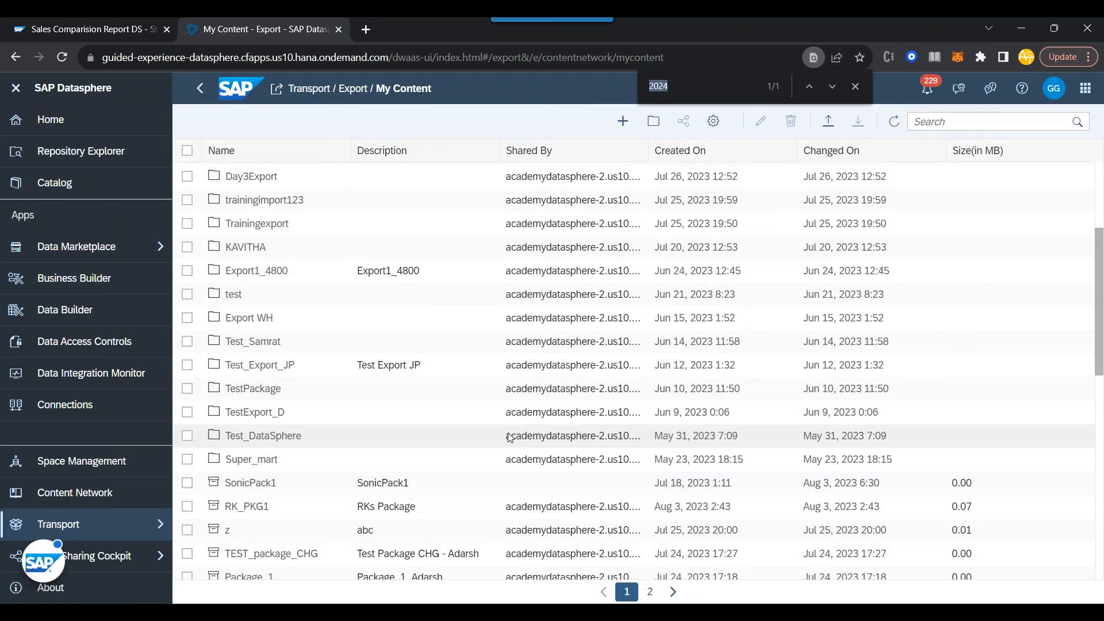
scroll(509, 439, down, 10)
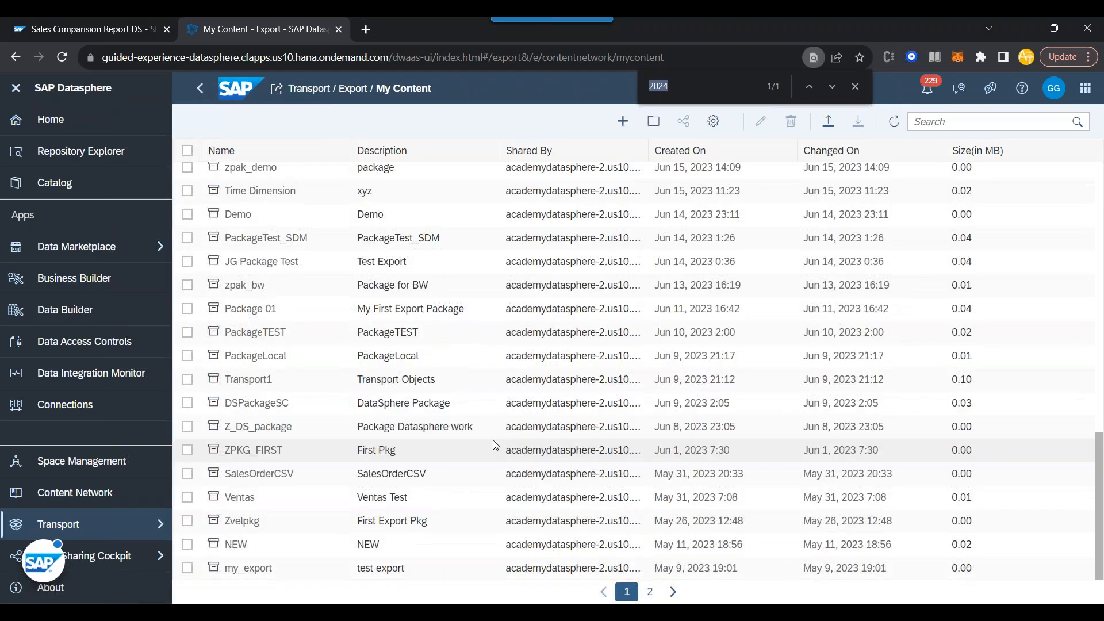
click(651, 597)
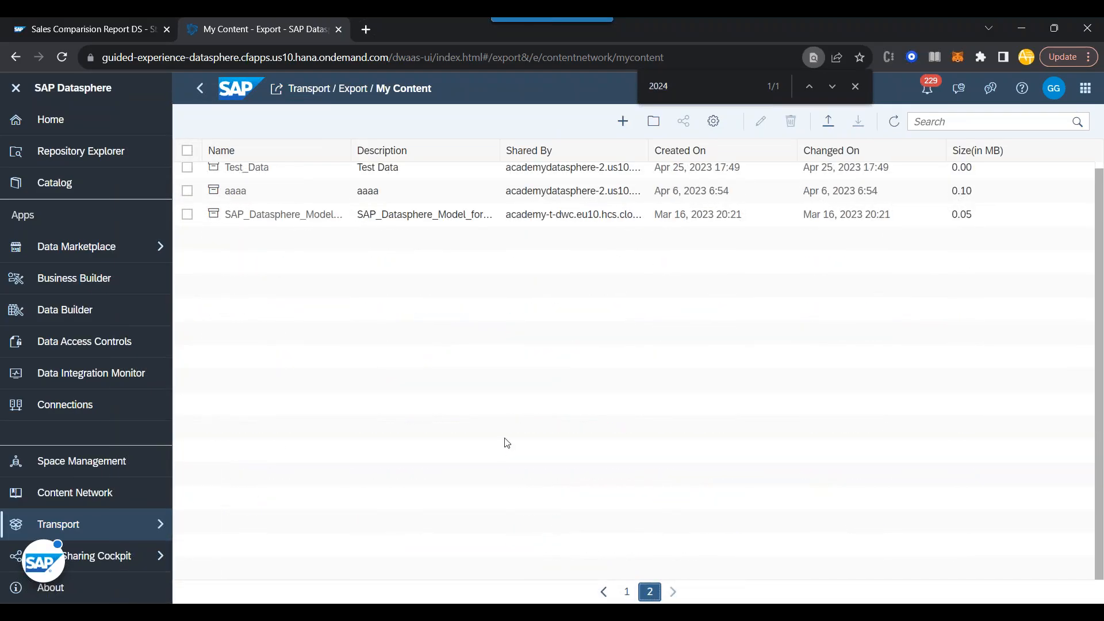
- Look through the first page of My Content for the EXP2024 package, and return to the Export overview
click(626, 593)
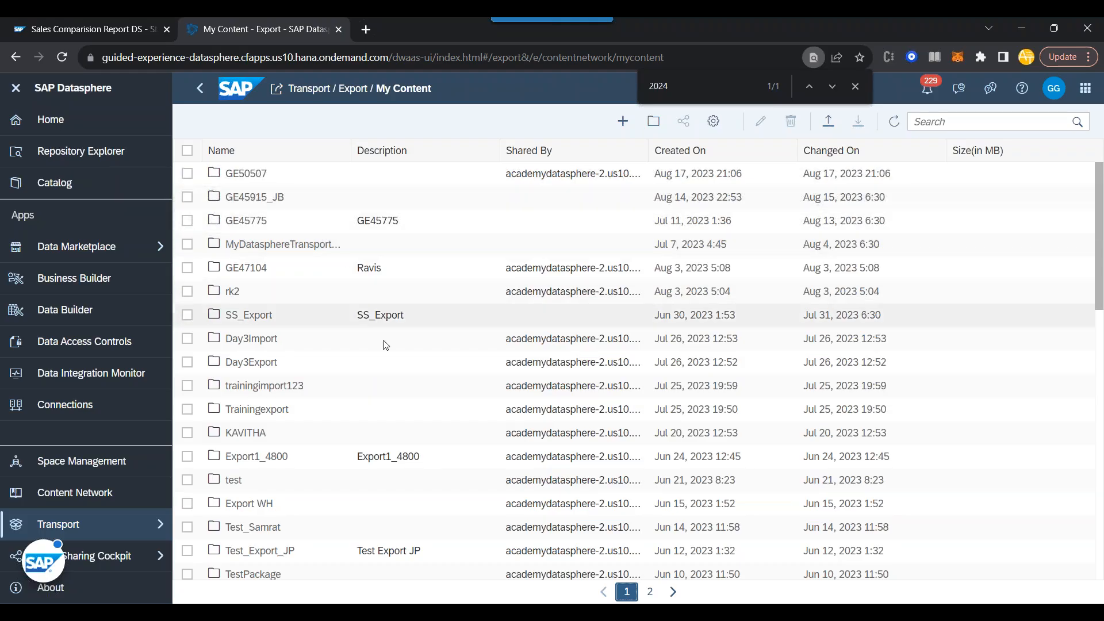
scroll(393, 409, down, 3)
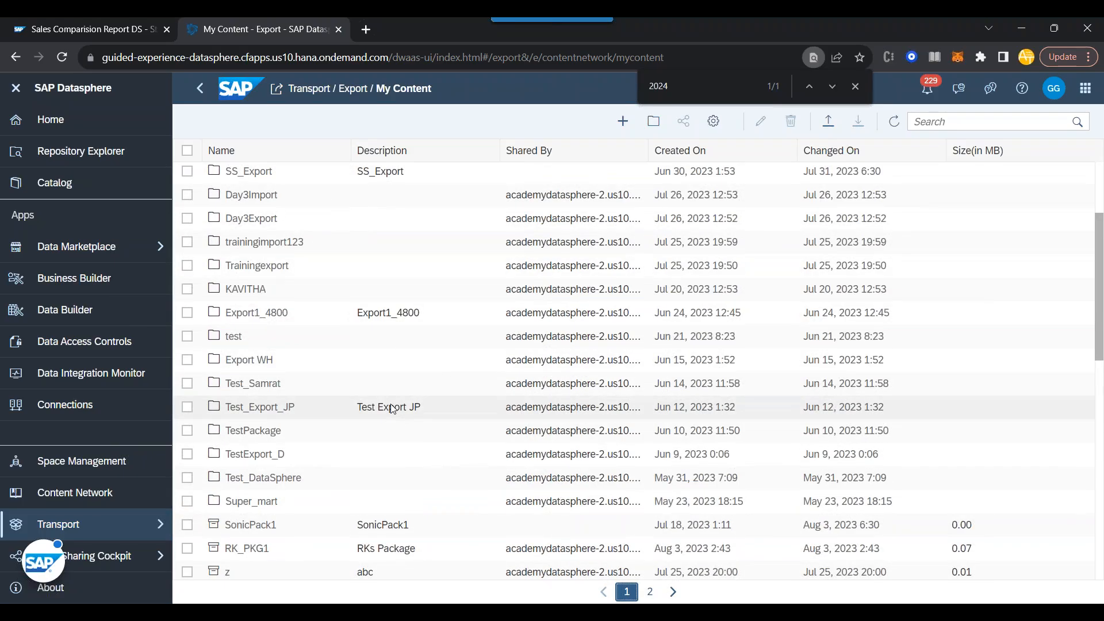
scroll(393, 409, down, 10)
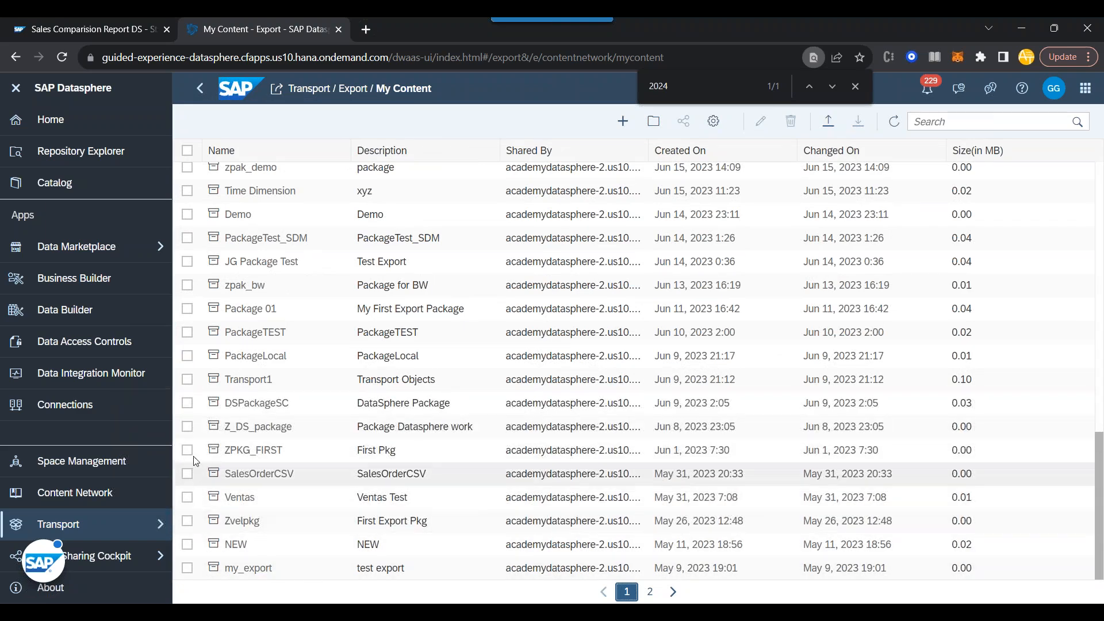
scroll(269, 489, up, 8)
scroll(269, 492, up, 5)
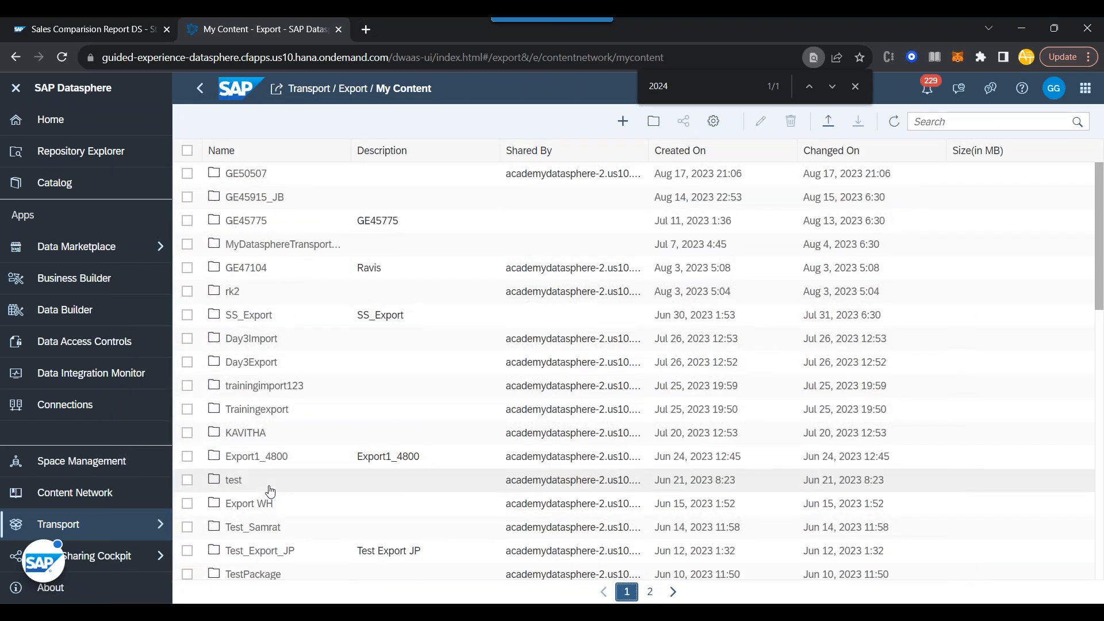
click(146, 524)
click(221, 538)
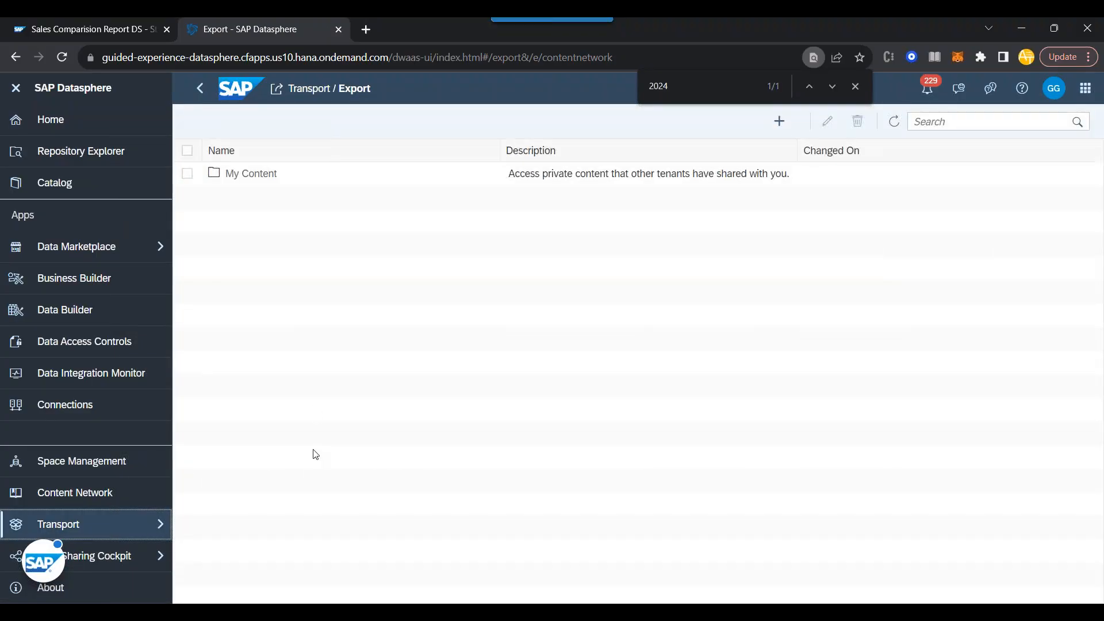
- Open the My Content folder and look through both pages of its export list for the EXP2024 package
click(243, 174)
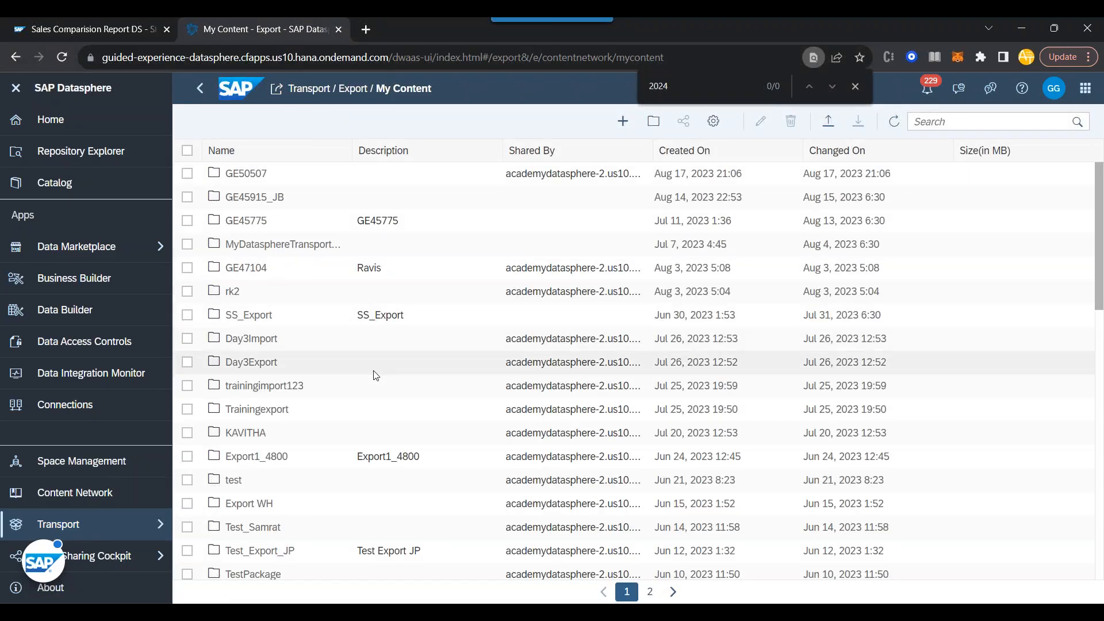
scroll(374, 376, down, 4)
scroll(375, 377, down, 2)
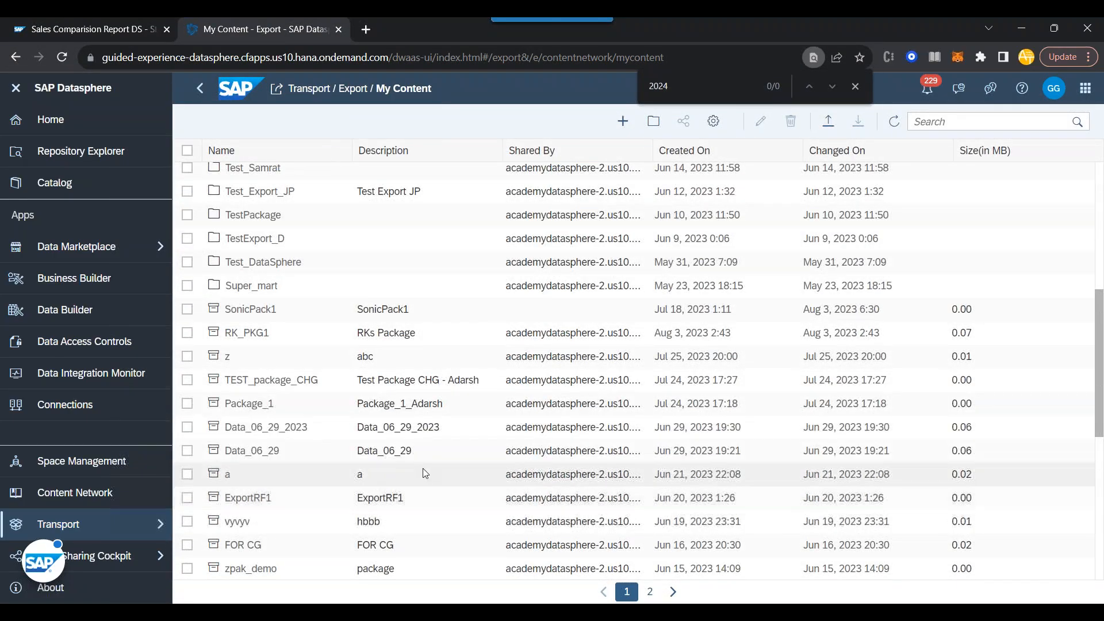
scroll(357, 476, down, 5)
scroll(423, 470, up, 3)
scroll(423, 471, down, 5)
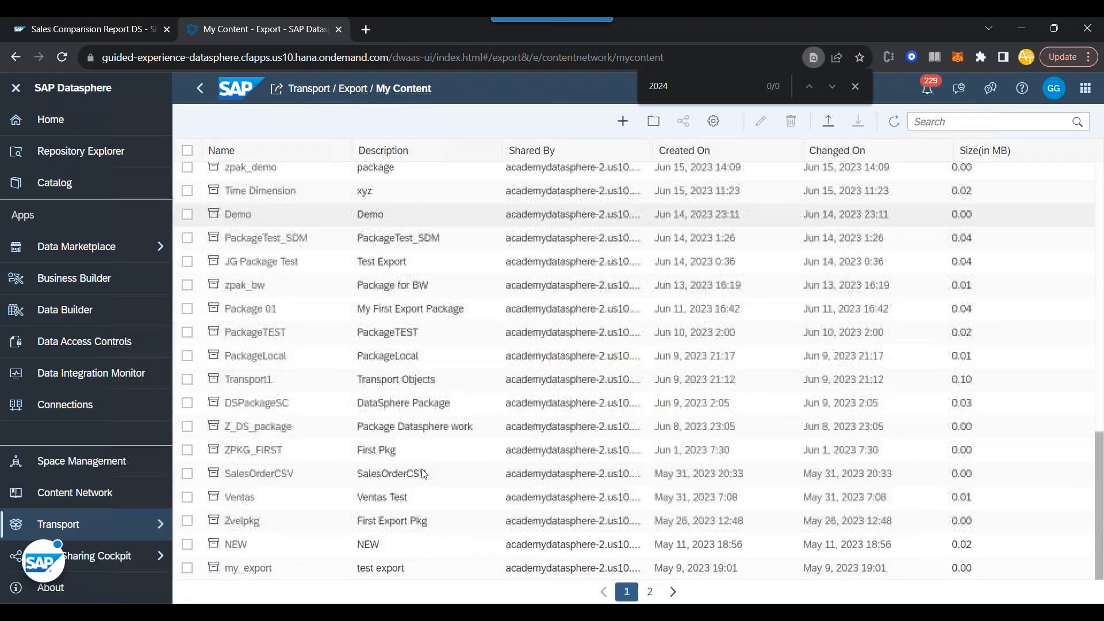
scroll(399, 476, up, 6)
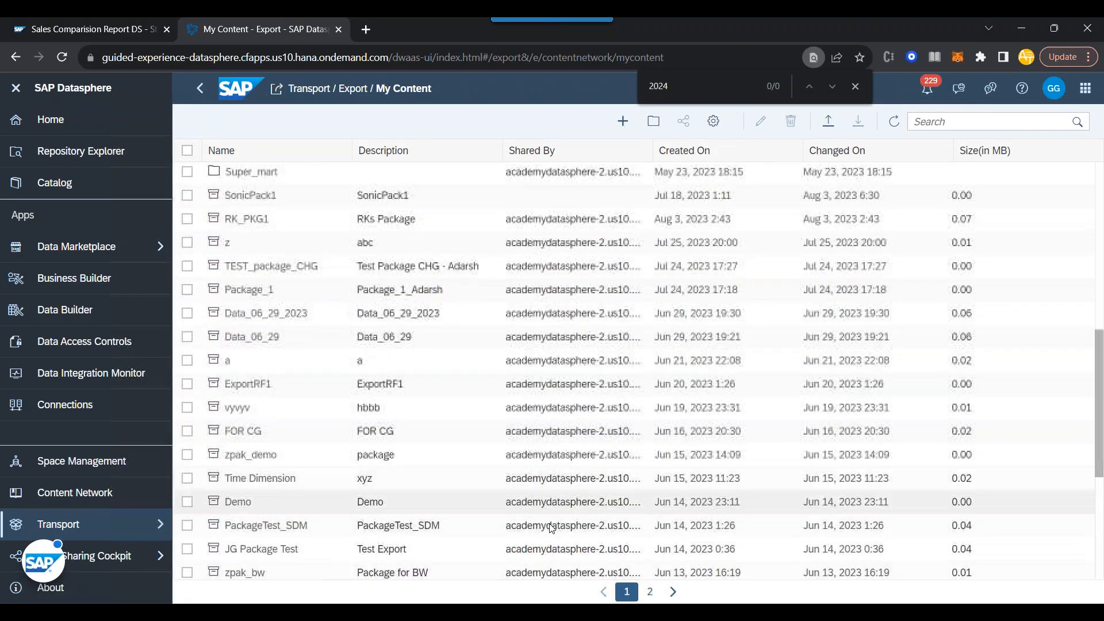
click(651, 593)
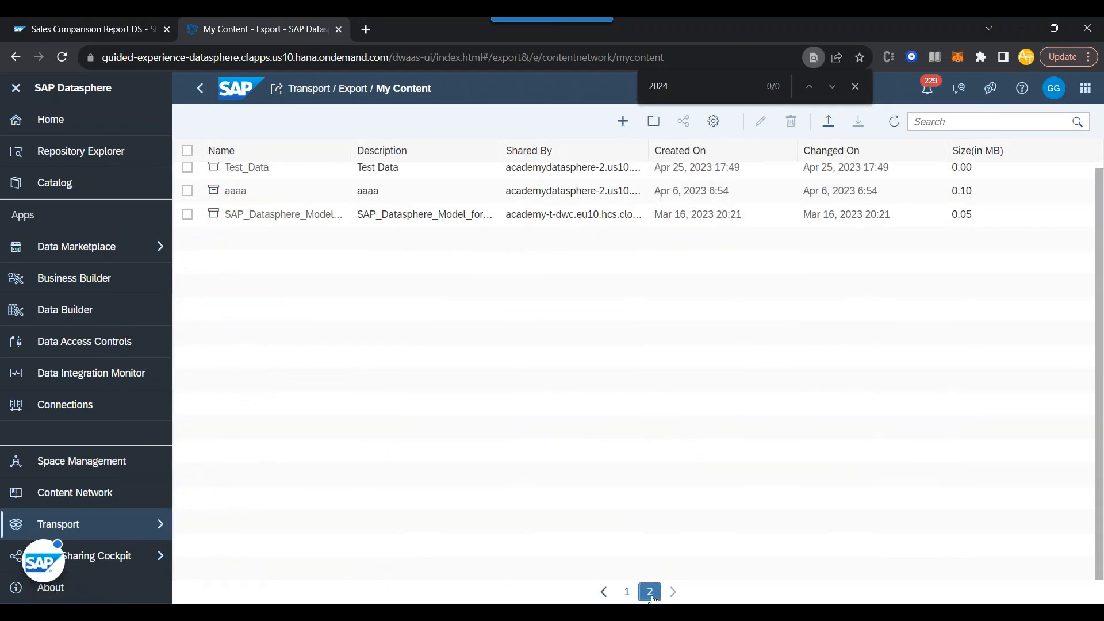
click(627, 593)
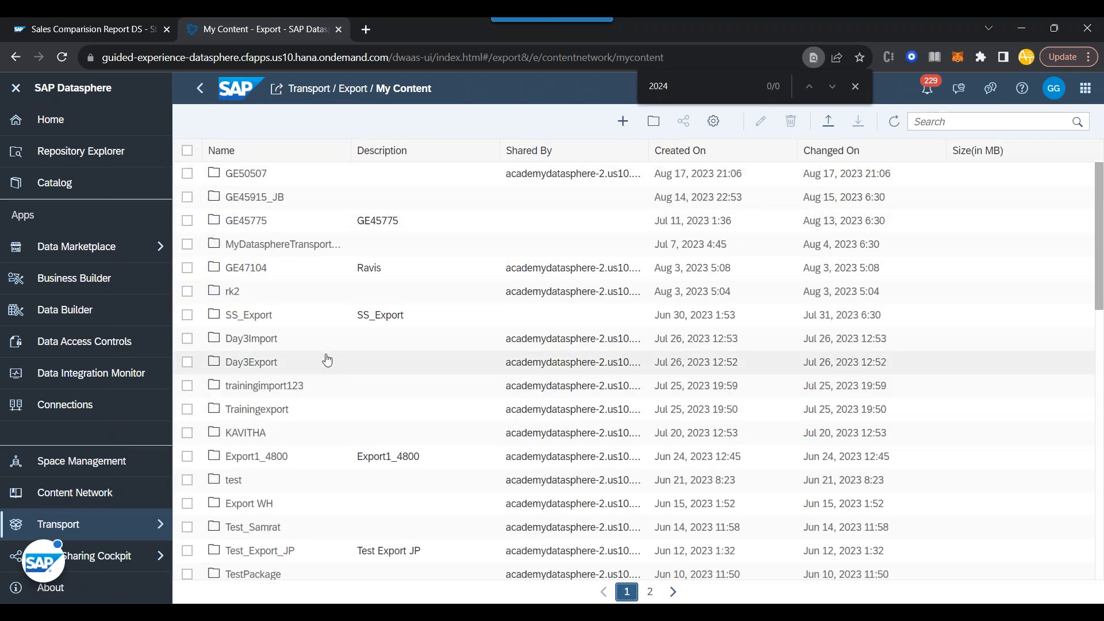
- Download the ZPKG_FIRST package from the My Content export list and dismiss the browser's download list
scroll(320, 377, down, 3)
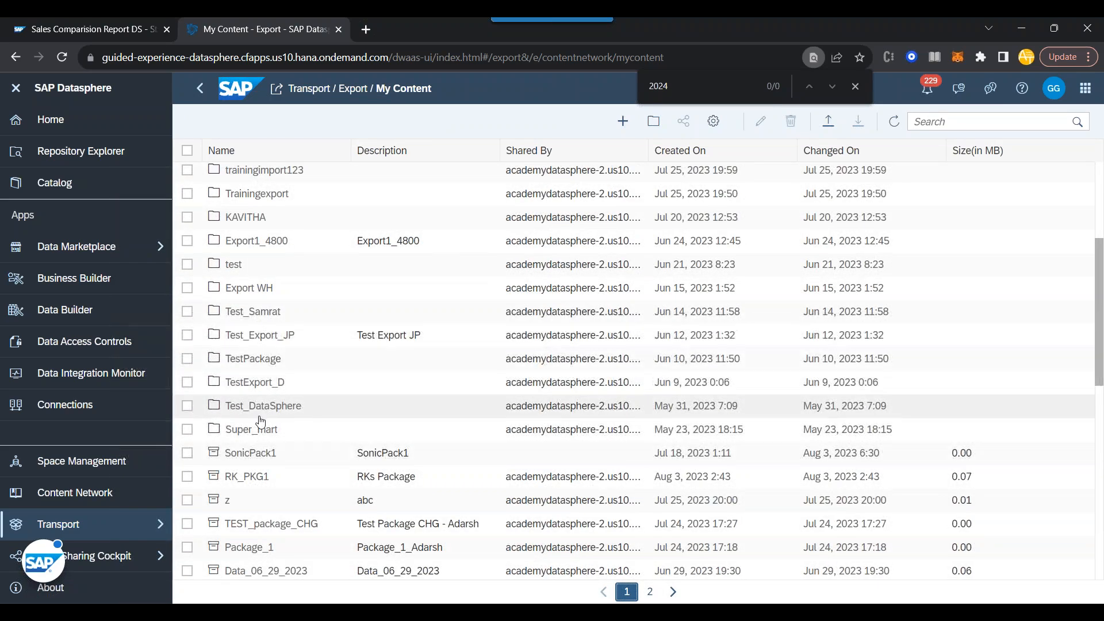
scroll(261, 422, down, 5)
scroll(253, 495, down, 2)
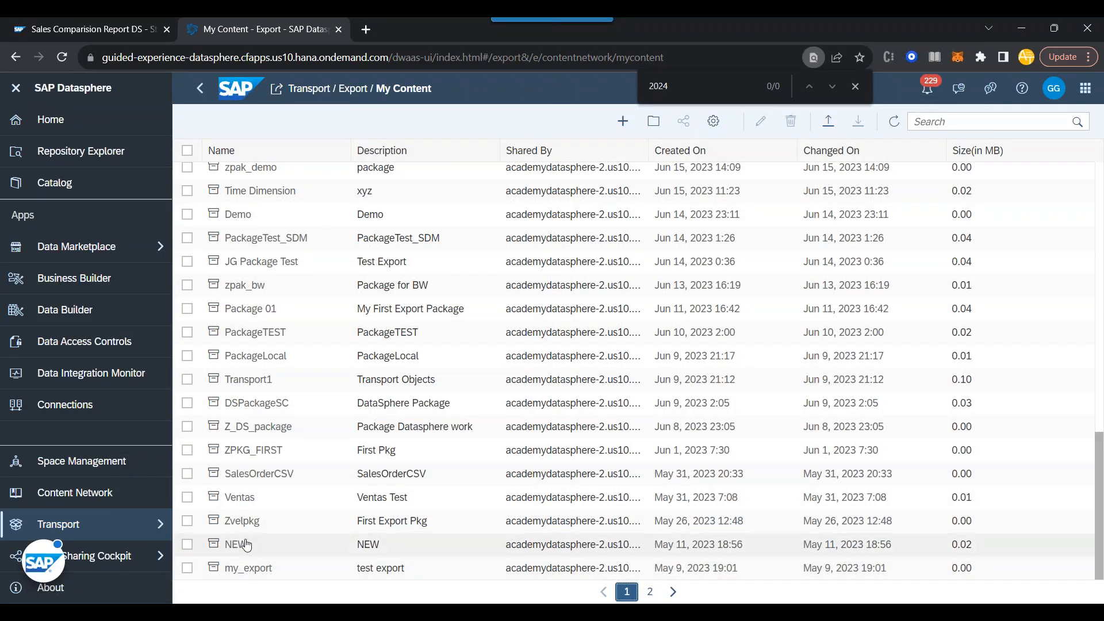
click(187, 449)
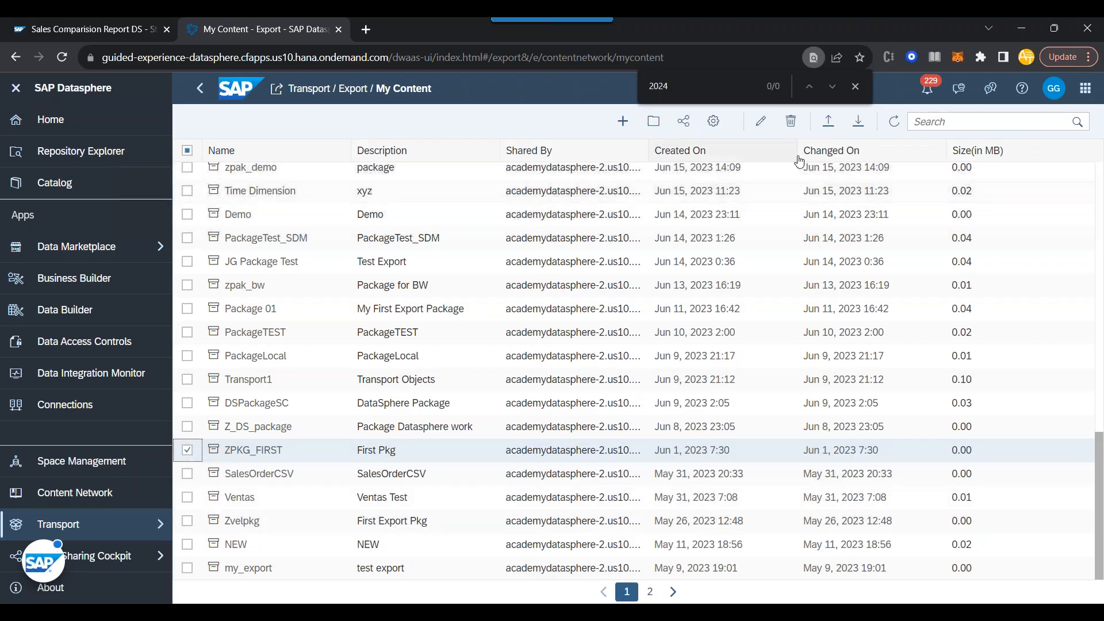
click(859, 122)
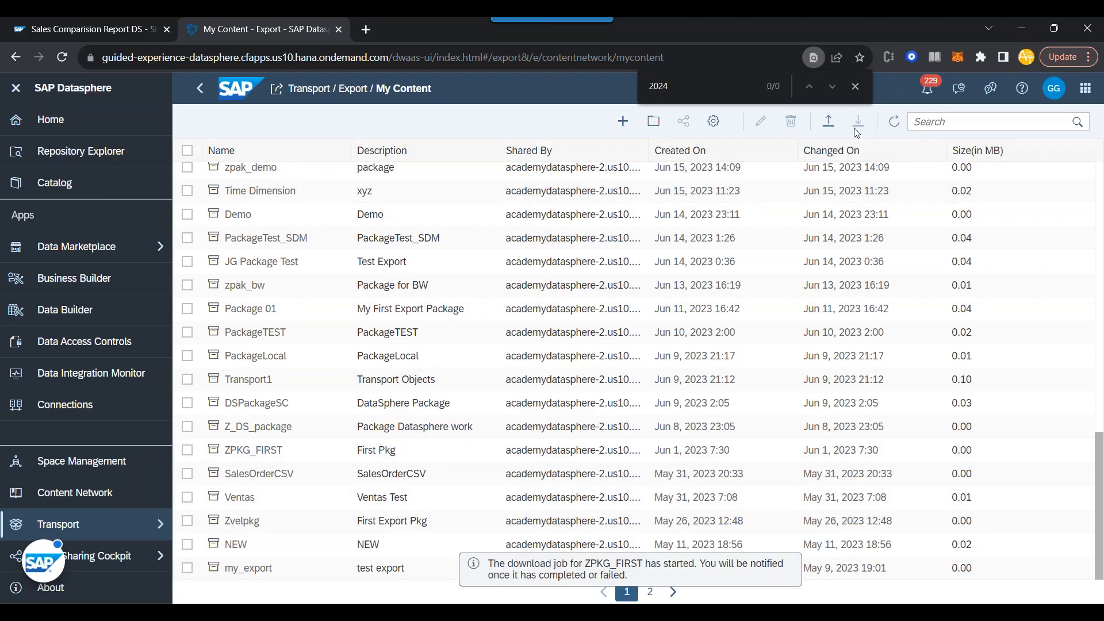
drag(553, 566, 635, 577)
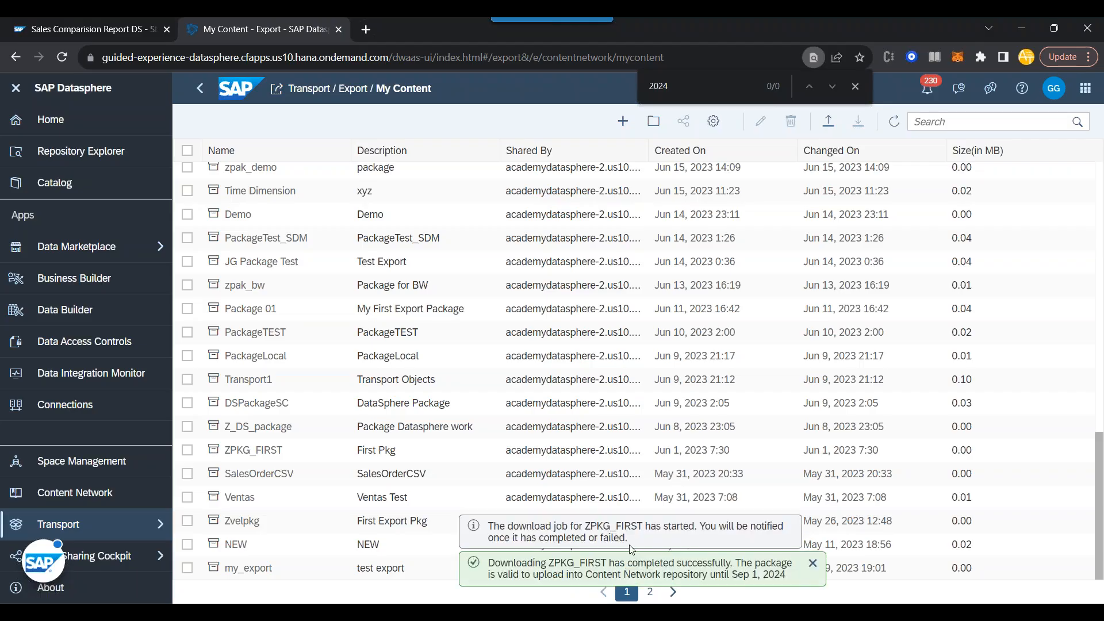
triple_click(626, 563)
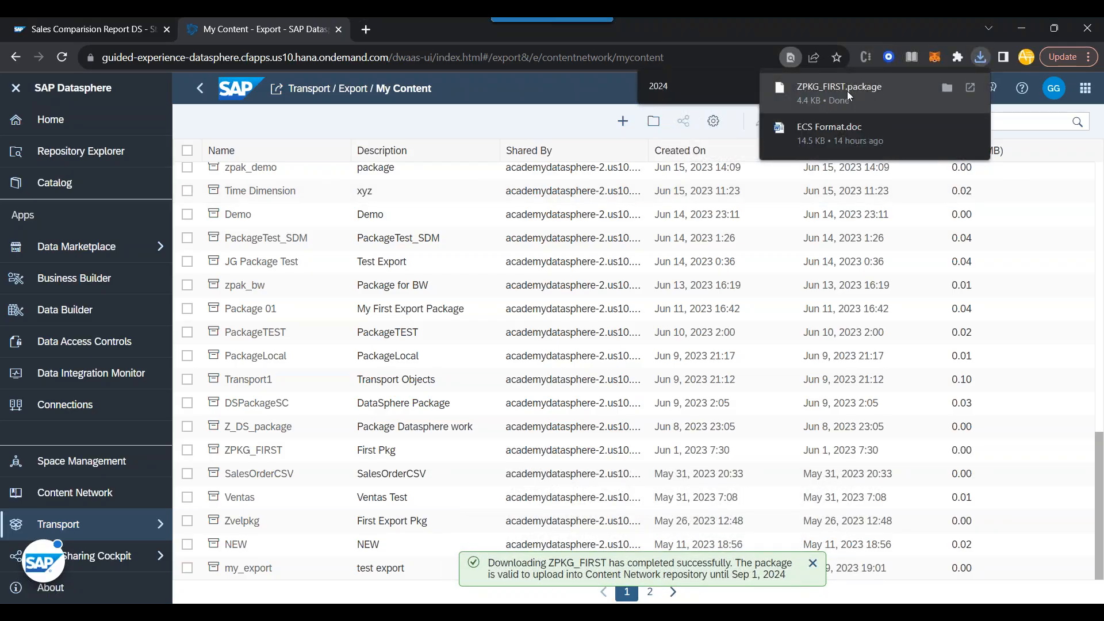
click(573, 90)
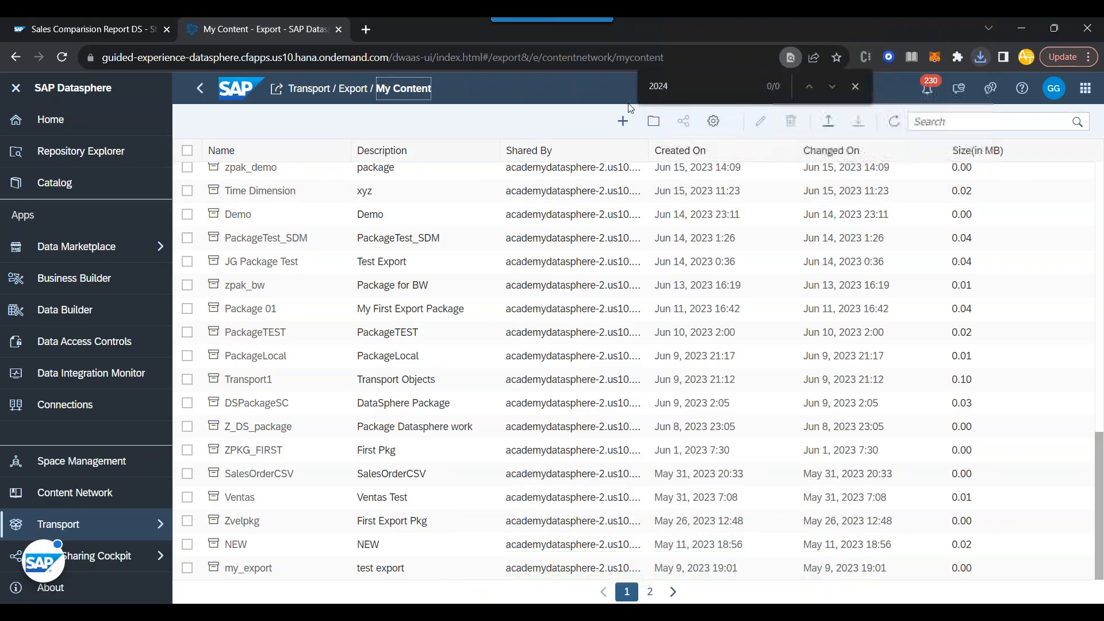
- Open the Transport Import list, close the page search, and look through the packages and their import status
click(124, 529)
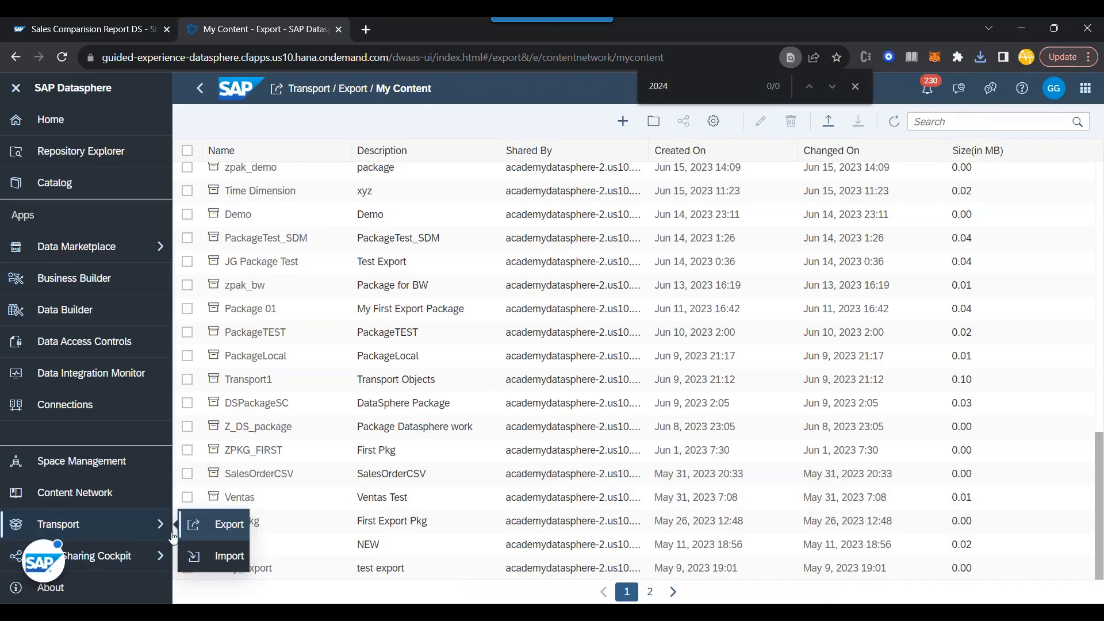
click(221, 564)
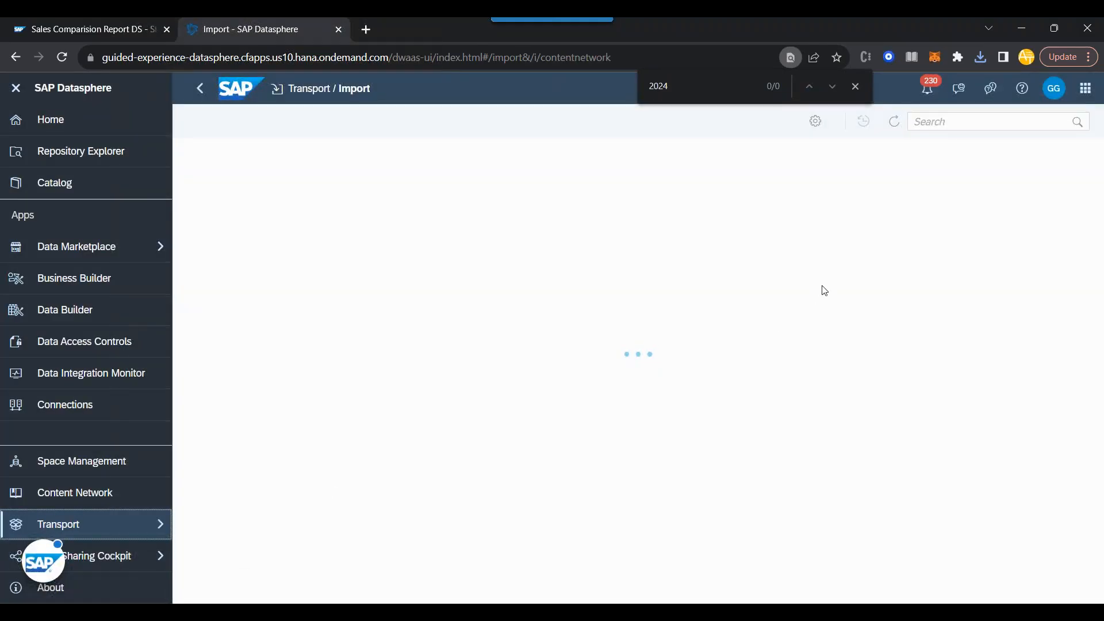
click(857, 88)
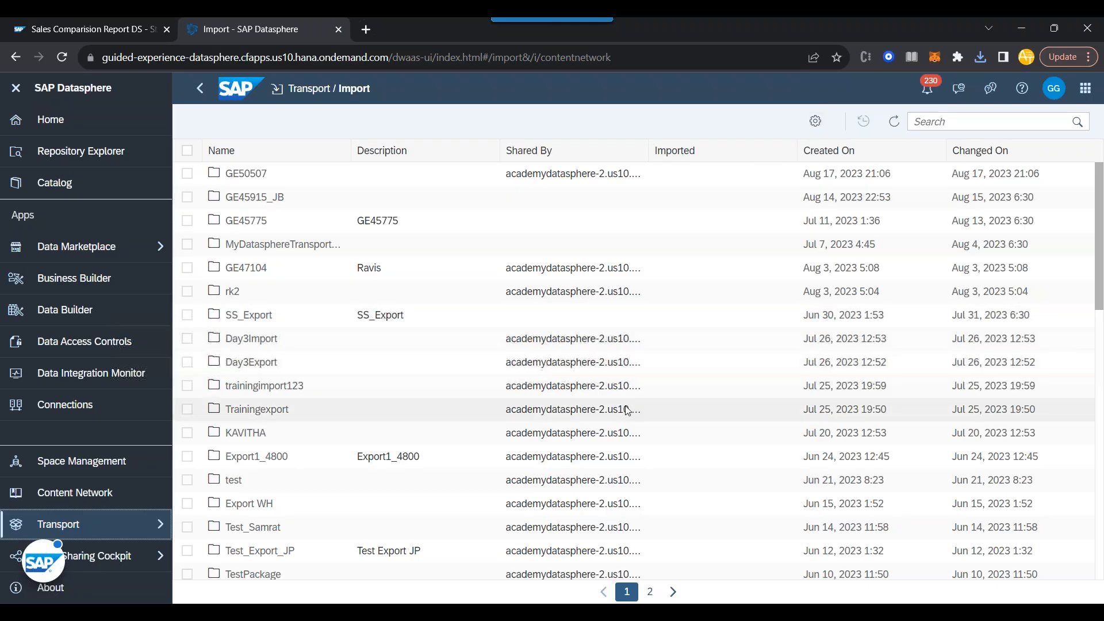
scroll(288, 397, down, 15)
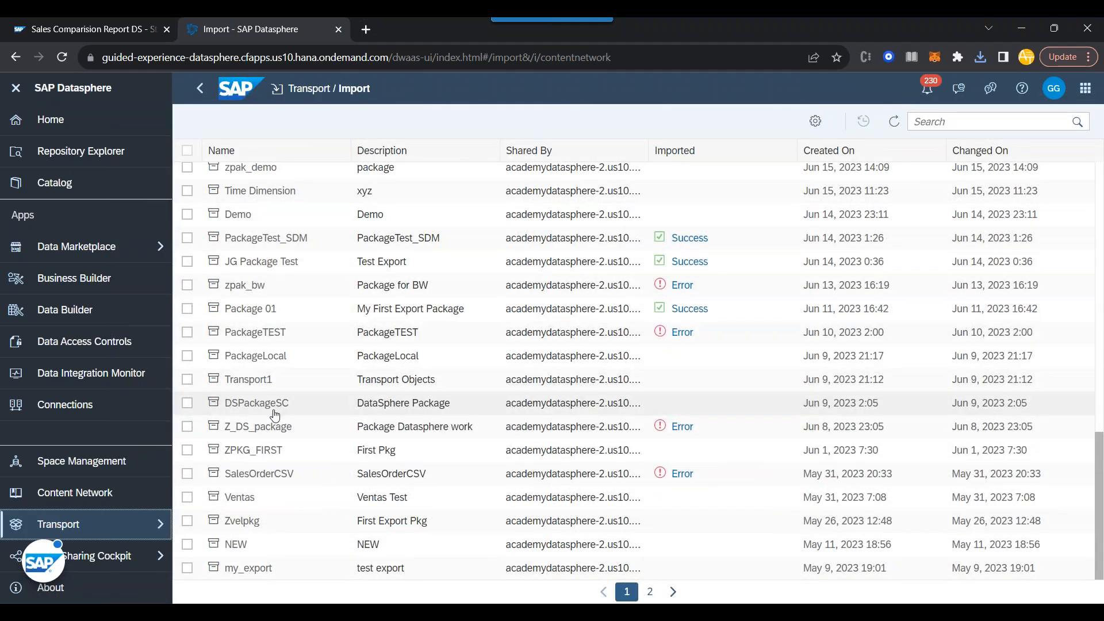
scroll(282, 413, up, 15)
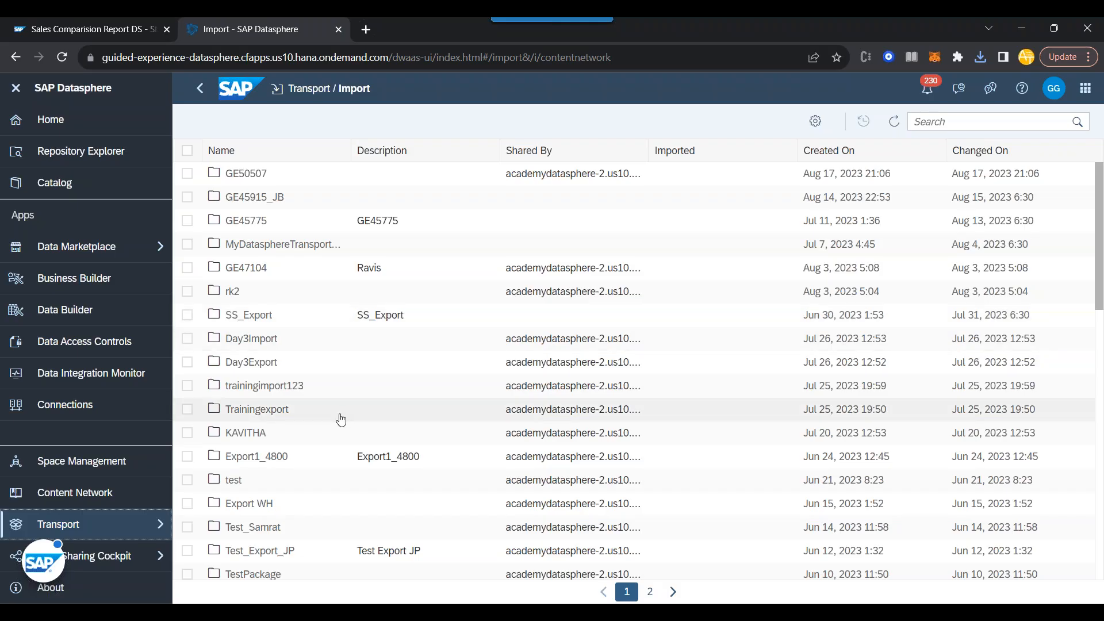
scroll(341, 420, down, 10)
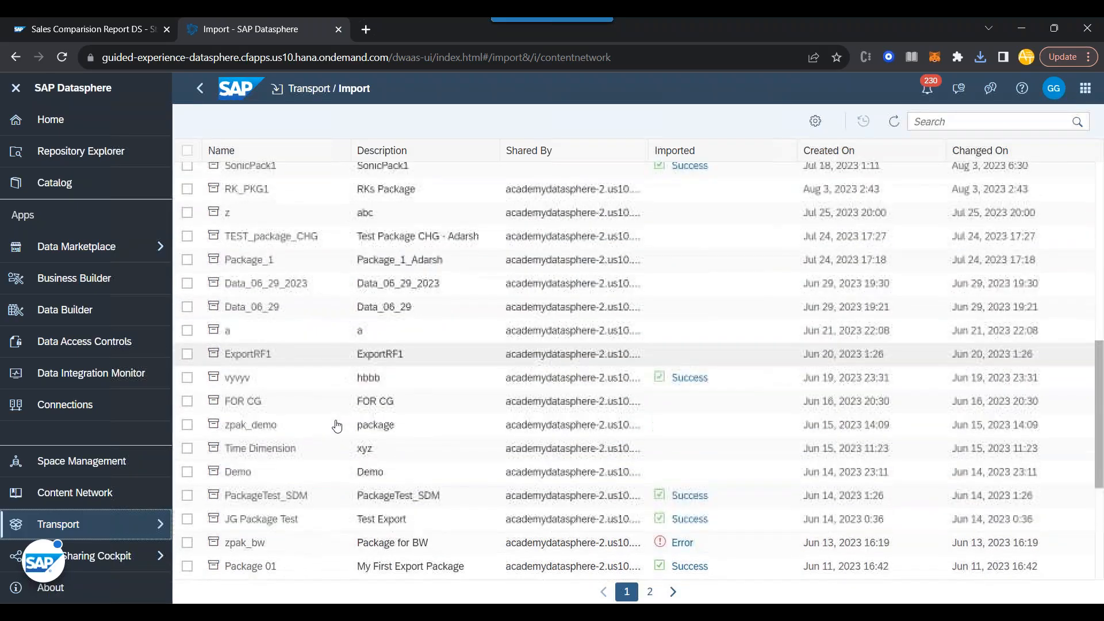
scroll(338, 426, down, 2)
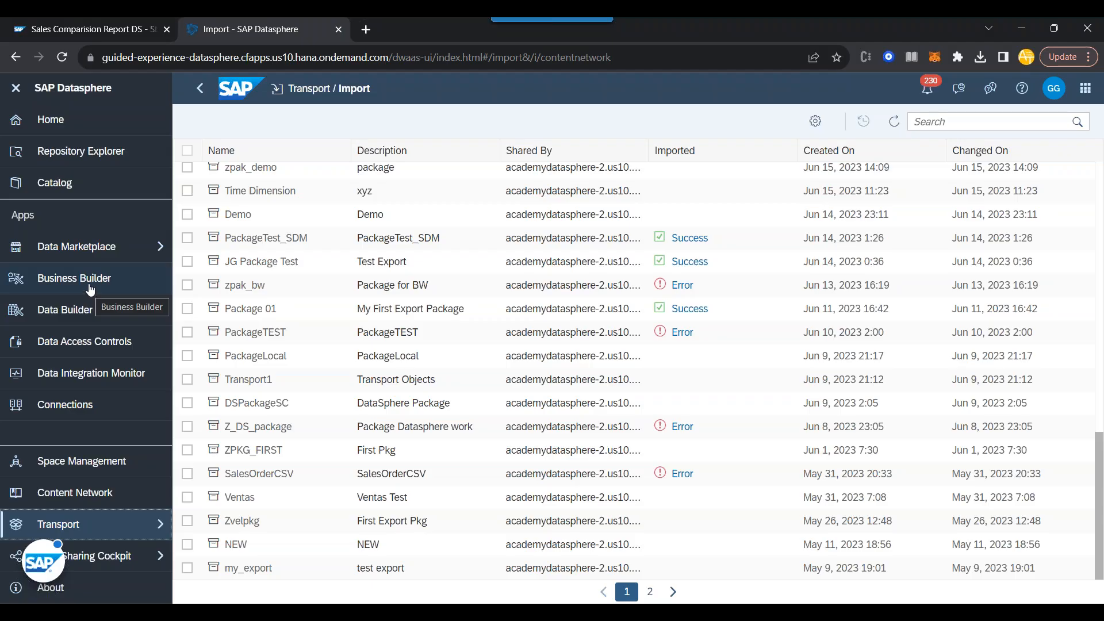
- Switch to the PowerPoint training deck and title the empty slide 131 "Question"
click(248, 614)
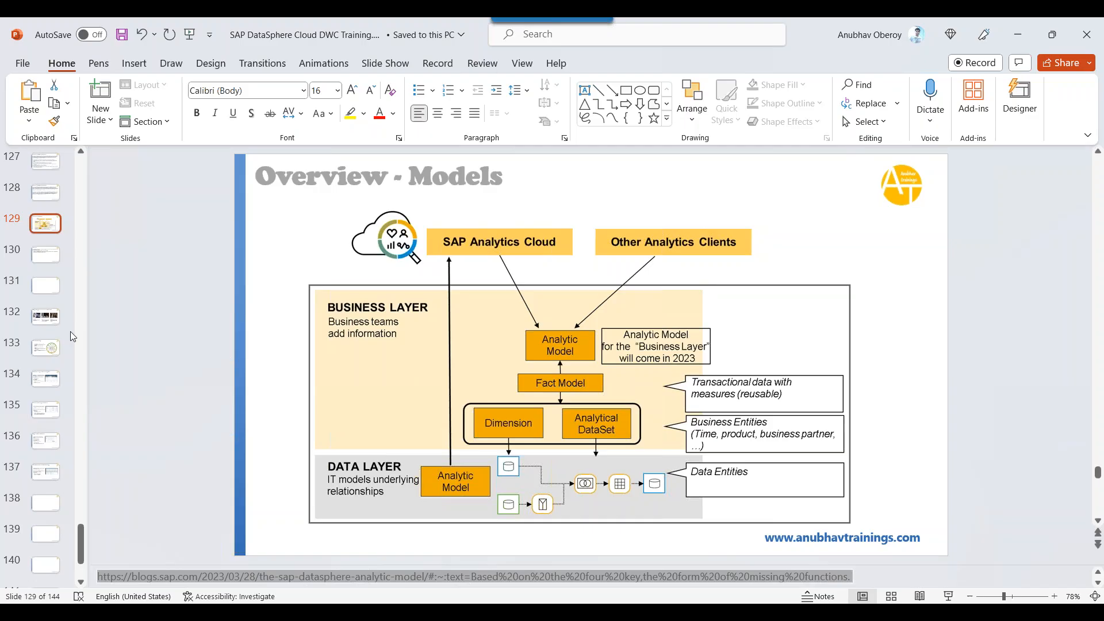
click(56, 258)
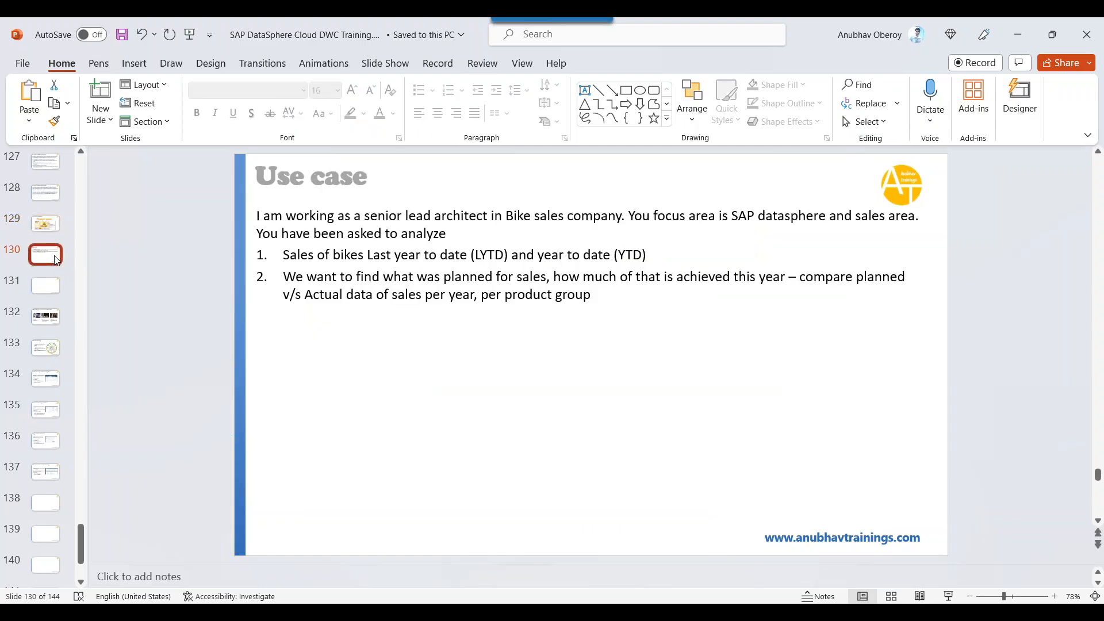
click(49, 285)
click(347, 185)
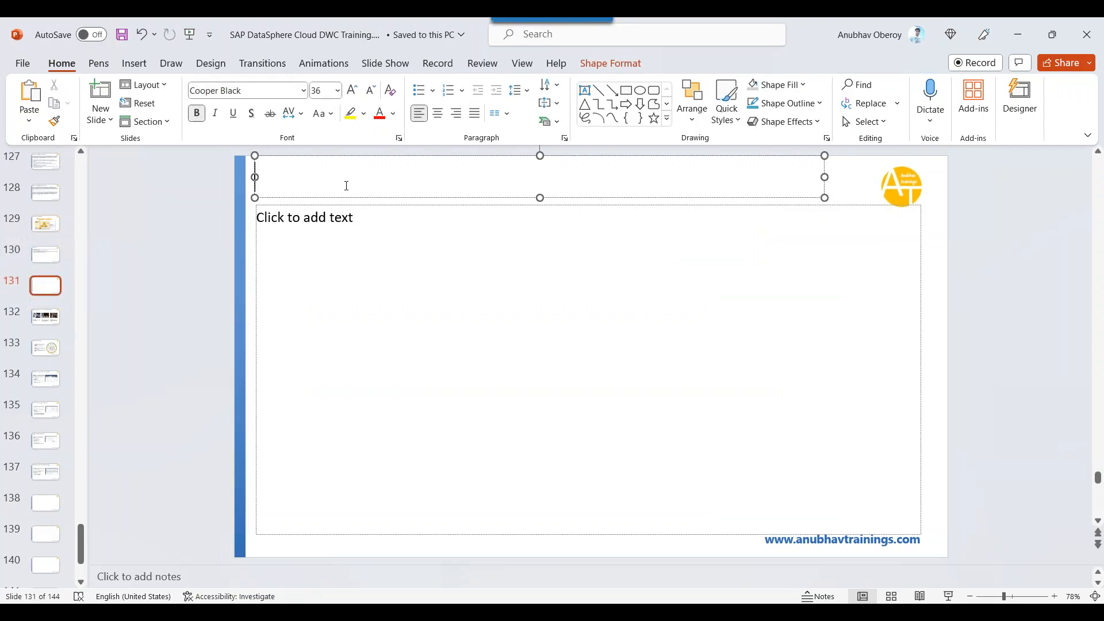
text(Question)
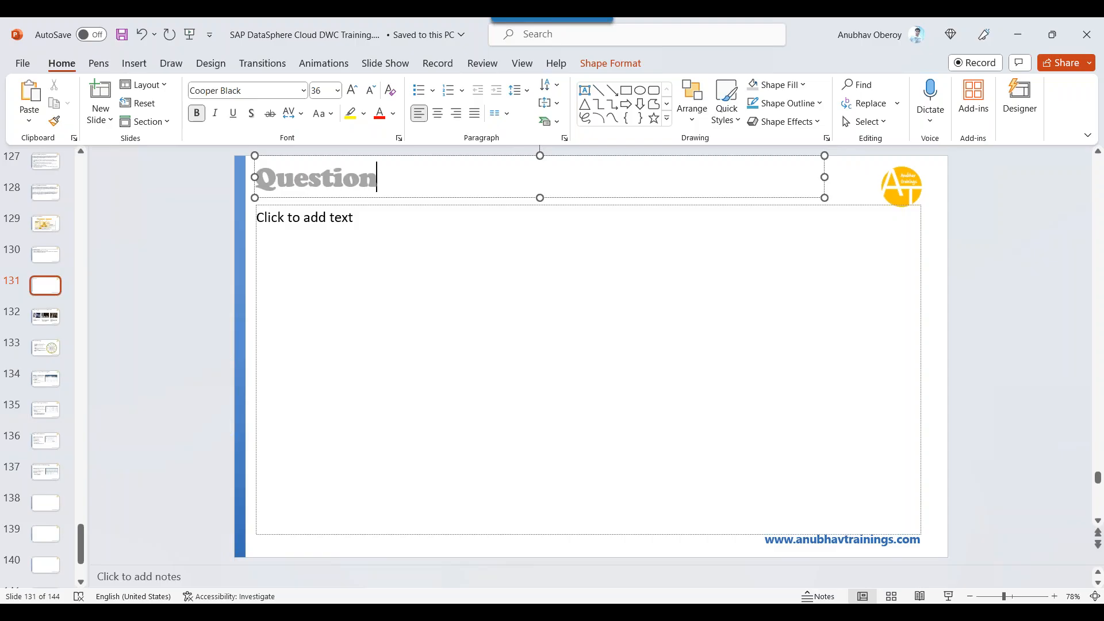
- Fill the slide body with a question to the trainer mentioning SAP Datasphere use since last 3 years, 15 developers and over 8263 built objects
click(371, 253)
text(Anubhav I am working in a company using SAP Datasphere since last 3 years, we have a quite big team of 15 developer)
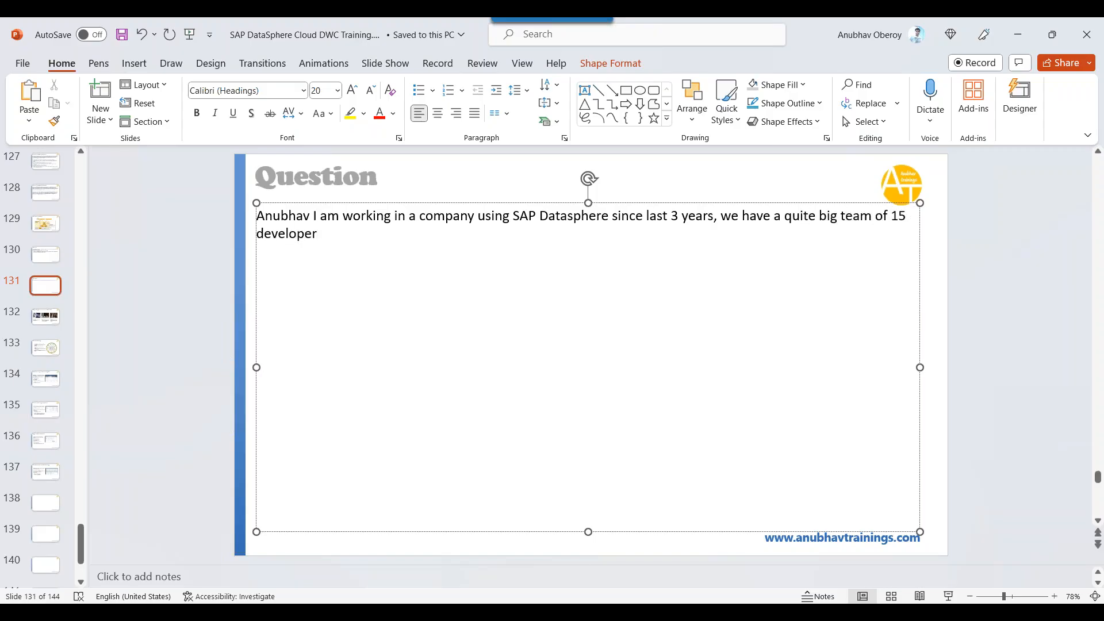
text(s and they have buil)
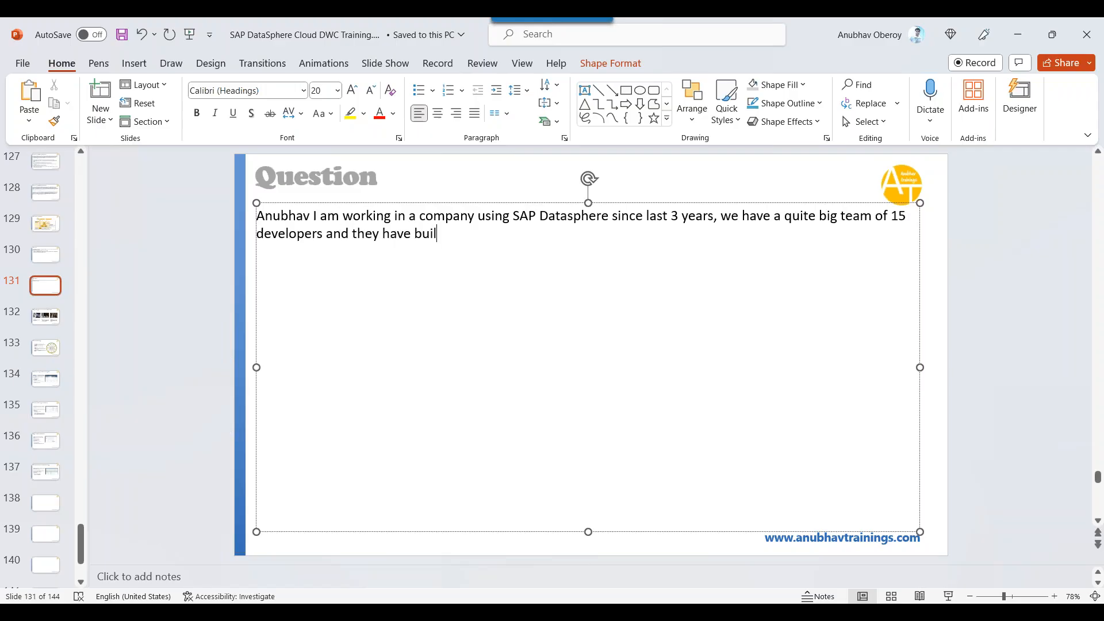
text(t over 8263 objects.)
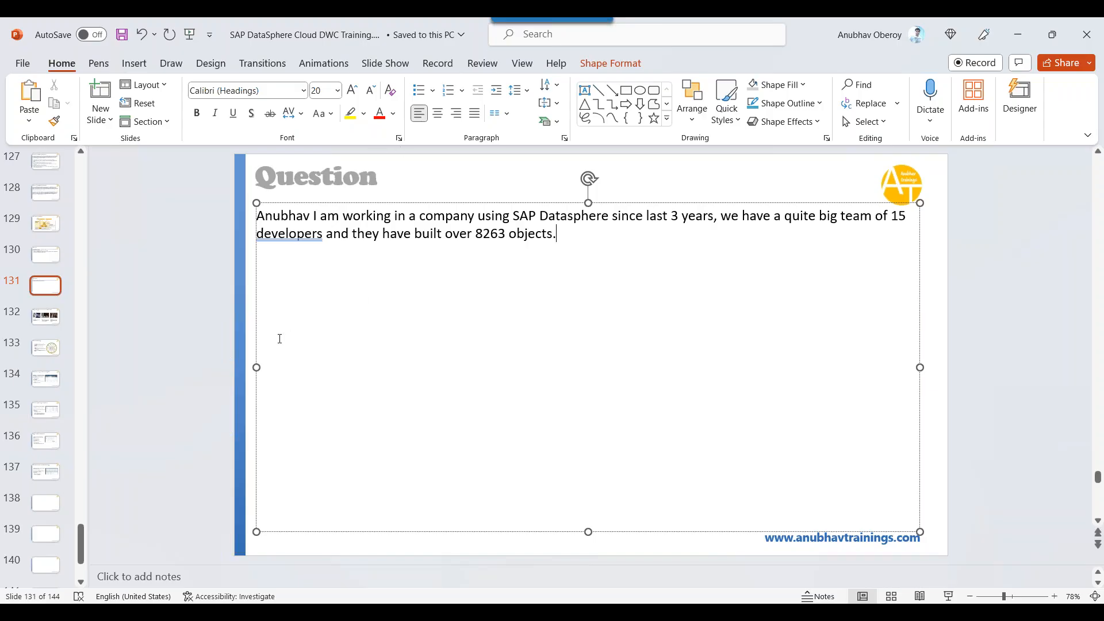
- Start the slide show from the Question slide and advance to the data governance slide
click(295, 550)
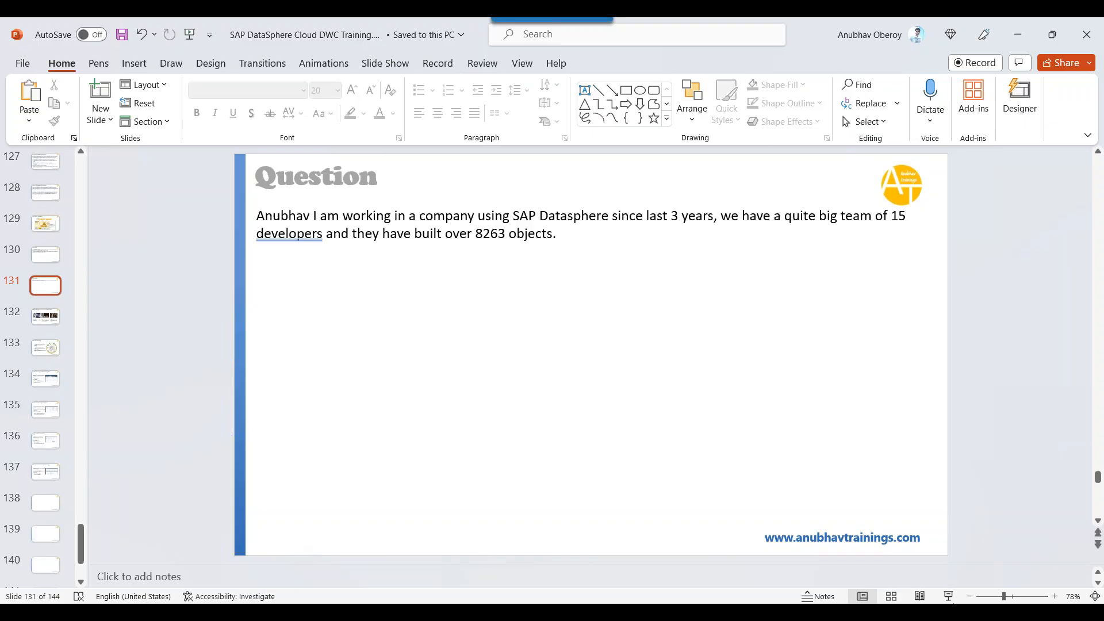
click(948, 596)
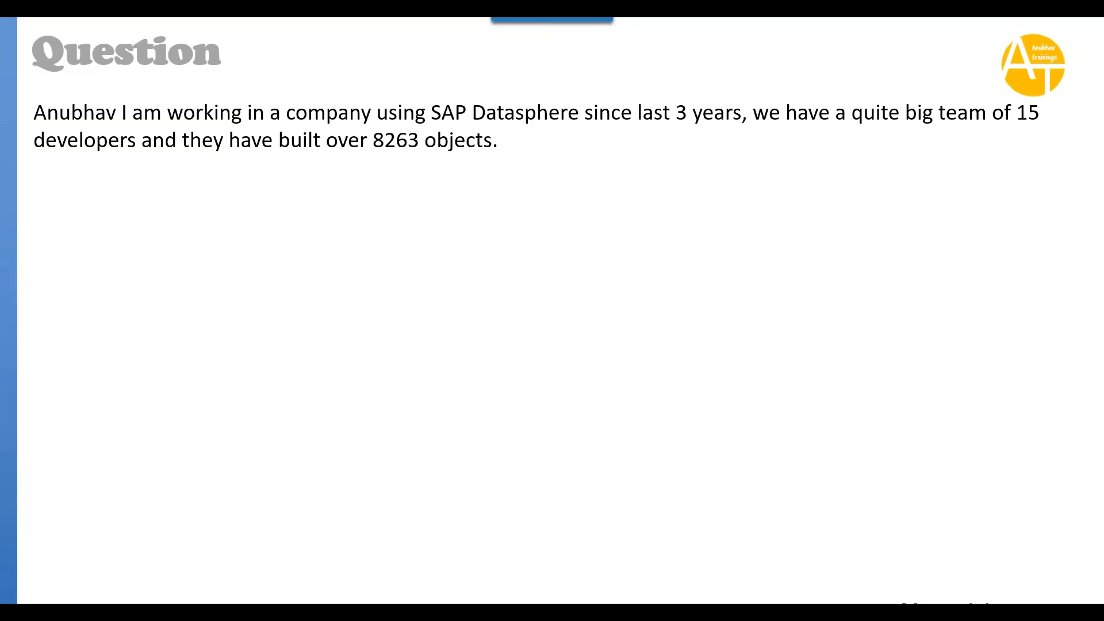
key(Right)
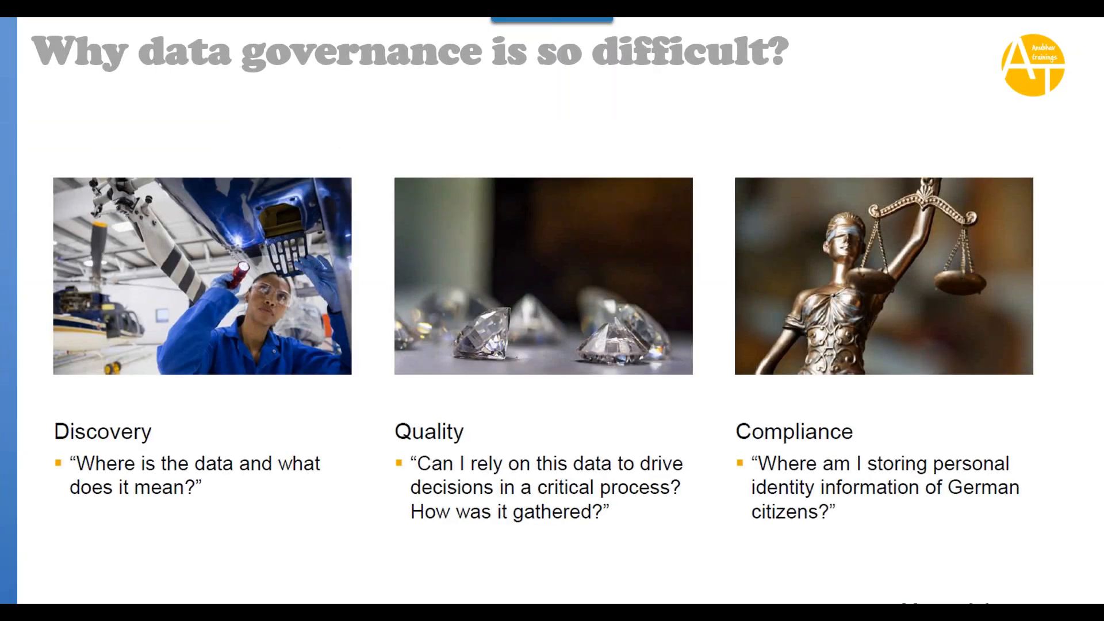
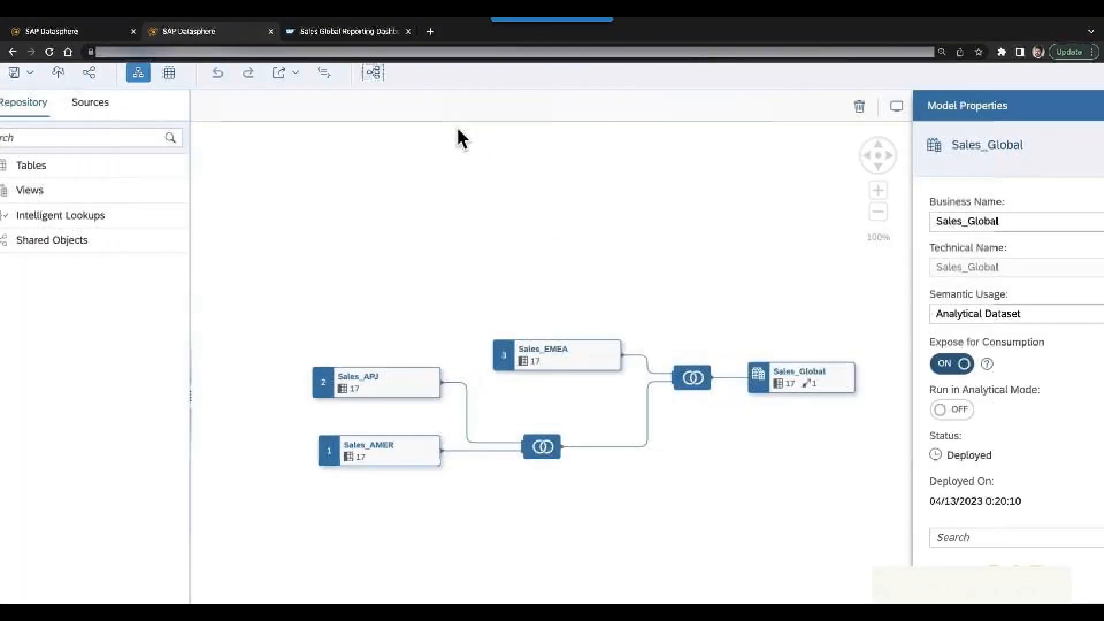
- Go to the SAP Datasphere home page in the first browser tab, expand the navigation, and open the Catalog
click(68, 33)
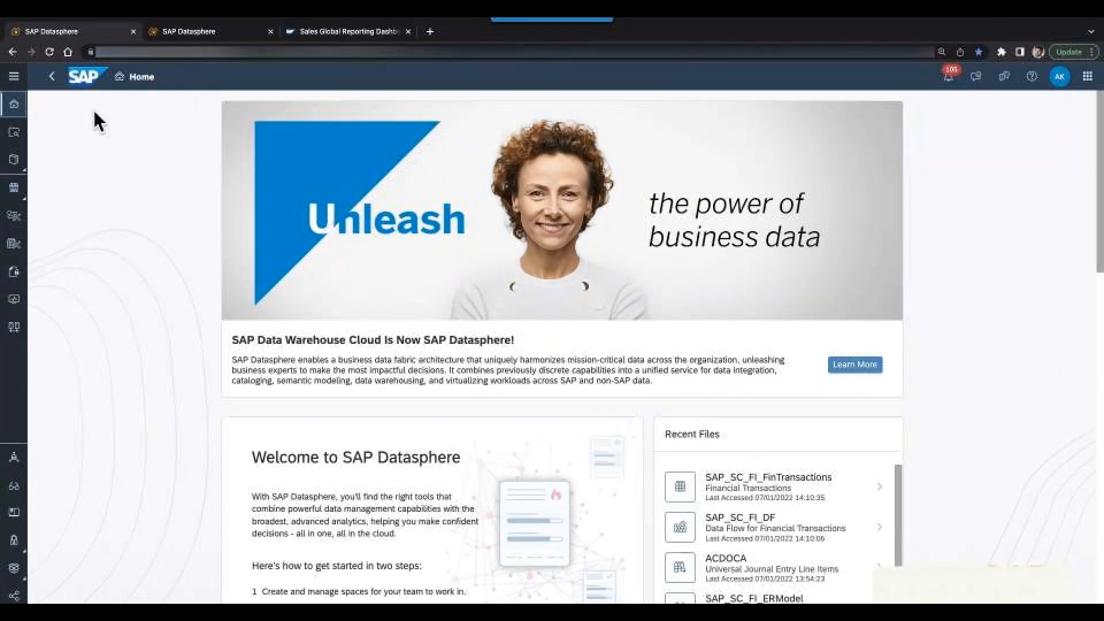
click(16, 79)
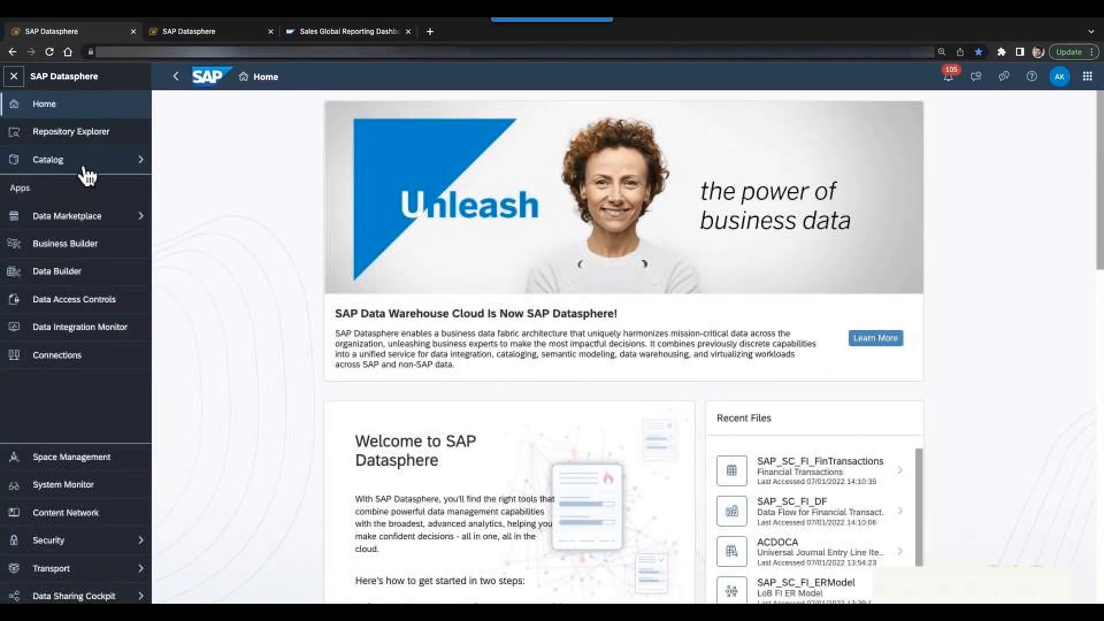
click(110, 170)
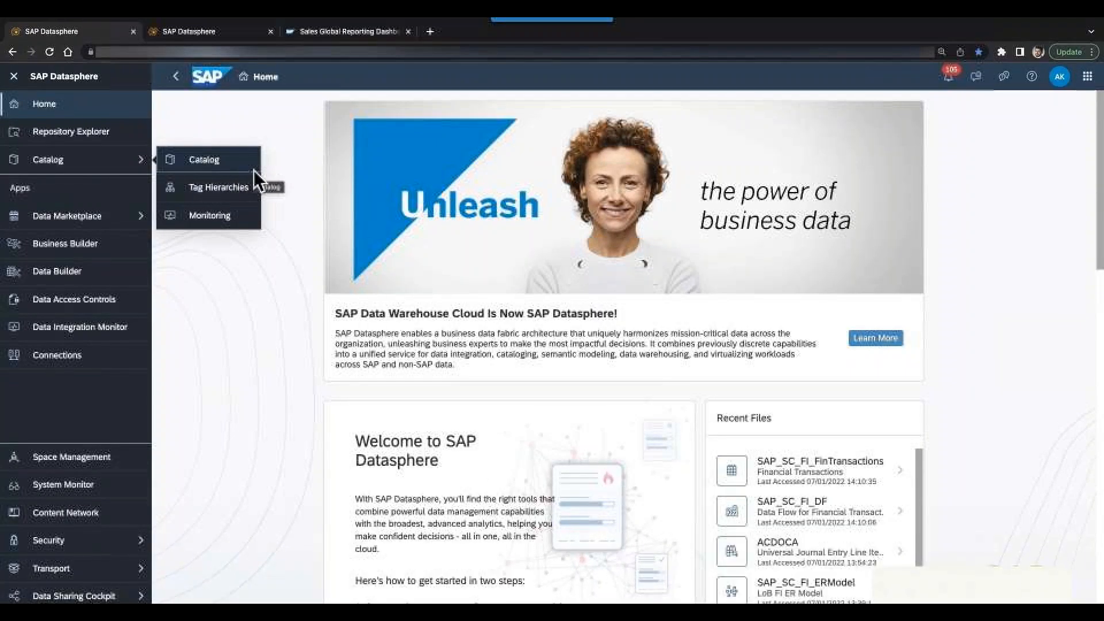
click(202, 164)
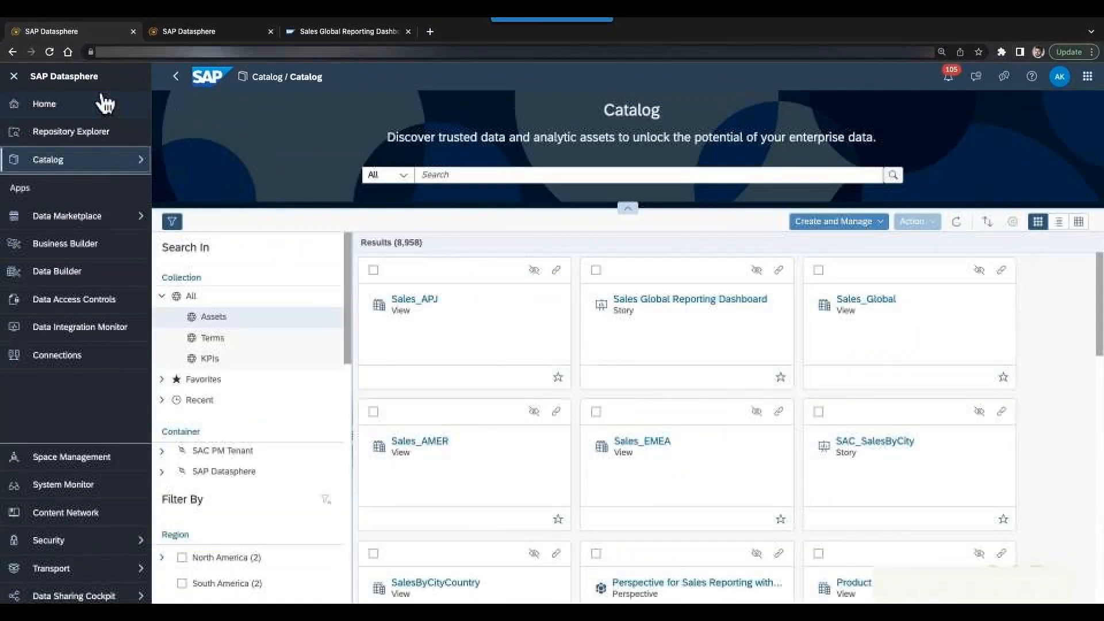
- Collapse the side navigation and search the catalog for "sales global reporting"
click(15, 75)
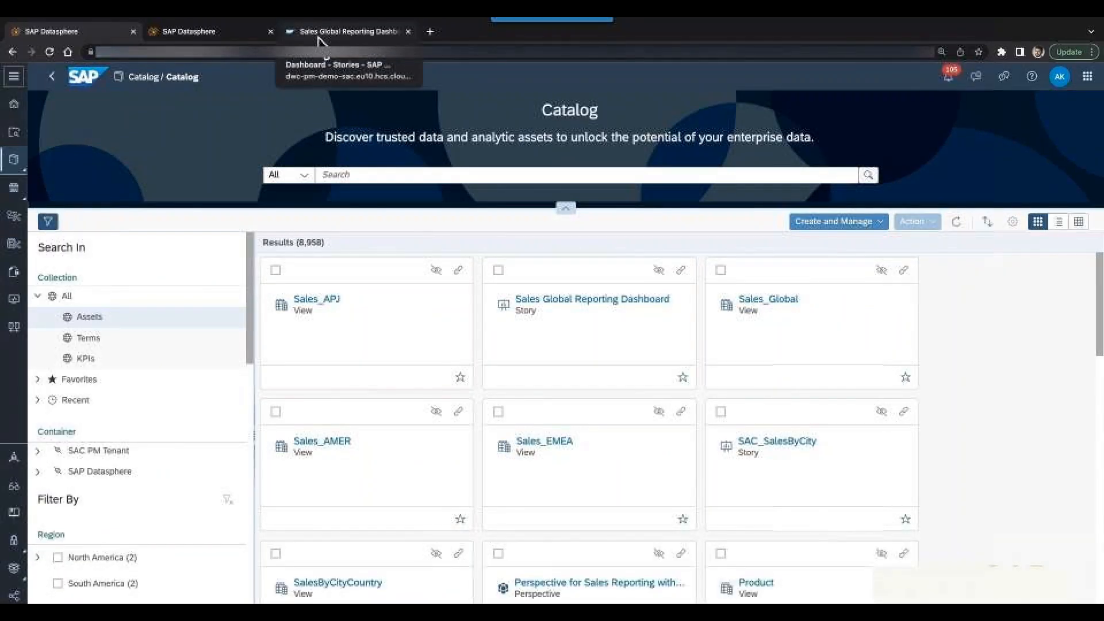
click(350, 176)
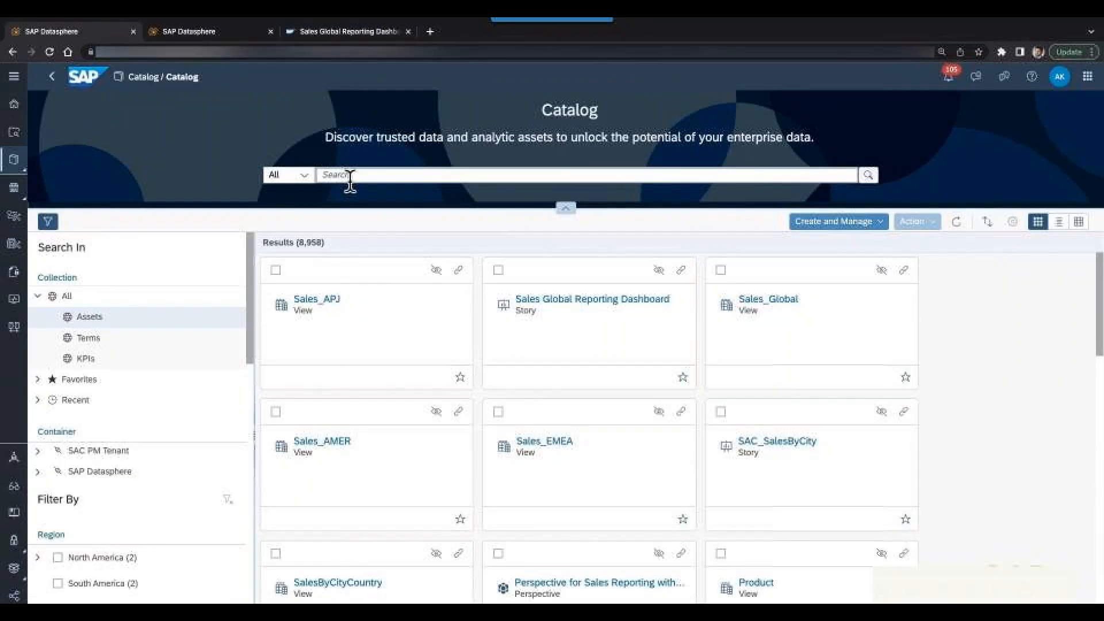
text(sales global reporting)
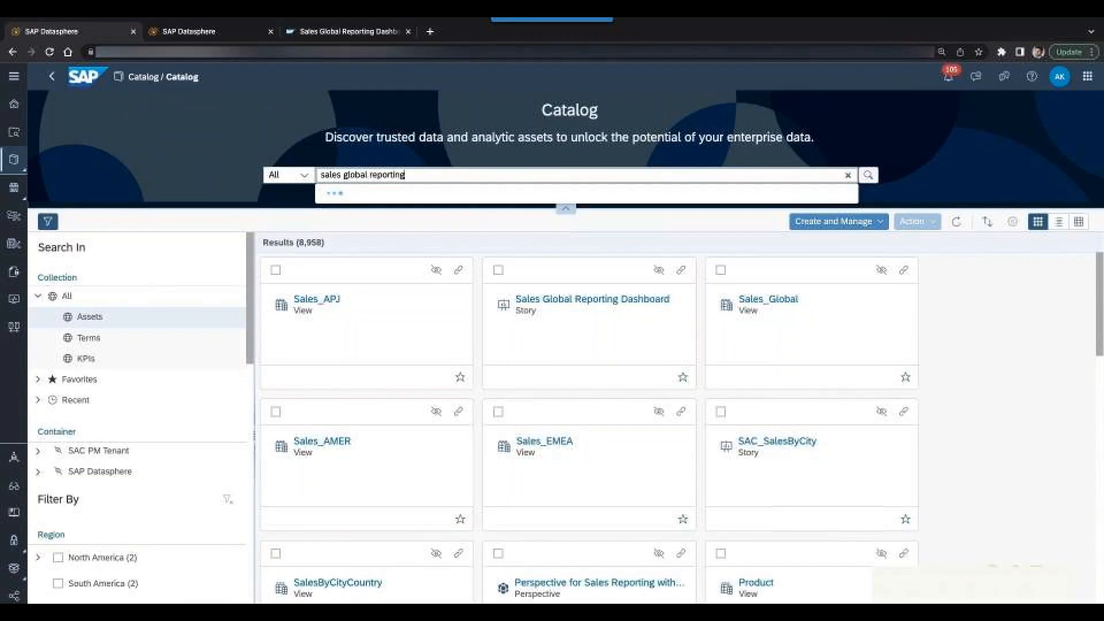
key(Return)
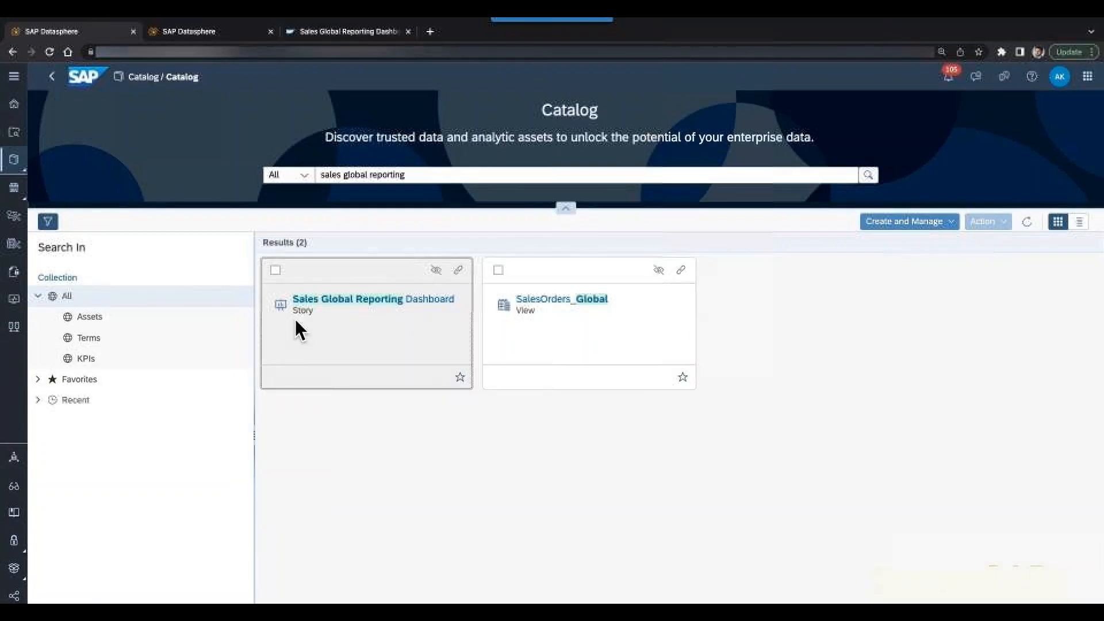
- Clear the catalog search term and rerun the search across all objects to examine the overall result count
click(844, 175)
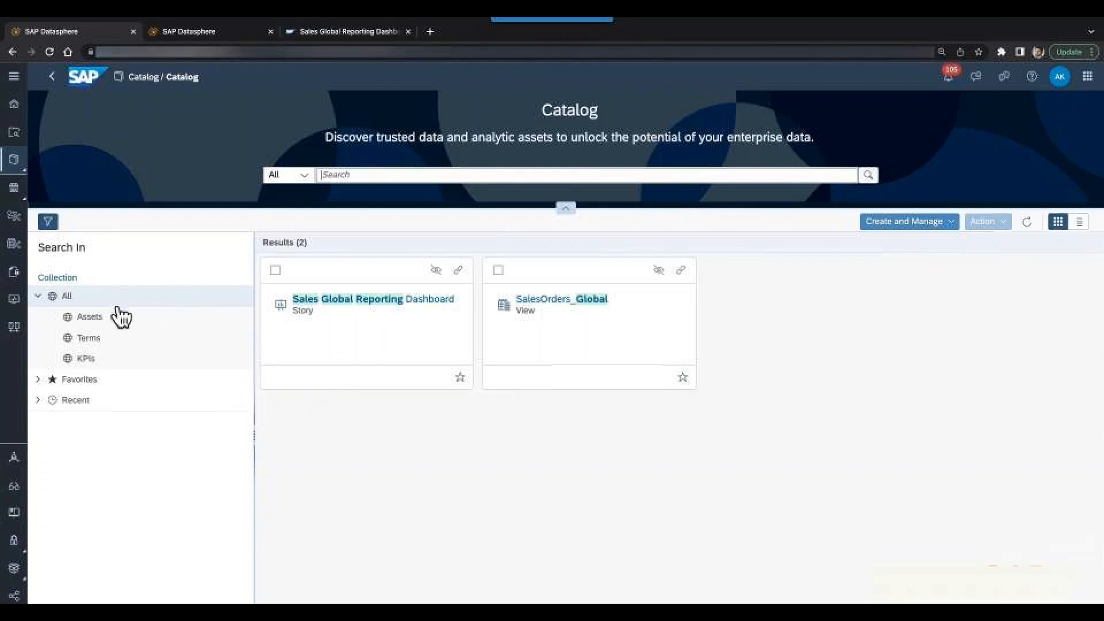
click(870, 176)
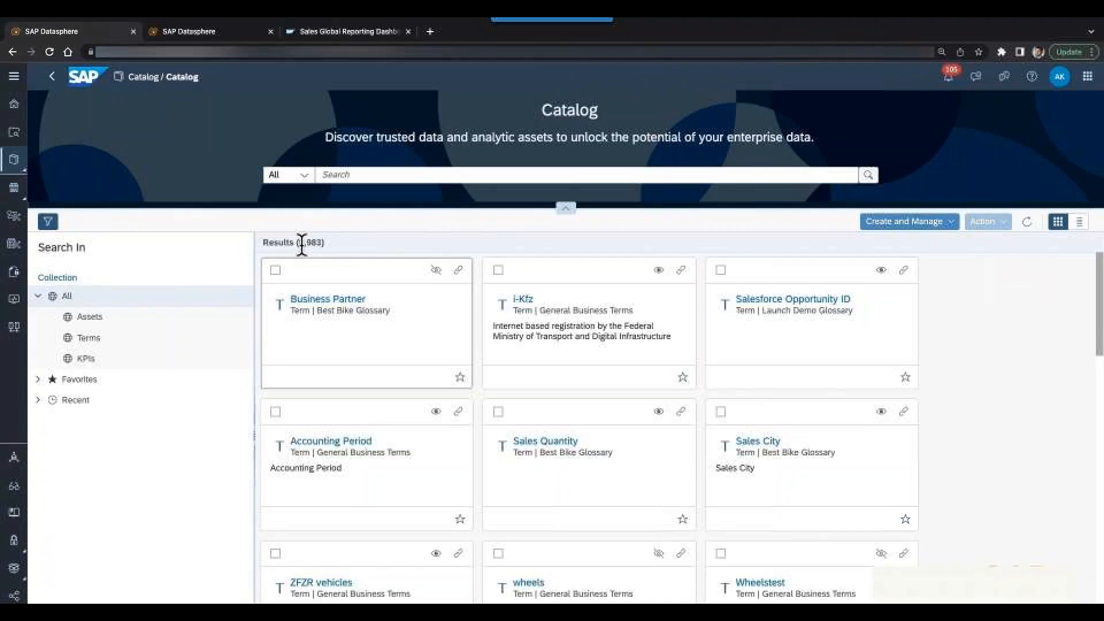
drag(311, 242, 323, 242)
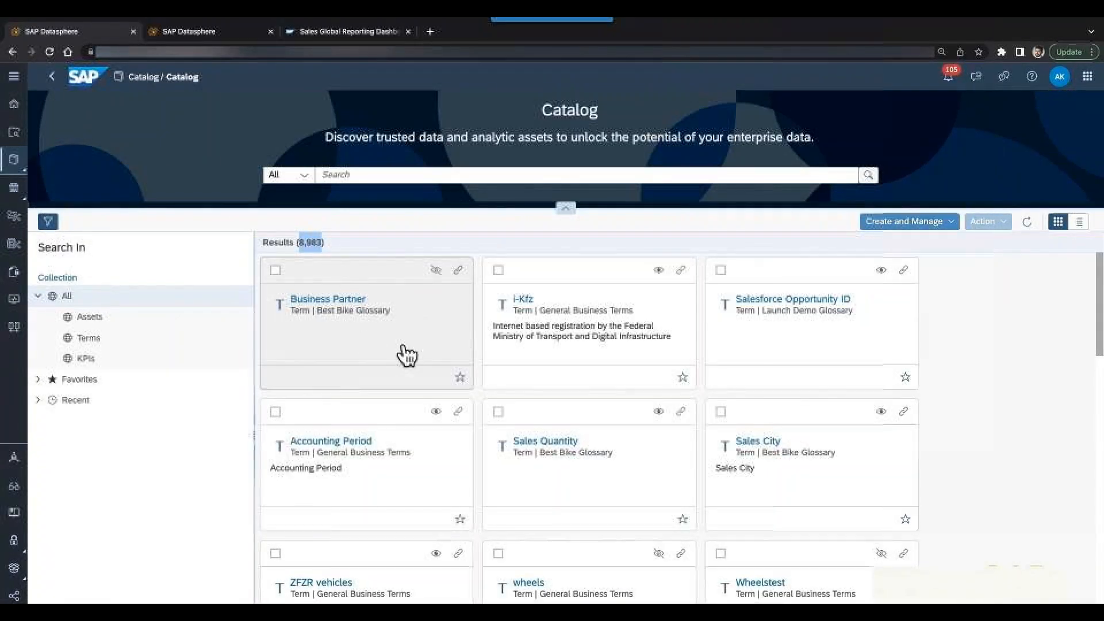
click(978, 396)
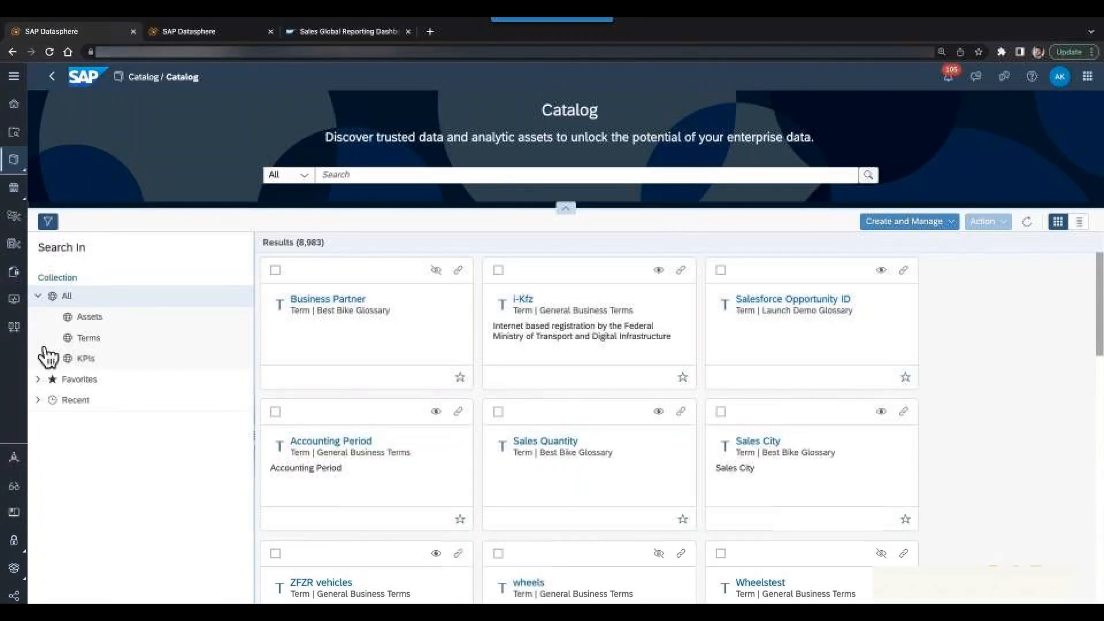
- Restrict the catalog to the Assets collection and filter it by the remote system SAC PM Tenant
click(87, 321)
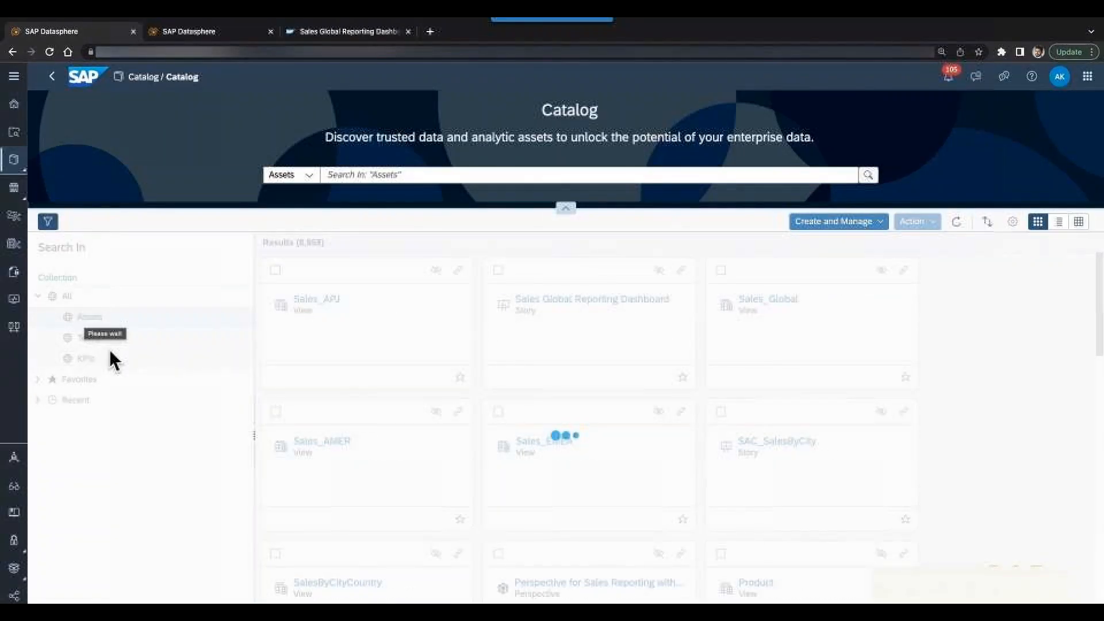
scroll(138, 495, down, 2)
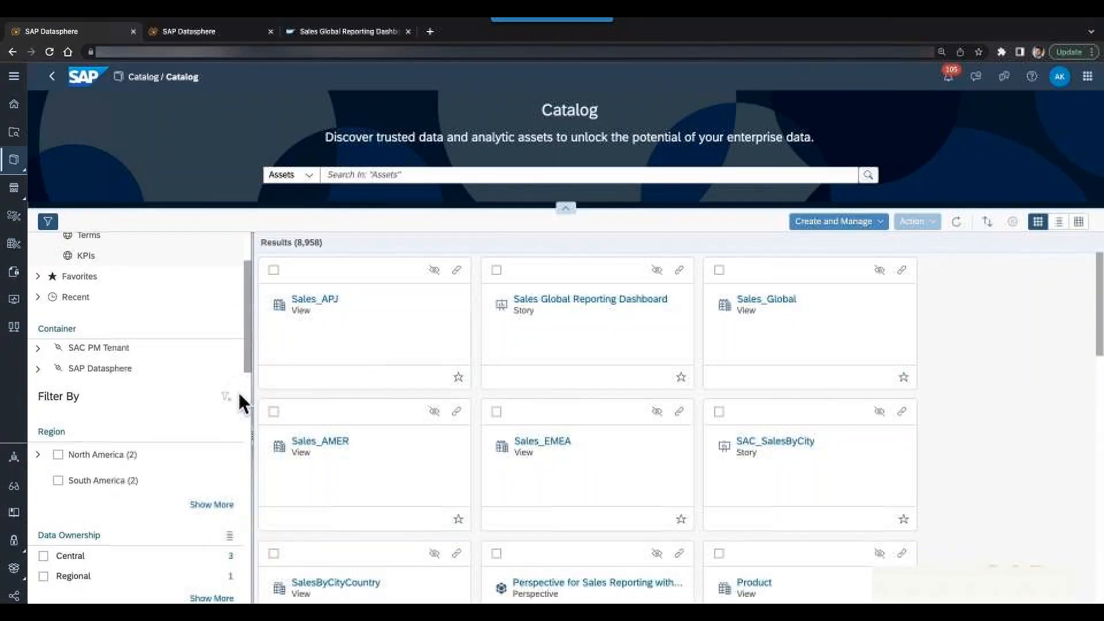
scroll(236, 404, down, 10)
click(43, 565)
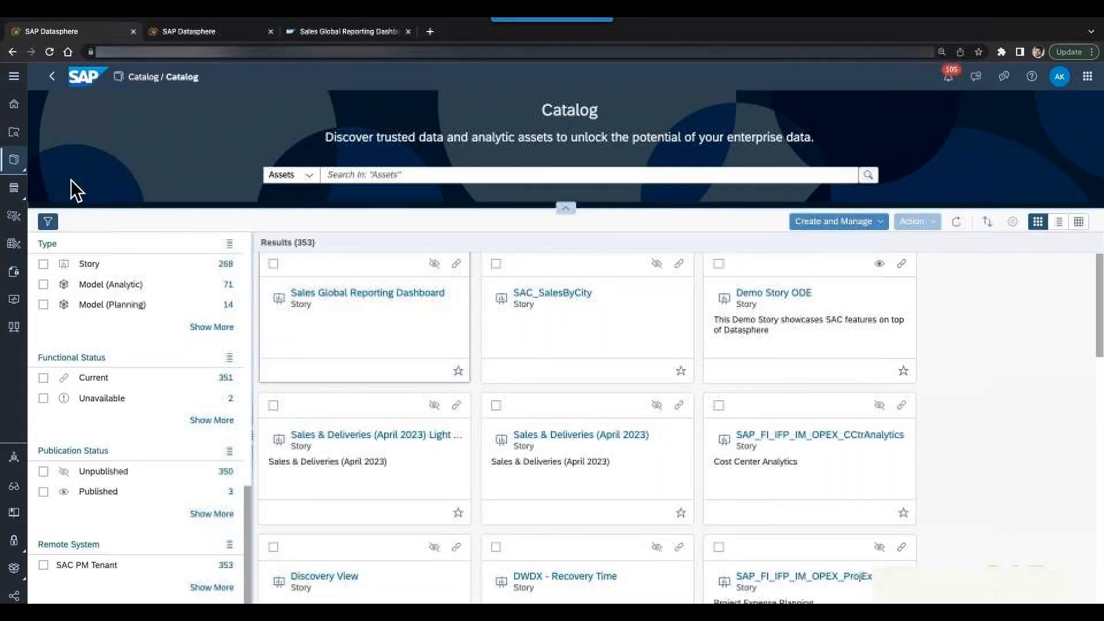
- View the glossary properties of Best Bike Glossary and close them without making changes
click(848, 230)
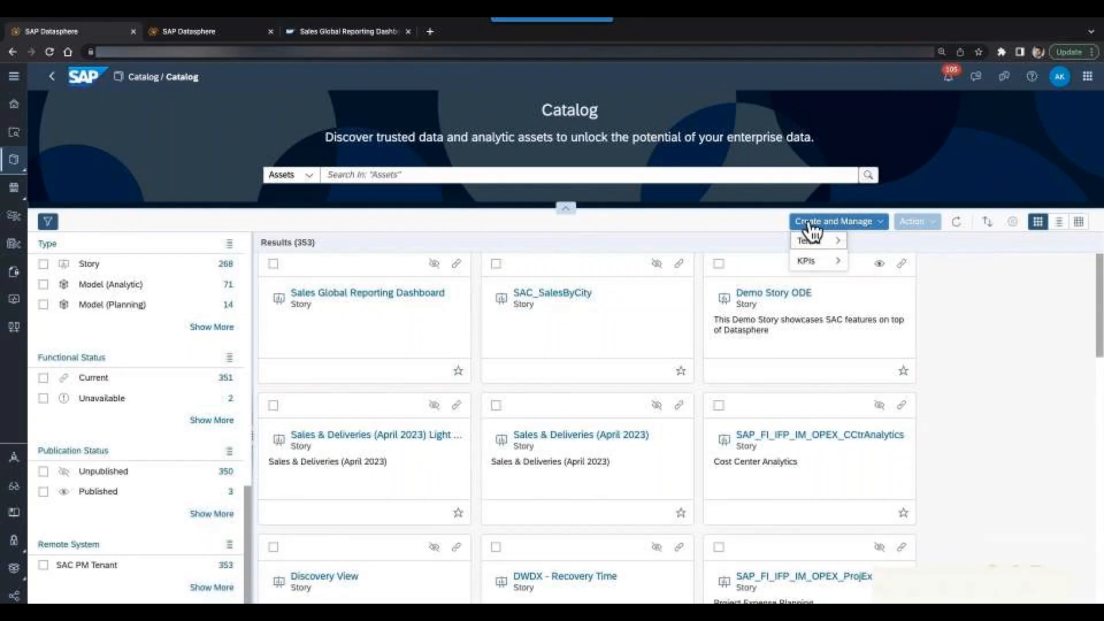
click(835, 254)
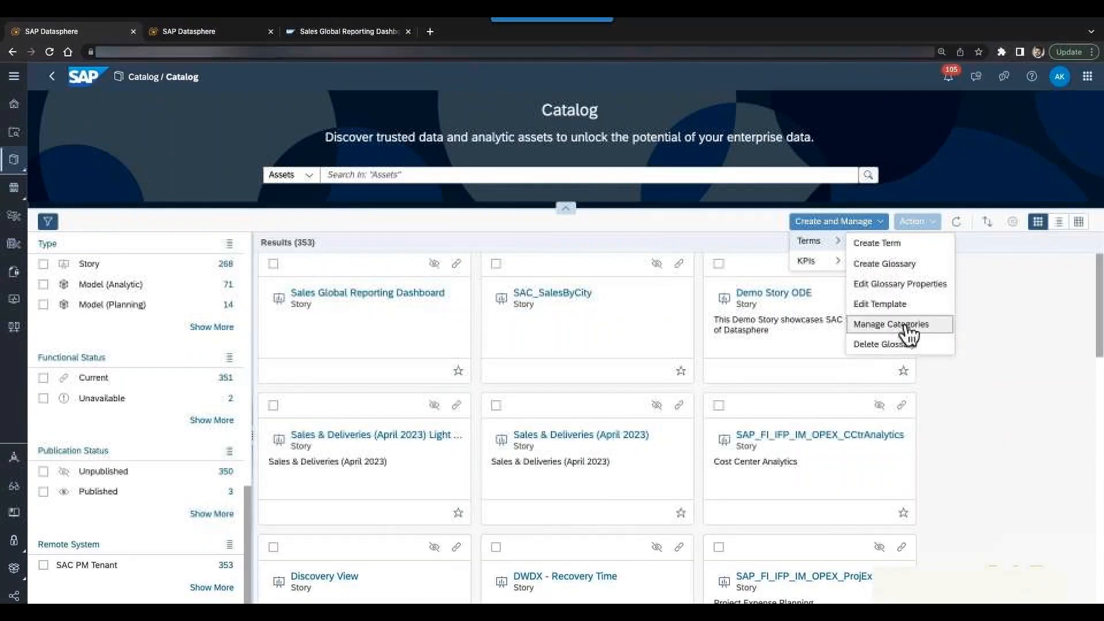
click(901, 284)
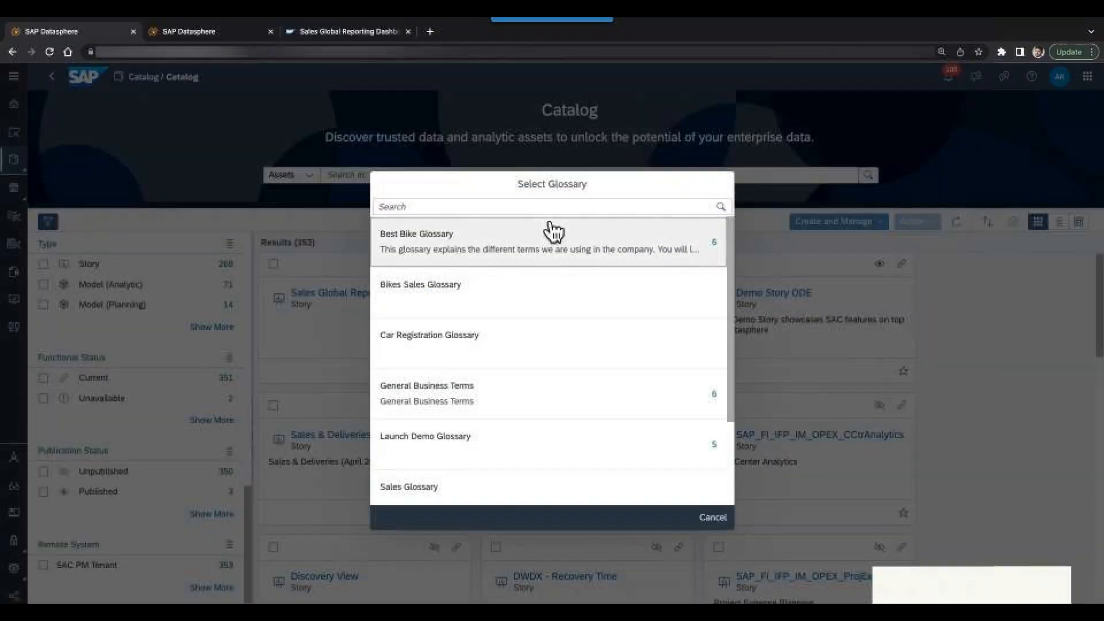
click(402, 249)
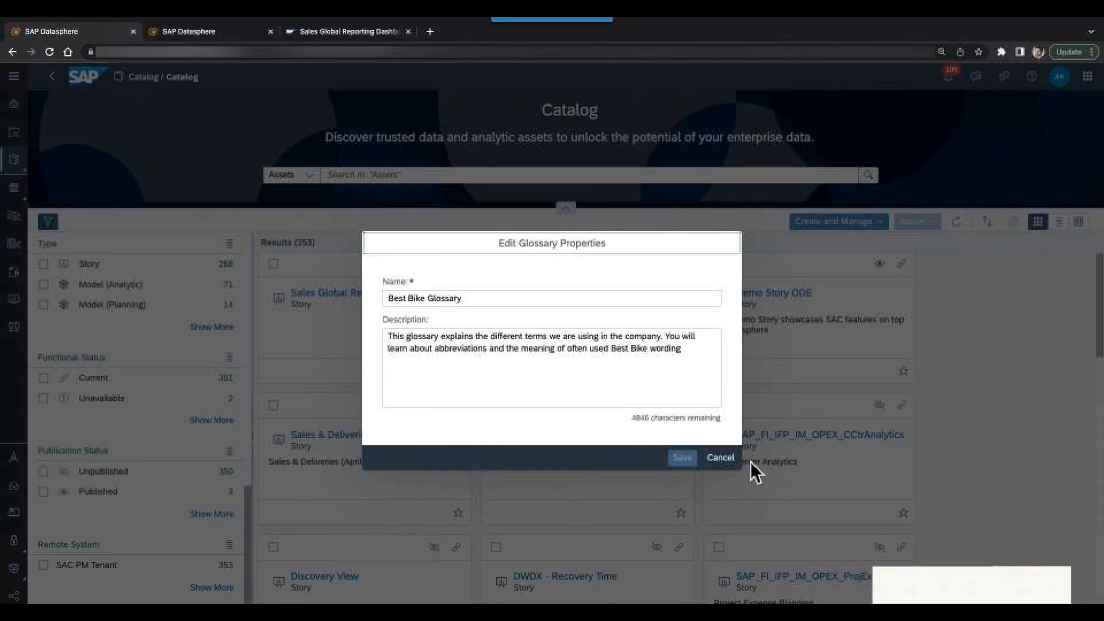
click(733, 462)
- Open category management for Best Bike Glossary and examine the category creation form and the Sales category's details
click(864, 223)
mouse_move(828, 241)
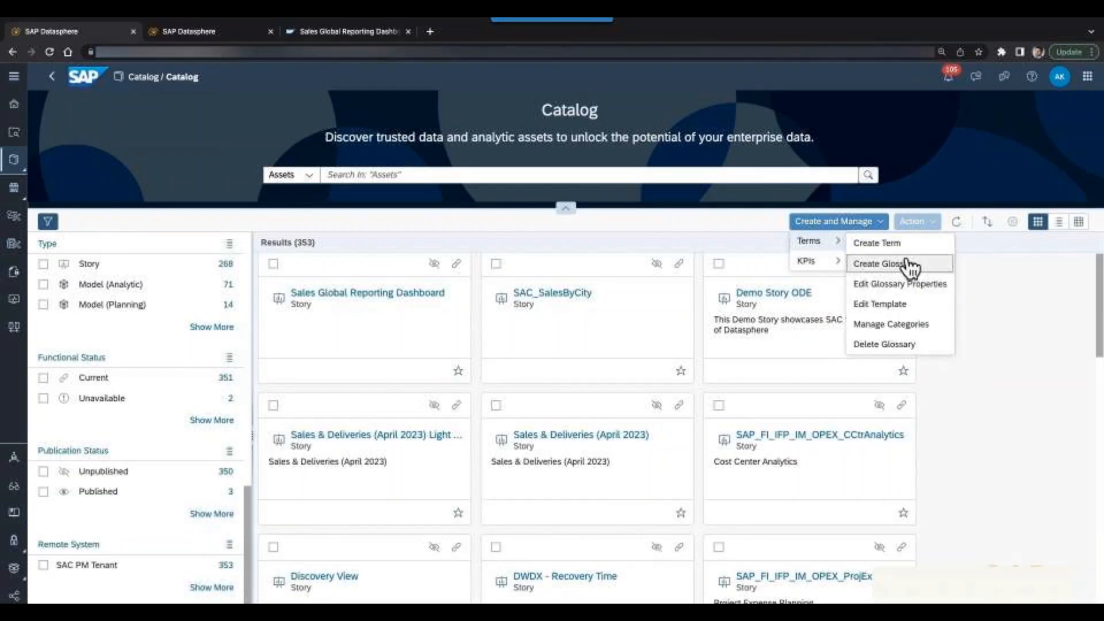
click(904, 326)
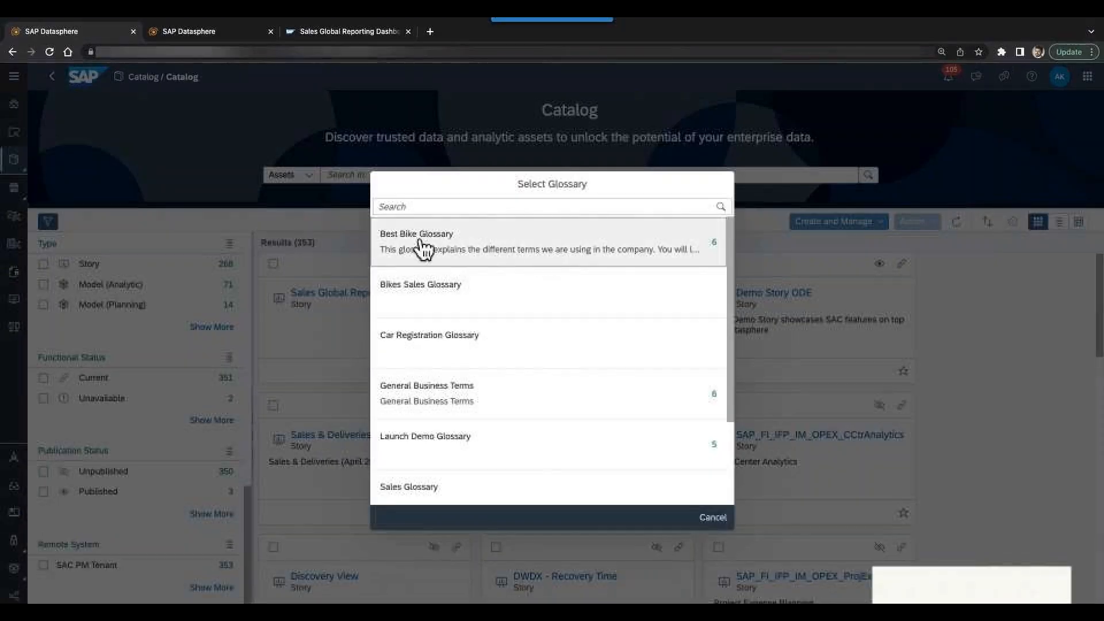
click(443, 253)
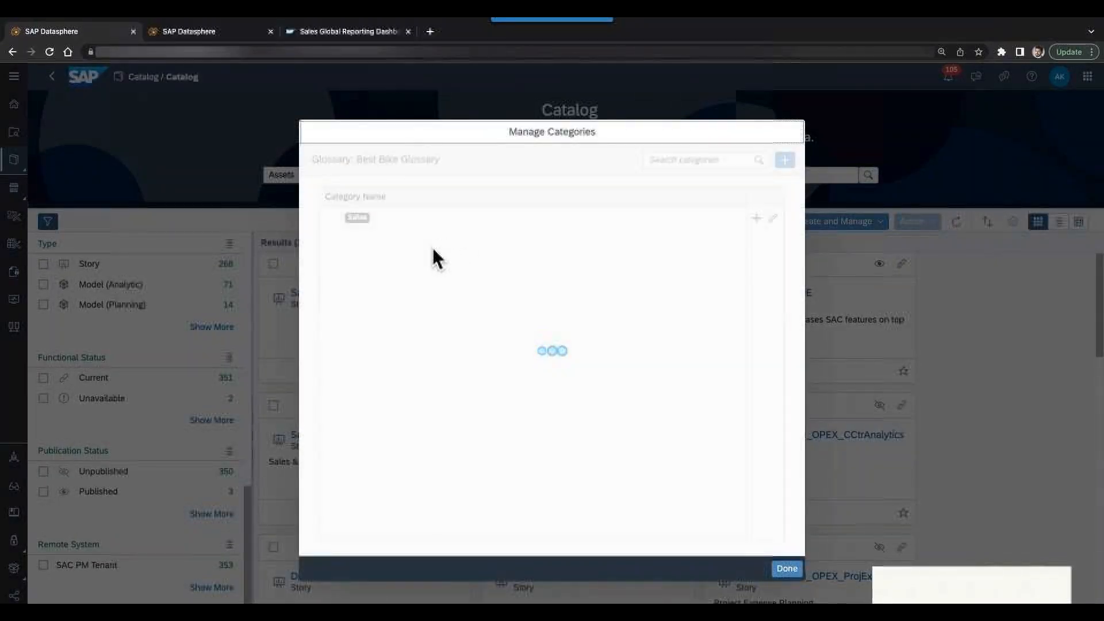
click(789, 160)
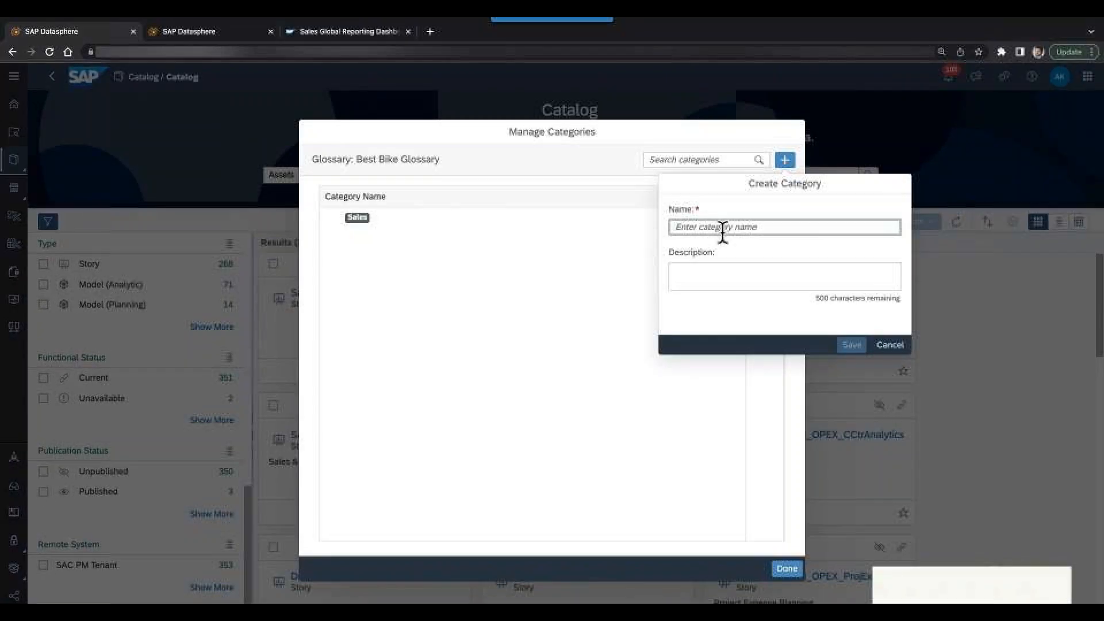
click(538, 223)
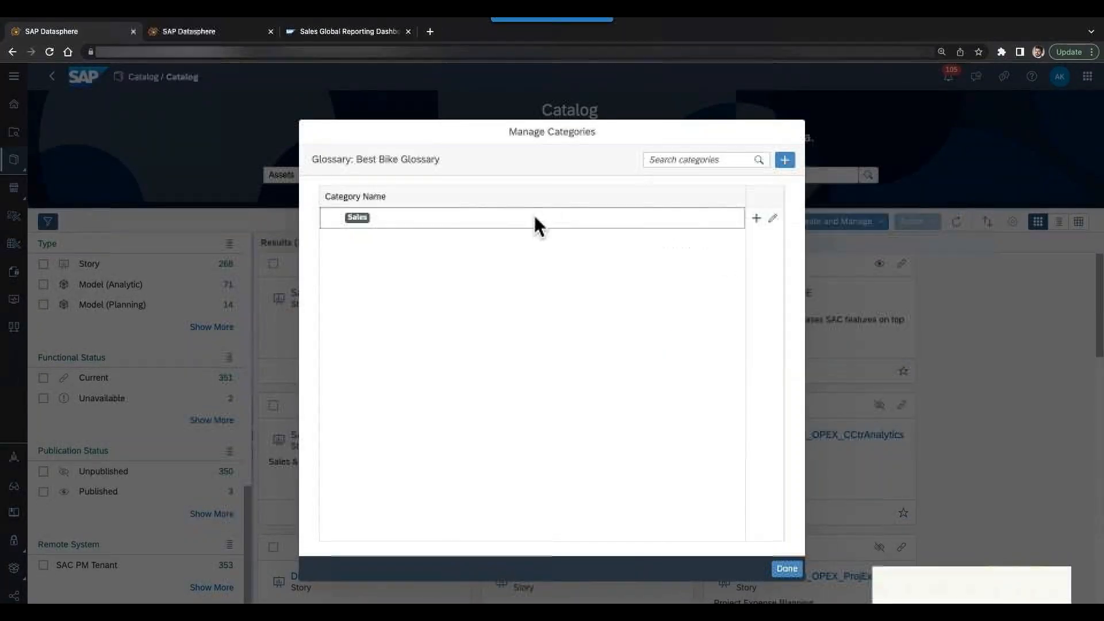
click(773, 223)
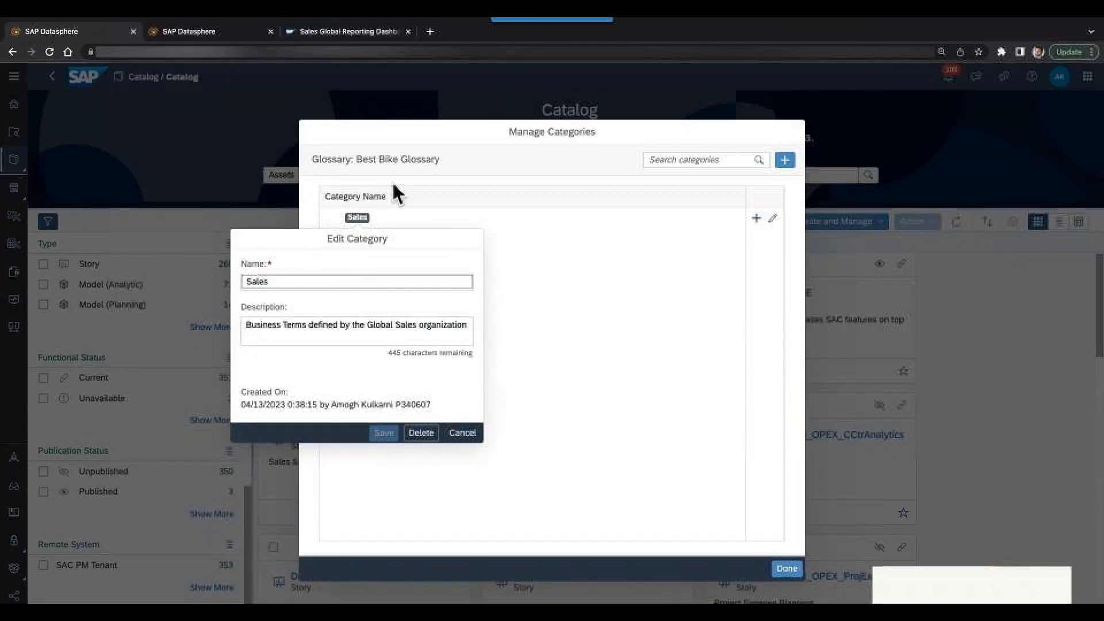
click(463, 435)
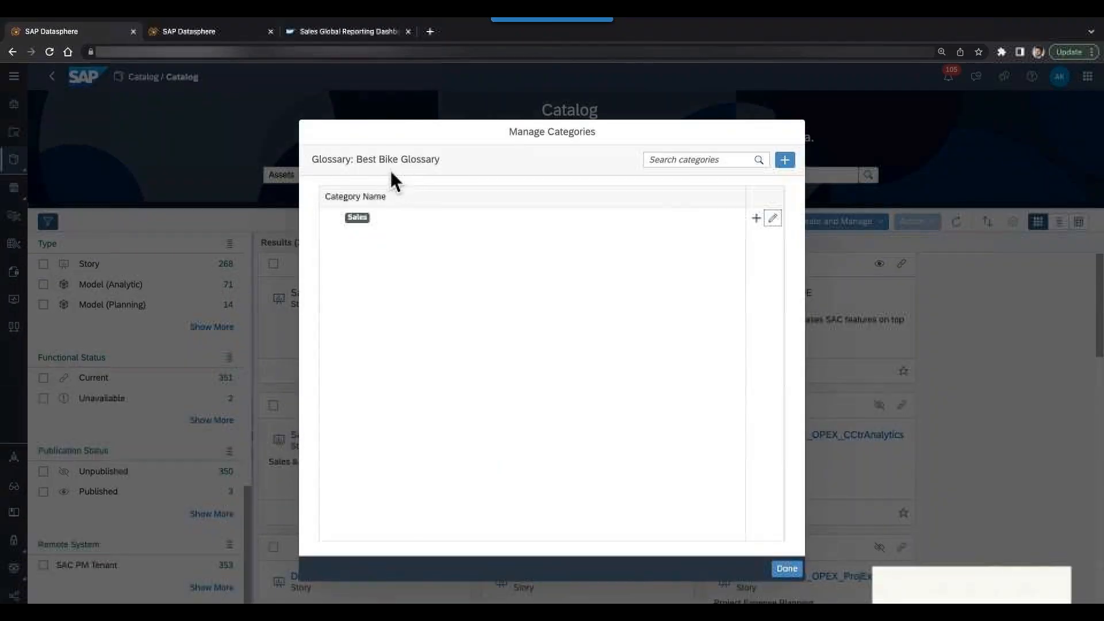
click(783, 567)
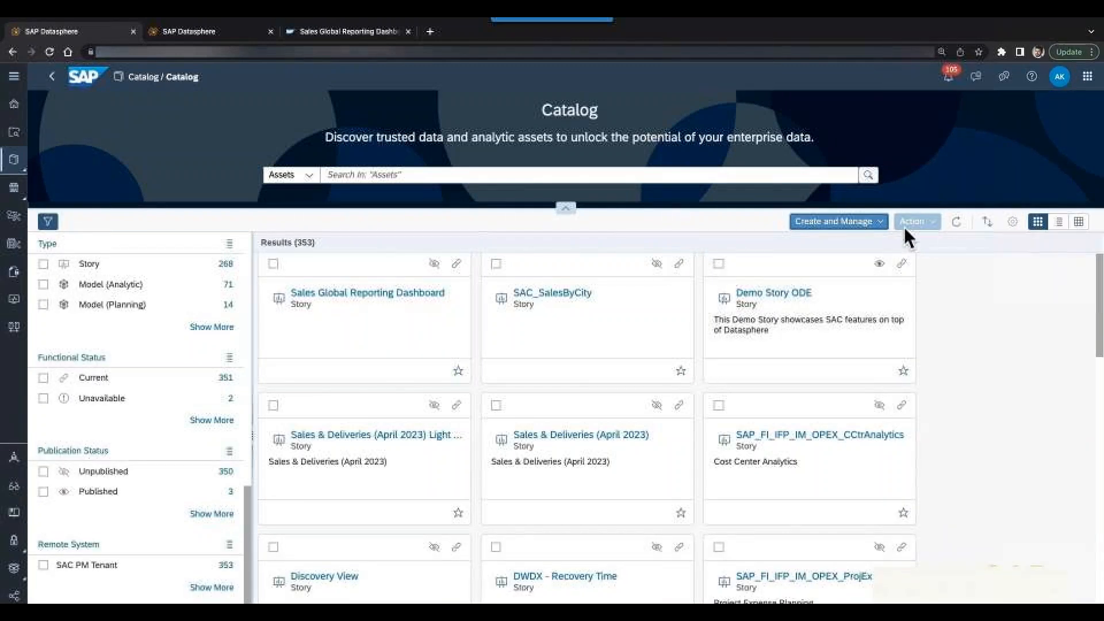
click(871, 233)
mouse_move(828, 242)
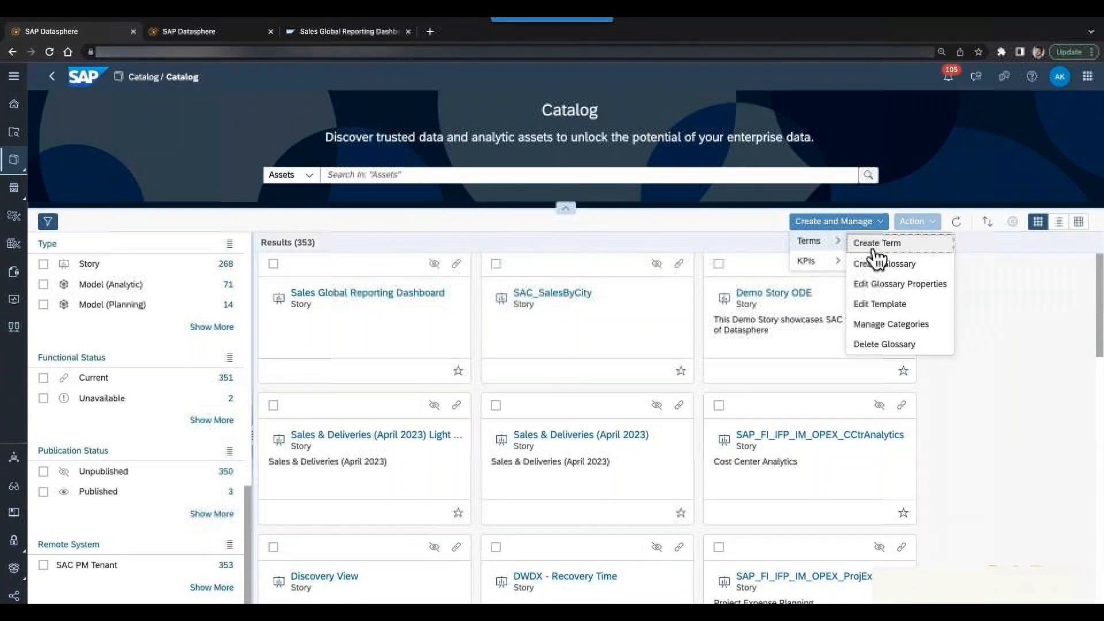
click(207, 167)
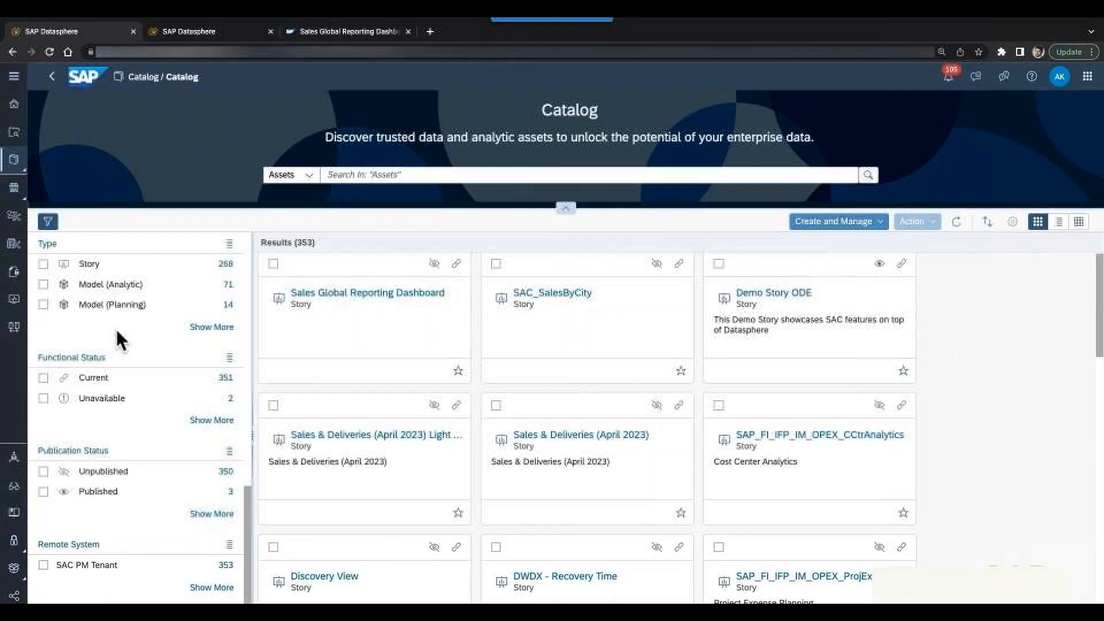
- Show the Terms collection in the catalog and open the Business Partner term from Best Bike Glossary
scroll(121, 337, up, 5)
scroll(126, 337, up, 2)
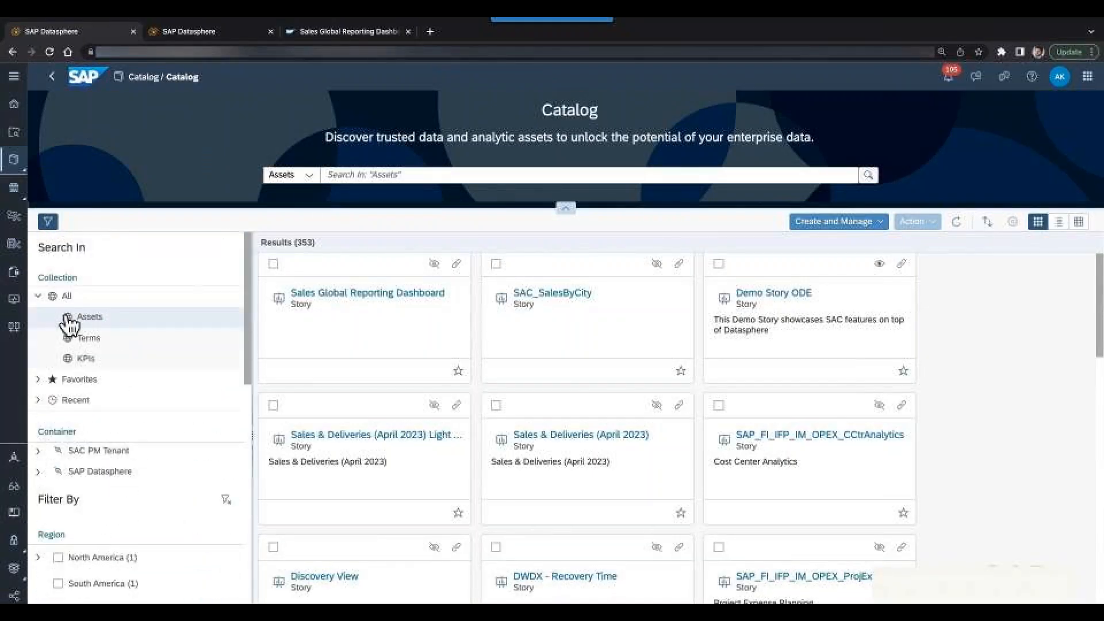
click(92, 341)
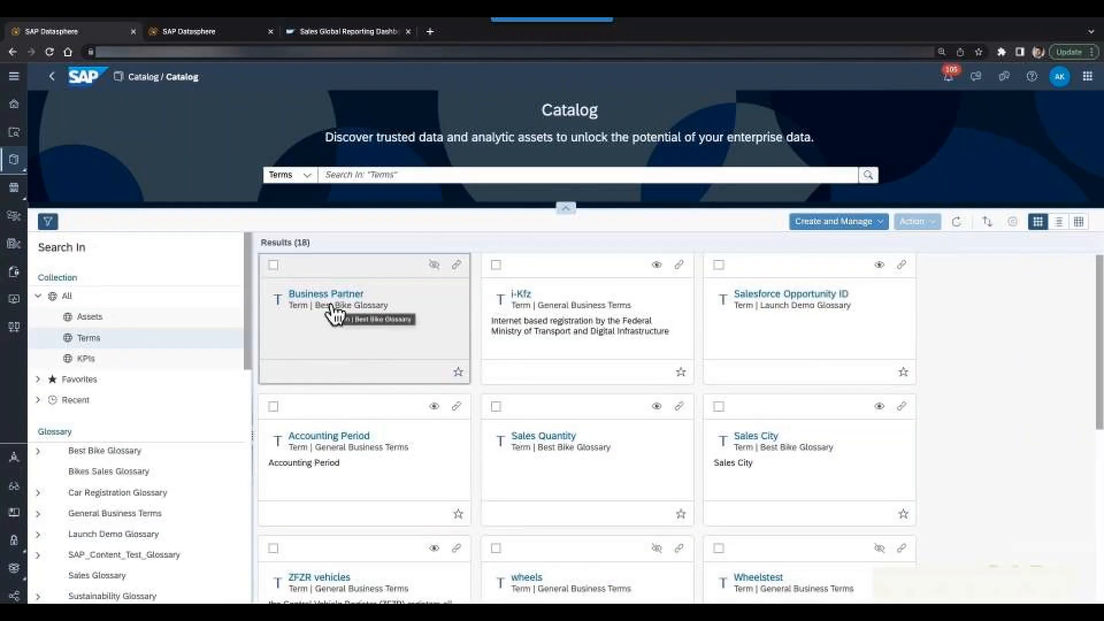
click(325, 294)
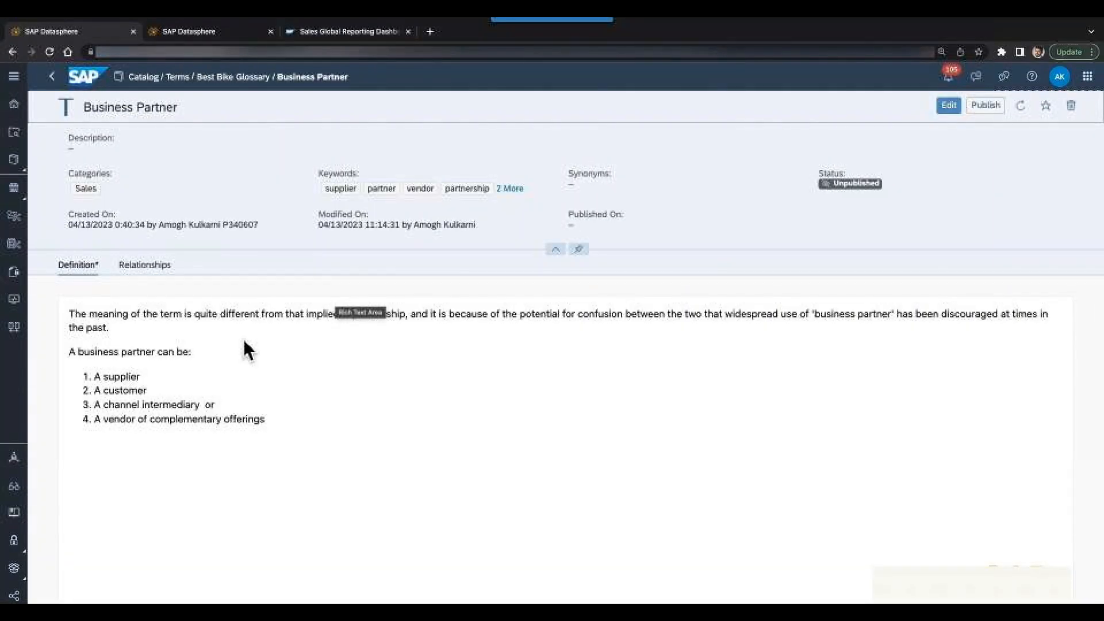
- Examine the Business Partner term's definition text and its full list of keywords
drag(69, 307, 291, 427)
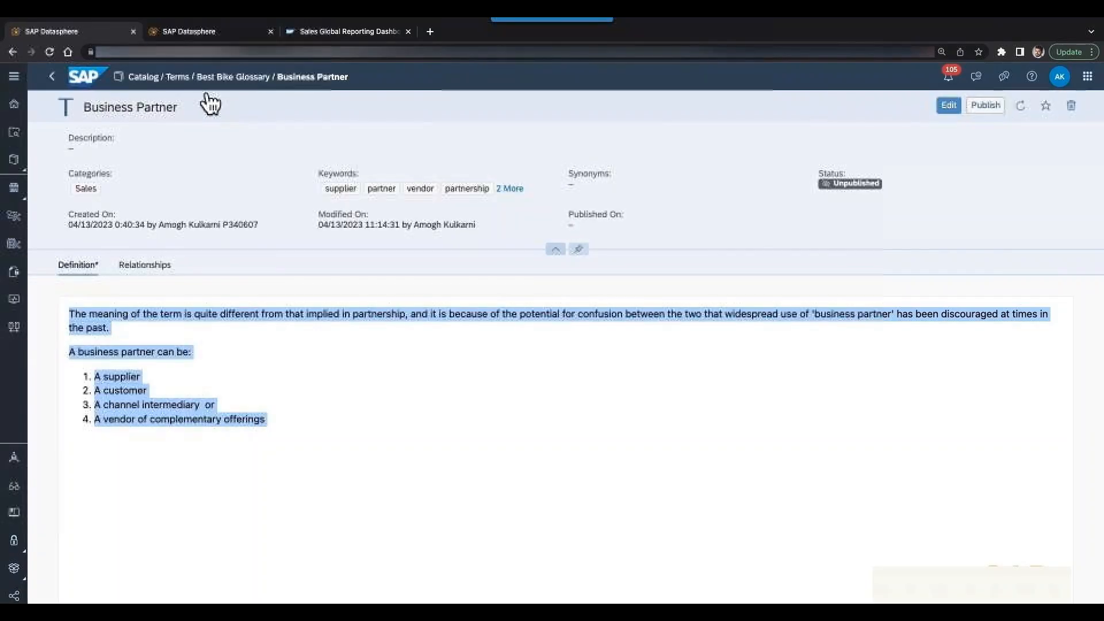
click(386, 409)
drag(280, 438, 78, 331)
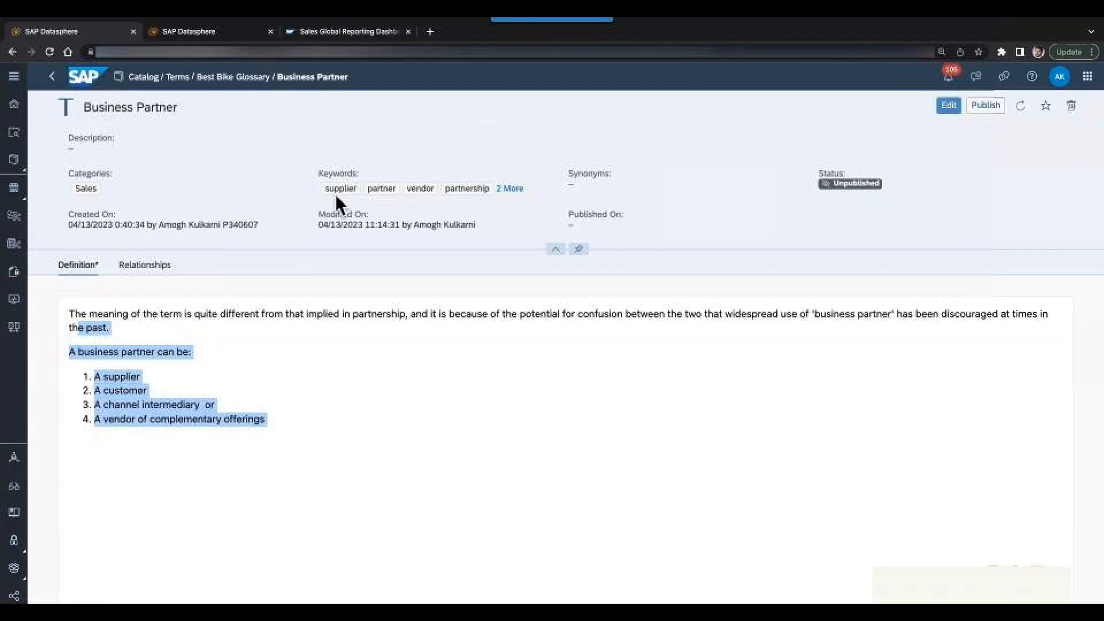
click(509, 189)
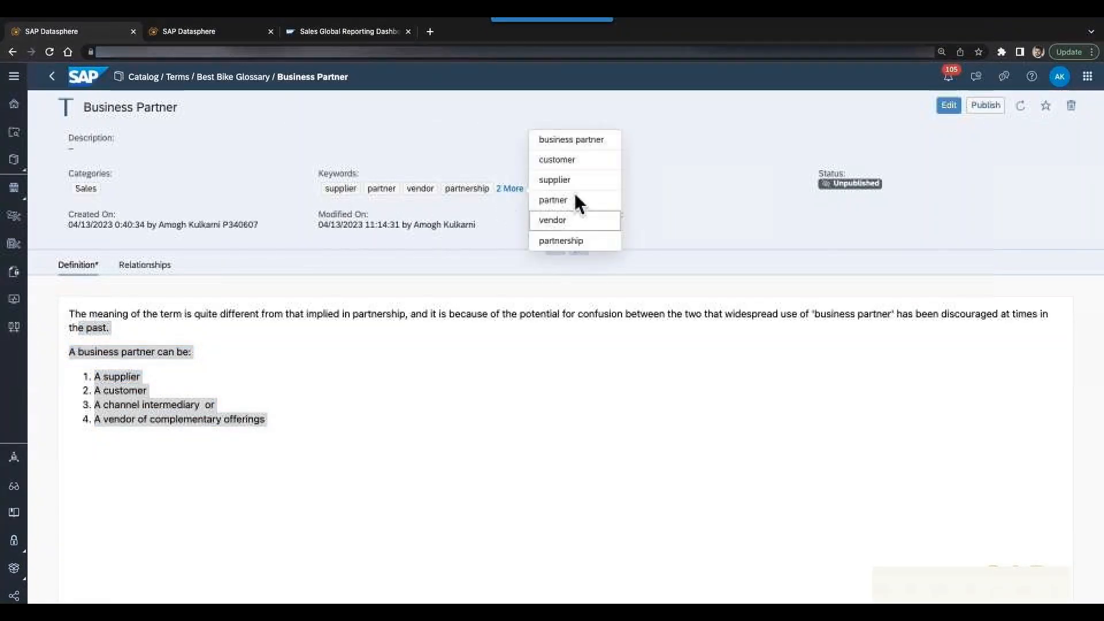
click(456, 135)
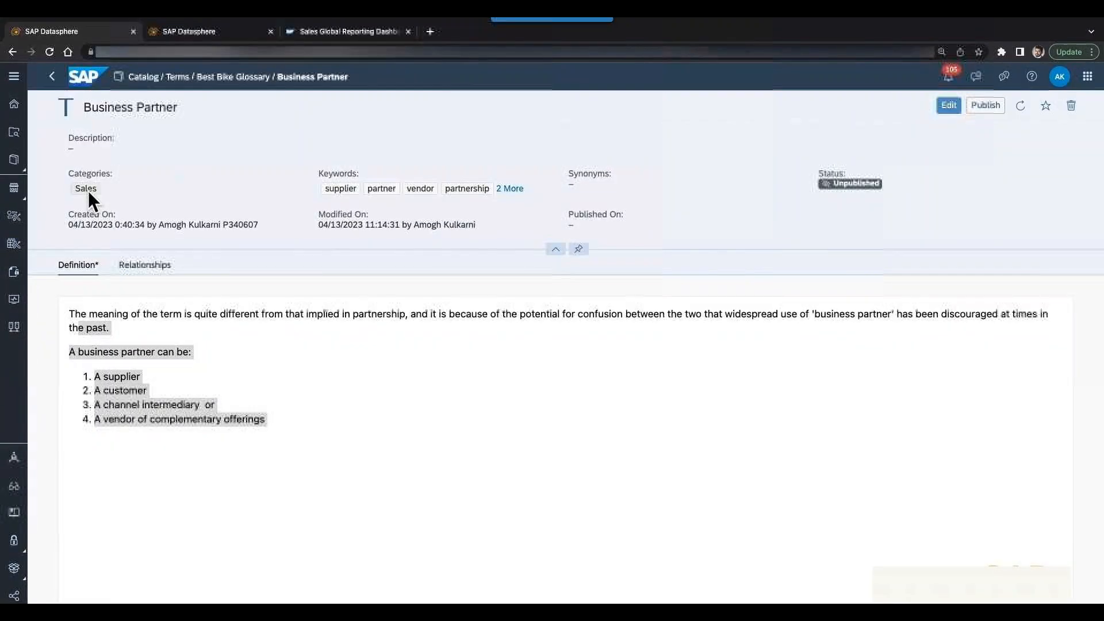
- Relate the assets Sales Global Reporting Dashboard and Sales_Global to the Business Partner term
click(144, 266)
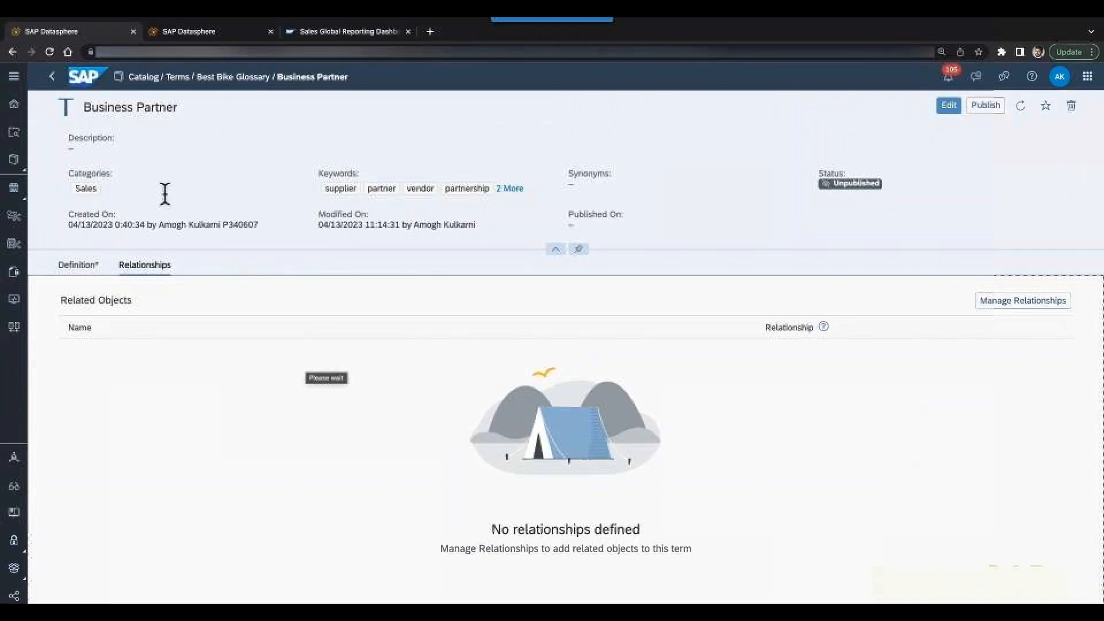
click(1026, 305)
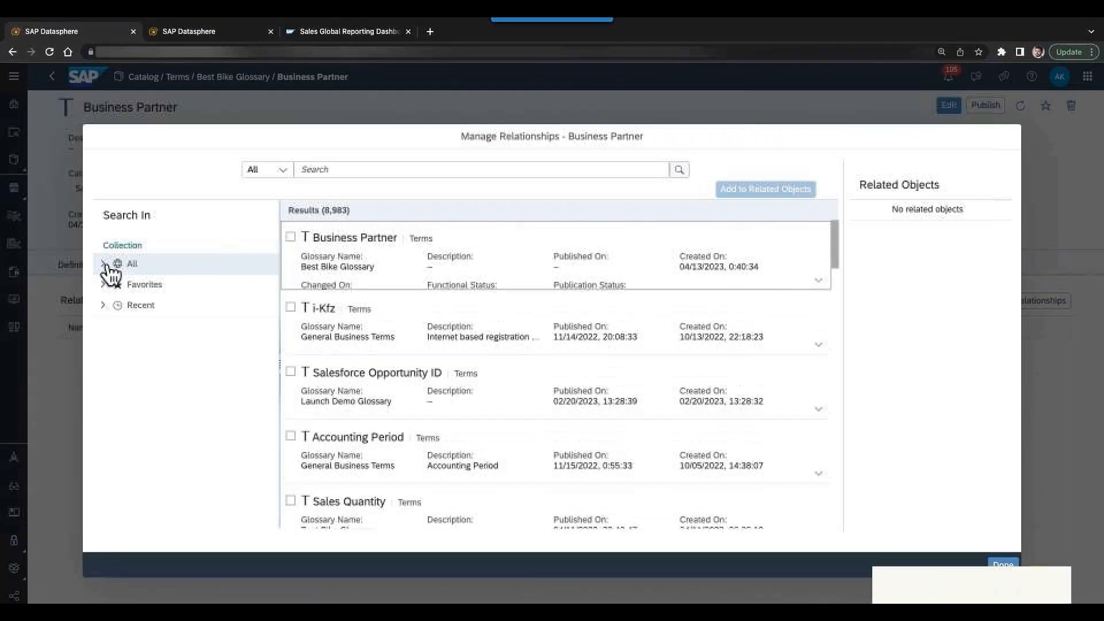
click(118, 266)
click(151, 287)
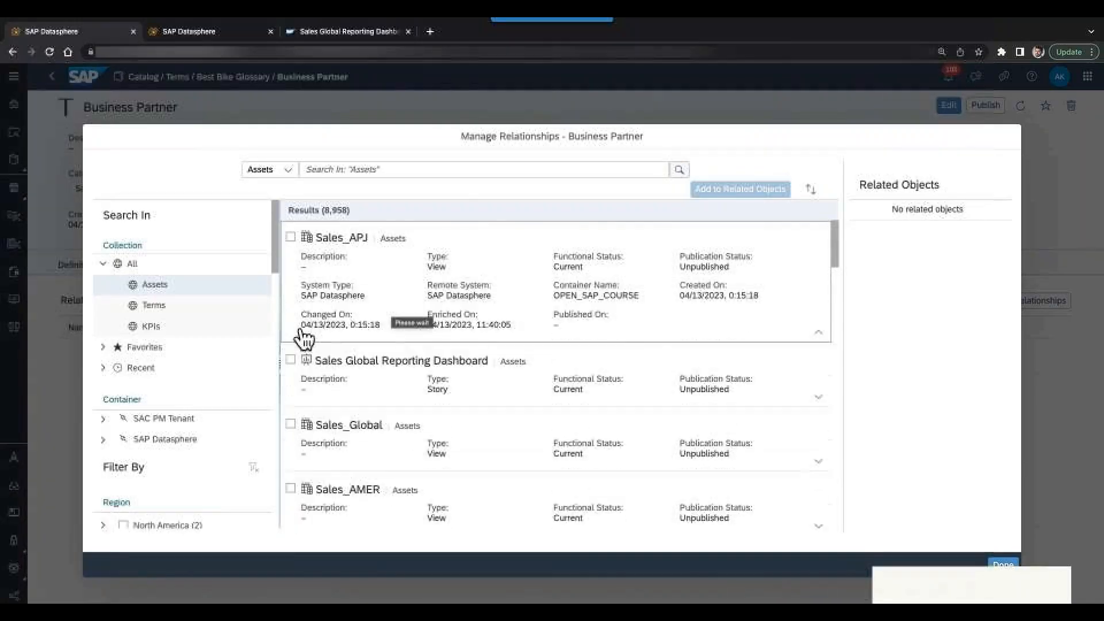
click(291, 360)
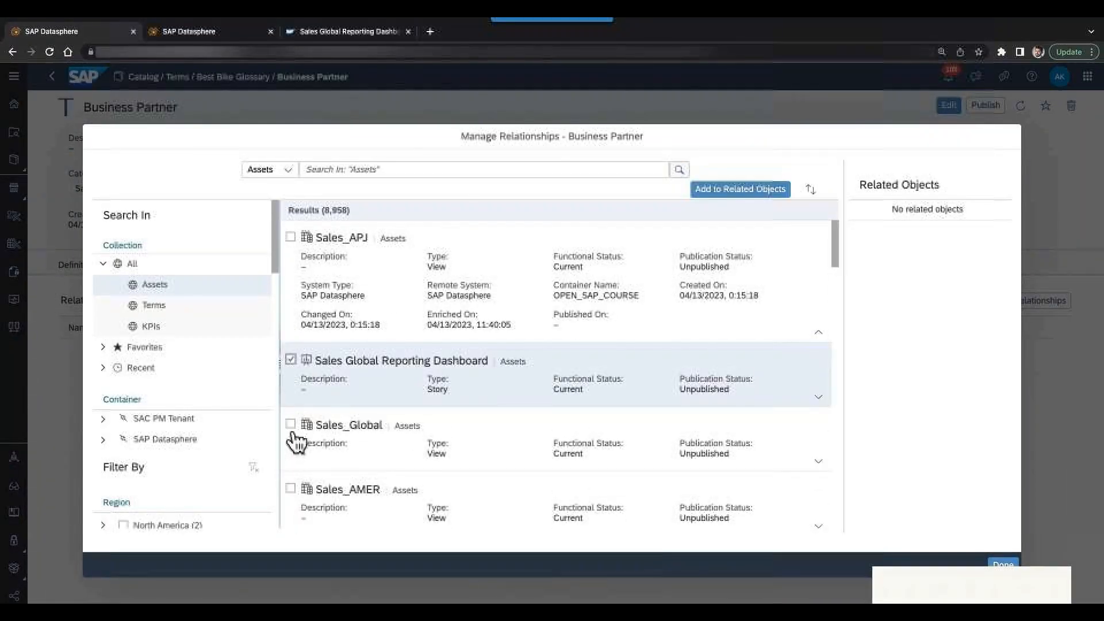
click(732, 196)
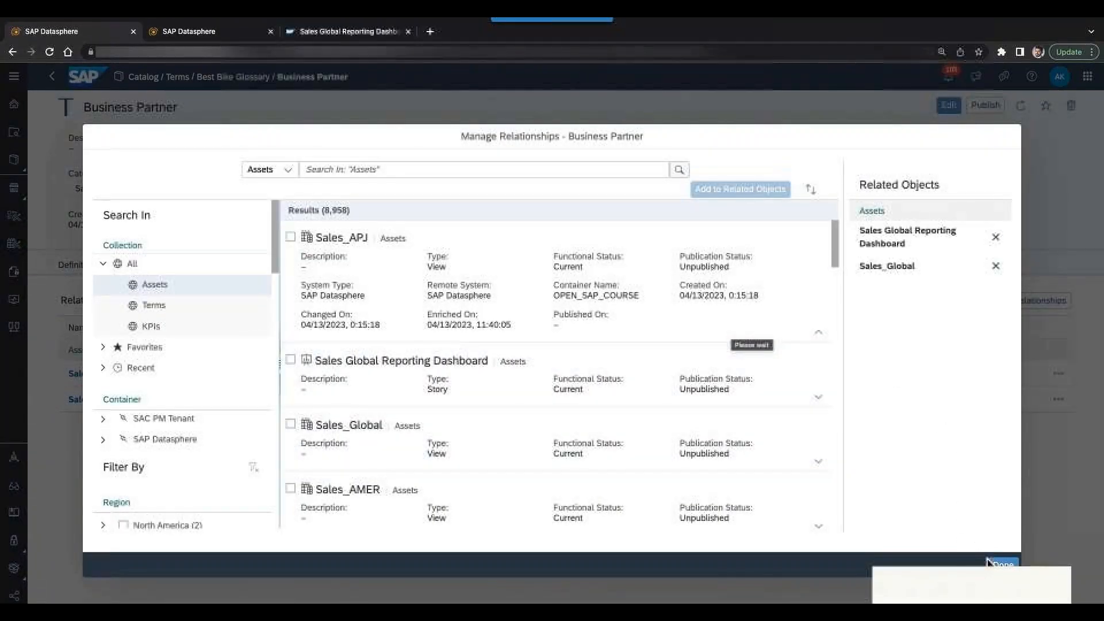
click(1004, 564)
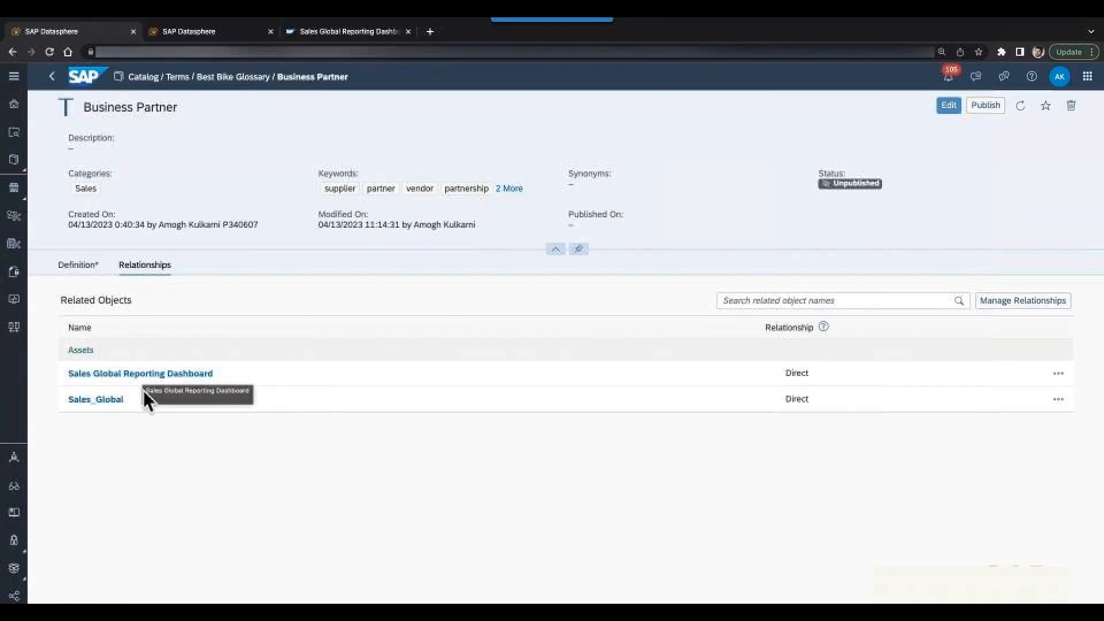
- Return to the catalog's terms and open the Sales Person (APJ) term from Best Bike Glossary
click(56, 77)
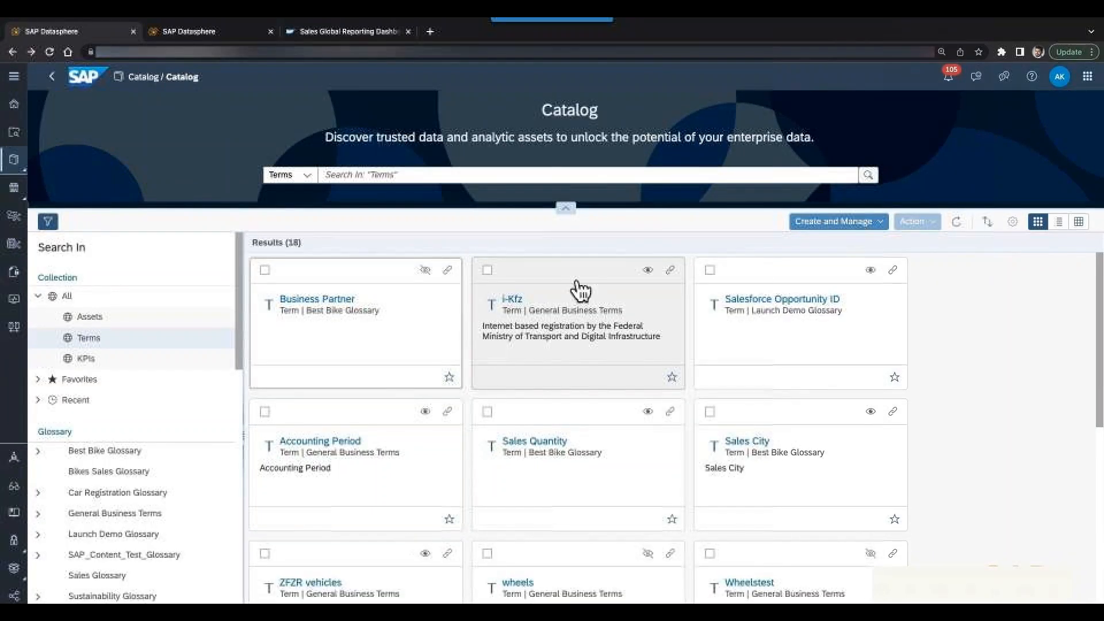
scroll(644, 374, down, 1)
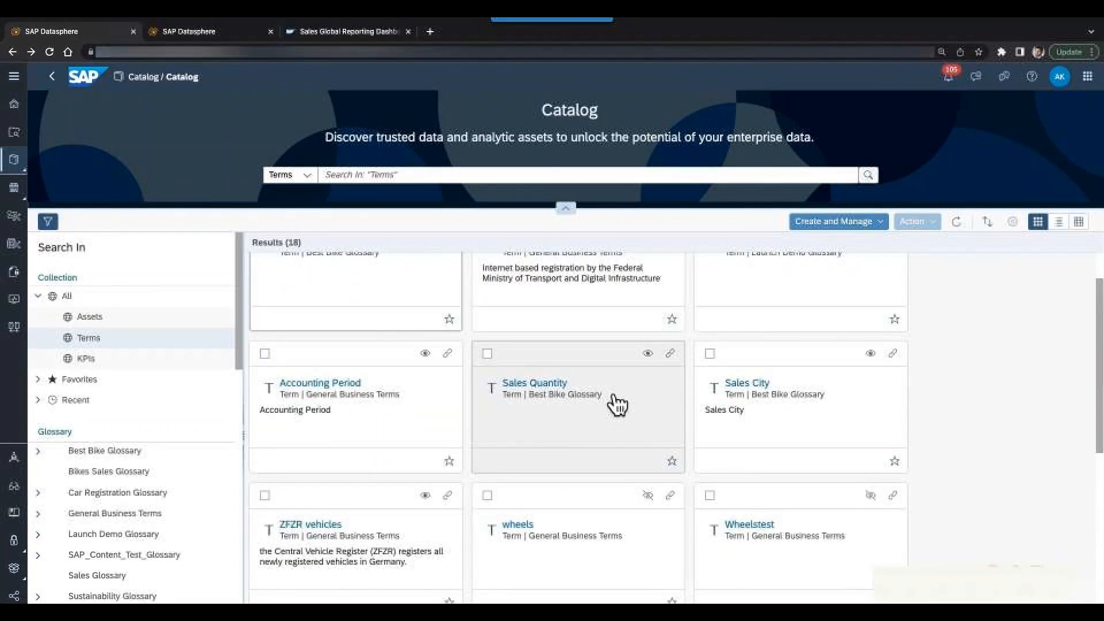
scroll(616, 407, down, 3)
scroll(555, 401, down, 2)
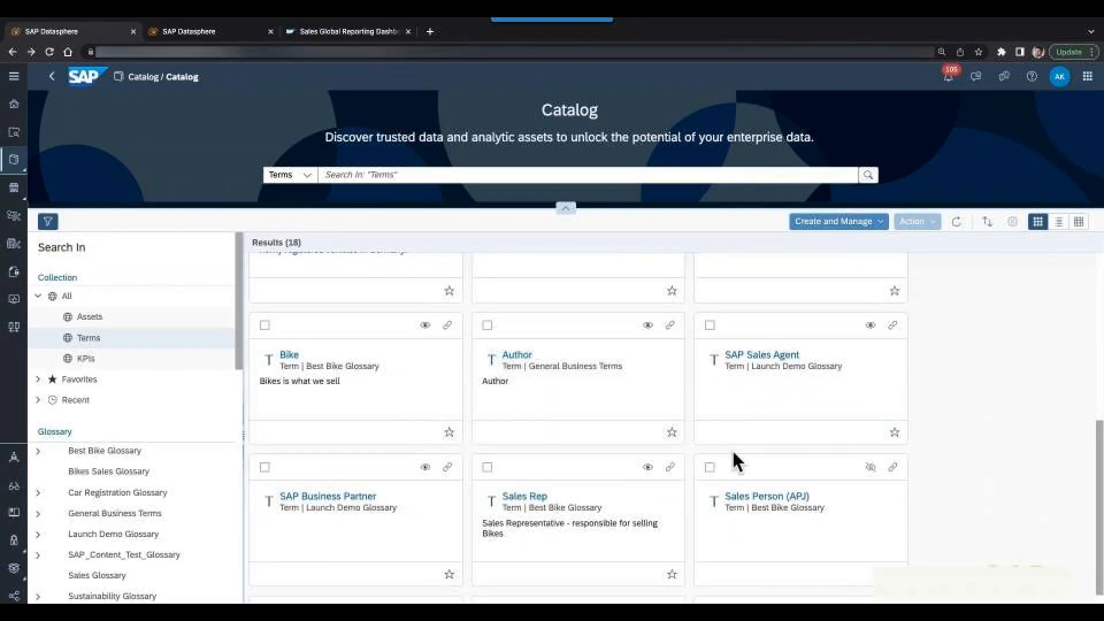
click(762, 498)
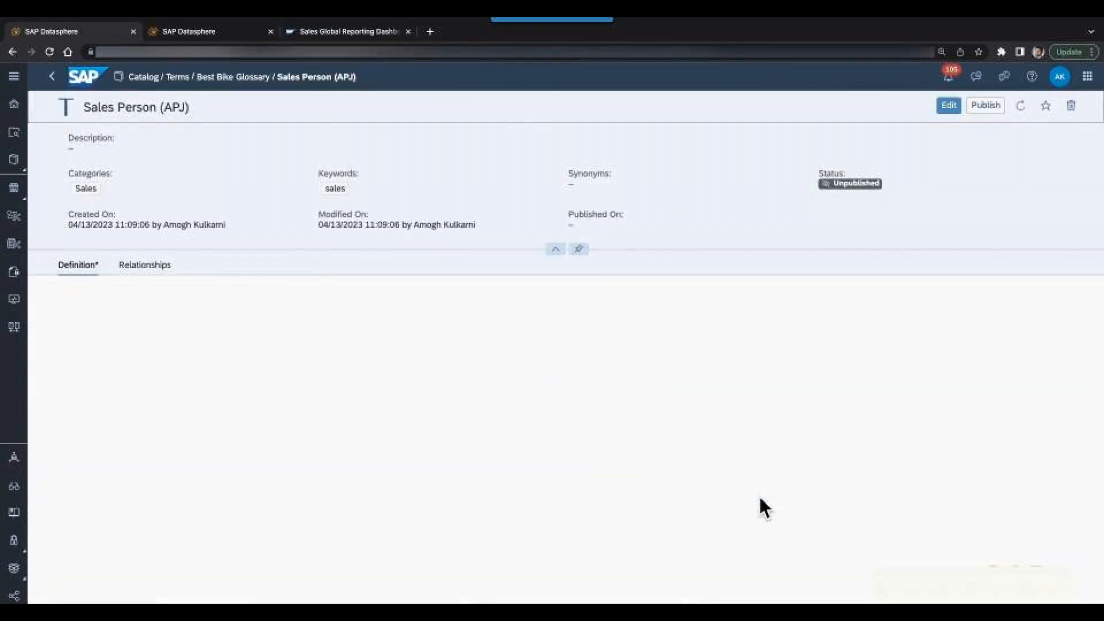
- Relate the Sales_APJ asset to the Sales Person (APJ) term
click(163, 266)
click(1056, 304)
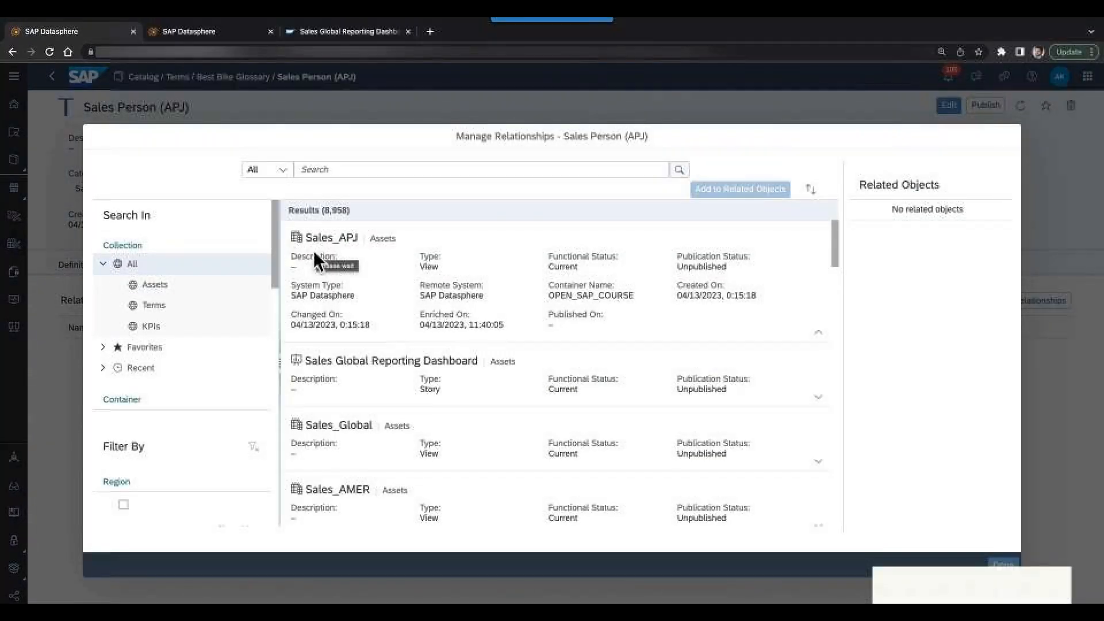
click(152, 285)
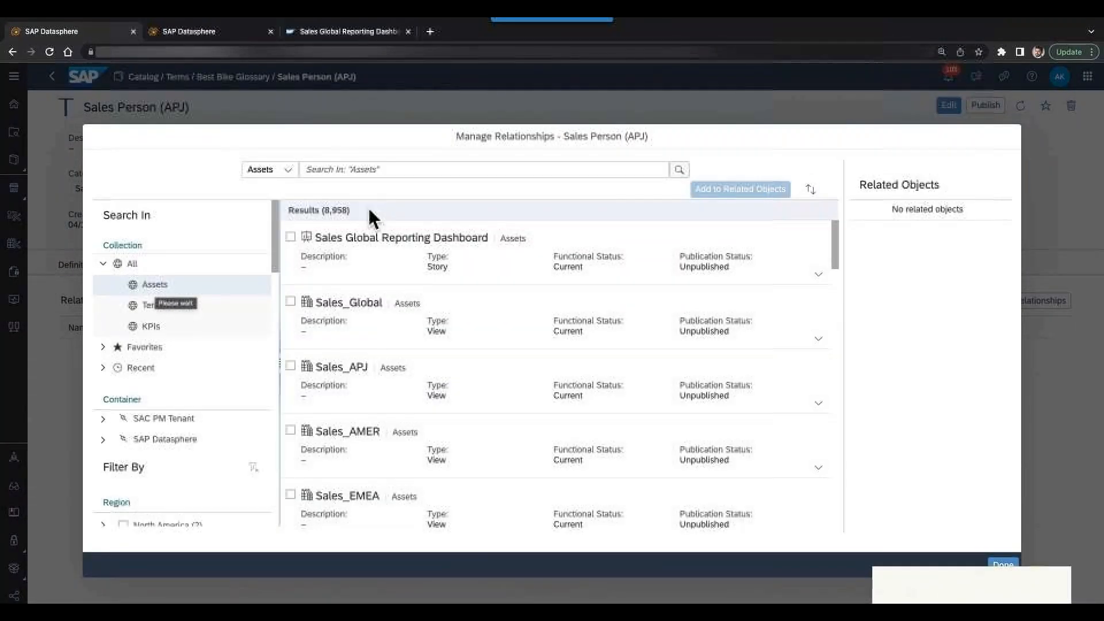
click(292, 425)
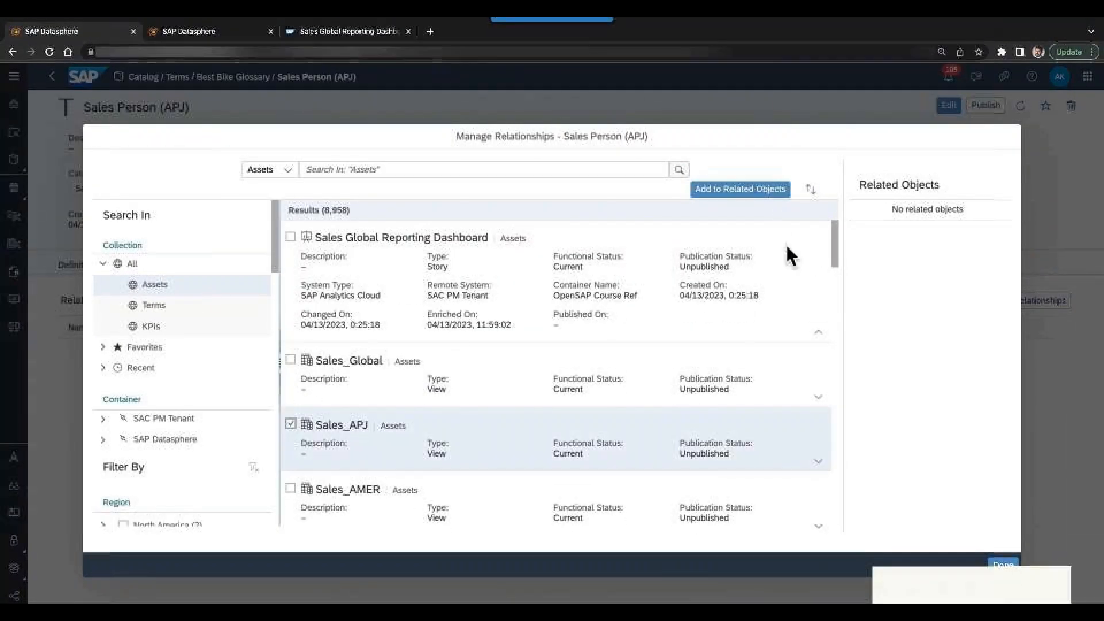
click(773, 196)
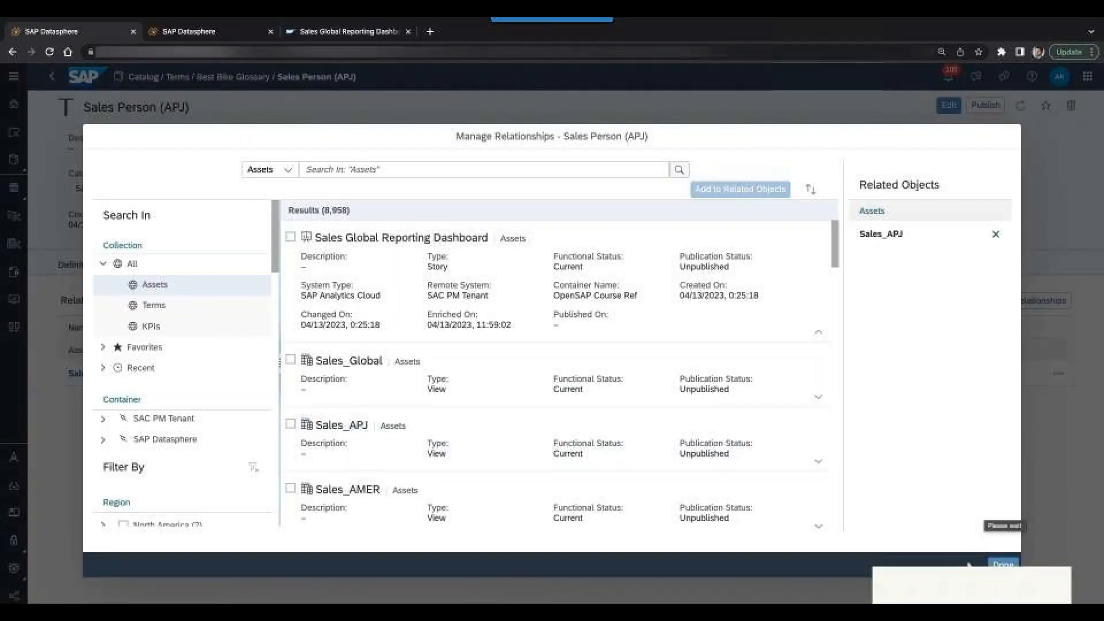
click(1004, 564)
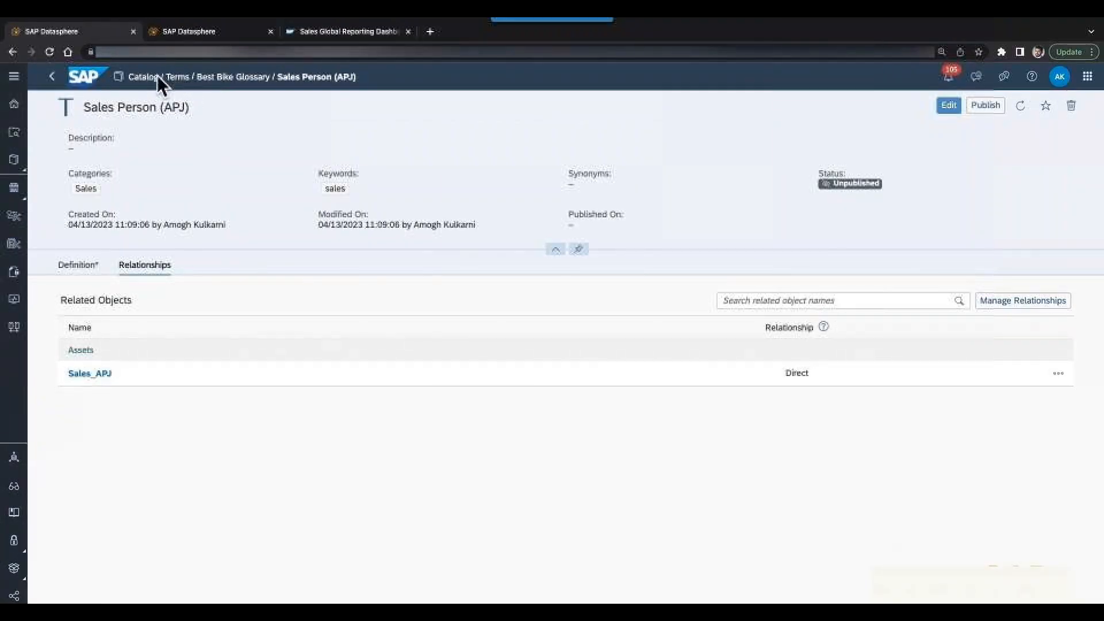
- Return to the catalog, view the KPI categories in category management and close them without making changes
click(16, 161)
click(59, 168)
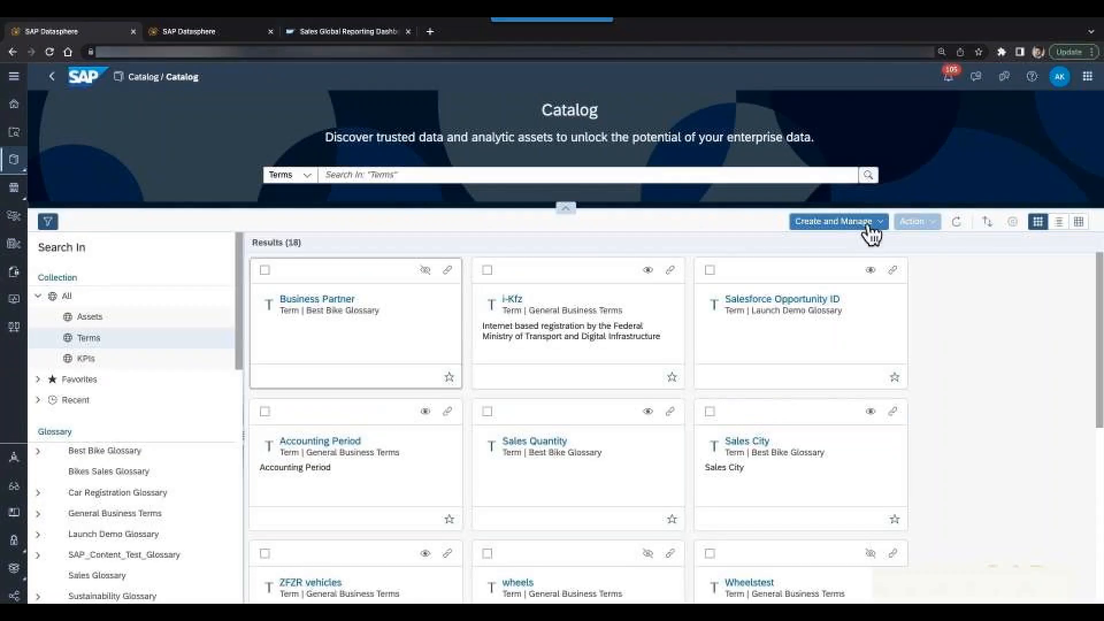
click(841, 224)
mouse_move(820, 273)
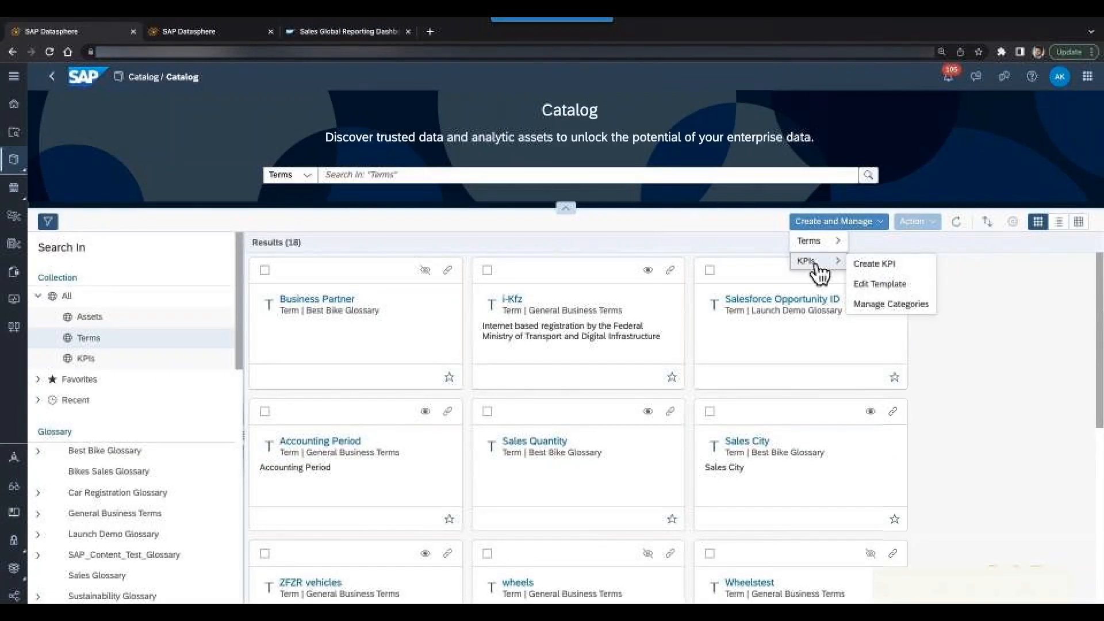
click(875, 305)
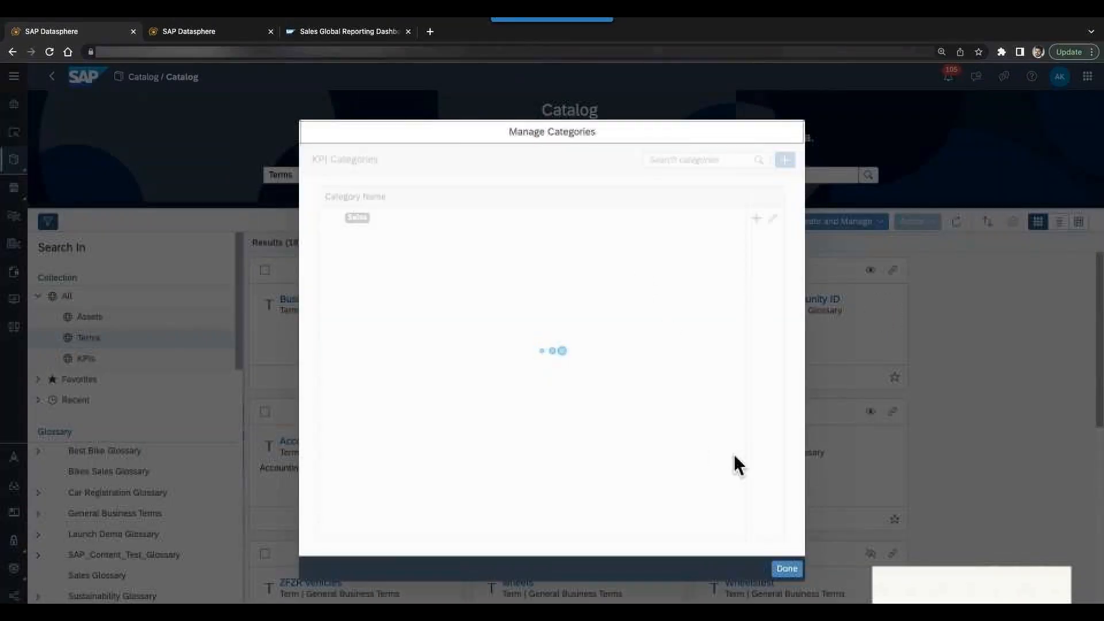
click(786, 569)
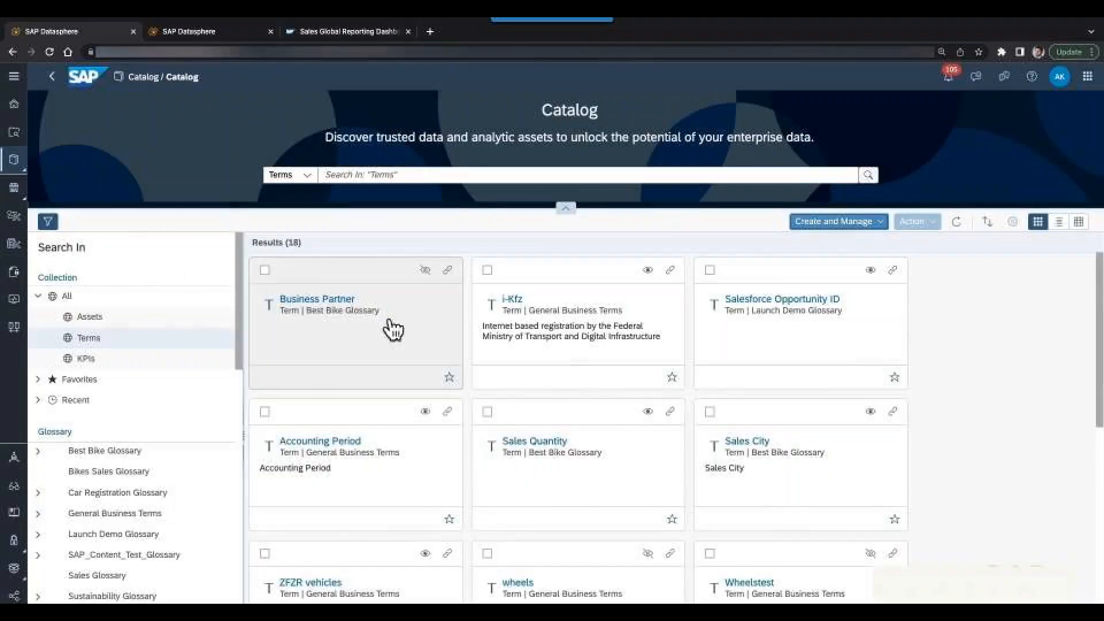
- Open the Sales Revenue KPI from the KPIs collection and examine its measure type, default unit, thresholds and calculation
click(92, 368)
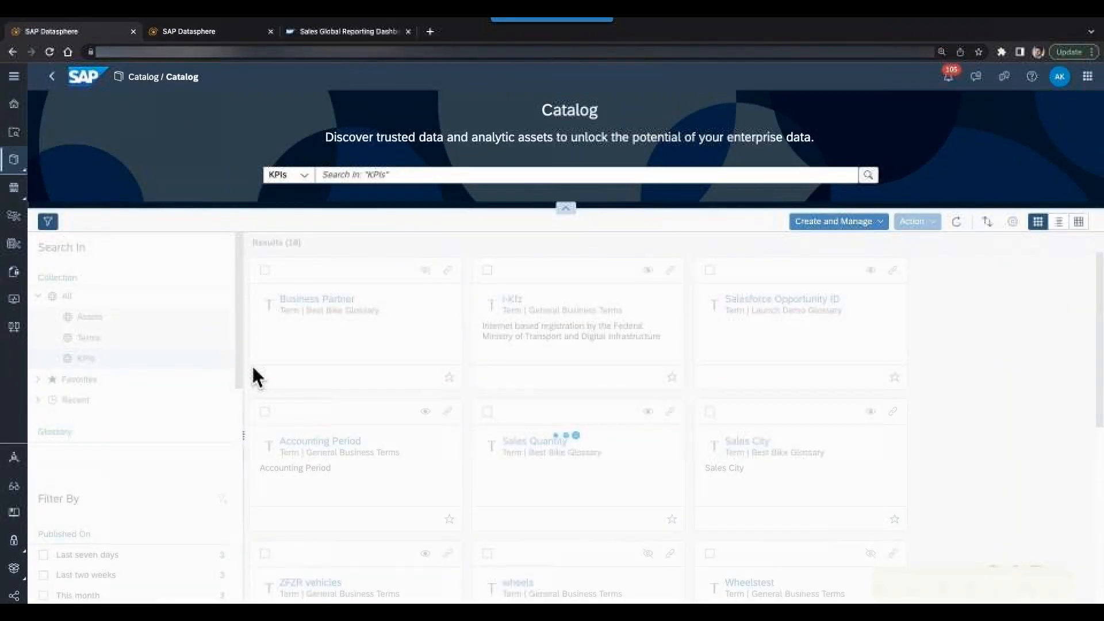
click(581, 323)
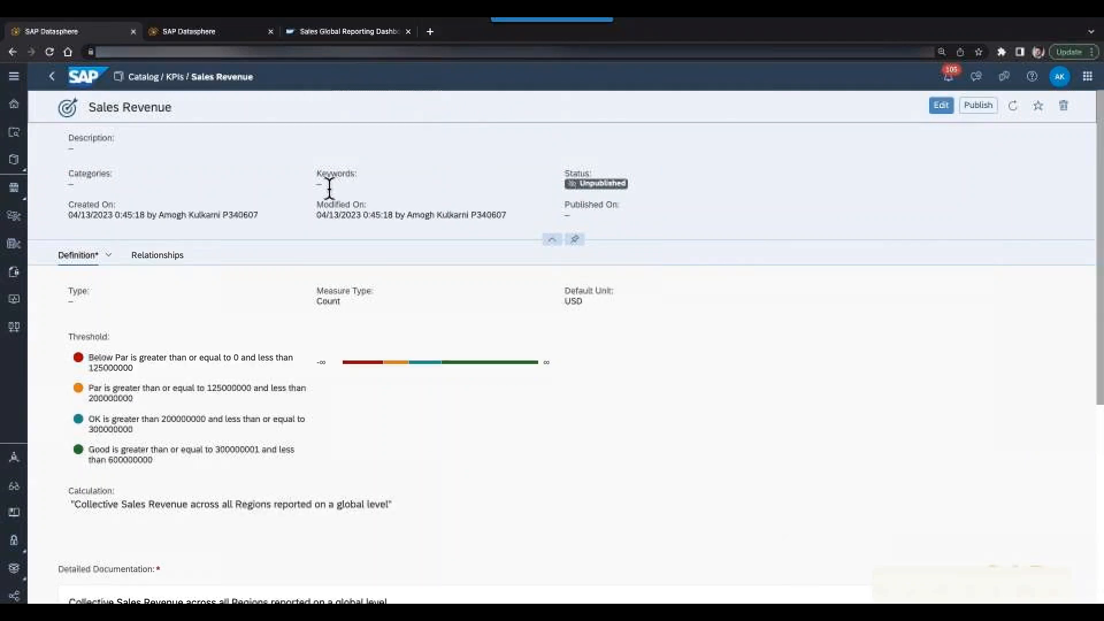
scroll(139, 372, down, 2)
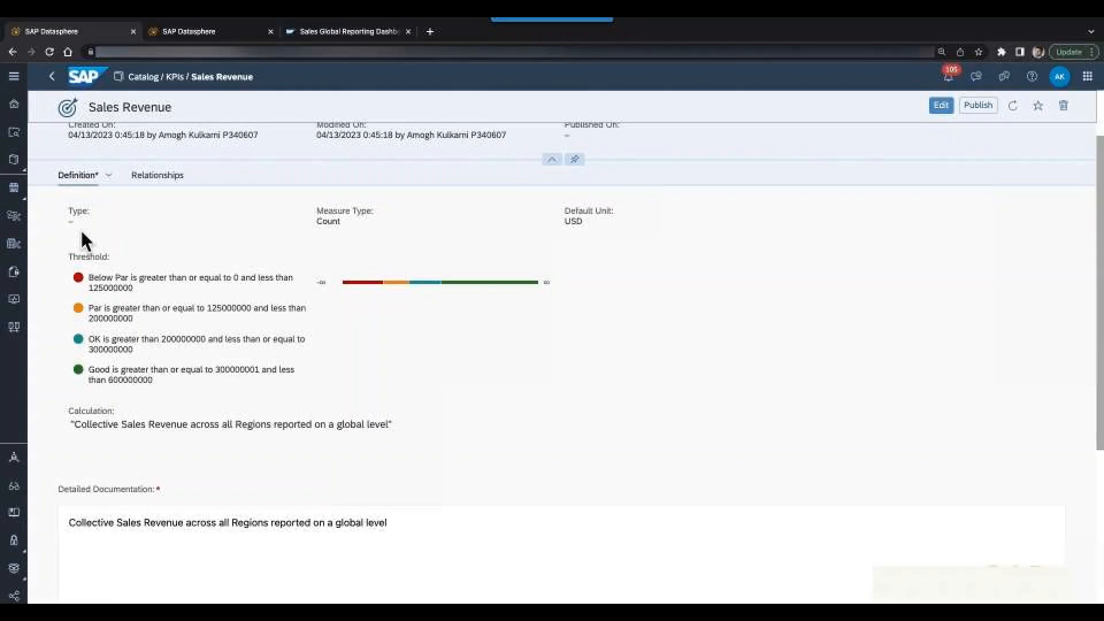
drag(325, 224, 345, 224)
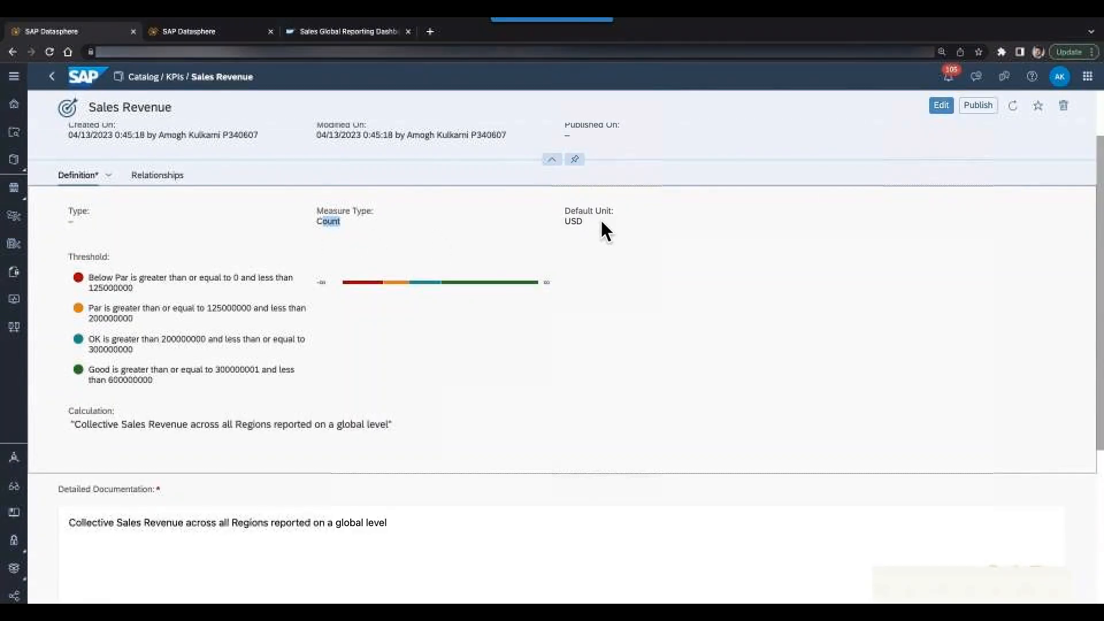
drag(603, 233, 553, 220)
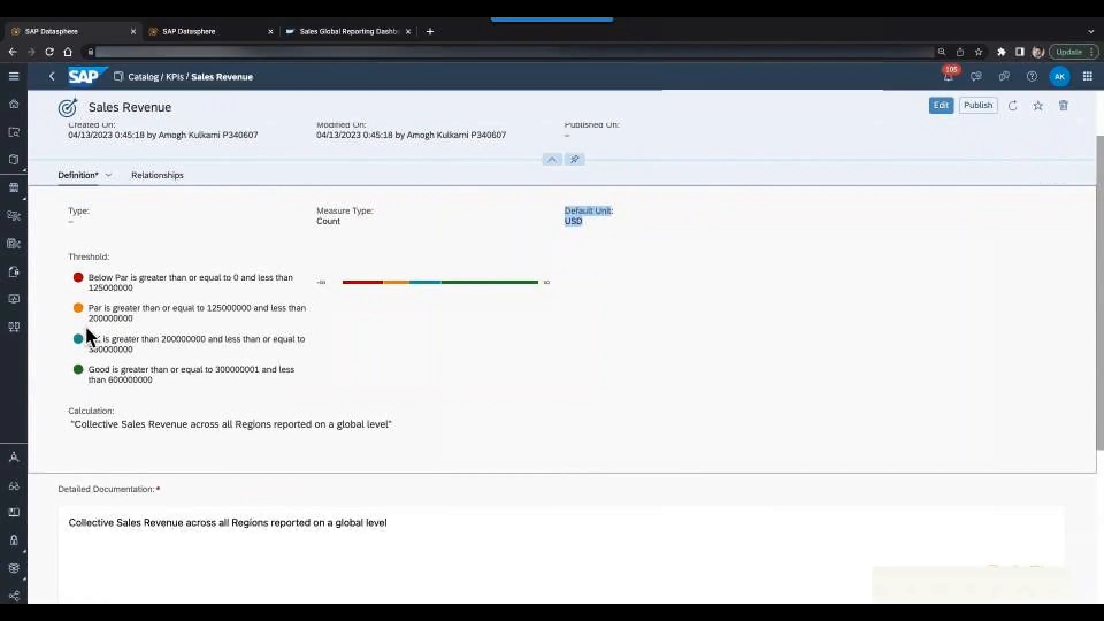
scroll(185, 312, down, 1)
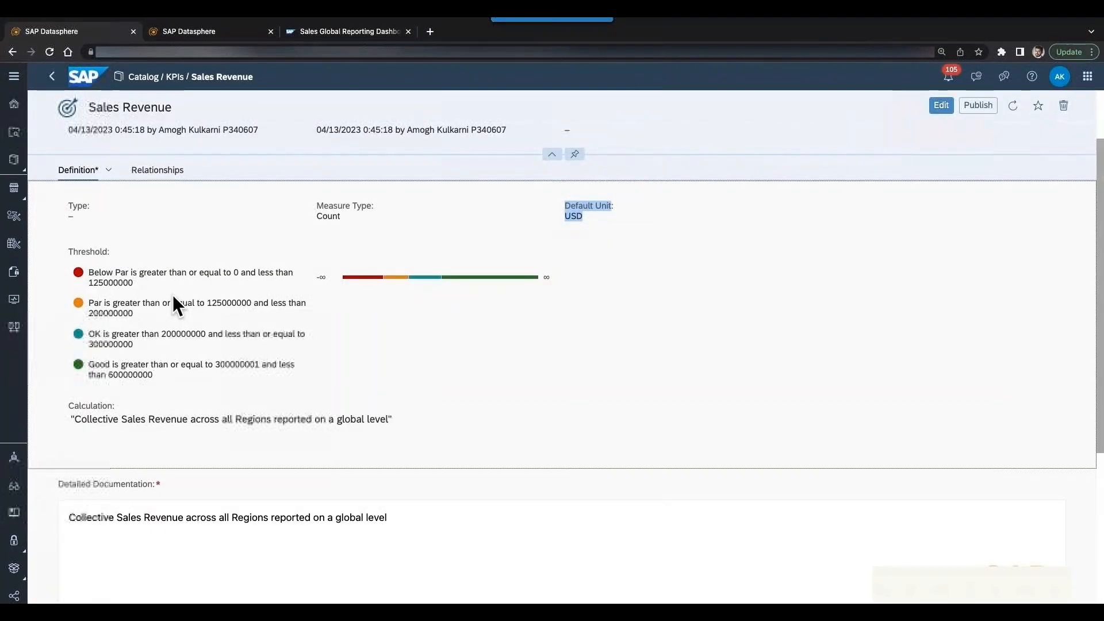
scroll(316, 370, down, 1)
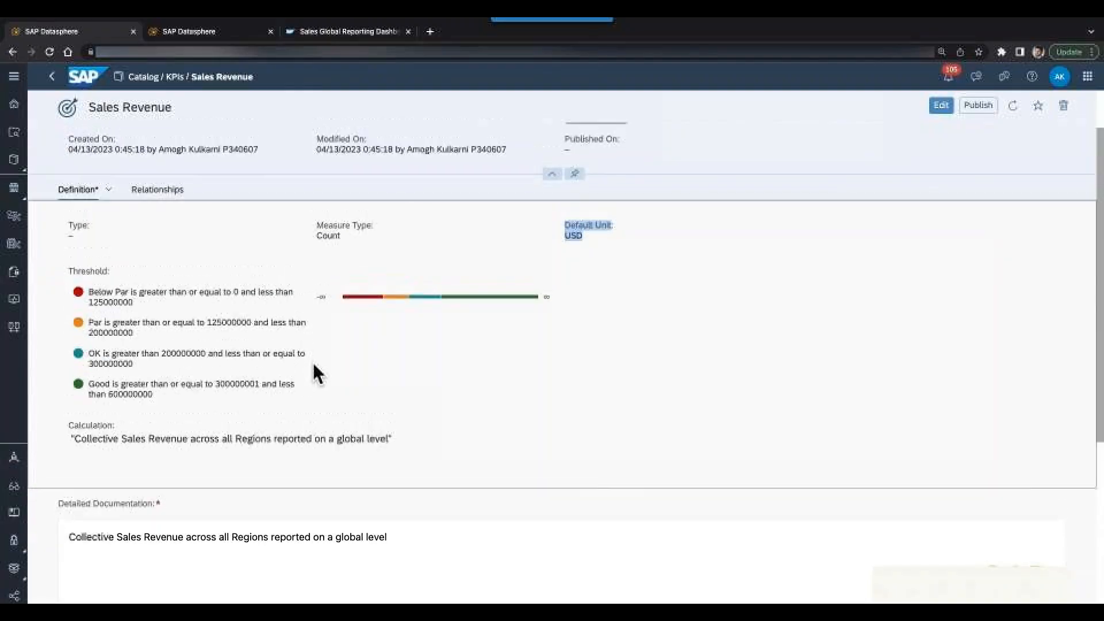
drag(78, 402, 391, 401)
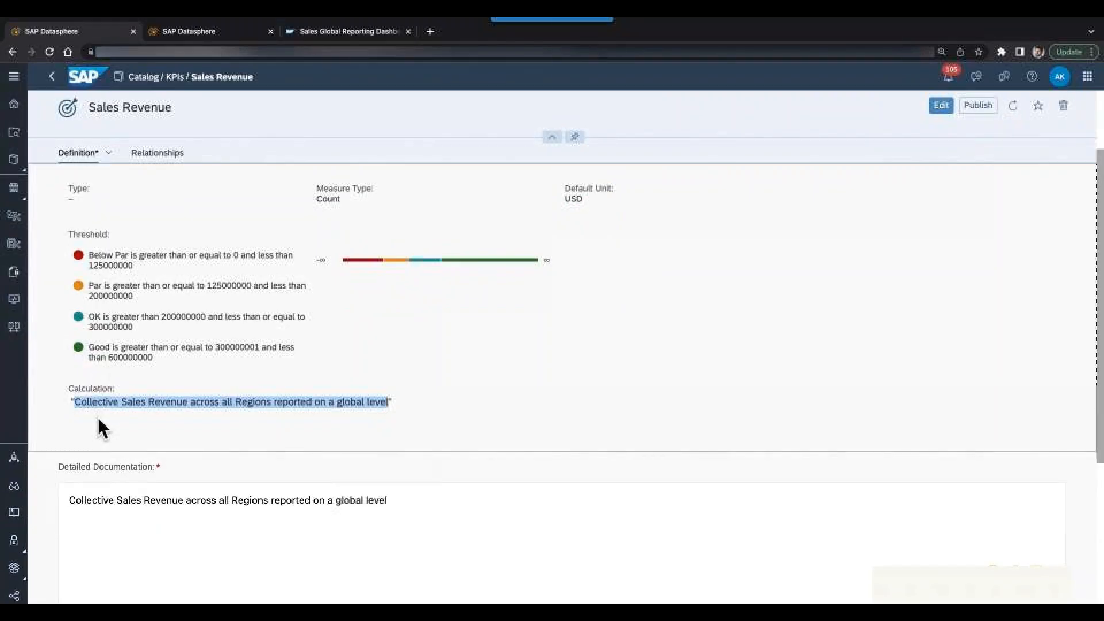
click(84, 387)
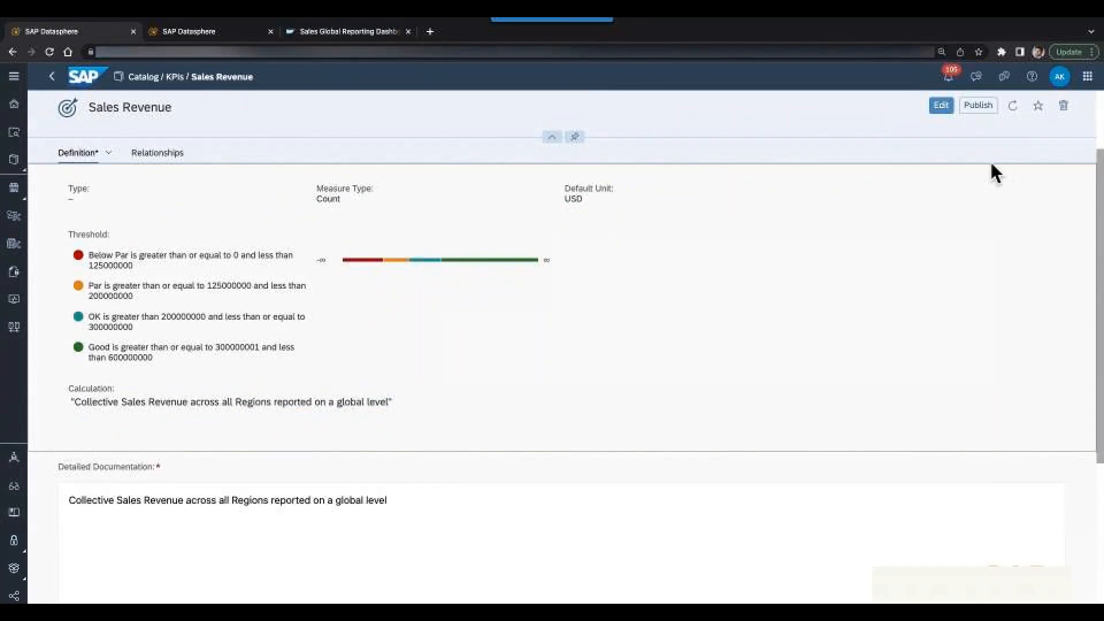
- Start editing the Sales Revenue KPI and examine its calculation, type options, thresholds and detailed documentation
click(941, 106)
drag(432, 398, 82, 393)
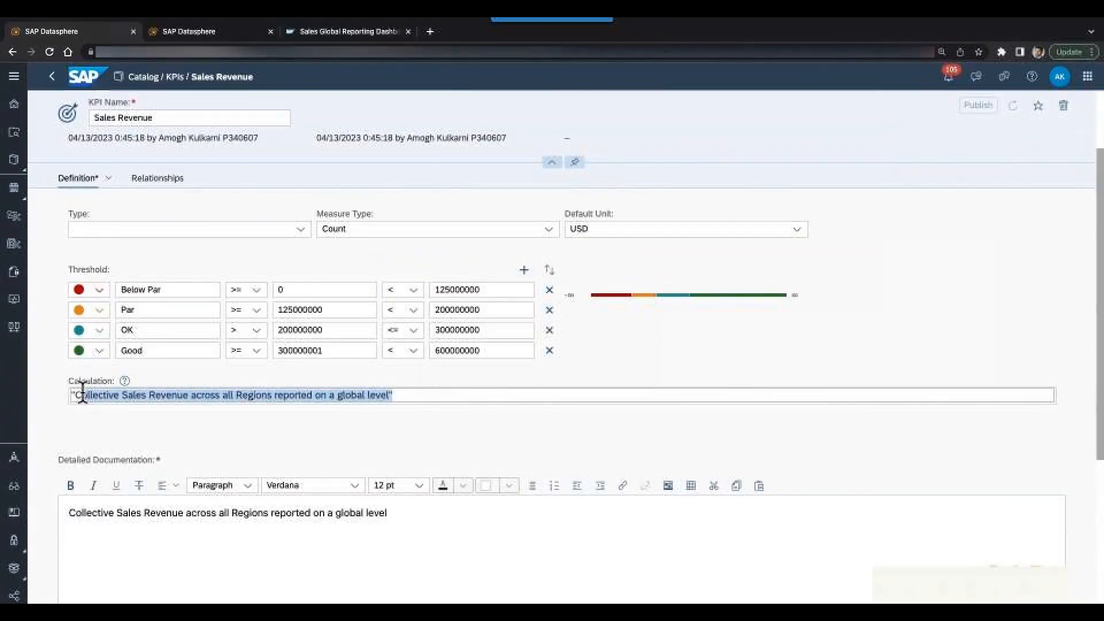
click(207, 435)
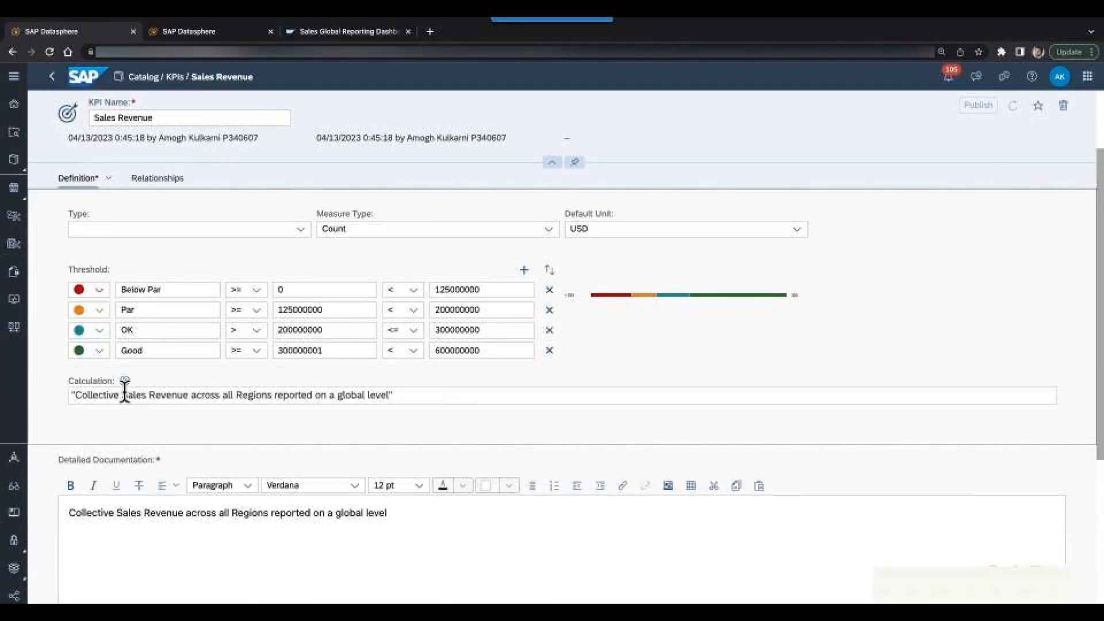
scroll(129, 391, up, 2)
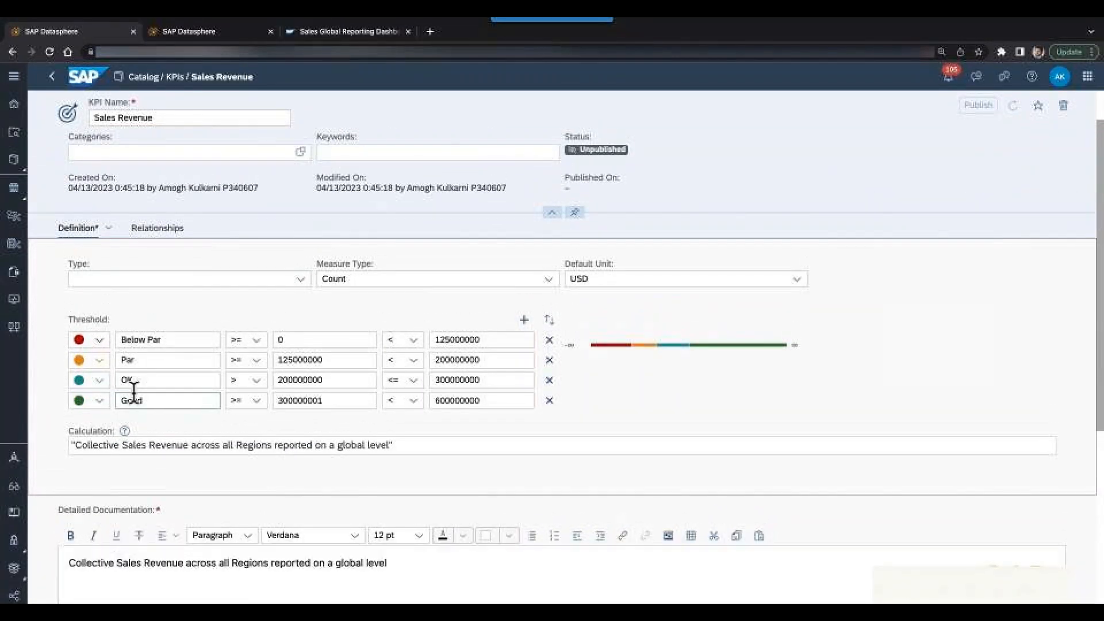
click(300, 279)
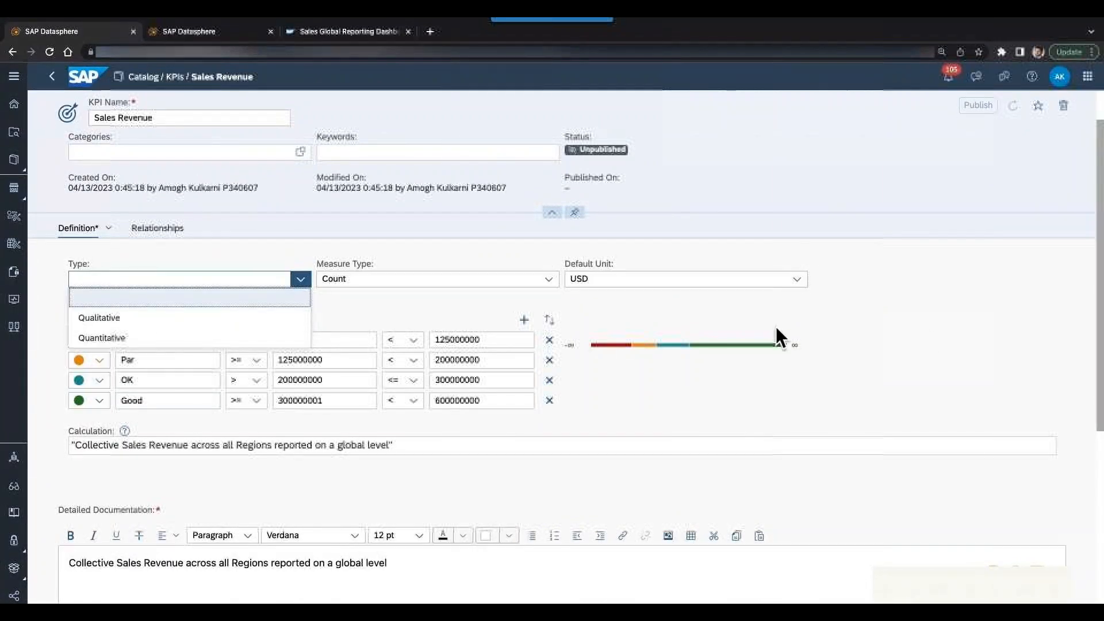
click(966, 343)
scroll(762, 397, down, 3)
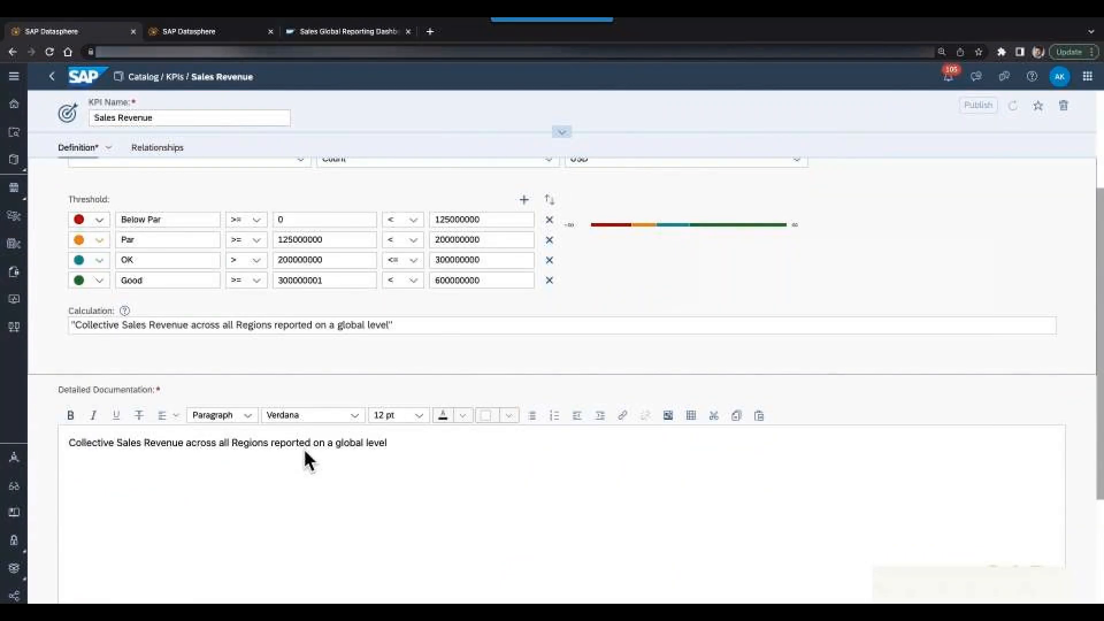
scroll(305, 452, up, 3)
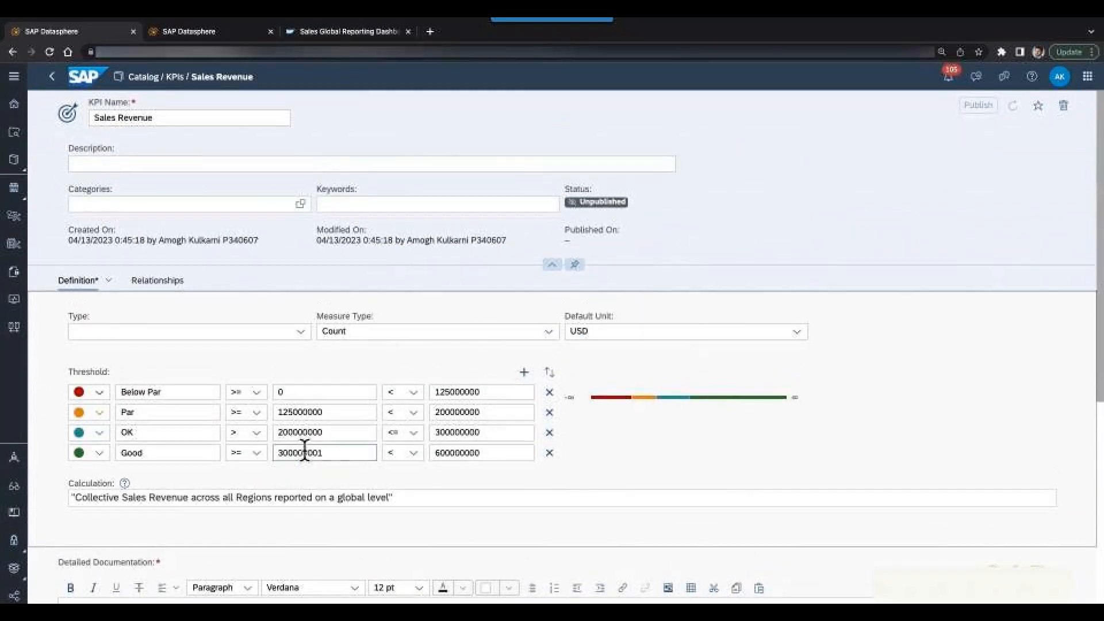
- Relate the Sales Global Reporting Dashboard asset to the Sales Revenue KPI
click(168, 280)
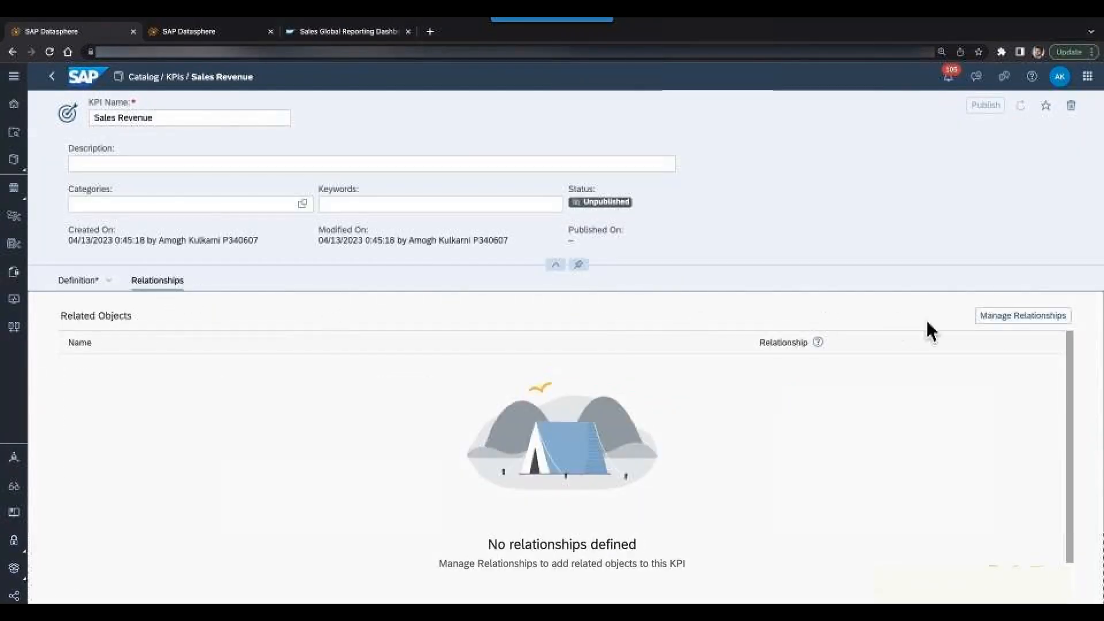
click(1001, 317)
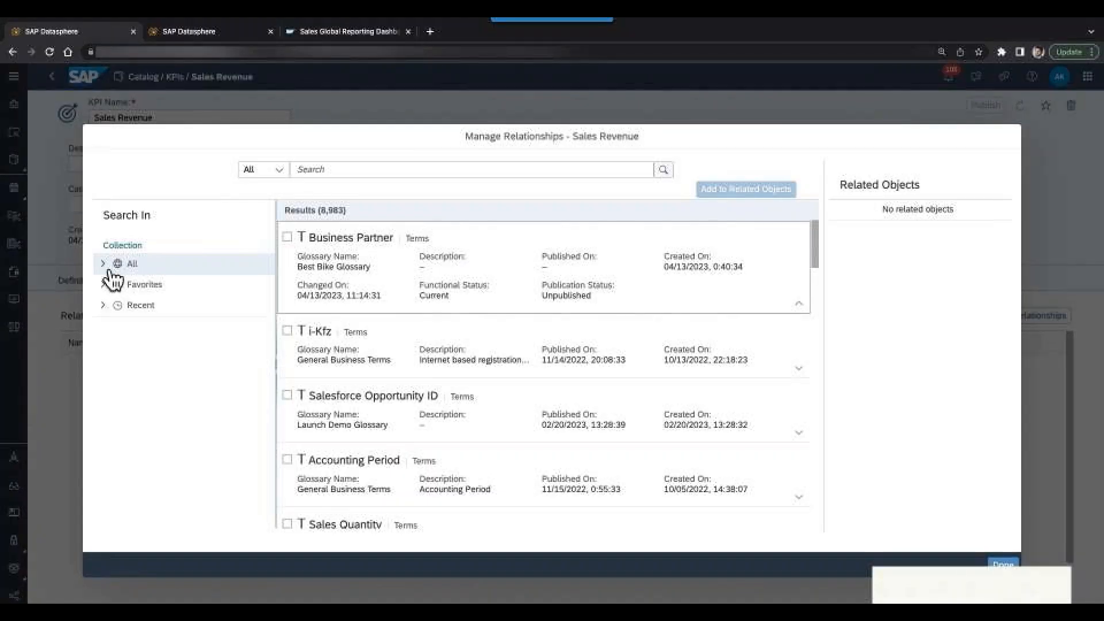
click(104, 264)
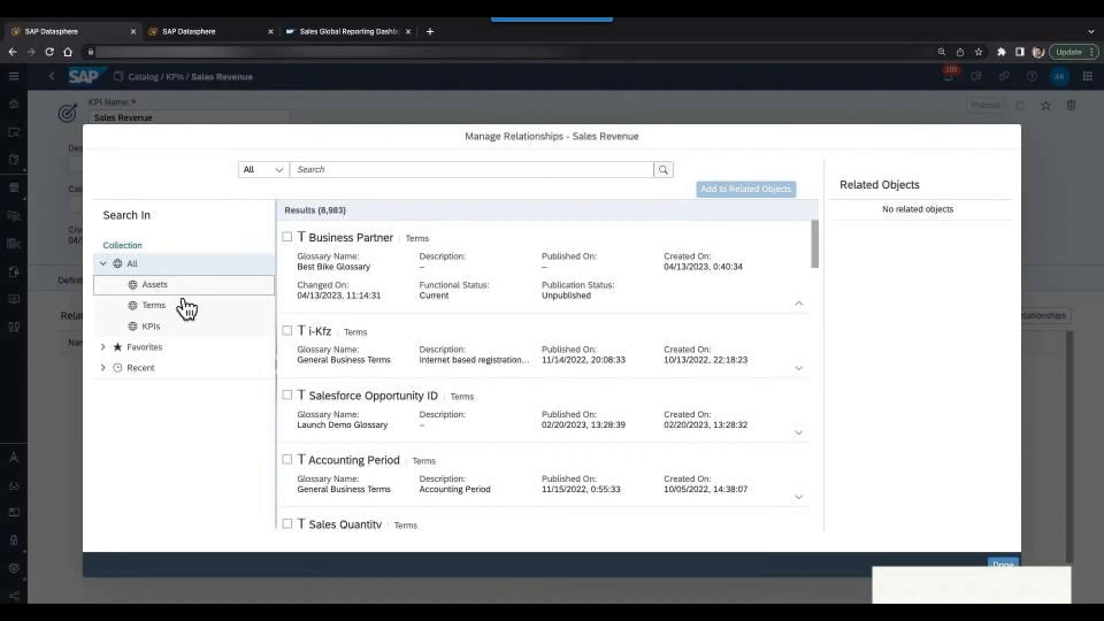
click(154, 285)
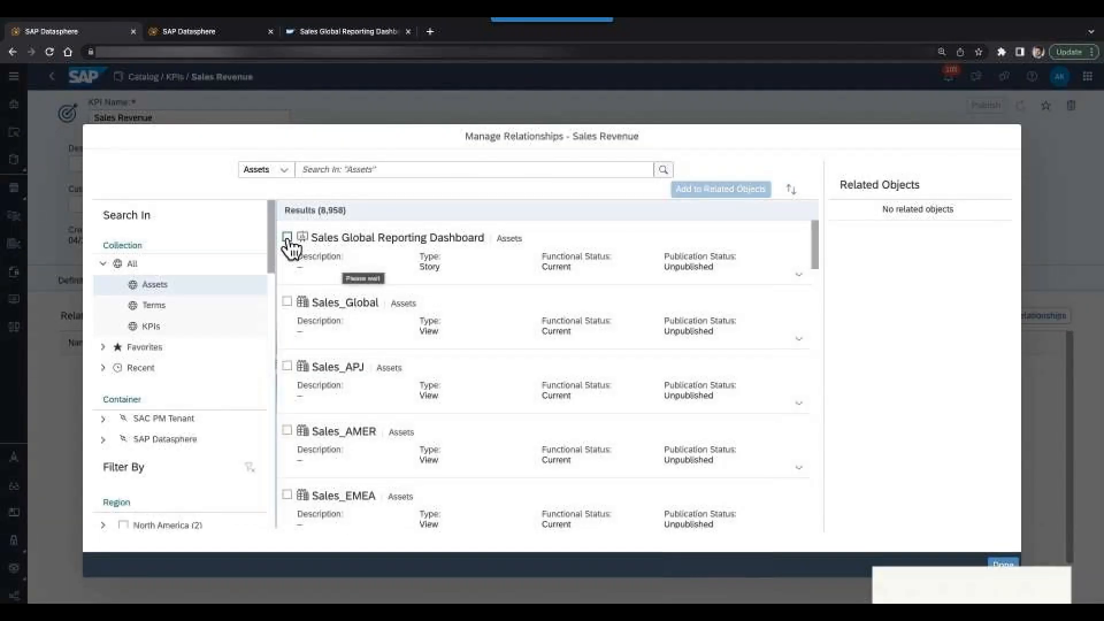
click(288, 238)
click(724, 190)
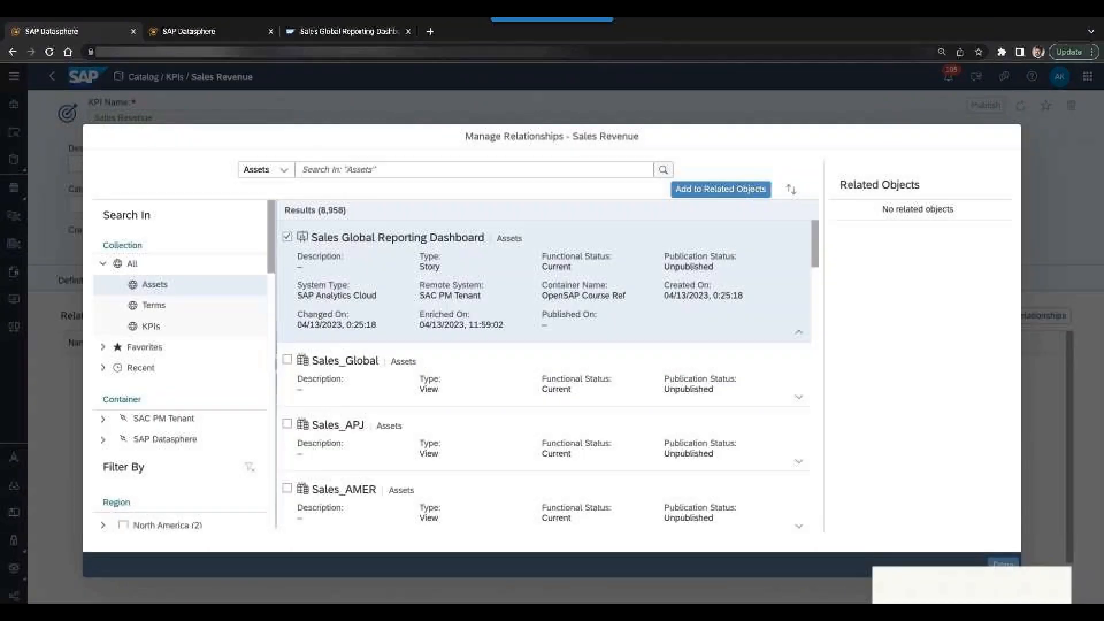
click(1003, 568)
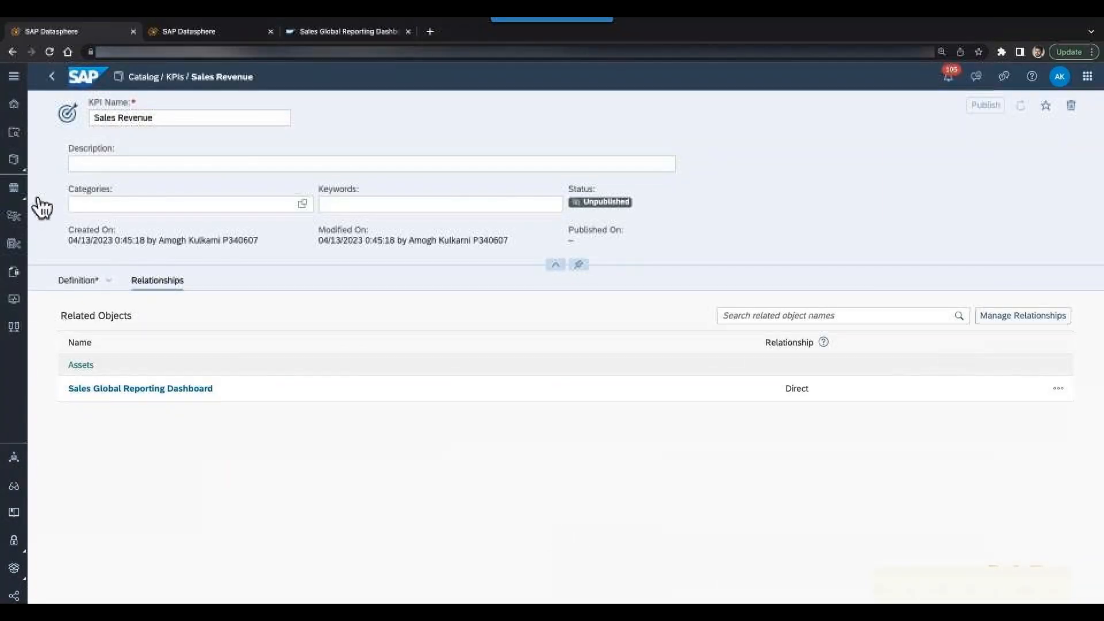
- Return to the catalog and open the Sales Global Reporting Dashboard story from the Assets collection
click(17, 162)
click(79, 162)
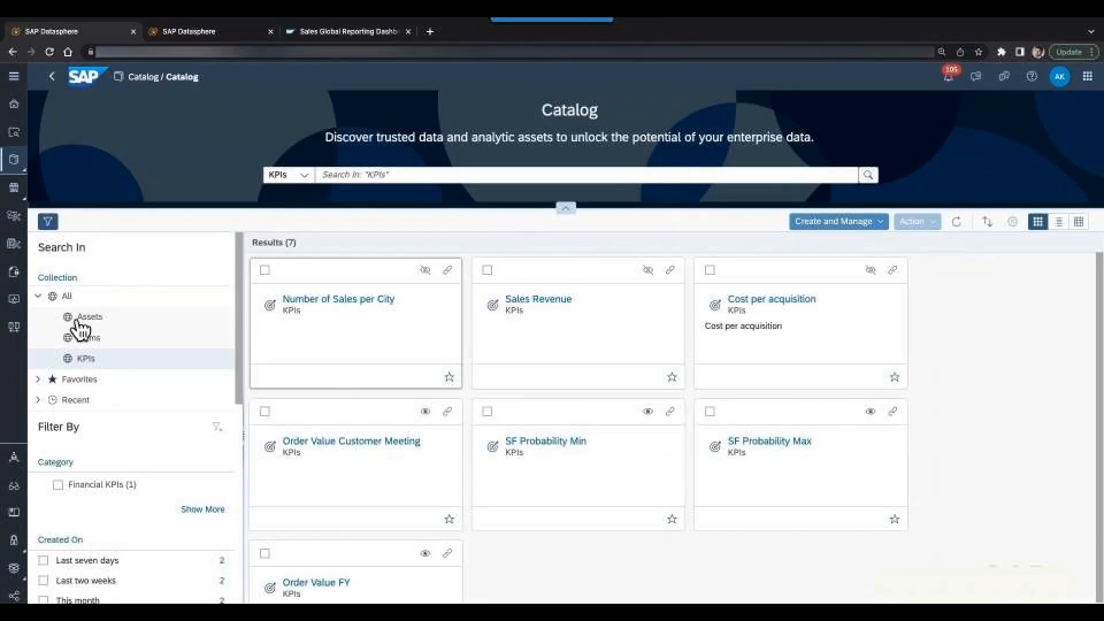
click(80, 319)
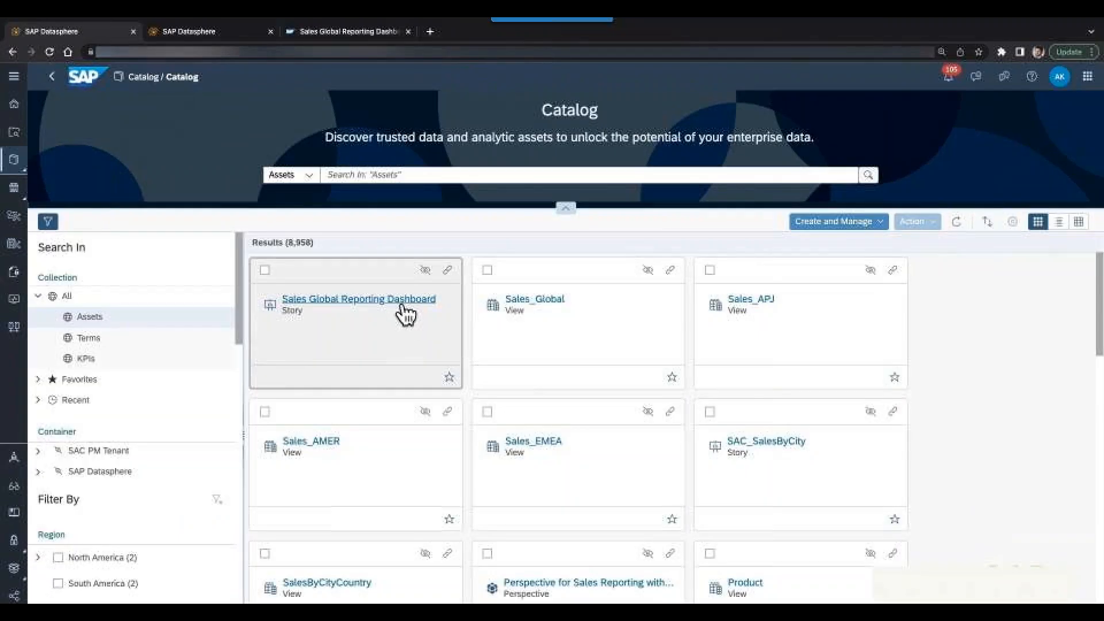
click(404, 306)
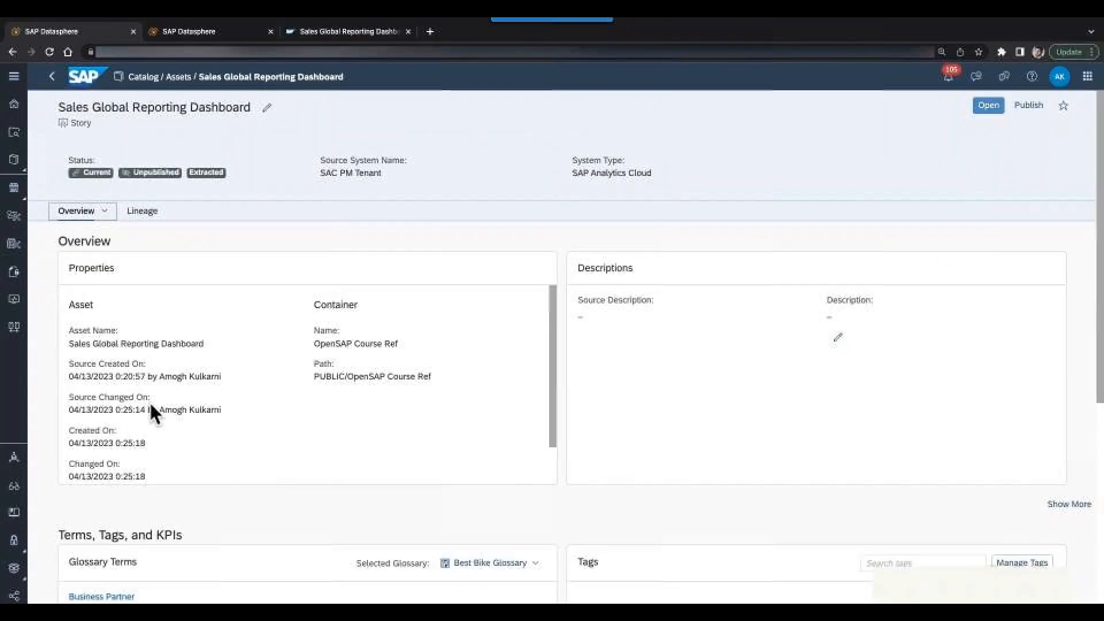
- Examine the dashboard asset's properties, container details, source system name and system type
scroll(153, 409, down, 1)
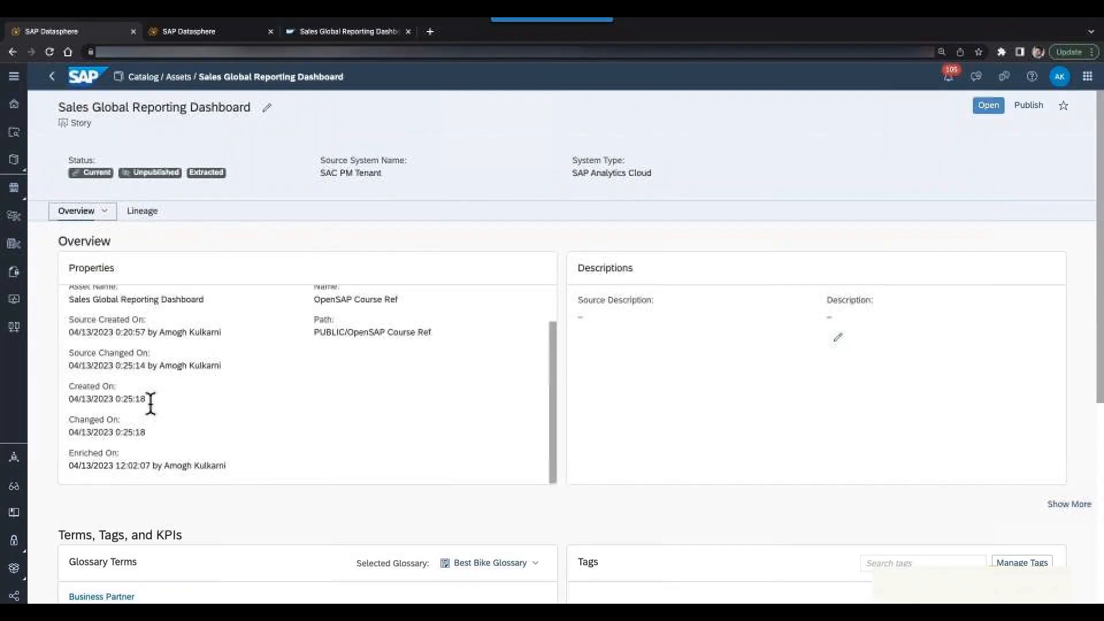
scroll(234, 409, up, 1)
scroll(233, 410, down, 1)
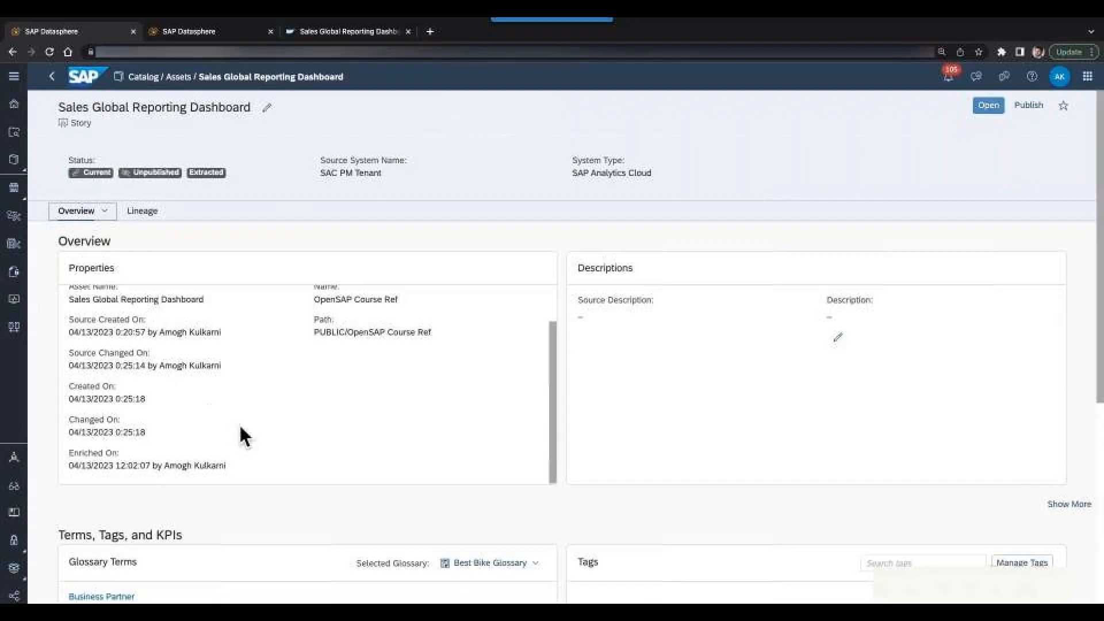
scroll(337, 412, up, 2)
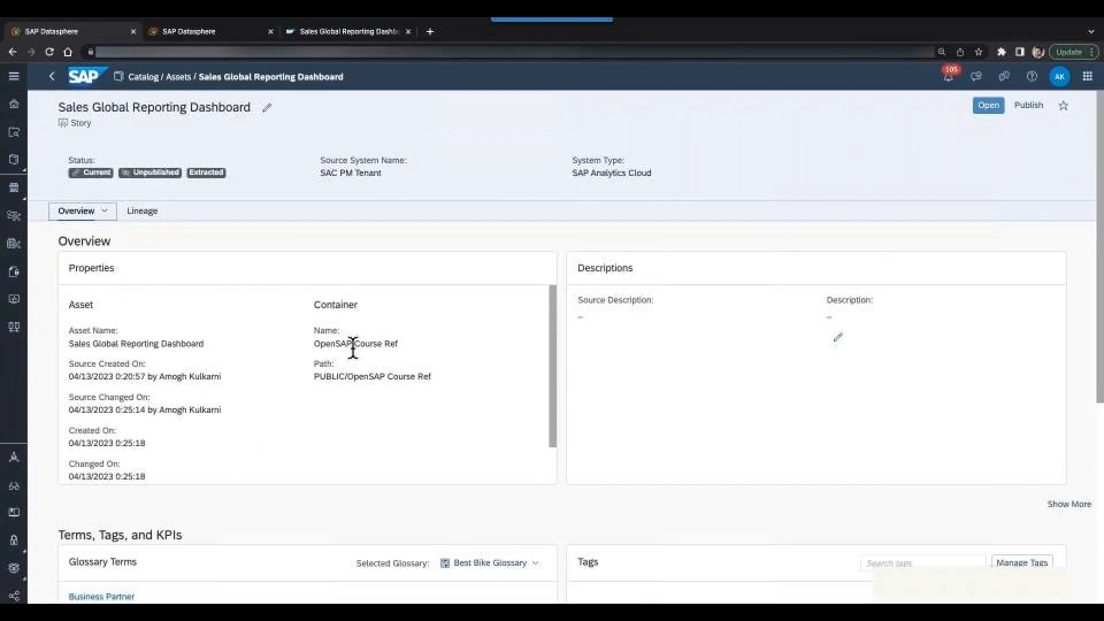
drag(666, 180, 341, 171)
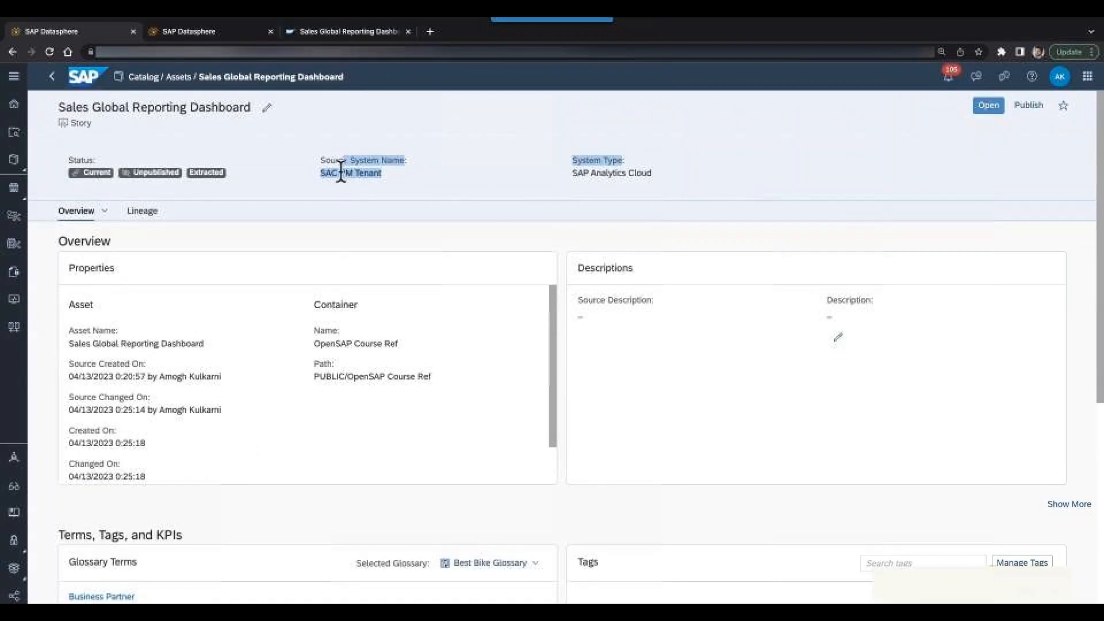
click(748, 179)
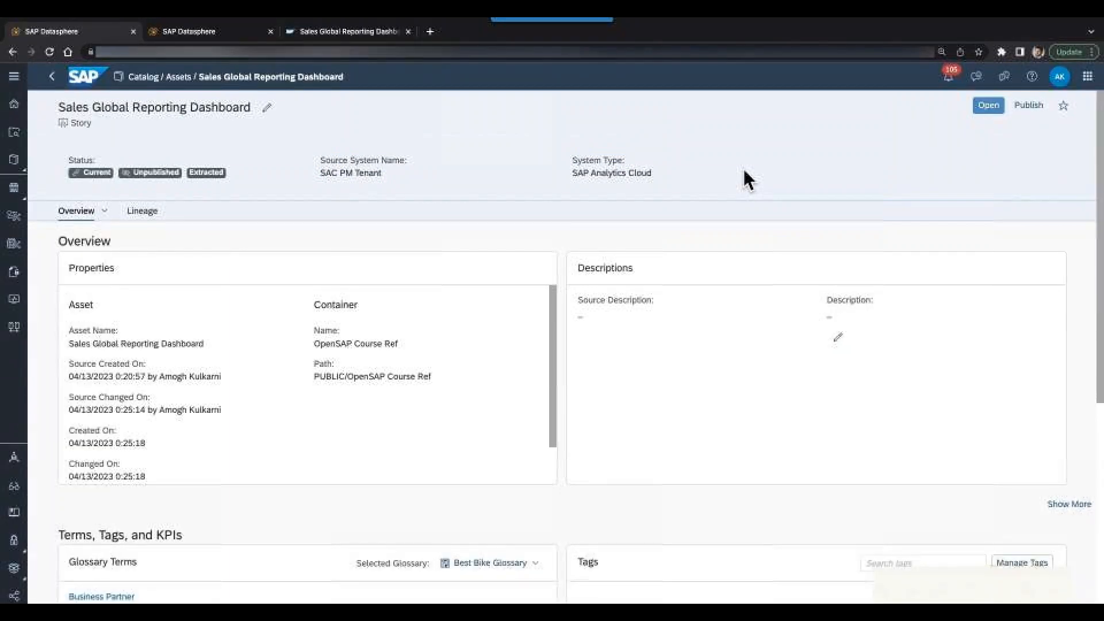
scroll(646, 283, down, 1)
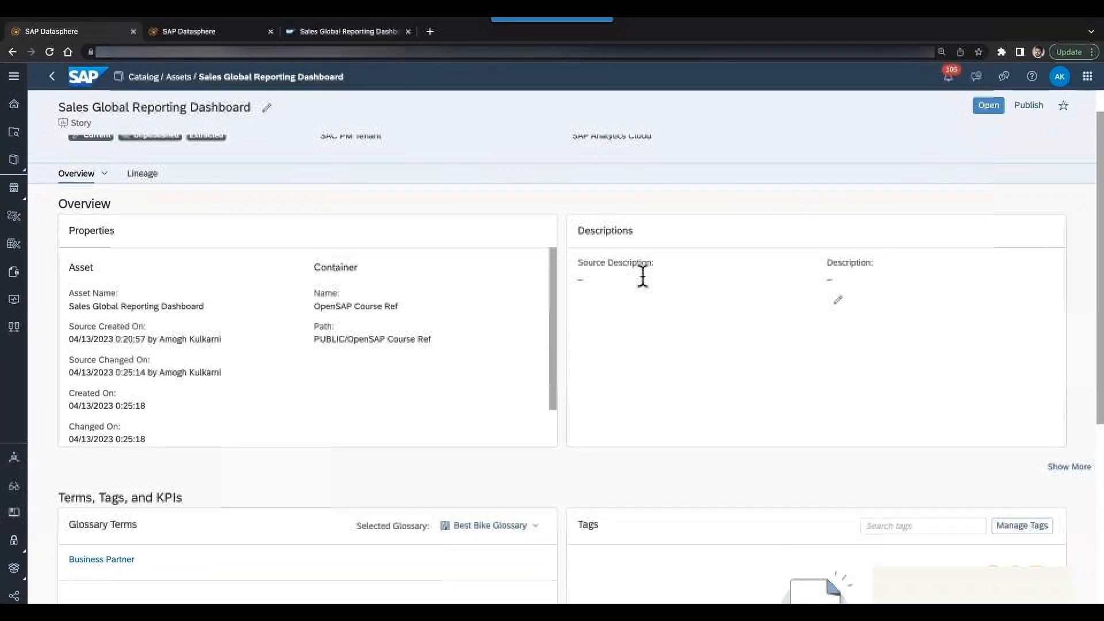
scroll(293, 147, up, 1)
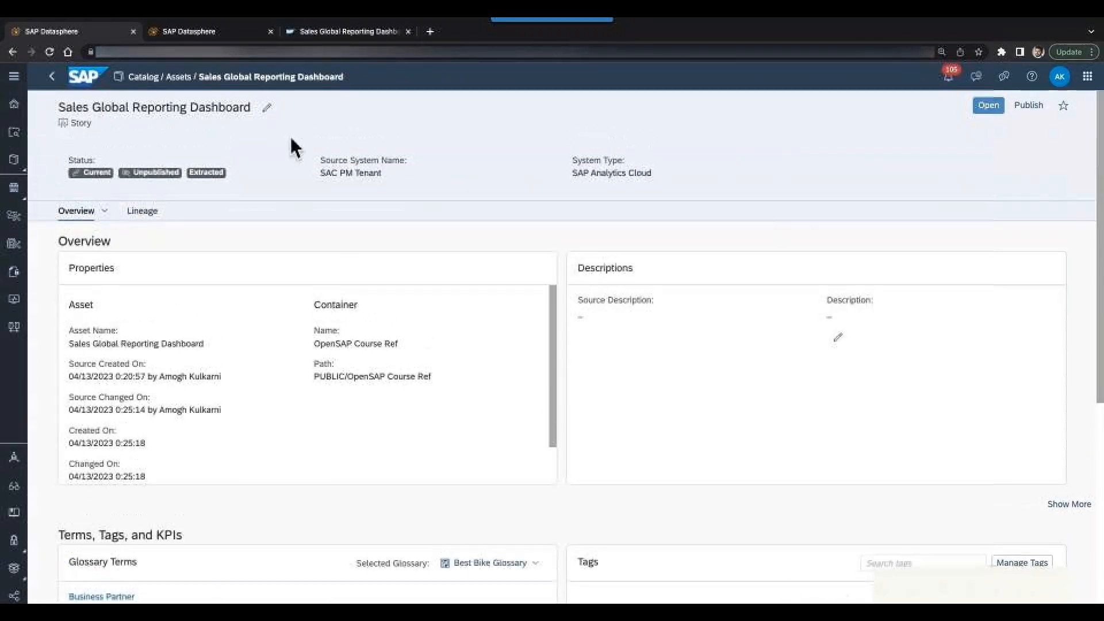
- Examine the lineage diagram of the Sales Global Reporting Dashboard and return to its overview
click(143, 211)
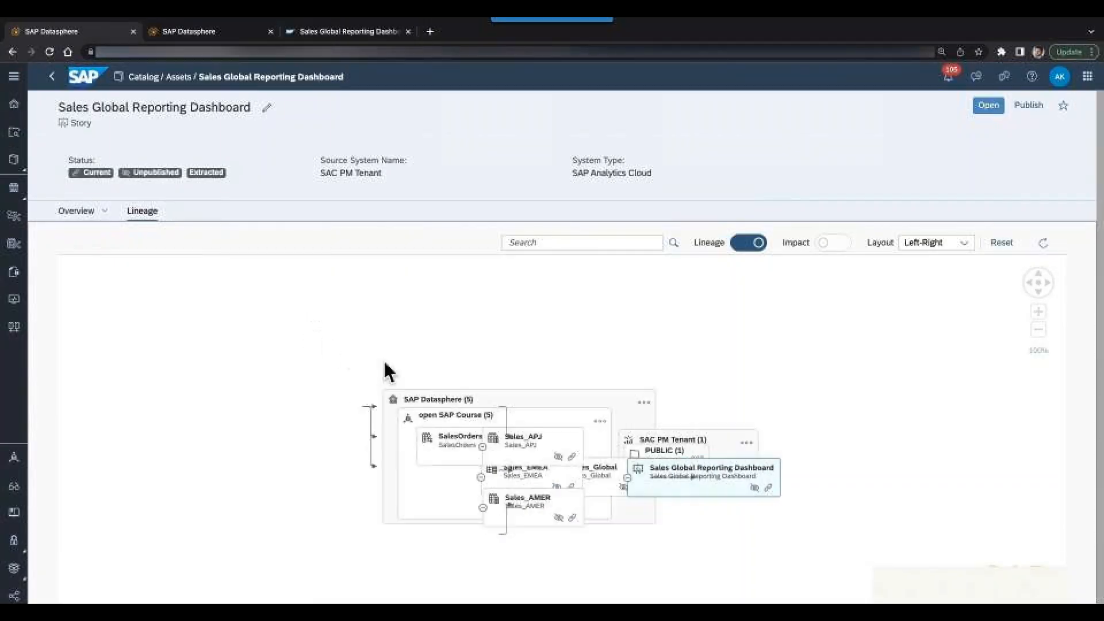
click(563, 472)
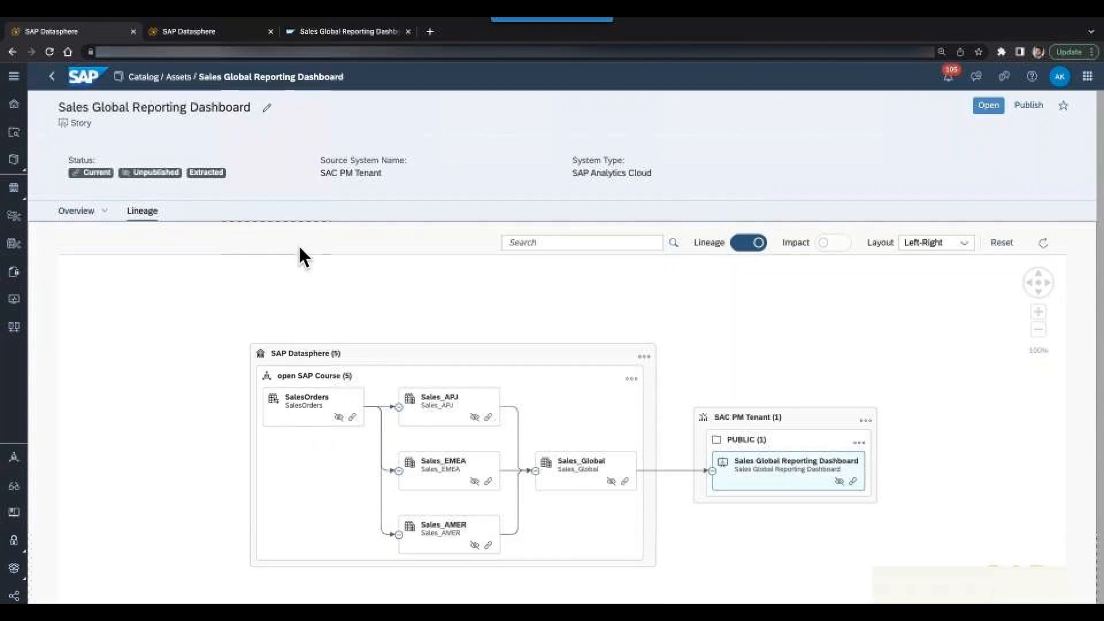
click(75, 215)
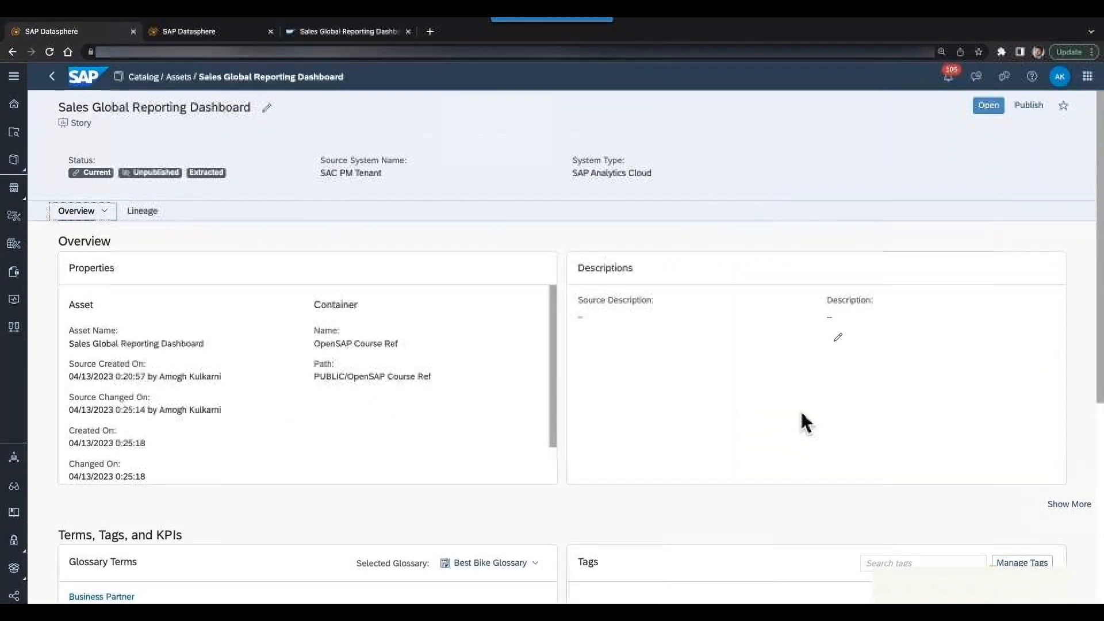
- Review the glossary terms, tags and KPIs assigned to the Sales Global Reporting Dashboard
scroll(823, 432, down, 4)
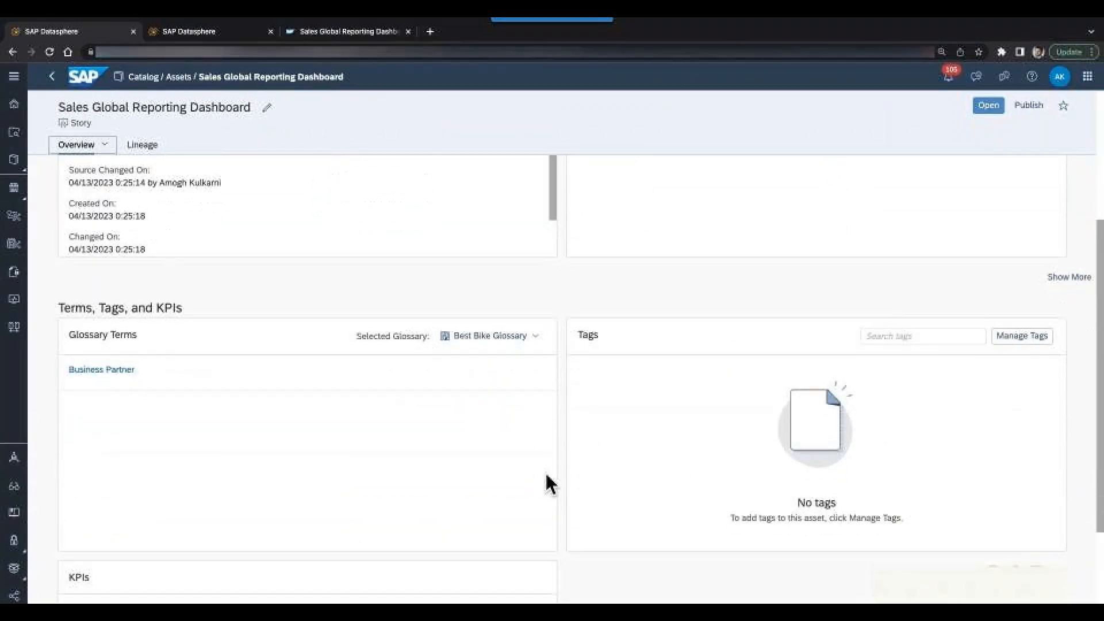
scroll(547, 483, down, 2)
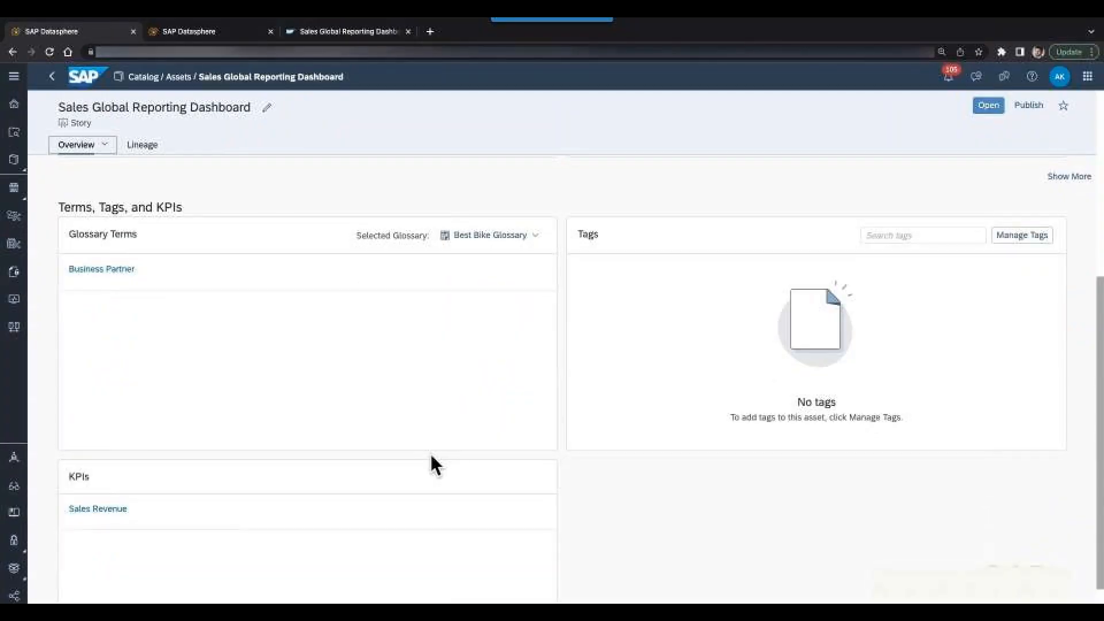
scroll(425, 457, down, 1)
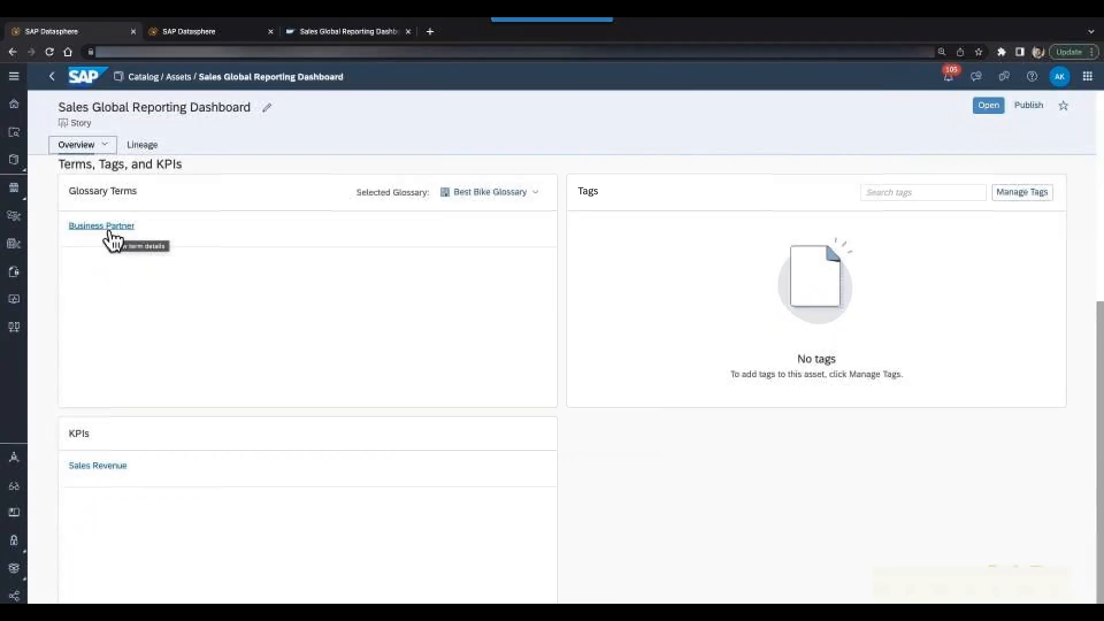
scroll(99, 477, down, 1)
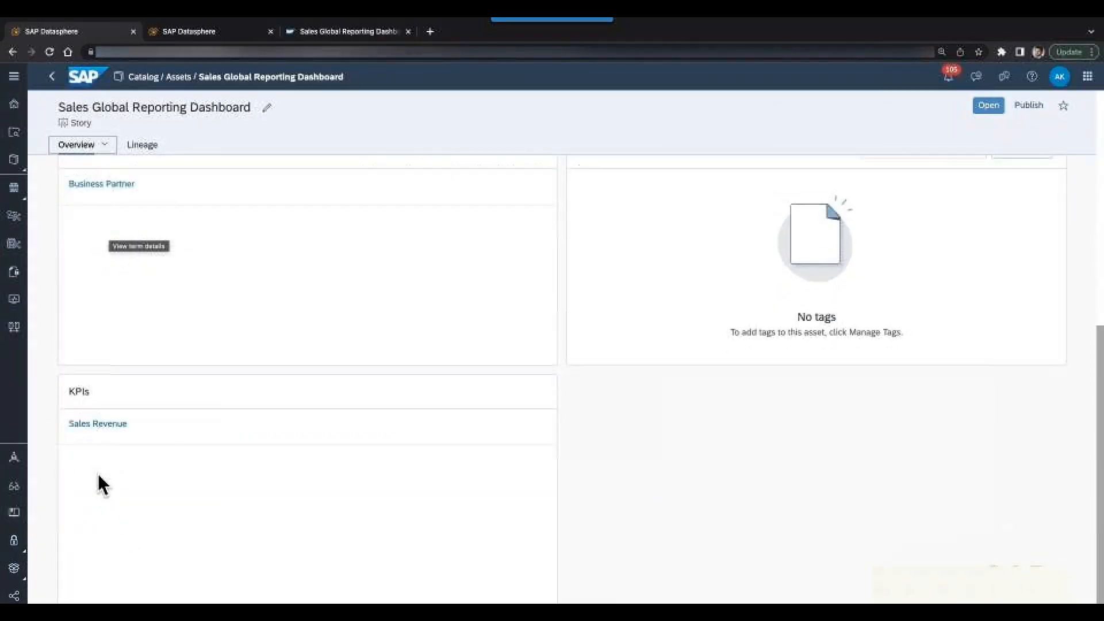
scroll(681, 474, up, 5)
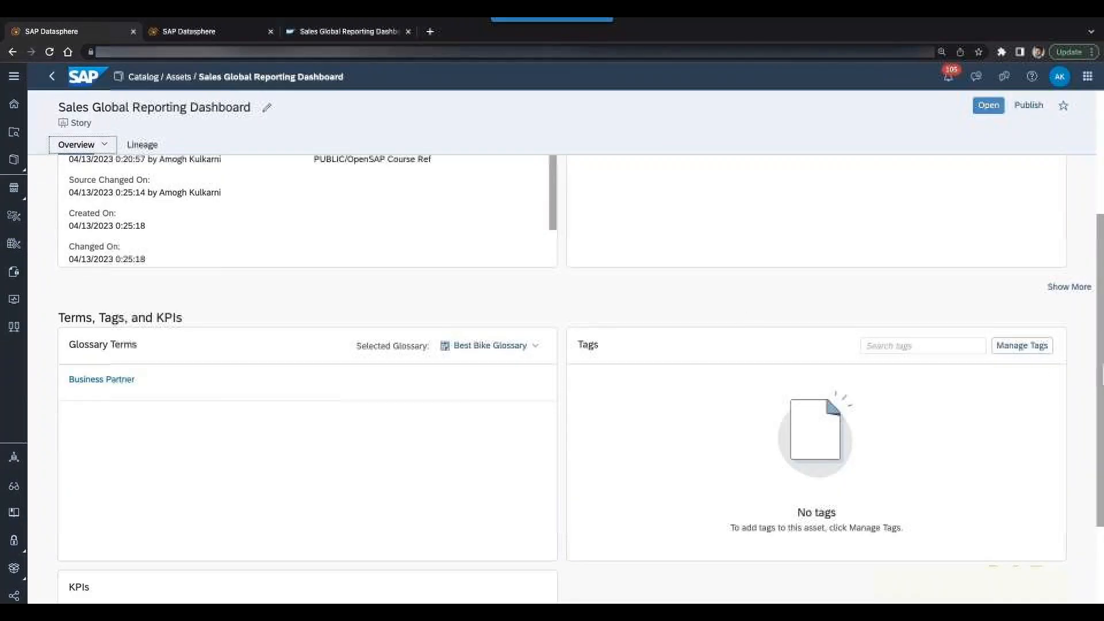
- Assign the Global Sales tag from the Sales Tags hierarchy to the dashboard asset and save the assignment
click(1036, 349)
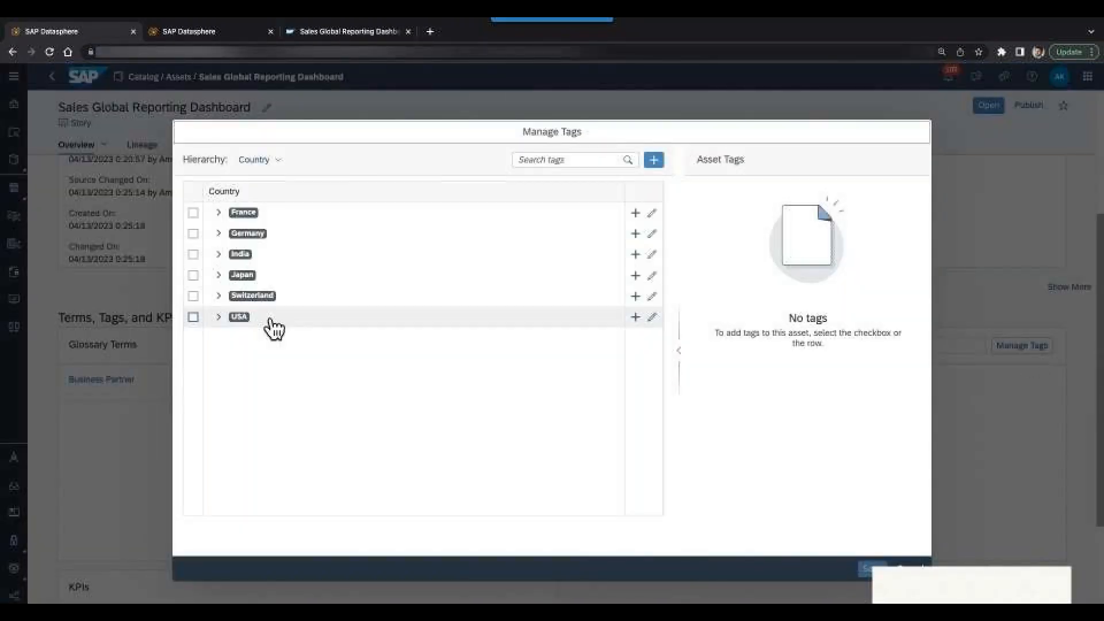
click(259, 162)
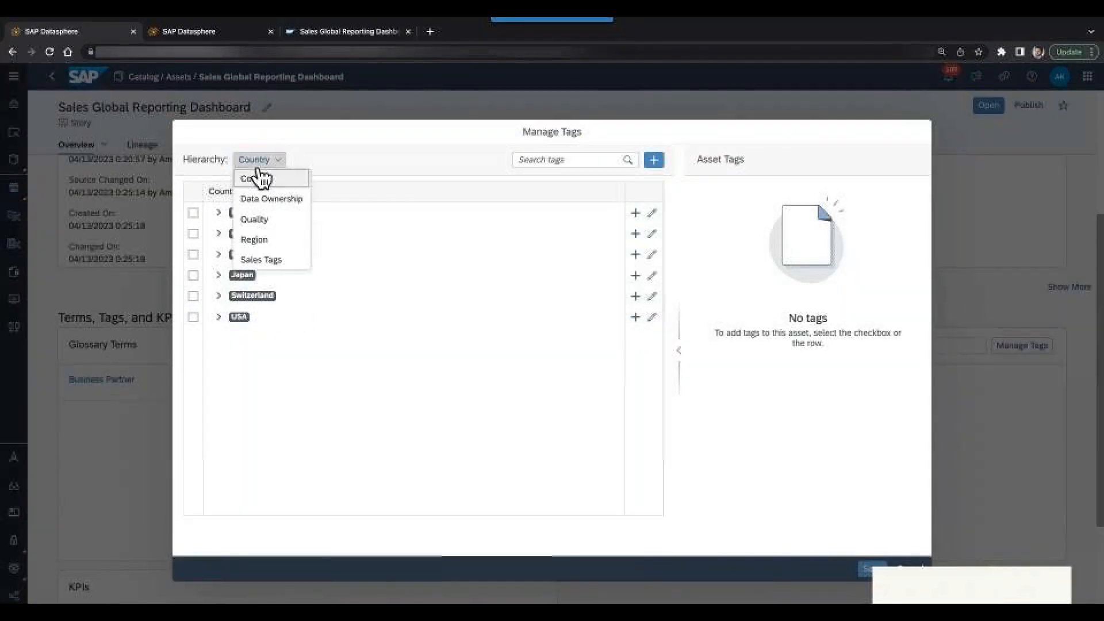
click(273, 263)
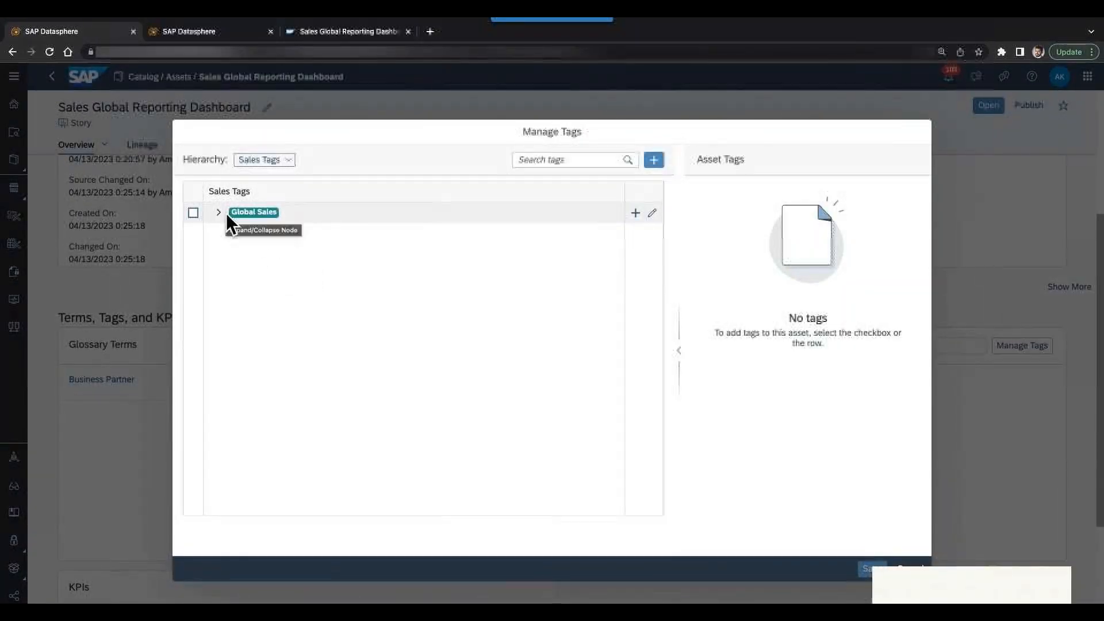
click(219, 213)
click(194, 213)
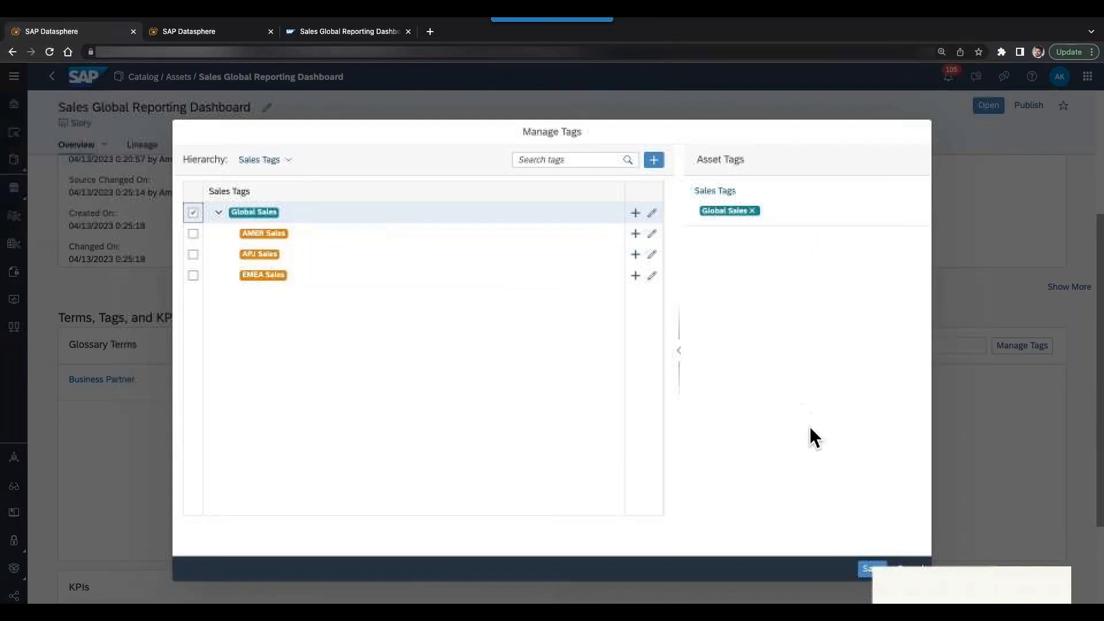
click(869, 567)
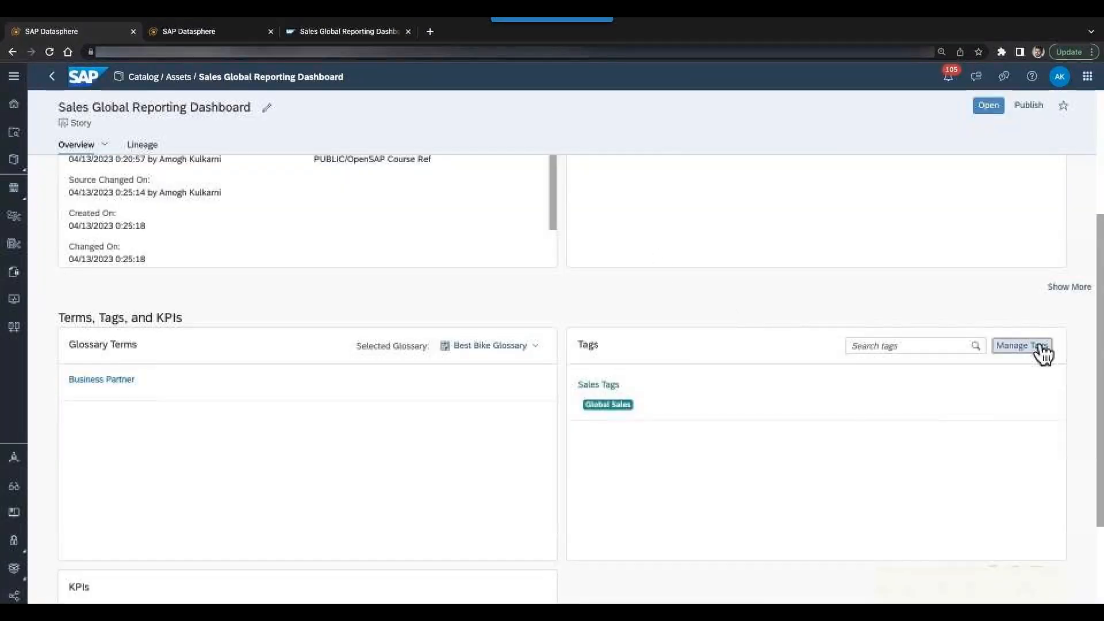
- Add the excellent tag from the Quality hierarchy and the Central tag from Data Ownership to the dashboard asset, and save them
click(1040, 346)
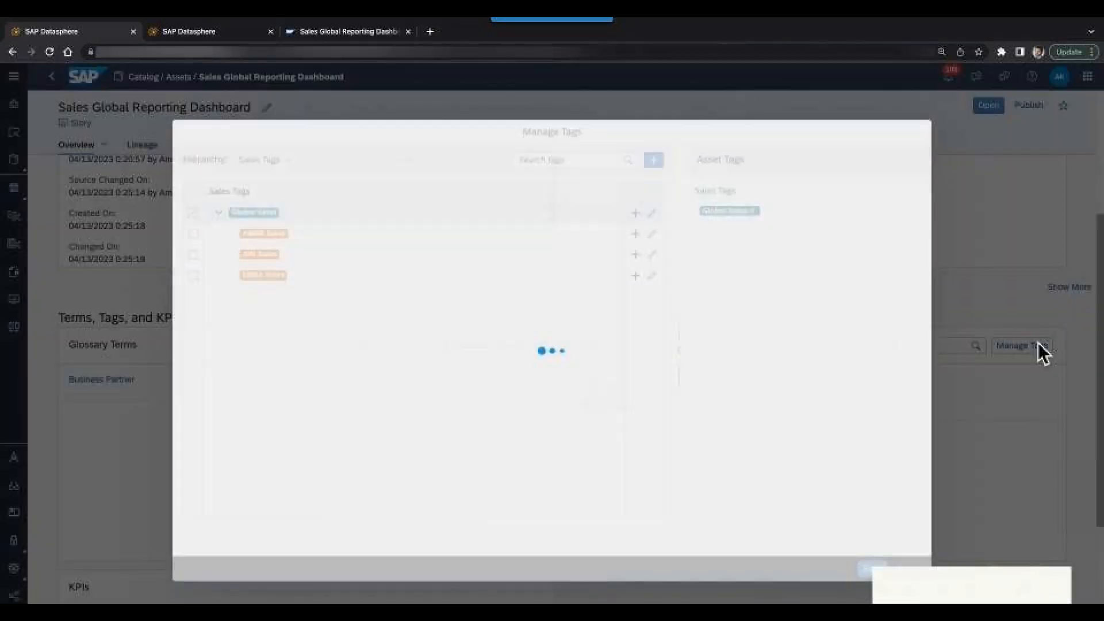
click(258, 160)
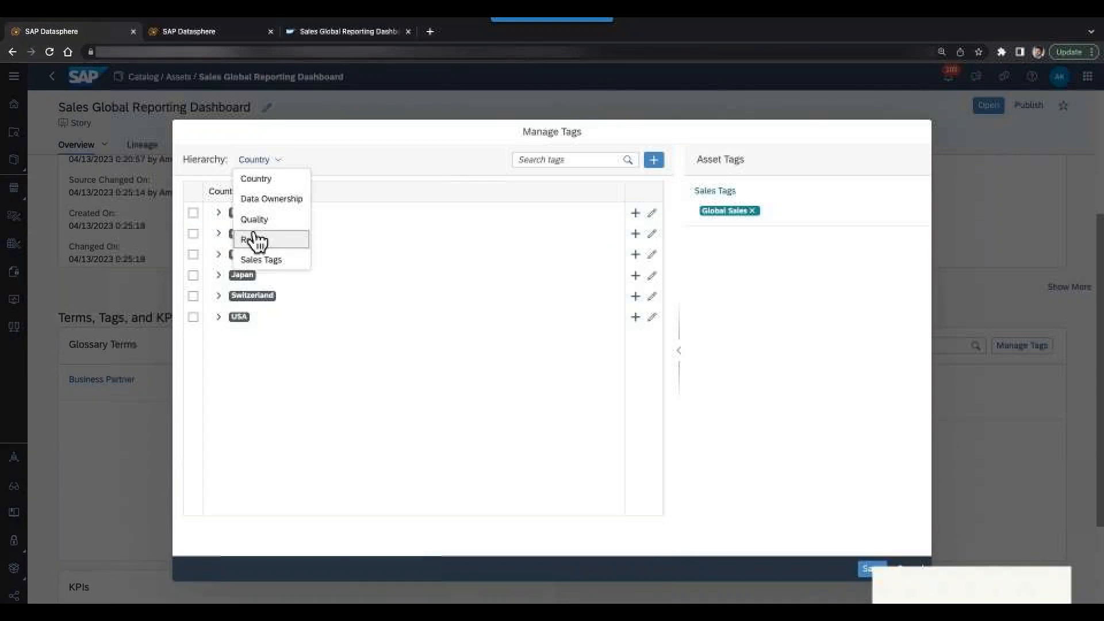
click(254, 219)
click(194, 213)
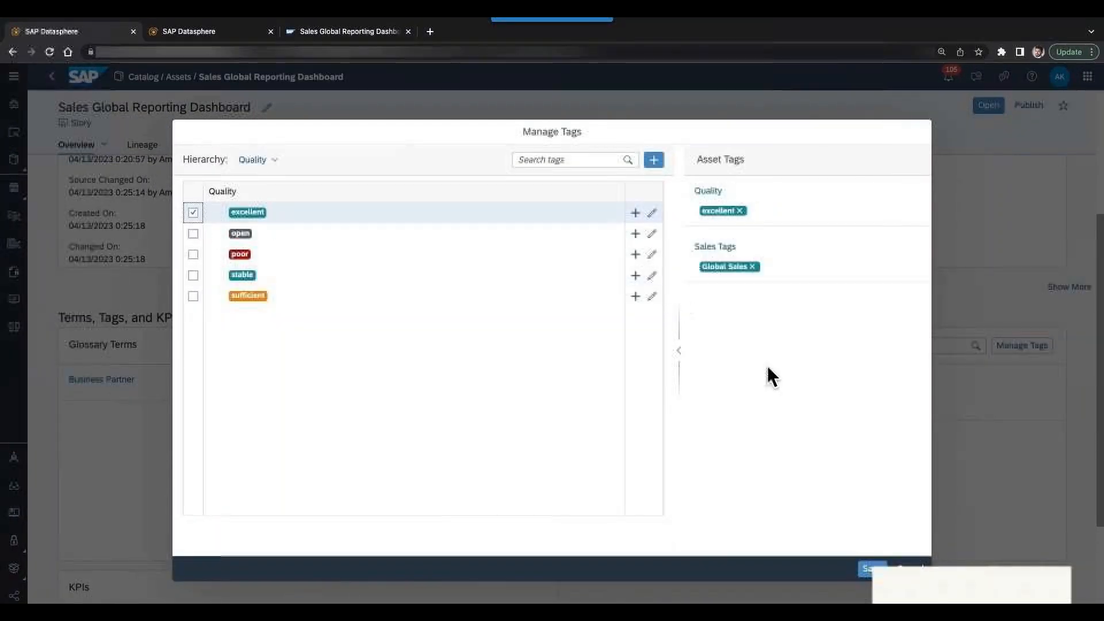
click(257, 160)
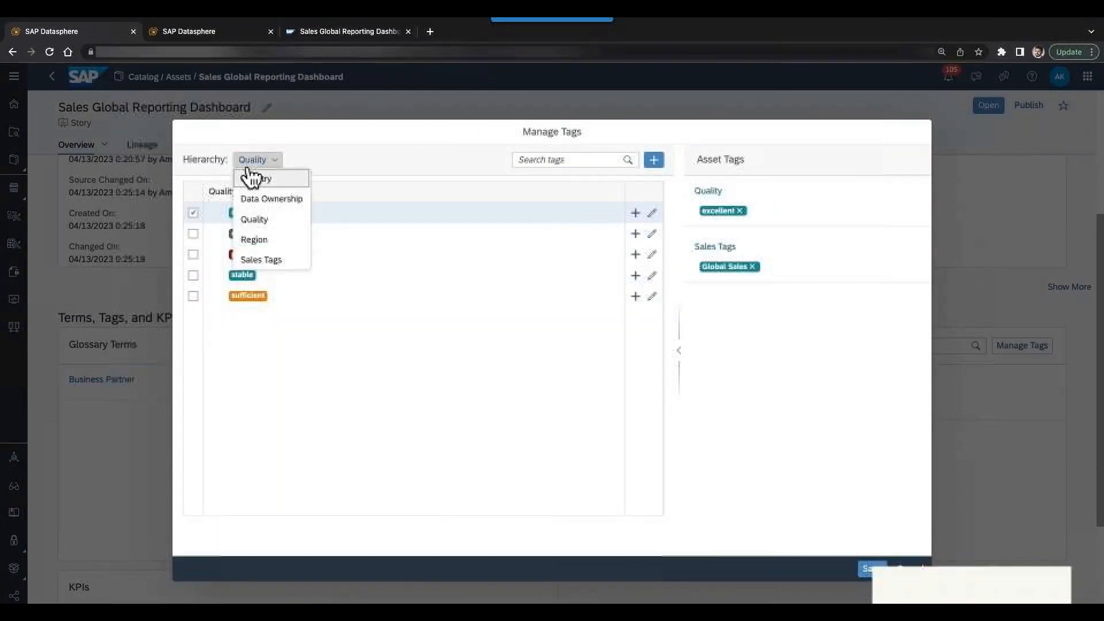
click(253, 199)
click(193, 212)
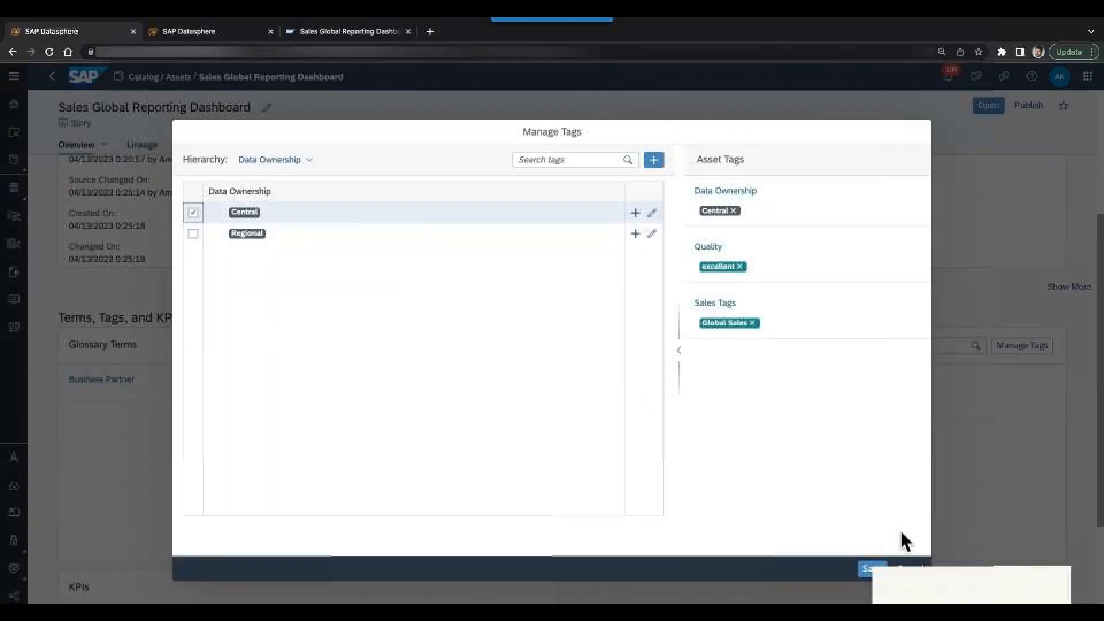
click(864, 570)
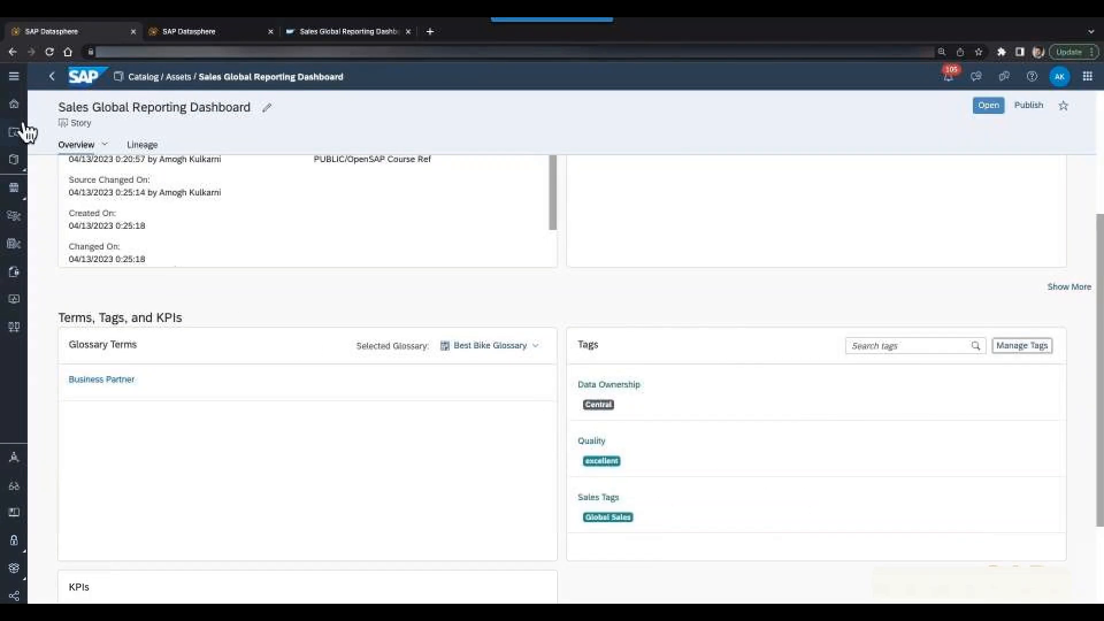
- Open the tag hierarchies and expand the Global Sales tag in the Sales Tags hierarchy to view its child tags
click(14, 162)
click(92, 200)
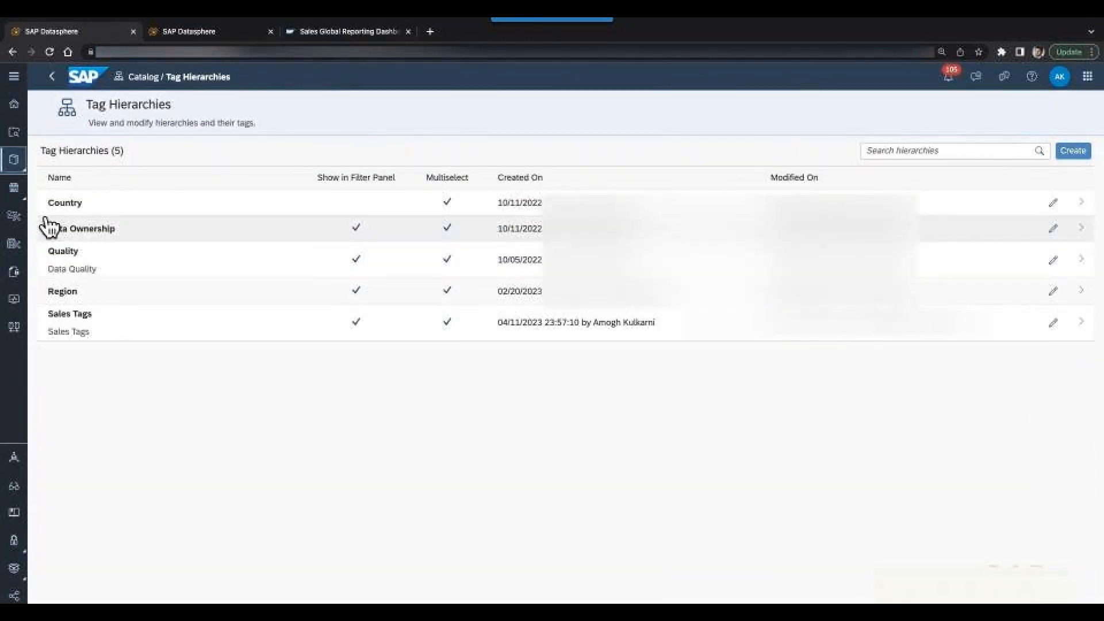
click(293, 334)
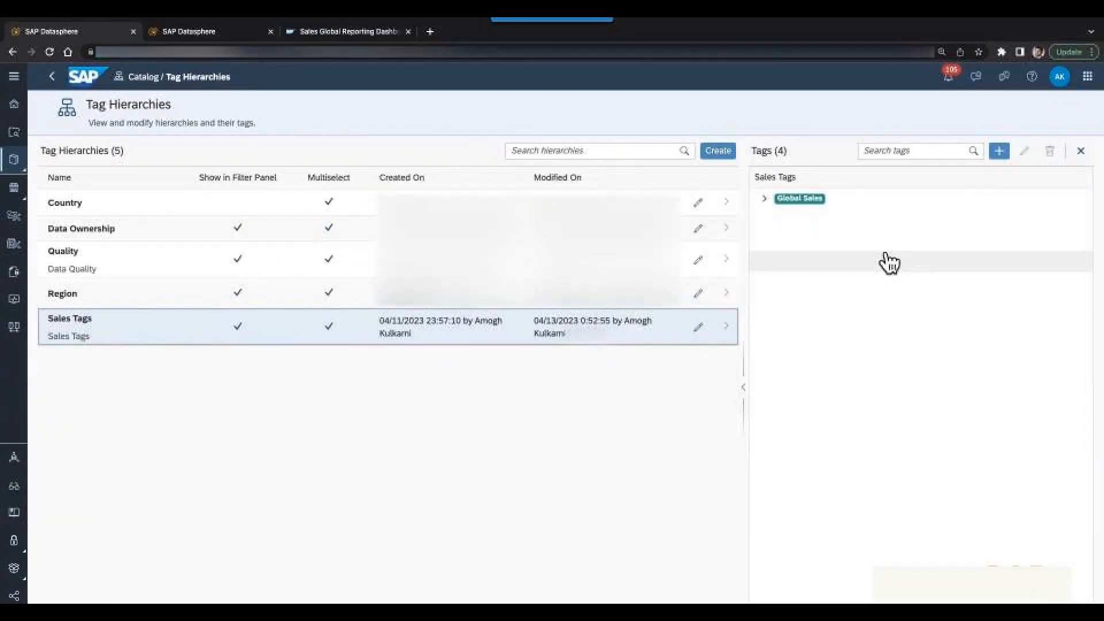
click(764, 198)
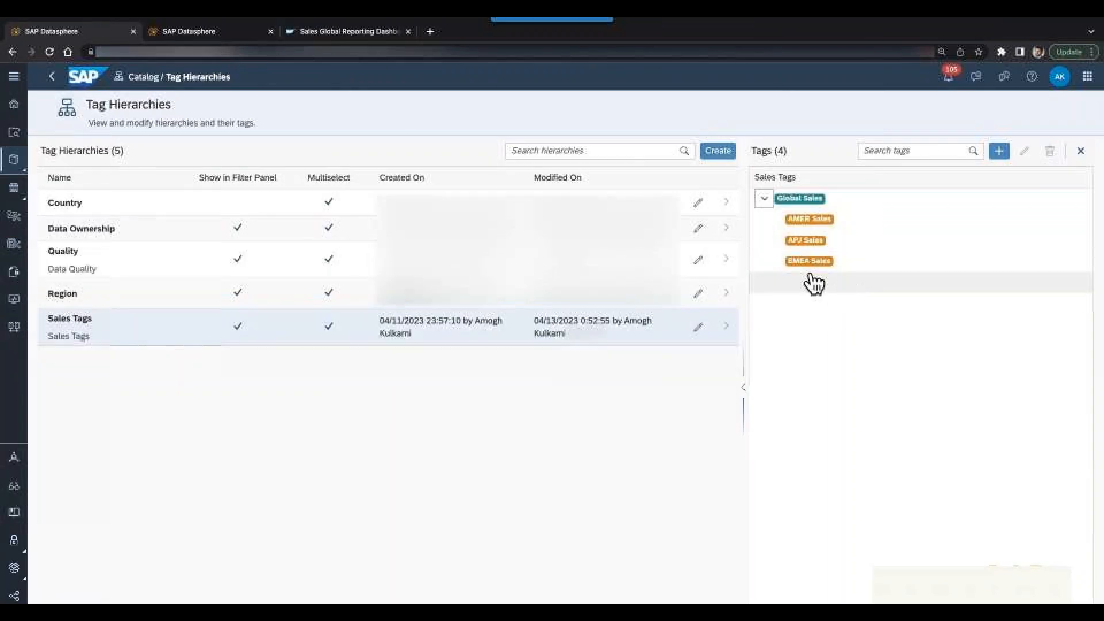
- View the form for creating a child tag under Global Sales and close it without saving
click(840, 203)
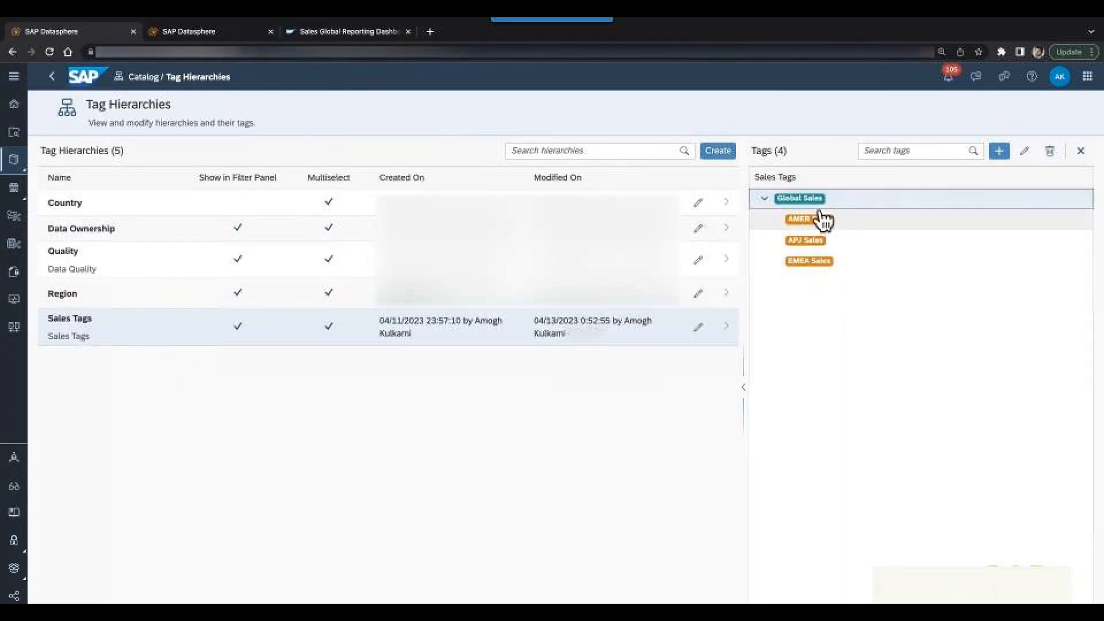
click(999, 152)
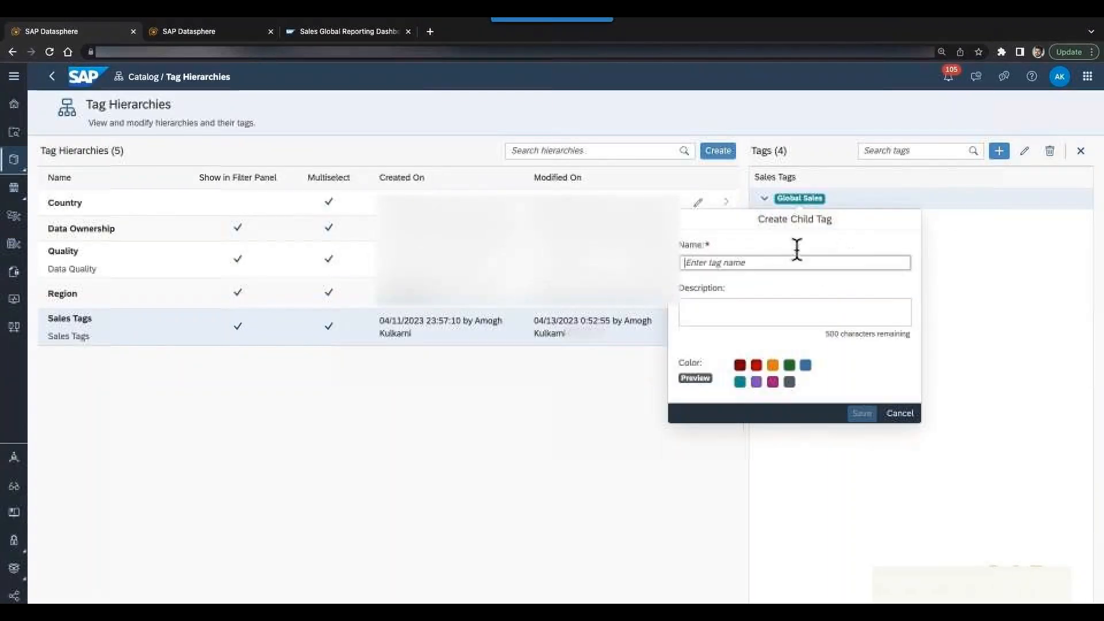
click(982, 428)
click(819, 353)
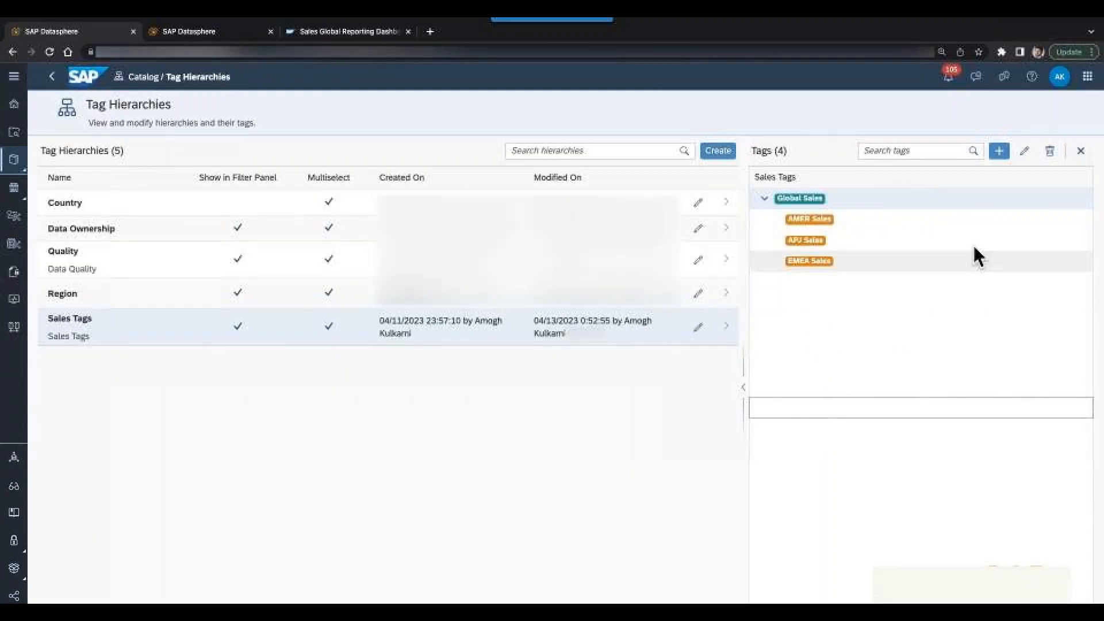
click(545, 414)
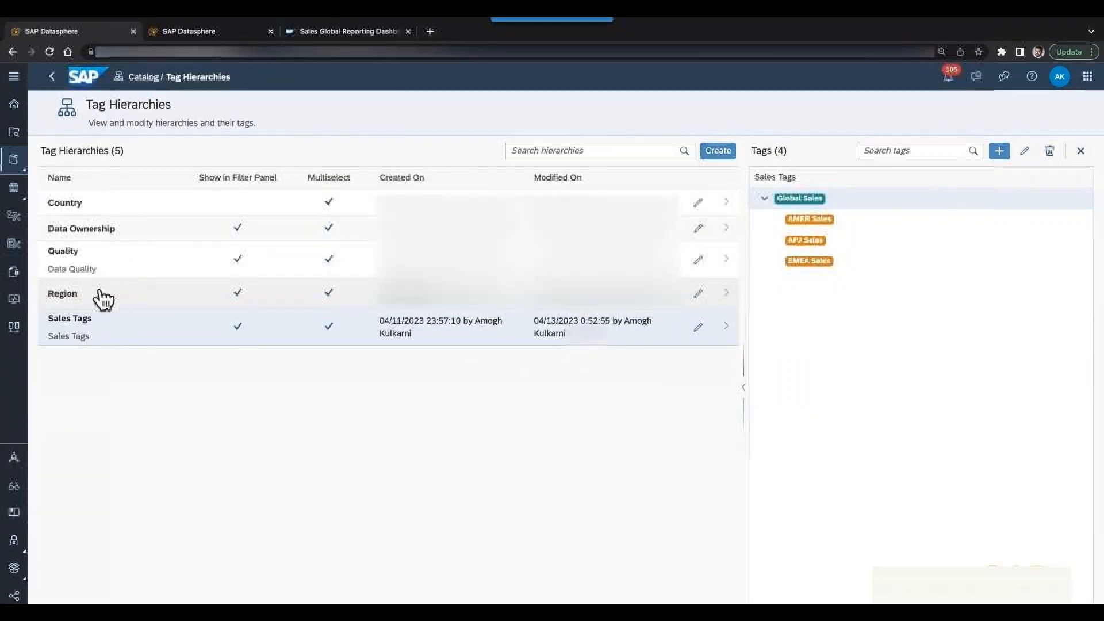
- Return to the Catalog and view the search scope options, keeping the scope on Assets
click(17, 163)
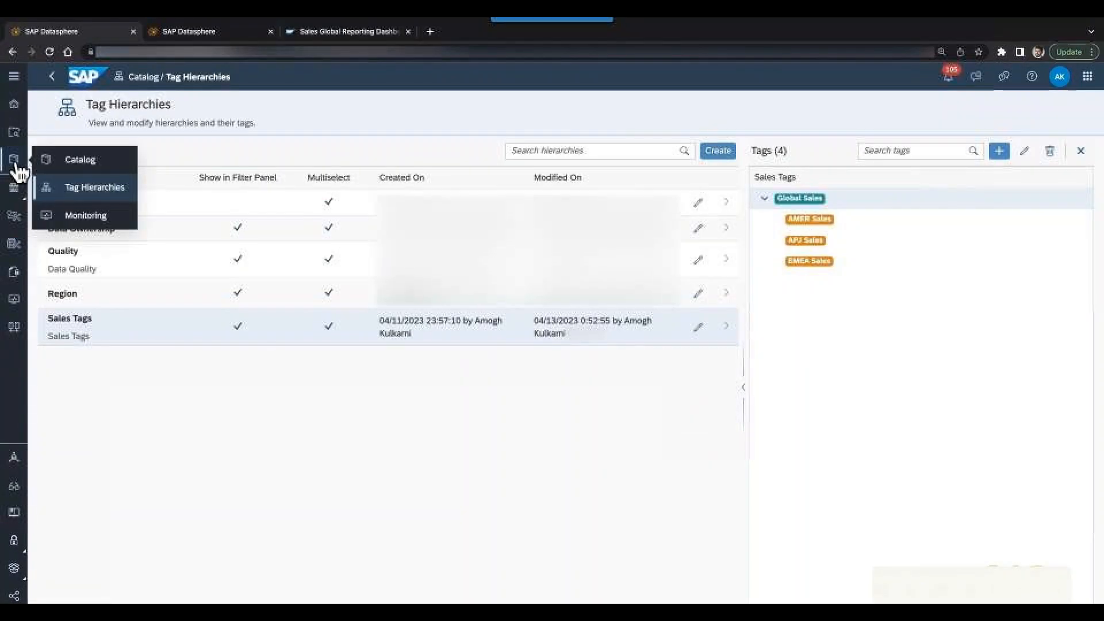
click(74, 164)
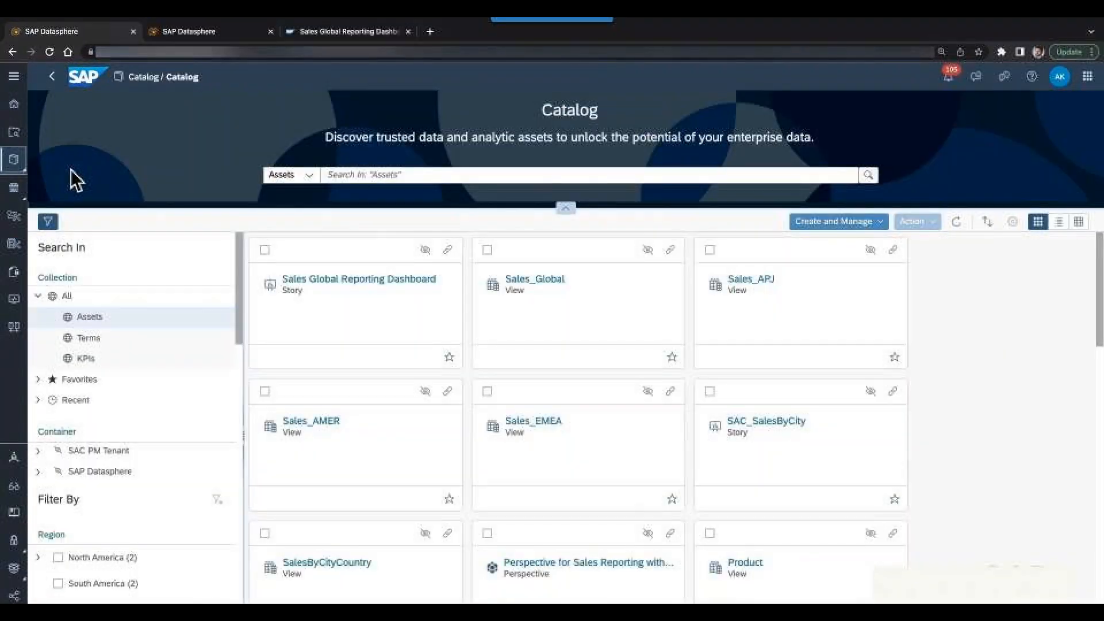
click(309, 176)
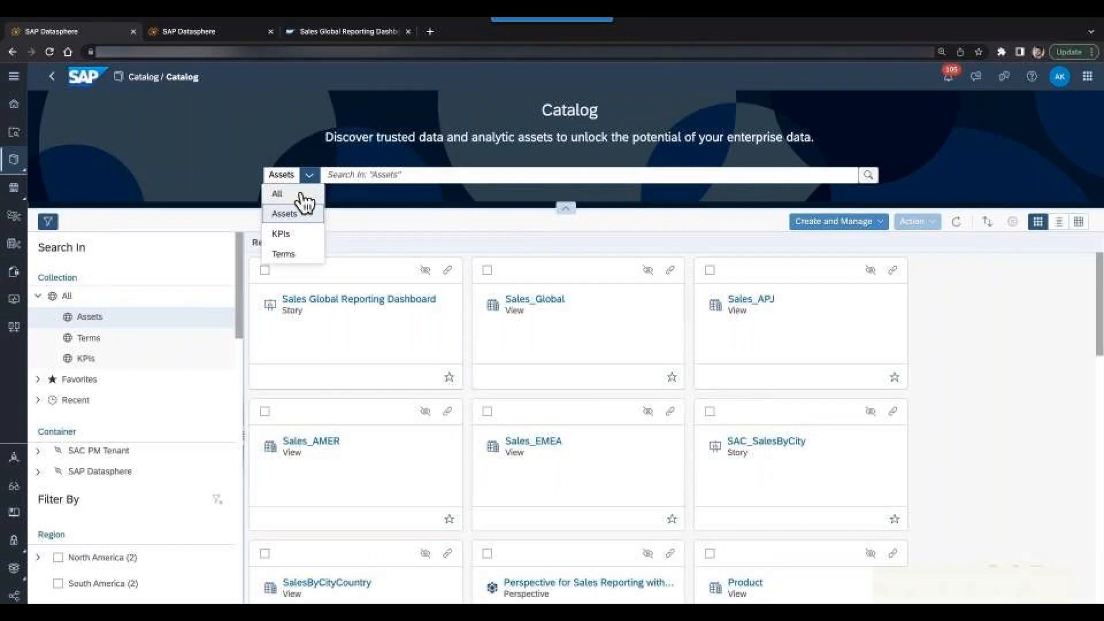
click(299, 133)
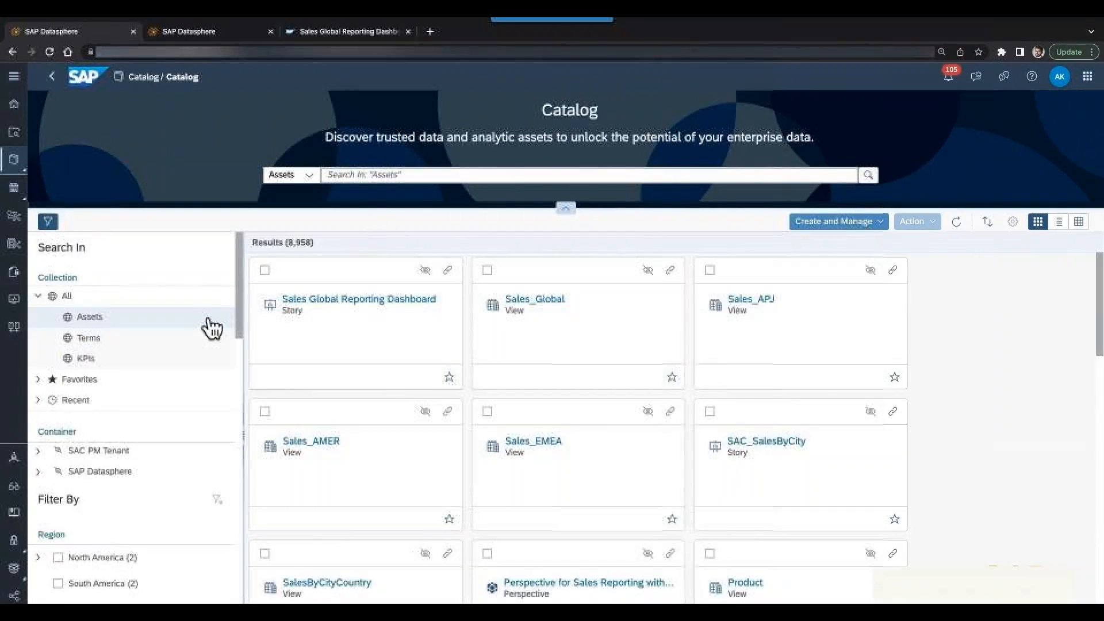
- Filter the catalog assets by the system type SAP Analytics Cloud and the type Story
drag(242, 295, 241, 561)
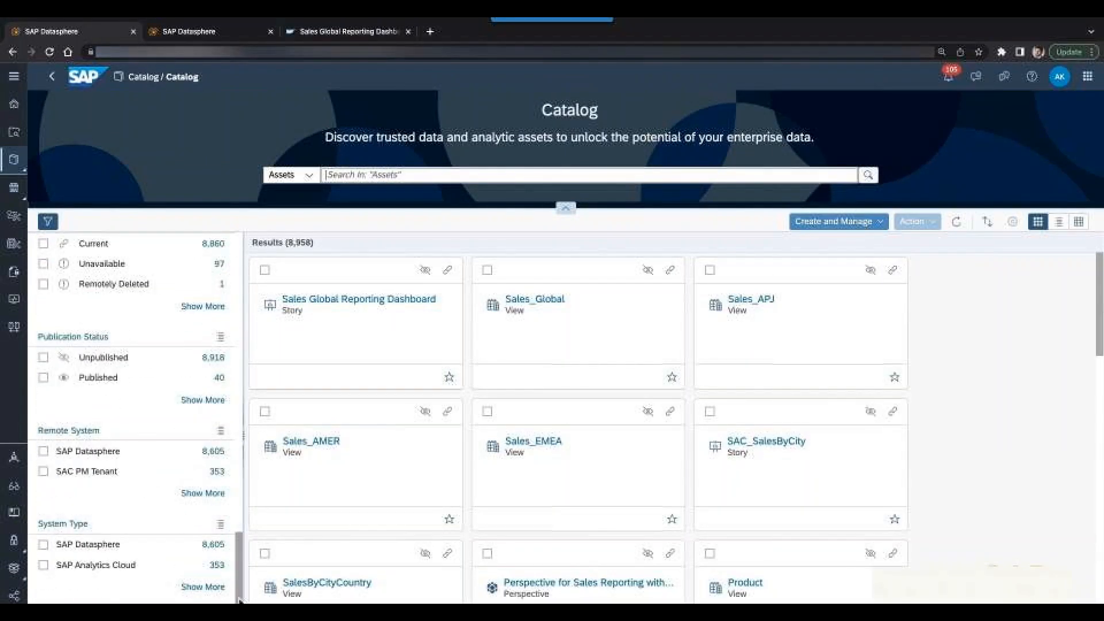
click(43, 566)
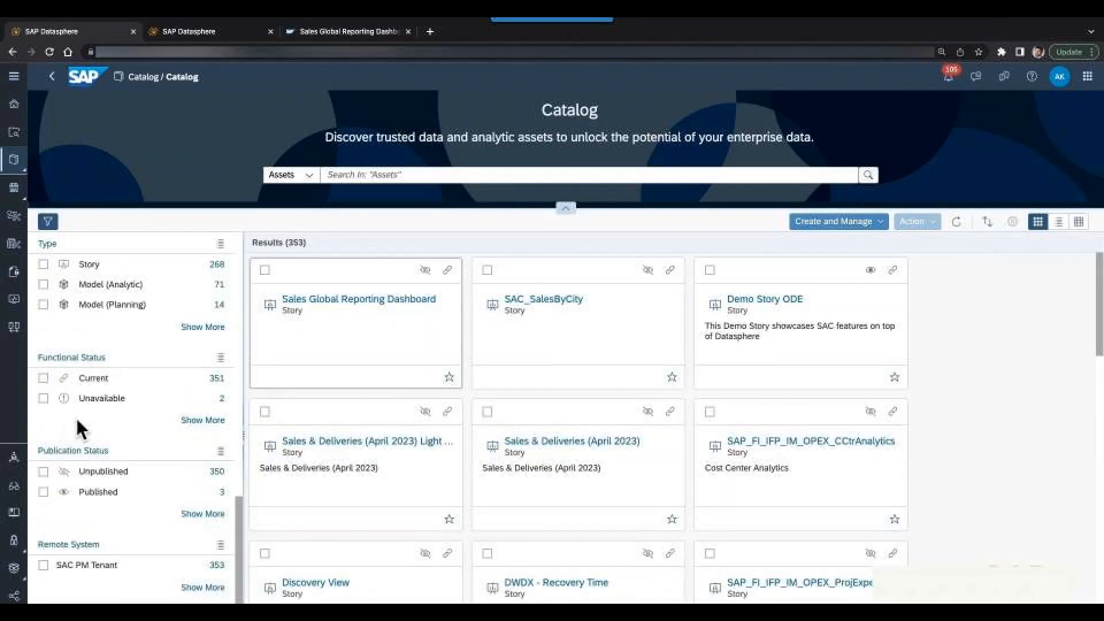
scroll(91, 467, up, 3)
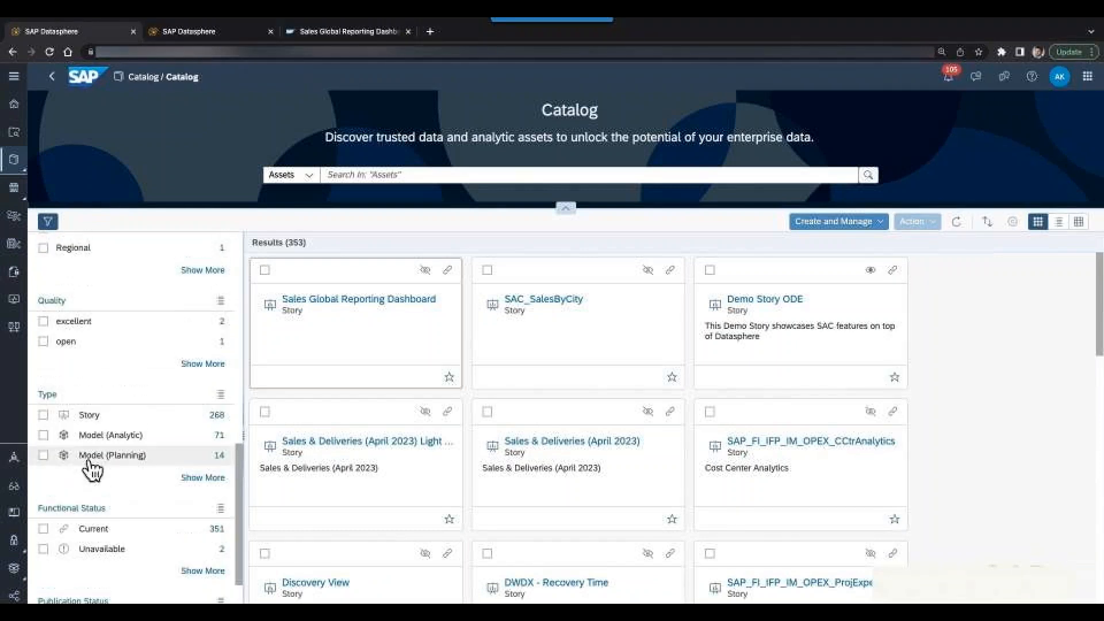
click(43, 415)
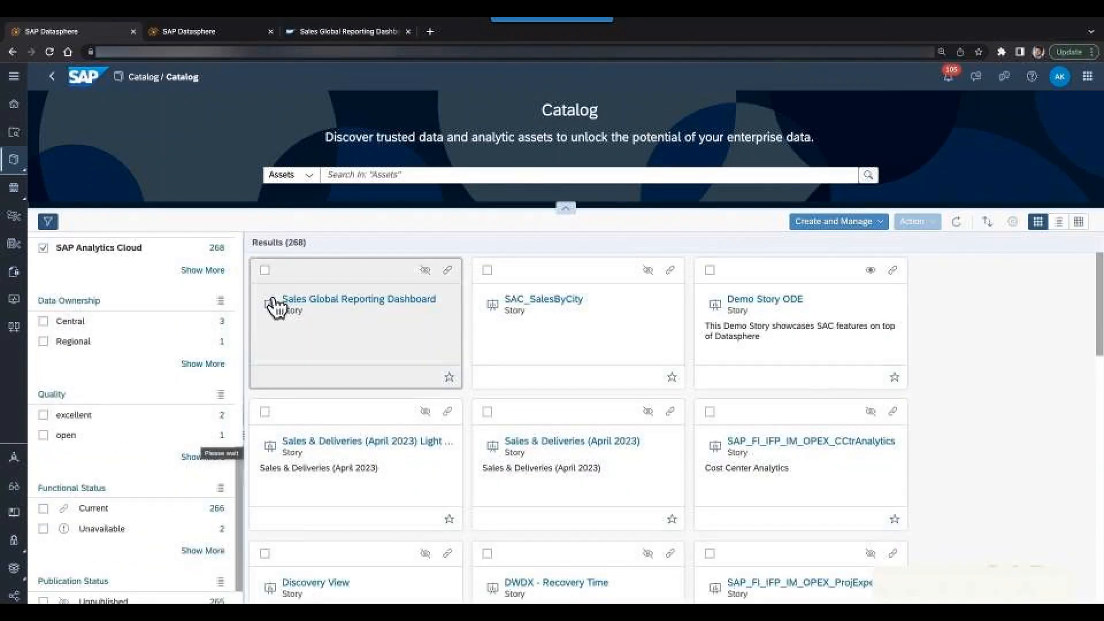
- Narrow the assets further to excellent quality, Central data ownership and the Global Sales tag
click(43, 415)
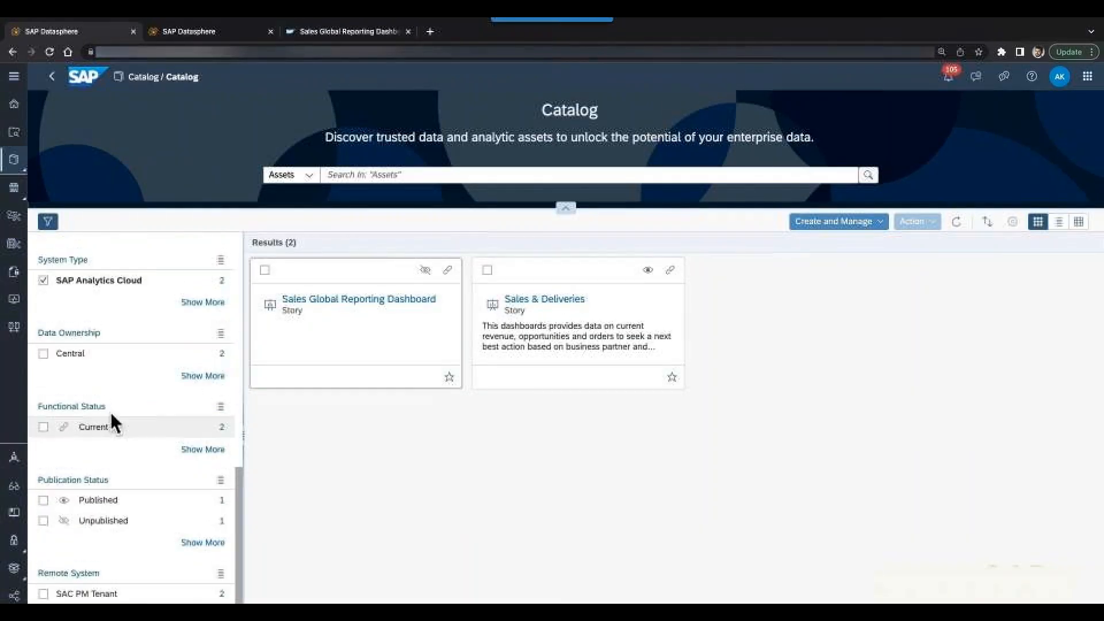
scroll(87, 411, up, 2)
click(44, 401)
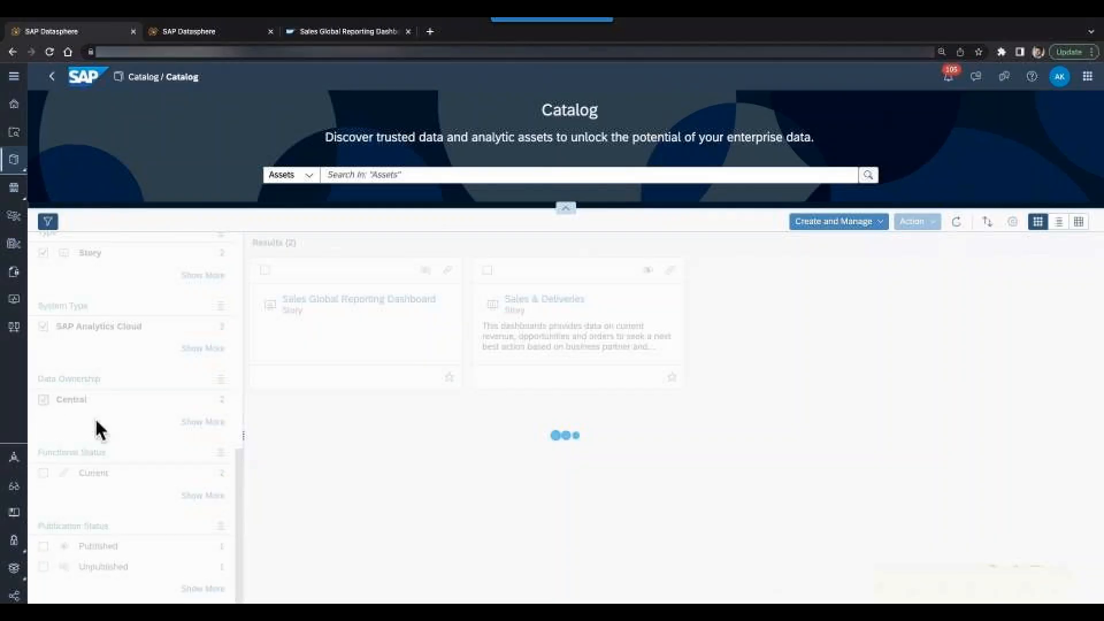
scroll(158, 420, up, 6)
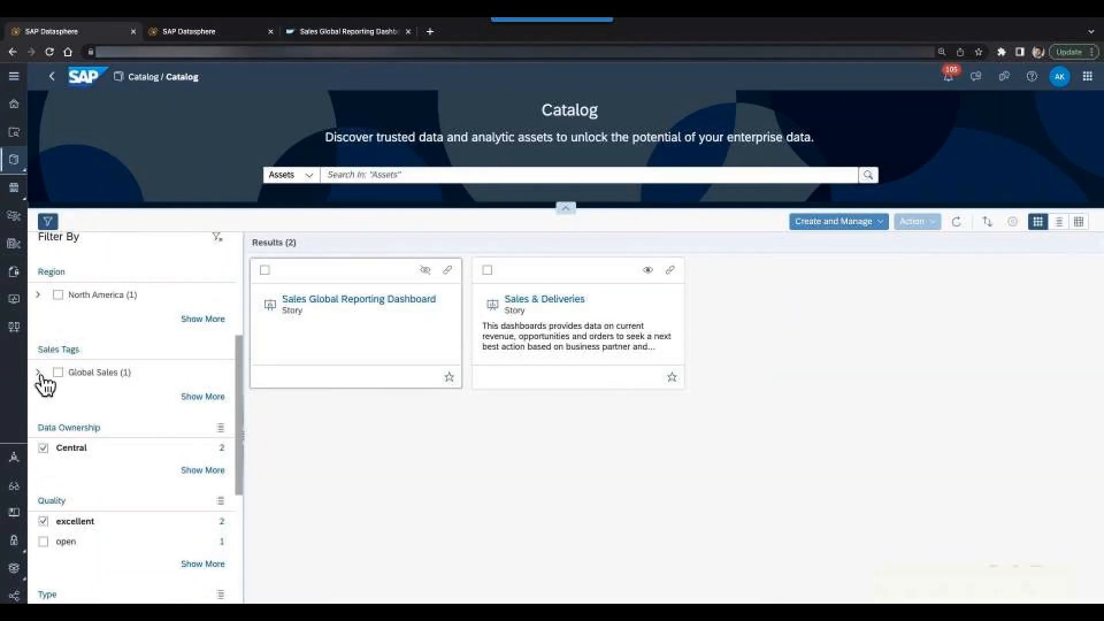
click(60, 374)
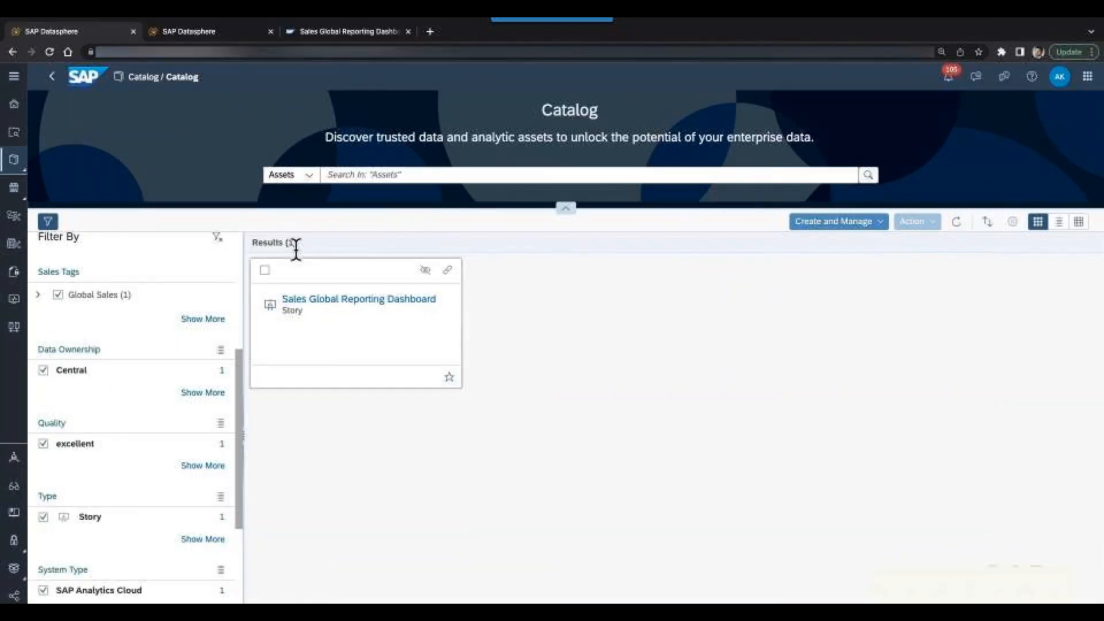
- Review the filtered result and the filters applied to the catalog assets
drag(297, 246, 257, 246)
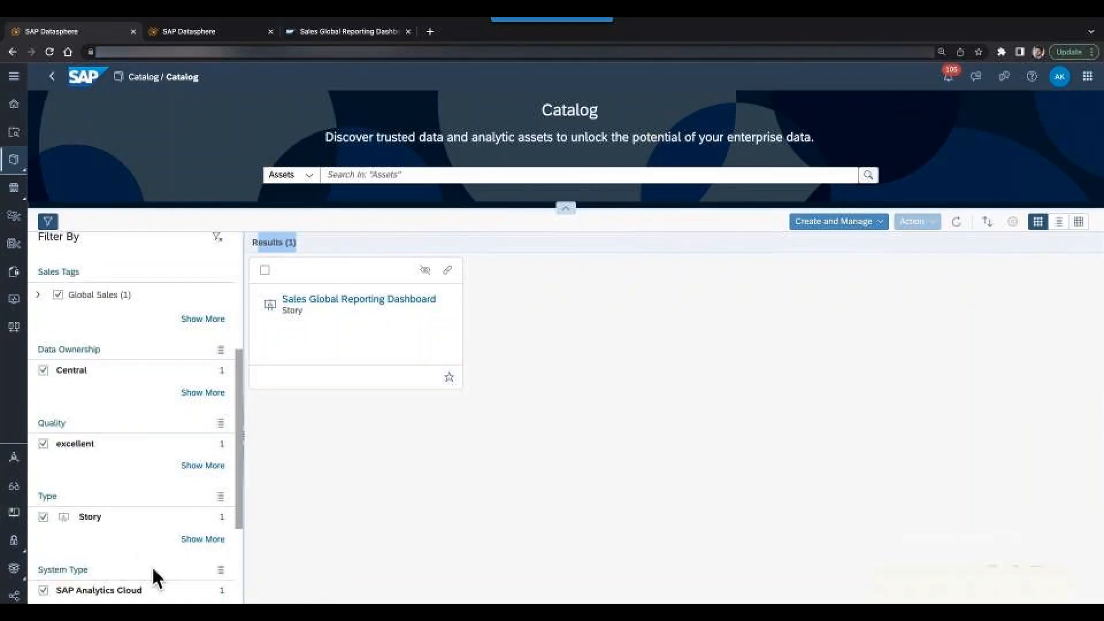
scroll(178, 557, down, 3)
scroll(177, 558, up, 6)
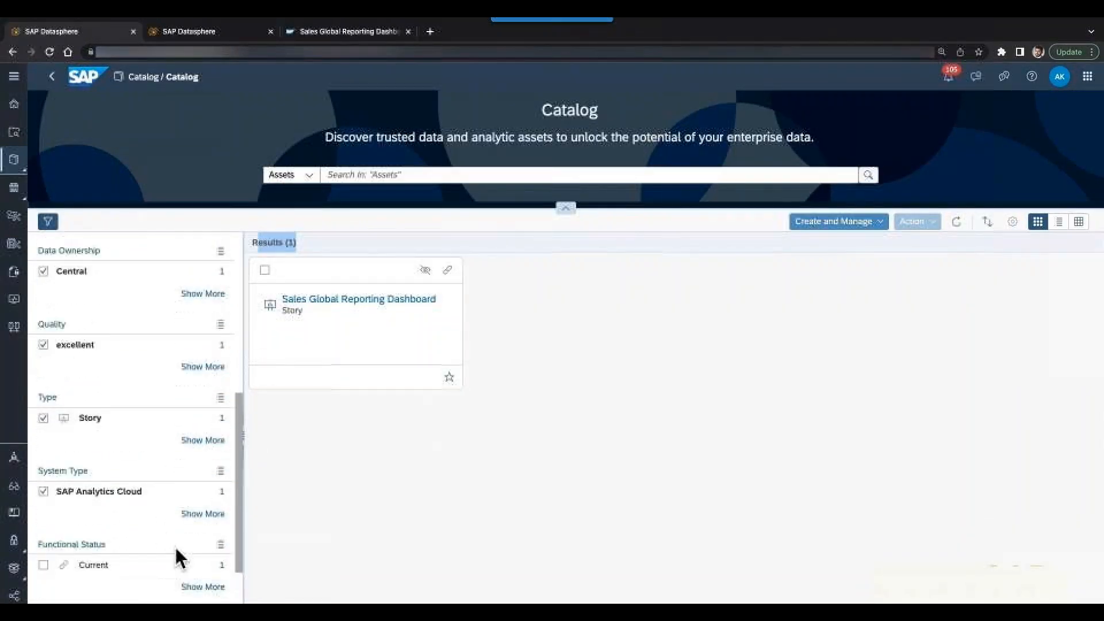
scroll(72, 519, down, 7)
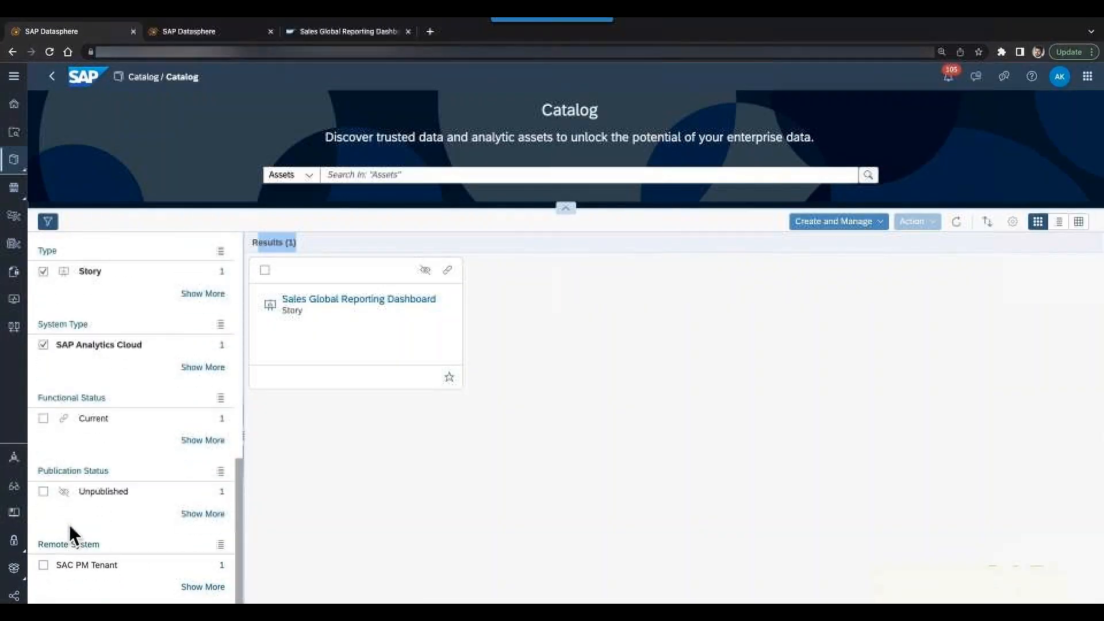
scroll(94, 544, up, 6)
scroll(98, 538, up, 5)
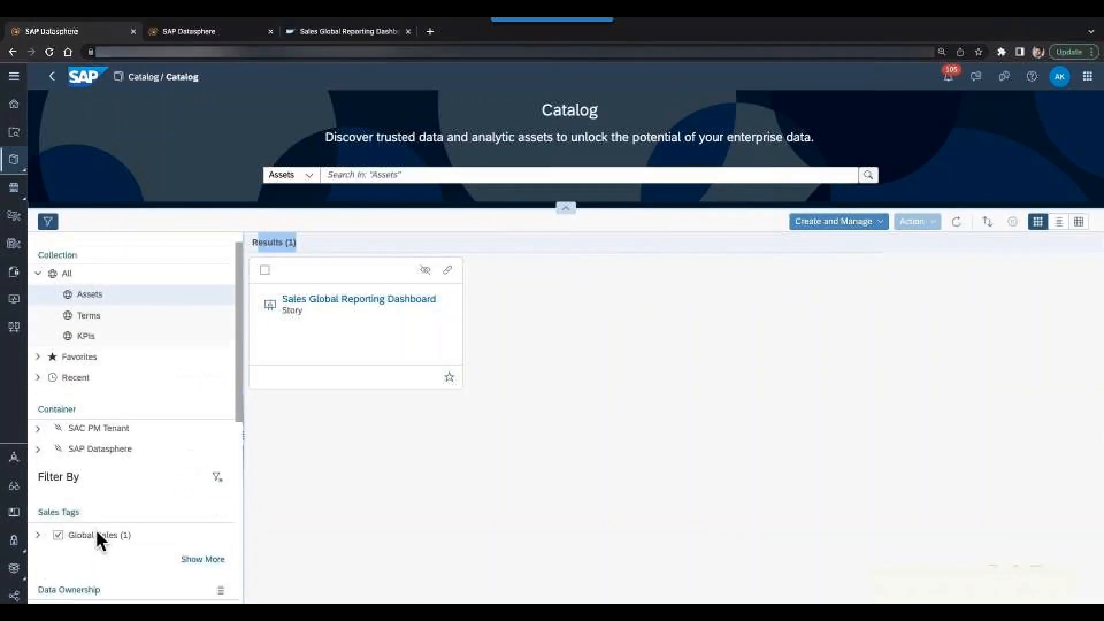
- Look through the full filter settings without changing them, and open the Sales Global Reporting Dashboard asset
drag(239, 351, 237, 600)
click(201, 605)
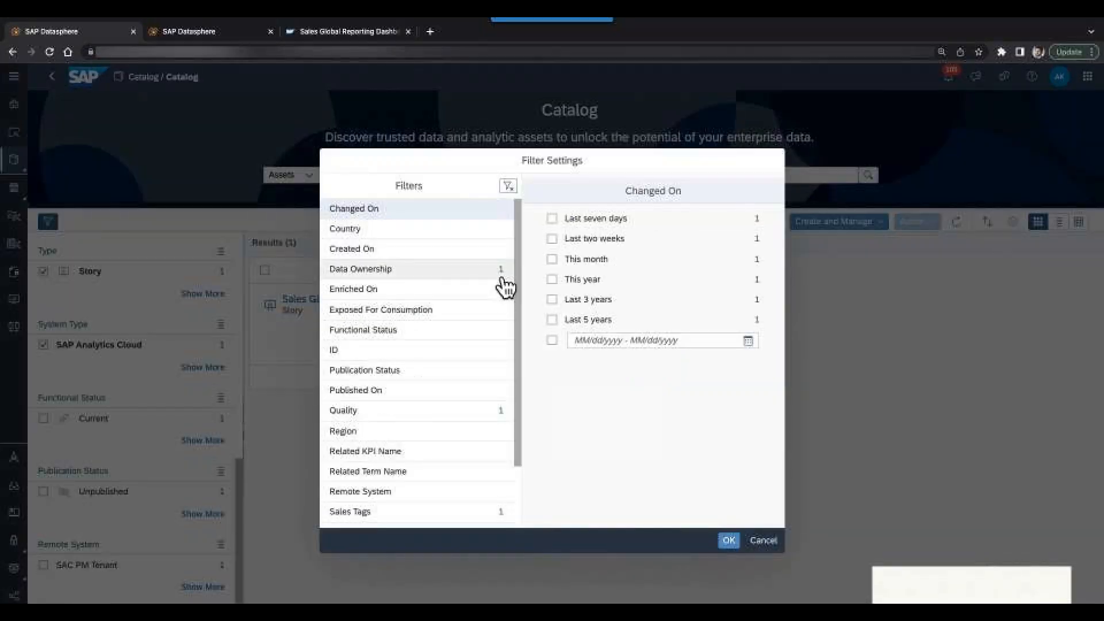
mouse_move(520, 267)
mouse_down()
mouse_move(516, 353)
mouse_move(520, 247)
mouse_up()
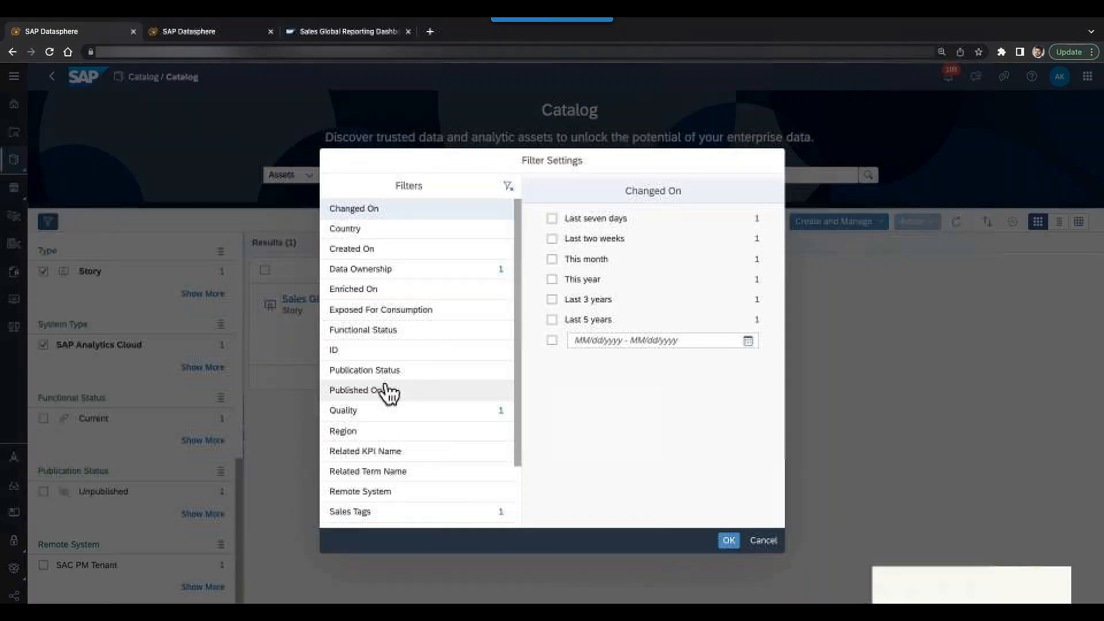
click(771, 544)
click(326, 299)
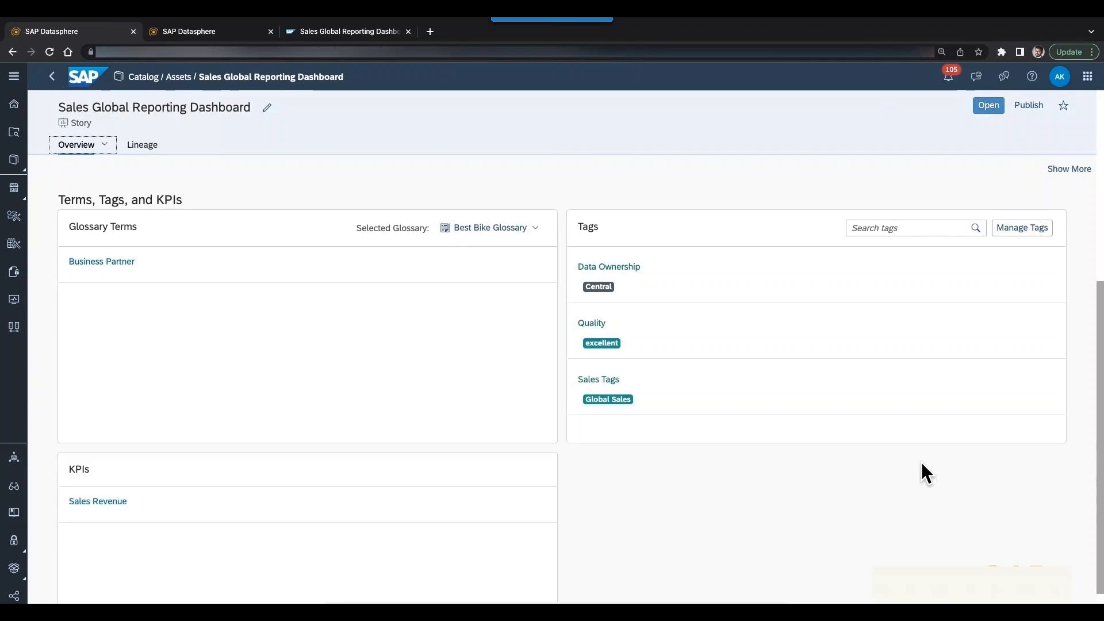
- Switch to the browser window showing the SAP Datasphere import page and open the Catalog there
key(alt+Tab)
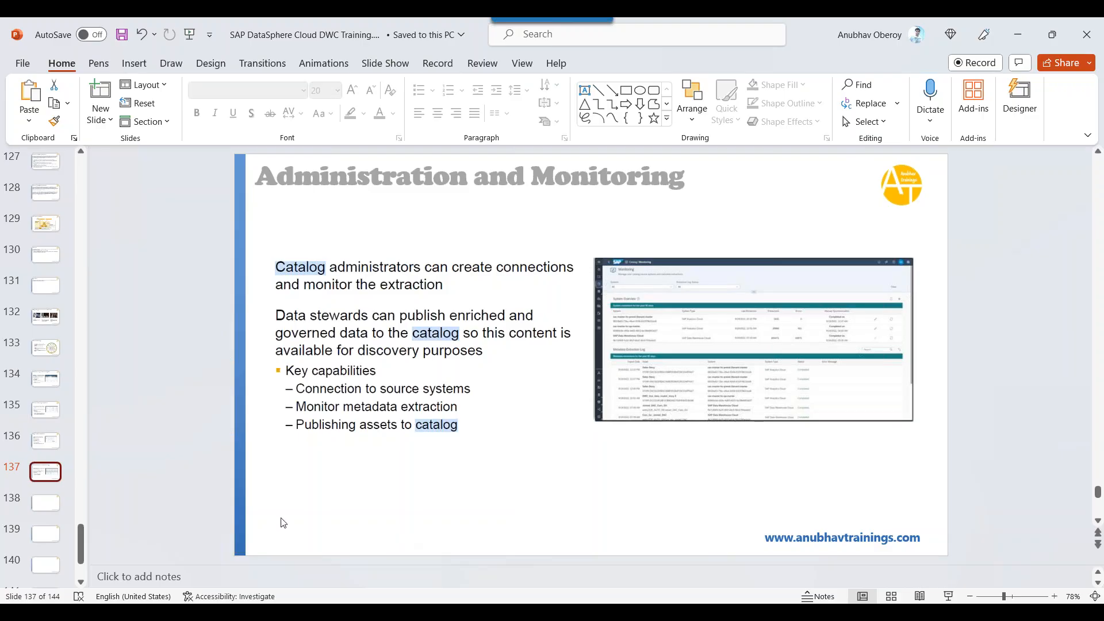
mouse_move(339, 571)
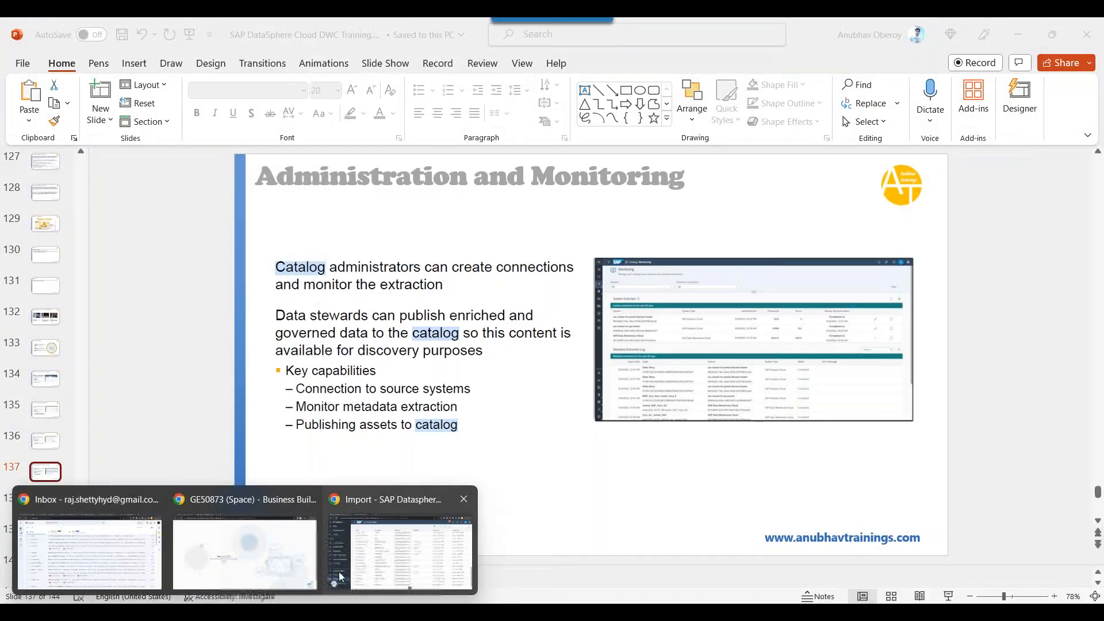
click(363, 569)
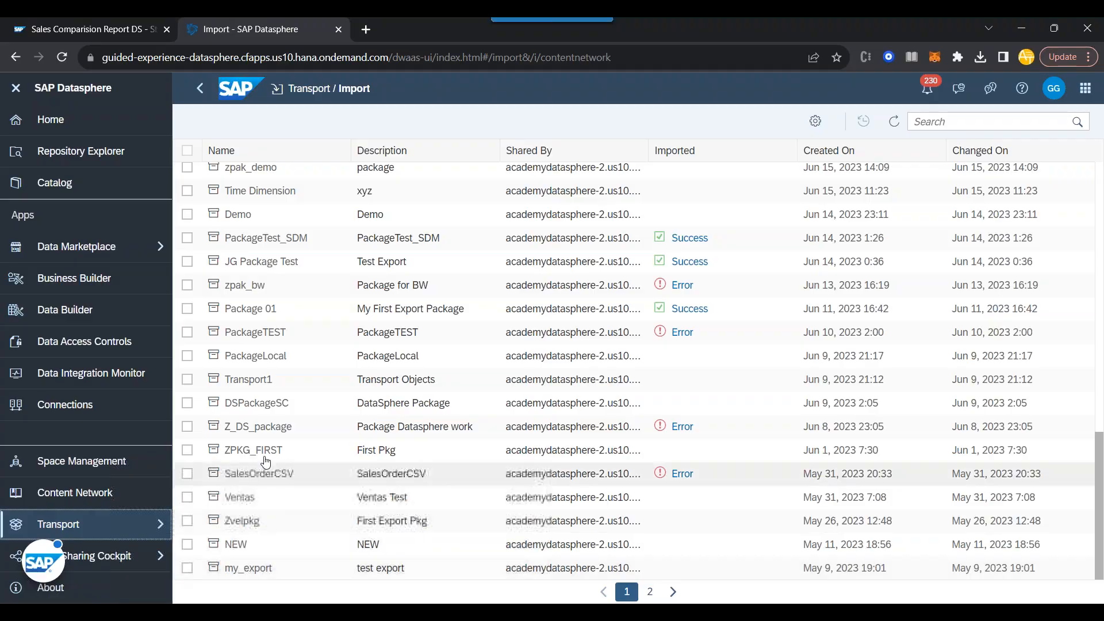
click(144, 258)
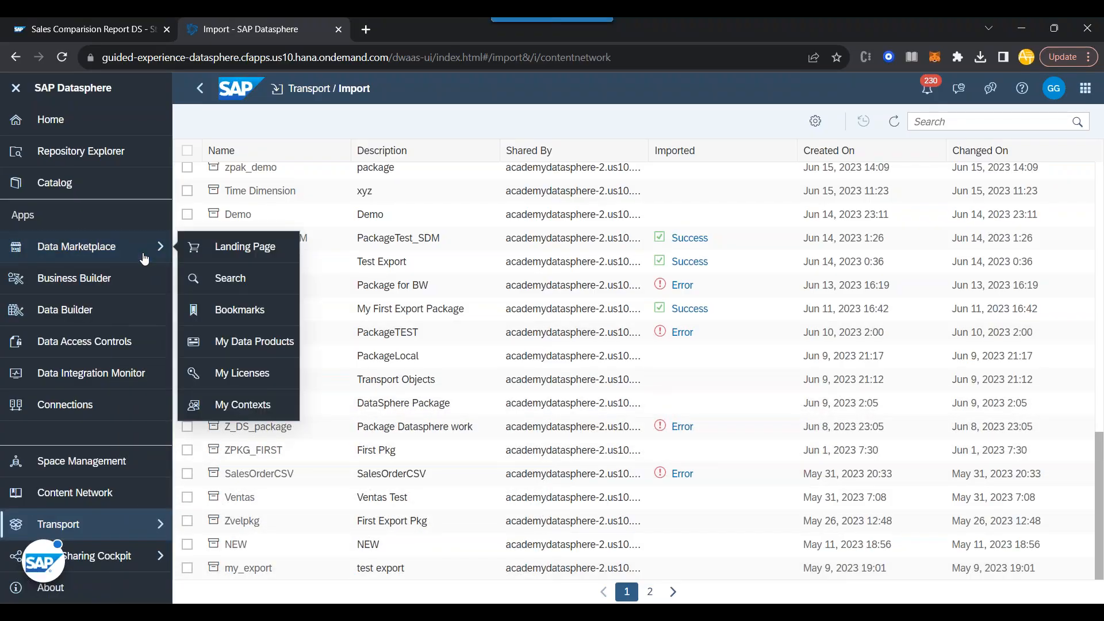
click(131, 196)
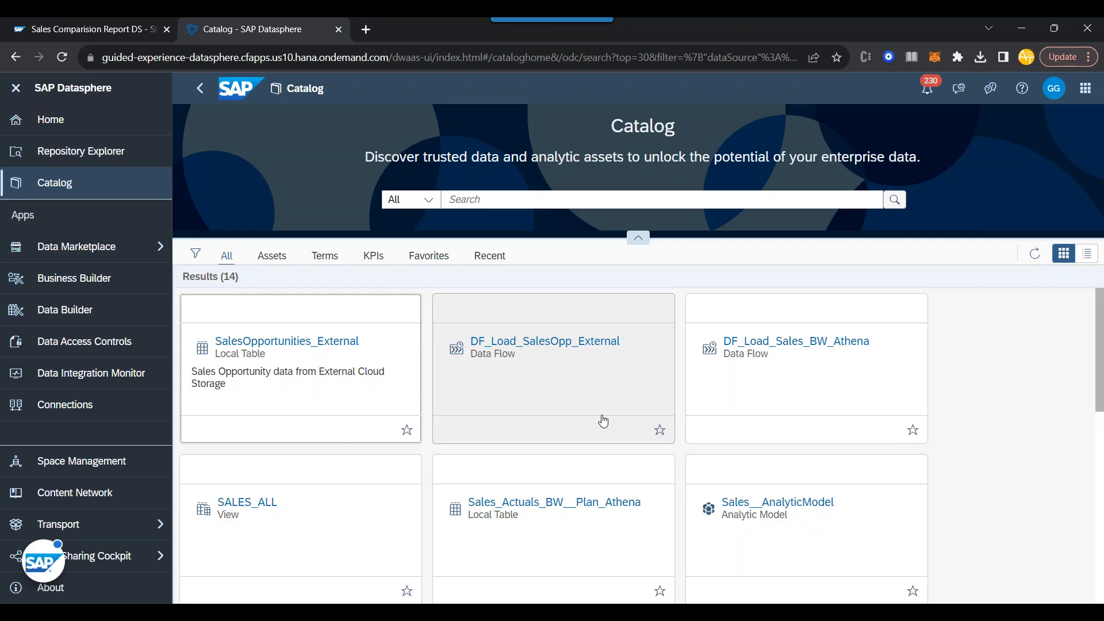
- Open the Data Builder and look through the object types it can create, including the replication flow
click(92, 309)
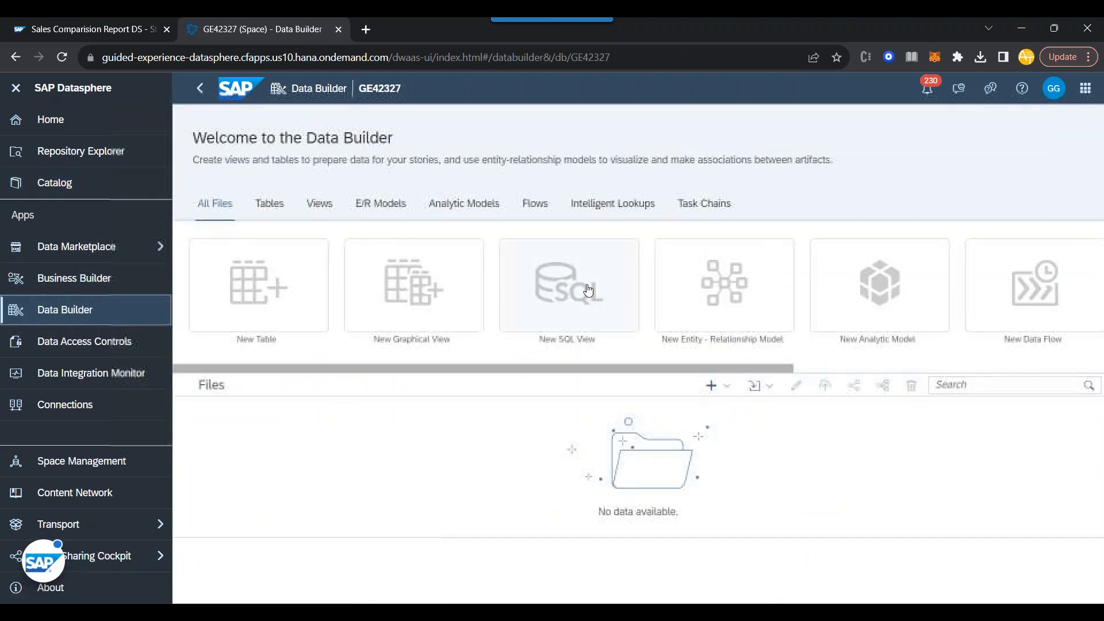
scroll(927, 371, right, 2)
scroll(970, 364, right, 3)
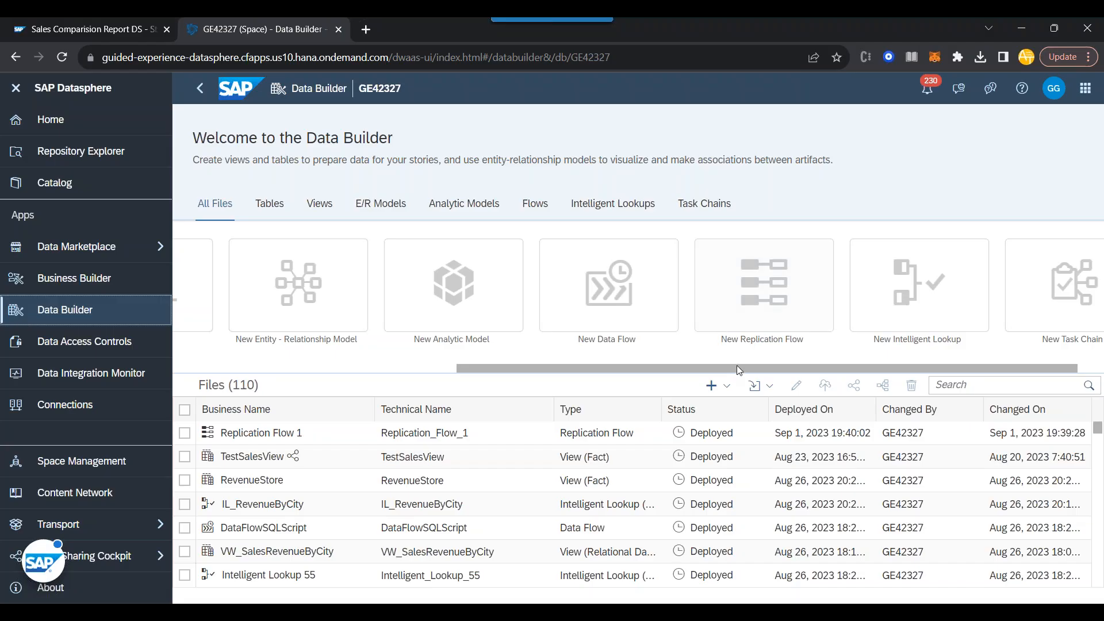
drag(698, 365, 351, 357)
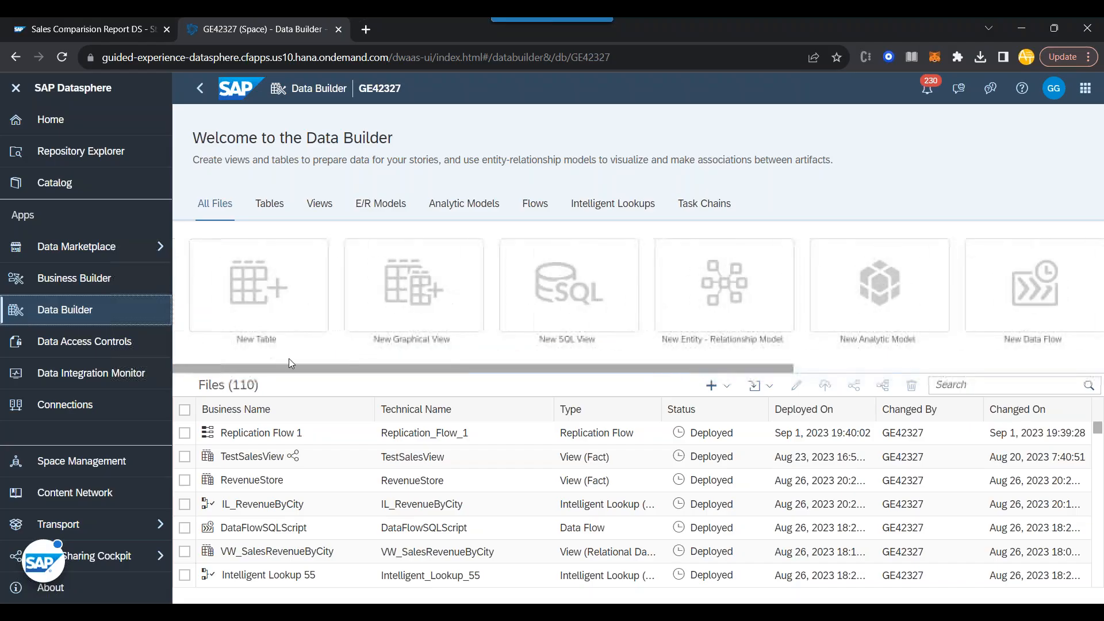
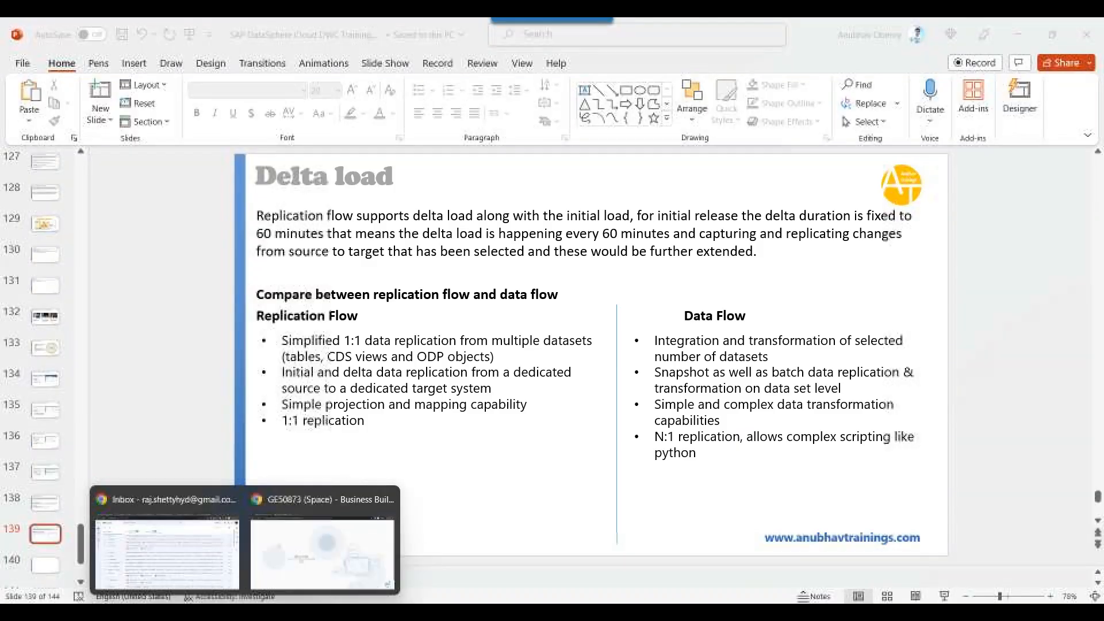
- Switch to the browser window with SAP Datasphere, log on again to the expired sessions and open the Data Builder
click(292, 575)
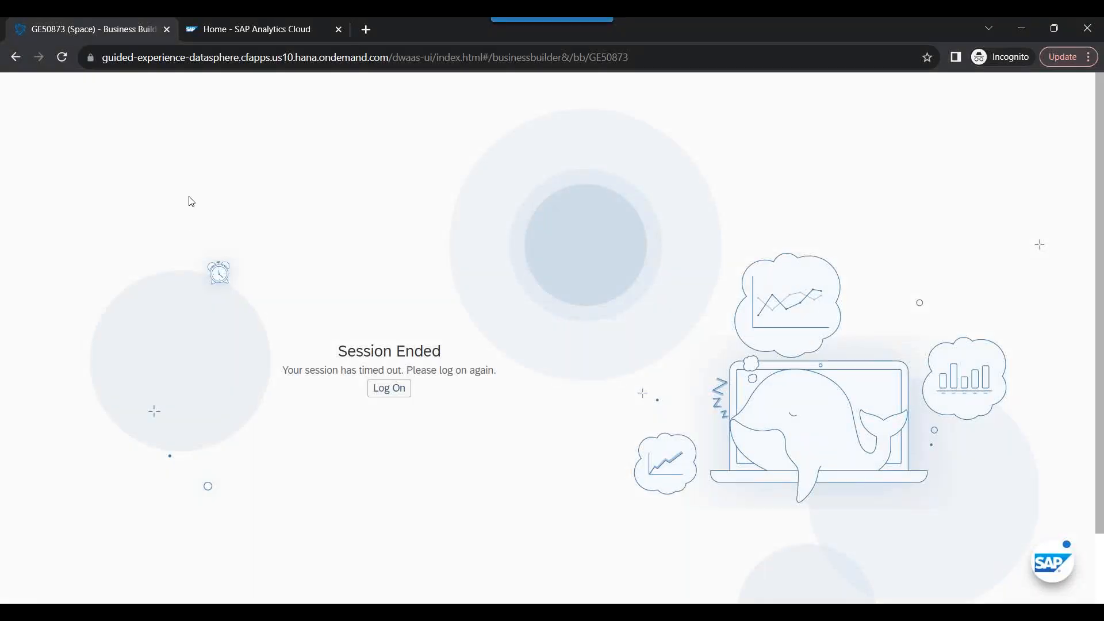
click(392, 391)
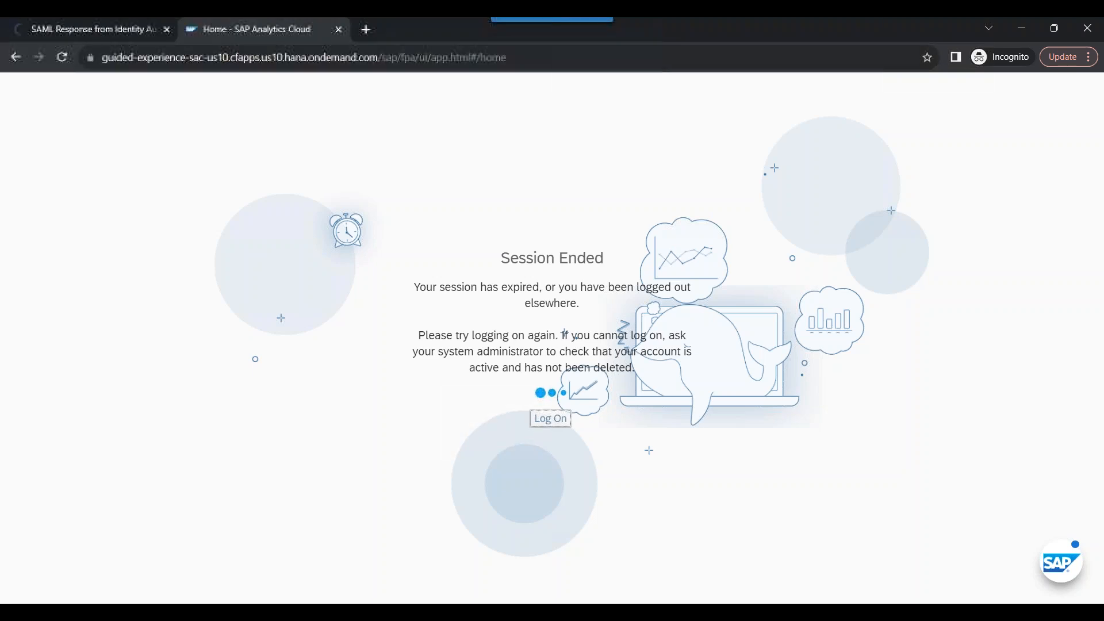
click(64, 57)
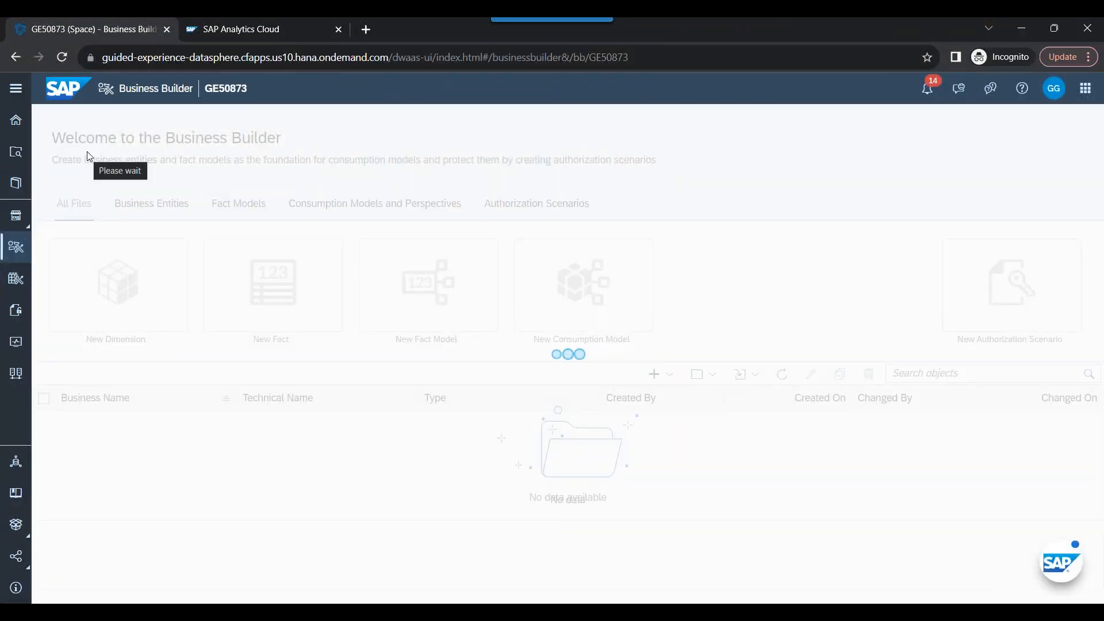
click(15, 278)
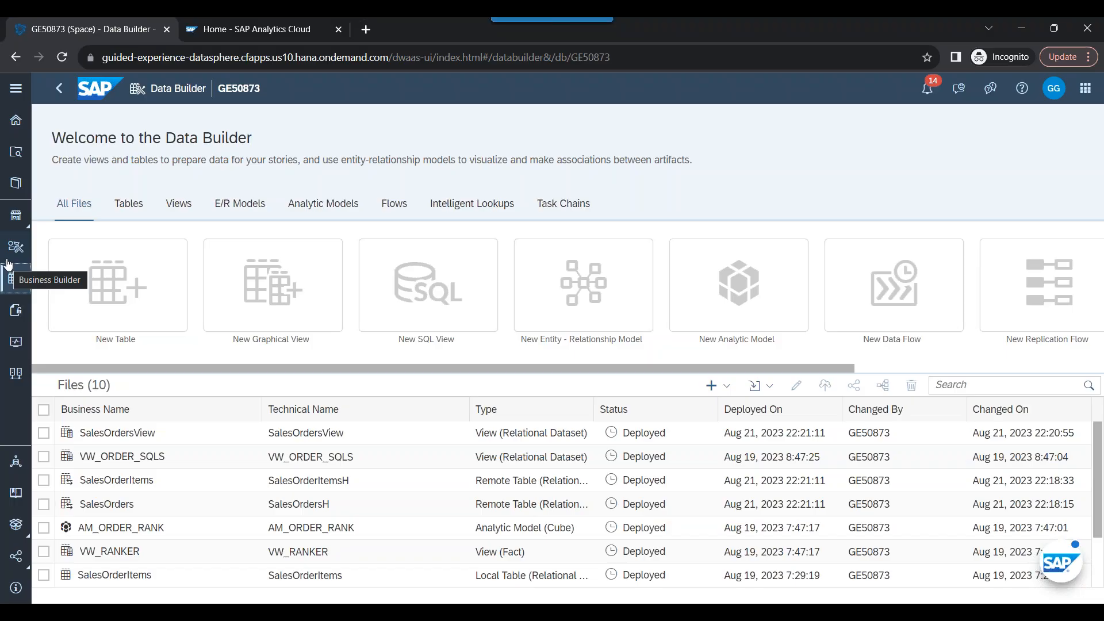
- Create a new replication flow with the business name RF_Replicate_HANA_Sales
click(1016, 311)
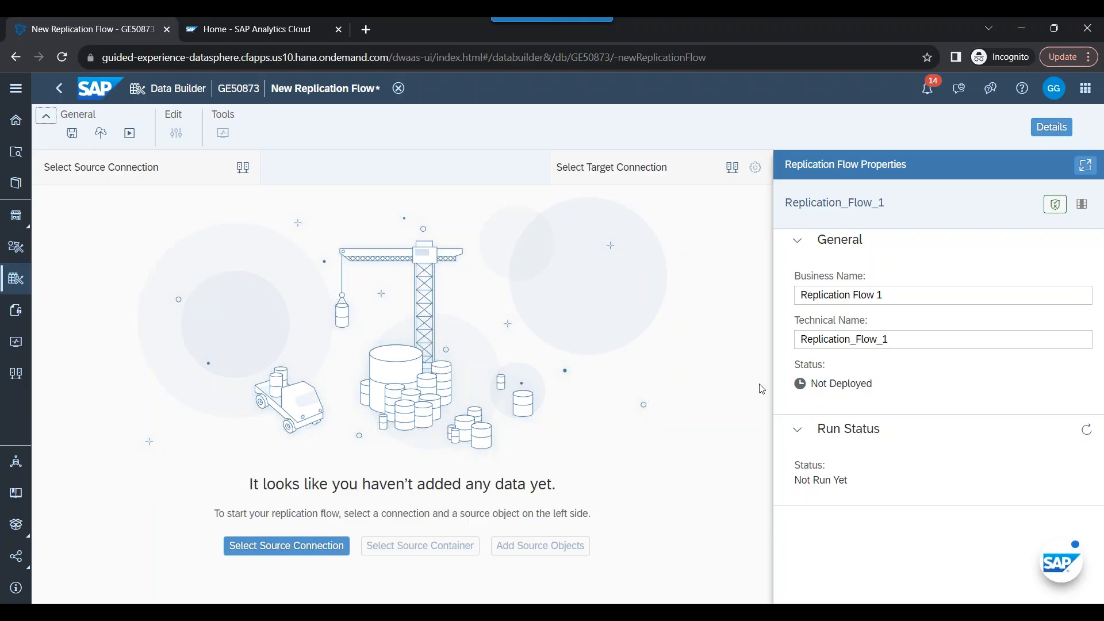
click(882, 294)
key(ctrl+a)
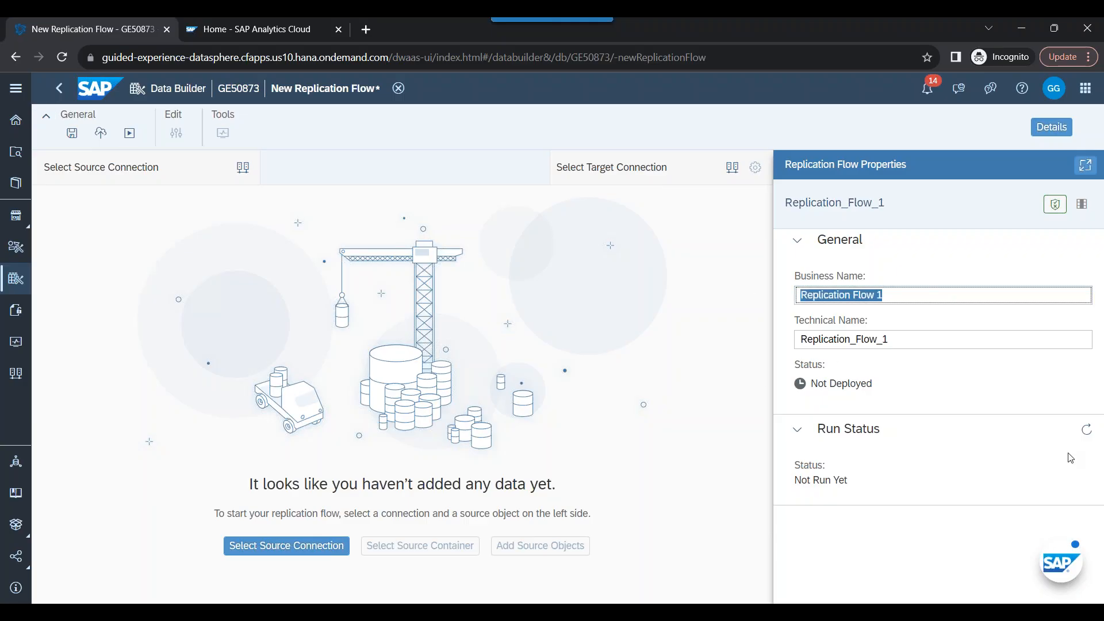
text(Replicate_HANA_Sales)
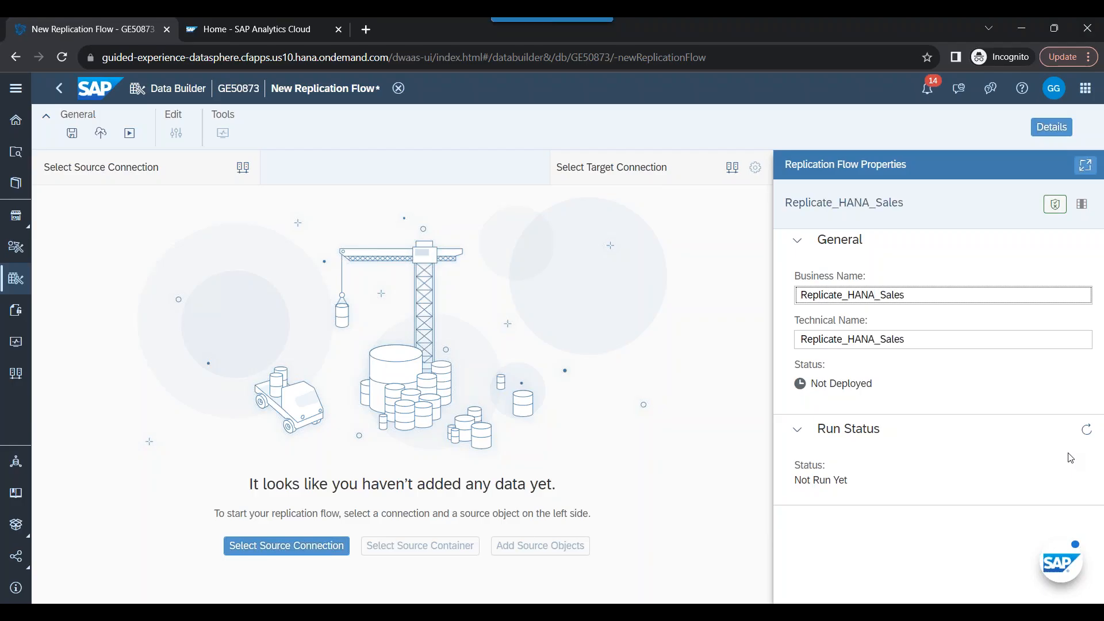
key(Home)
text(RF_)
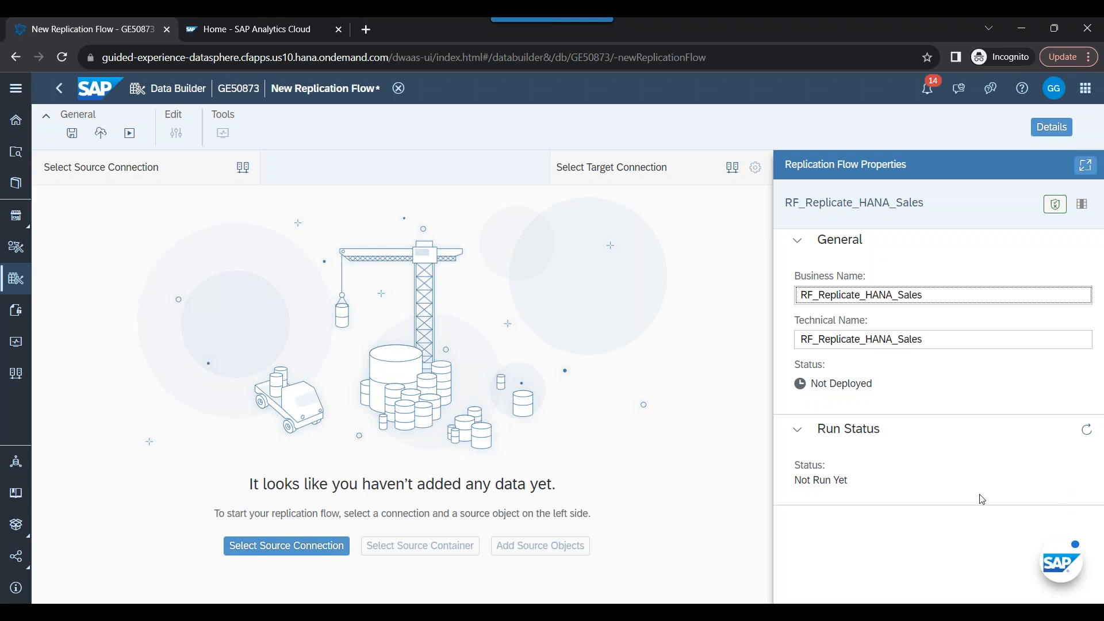
- Set HANA_CLOUD as the replication flow's source connection and /DWC_DEMO as its source container
click(253, 550)
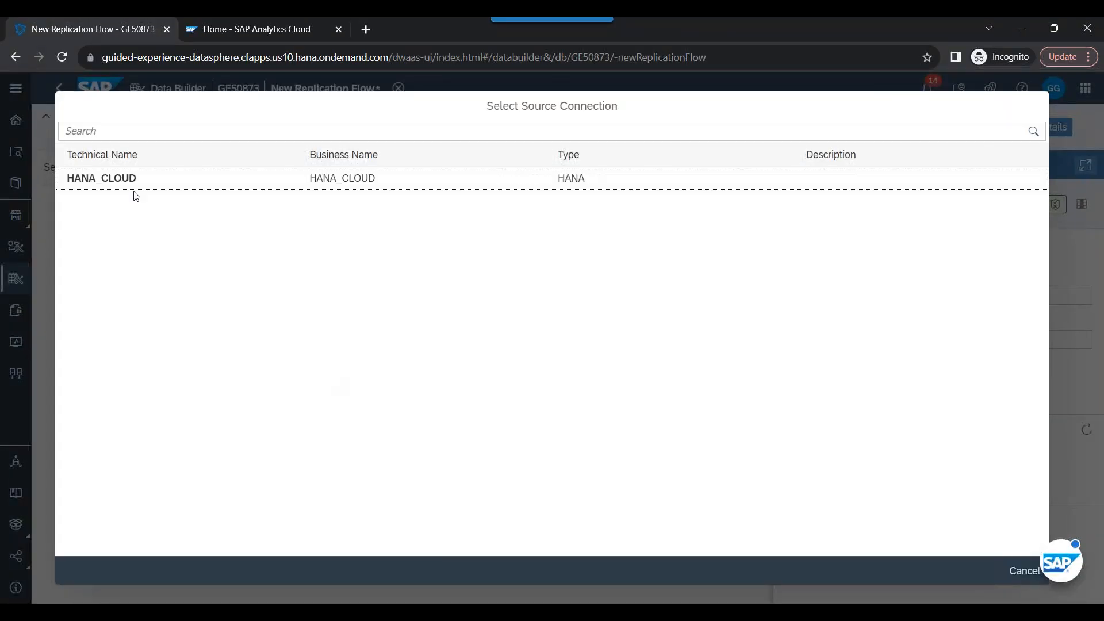
click(117, 179)
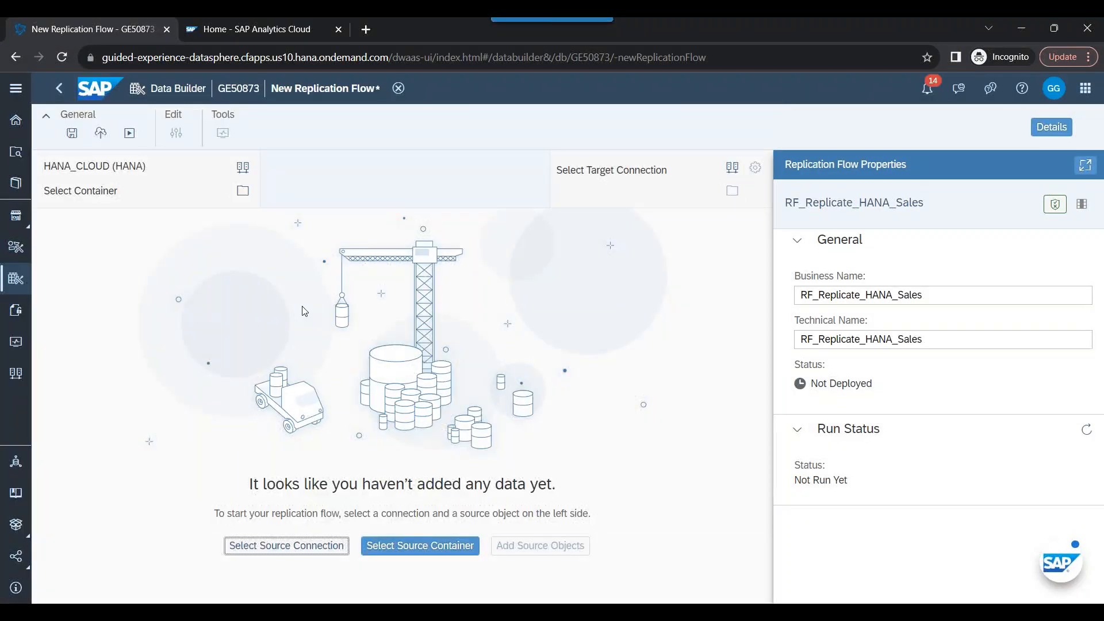
click(423, 551)
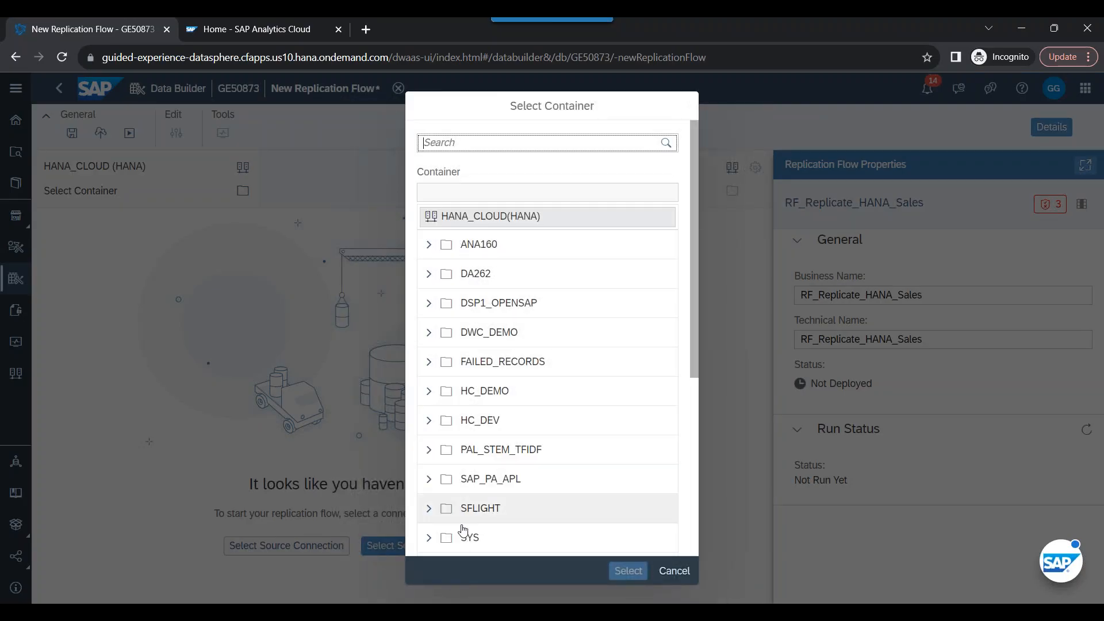
scroll(484, 444, down, 5)
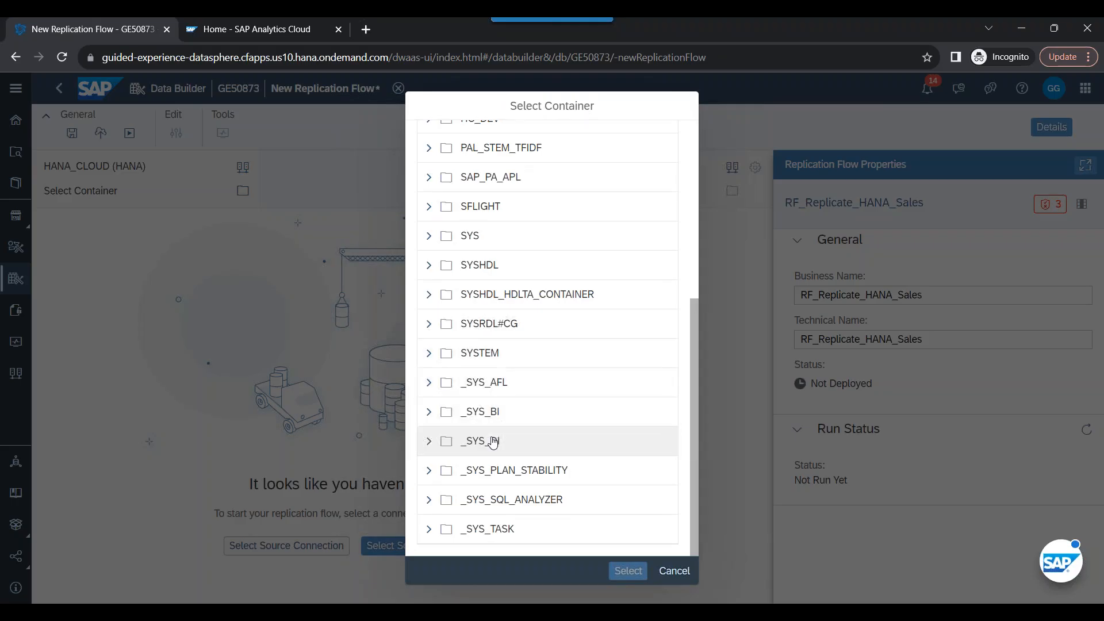
scroll(493, 442, up, 8)
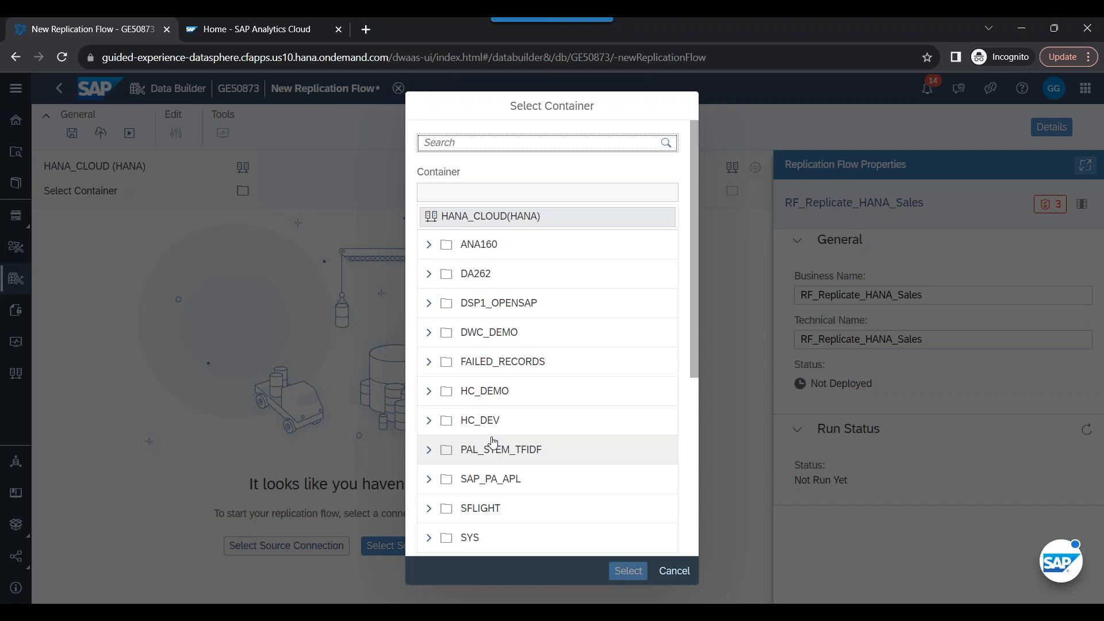
click(488, 342)
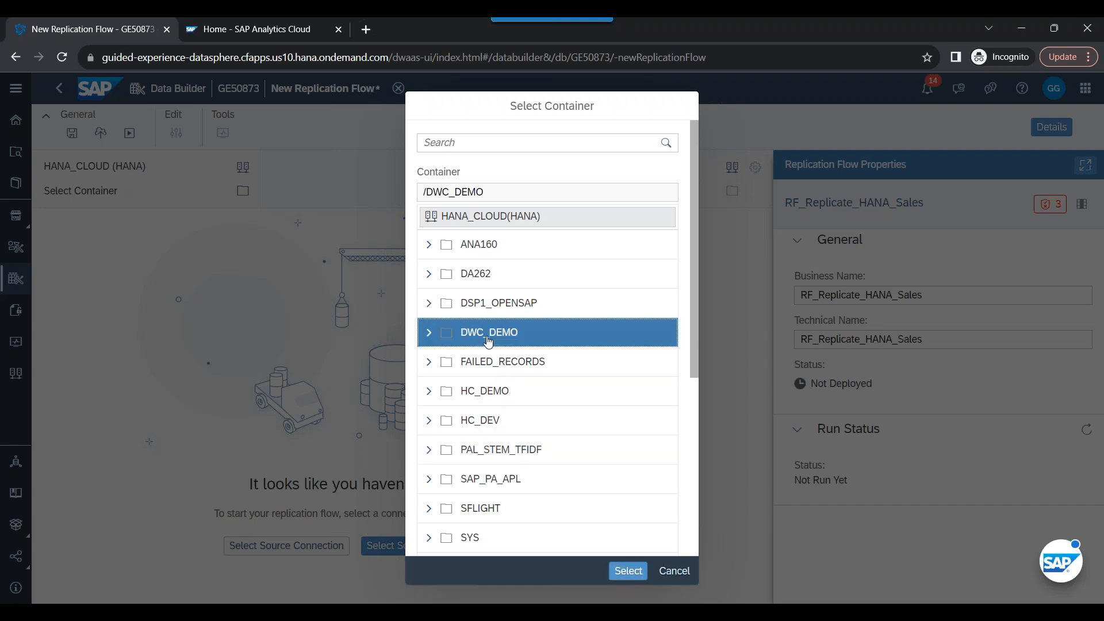
click(628, 571)
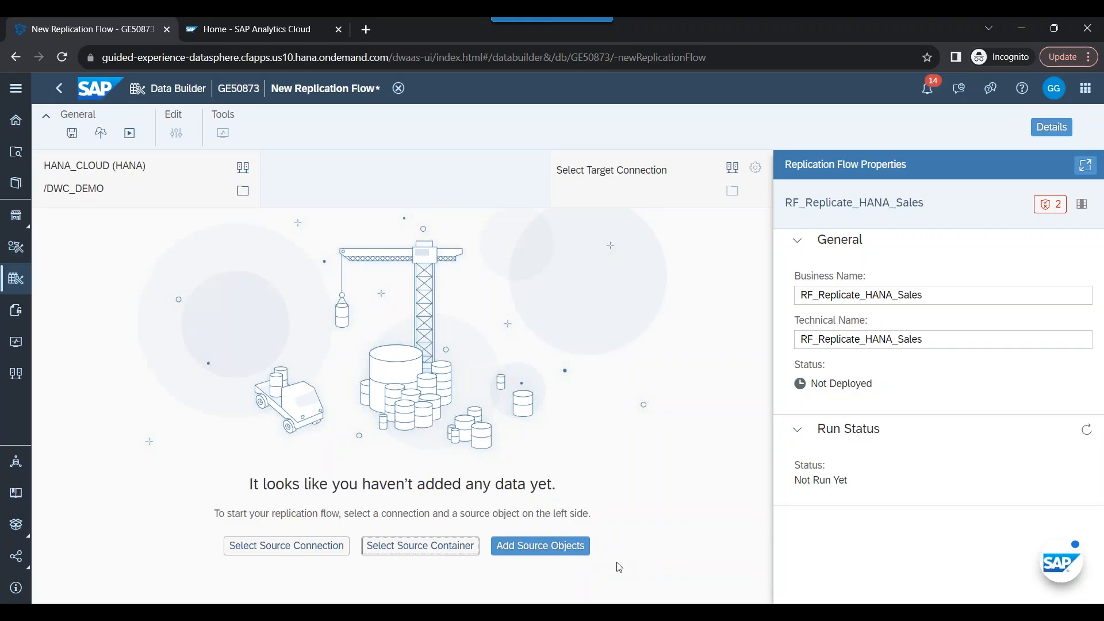
- Start adding source objects from /DWC_DEMO and select the BusinessPartners - Business Partners table, leaving A_BusinessPartners unselected
click(544, 551)
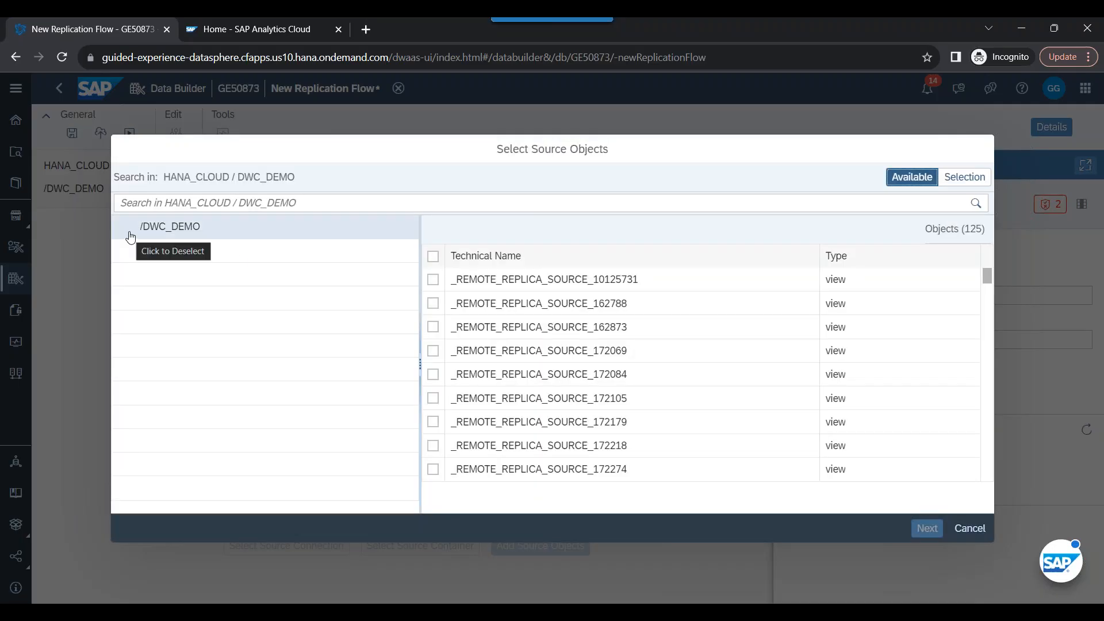
scroll(481, 378, down, 4)
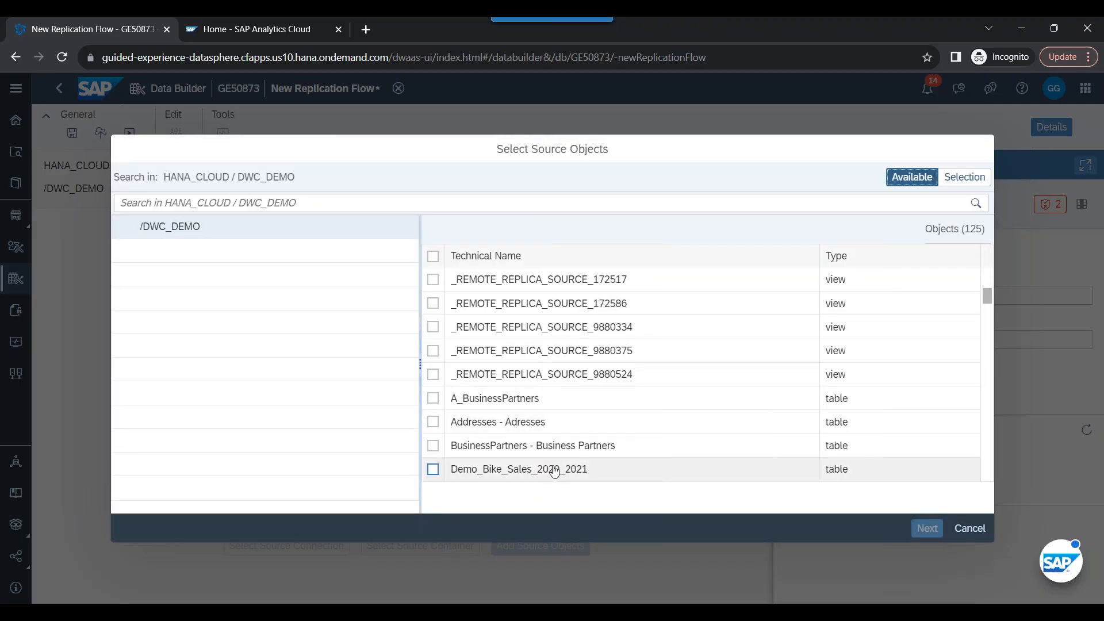
click(434, 399)
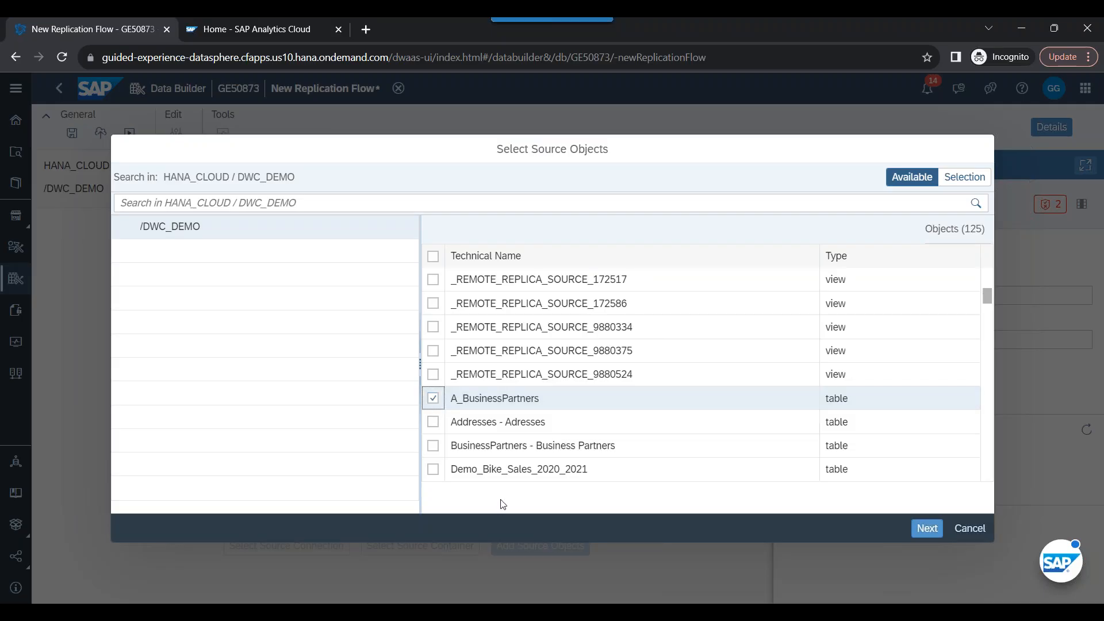
scroll(501, 469, down, 2)
scroll(500, 470, up, 1)
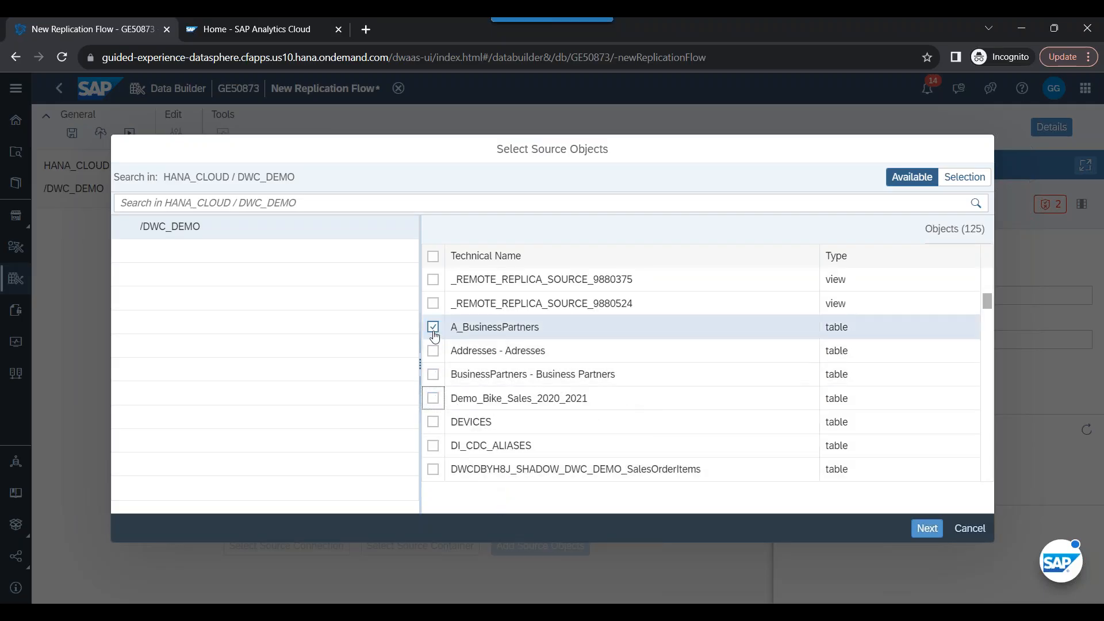
click(433, 327)
click(433, 375)
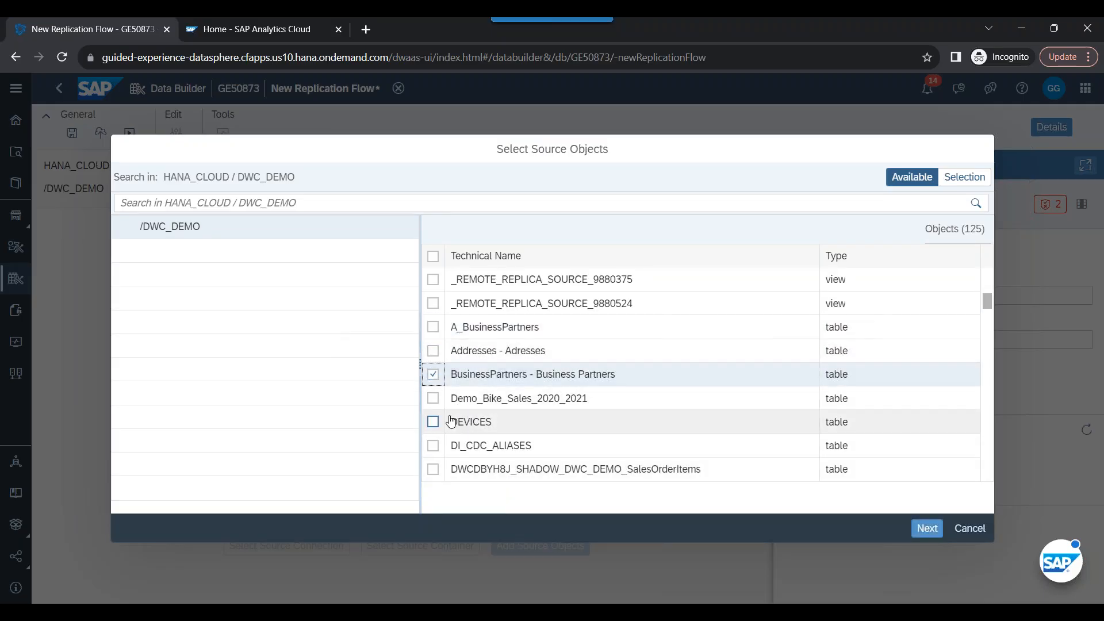
- Also select the Sales_Opportunities, SalesOrderItems and SalesOrders tables, proceed to the selection list and mark all four source tables
scroll(446, 448, down, 3)
scroll(450, 477, down, 2)
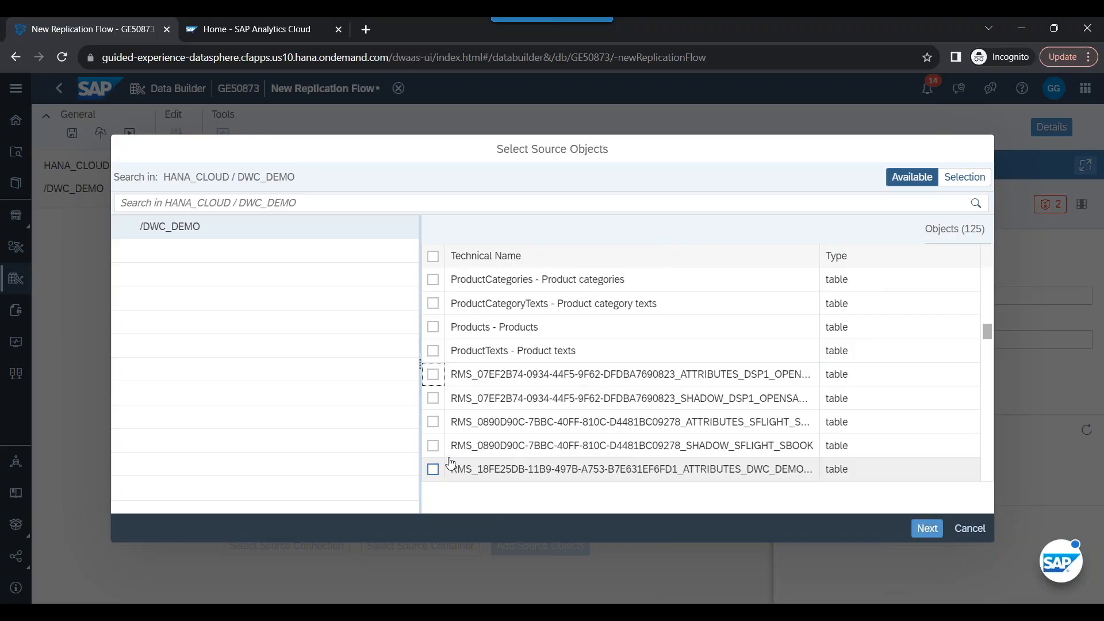
scroll(437, 424, down, 4)
scroll(439, 426, down, 10)
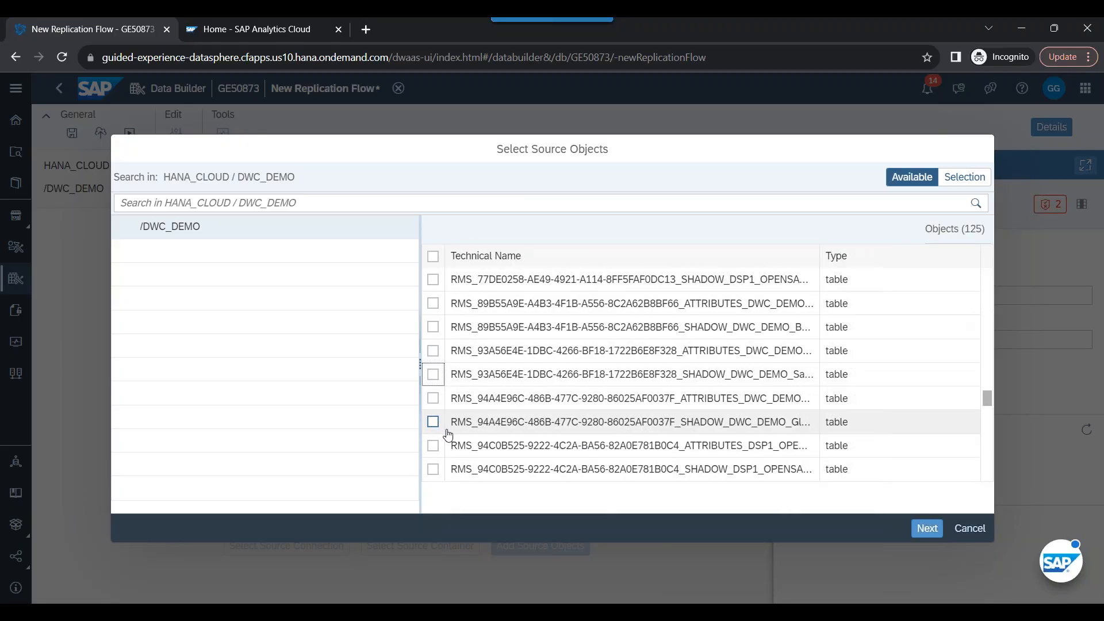
scroll(449, 436, up, 2)
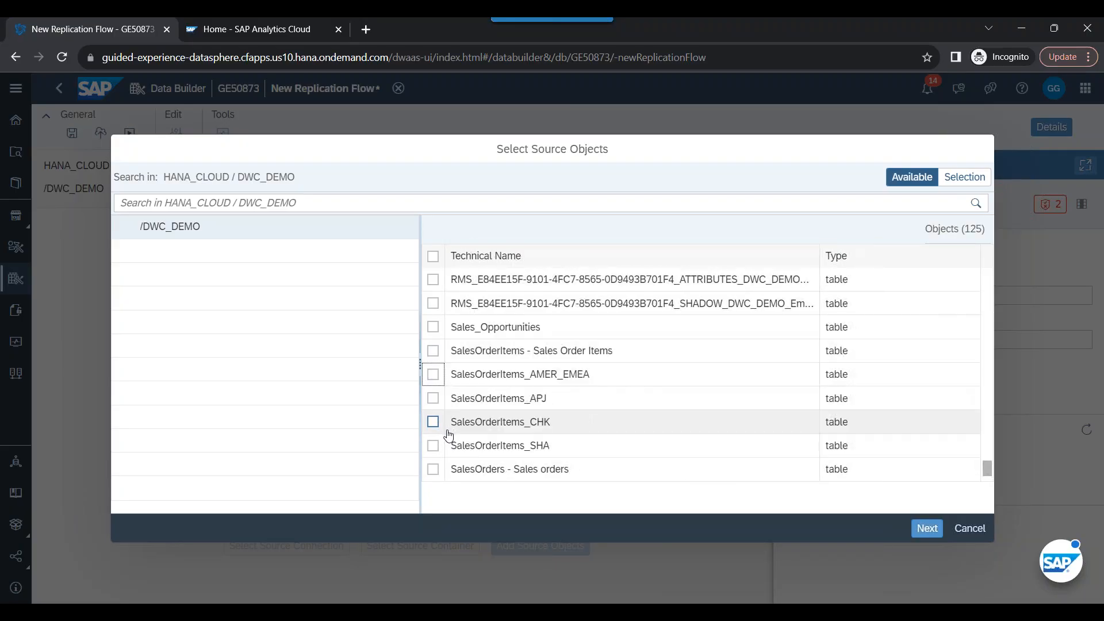
click(433, 326)
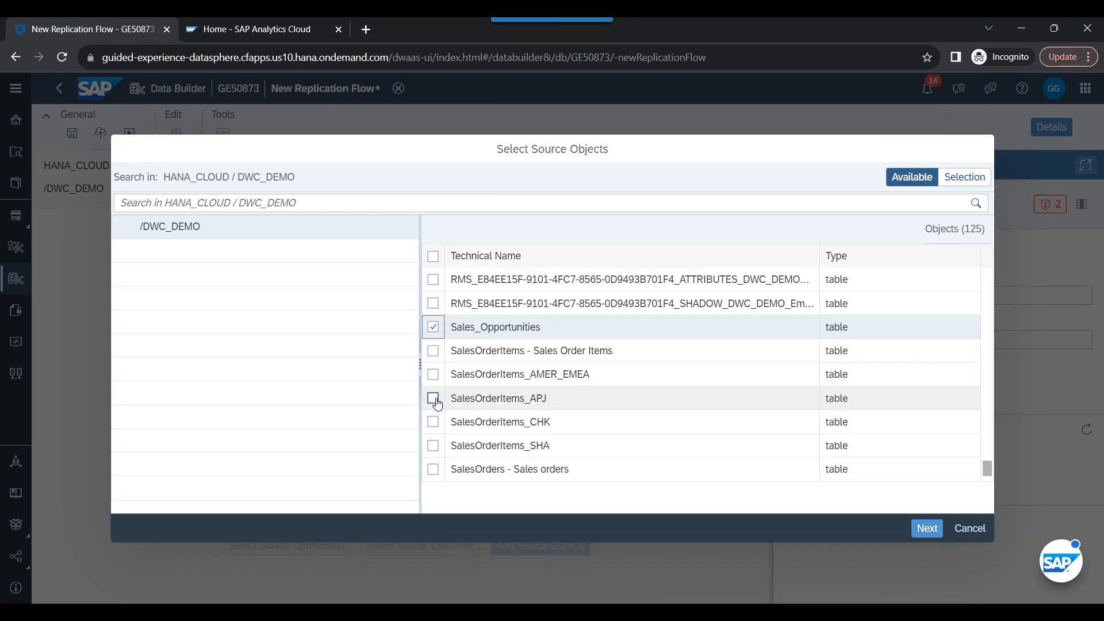
click(433, 352)
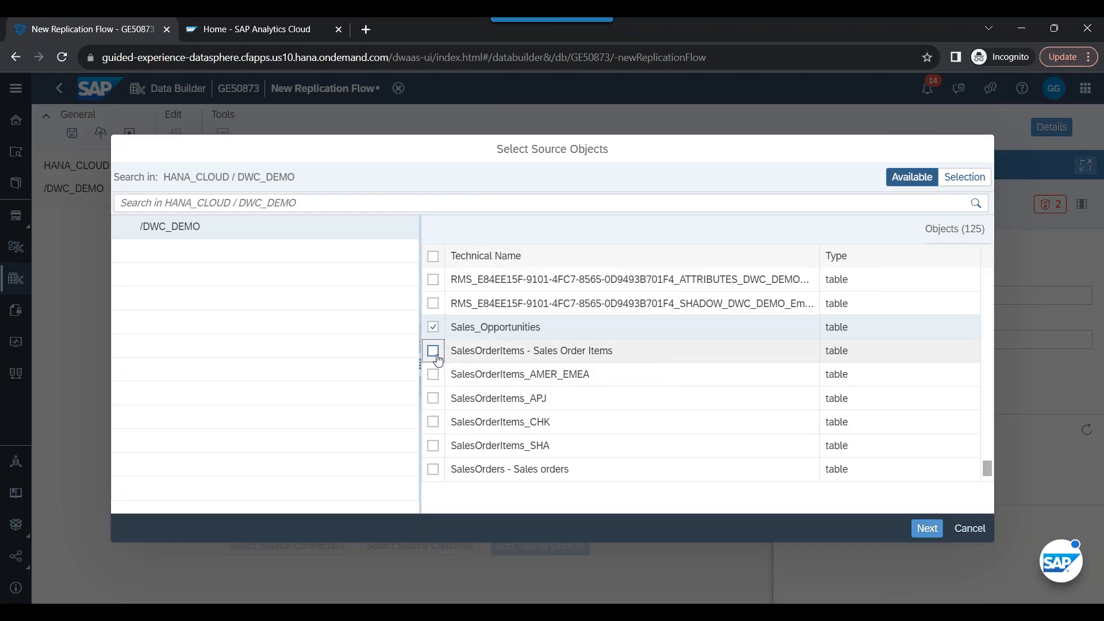
click(434, 470)
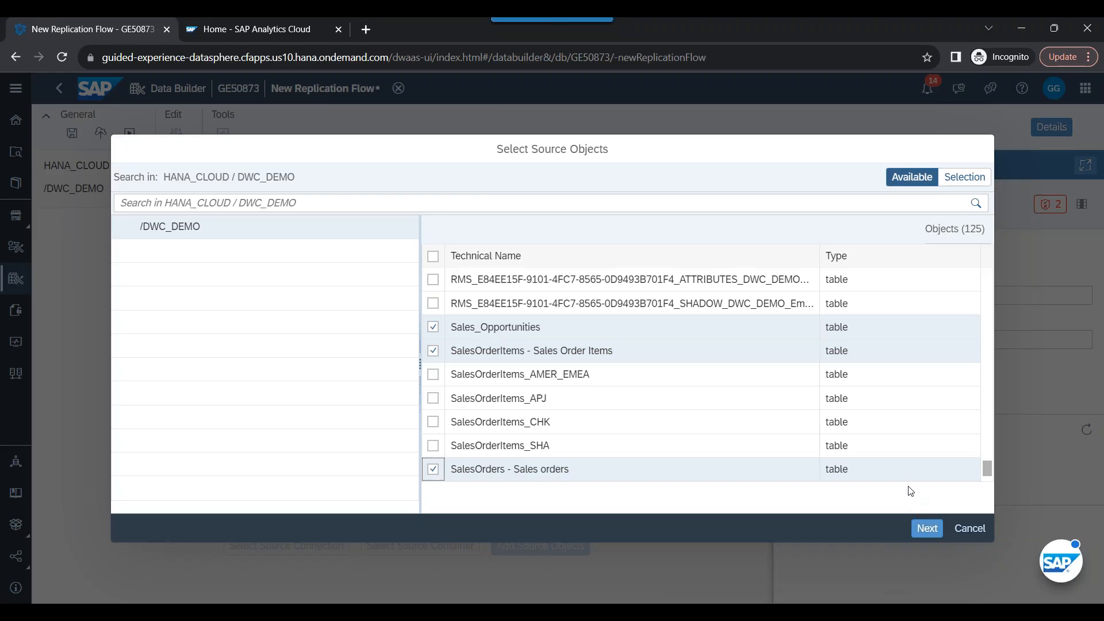
click(927, 528)
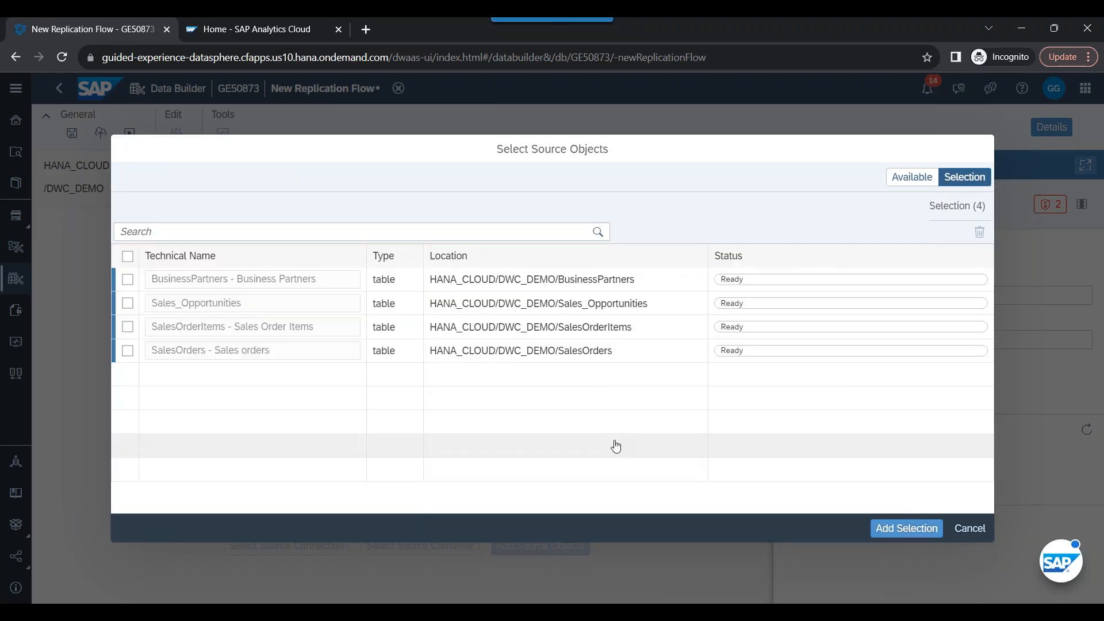
click(127, 256)
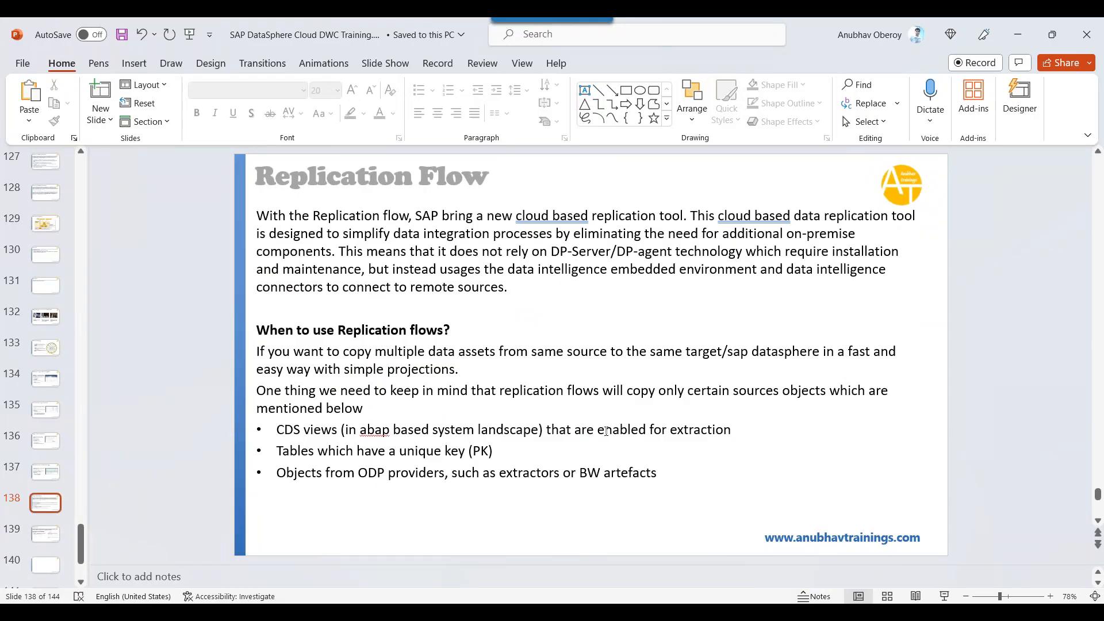
- Switch to the PowerPoint slides and examine which source objects replication flows support, then the delta load slide
drag(607, 431, 731, 431)
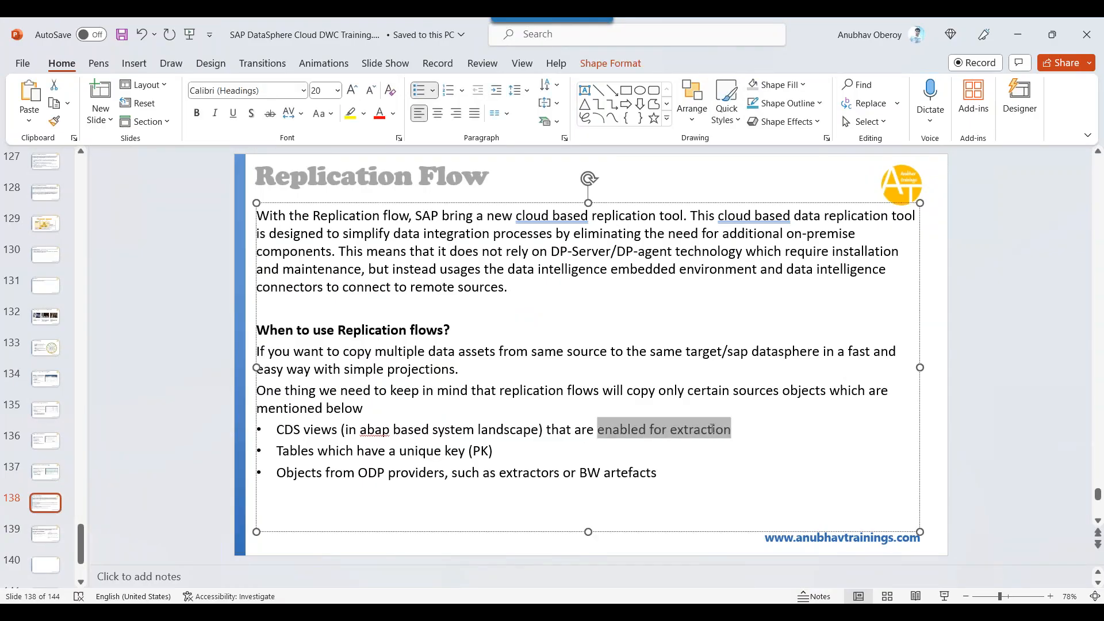
click(662, 544)
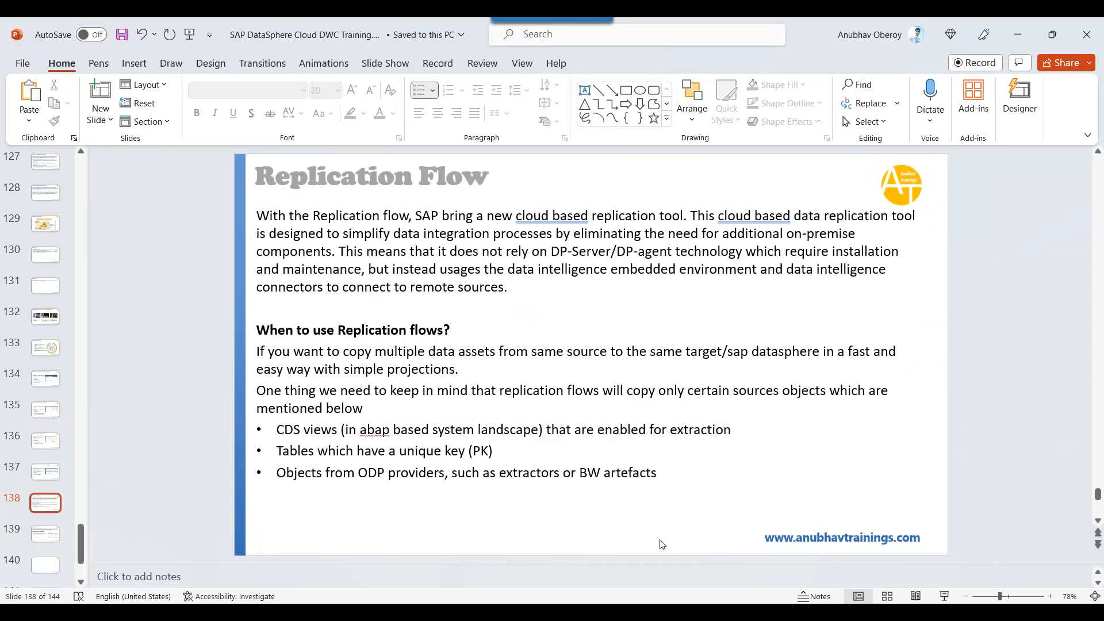
click(45, 536)
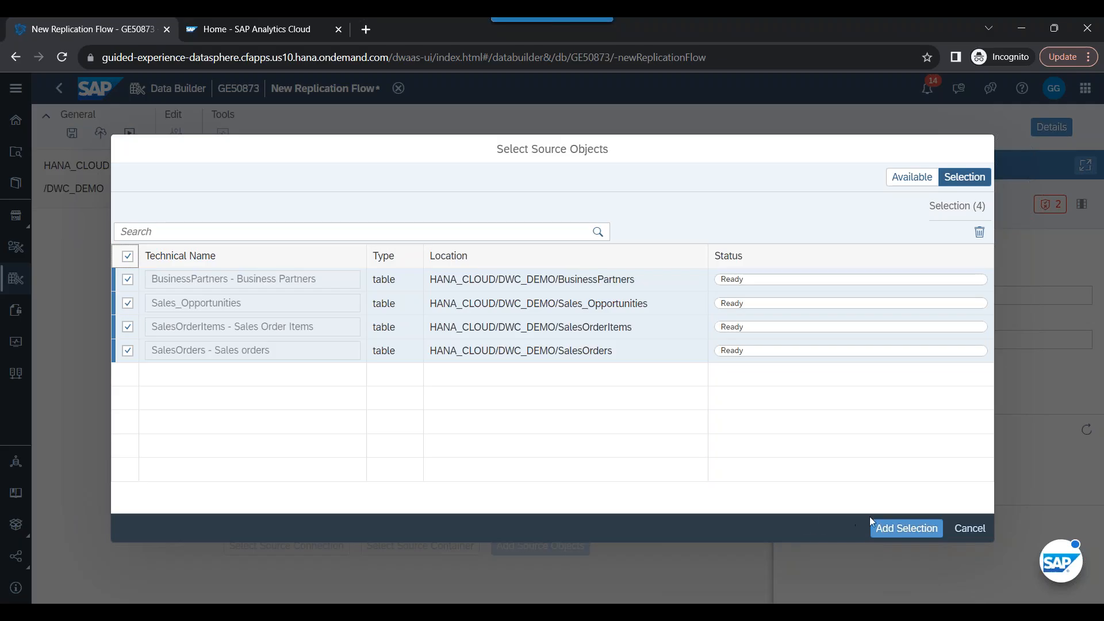
- Switch back to the browser, add the four selected tables to the replication flow and review its source and target connection areas
click(907, 530)
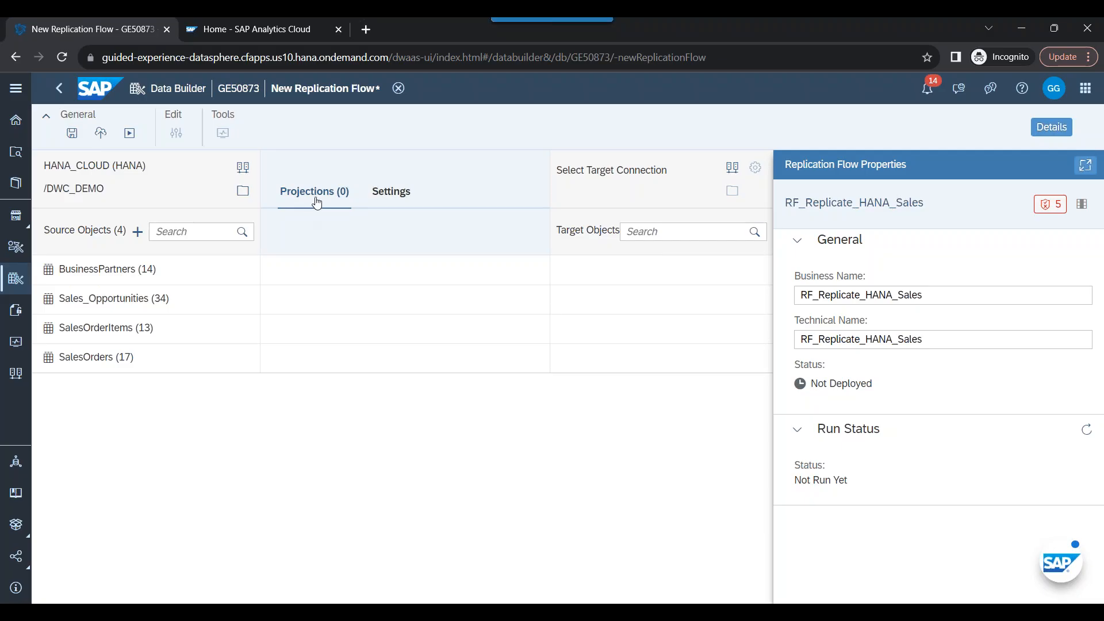
drag(559, 170, 670, 170)
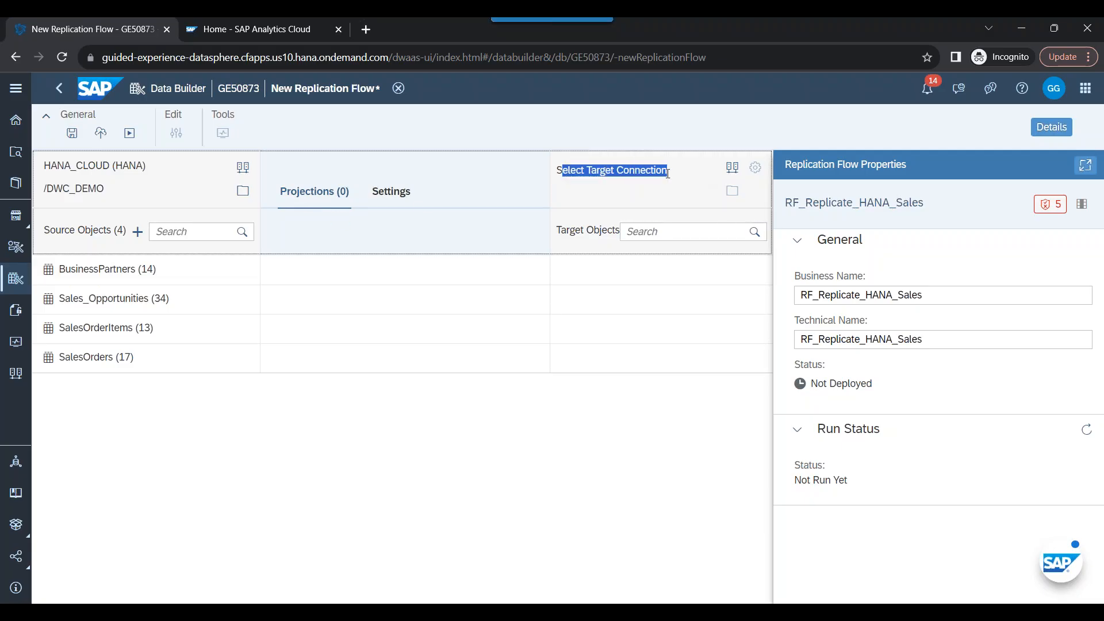
click(52, 166)
drag(52, 166, 171, 178)
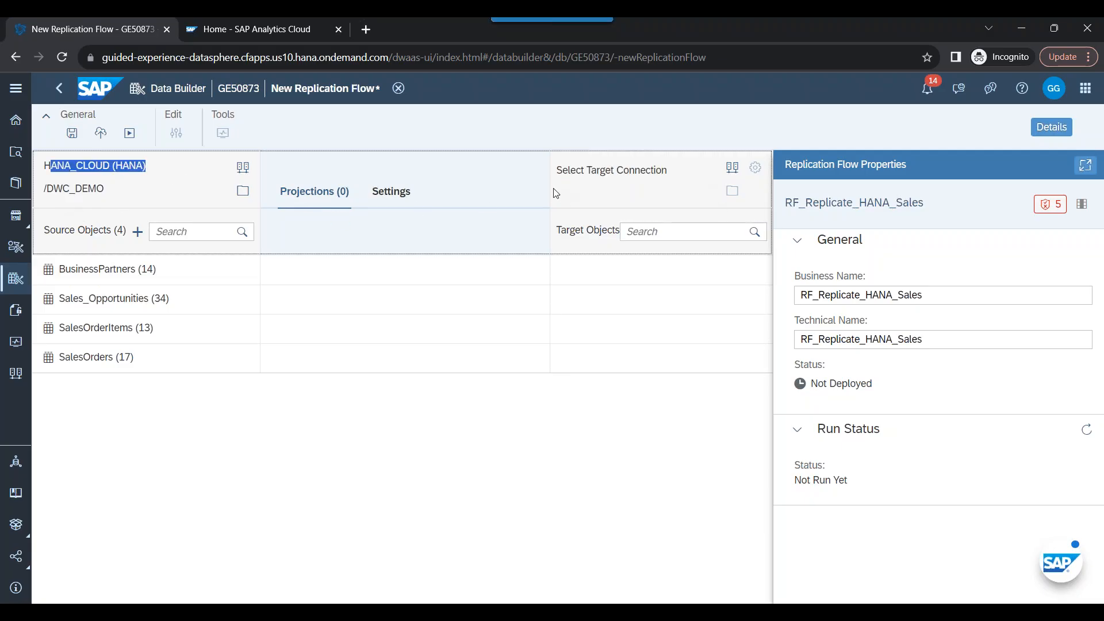
drag(558, 170, 659, 171)
click(663, 178)
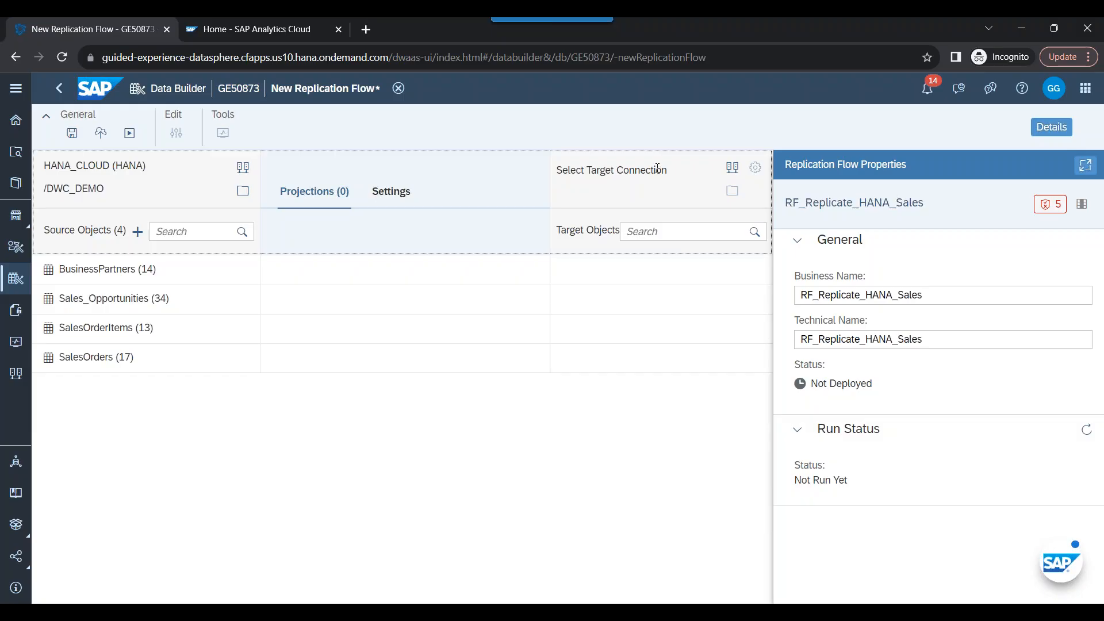
- Switch to the PowerPoint delta load slide and add the bullet "Data always move INTO dataspehre" to the Data Flow list
key(alt+Tab)
click(721, 317)
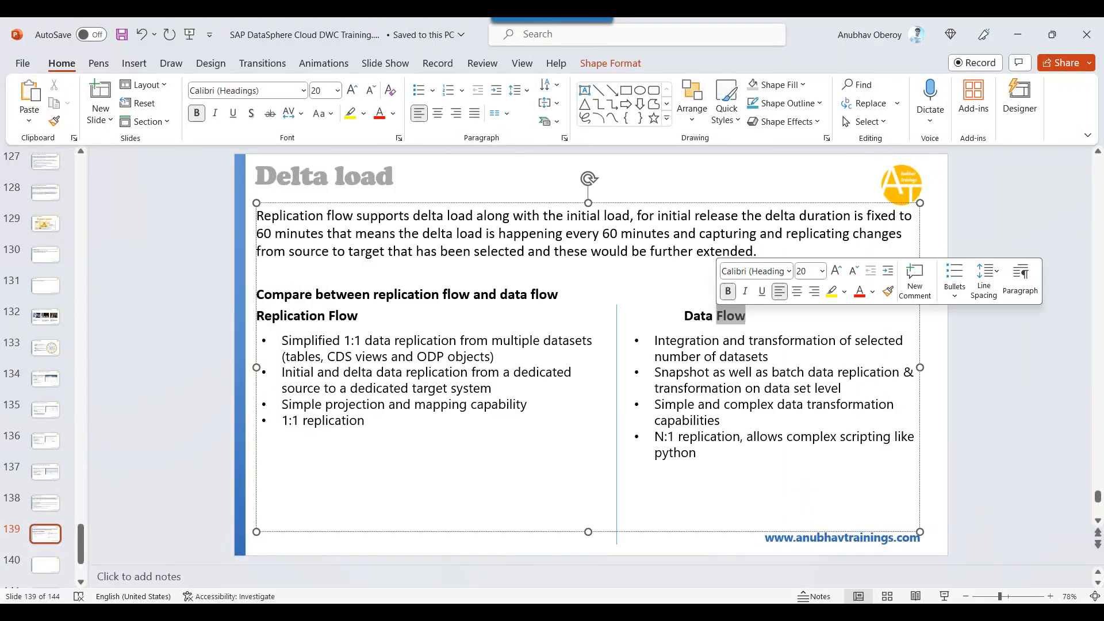
click(714, 453)
key(Return)
text(Data always )
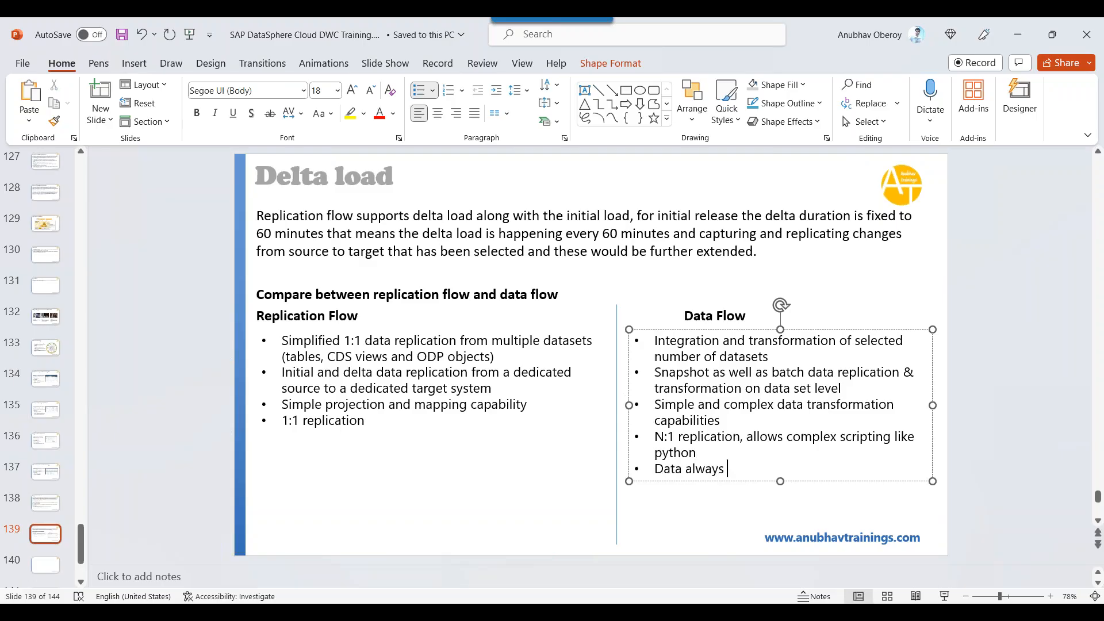
text(move INTO dataspehre)
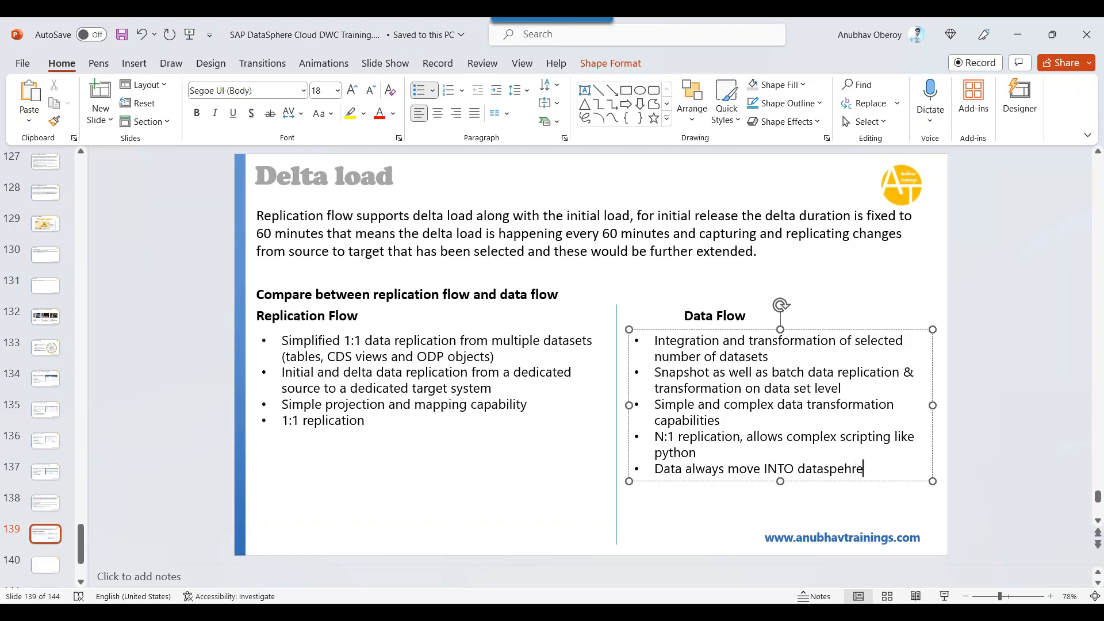
- Add the bullet "Option to move from one source to another source of our own choice" to the Replication Flow list and save the presentation
click(390, 423)
text(Option to move from one)
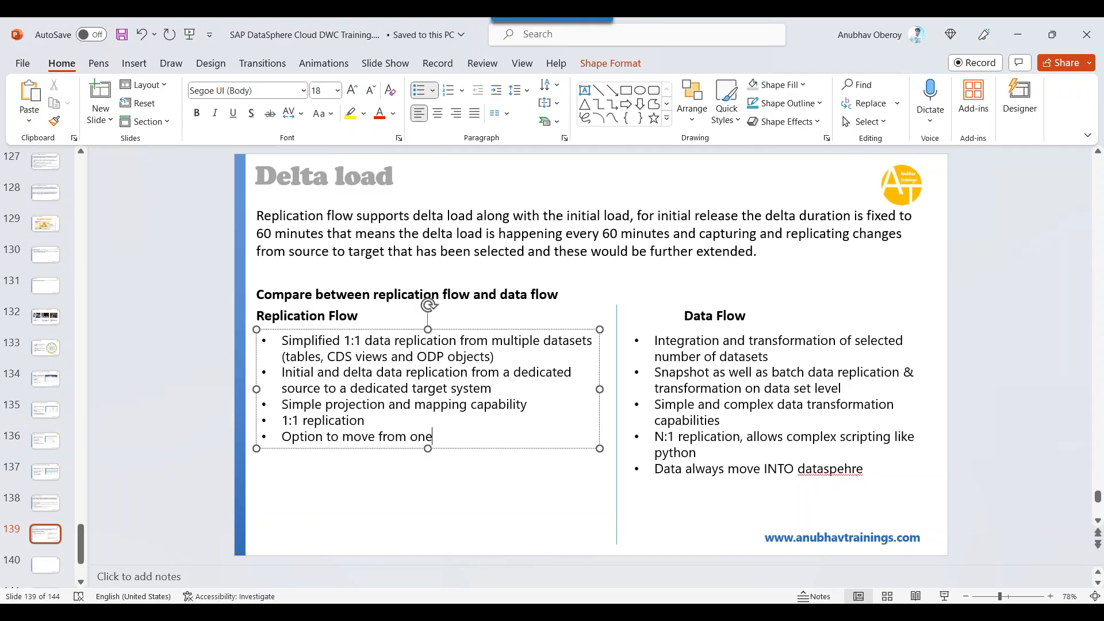
text( source to another source of our own choice)
key(ctrl+s)
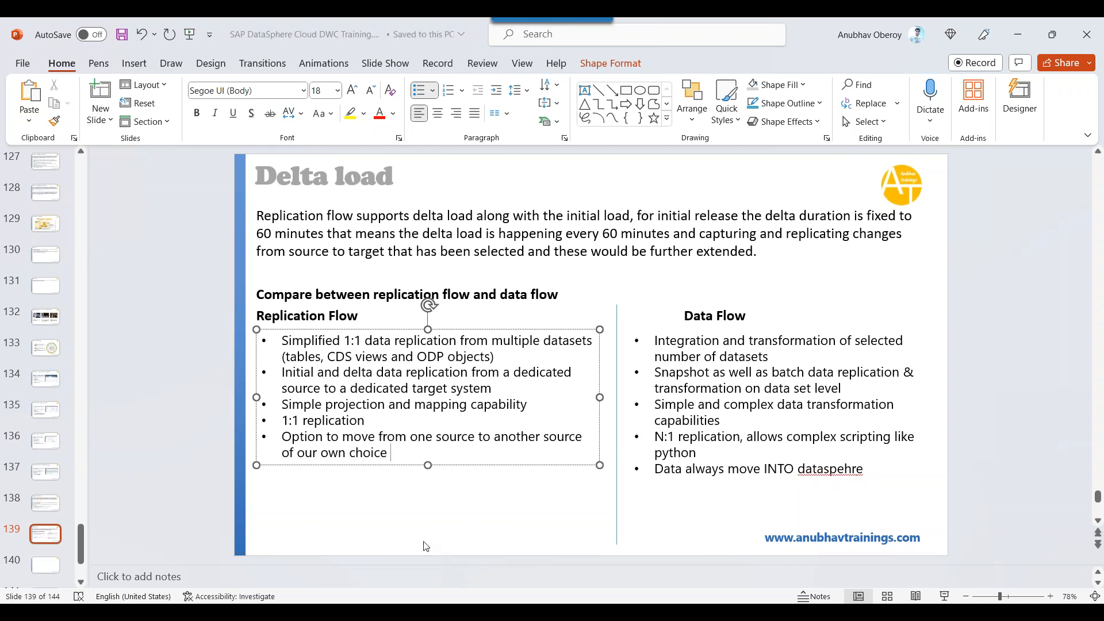
- Switch back to the browser and set SAP Datasphere, the local repository, as the replication flow's target connection
click(368, 403)
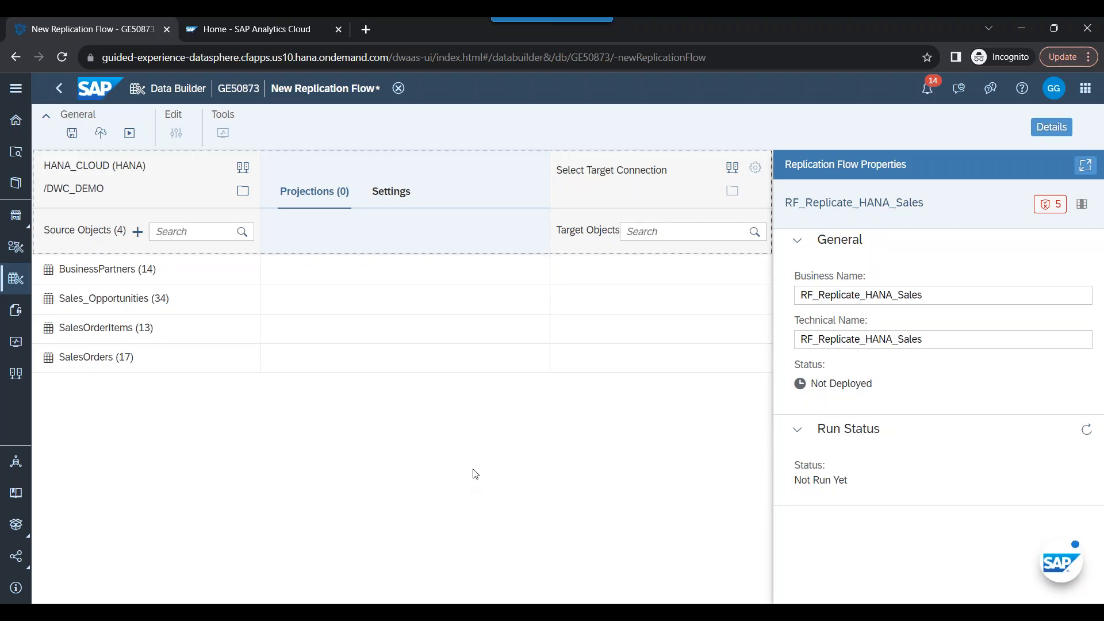
click(736, 171)
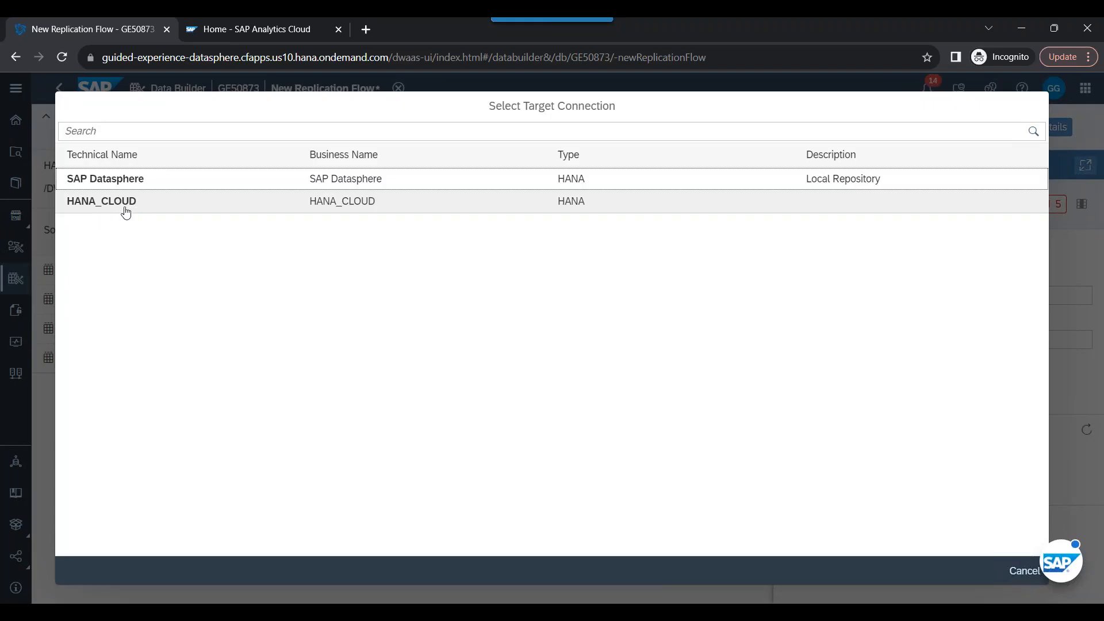
click(104, 185)
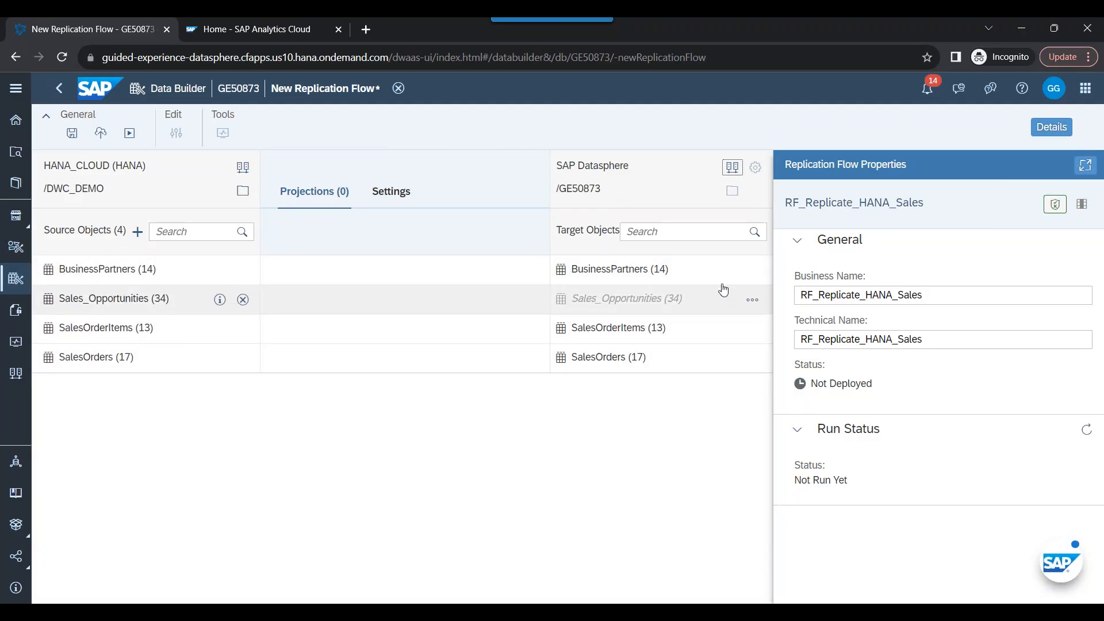
- Rename the BusinessPartners and Sales_Opportunities target objects as ZBusinessPartners and ZSales_Opportunities
click(753, 272)
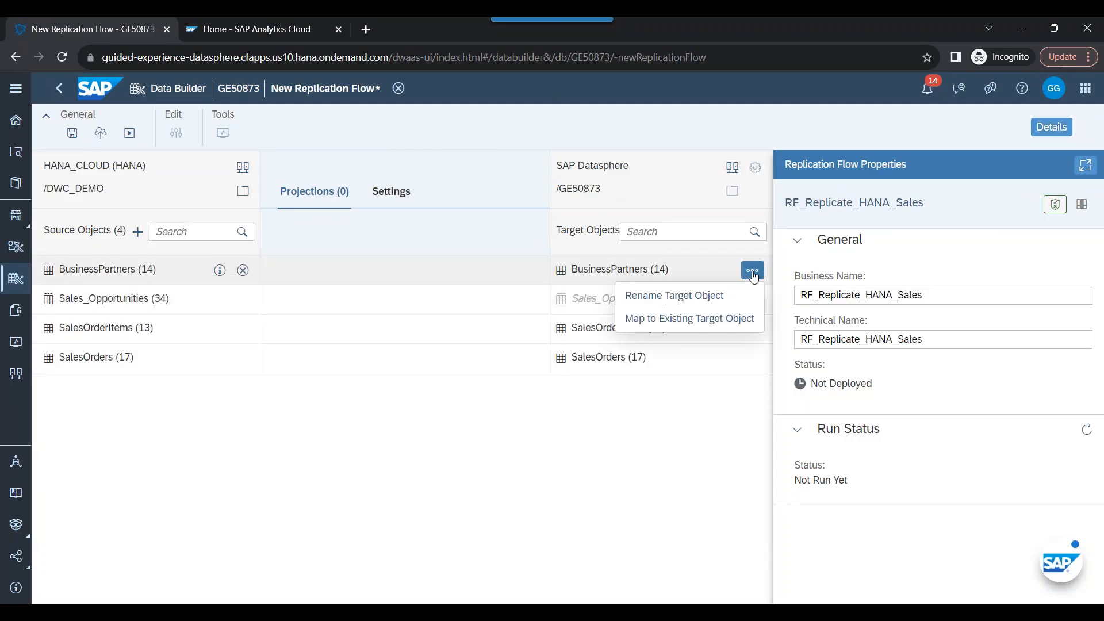
click(681, 296)
text(ZBusinessPartners)
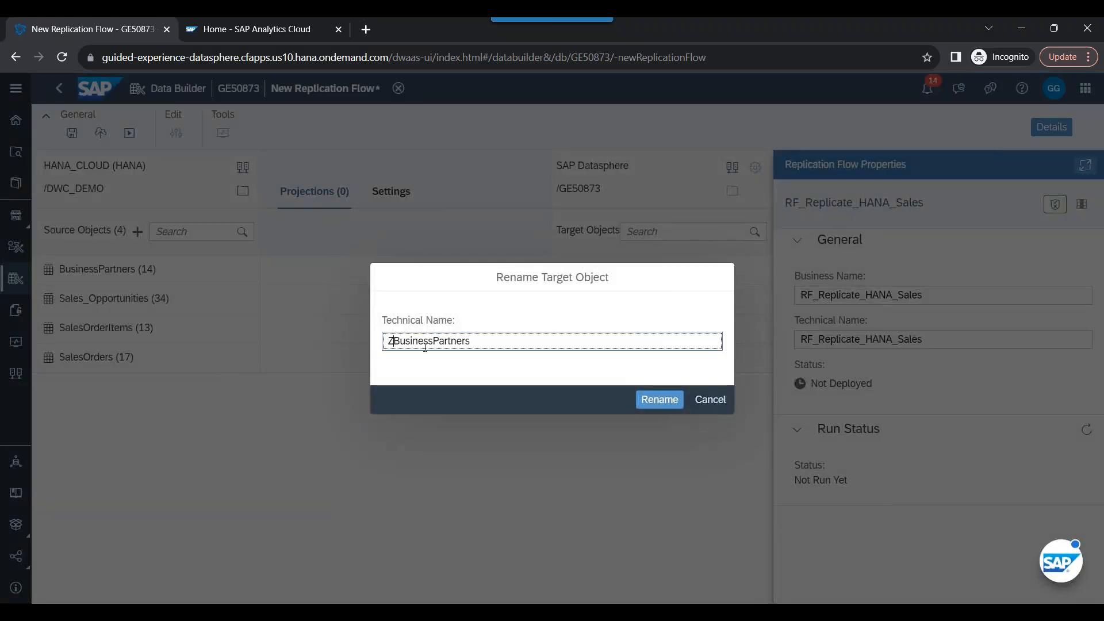
click(523, 343)
click(660, 400)
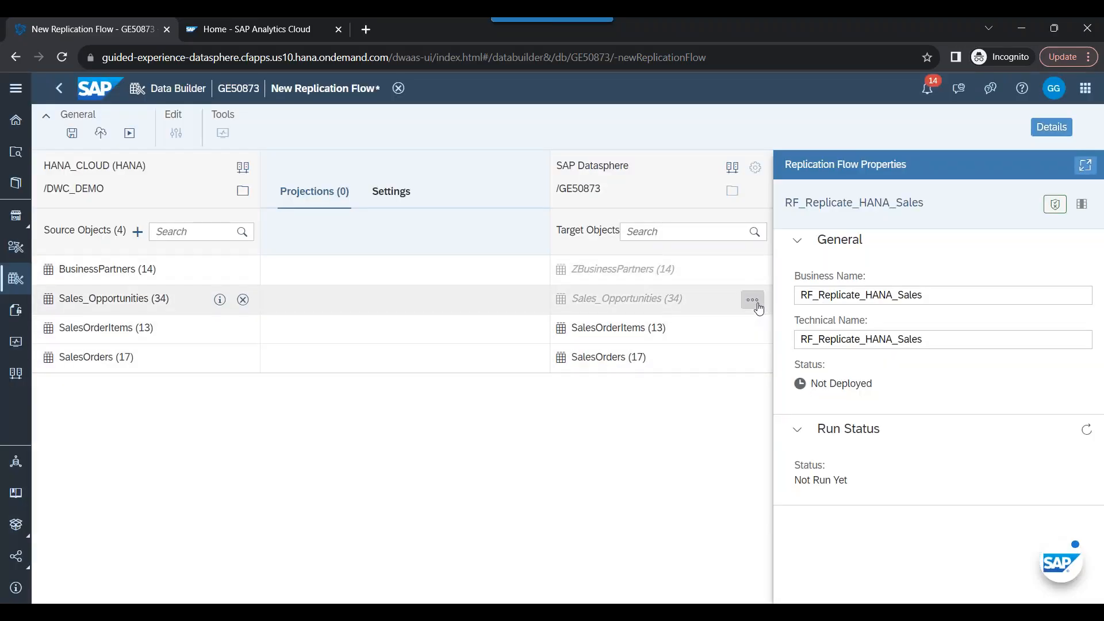
click(753, 298)
click(716, 335)
text(ZSales_Opportunities)
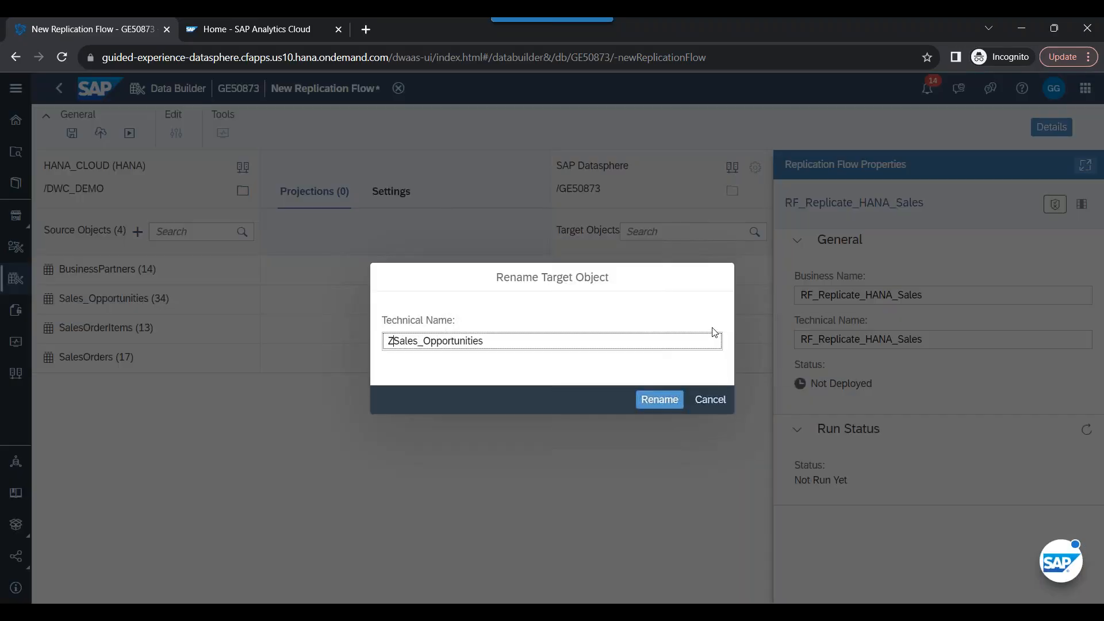
click(659, 400)
- Rename the SalesOrderItems and SalesOrders target objects as ZSalesOrderItems and ZSalesOrders
click(752, 328)
click(744, 362)
text(ZSalesOrderItems)
click(662, 401)
click(752, 358)
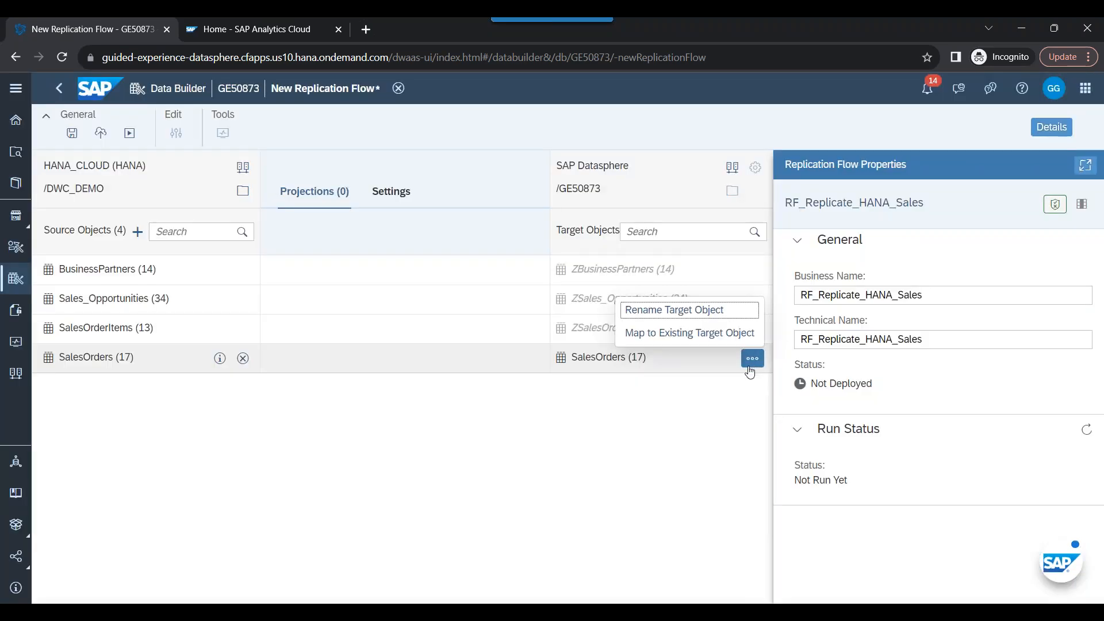
click(744, 321)
text(Z)
click(659, 400)
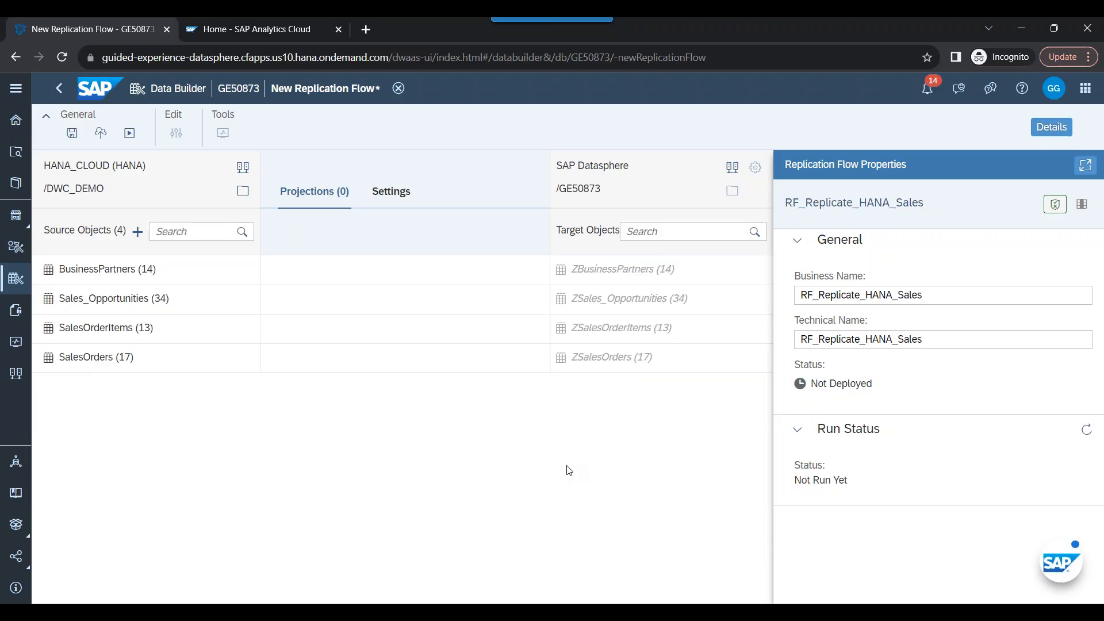
- Save the replication flow as RF_Replicate_HANA_Sales and try to deploy it, repeating the deployment once
click(103, 138)
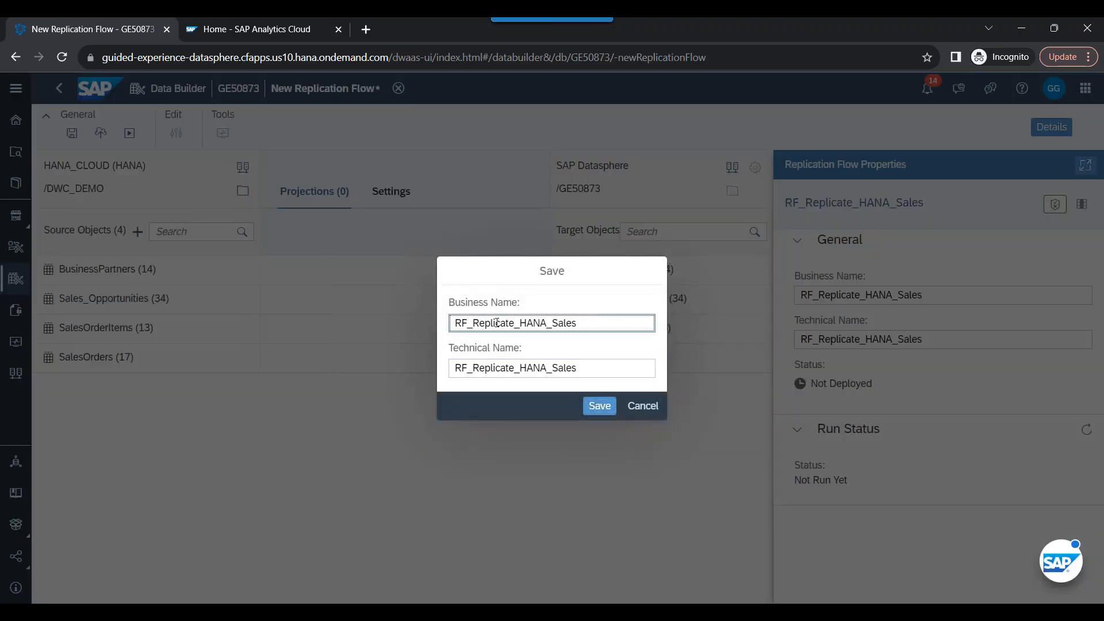
click(599, 406)
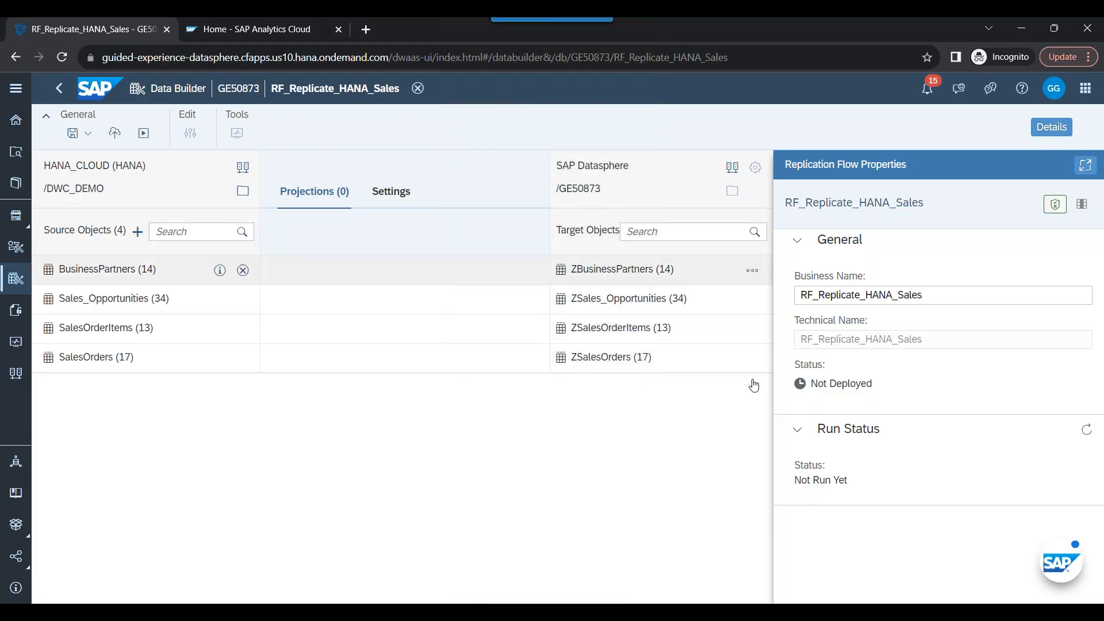
click(114, 133)
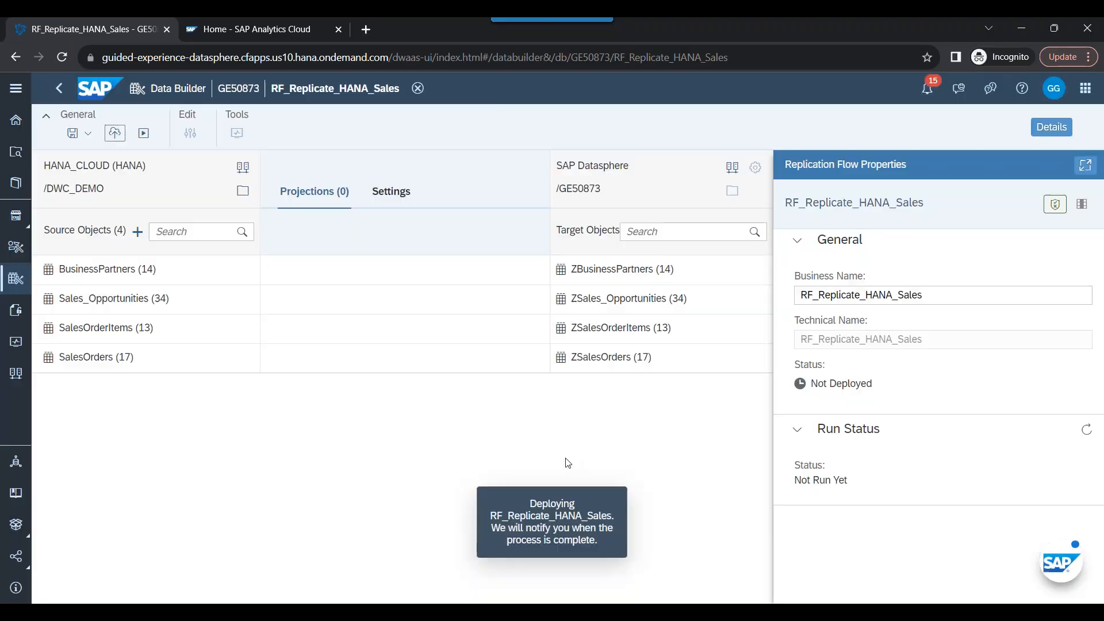
drag(490, 502, 602, 547)
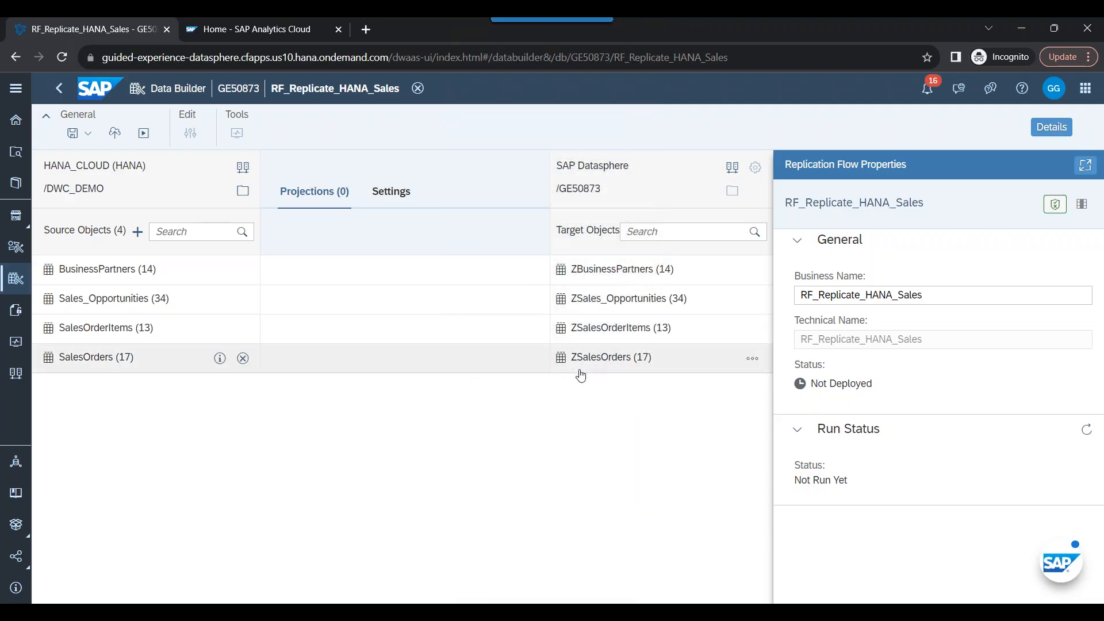
click(114, 132)
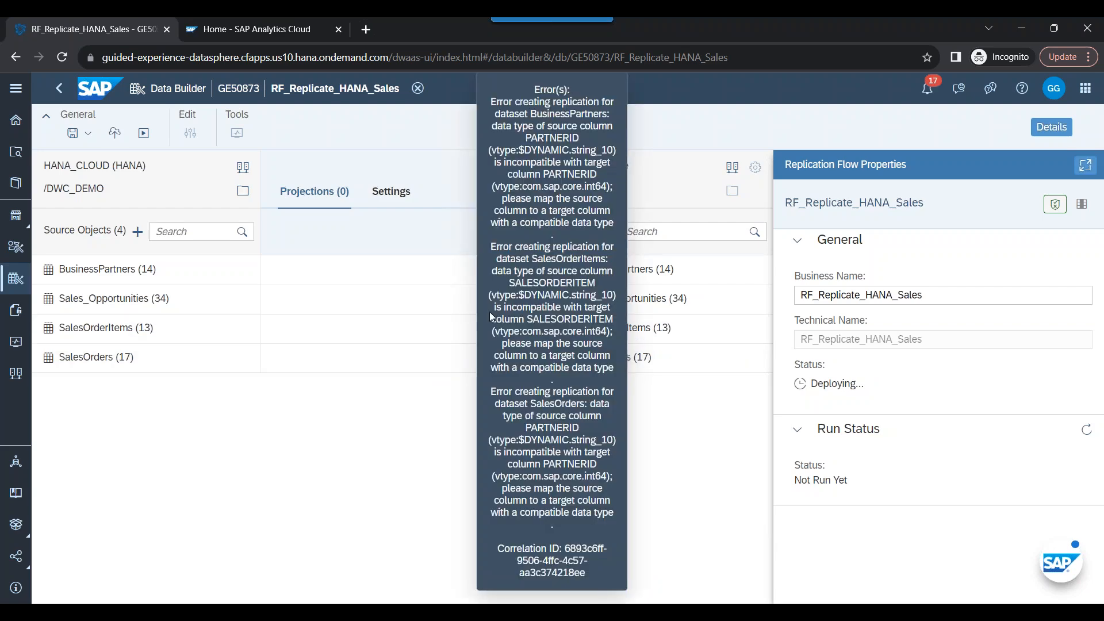
- Copy the SalesOrderItems deployment error into Notepad, examine its part about source and target columns, and return to the browser
triple_click(548, 316)
click(306, 603)
text(Error creating replication for dataset SalesOrderItems: data type of source column SALESORDERITEM (vtype: $DYNAMIC.string_10) is incompatible with target column SALESORDERITEM (vtype:com.sap.core.int64); please map the source column to a target column with a compatible data type .)
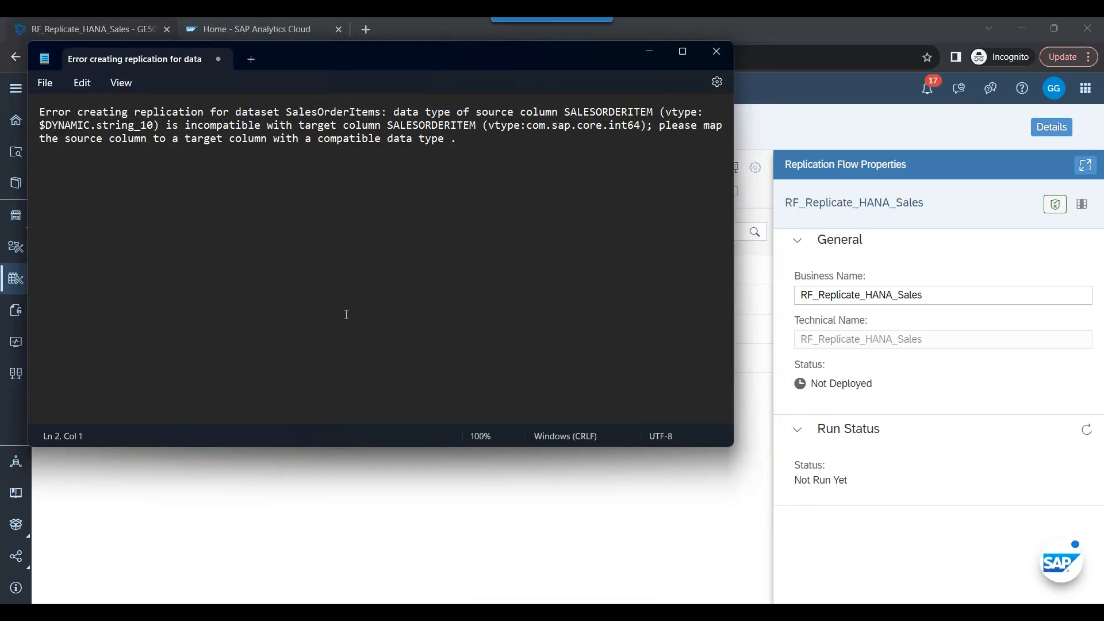
drag(166, 126, 485, 127)
click(484, 128)
key(alt+Tab)
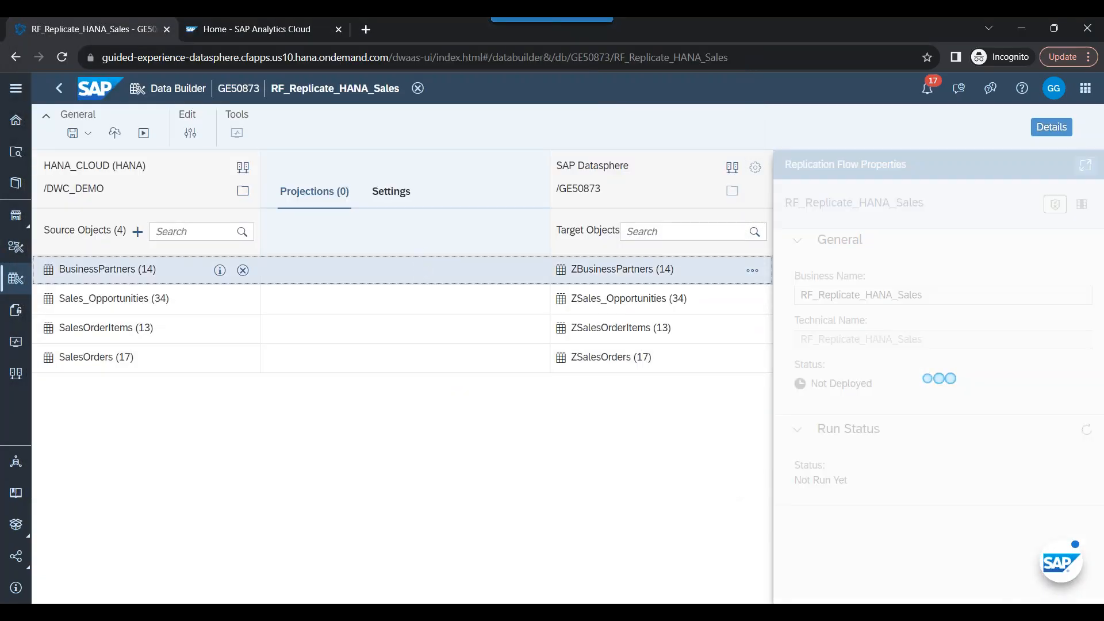
- Examine the column lists of the ZBusinessPartners and ZSales_Opportunities target objects
scroll(972, 517, down, 3)
scroll(982, 527, down, 3)
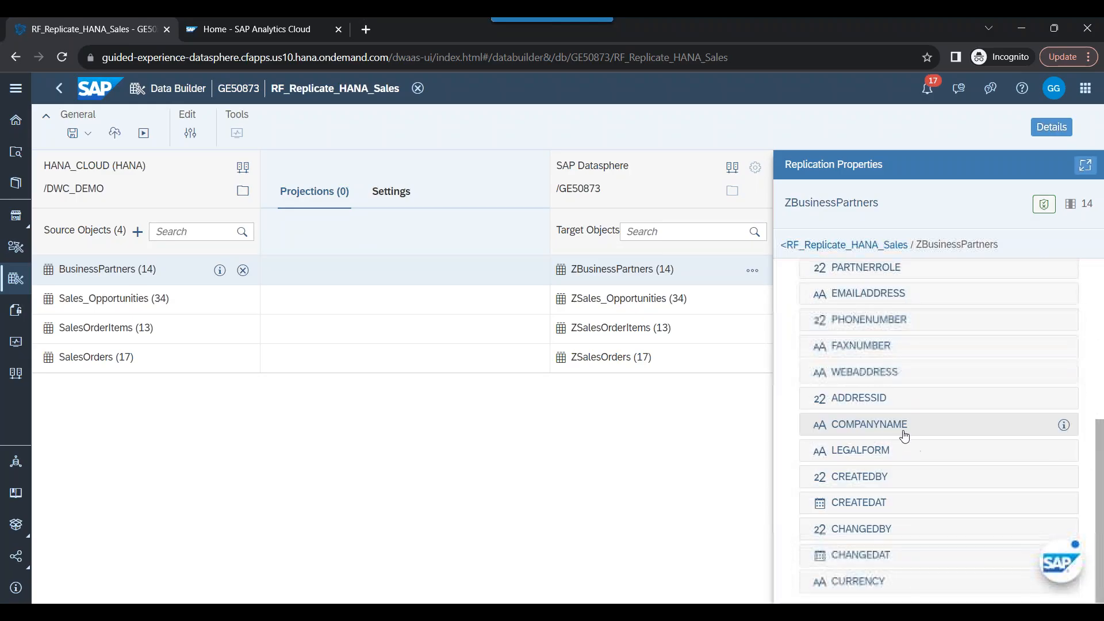
click(529, 303)
click(753, 270)
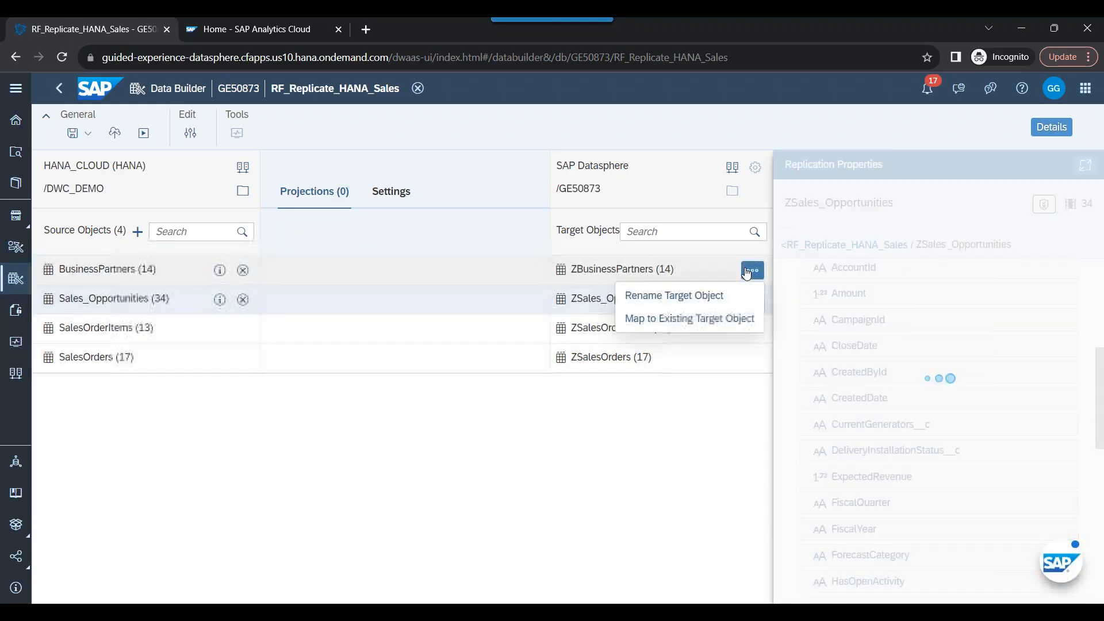
click(752, 269)
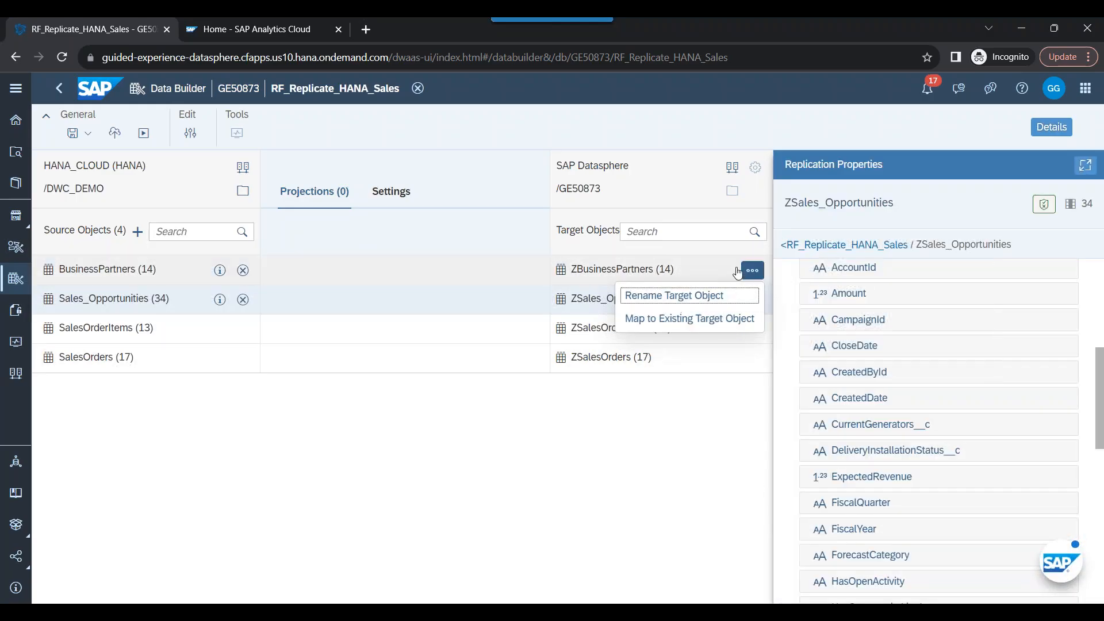
click(753, 270)
click(740, 324)
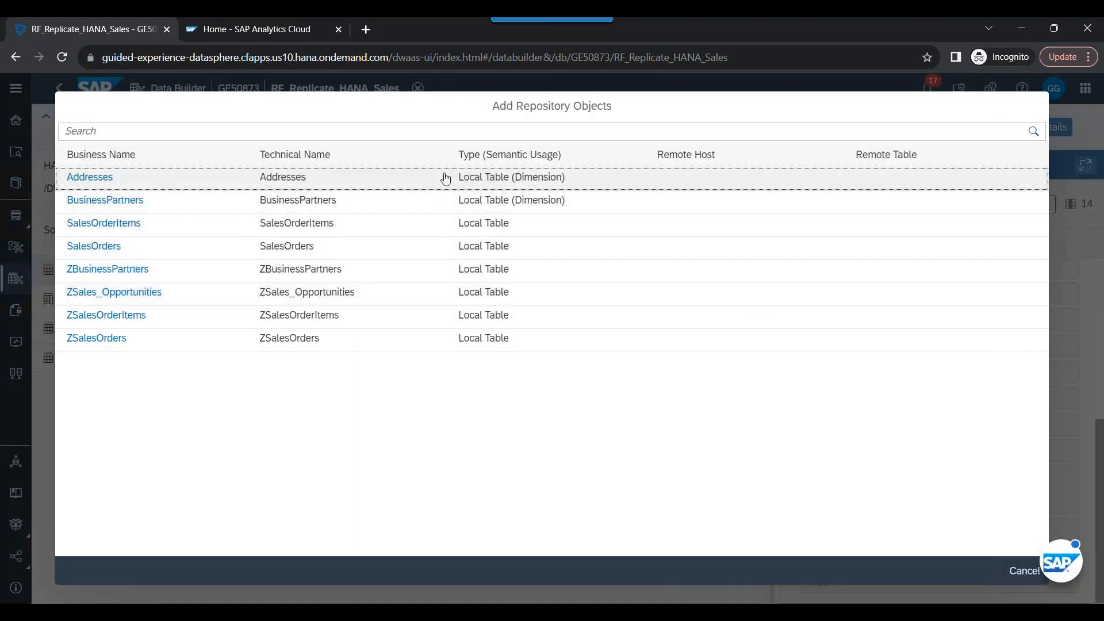
click(1014, 581)
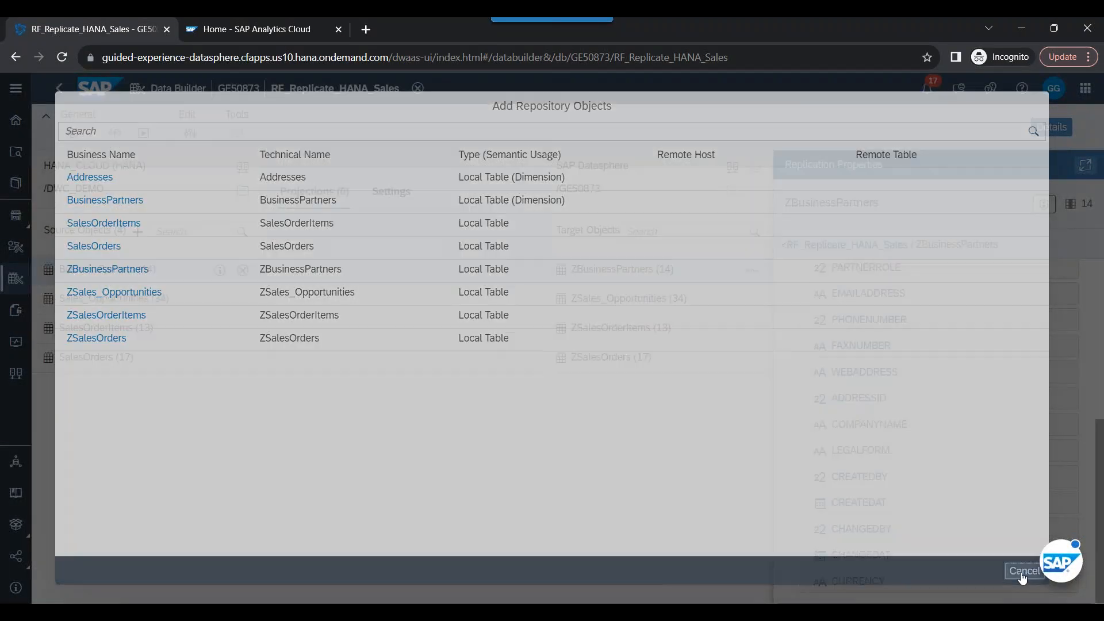
click(755, 276)
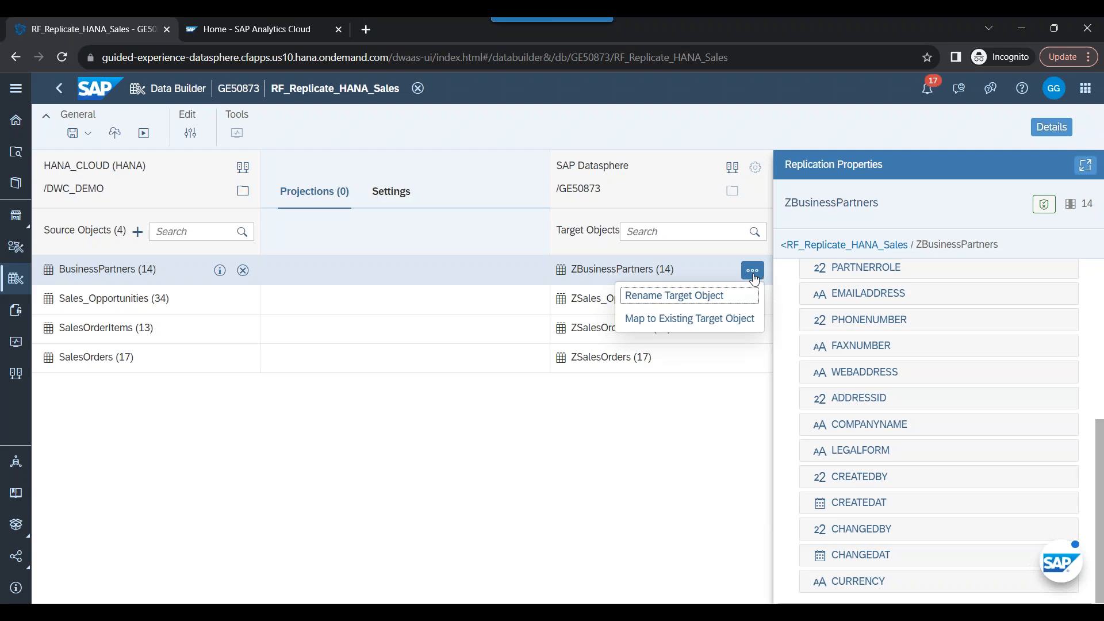
click(739, 297)
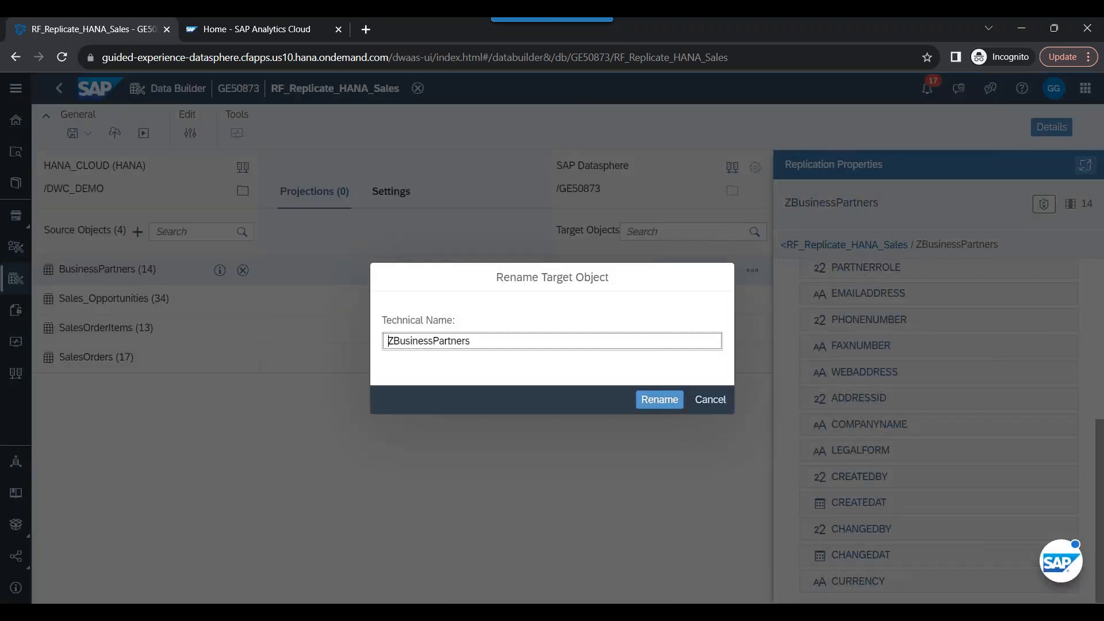
click(703, 403)
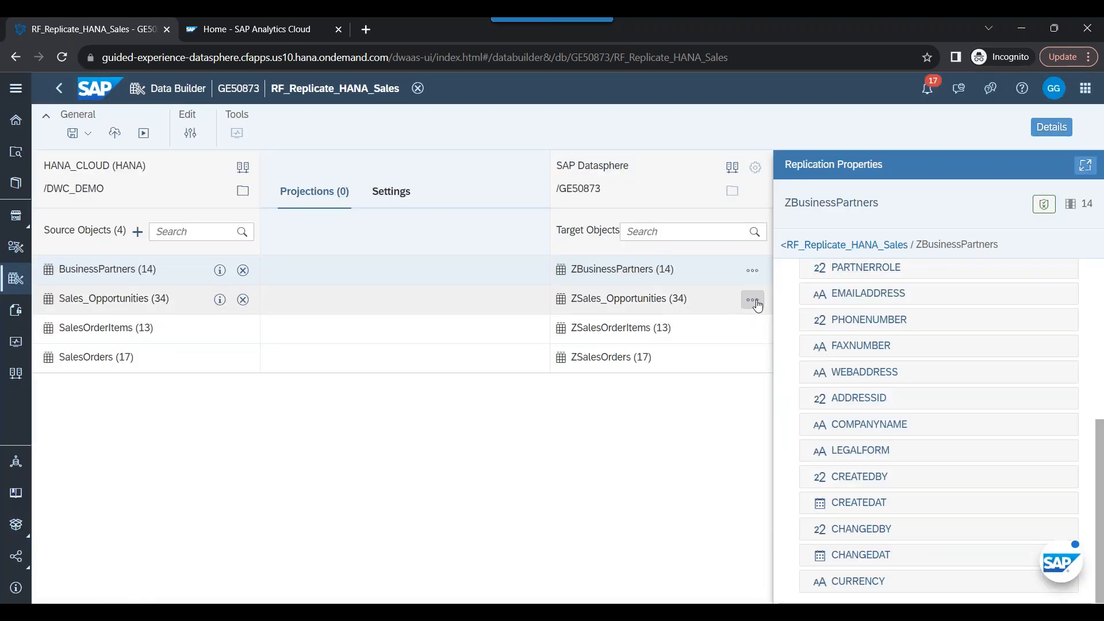
click(755, 300)
click(698, 448)
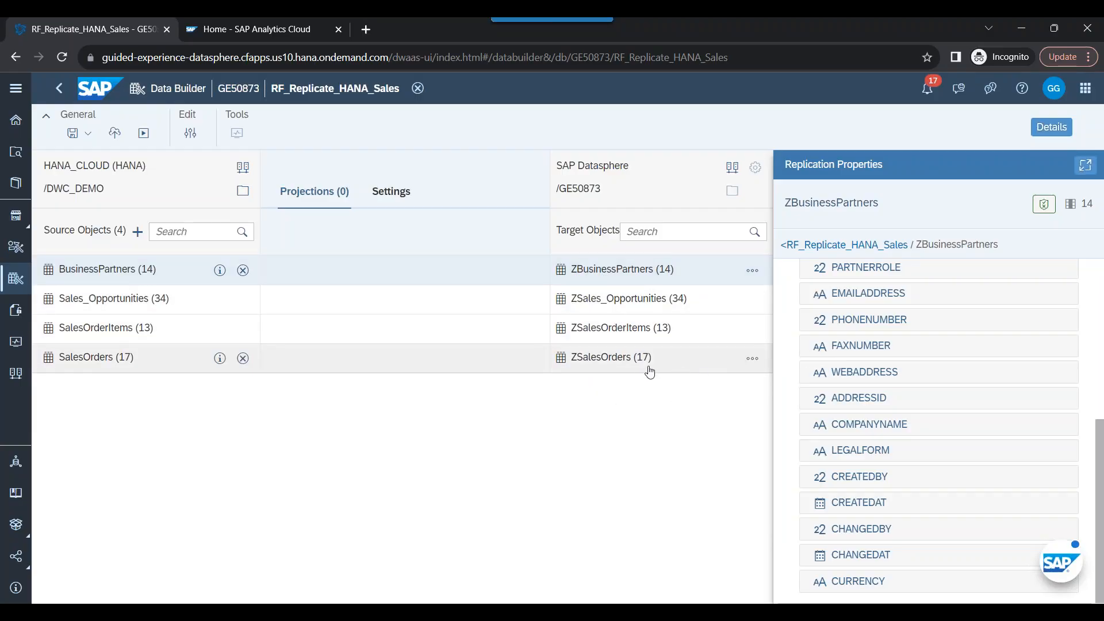
- Delete the SalesOrderItems and BusinessPartners replications from the replication flow
click(688, 327)
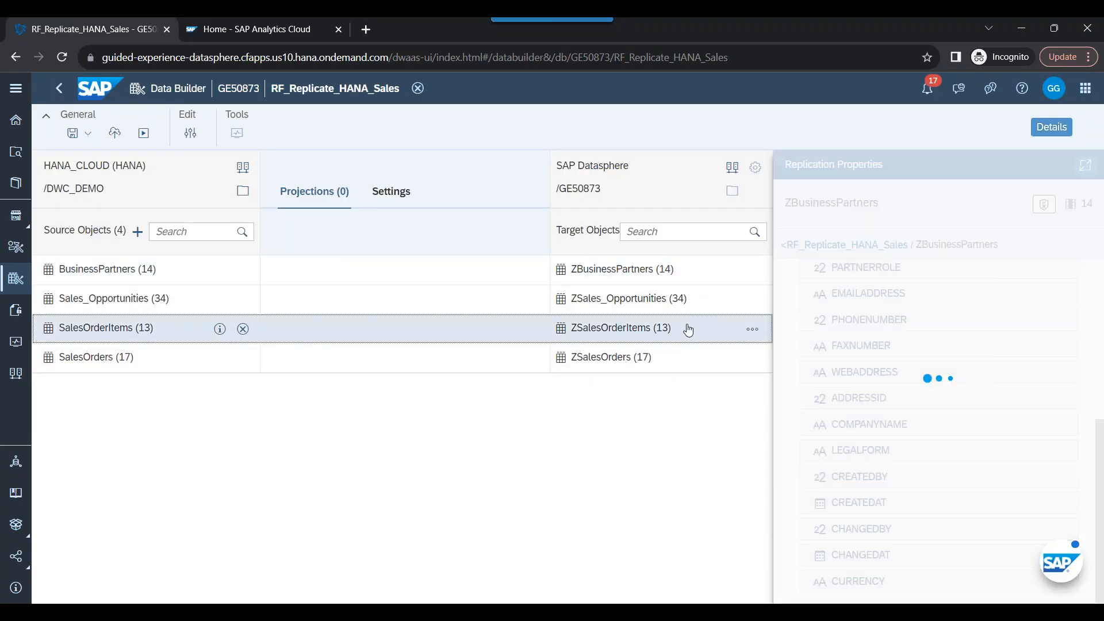
click(248, 330)
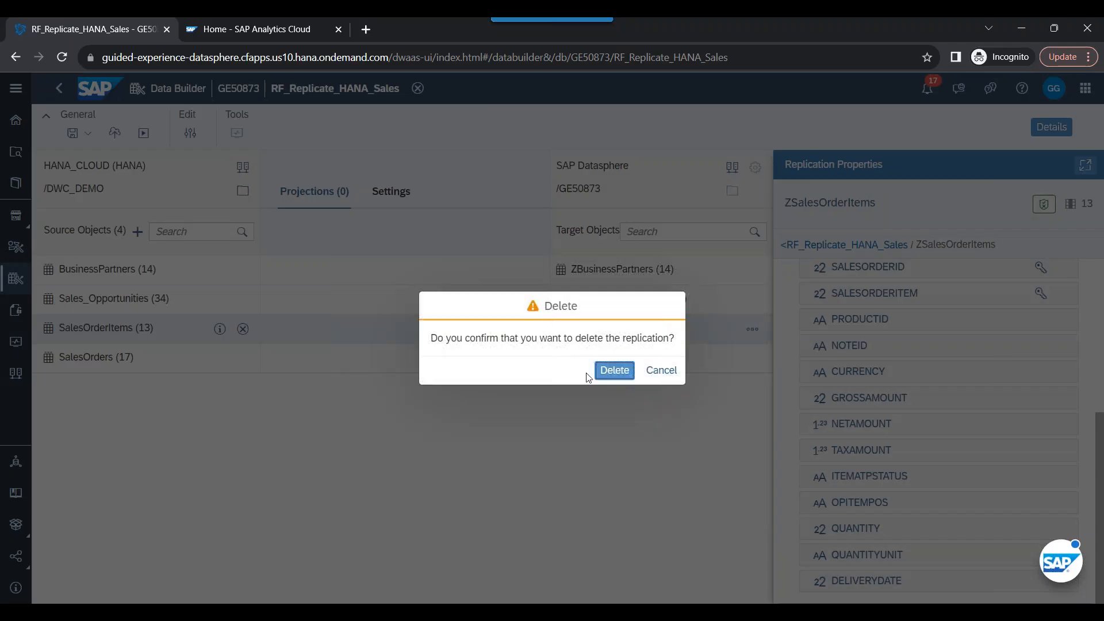
click(610, 371)
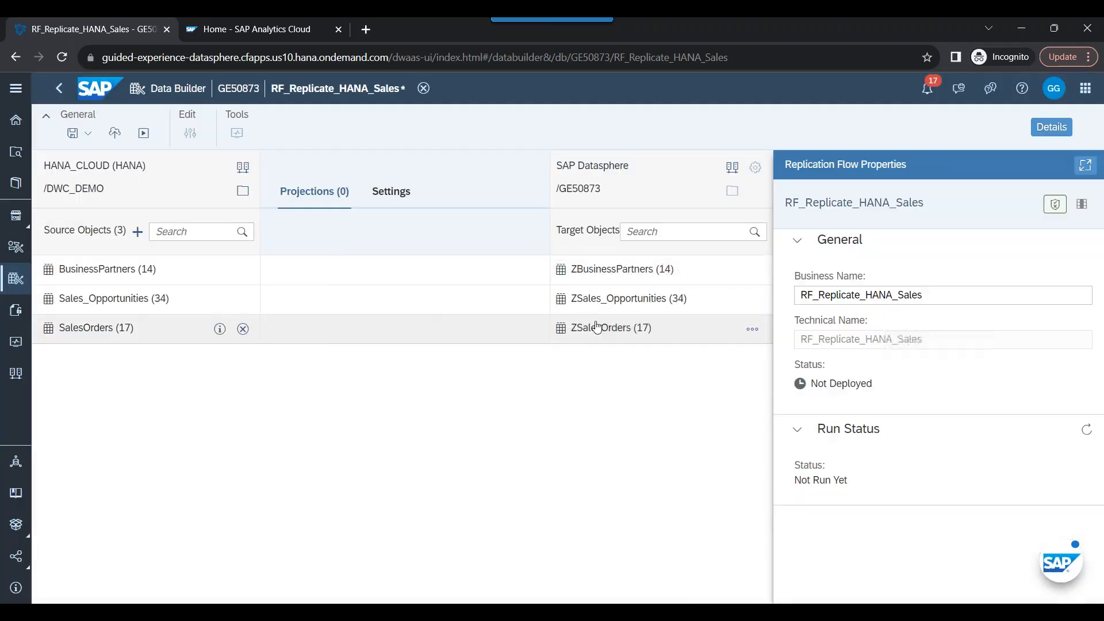
click(244, 269)
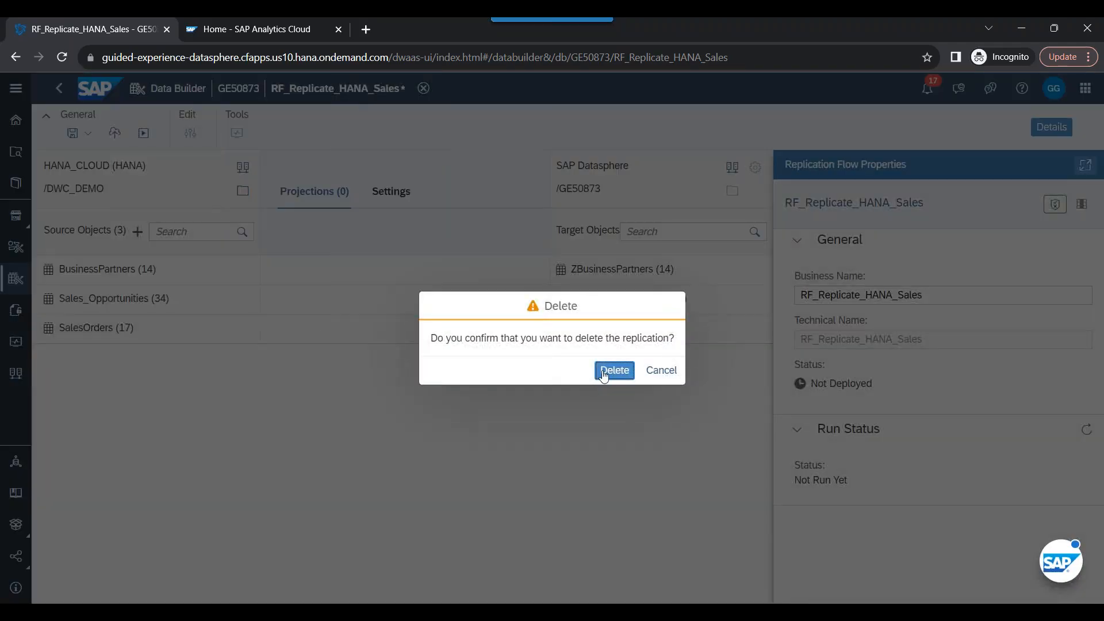
- Confirm deleting the BusinessPartners replication and try to deploy the replication flow
click(626, 370)
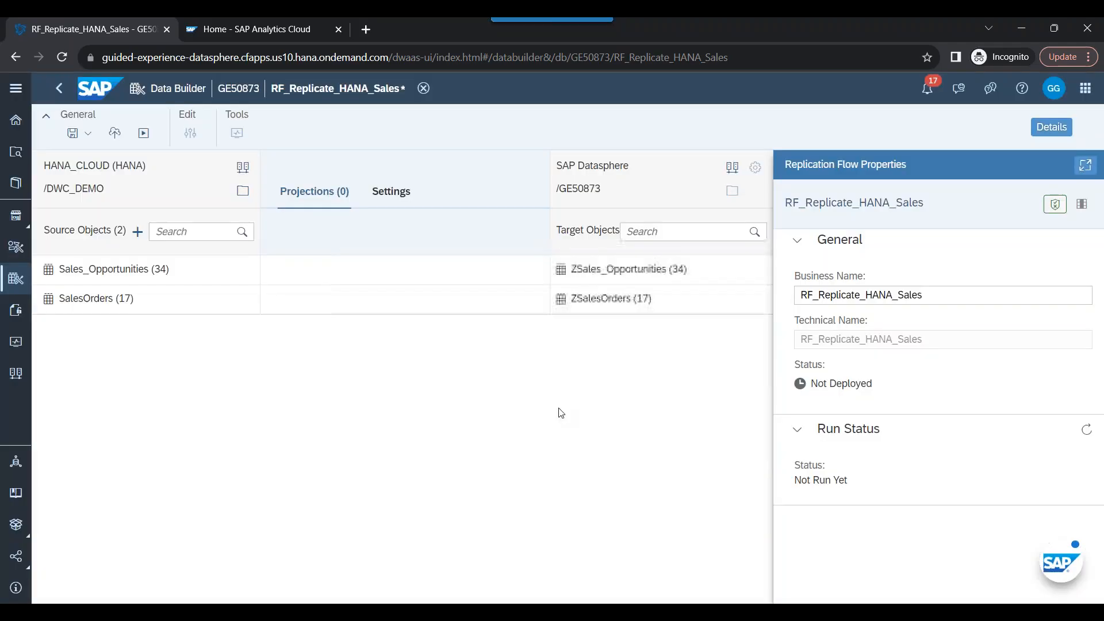
click(114, 133)
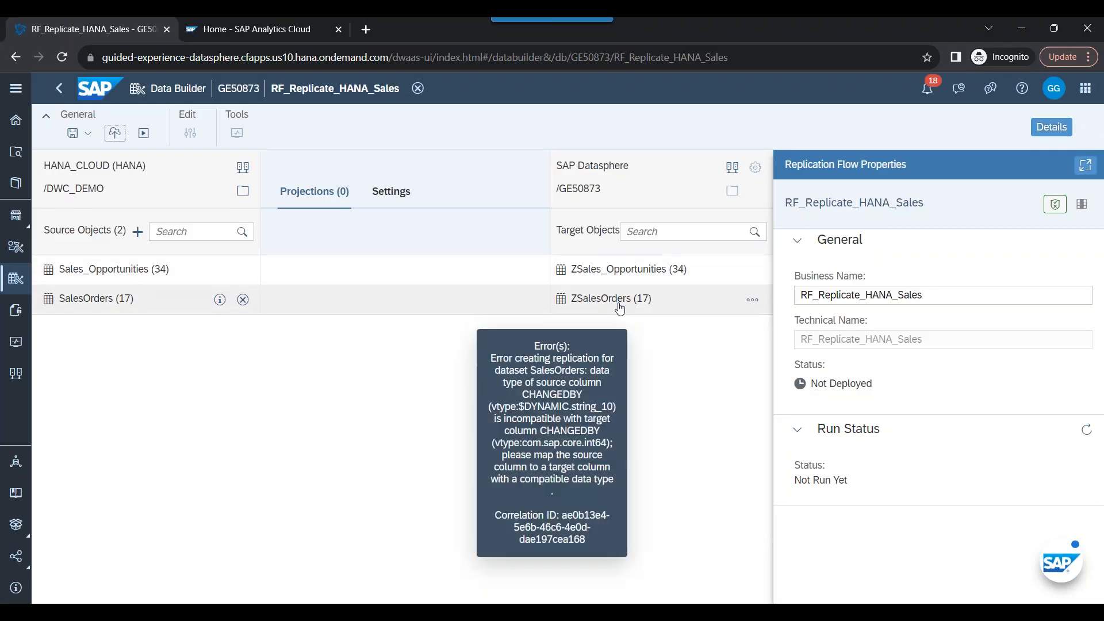
drag(535, 346, 598, 480)
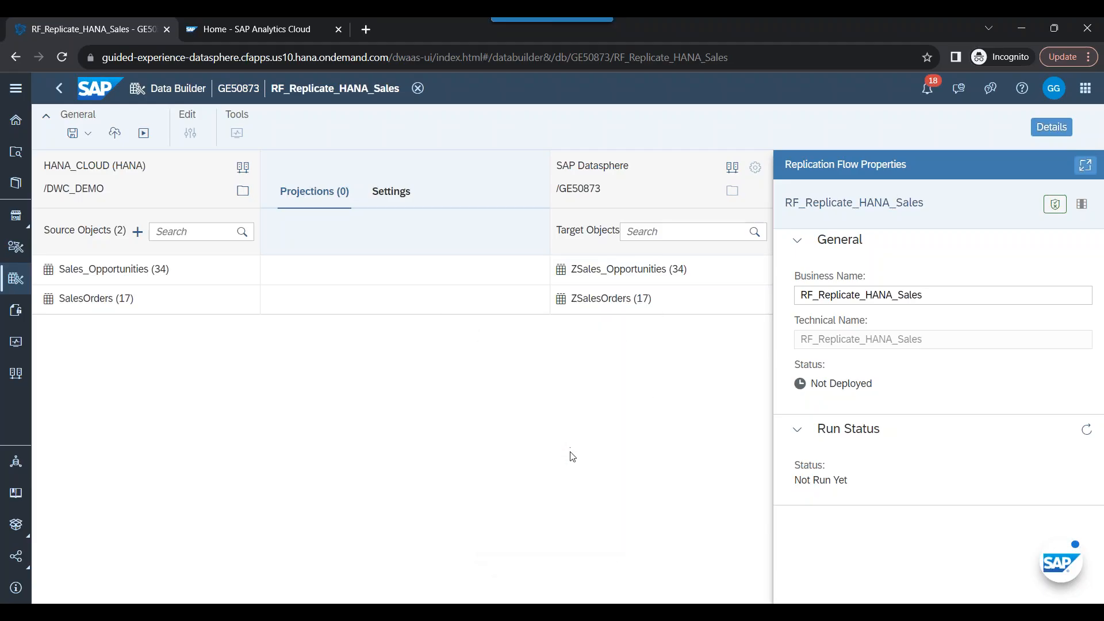
- Delete the SalesOrders replication from the replication flow
click(242, 299)
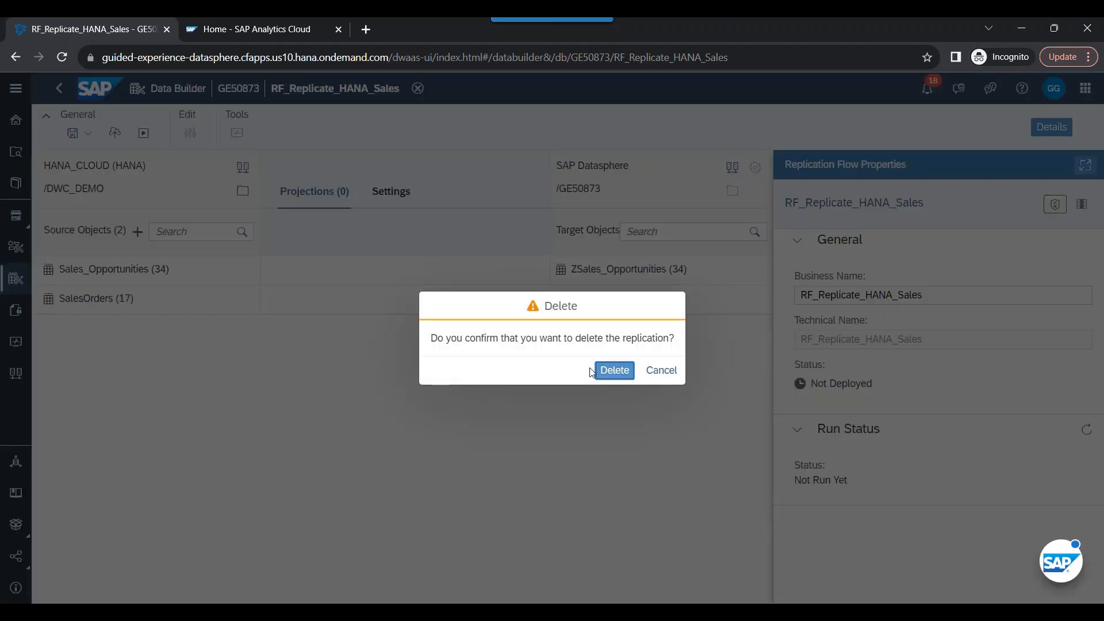
click(607, 373)
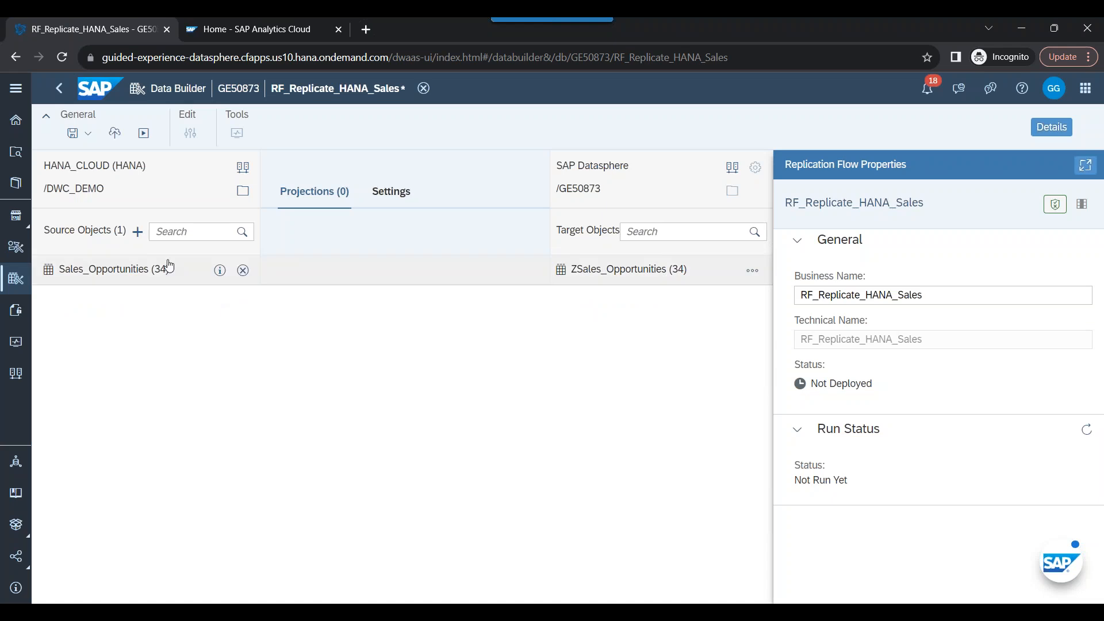
click(138, 232)
click(262, 242)
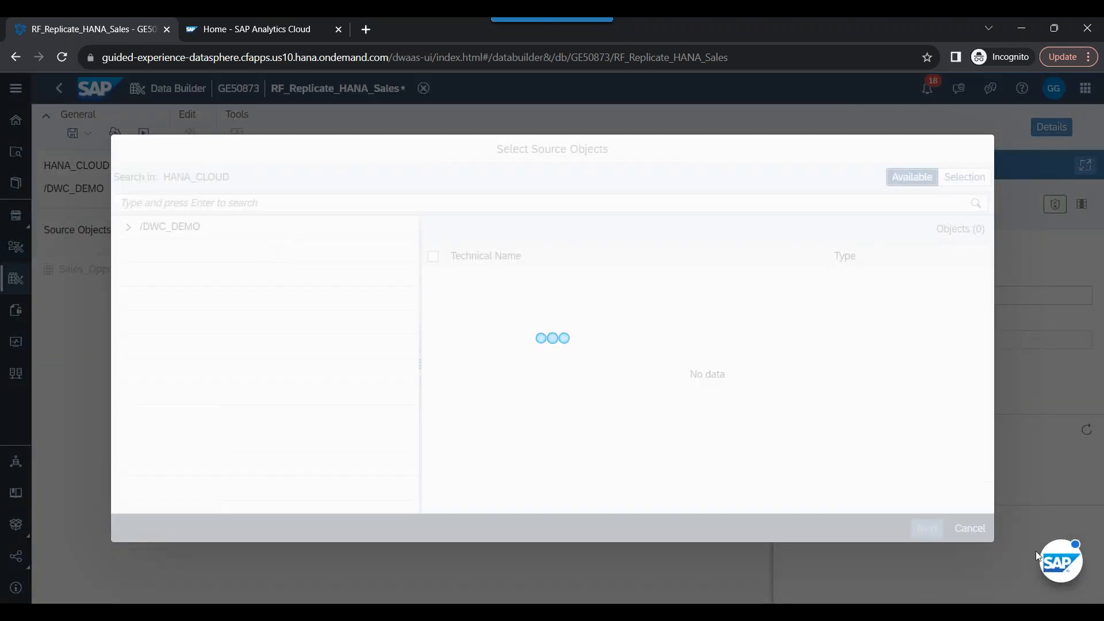
click(970, 529)
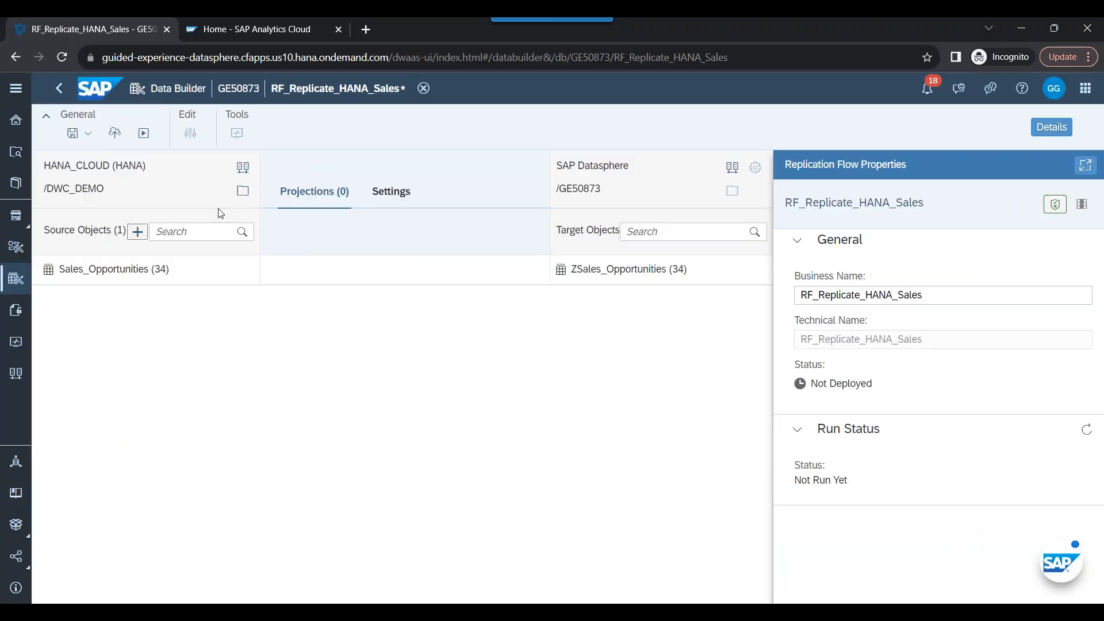
- Save the RF_Replicate_HANA_Sales replication flow and deploy it
click(144, 133)
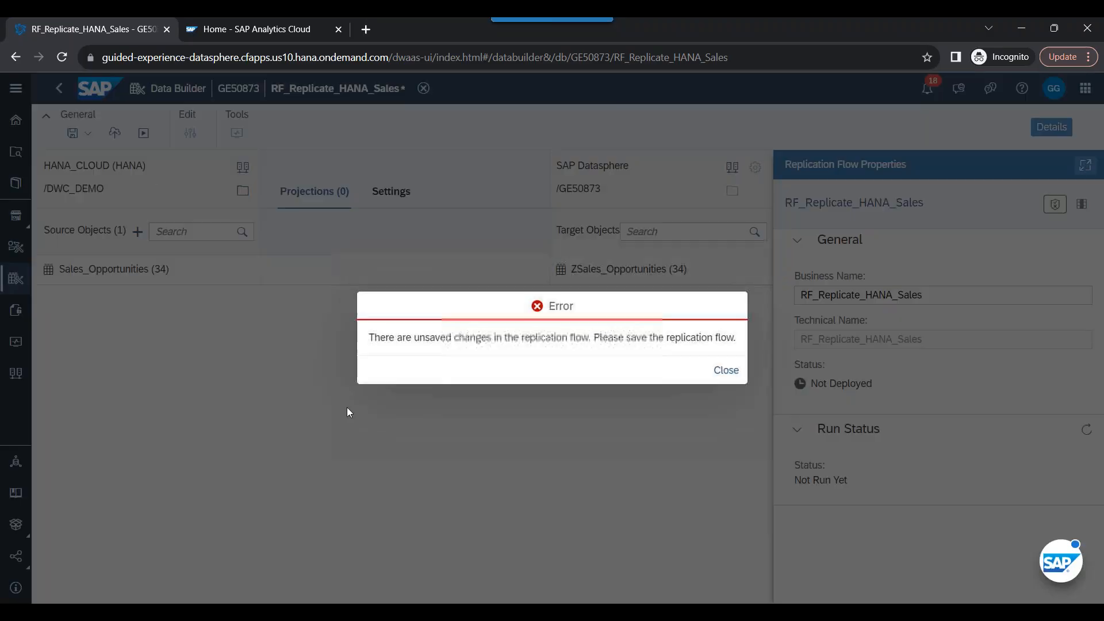
click(725, 370)
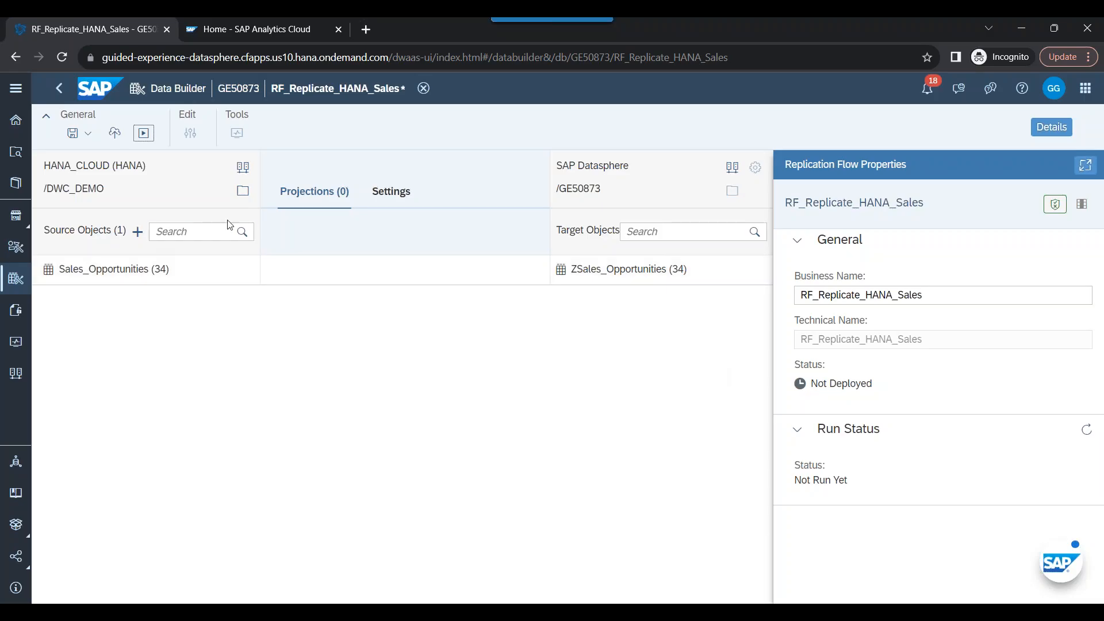
click(78, 133)
click(79, 155)
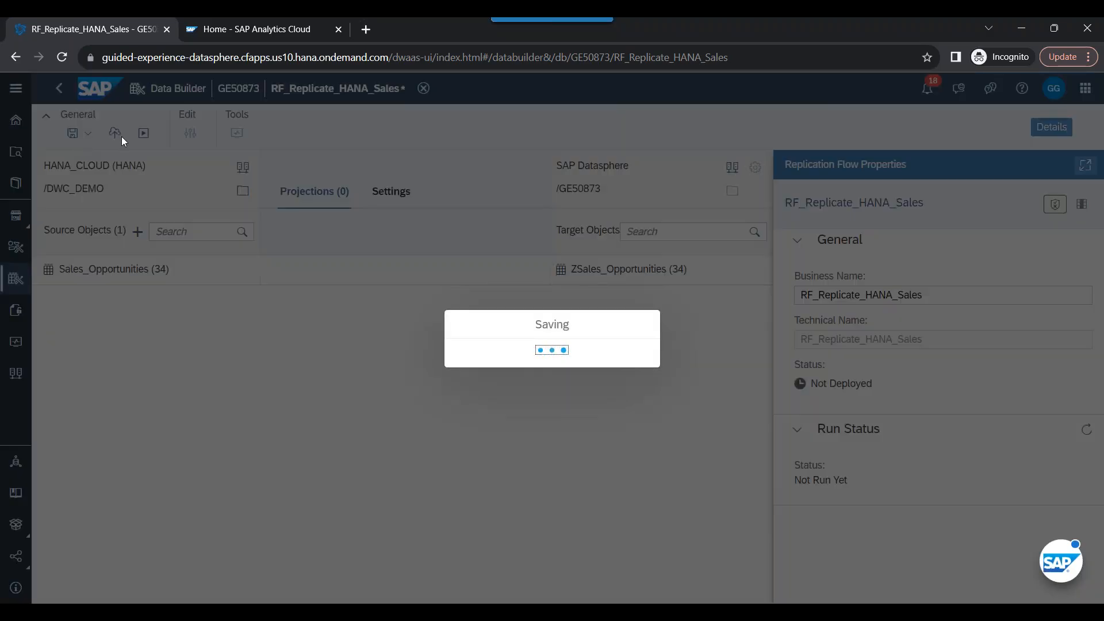
click(122, 136)
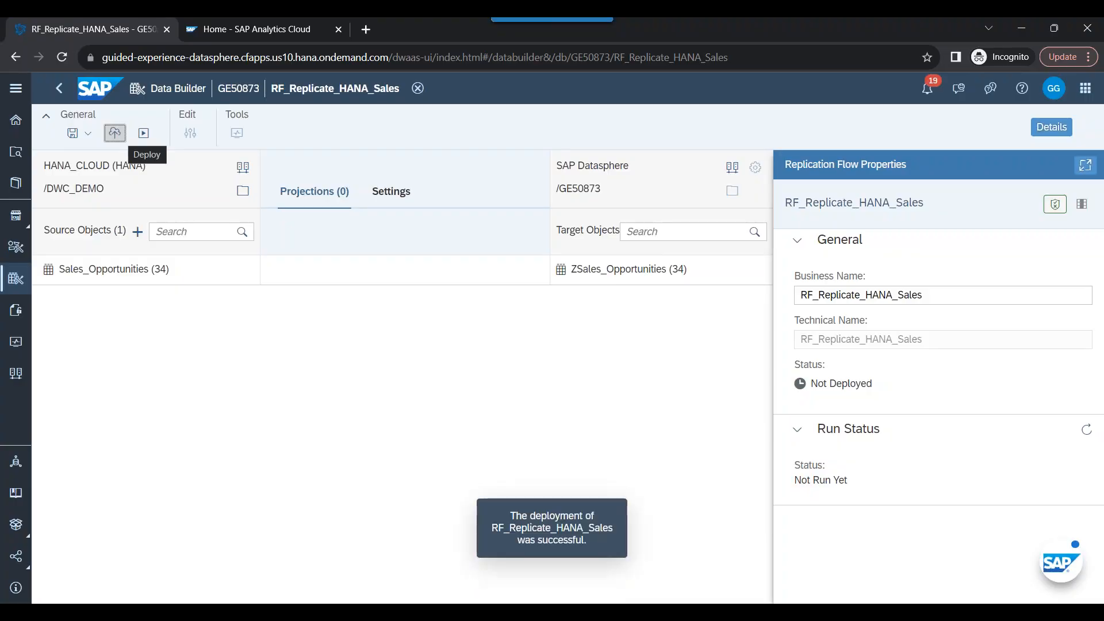
drag(507, 515, 606, 553)
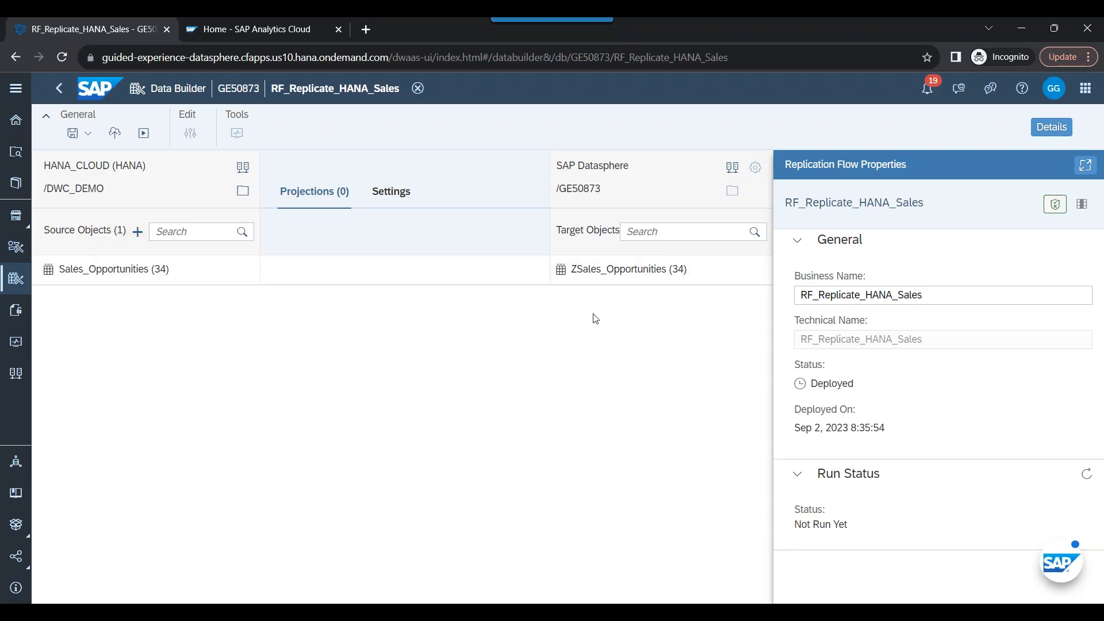
- Run the deployed replication flow and open its run in the Data Integration Monitor
click(144, 134)
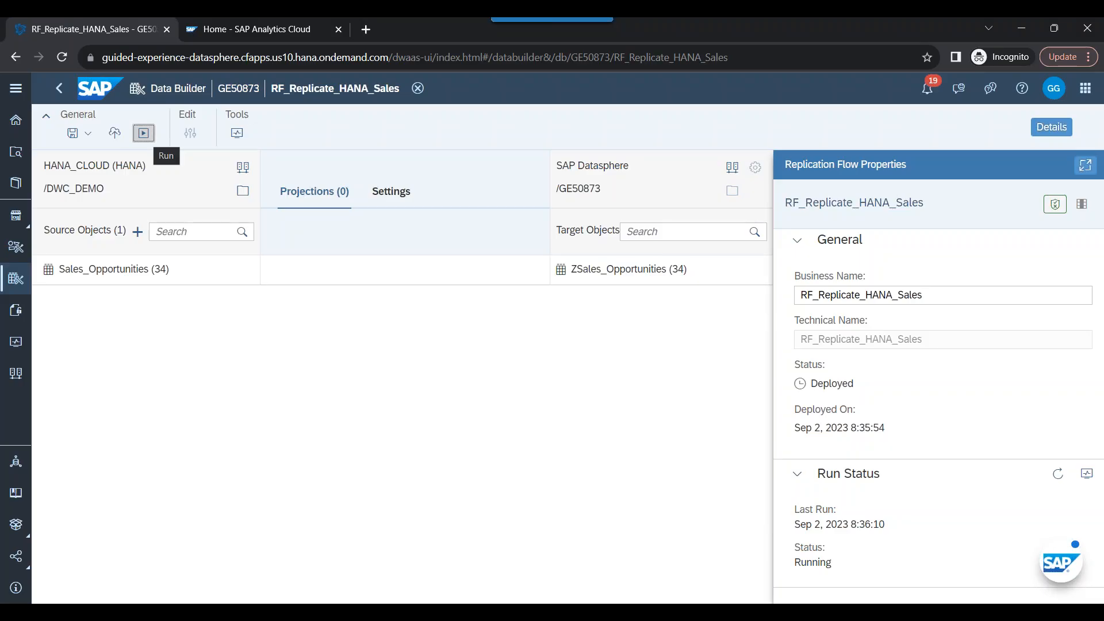
triple_click(834, 488)
click(893, 489)
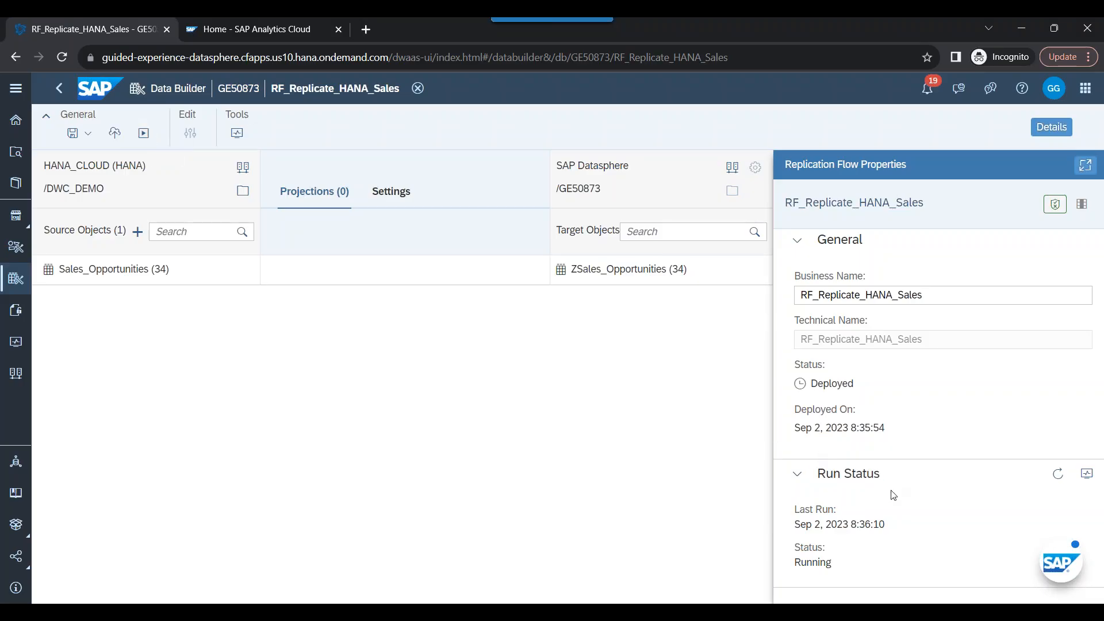
click(1087, 474)
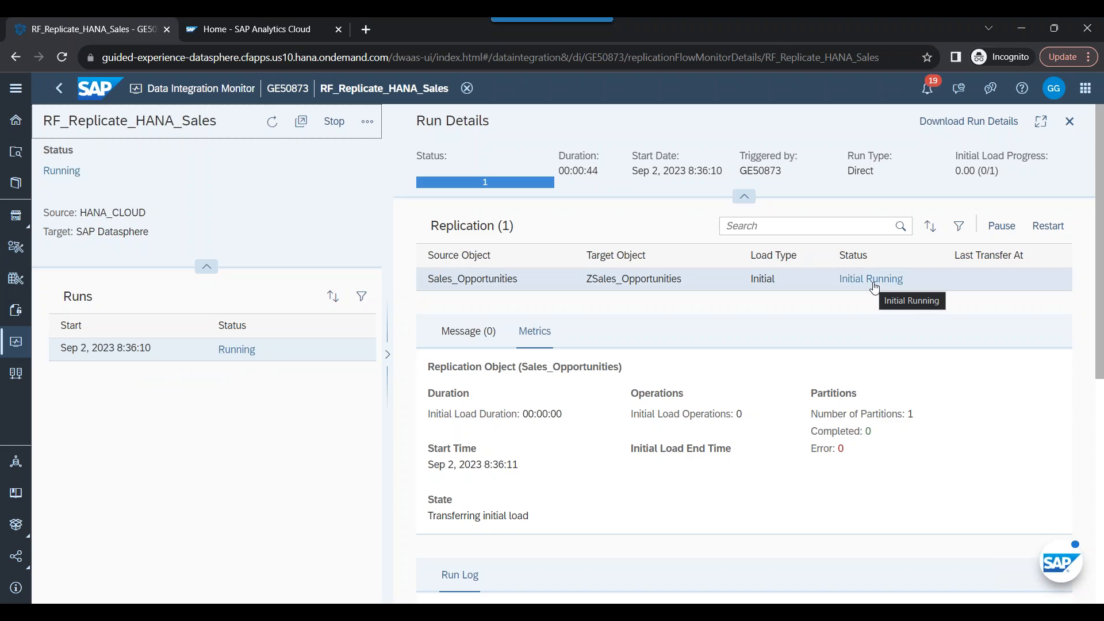
- Examine the run log and the ZSales_Opportunities target object, and refresh the run's status
scroll(633, 461, down, 5)
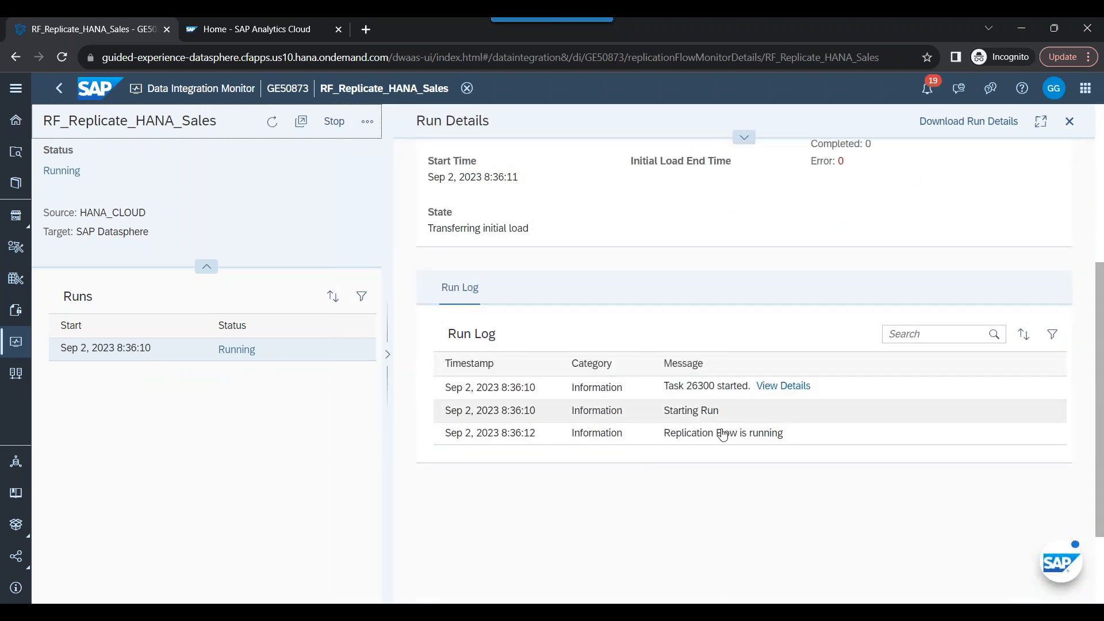
scroll(724, 428, up, 5)
drag(578, 279, 687, 281)
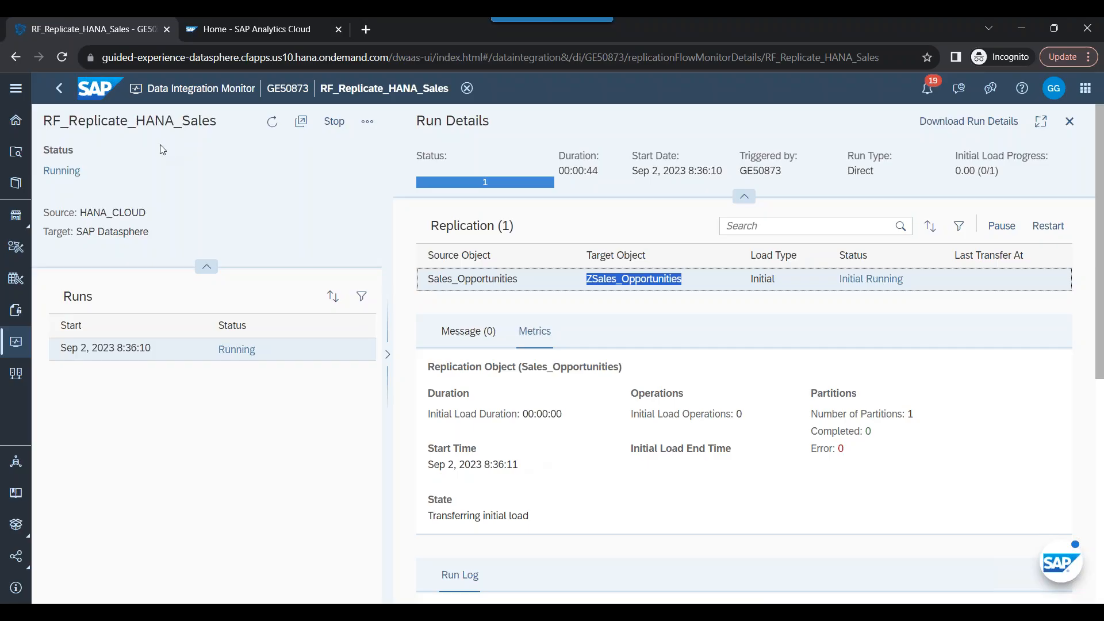
click(269, 128)
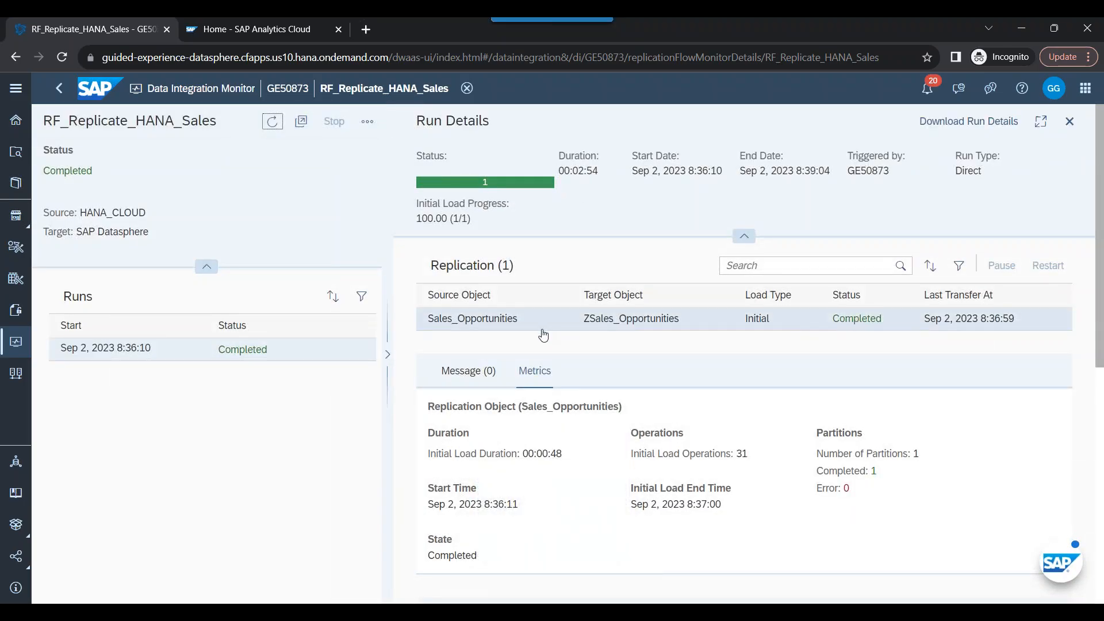
- Open the ZSales_Opportunities table from the Data Builder in the data editor and review its replicated records
click(18, 284)
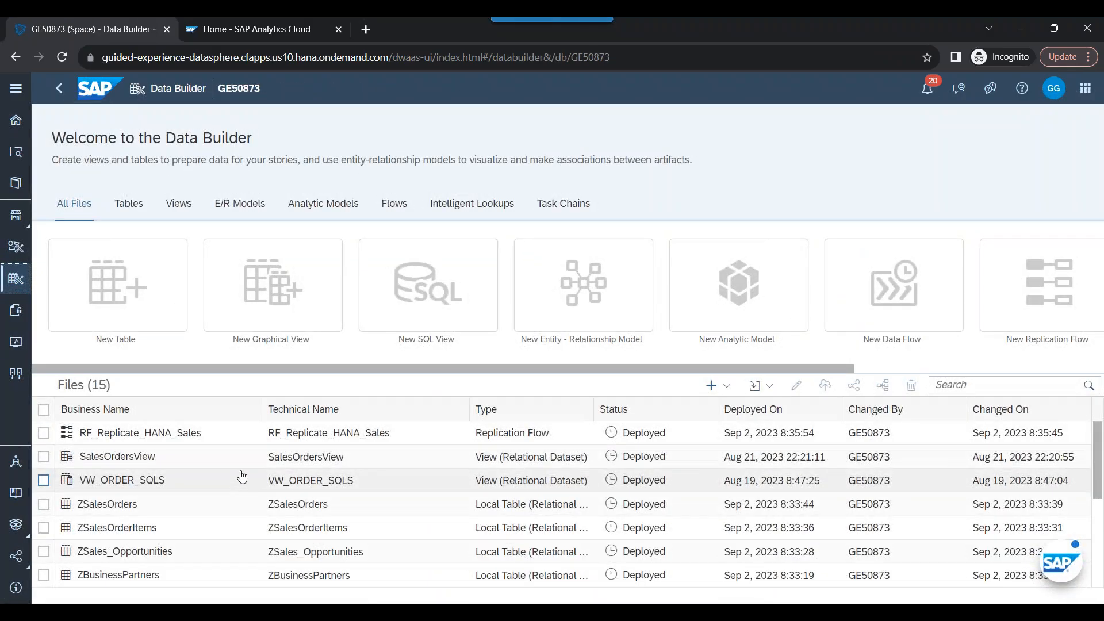
click(966, 383)
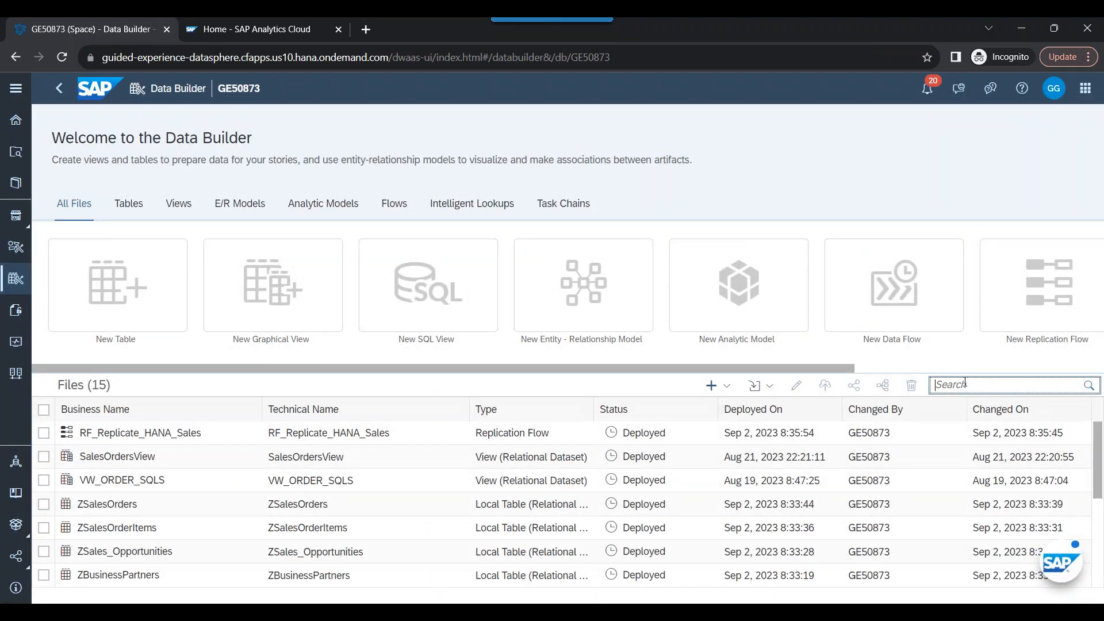
click(163, 553)
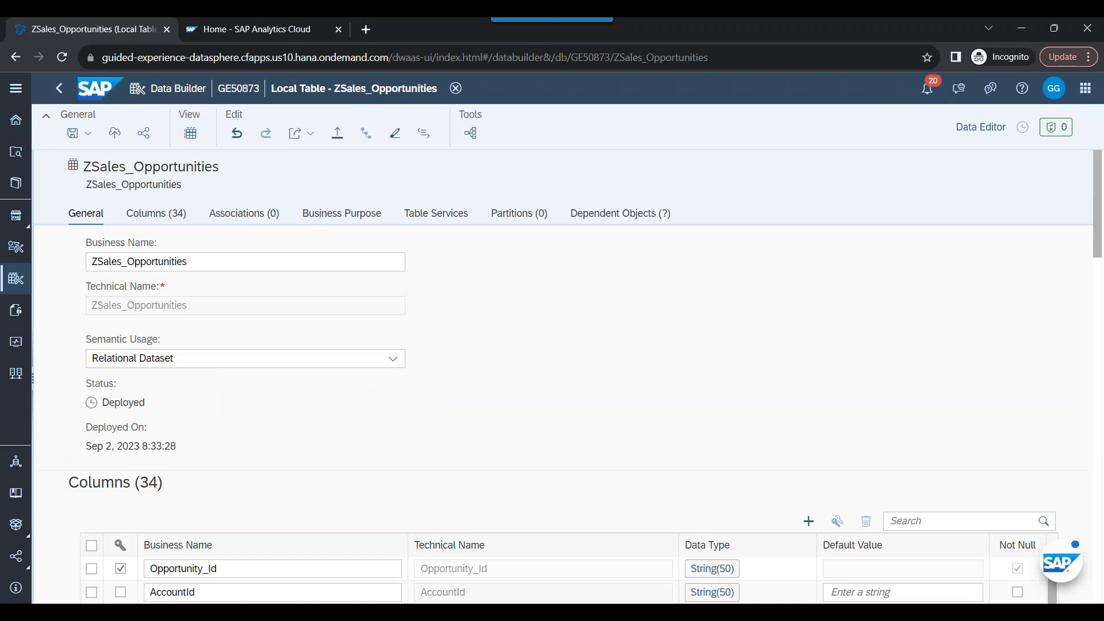
click(976, 131)
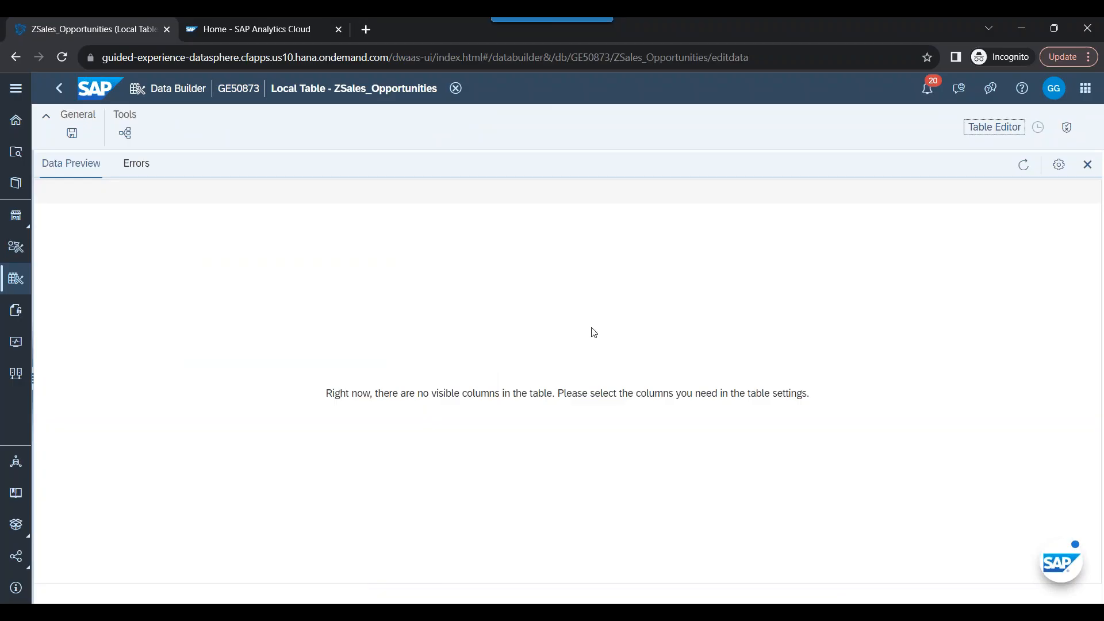
click(1061, 165)
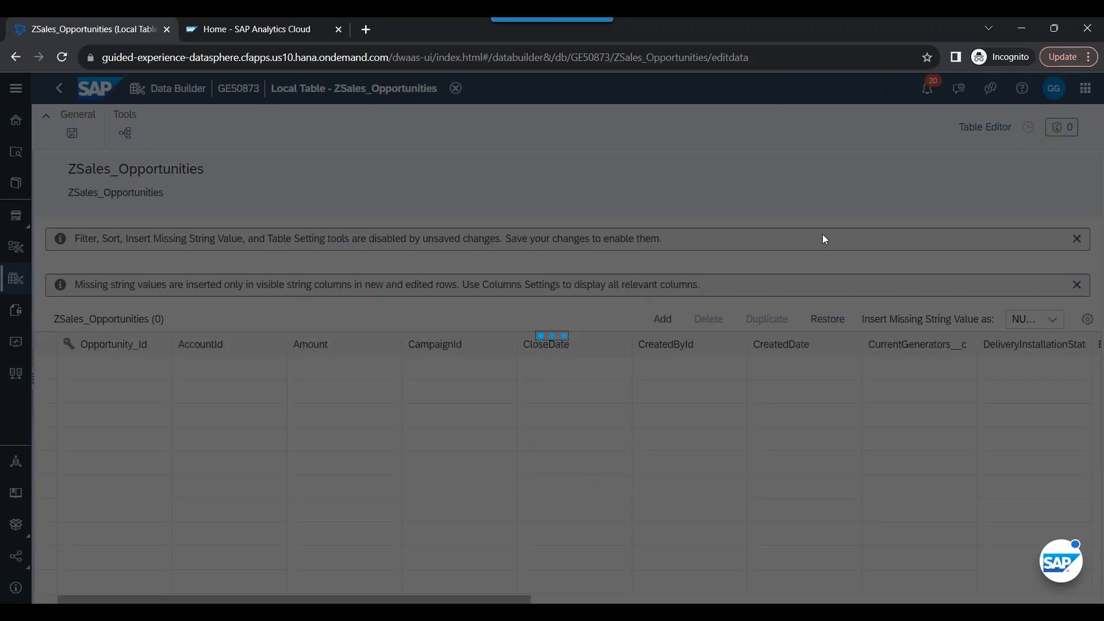
scroll(391, 395, down, 5)
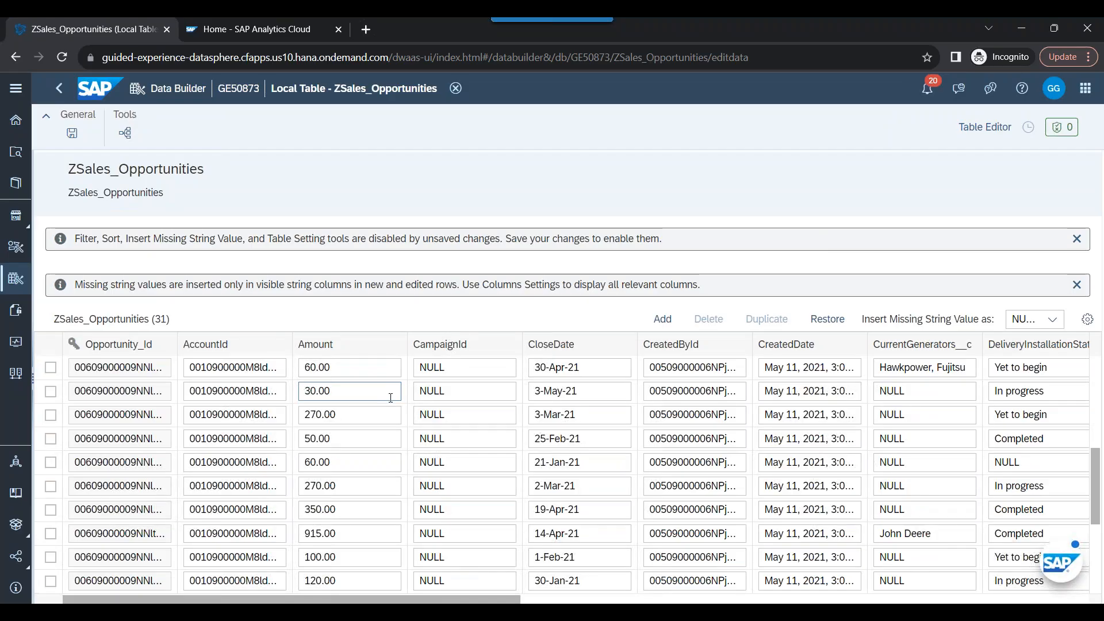
scroll(396, 393, up, 5)
scroll(395, 393, down, 5)
scroll(397, 392, up, 5)
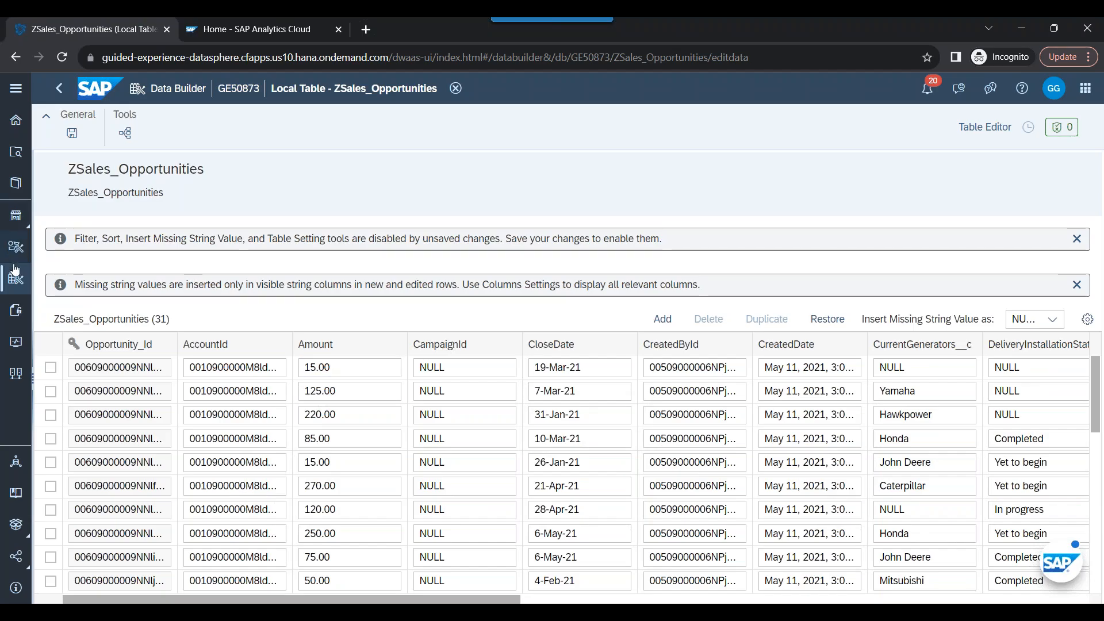
- Switch to the PowerPoint training deck and give blank slide 140 the title "CDS Views"
key(alt+Tab)
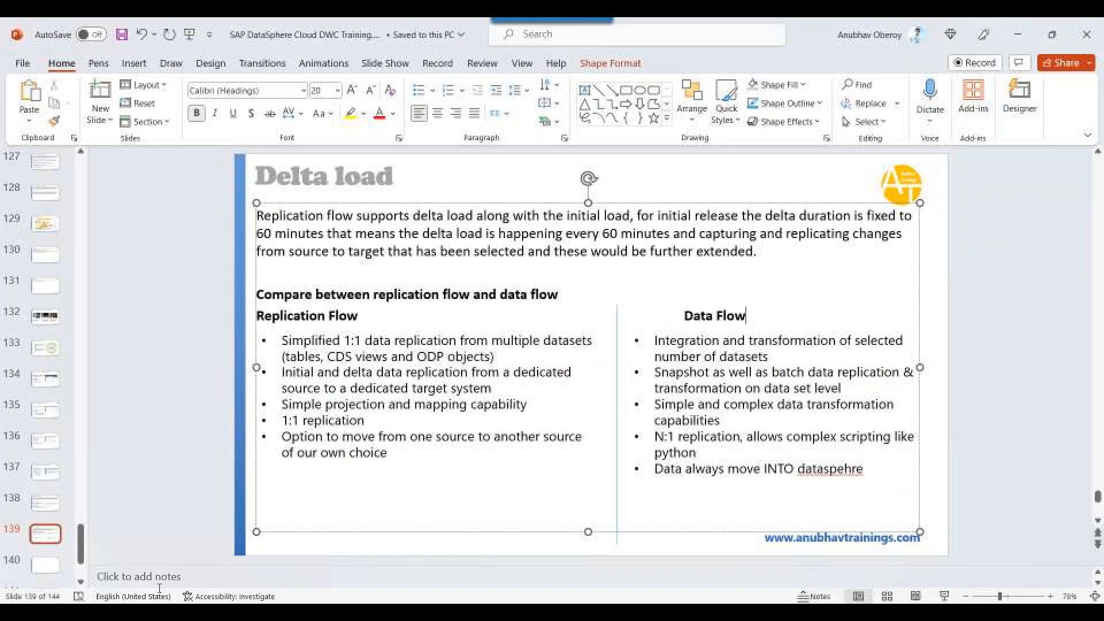
click(46, 566)
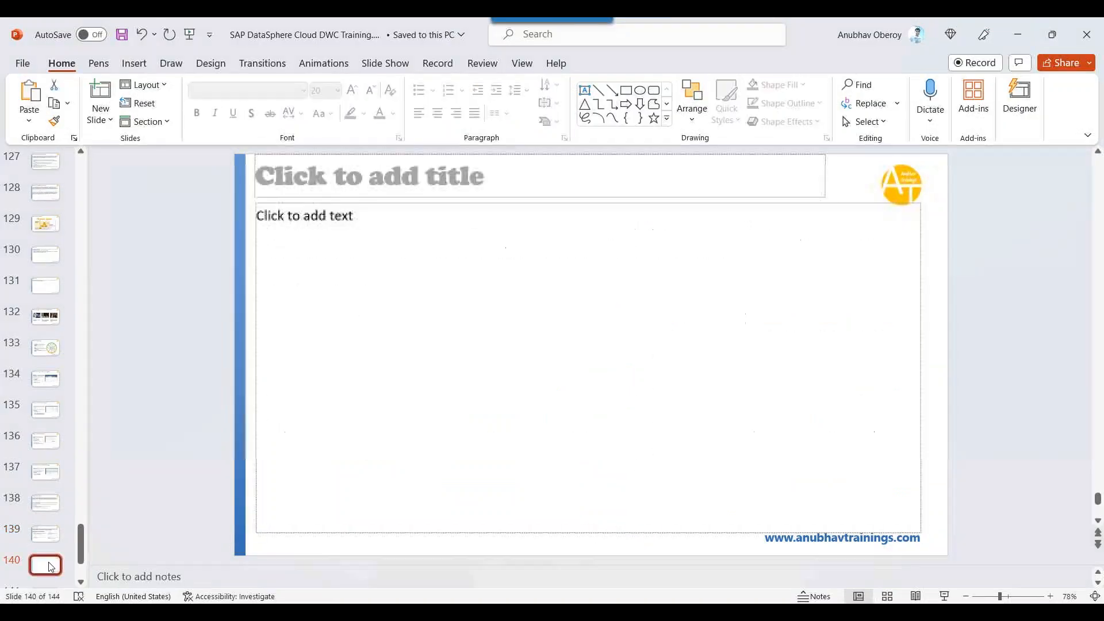
click(364, 166)
text(C)
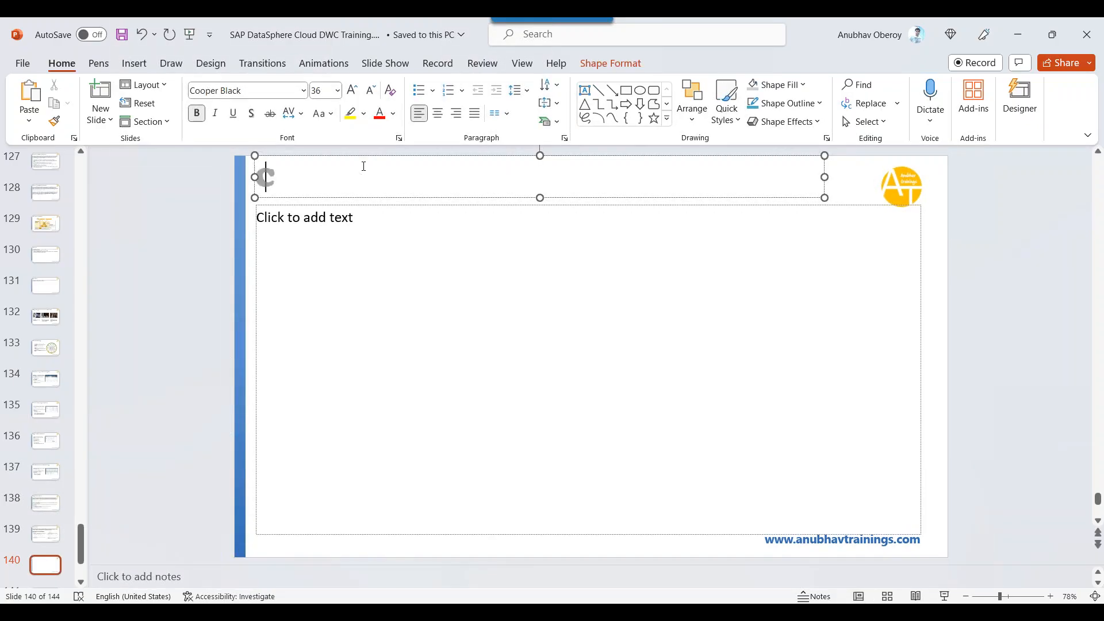
text(DS Views)
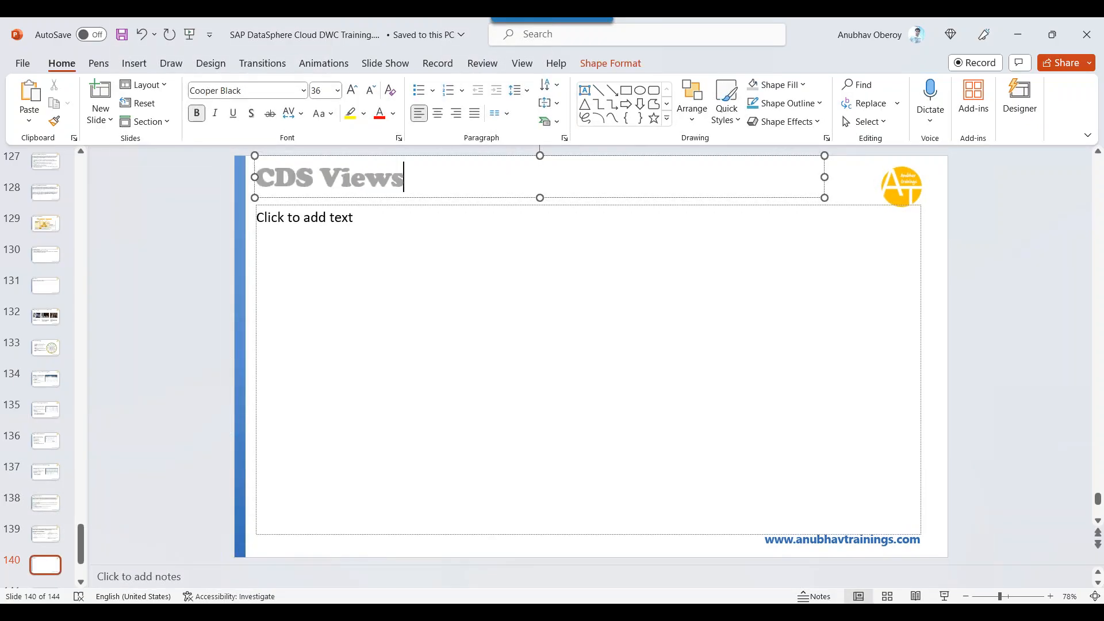
- Enter "CDS stands for Core Data and Services, They are the new semantic models in SAP S/4HANA." as the body text and slightly widen its box
click(377, 229)
text(CDS st)
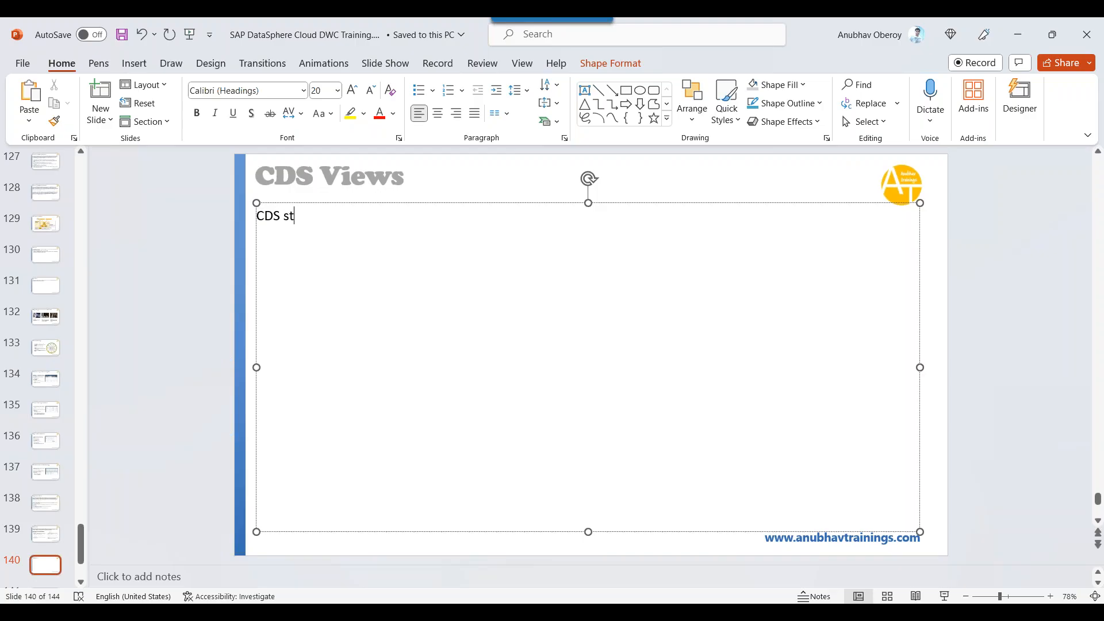
text(ands for Core Data a)
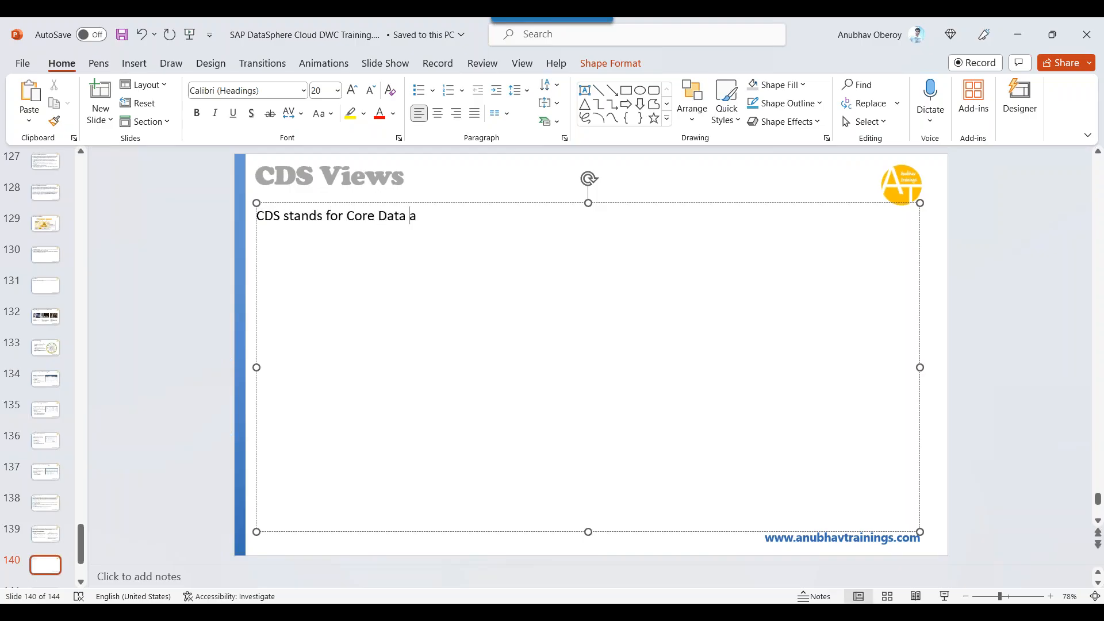
text(nd Services, They are t)
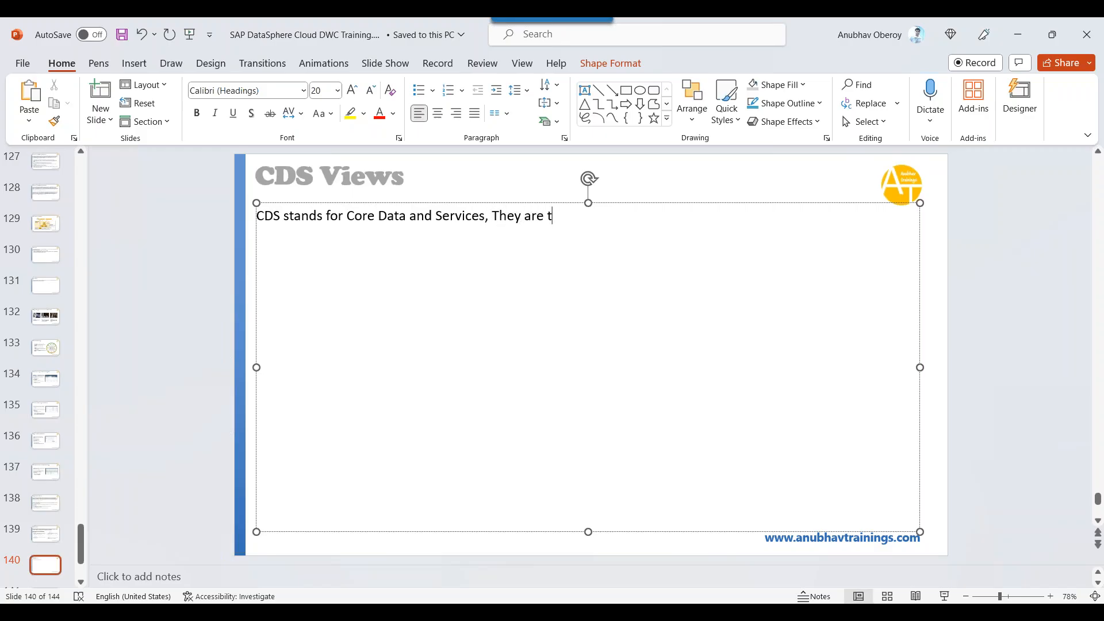
text(he new semantic models in)
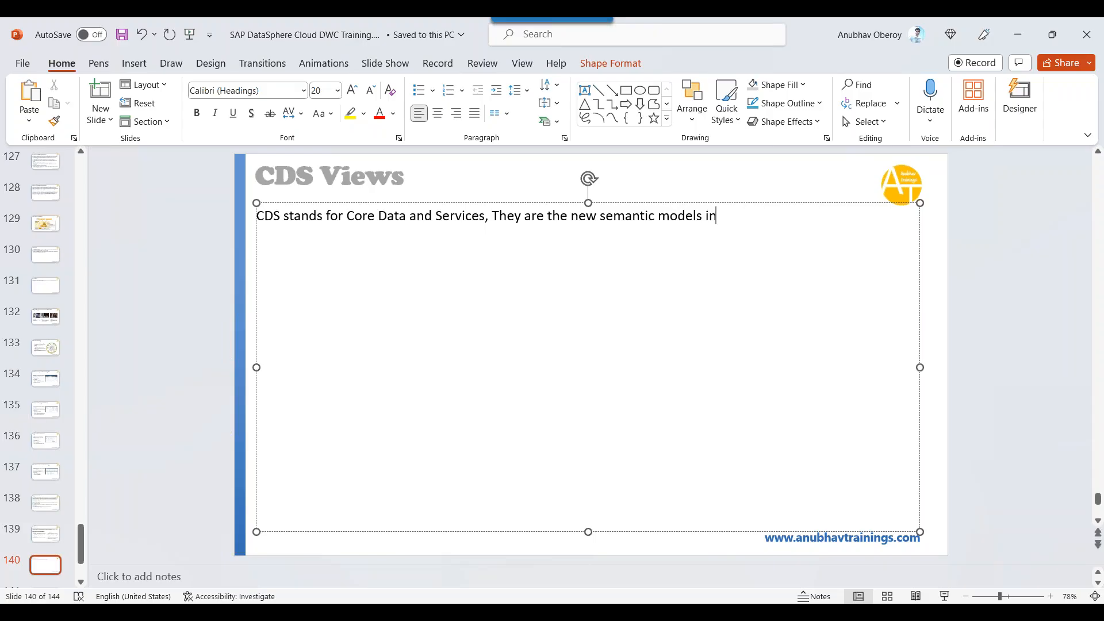
text( SAP S/4HA)
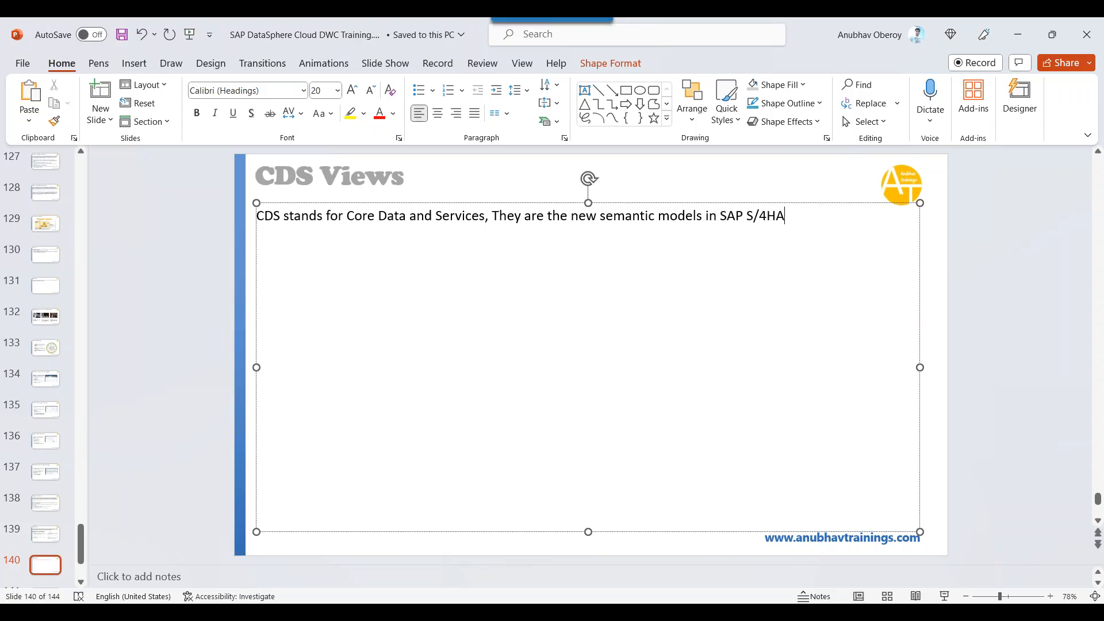
text(NA.)
drag(921, 367, 937, 367)
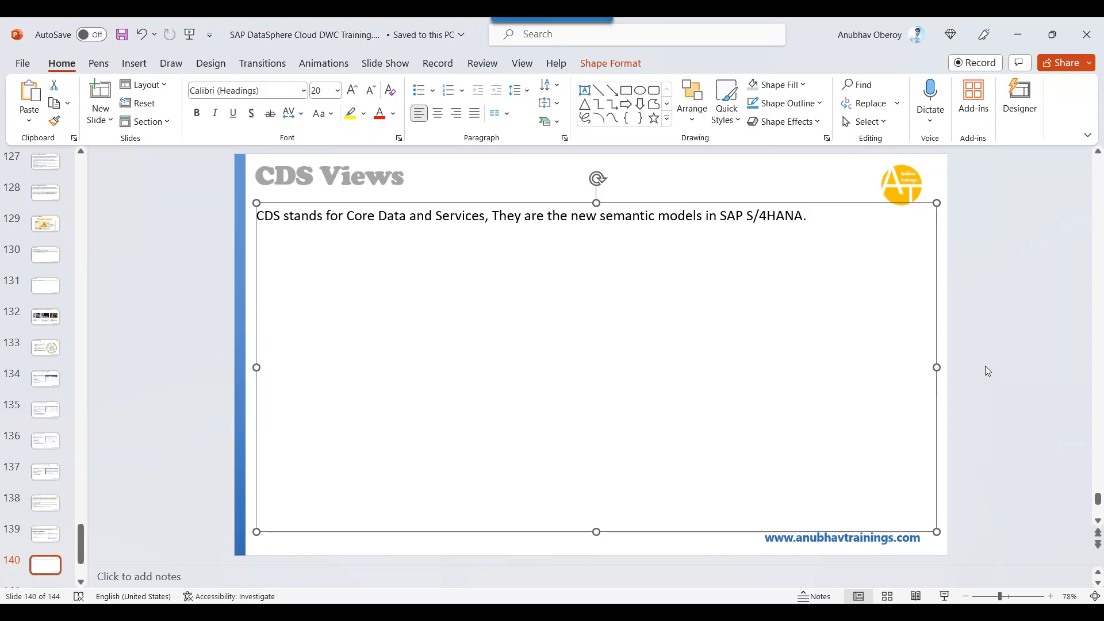
- Append "SAP deliver thousands of CDS views which you can reuse for data extraction, replication, or building views and analytics." to the body text
key(Escape)
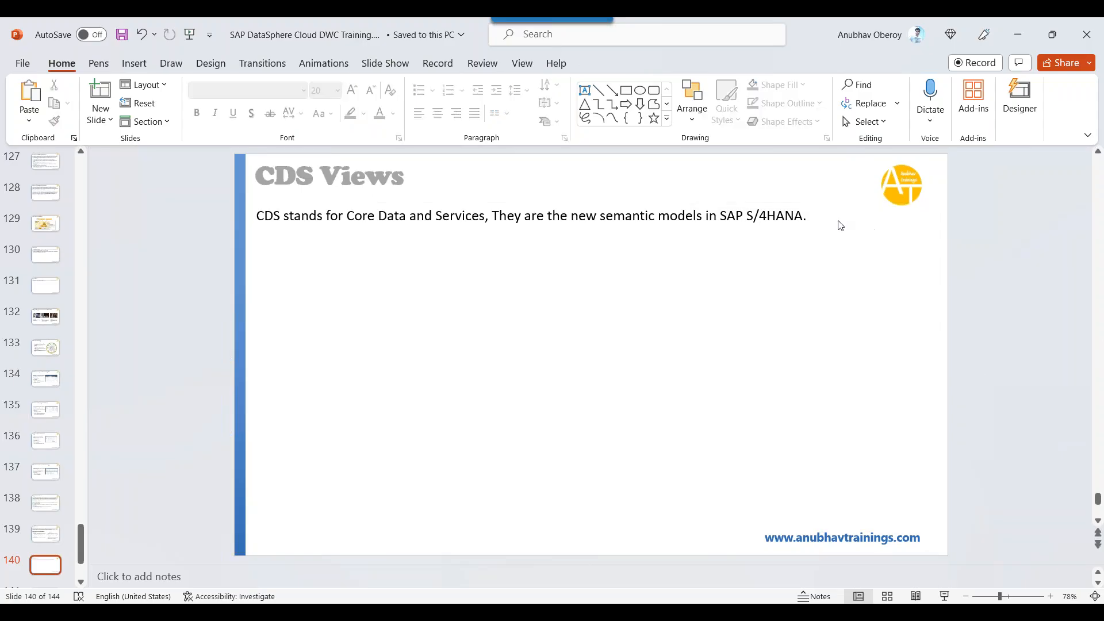
click(810, 219)
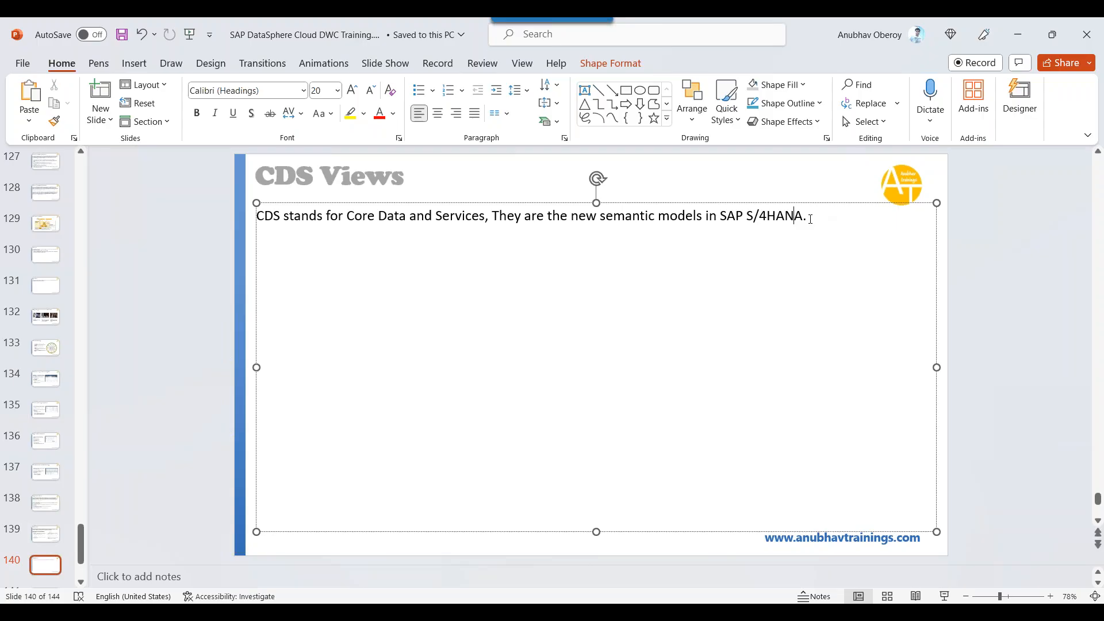
text(SAP deliver thousan)
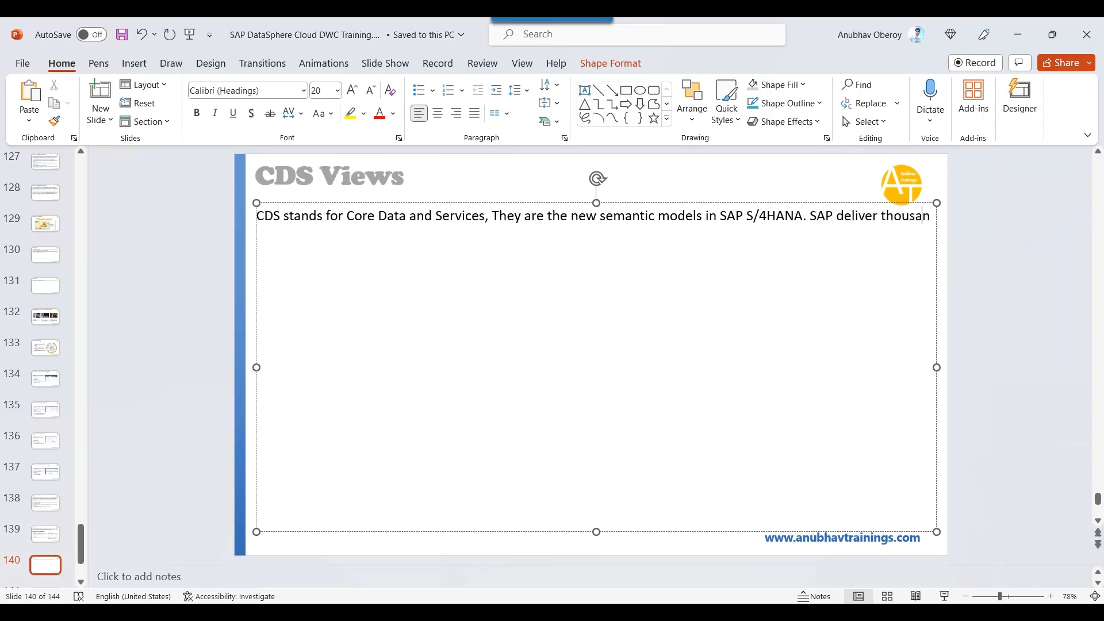
text(ds fo)
key(BackSpace)
key(BackSpace)
text(ofr)
key(BackSpace)
text(CDS v)
text(iew)
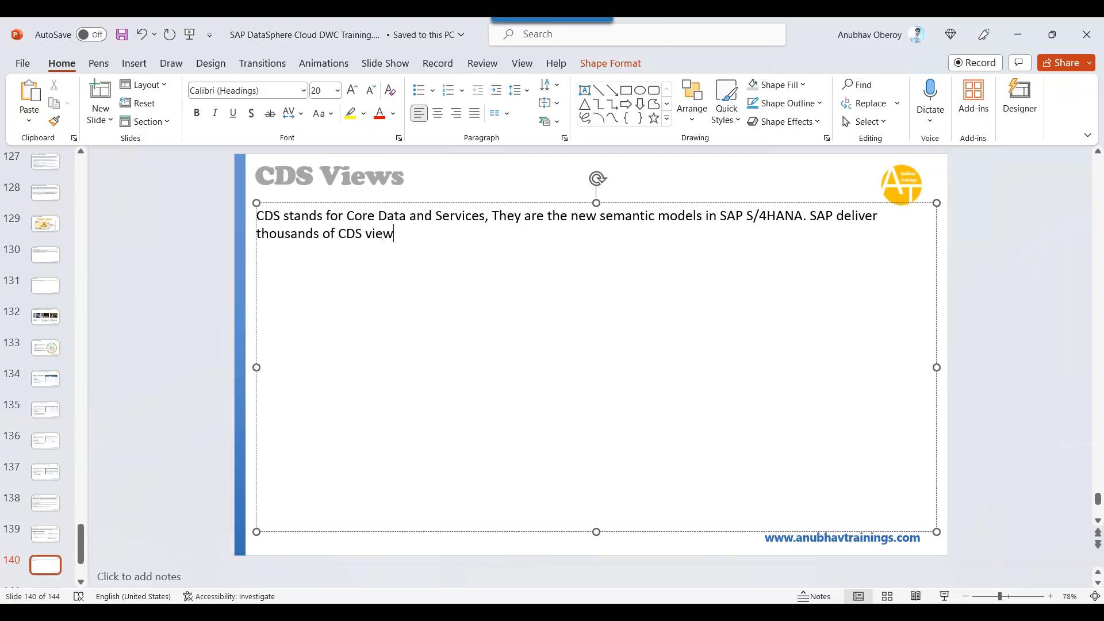
text(s which you can resuse )
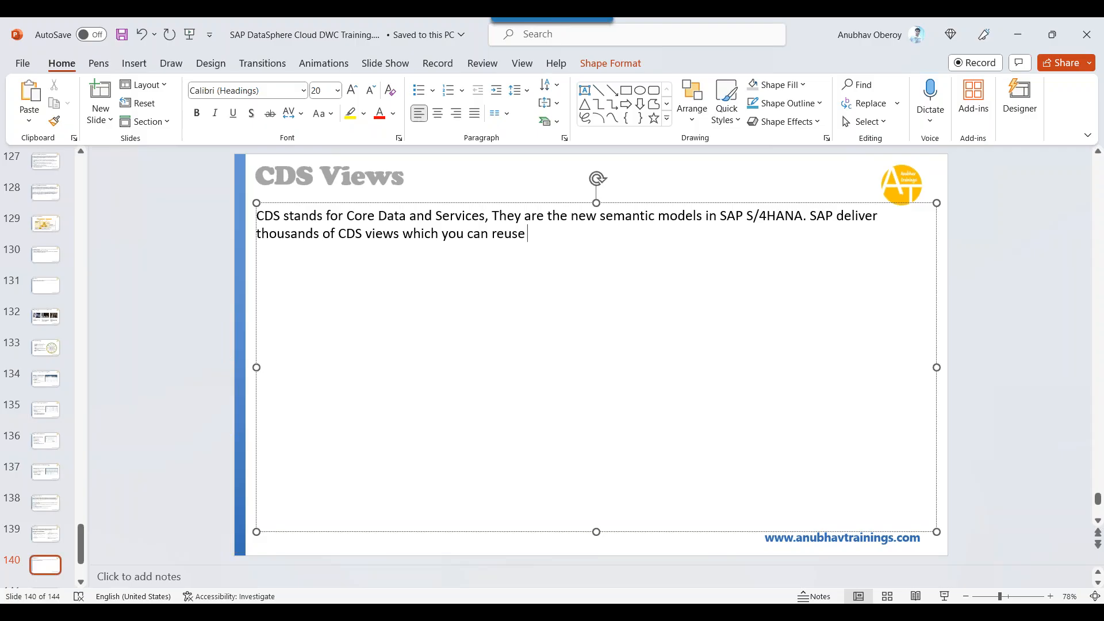
text(for data extraction, rep)
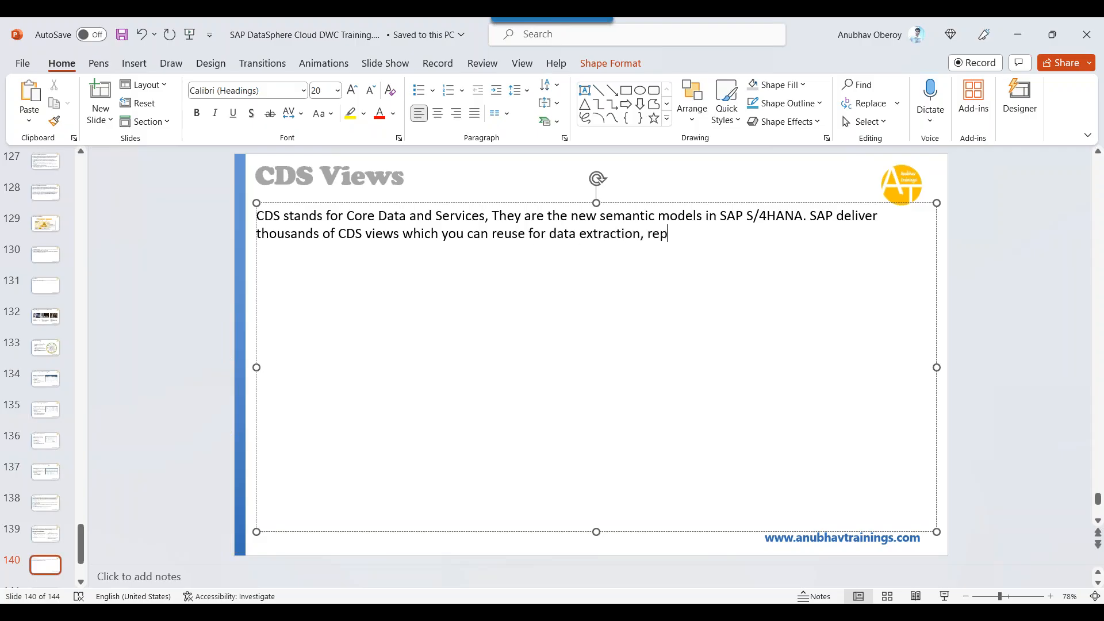
text(lication, or building views and analytics.)
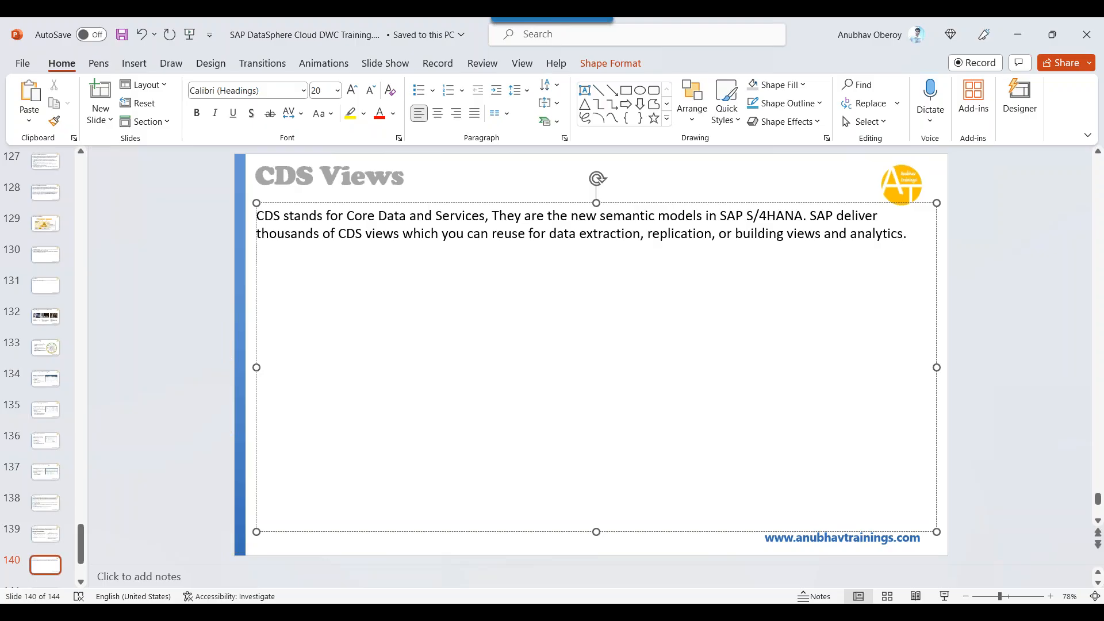
- Add the line "SAP usages VDM (Virtual Data Model) concept to build their CDS views, VDM Classifies SAP CDS views as below:"
text(SAP o)
key(BackSpace)
text(usaghe)
key(BackSpace)
key(BackSpace)
text(es VDM)
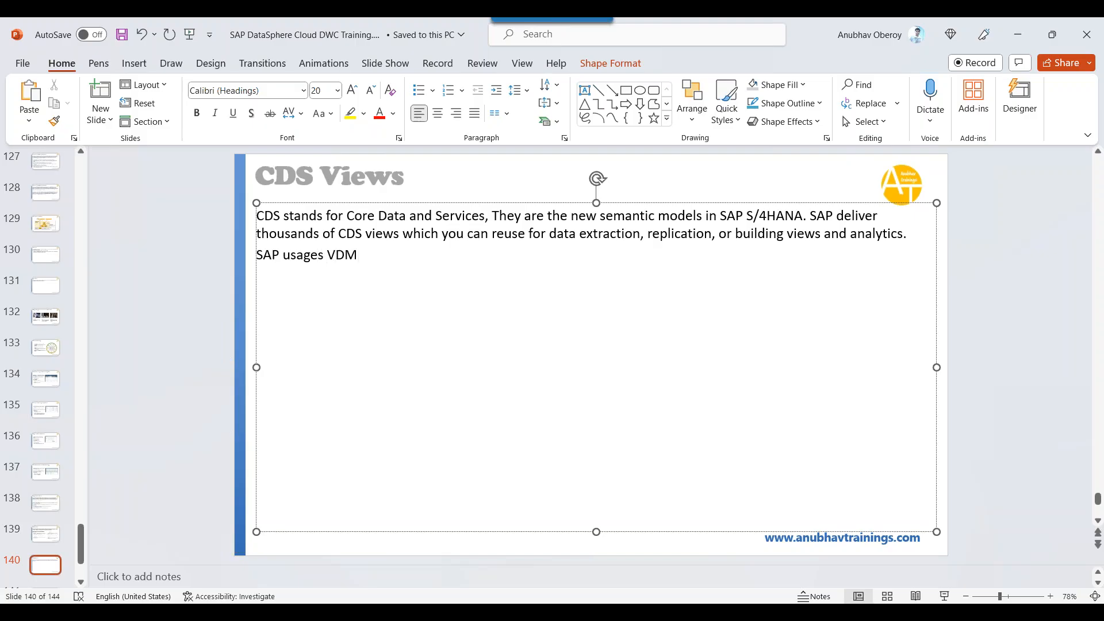
text( (Virtual Data Model) concept to build their CDSD)
key(BackSpace)
text(views, VDM Classifies SAP CDS views as below:)
- Add a numbered list with "Private views", "Interface Views" and "Consumption views" below the VDM line
key(Return)
text(1. P)
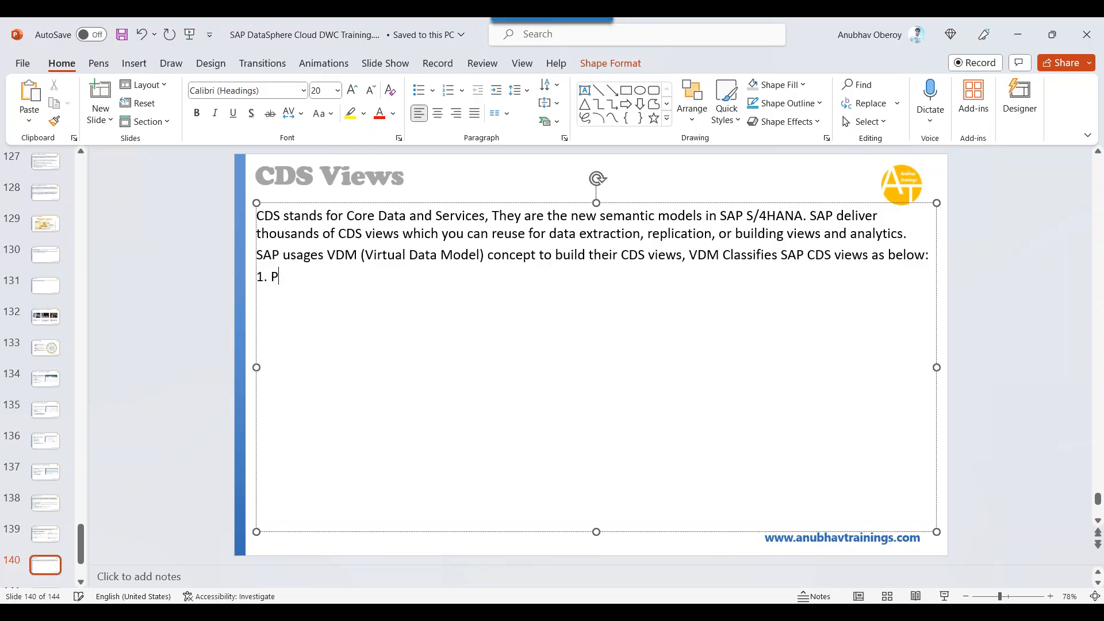
text(rivate views)
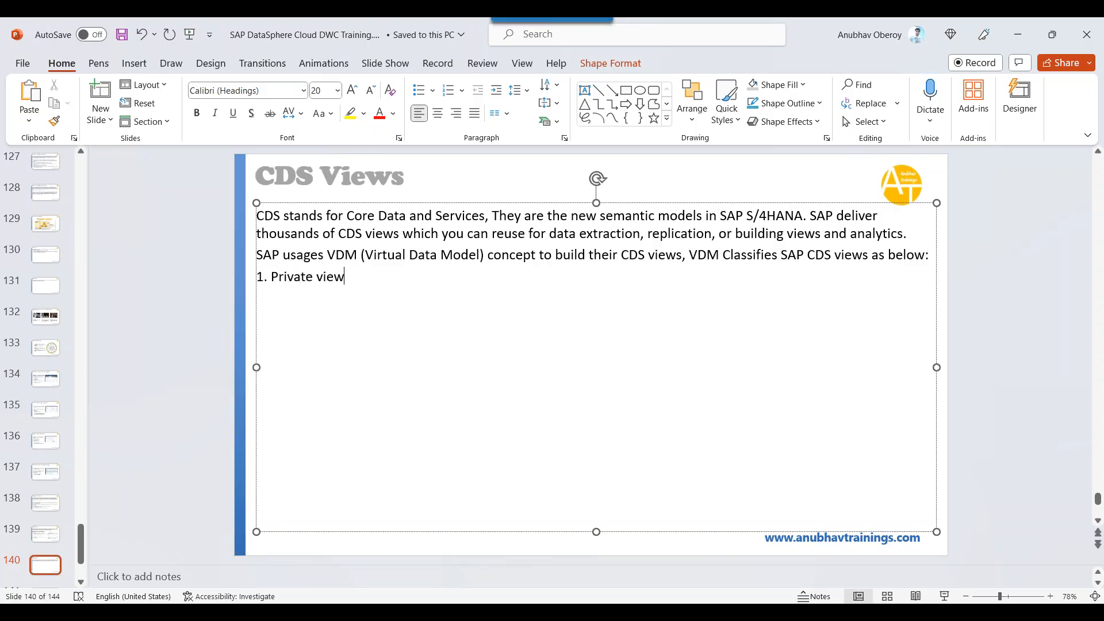
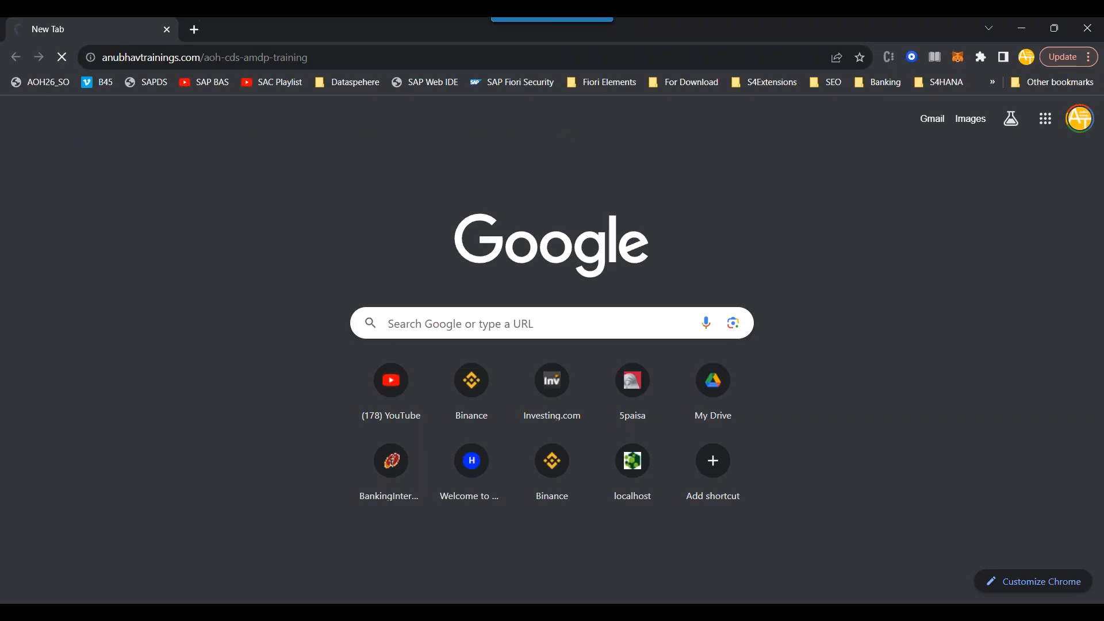
text(https://www.anubhavtrainings.com/aoh-cds-amdp-training)
key(ctrl+s)
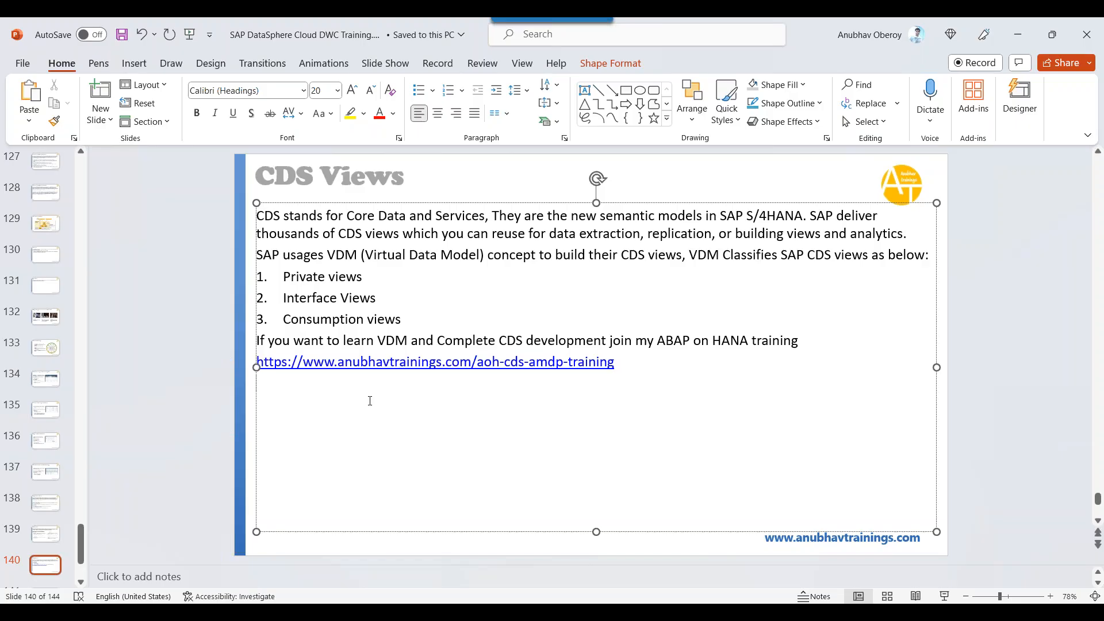
click(309, 552)
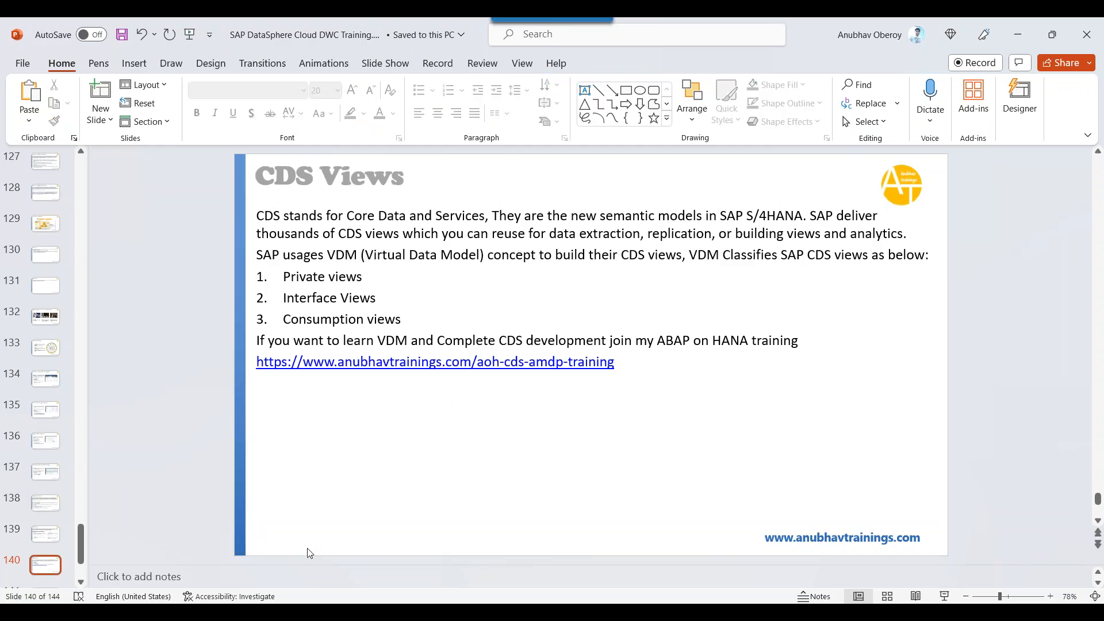
- Switch to the course page in Chrome and dismiss its sign-up popup and chat window
key(alt+Tab)
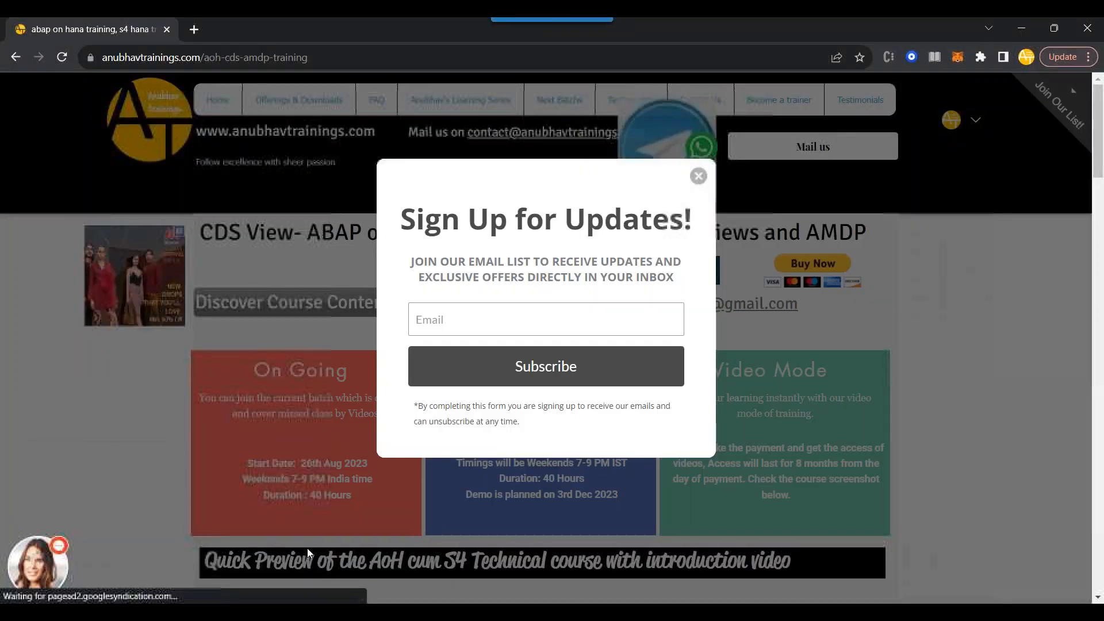
click(699, 176)
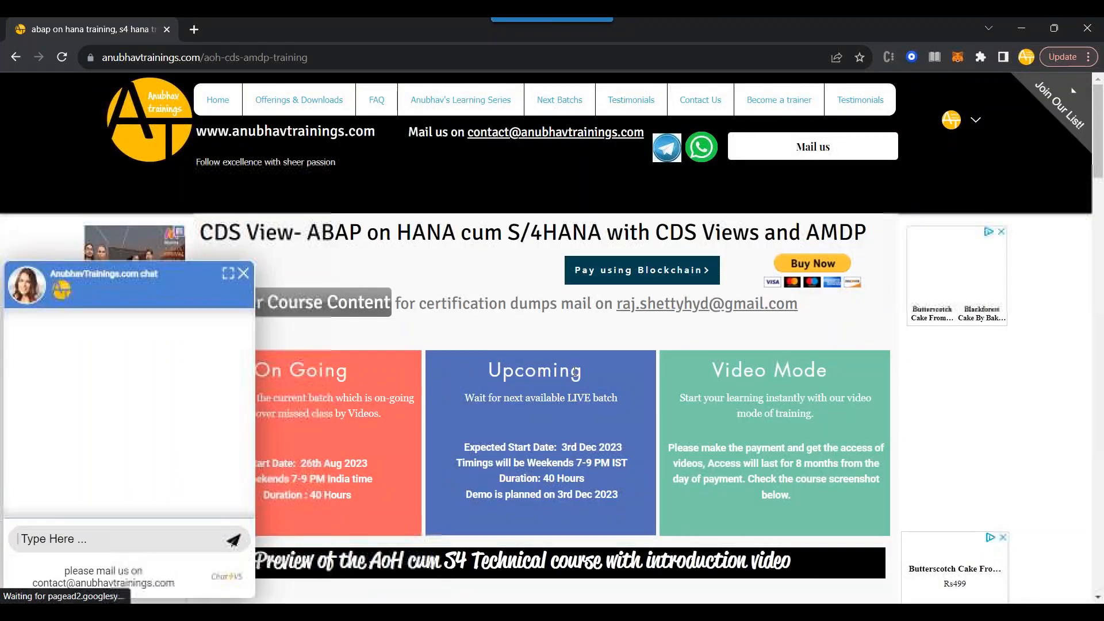
scroll(403, 345, down, 2)
click(247, 278)
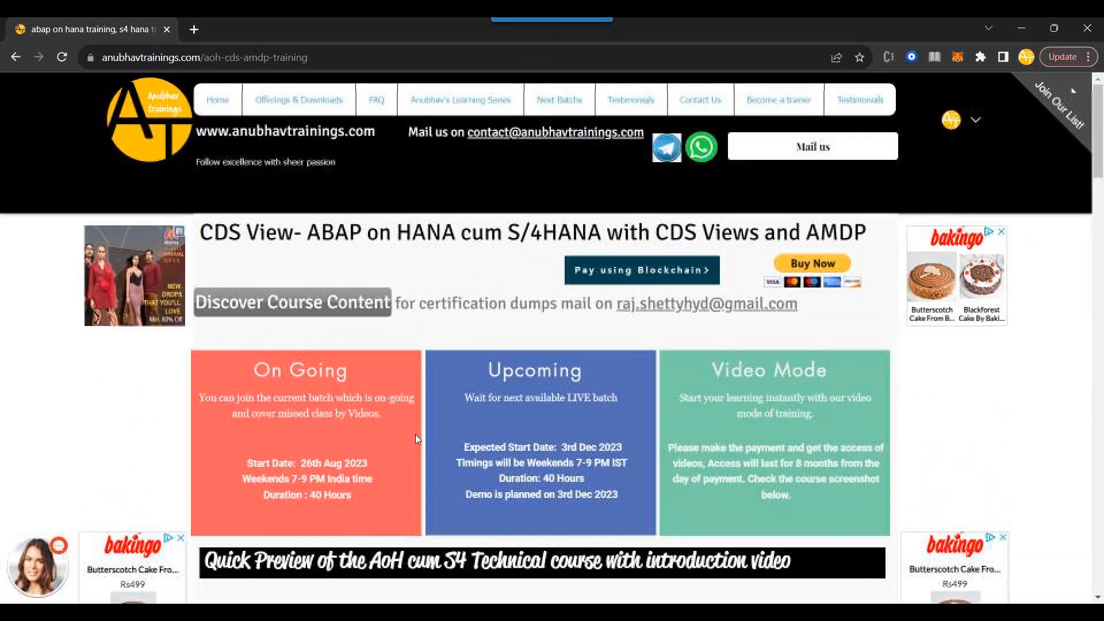
- Review the course page's description, objectives, goals and batch schedule, and close the page
scroll(759, 575, down, 5)
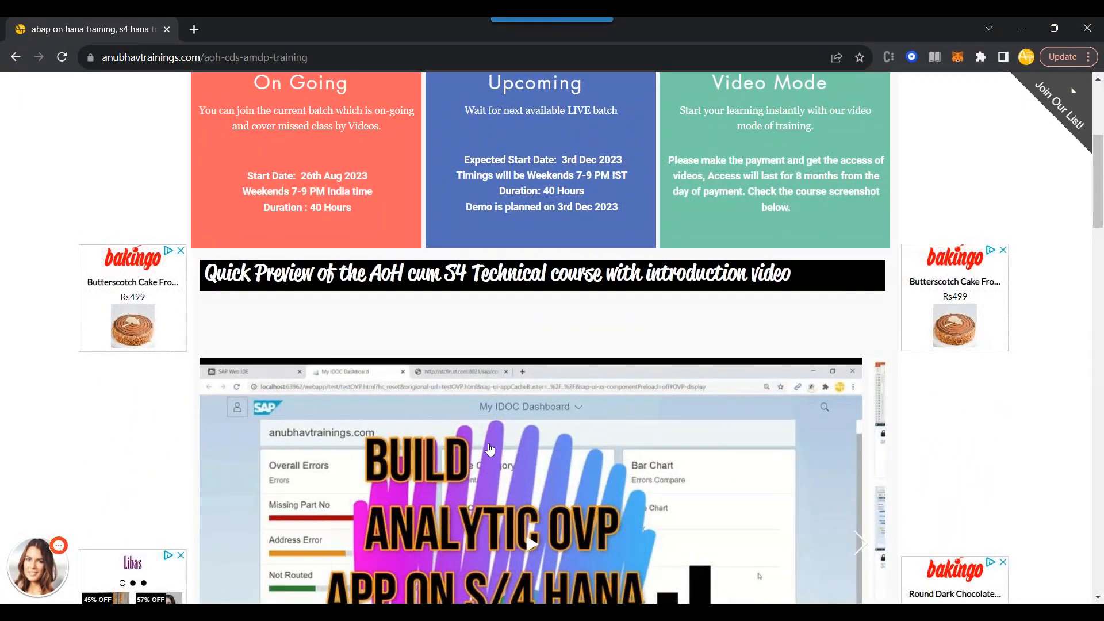
scroll(489, 449, down, 3)
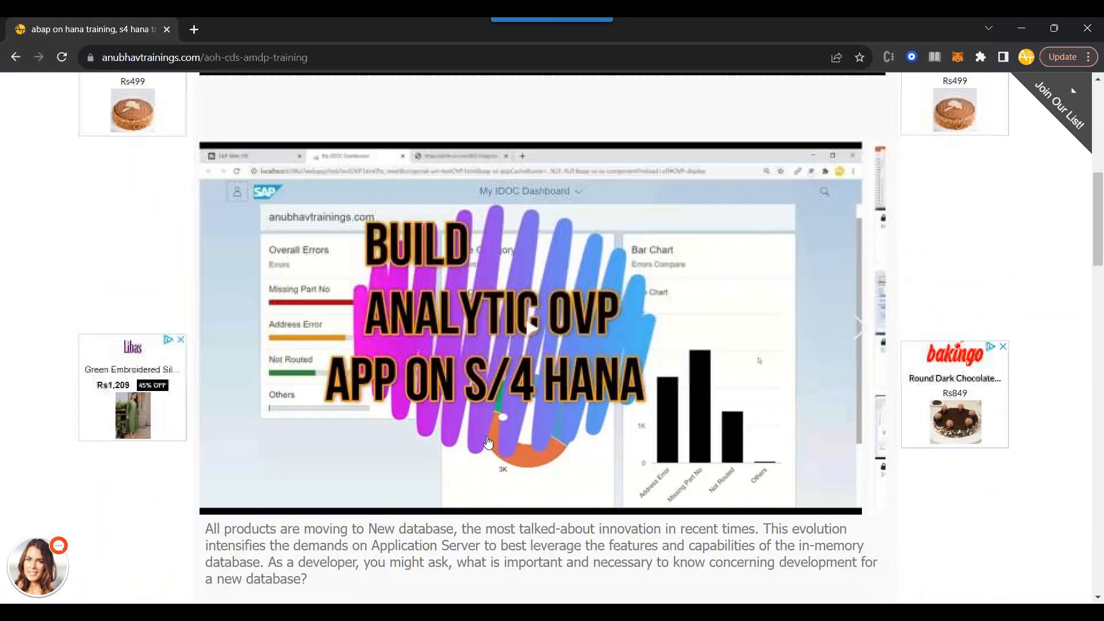
scroll(488, 443, down, 6)
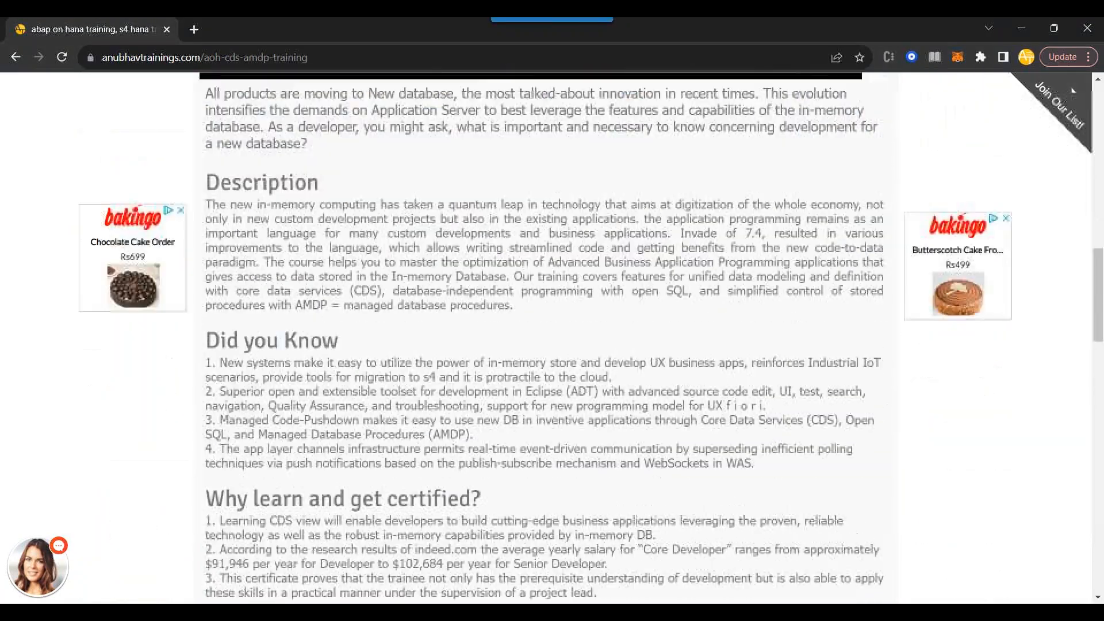
scroll(492, 454, down, 15)
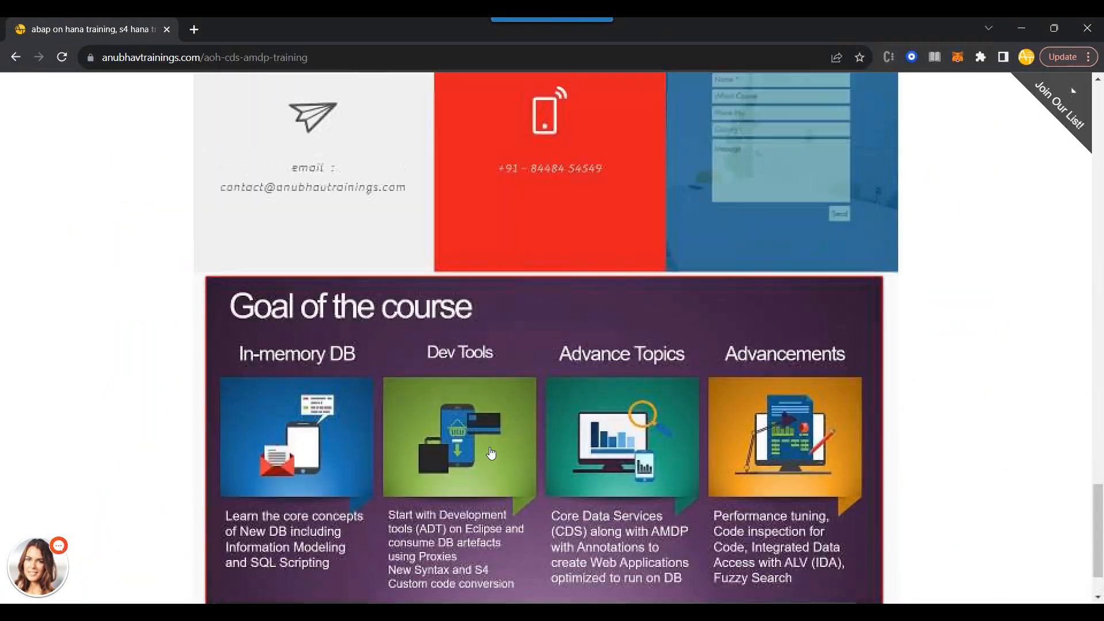
scroll(491, 454, up, 5)
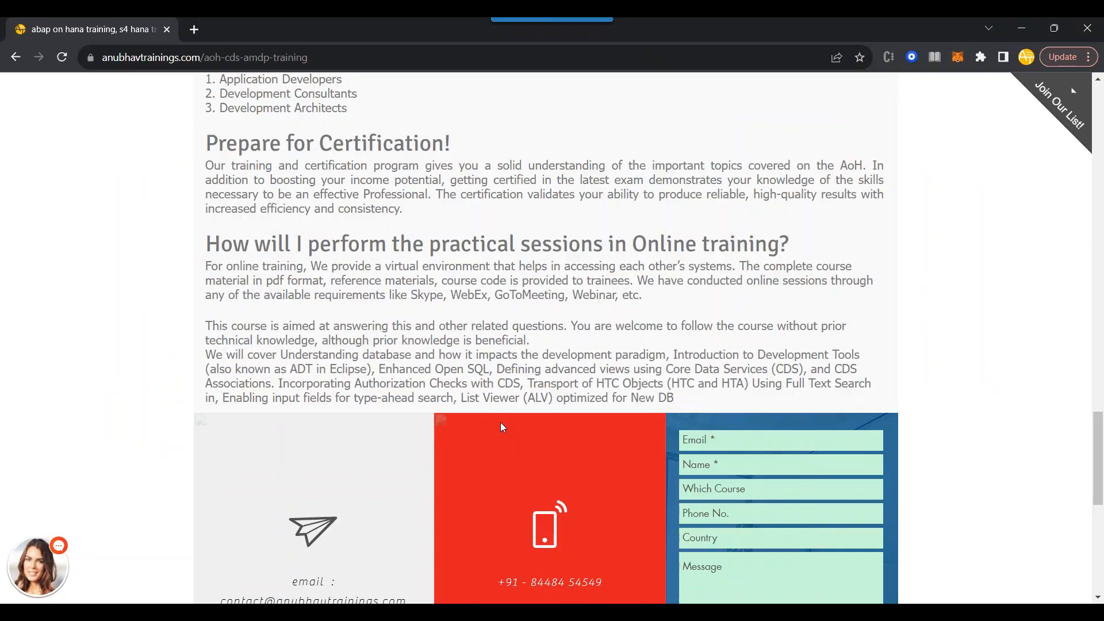
scroll(502, 427, up, 6)
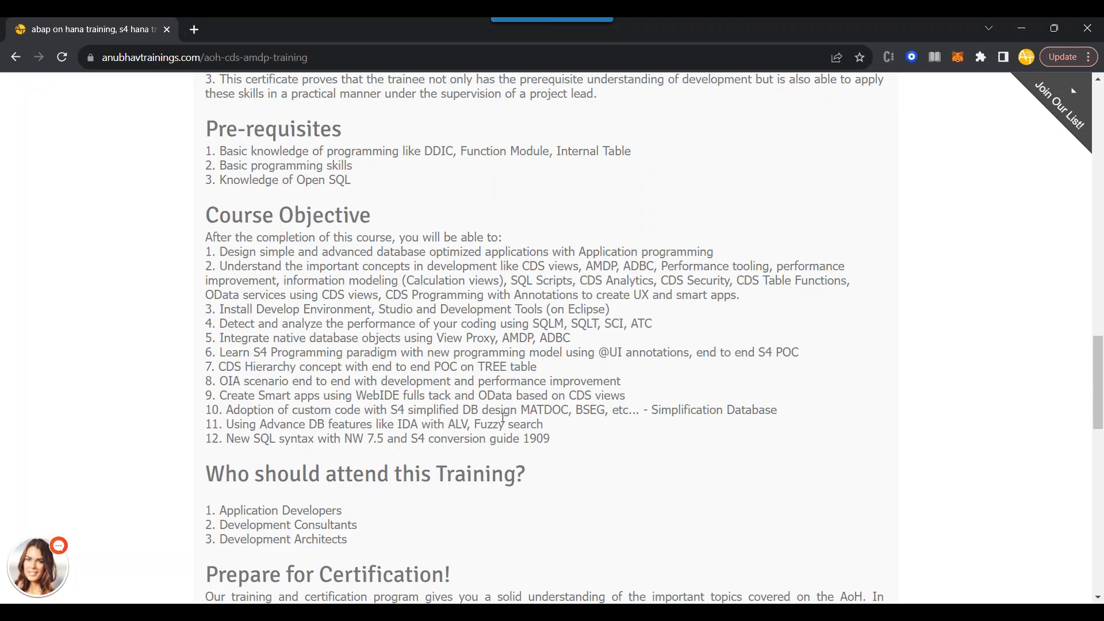
drag(237, 239, 778, 410)
click(777, 410)
scroll(482, 359, up, 10)
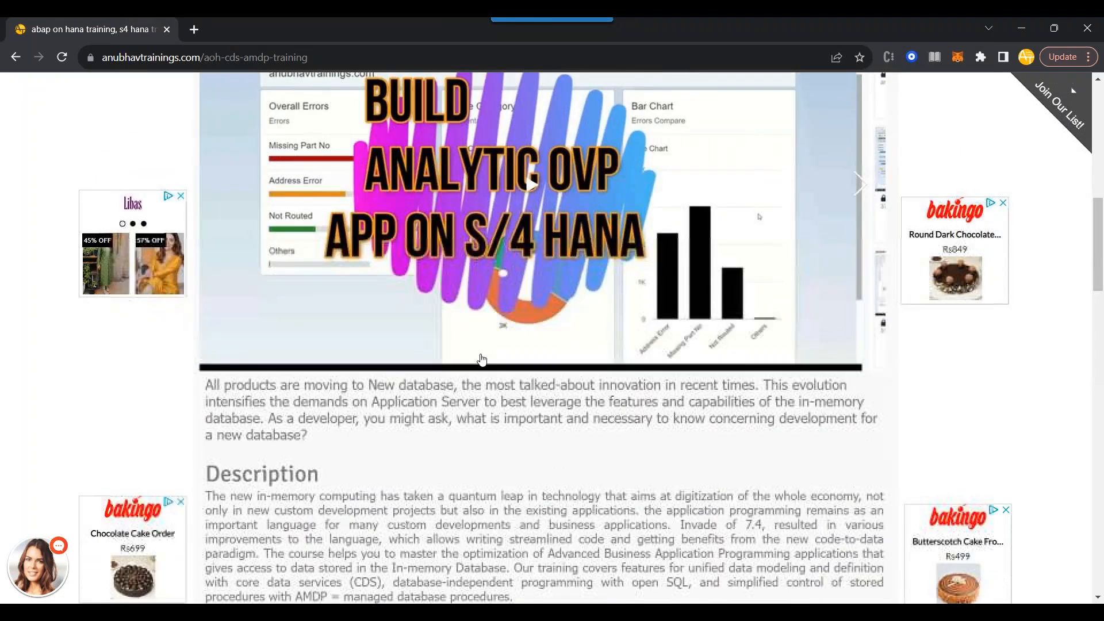
scroll(482, 360, up, 10)
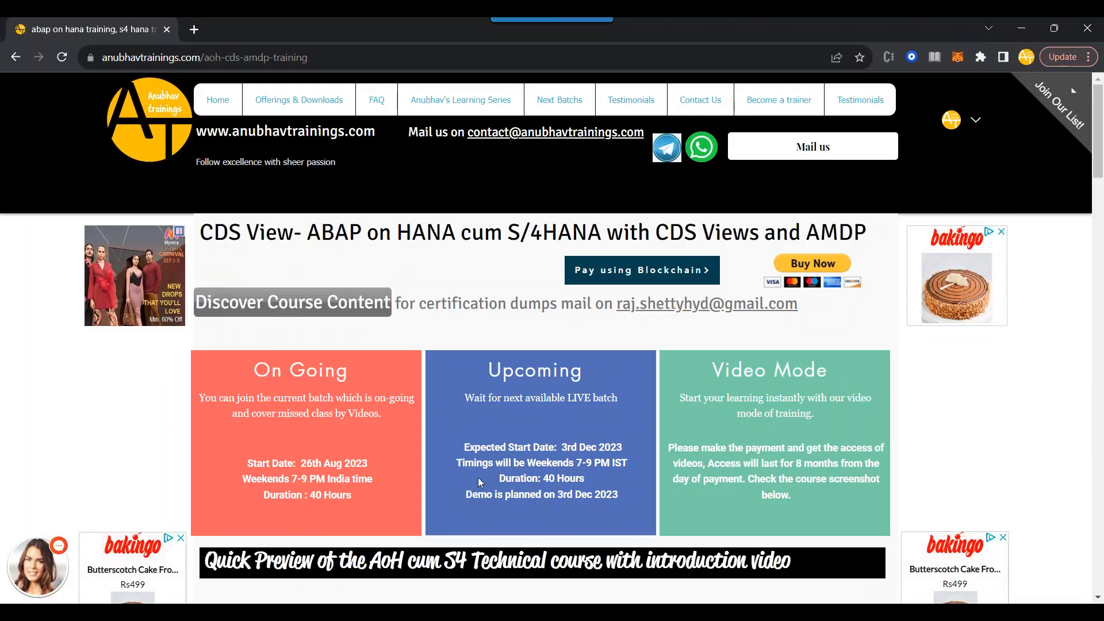
scroll(479, 482, down, 3)
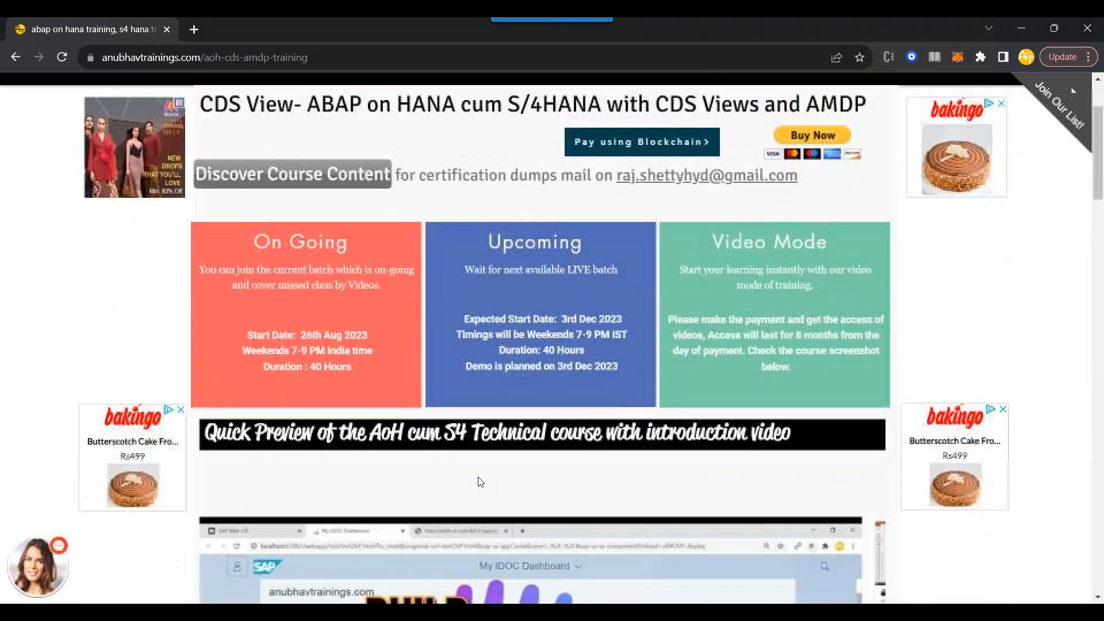
click(168, 29)
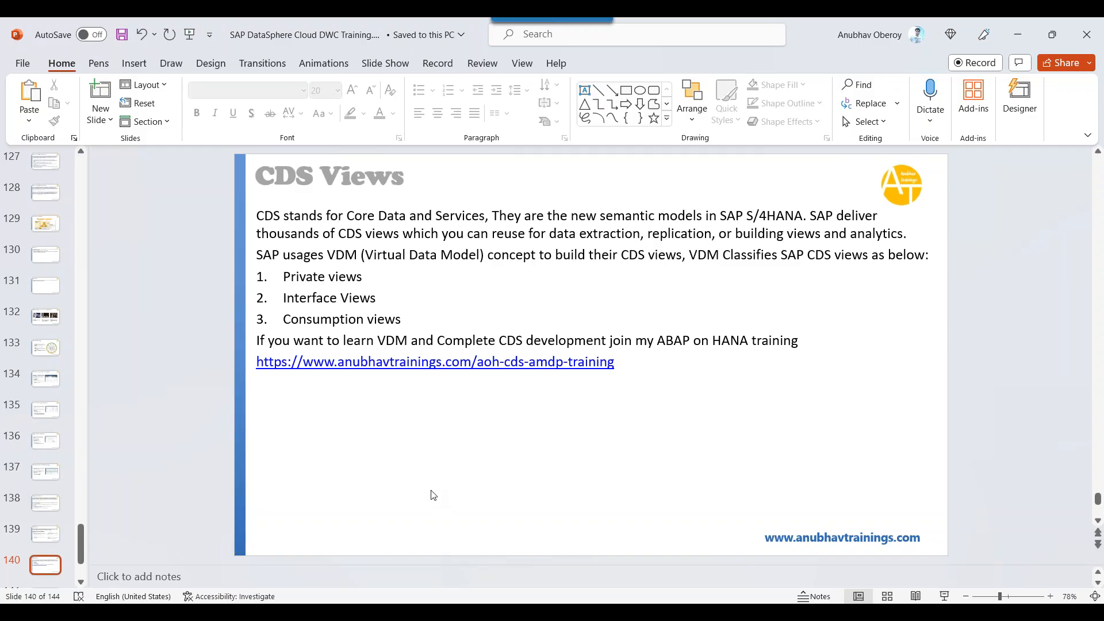
- Add the line "We use ADT tool to view all the CDS views in S/4HANA system." below the training link, leaving a blank line between them
click(613, 382)
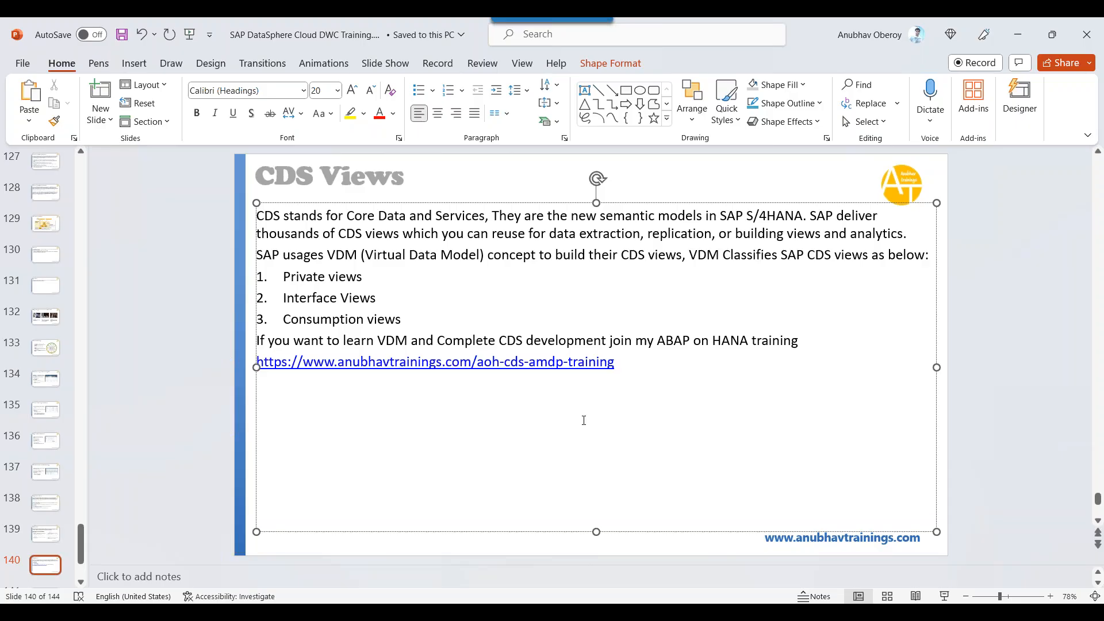
text(We use ADT tool to view all the CDS gvie)
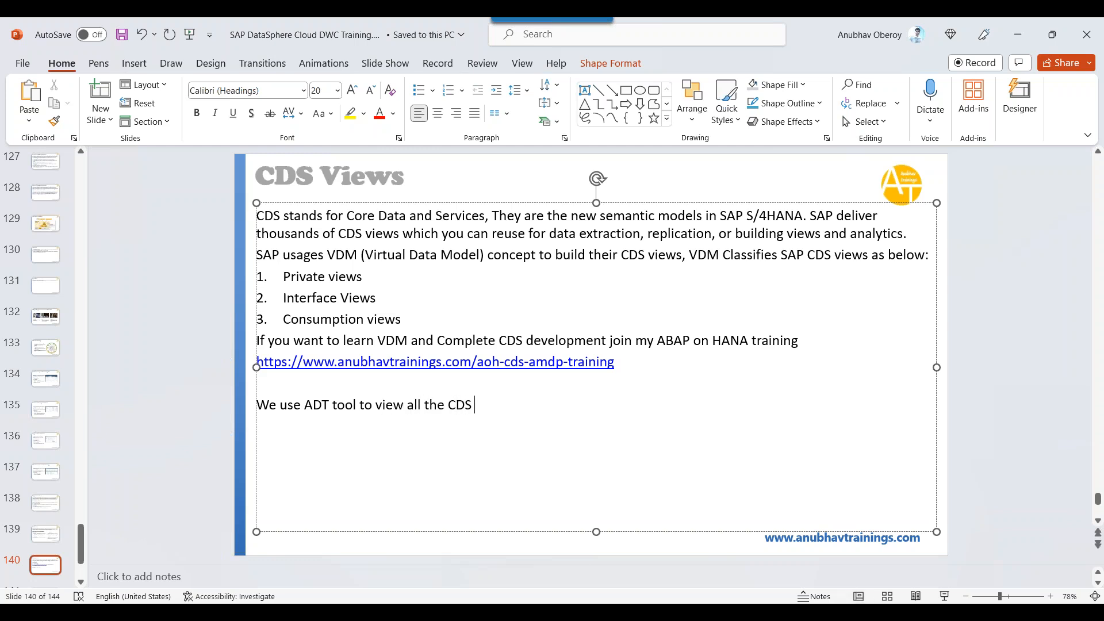
key(BackSpace)
key(BackSpace)
key(BackSpace)
key(BackSpace)
text(view)
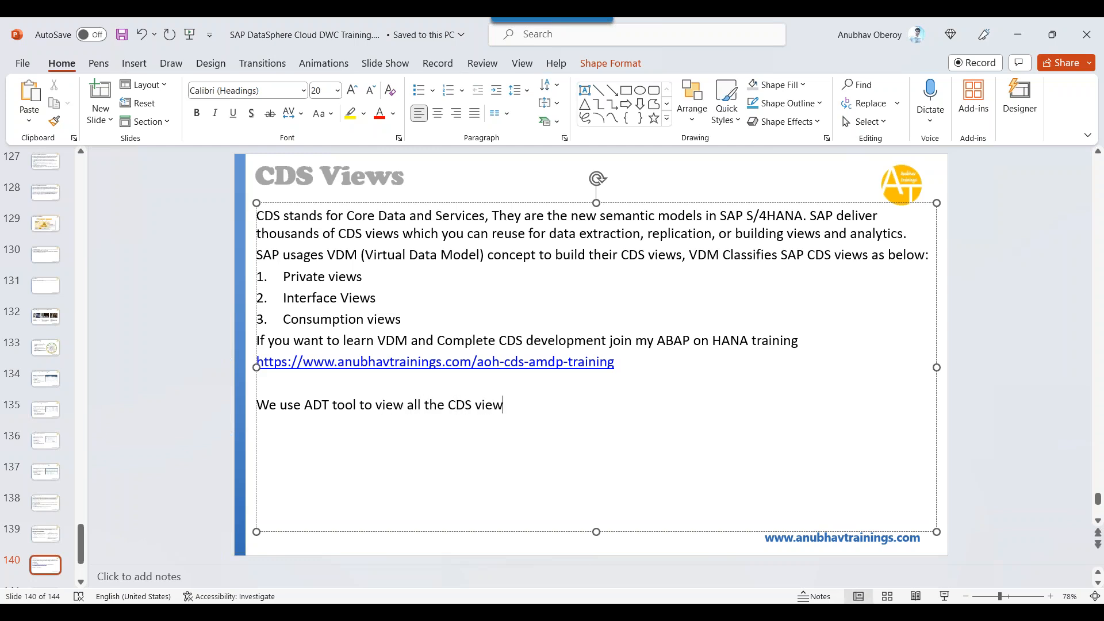
text(s in S/4HANA system.)
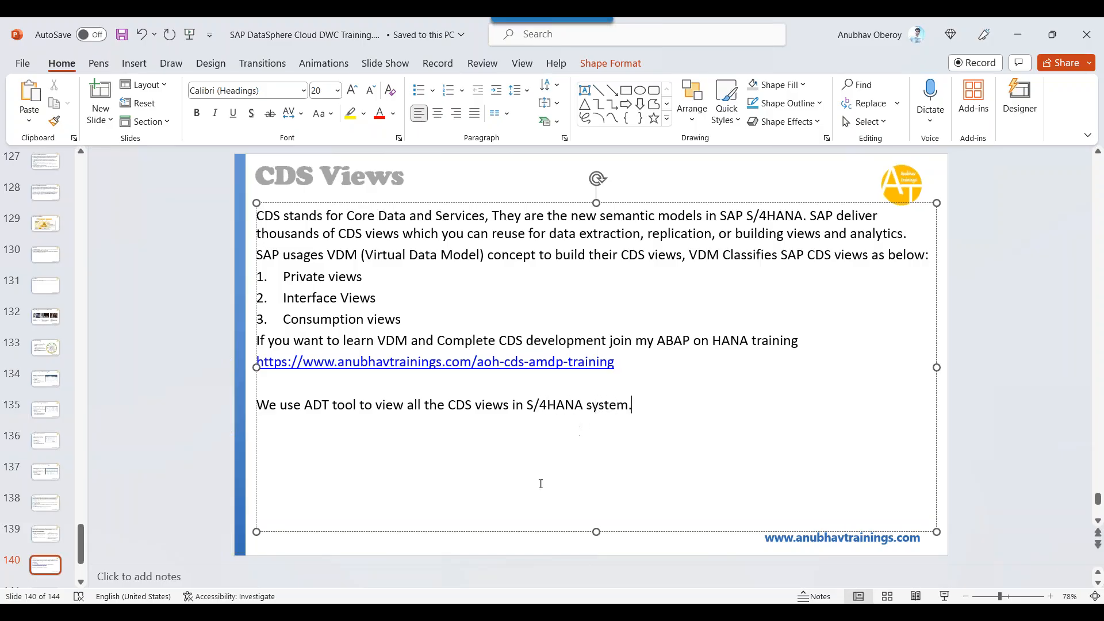
click(534, 555)
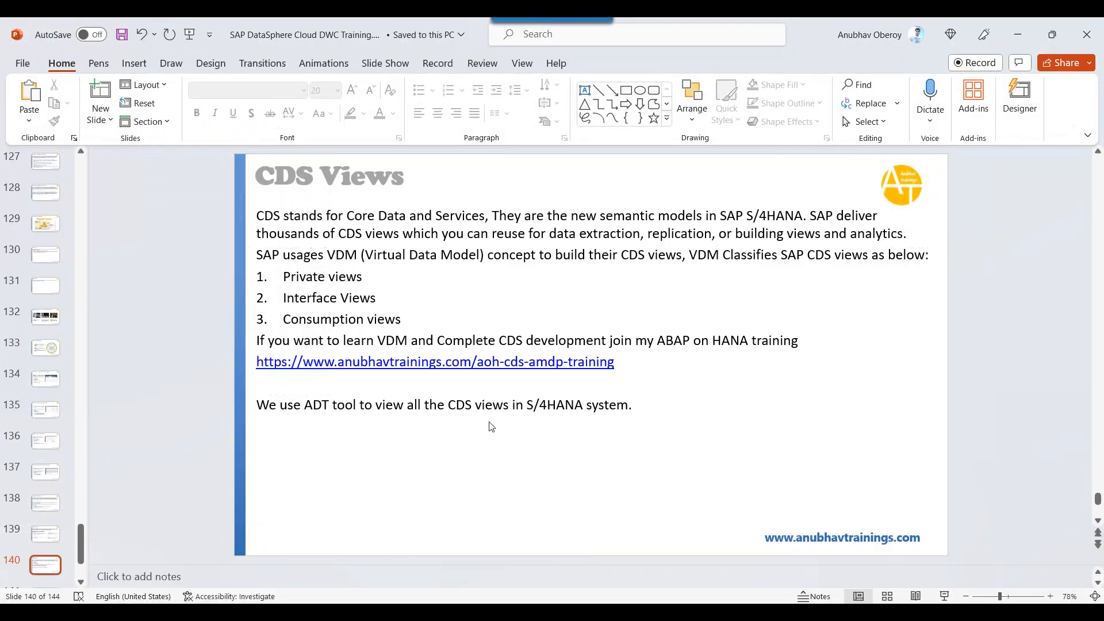
- Switch to Eclipse and collapse the VDM_SD_ANALYTICS, VDM_SD_BIL and VDM_SD_SLS packages in the project tree, selecting their parent package VDM_SD
key(alt+Tab)
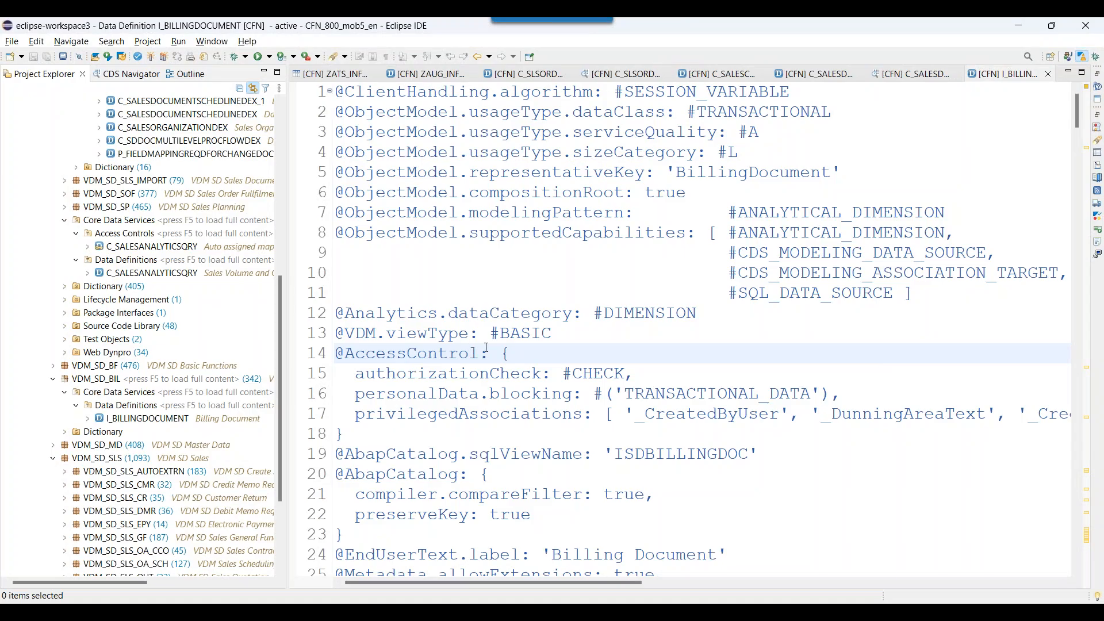
scroll(64, 267, up, 9)
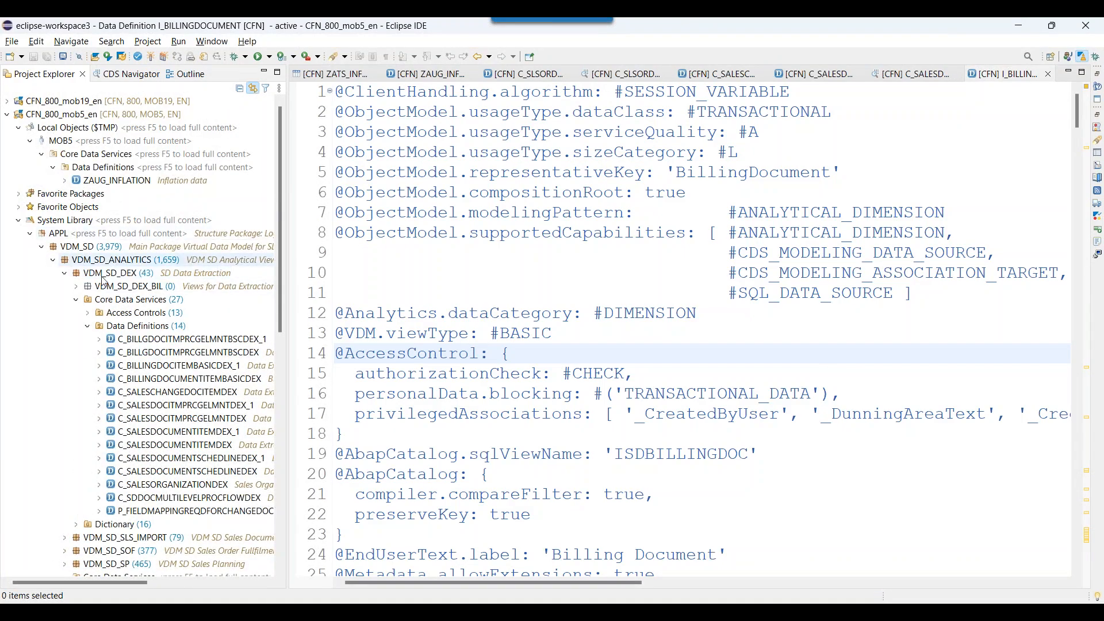
click(54, 261)
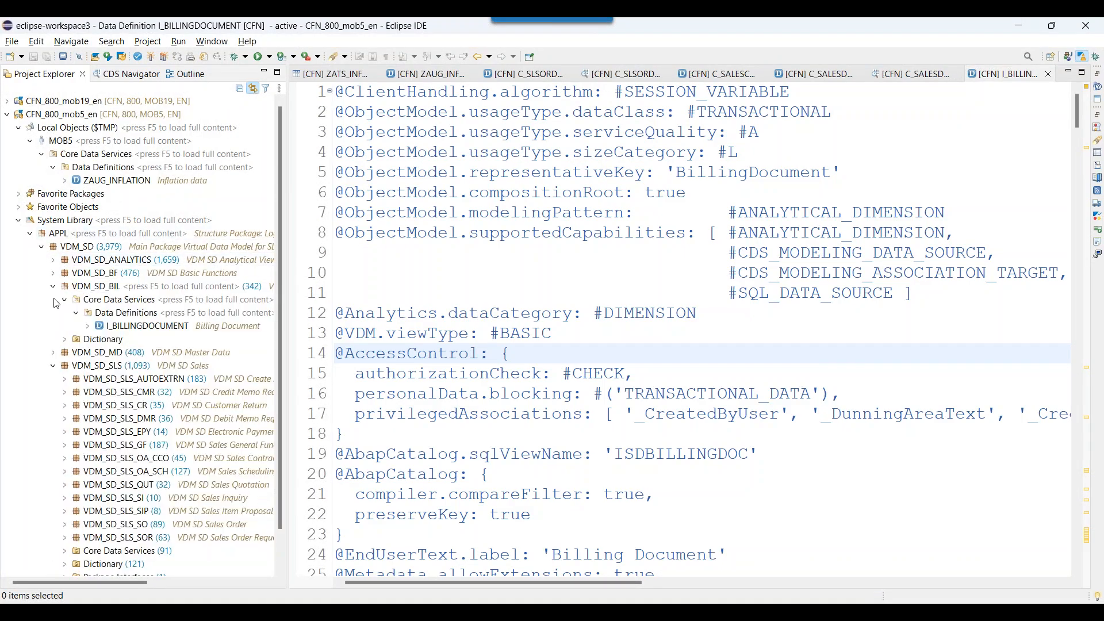
click(54, 303)
click(53, 313)
click(84, 249)
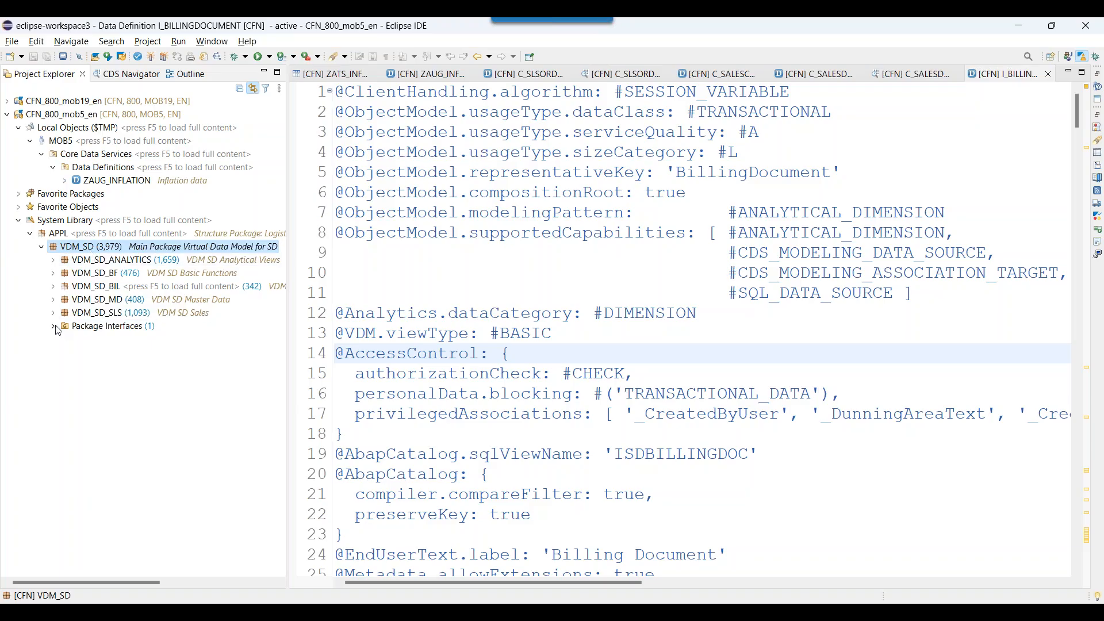
- Look inside the VDM_SD_MD and VDM_SD_BIL packages, collapse them again, and expand VDM_SD_ANALYTICS in the project tree
click(53, 300)
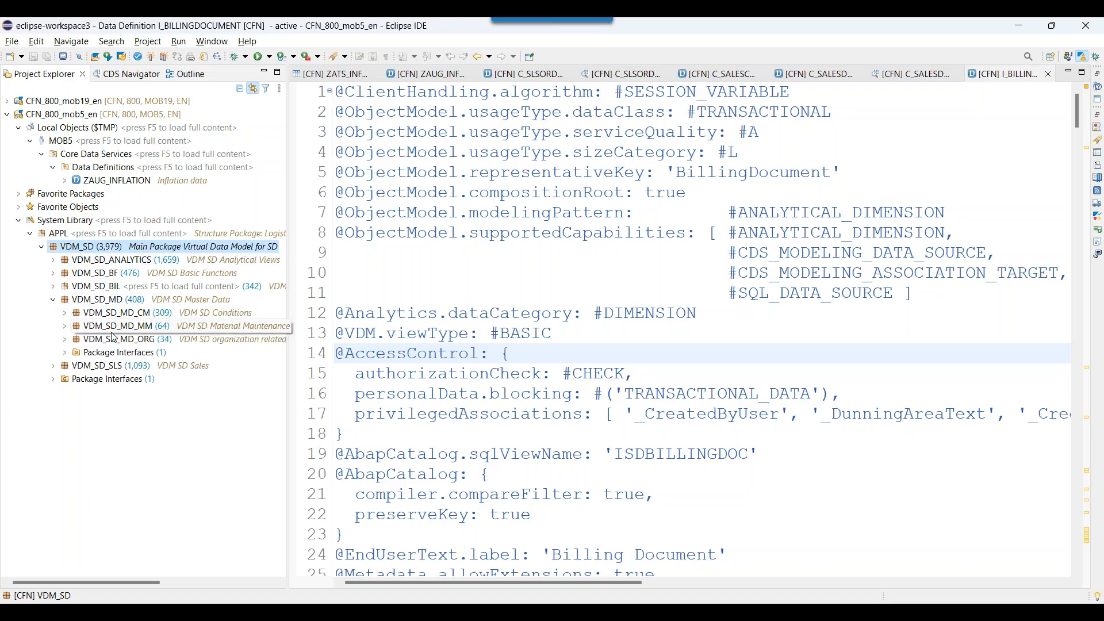
click(53, 300)
click(53, 287)
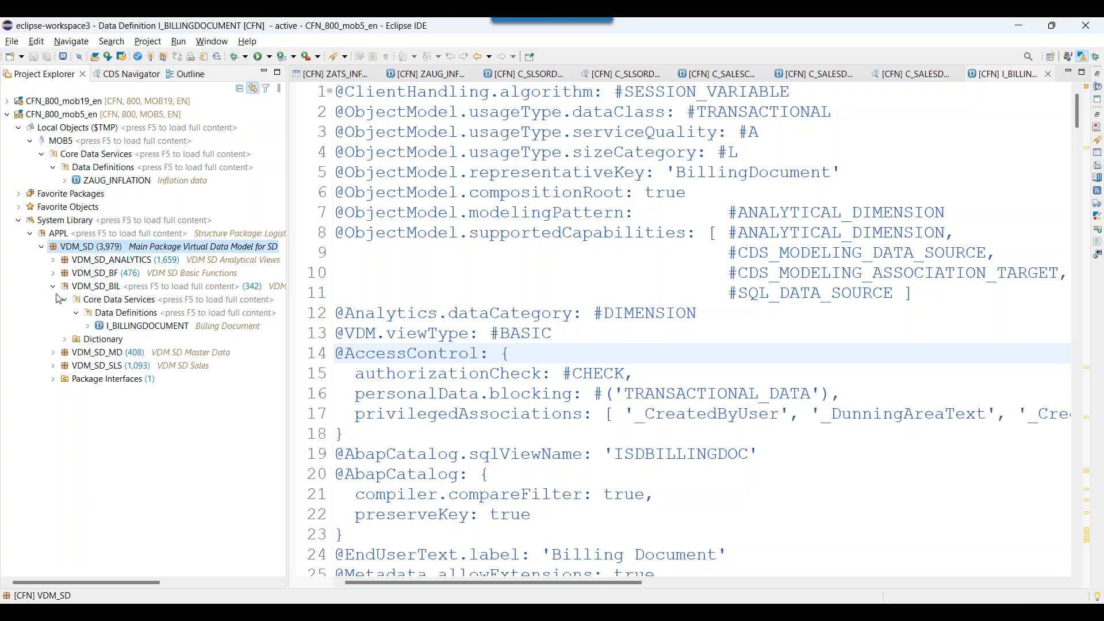
click(54, 287)
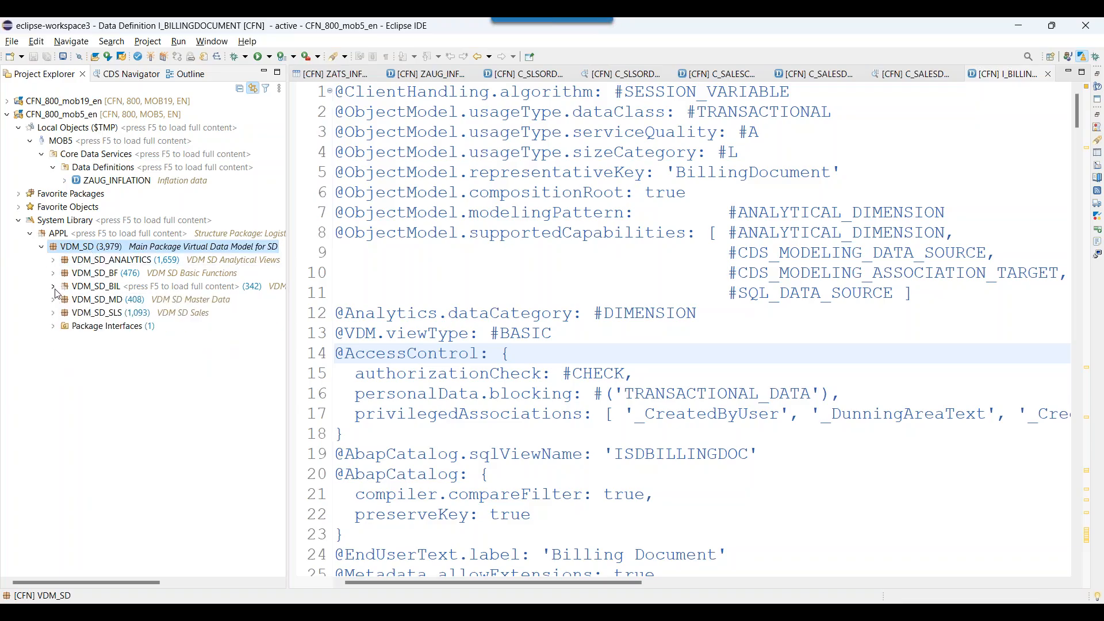
click(53, 260)
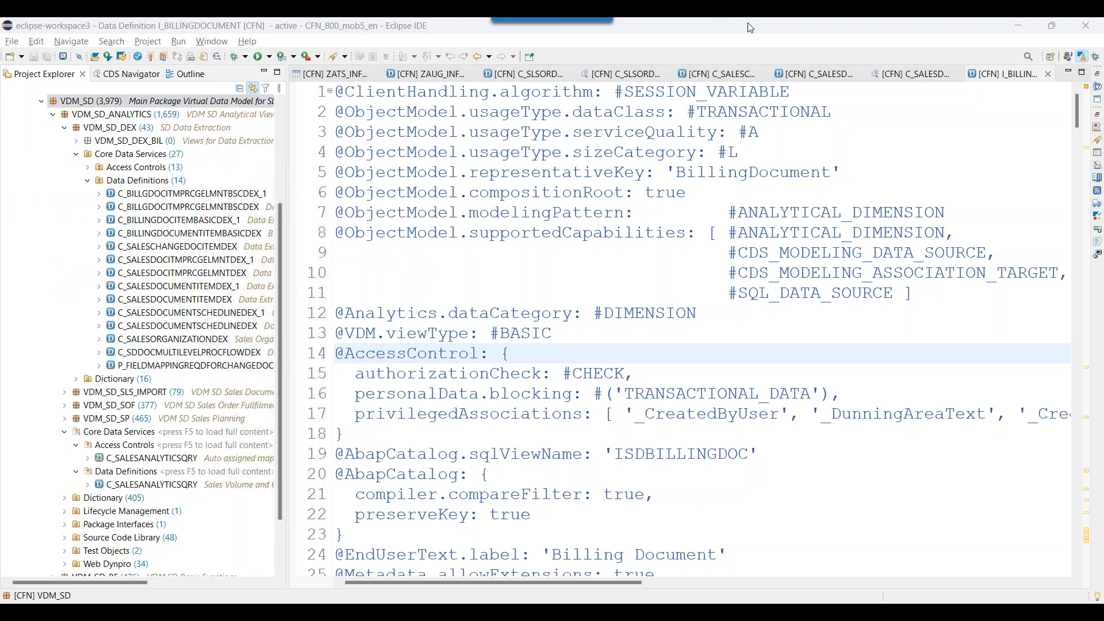
- Highlight the DEX suffixes and C_ prefixes of the data definitions under VDM_SD_DEX with the screen marker, and leave drawing mode
mouse_move(239, 194)
mouse_down()
mouse_move(268, 194)
mouse_move(240, 219)
mouse_move(277, 233)
mouse_up()
mouse_move(213, 246)
mouse_down()
mouse_move(260, 260)
mouse_move(249, 286)
mouse_up()
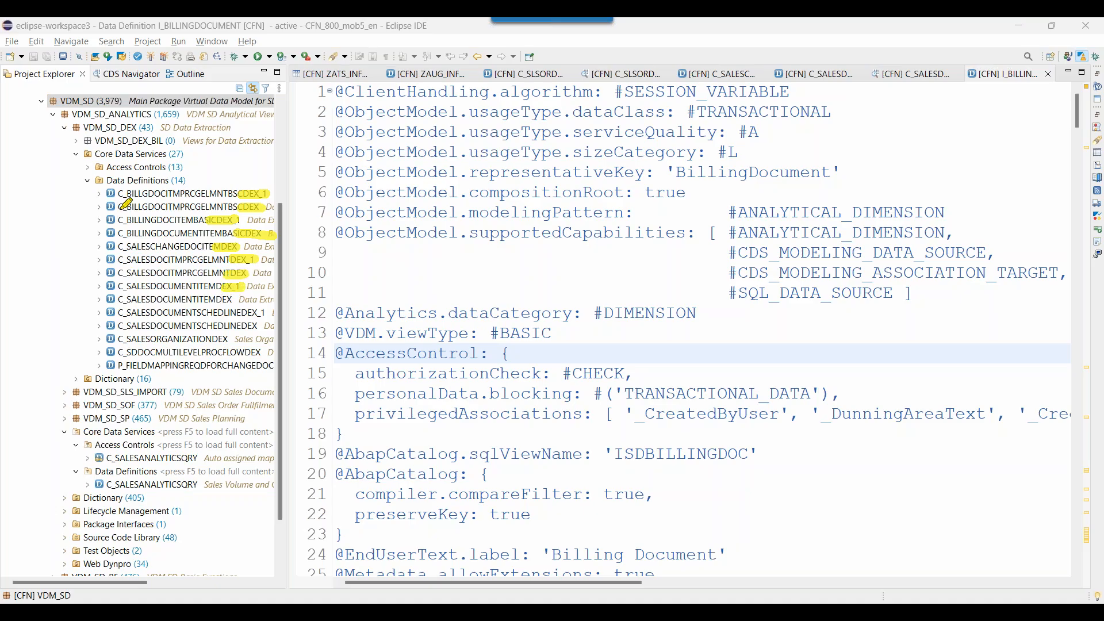
drag(122, 190, 122, 369)
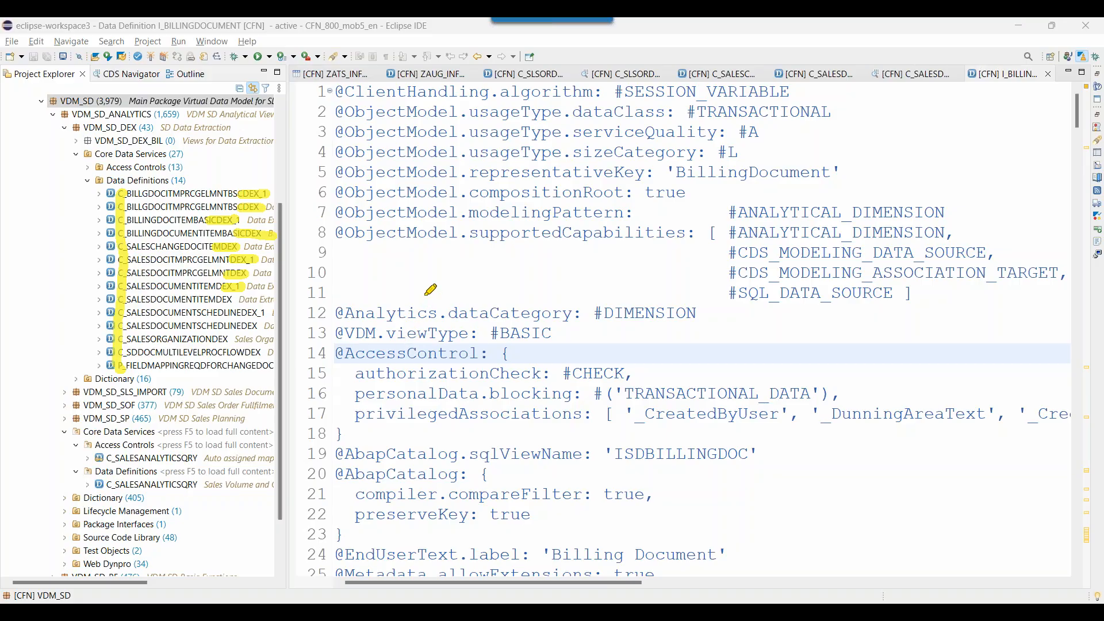
key(Escape)
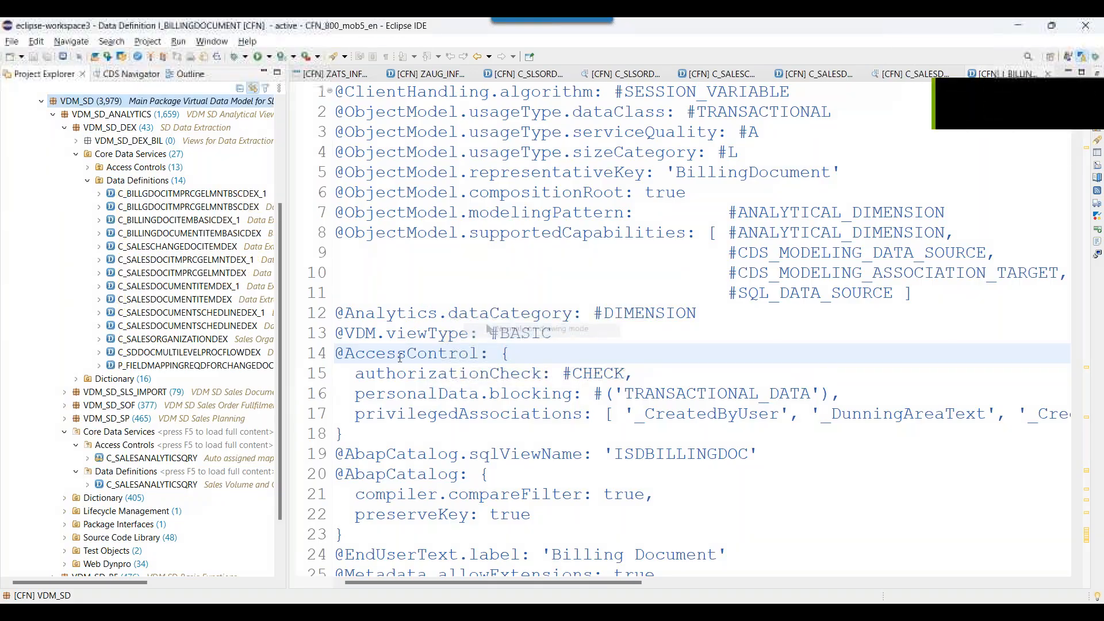
click(379, 244)
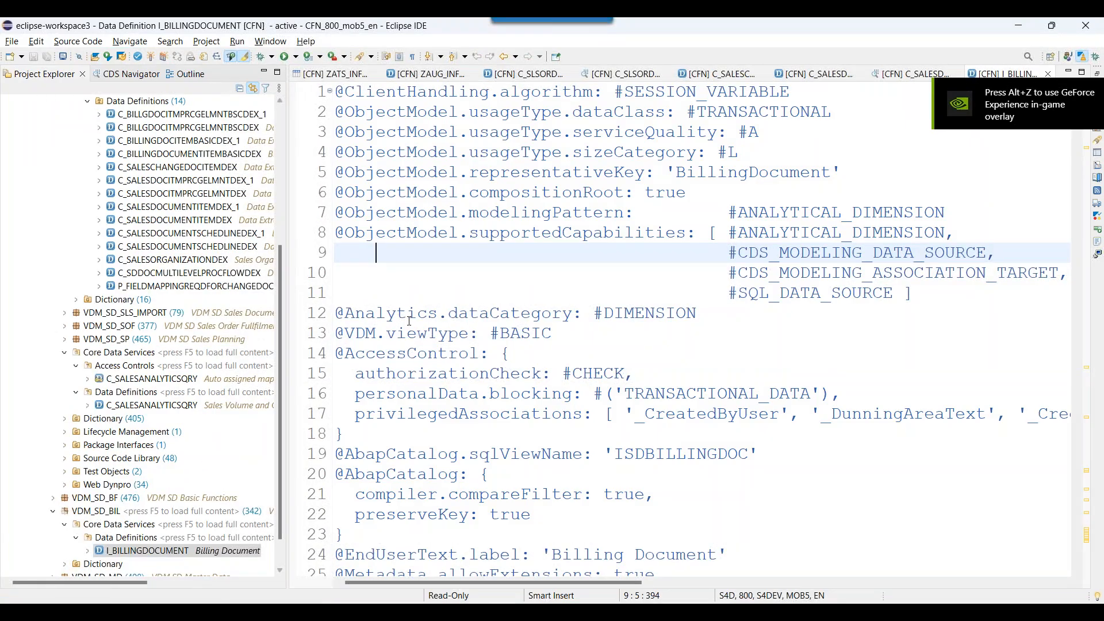
scroll(409, 321, down, 3)
scroll(410, 324, up, 3)
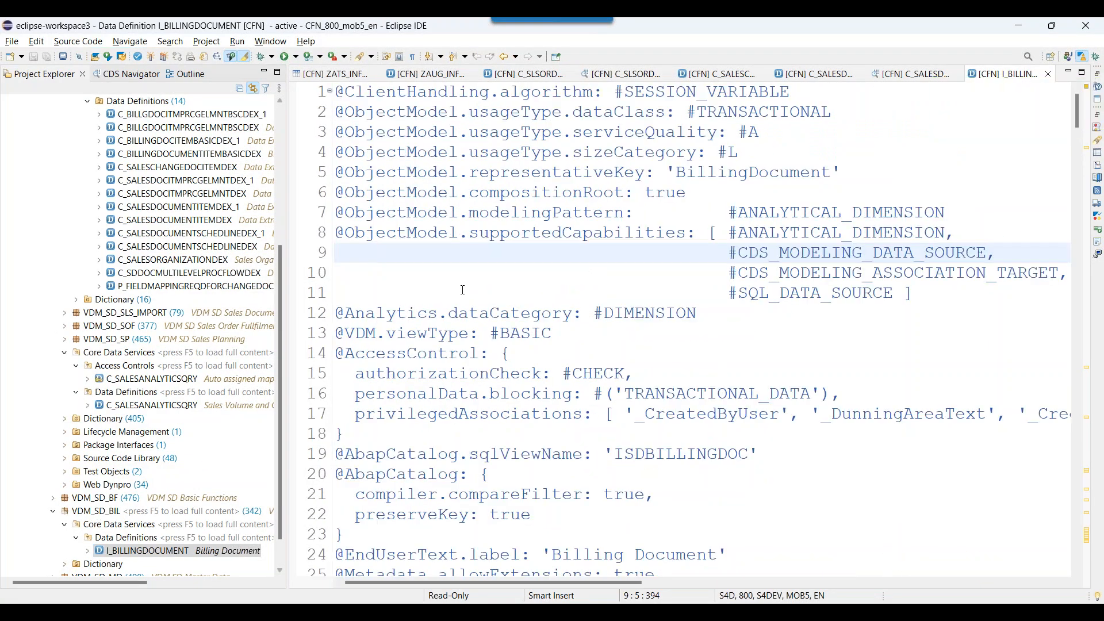
click(825, 82)
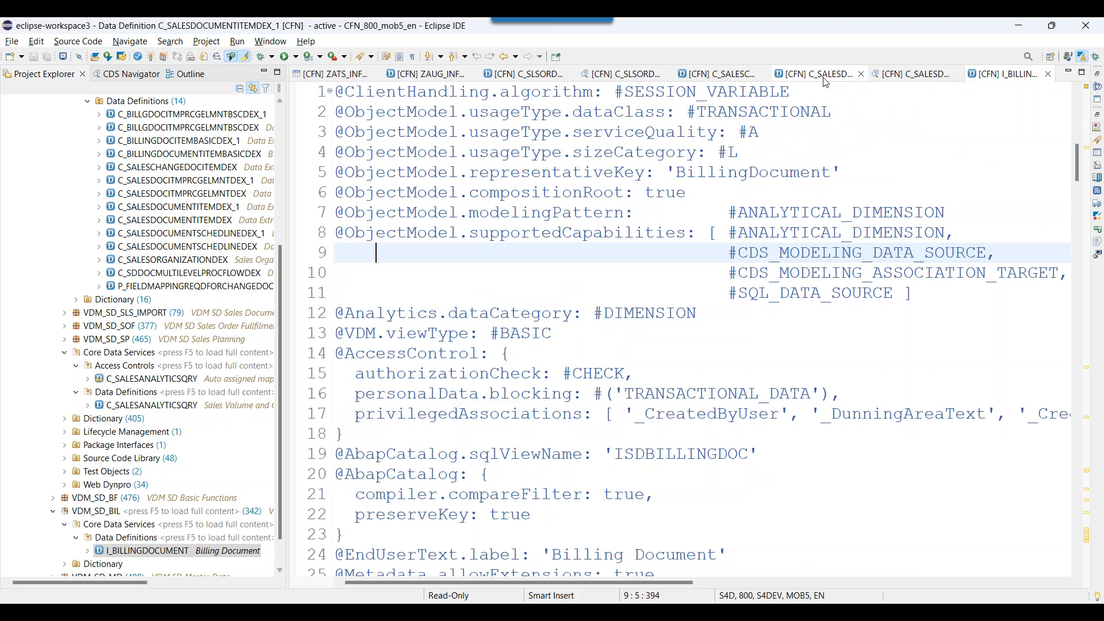
scroll(651, 225, up, 9)
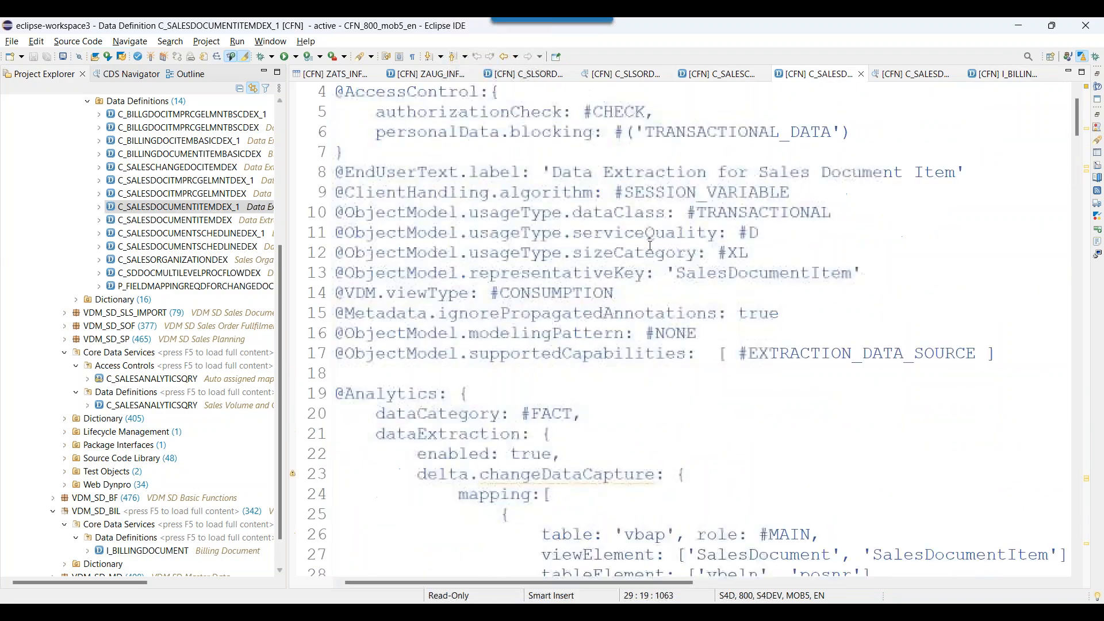
scroll(587, 294, down, 2)
drag(346, 213, 440, 212)
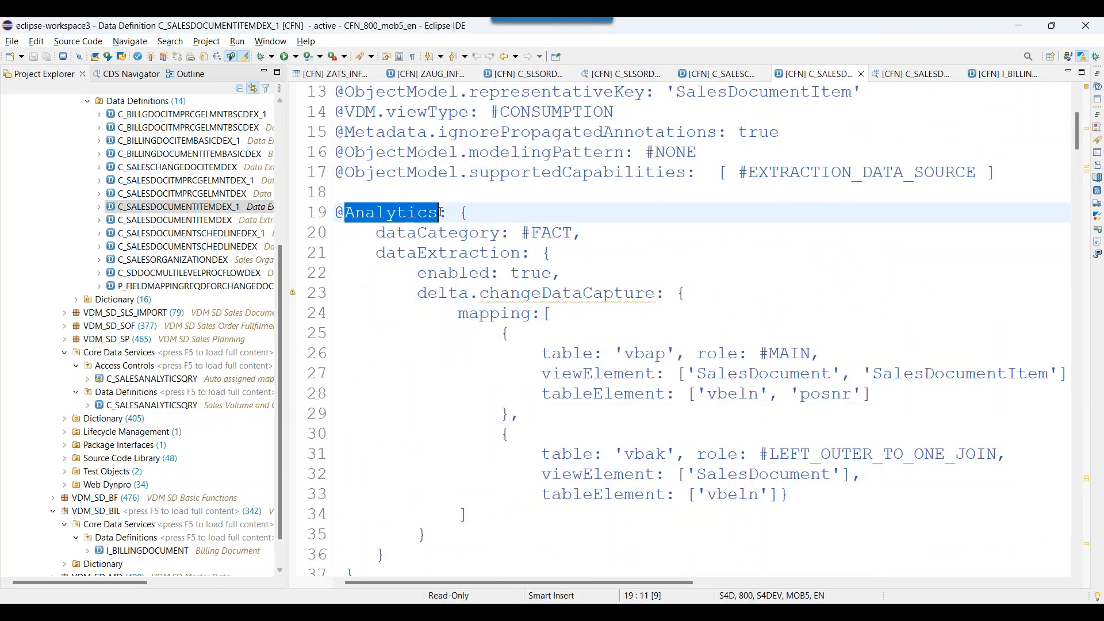
drag(376, 253, 534, 253)
drag(413, 276, 337, 212)
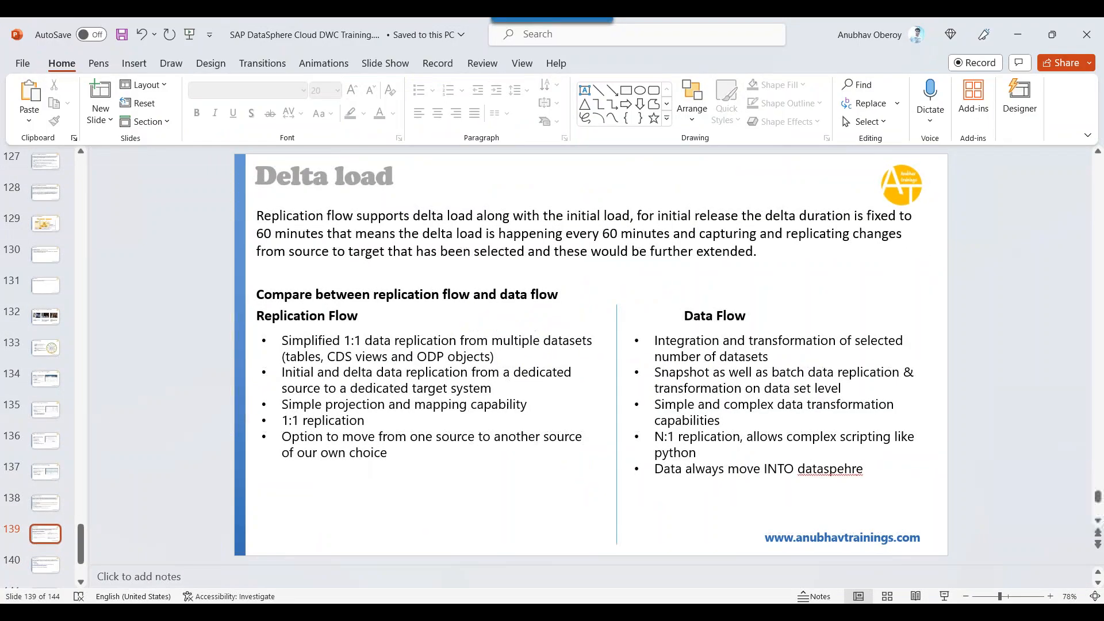
- In PowerPoint, show the Replication Flow slide, select "are enabled for extraction" in the CDS views bullet, and minimize the presentation
scroll(366, 457, up, 2)
drag(278, 431, 732, 431)
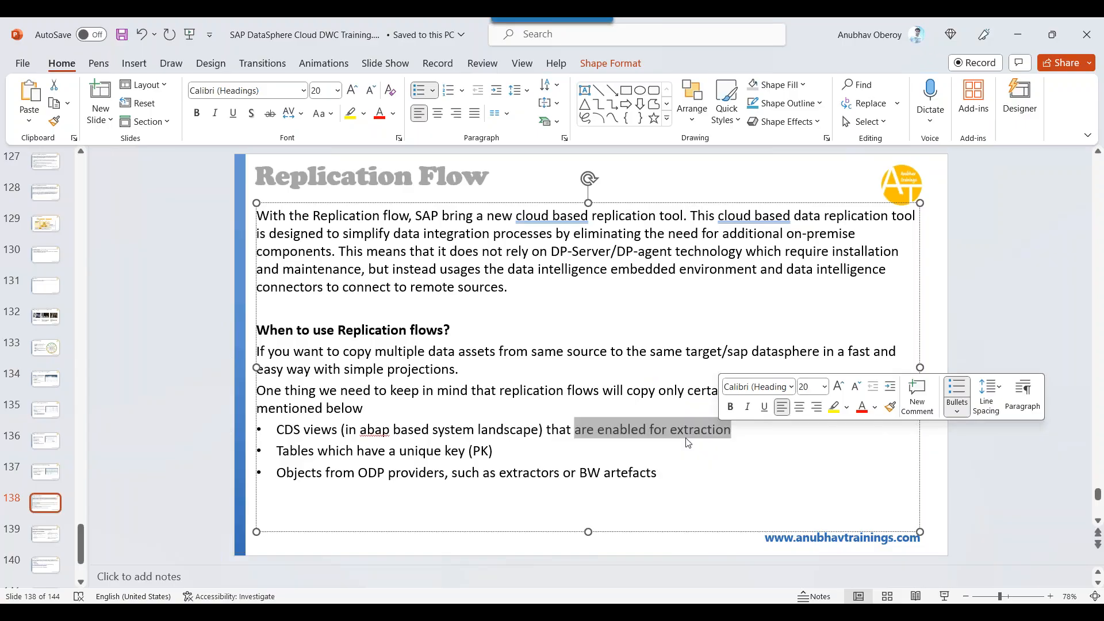
click(1018, 34)
- Review the Analytics, dataExtraction and enabled keywords in the C_SALESDOCUMENTITEMDEX_1 source in Eclipse
click(563, 273)
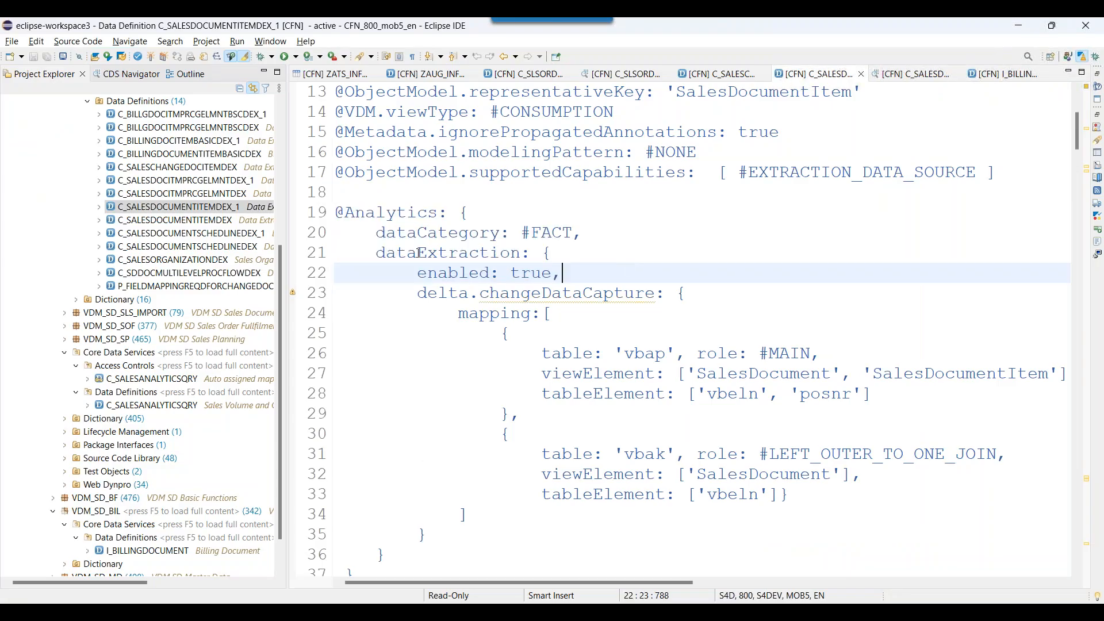
double_click(364, 220)
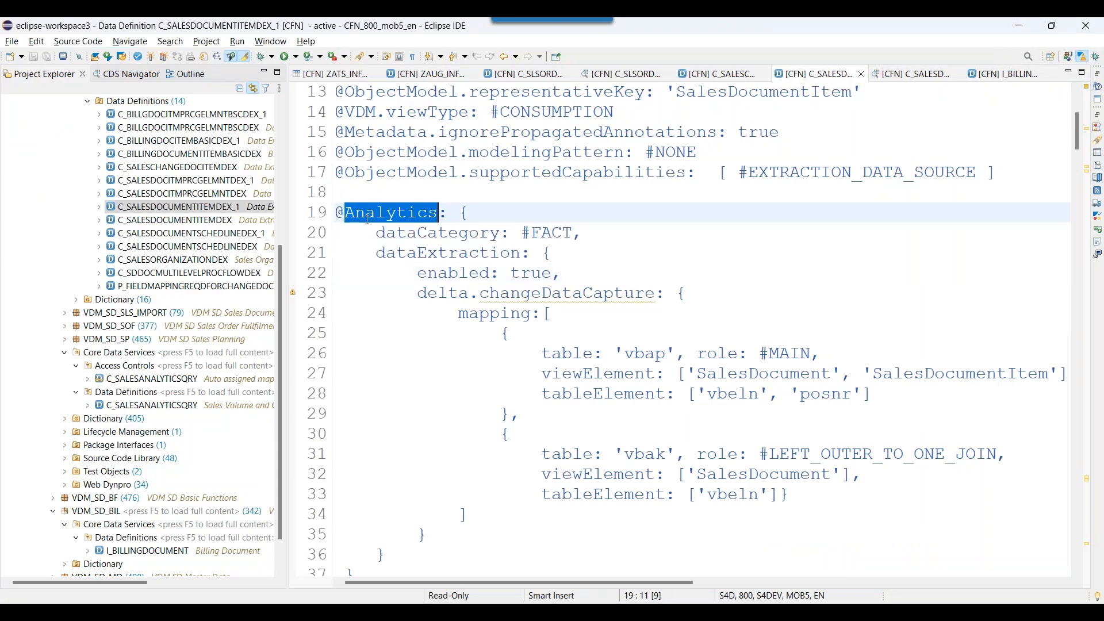
double_click(418, 254)
double_click(447, 277)
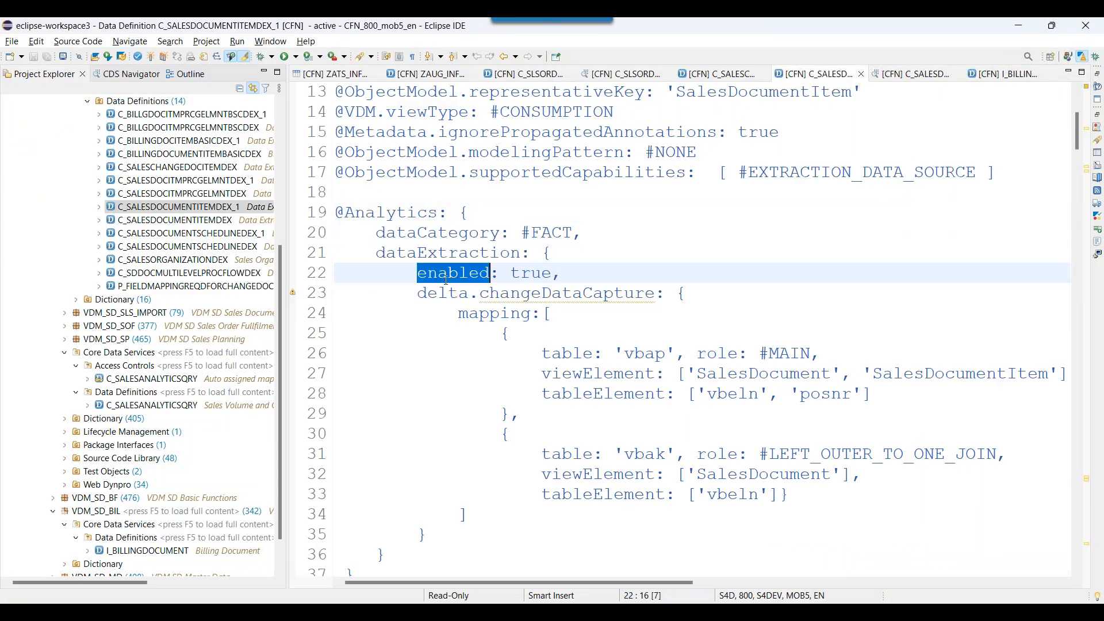
click(462, 373)
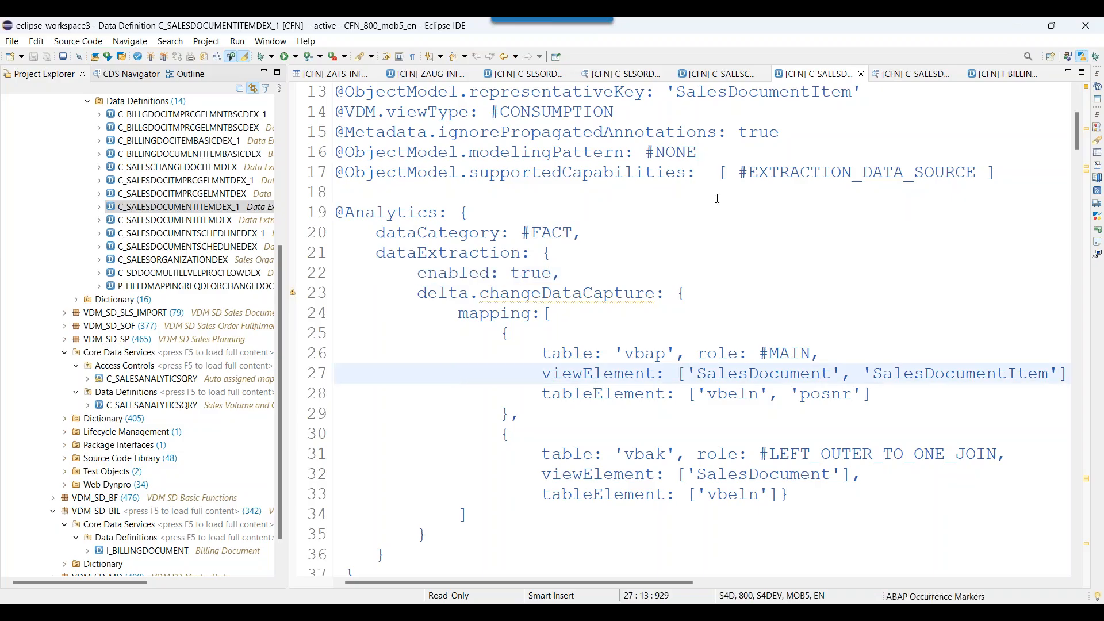
- Switch to the I_BILLINGDOCUMENT source and check its annotations for data extraction, selecting the view name in the define view line
click(1004, 74)
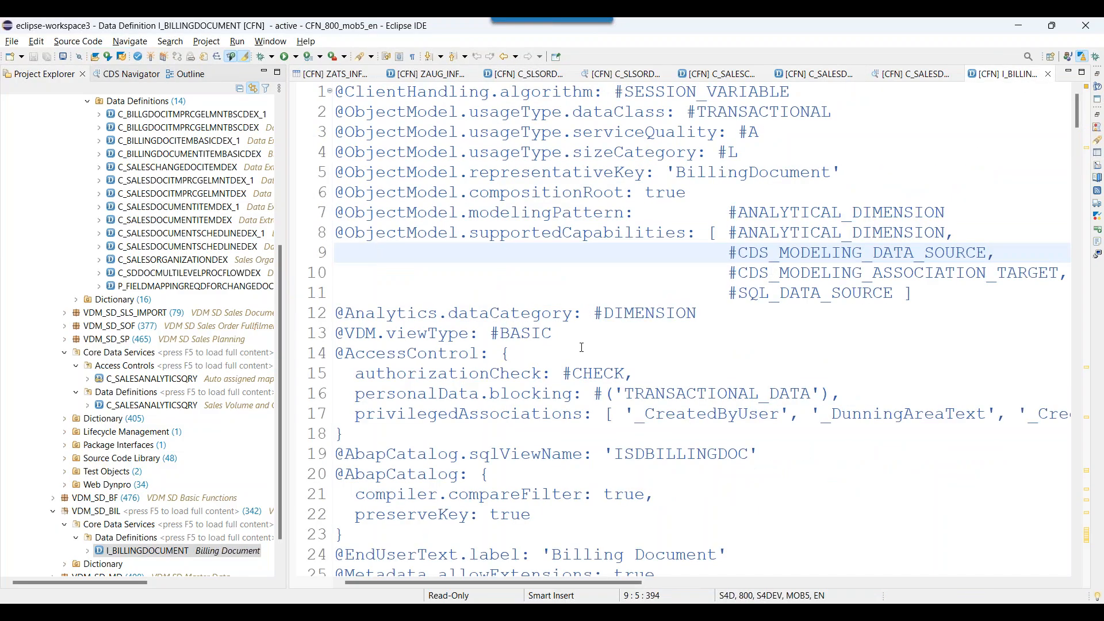
drag(403, 148, 480, 495)
click(480, 495)
scroll(409, 438, down, 2)
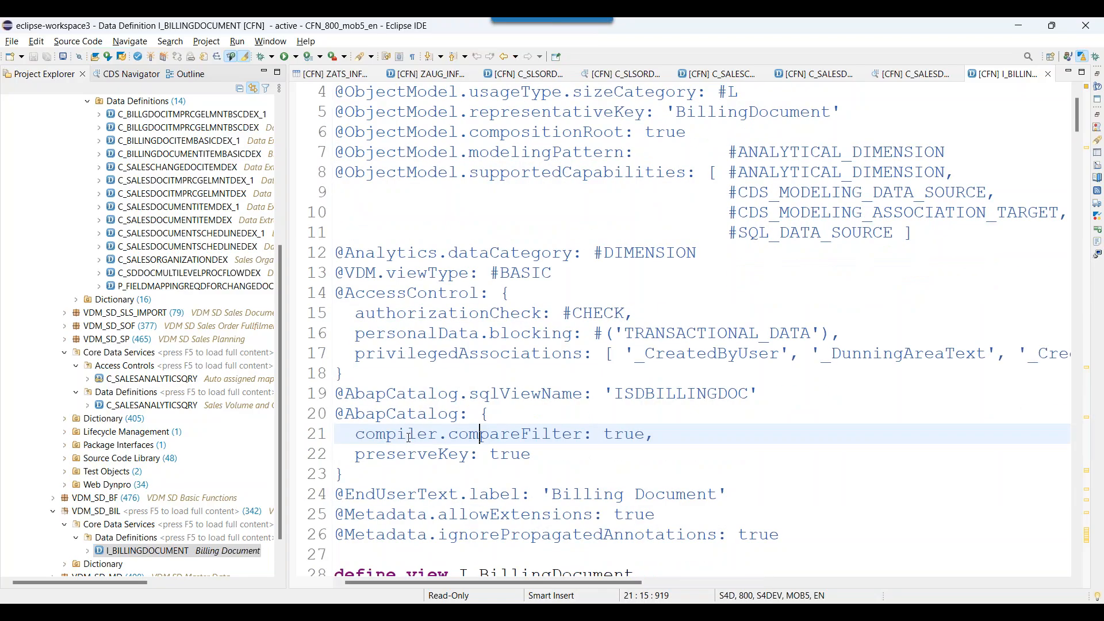
scroll(452, 414, up, 2)
scroll(571, 422, down, 4)
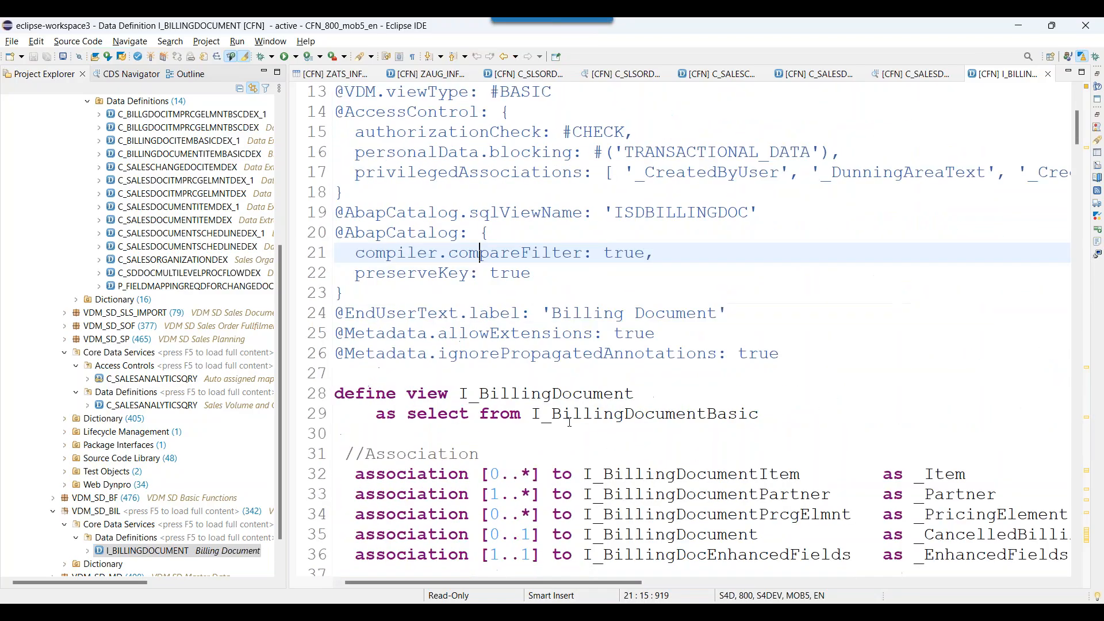
double_click(555, 394)
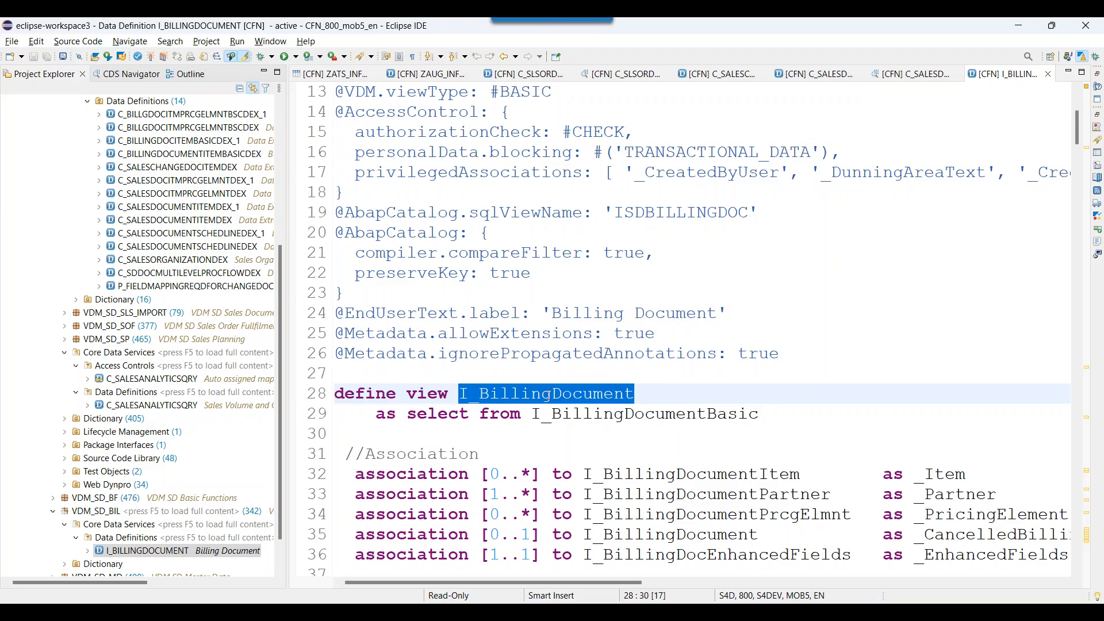
- Switch to SAP Datasphere in Chrome and open a new replication flow in the Data Builder of space GE50873
mouse_move(269, 599)
click(340, 535)
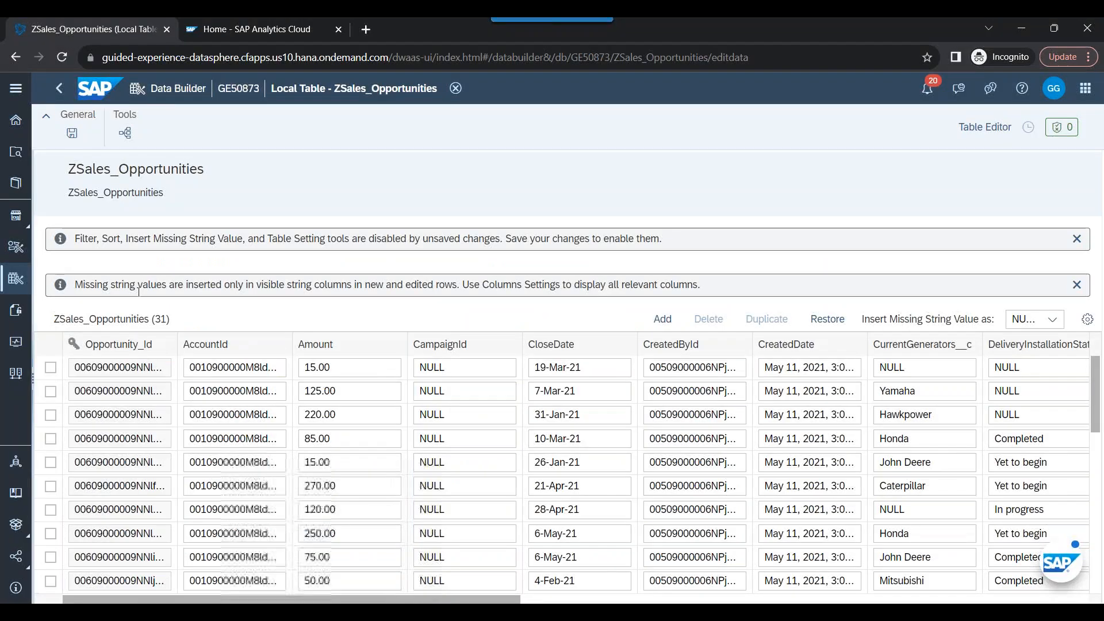
click(15, 278)
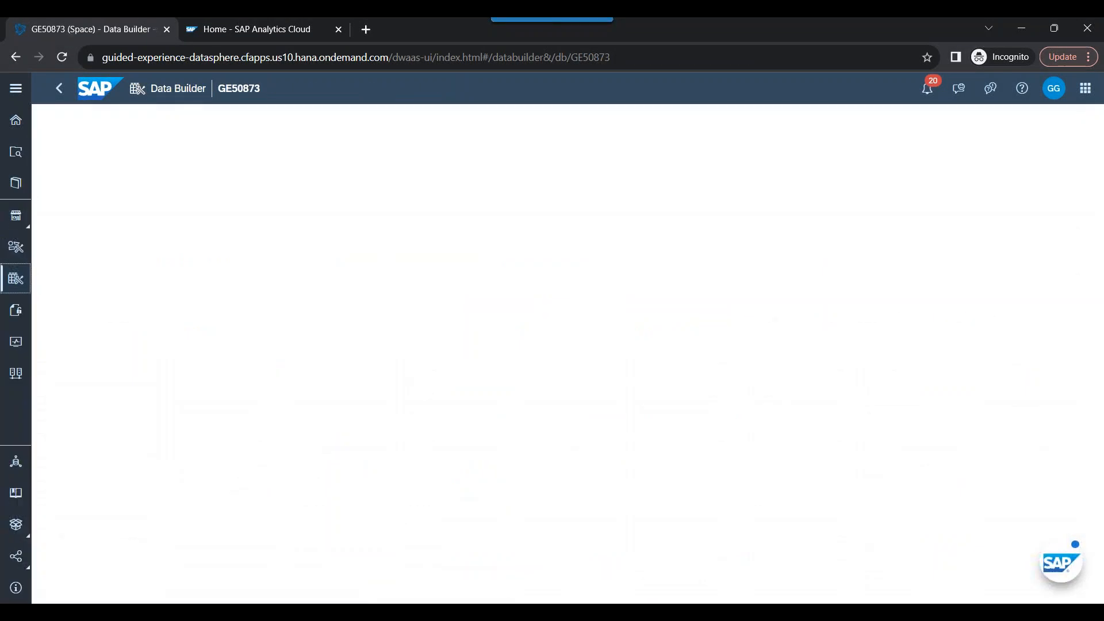
click(991, 320)
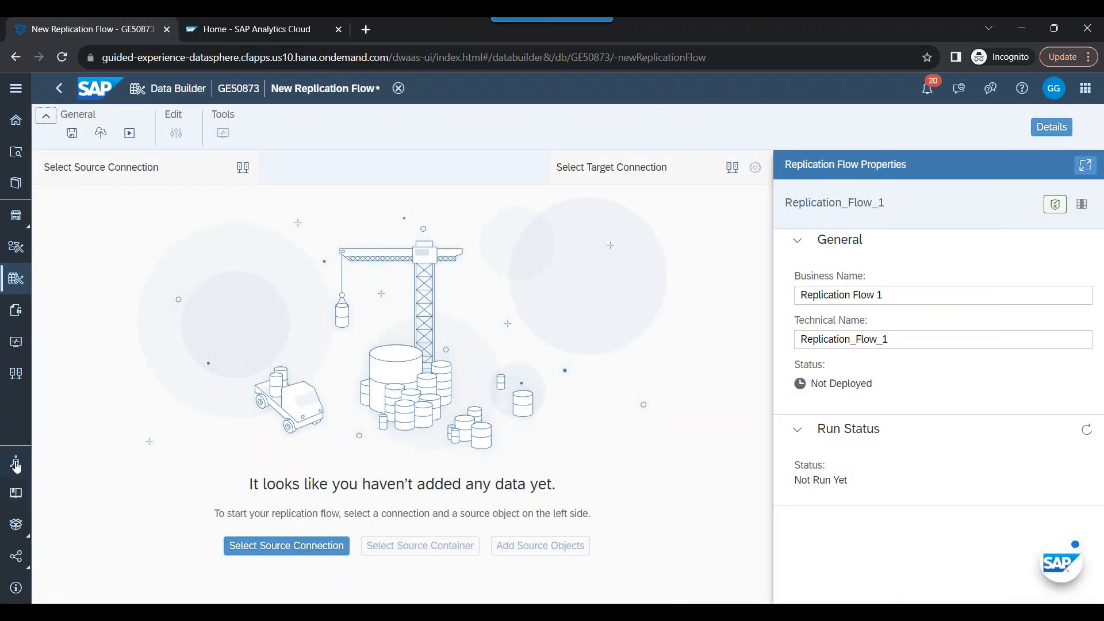
- Open the connections of space GE50873 and start creating an SAP ABAP connection with the RFC protocol
click(18, 380)
click(649, 367)
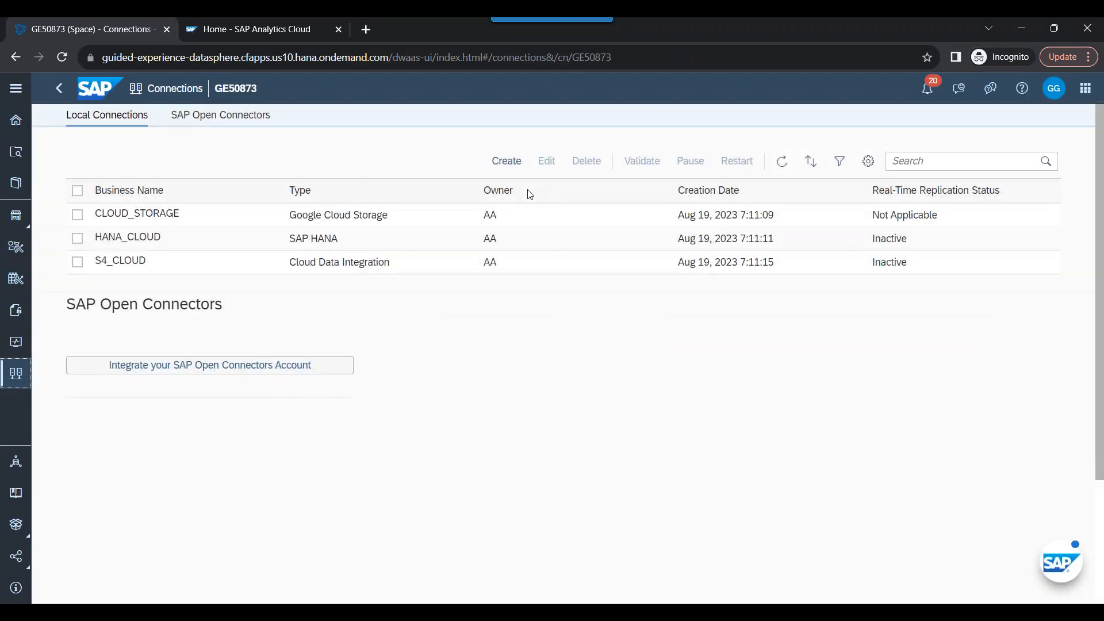
click(516, 173)
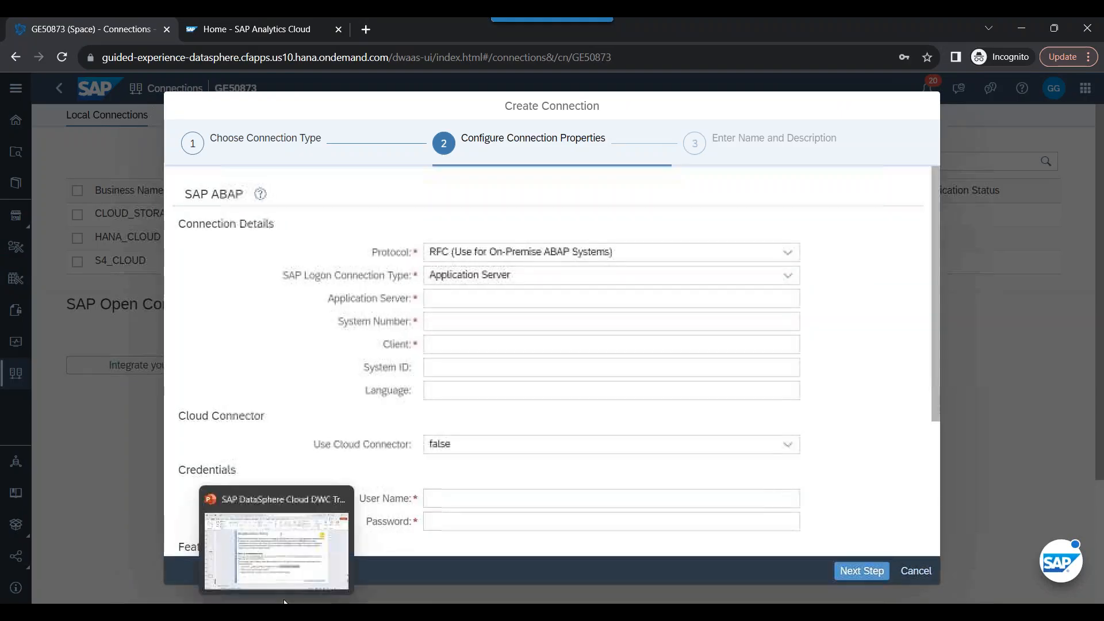
- Look up the connection properties of the S/4HANA2021 entry in SAP Logon for the application server field, and close them
click(495, 298)
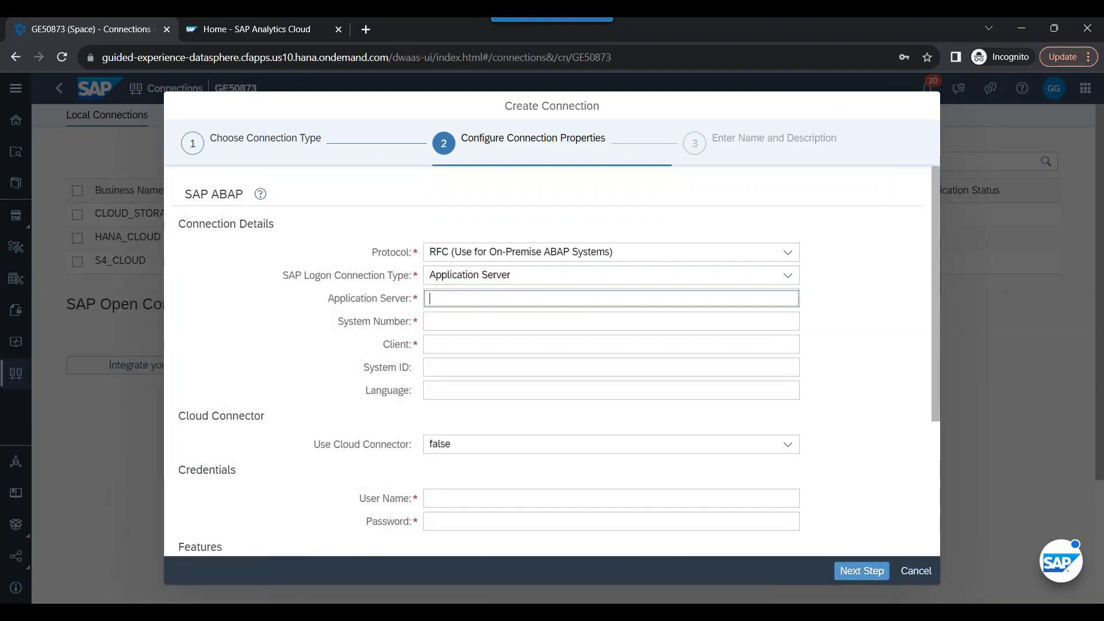
click(184, 613)
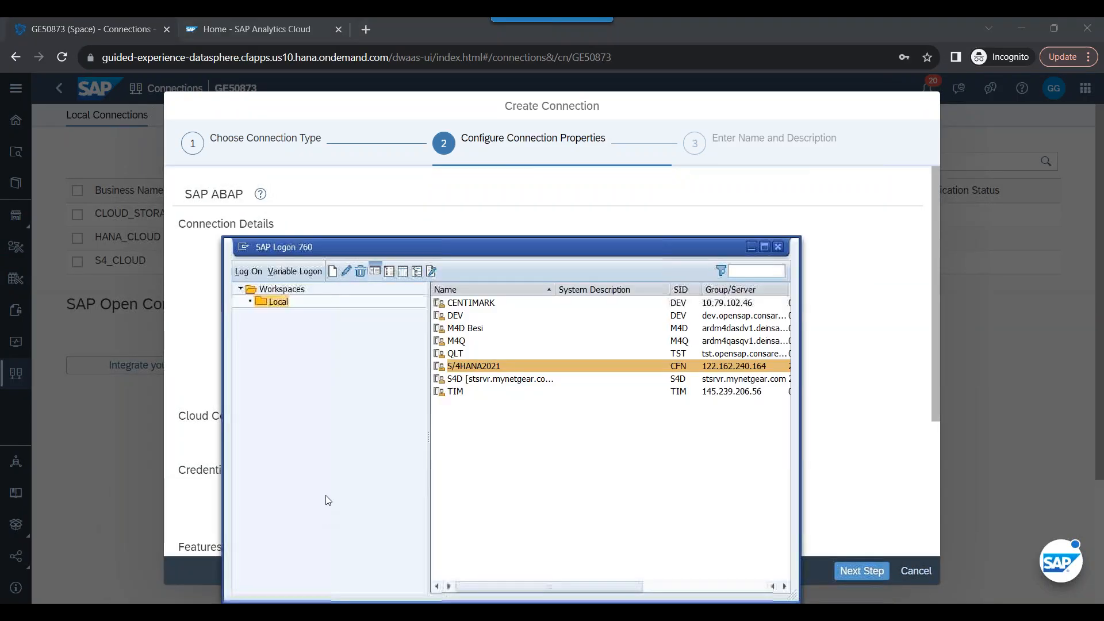
right_click(506, 366)
click(546, 457)
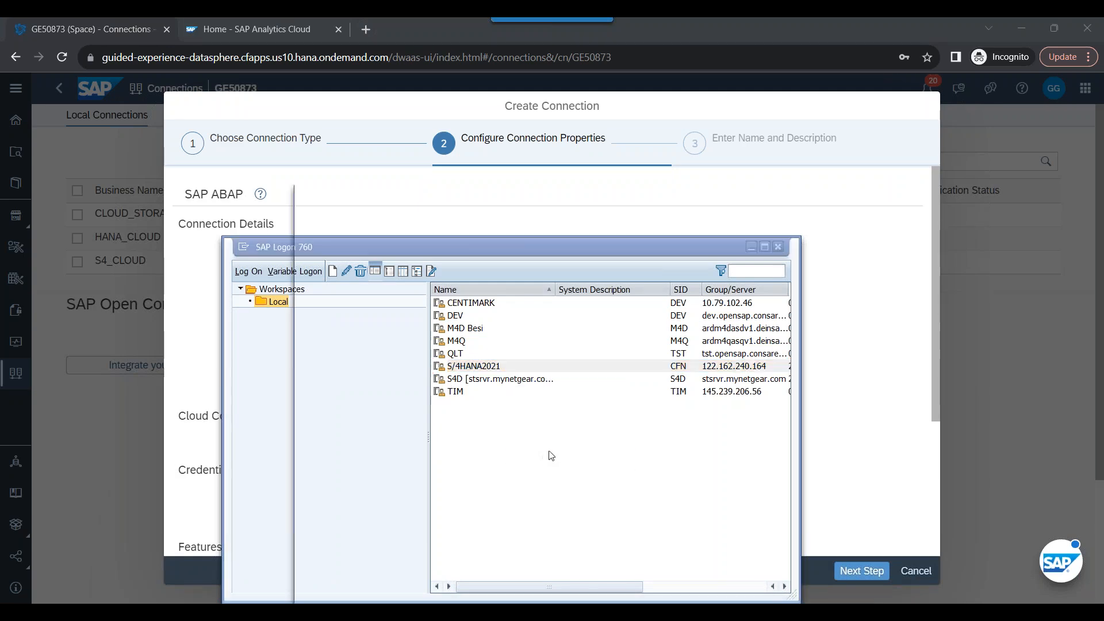
click(419, 581)
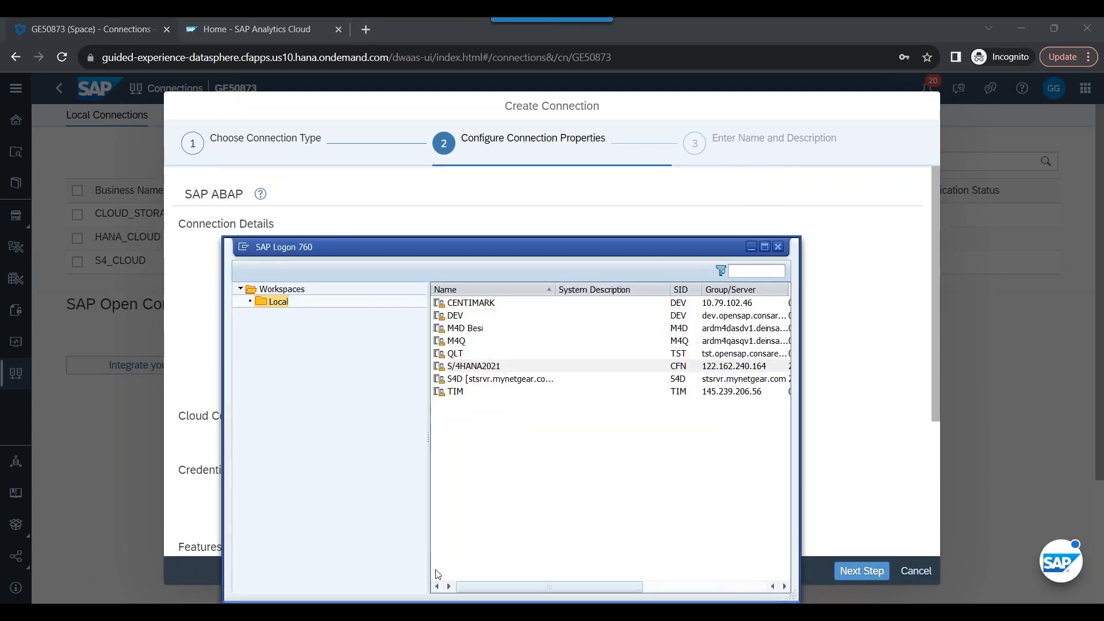
- Set the connection's application server to 122.162.240.164, system number to 21 and client to 800
click(858, 327)
text(122.162.240.164)
click(444, 319)
click(444, 320)
text(21)
key(Tab)
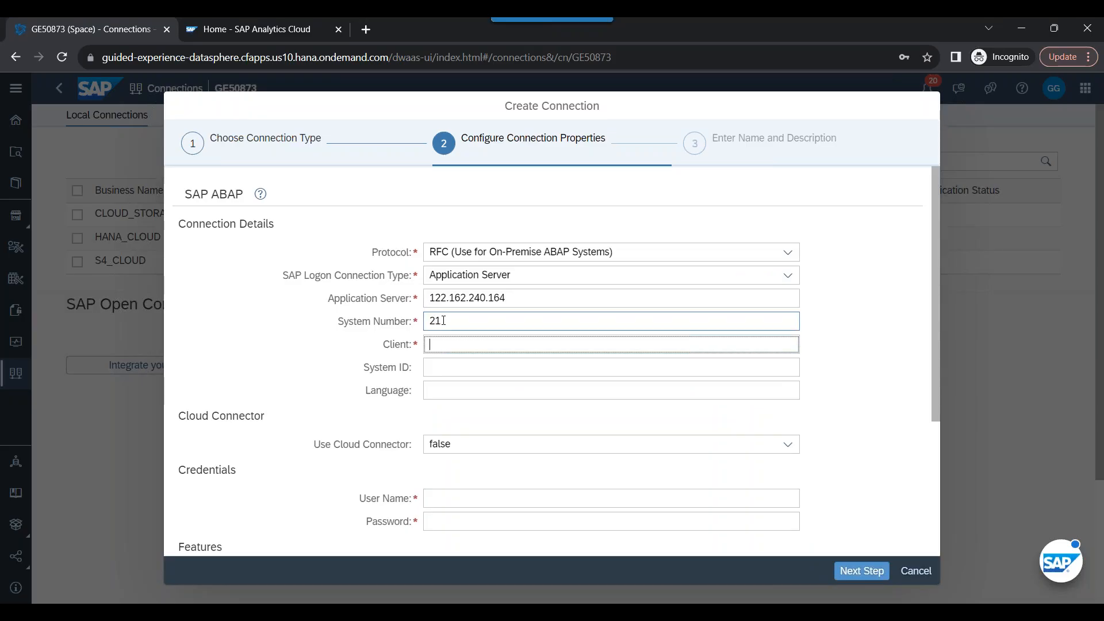
key(Tab)
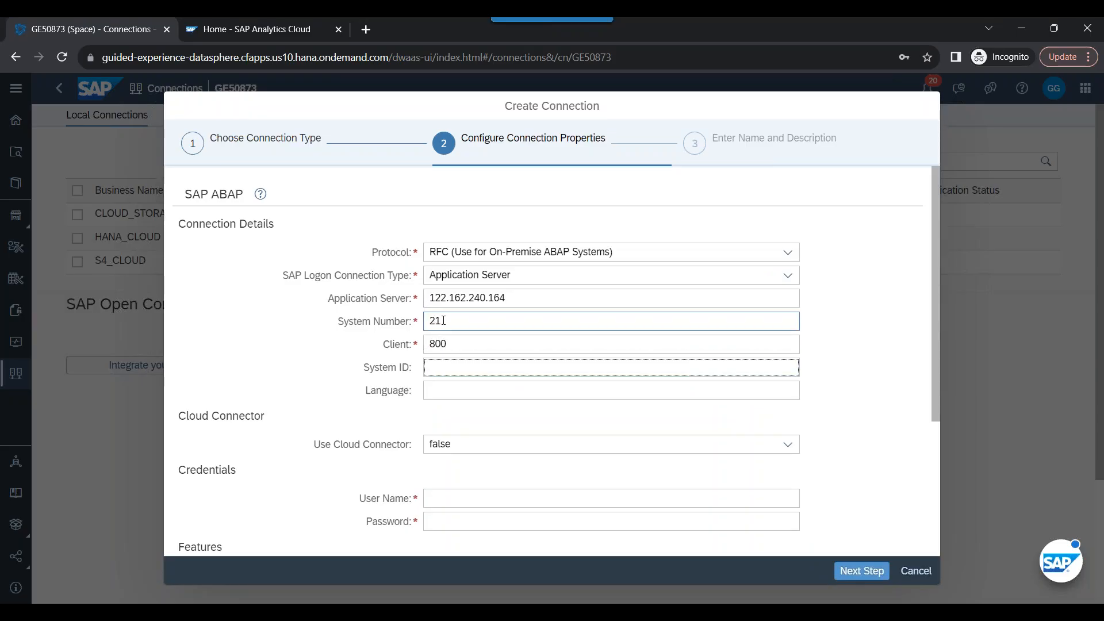
- Set the connection's system ID to S4D and the language to EN
key(BackSpace)
key(BackSpace)
key(BackSpace)
text(s4d)
key(Tab)
key(shift+Tab)
text(S4D)
key(Tab)
text(EN)
key(Tab)
- Enter the user name mob5 and the account password in the connection's credentials
click(459, 498)
text(mob5)
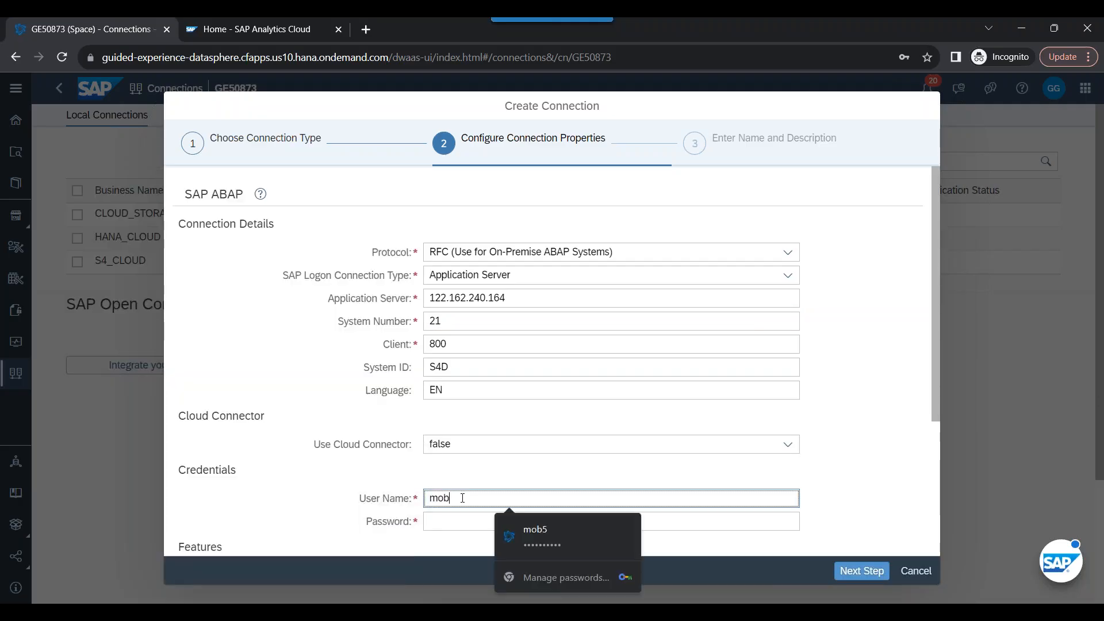
key(Tab)
text(*********)
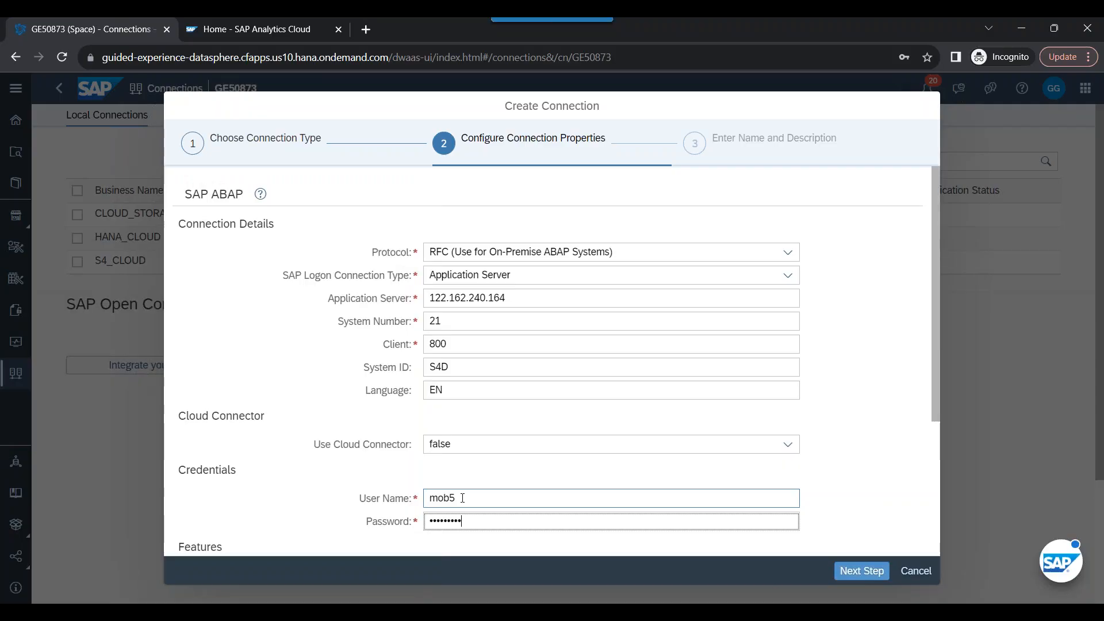
- Set the connection's data provisioning agent to DPGE2_DWC_US10 and proceed past the advanced properties to the name and description
click(462, 499)
scroll(462, 498, down, 4)
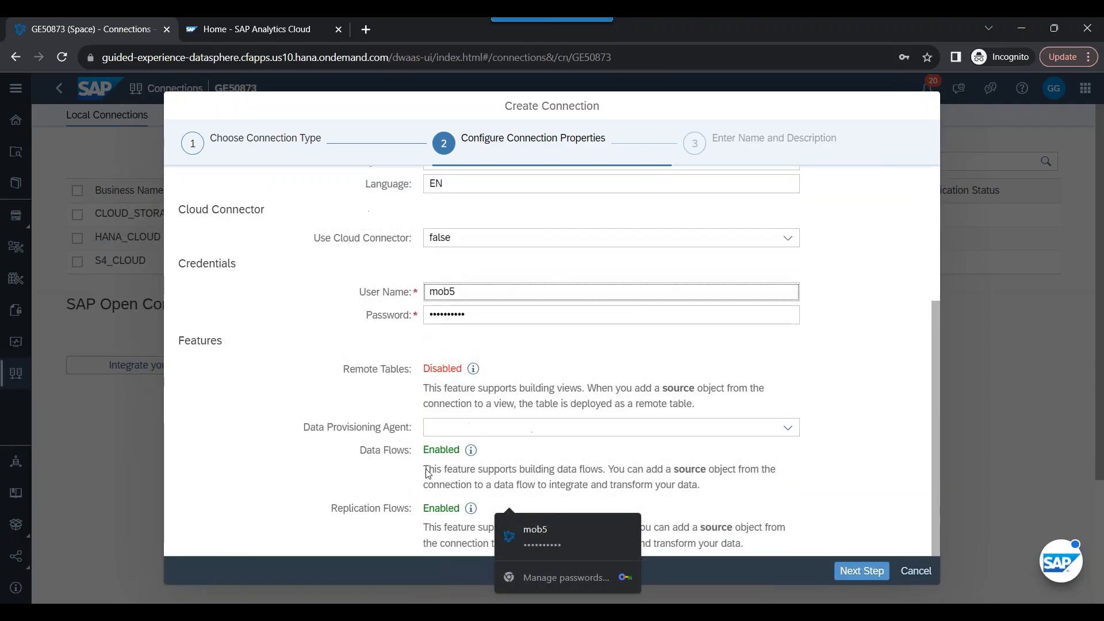
click(487, 428)
click(485, 458)
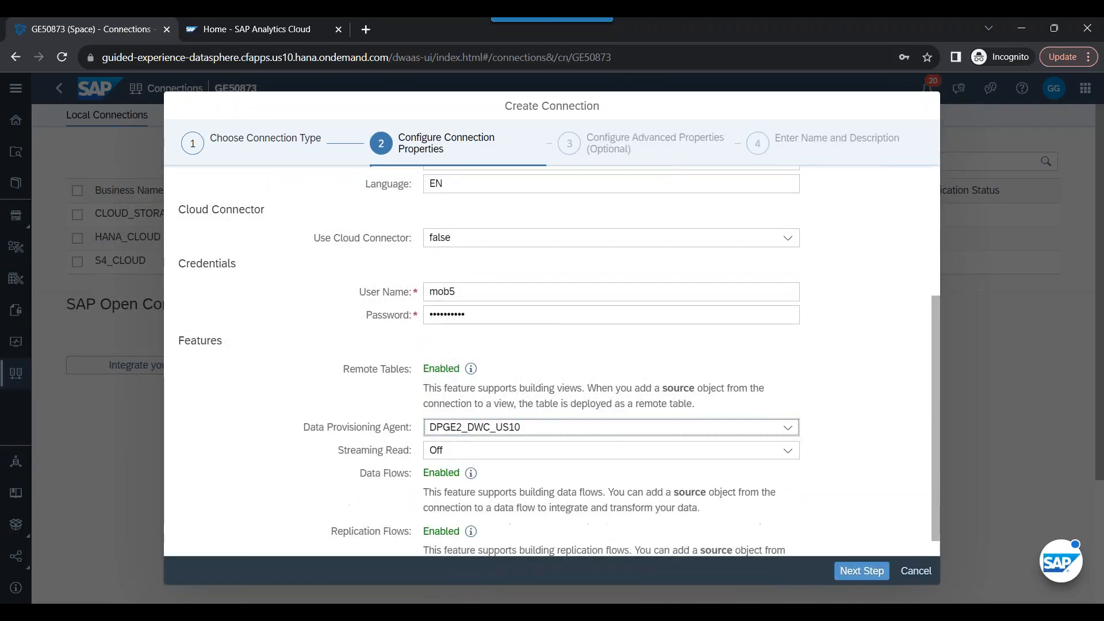
click(860, 578)
click(860, 578)
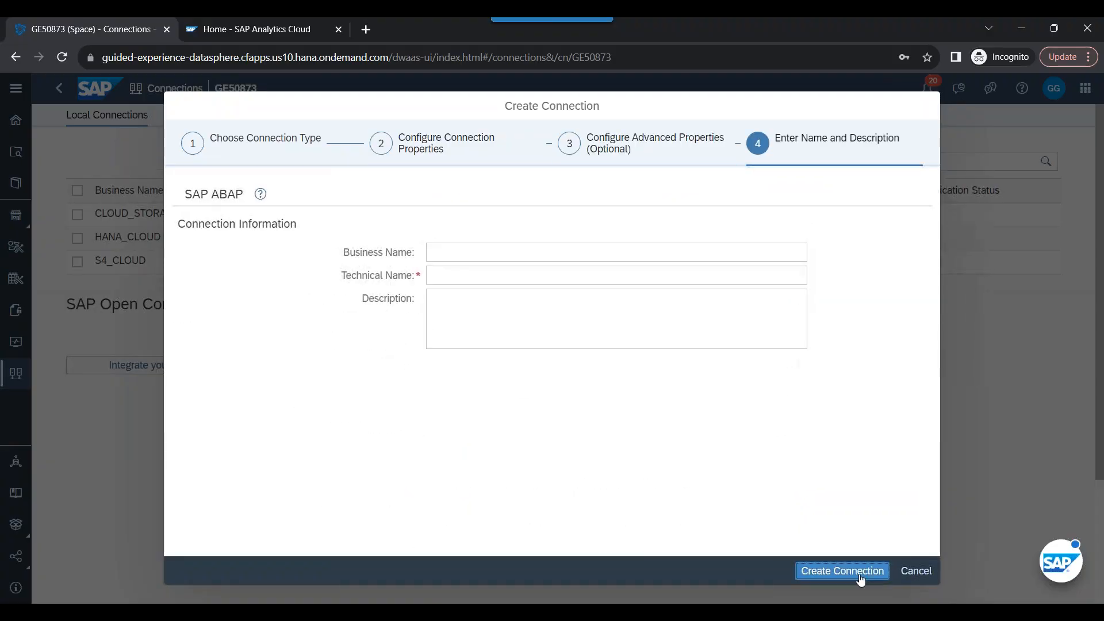
- Name the connection S4HANA_ANUBHAV with the description AnubhavTrainings.com, and create it
click(548, 253)
text(S4HANA_ANUBHAV)
key(Tab)
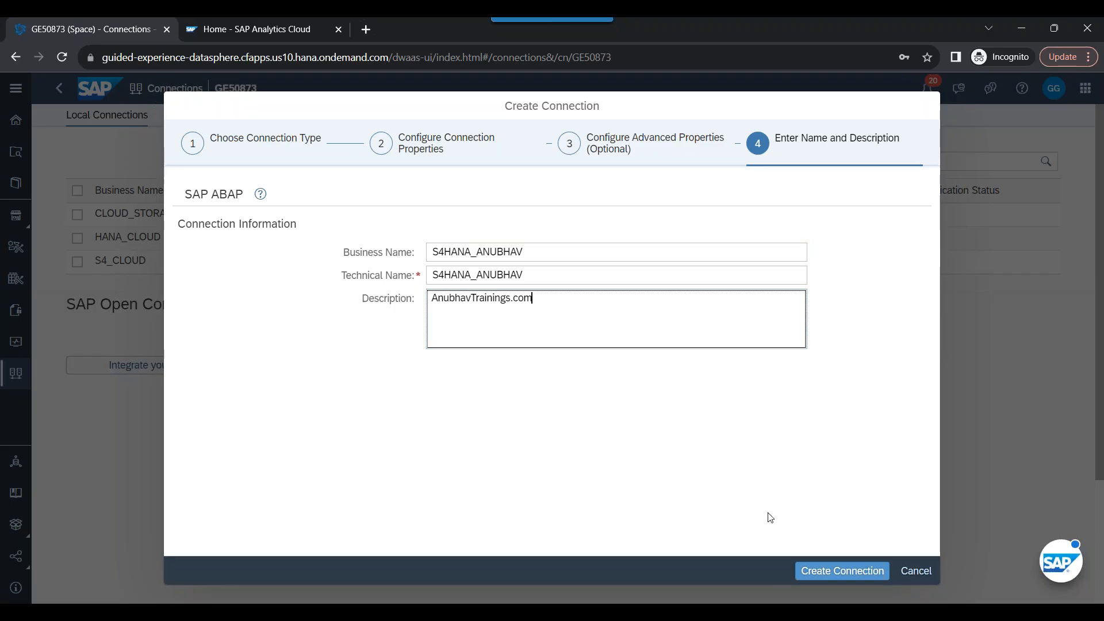
click(824, 577)
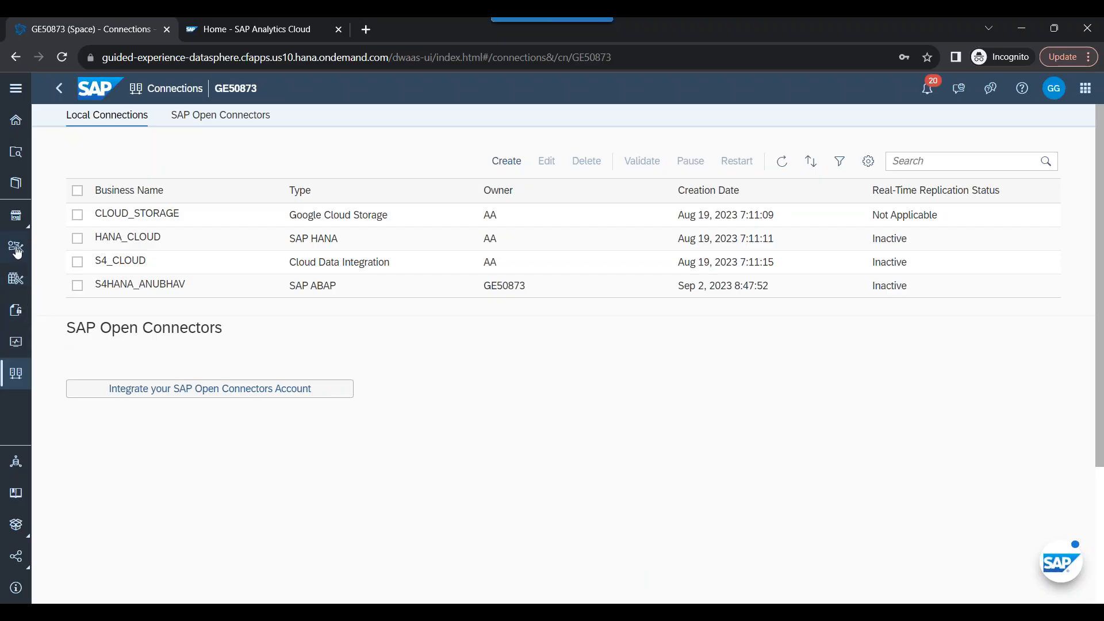
- Start a new replication flow in the Data Builder and choose S4HANA_ANUBHAV as its source connection
click(16, 279)
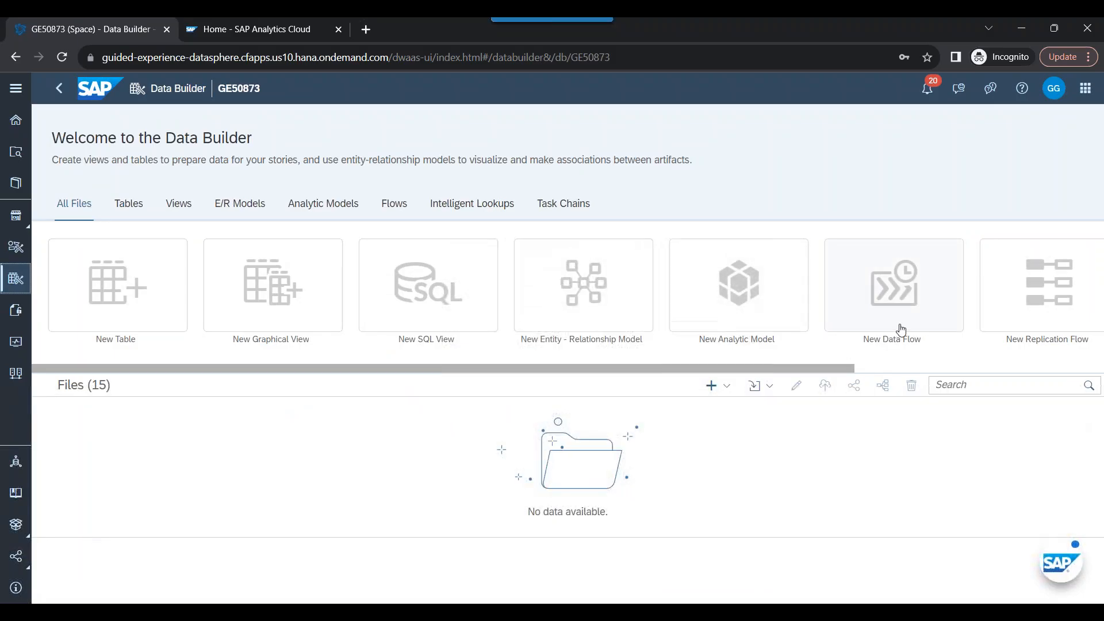
click(995, 316)
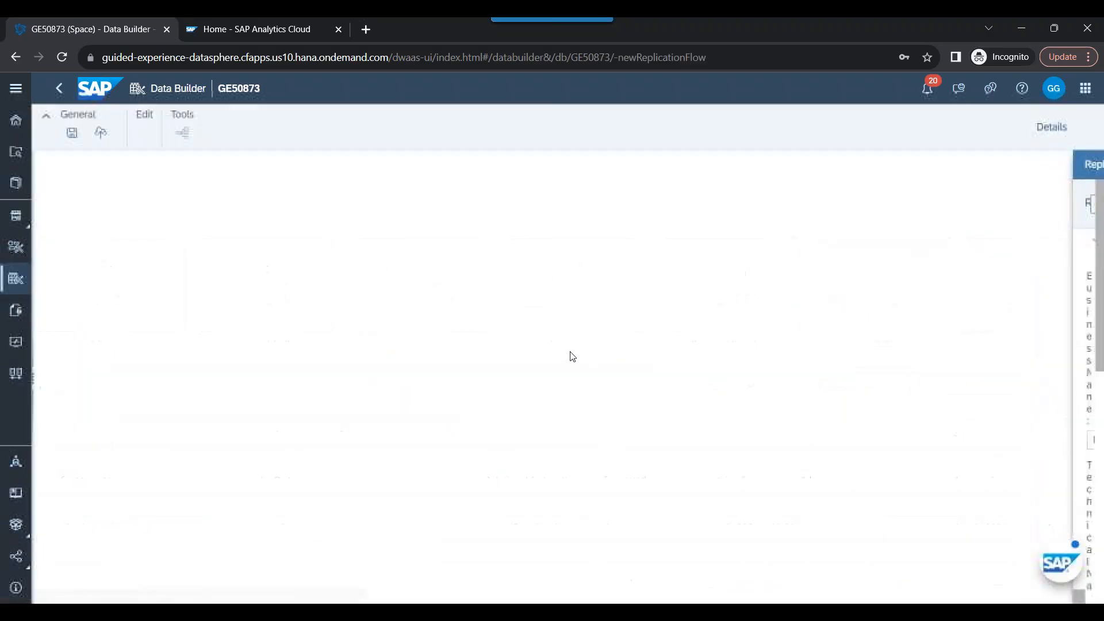
click(316, 552)
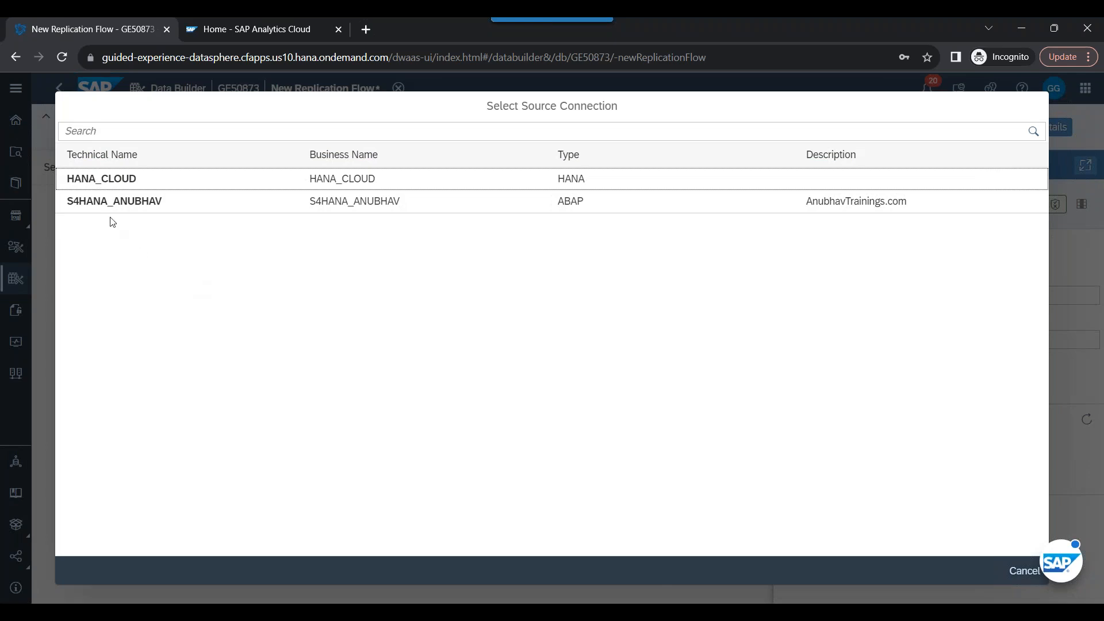
click(111, 207)
- Set the replication flow's source container to CDS - CDS Views
click(431, 549)
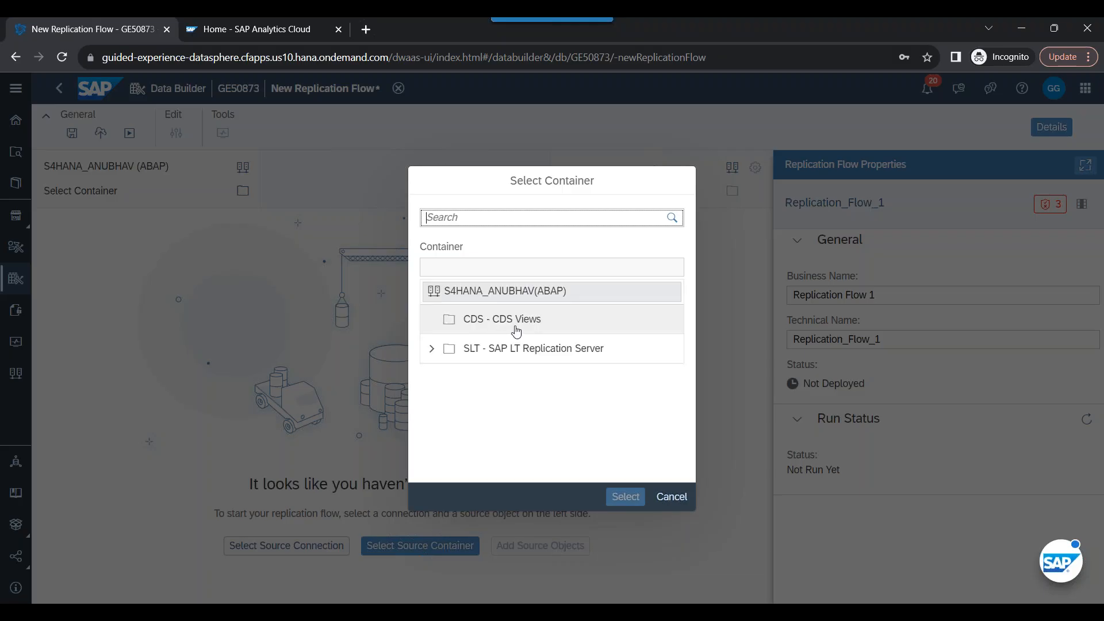
click(516, 330)
click(621, 497)
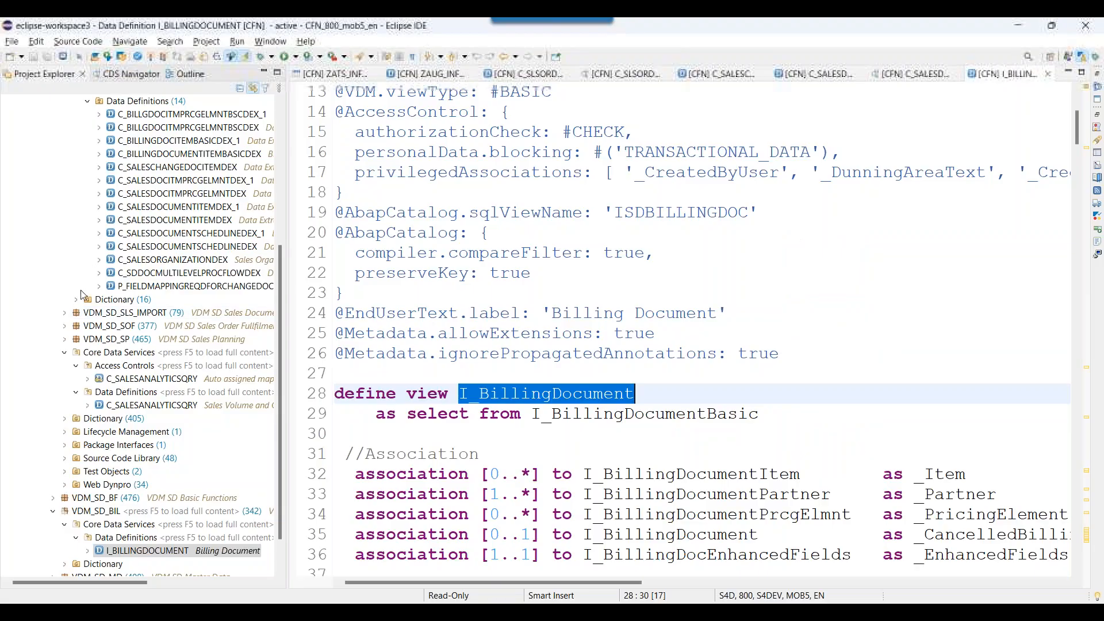
- Examine the analytics, basic functions, master data and sales subpackages of the VDM_SD package in Eclipse's project tree
scroll(62, 265, up, 5)
click(60, 262)
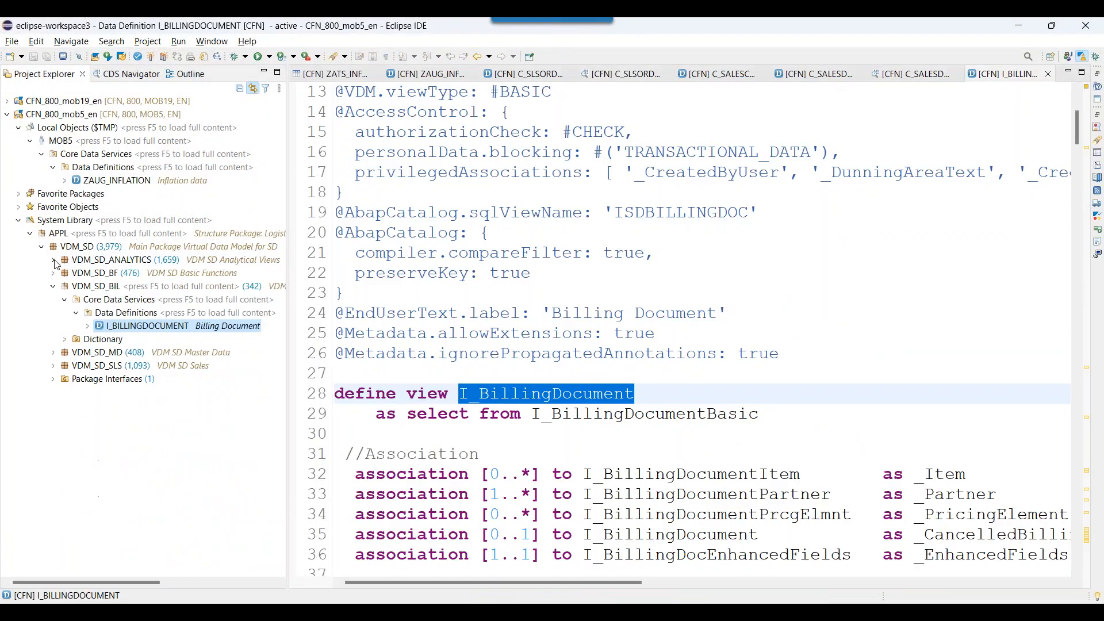
click(153, 253)
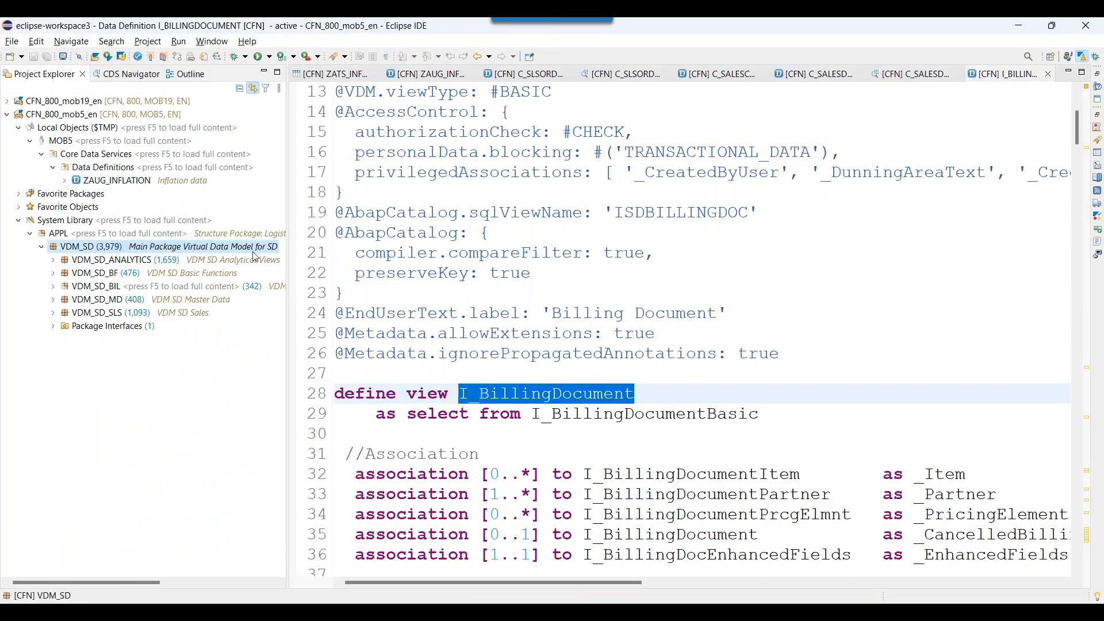
click(156, 260)
click(191, 275)
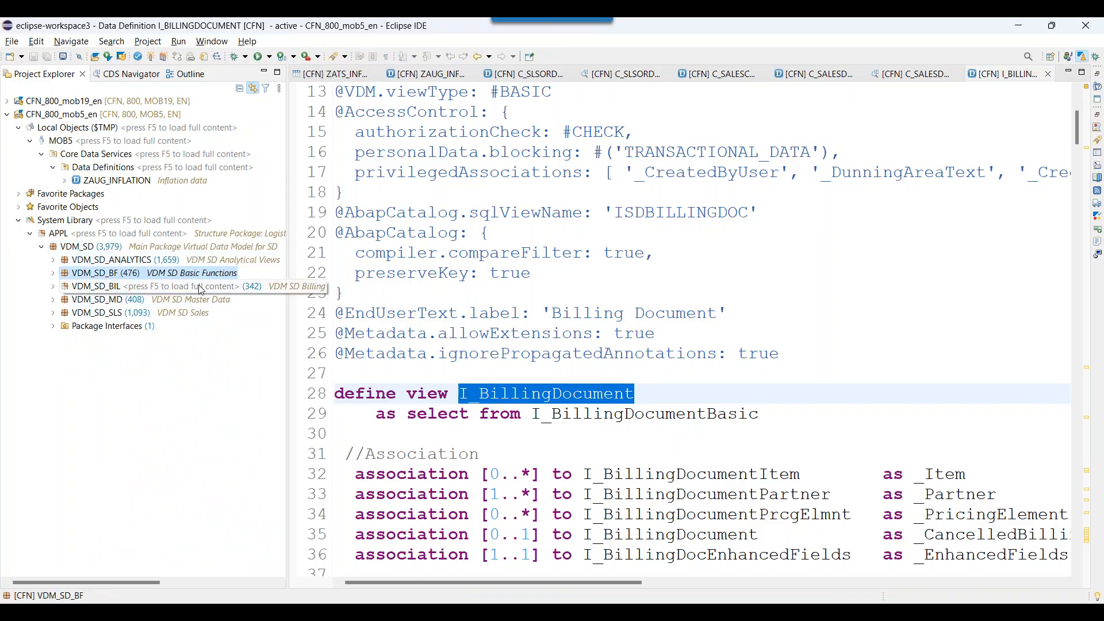
click(199, 300)
click(196, 314)
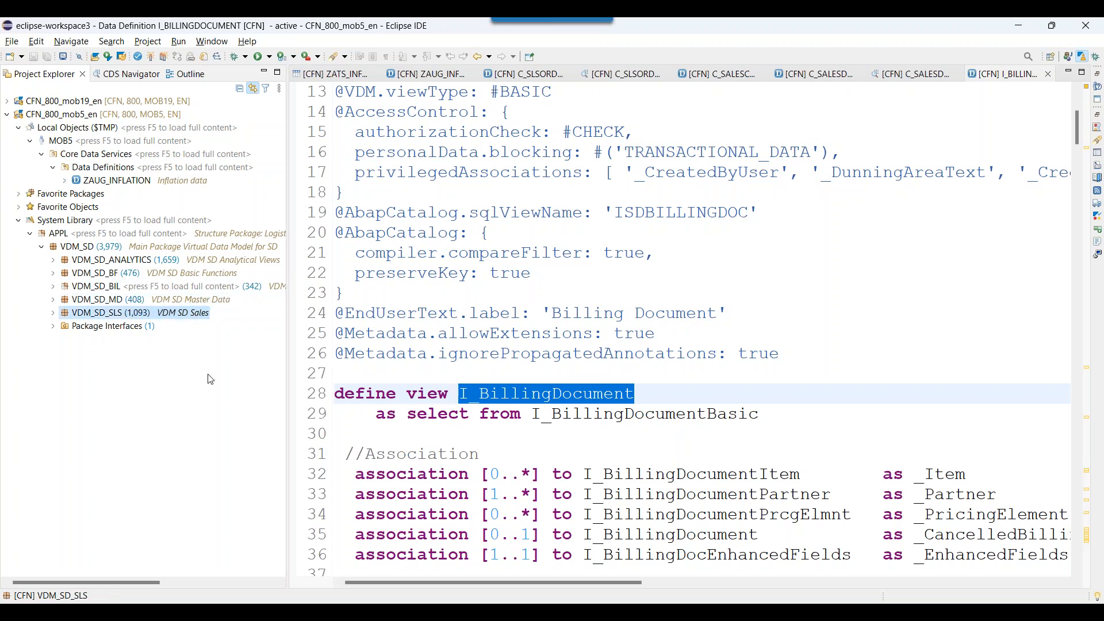
- Snap the Eclipse window to the right half of the screen and maximize the replication flow's browser window
key(super+Right)
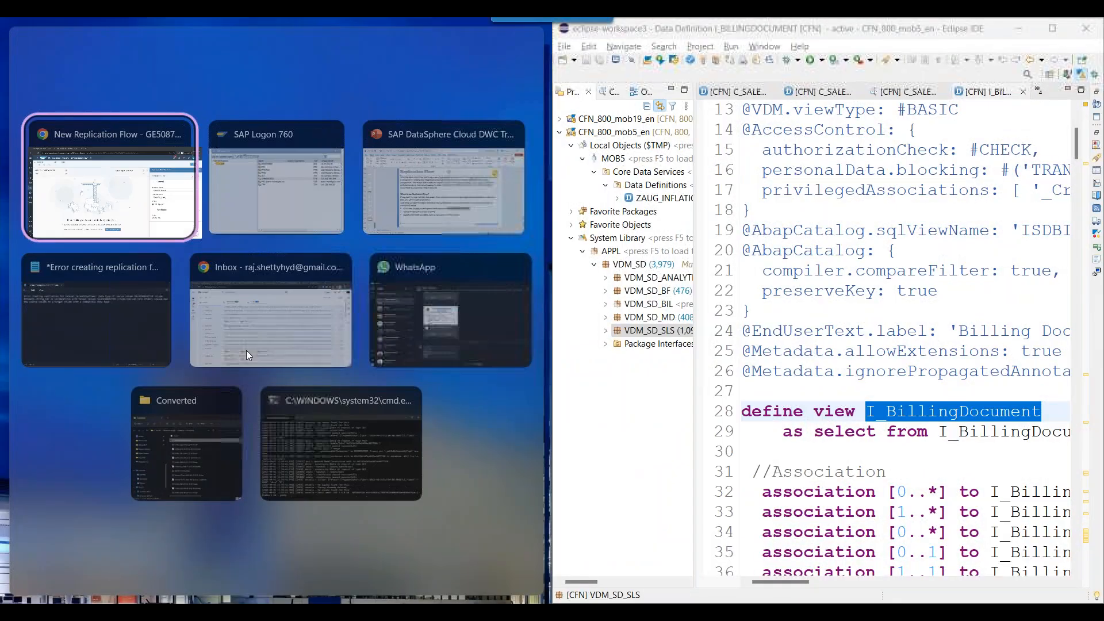
click(102, 207)
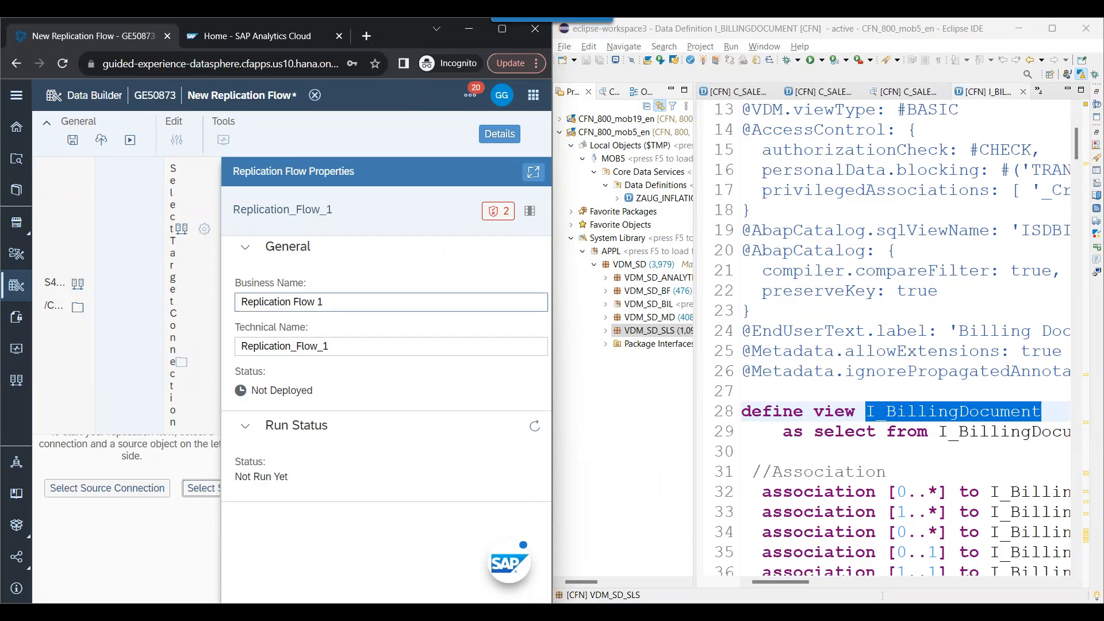
double_click(464, 44)
key(super+Up)
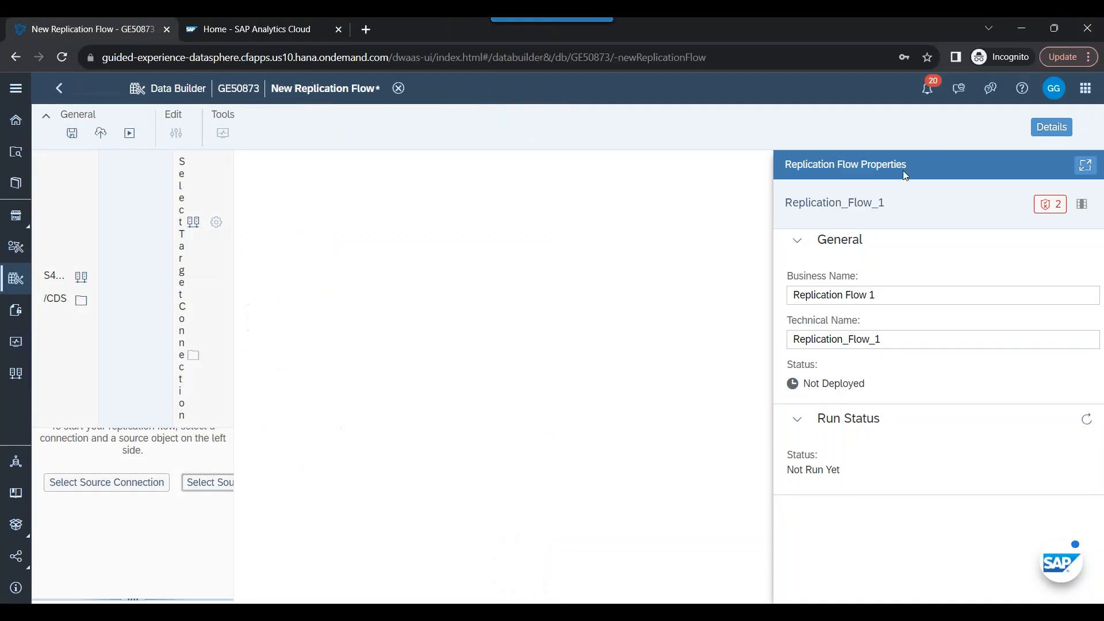
key(alt+Tab)
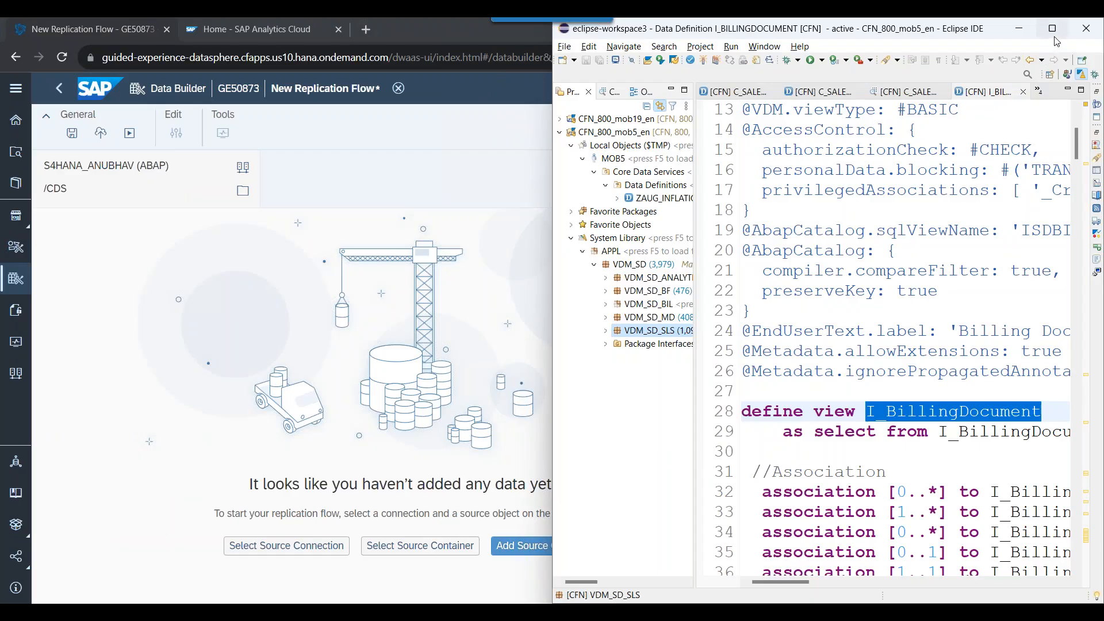
click(446, 313)
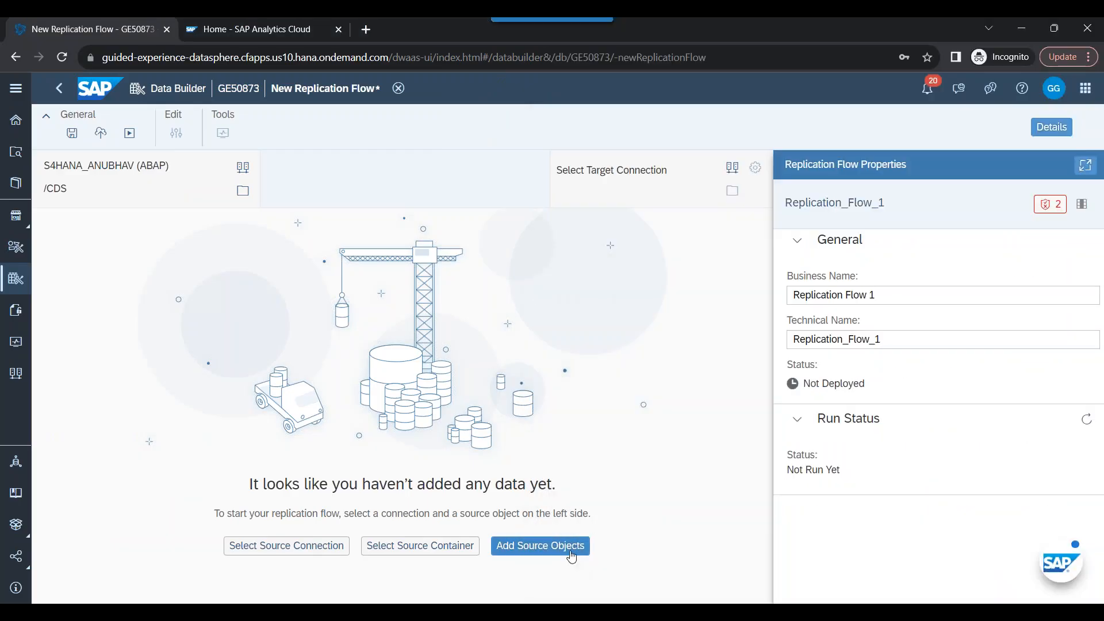
- Start adding source objects to the replication flow and expand the SD - Sales and Distribution folder under CDS
click(569, 549)
click(129, 229)
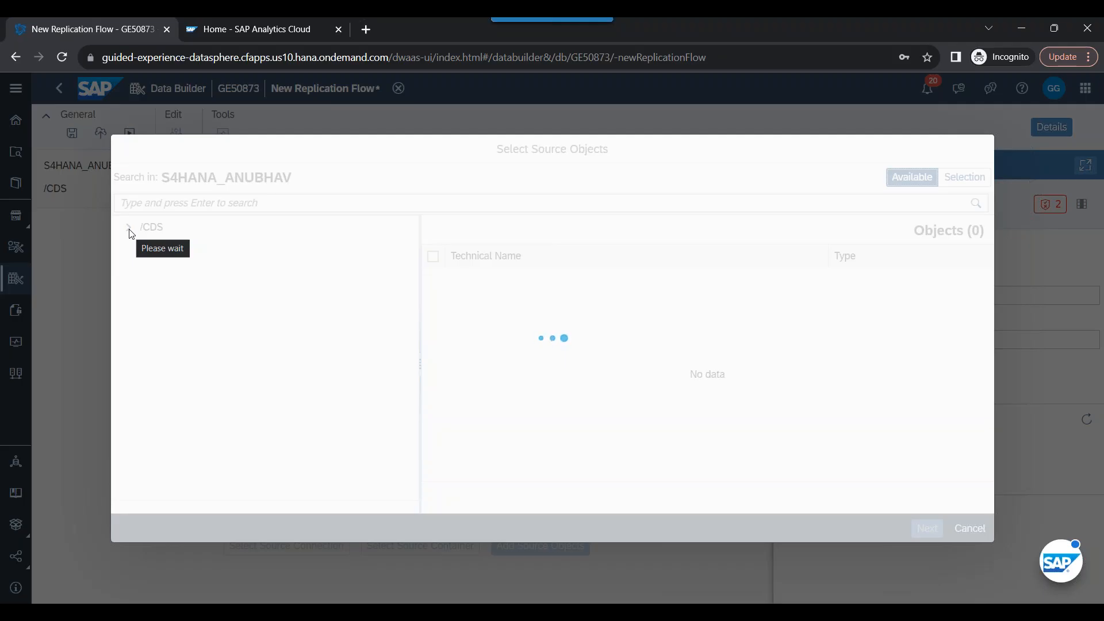
scroll(212, 410, down, 5)
scroll(218, 415, down, 5)
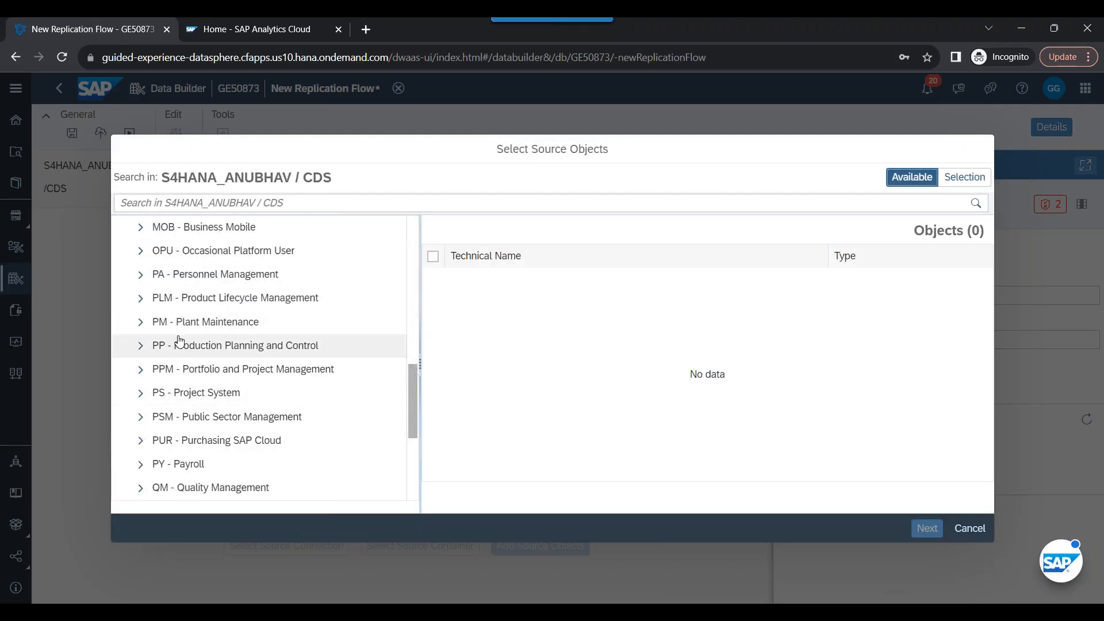
scroll(184, 402, down, 2)
scroll(182, 416, down, 3)
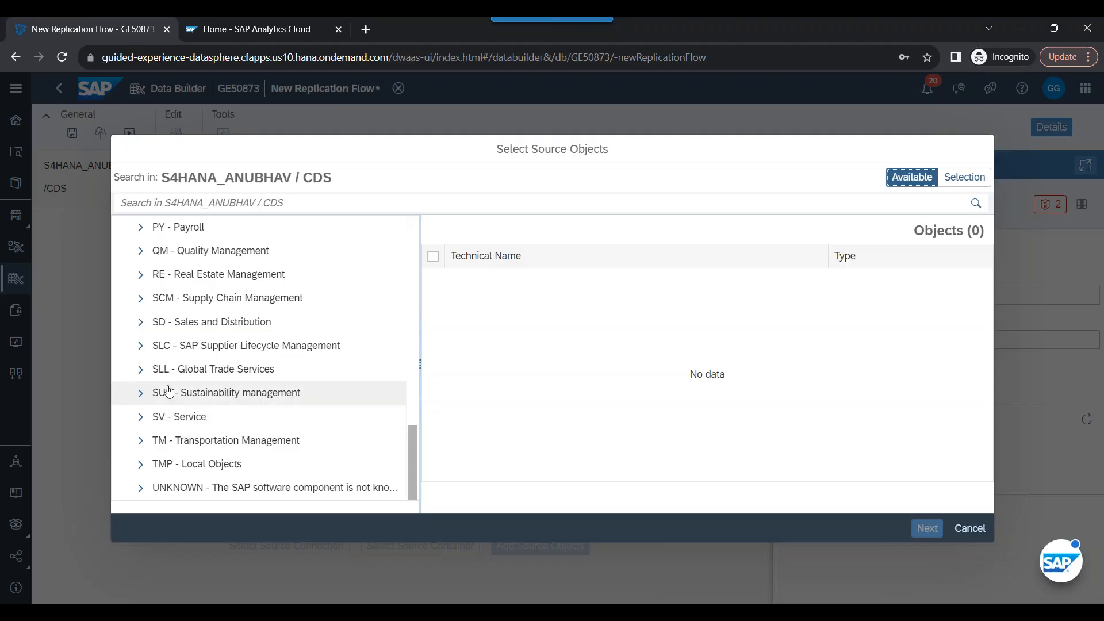
click(141, 324)
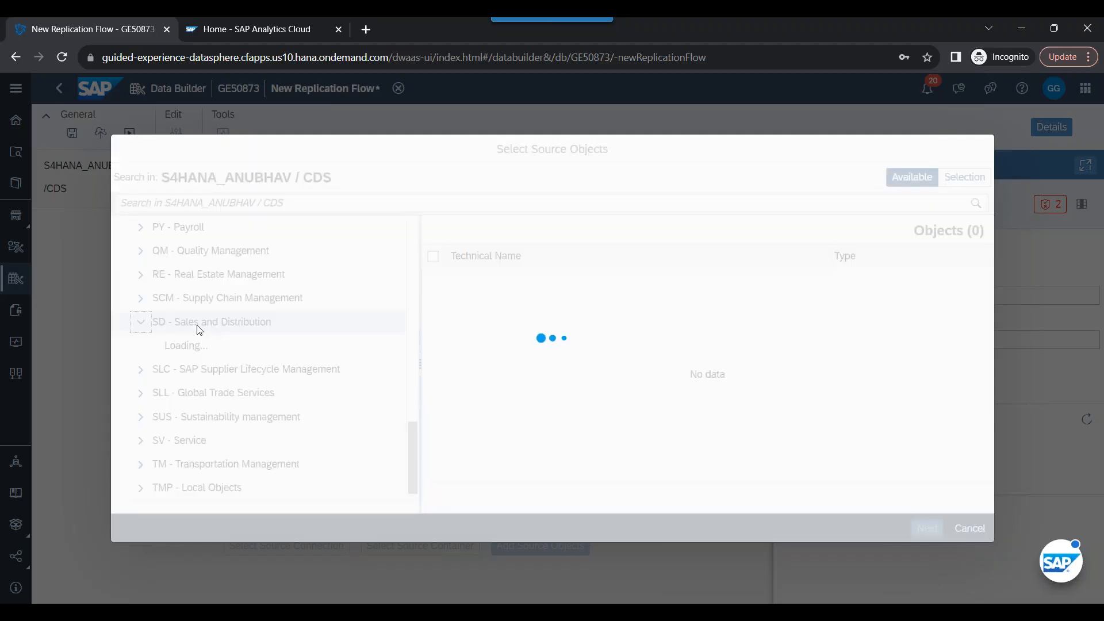
- Compare the VDM_SD subpackages in Eclipse with the SD - Sales and Distribution subfolders, widening the project tree and marking the matches
key(alt+Tab)
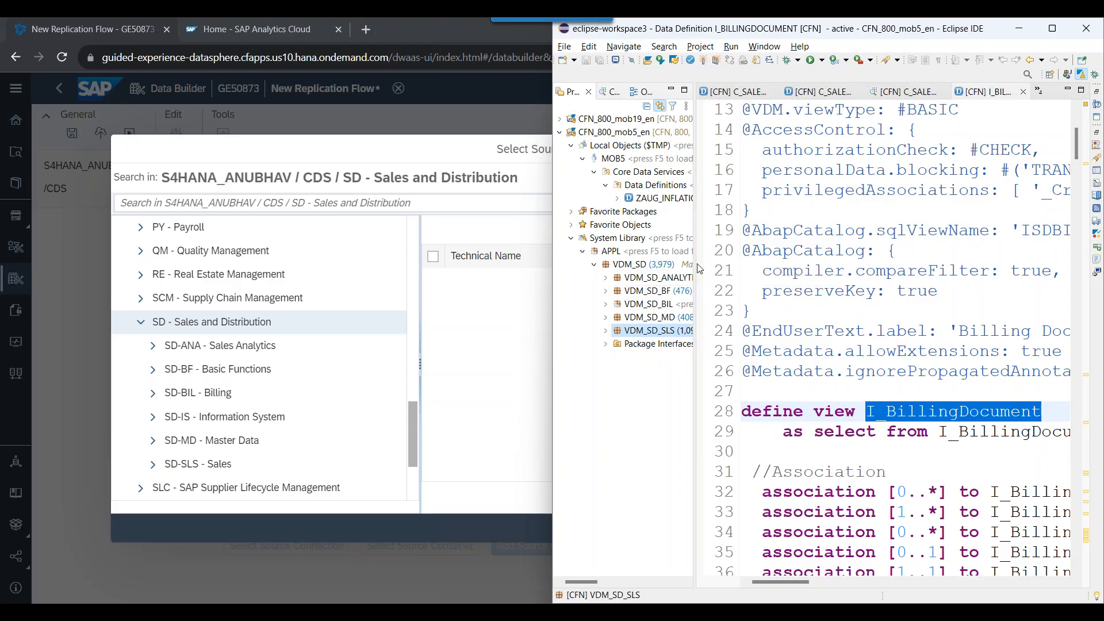
drag(694, 262, 971, 262)
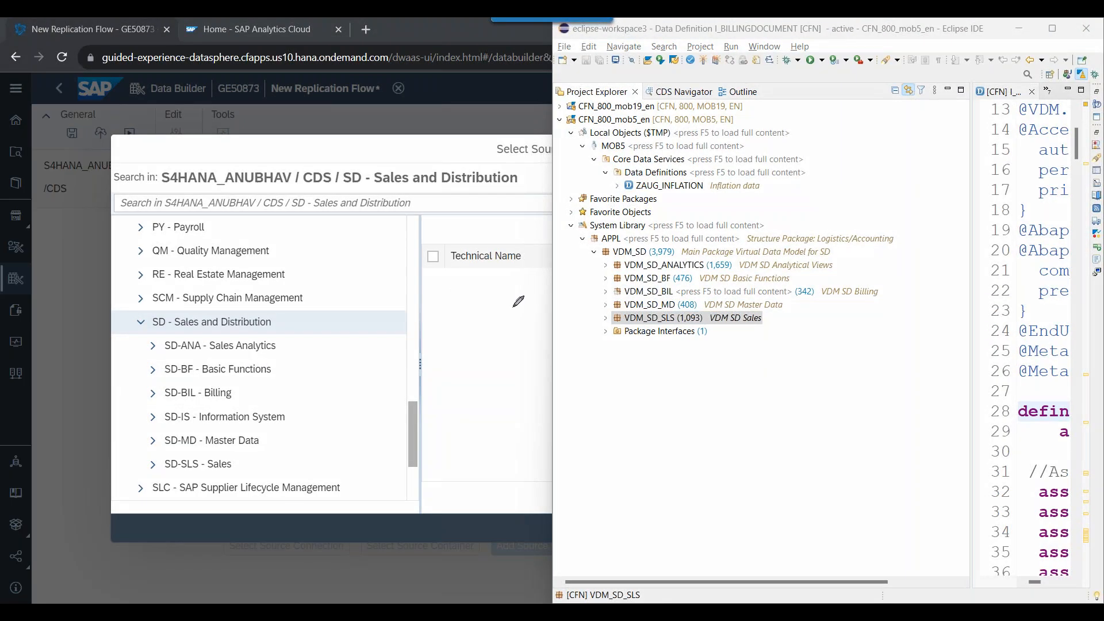
mouse_move(765, 260)
mouse_down()
mouse_move(741, 266)
mouse_move(829, 259)
mouse_up()
mouse_move(759, 257)
mouse_down()
mouse_move(454, 270)
mouse_move(262, 339)
mouse_move(272, 329)
mouse_up()
mouse_move(742, 275)
mouse_down()
mouse_move(797, 276)
mouse_move(559, 280)
mouse_move(262, 364)
mouse_move(272, 360)
mouse_up()
mouse_move(672, 292)
mouse_down()
mouse_move(883, 285)
mouse_move(678, 286)
mouse_move(353, 352)
mouse_move(259, 384)
mouse_up()
mouse_move(737, 296)
mouse_down()
mouse_move(779, 295)
mouse_move(693, 300)
mouse_move(360, 367)
mouse_move(282, 406)
mouse_move(297, 409)
mouse_up()
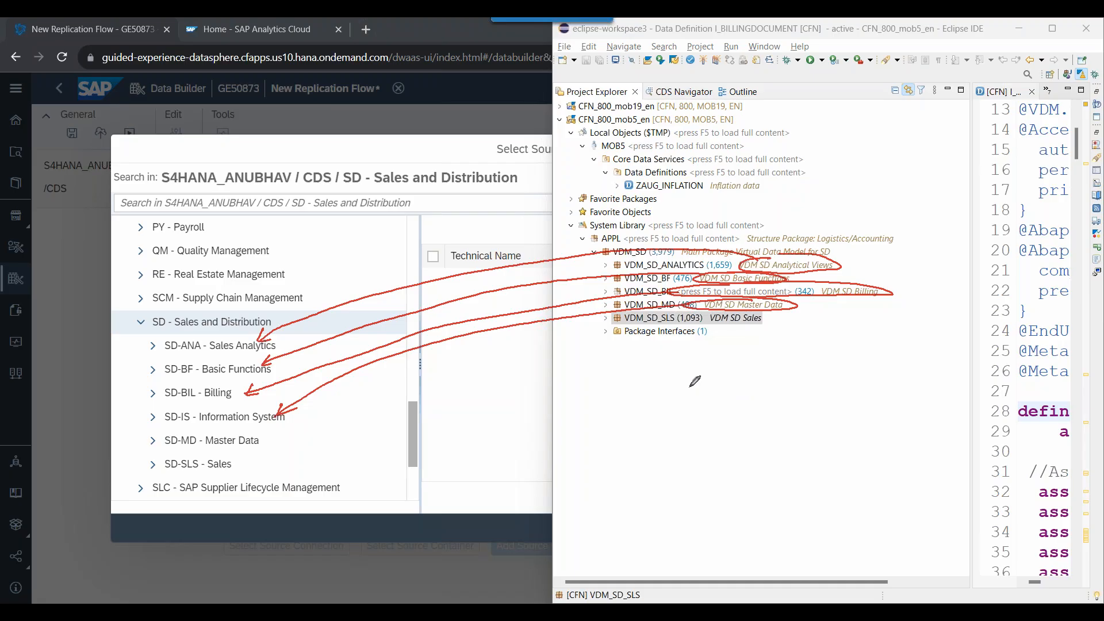
key(Escape)
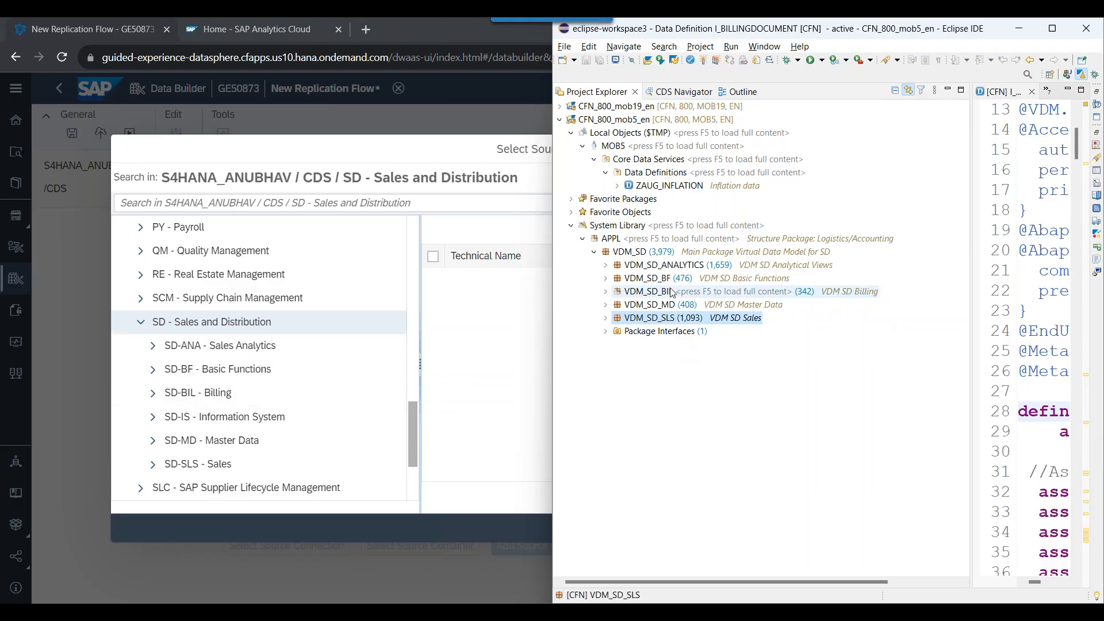
- Maximize Eclipse with a narrower project tree and examine the VDM view type and view name in the I_BillingDocument definition
click(1052, 29)
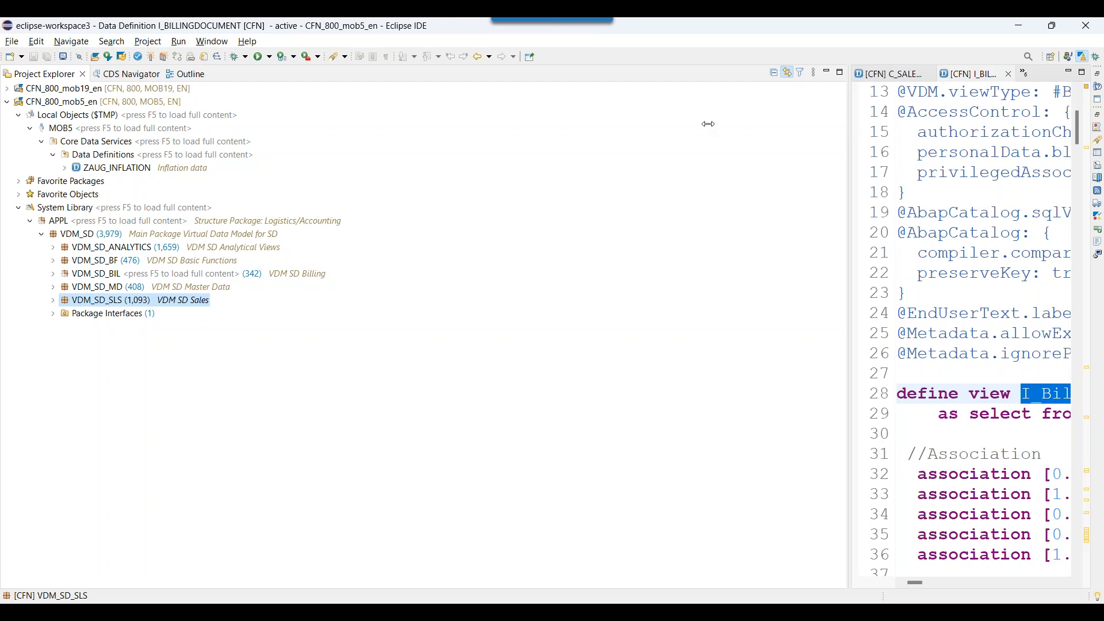
drag(849, 123, 274, 126)
click(572, 133)
scroll(572, 133, up, 4)
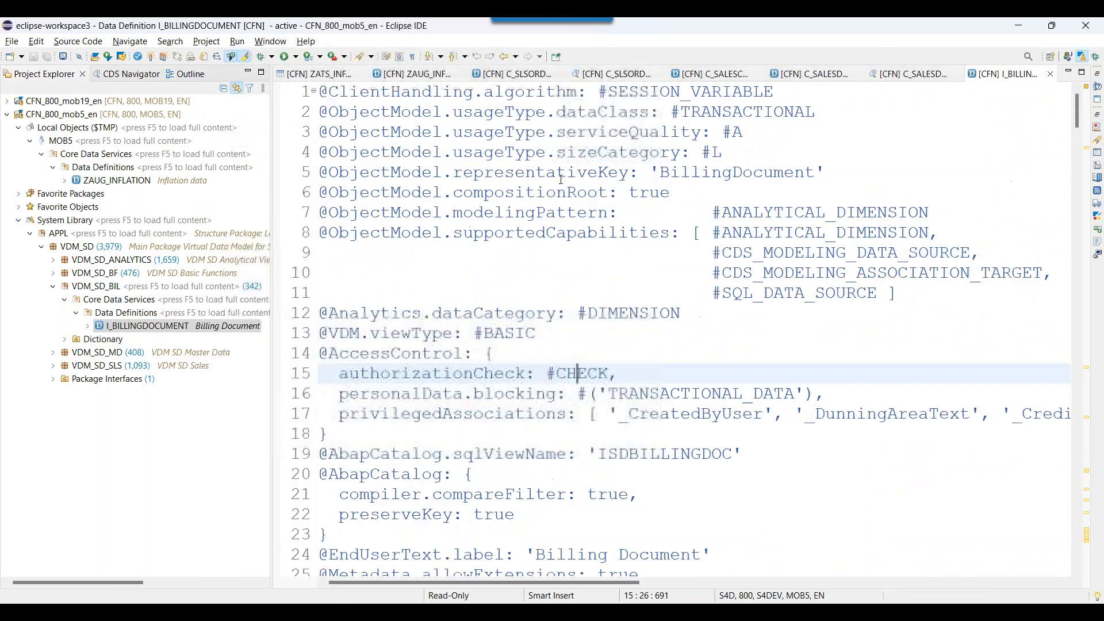
double_click(506, 333)
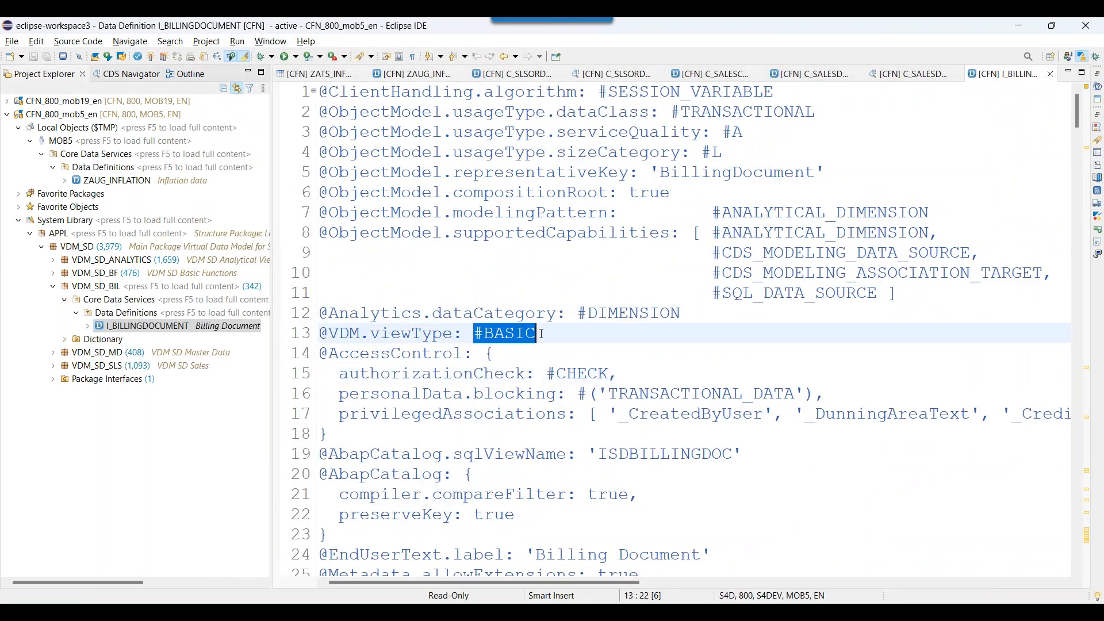
click(557, 393)
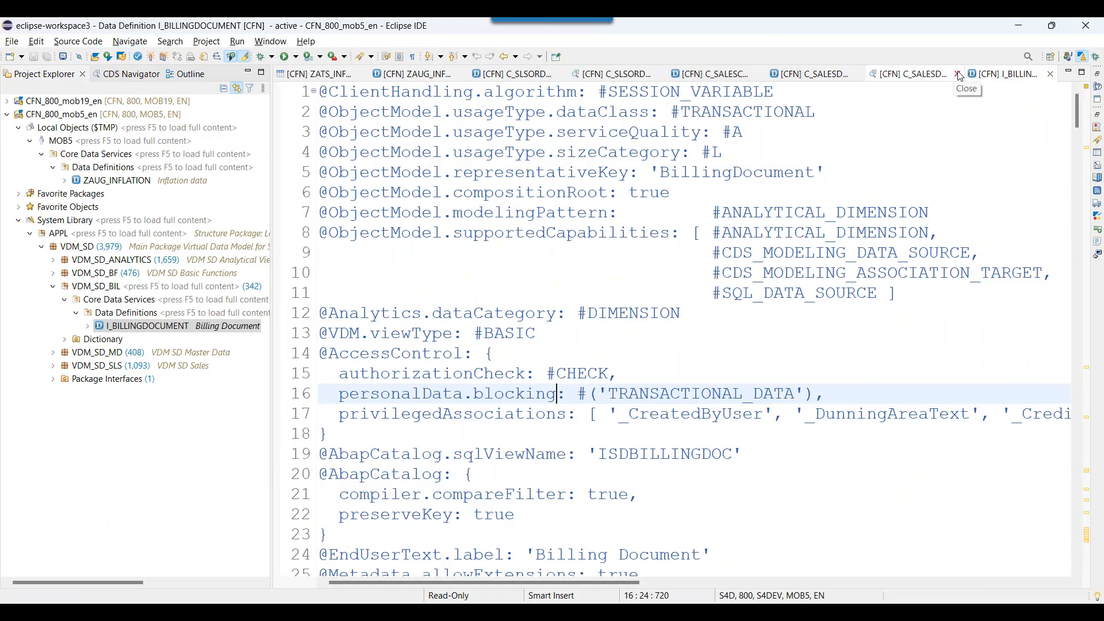
scroll(543, 413, down, 5)
click(449, 333)
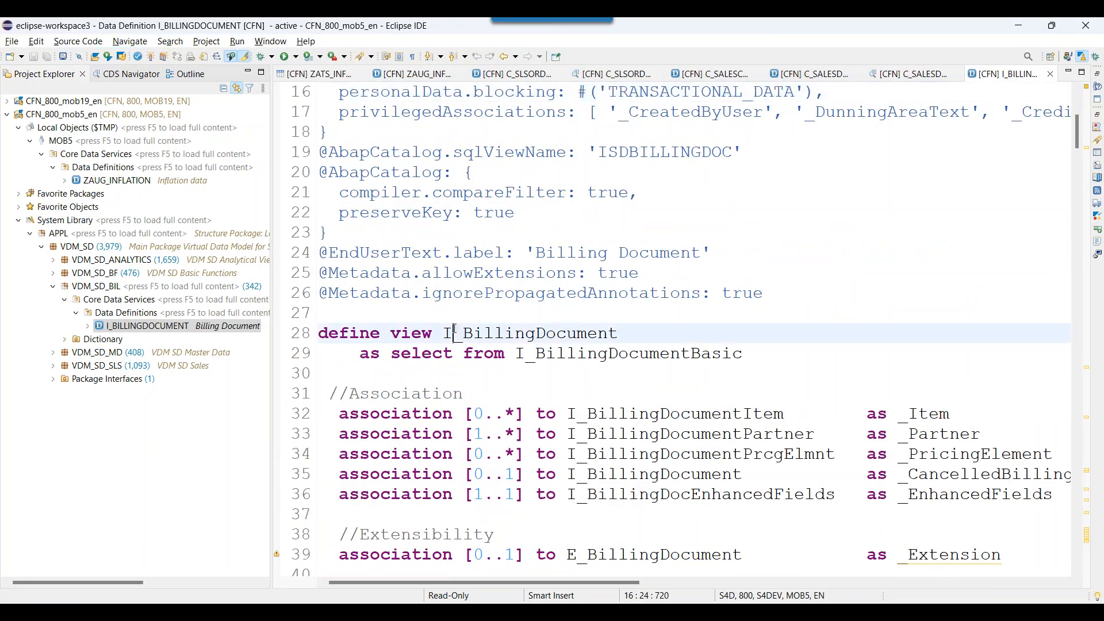
click(475, 333)
- Expand the SD-BIL - Billing folder in the replication flow's source objects and check the I_BILLINGDOCUMENT package in Eclipse
key(alt+Tab)
click(153, 394)
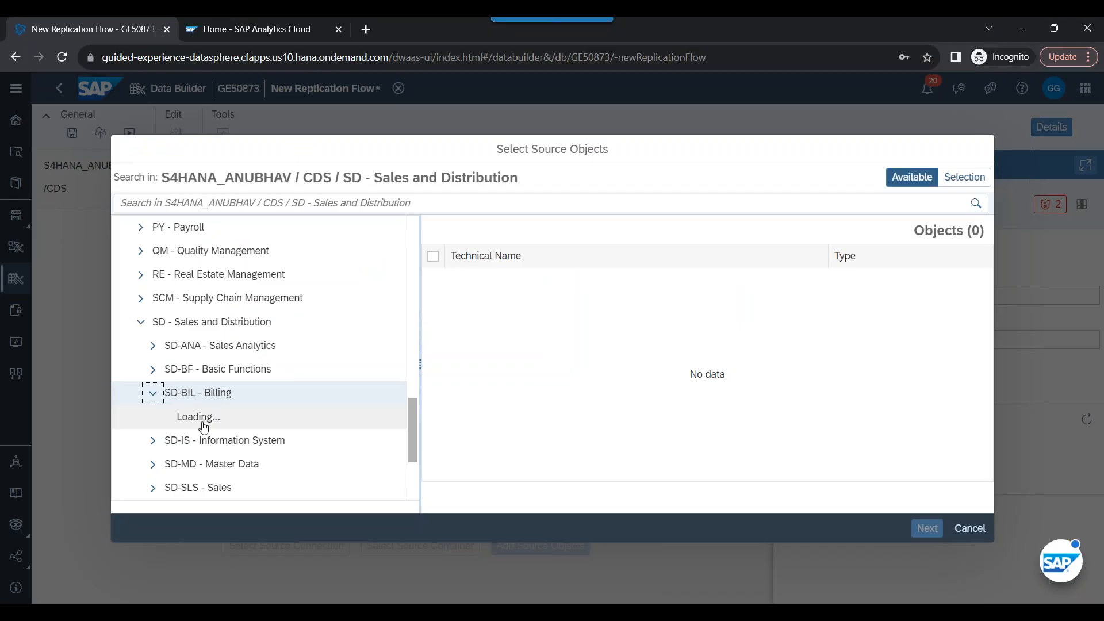
key(alt+Tab)
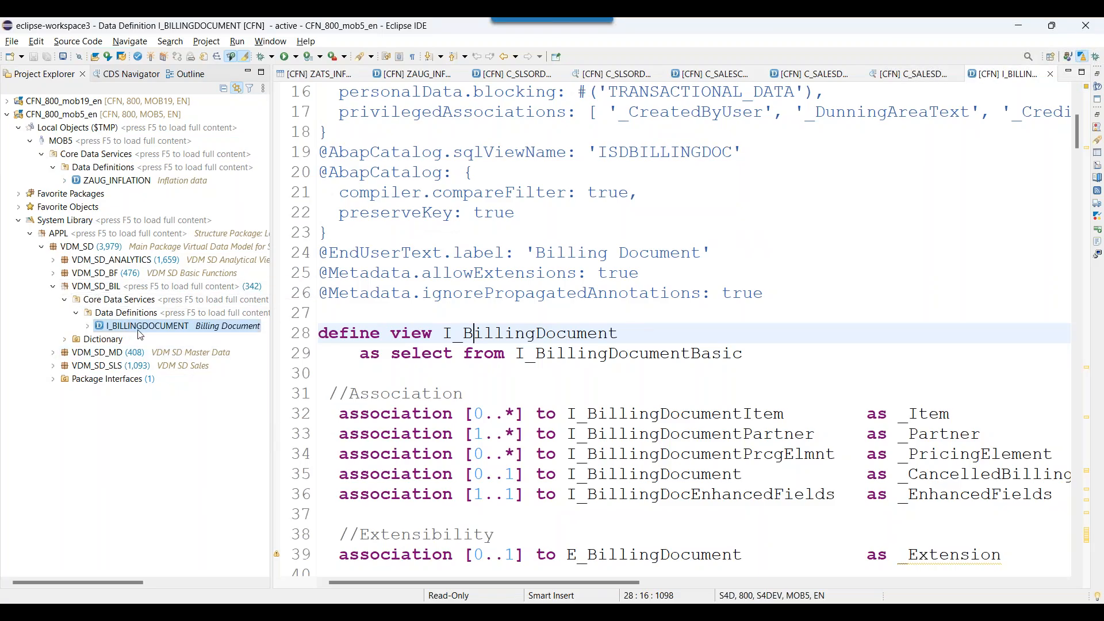
key(alt+Tab)
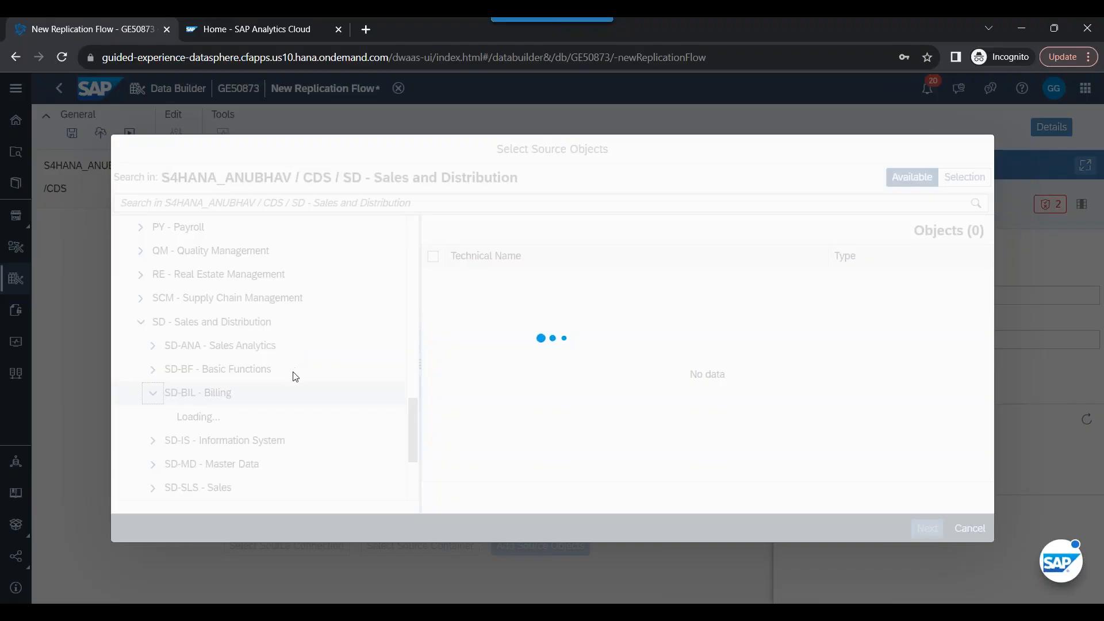
- Copy the view name I_BillingDocument from its Eclipse definition and search for it in the SD-BIL - Billing source objects
key(alt+Tab)
double_click(583, 332)
key(ctrl+c)
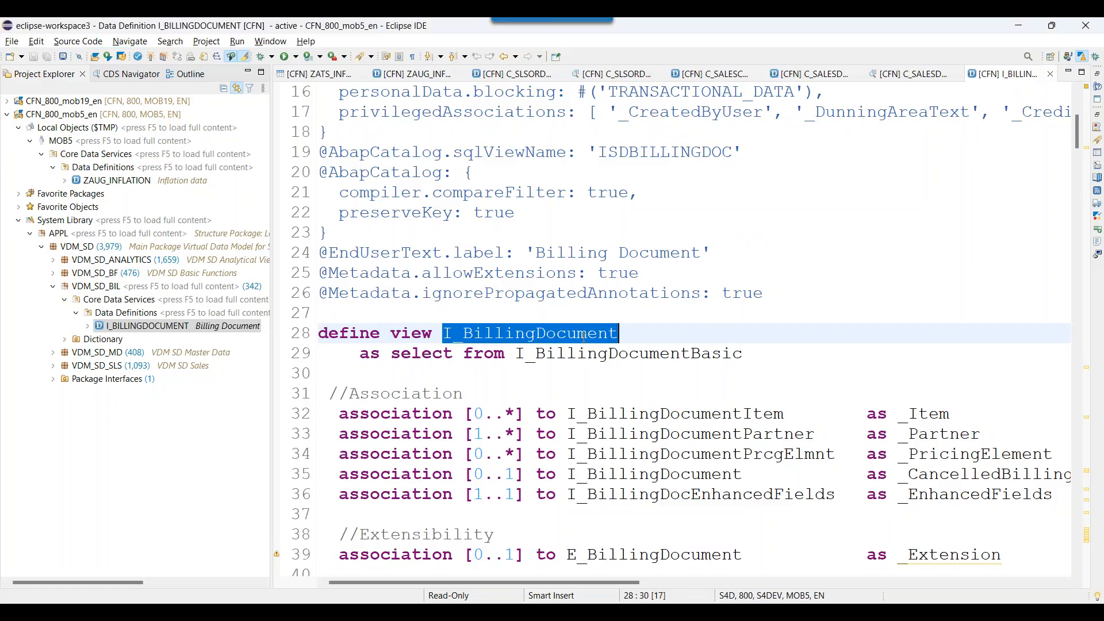
key(alt+Tab)
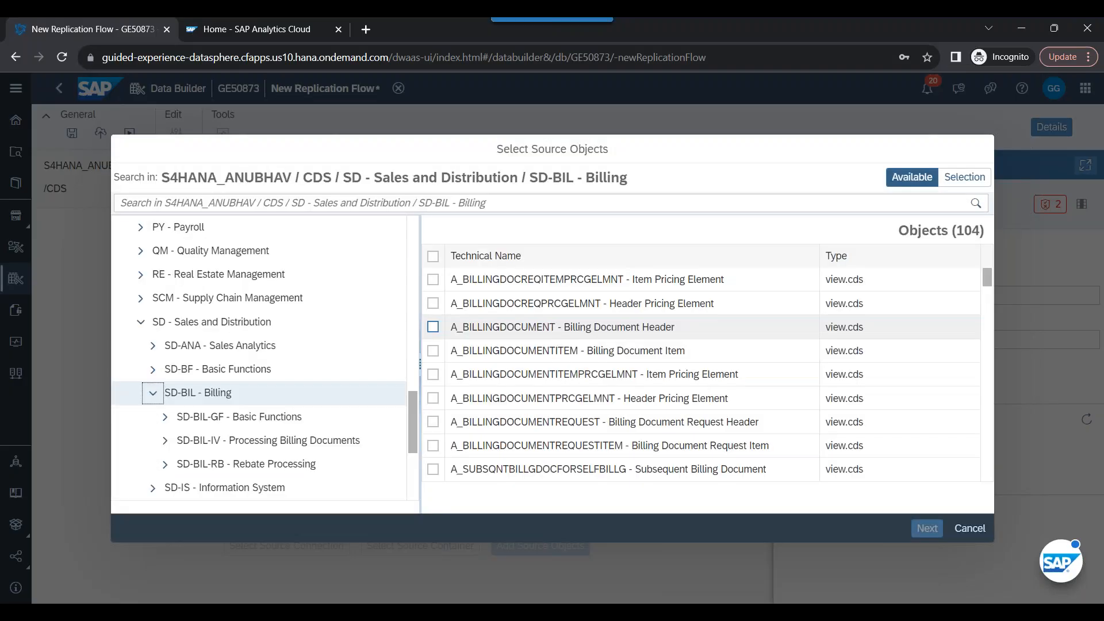
click(489, 207)
key(ctrl+v)
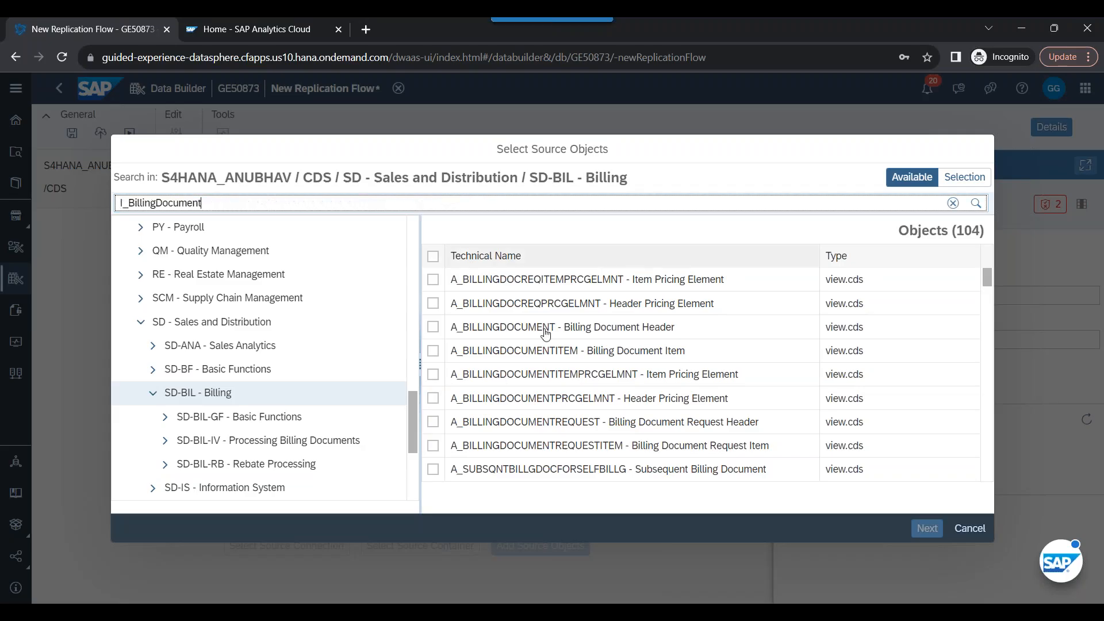
key(Return)
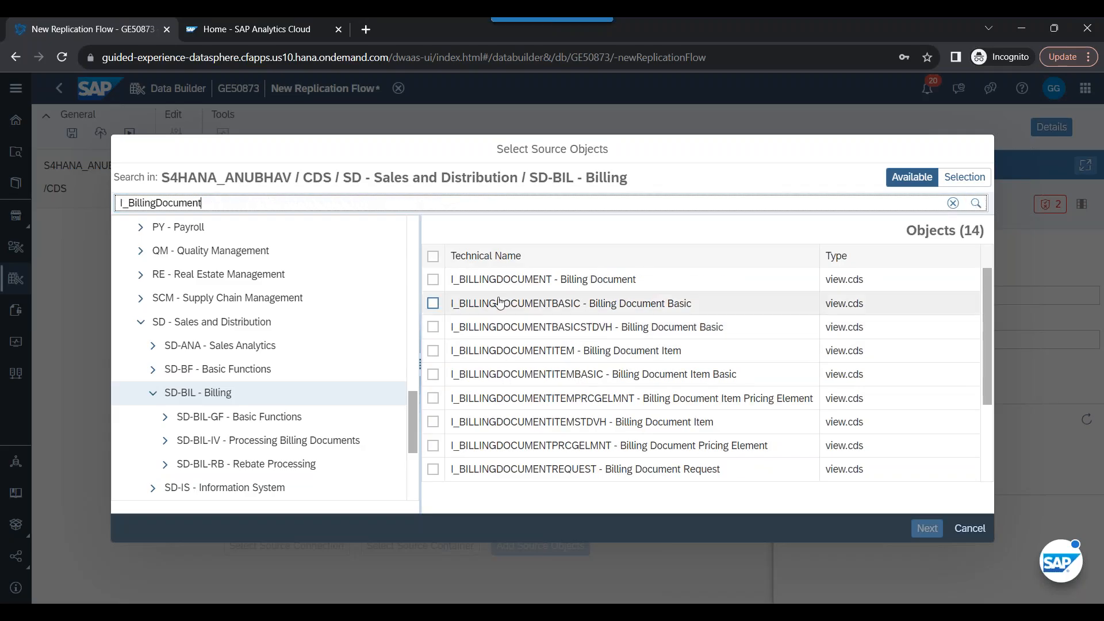
- Try to add I_BILLINGDOCUMENT - Billing Document as a source object of the replication flow
click(433, 280)
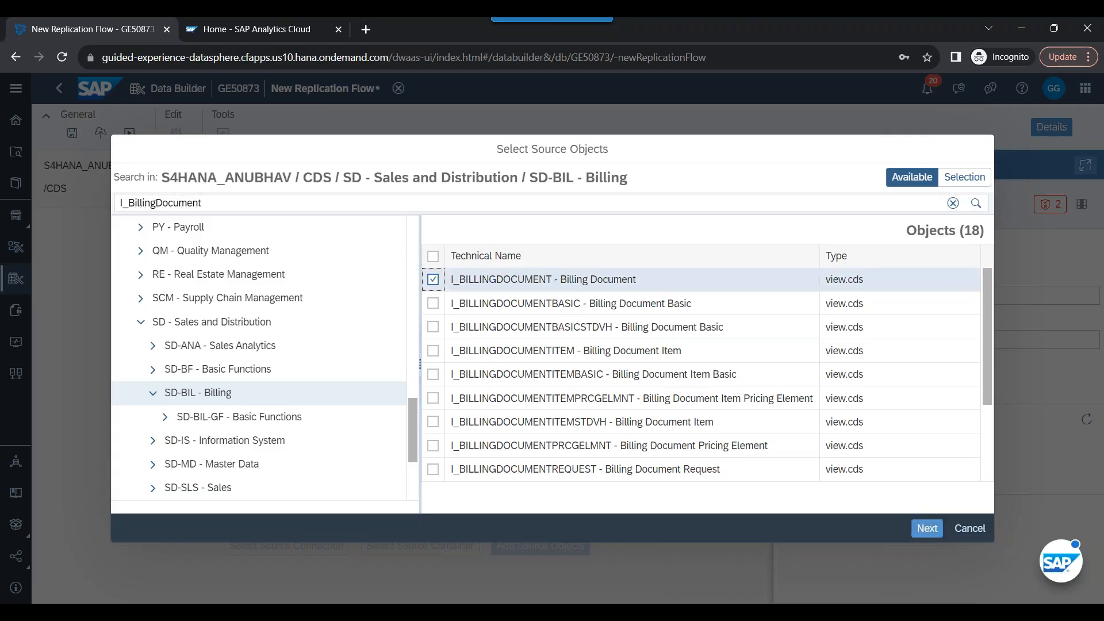
click(924, 532)
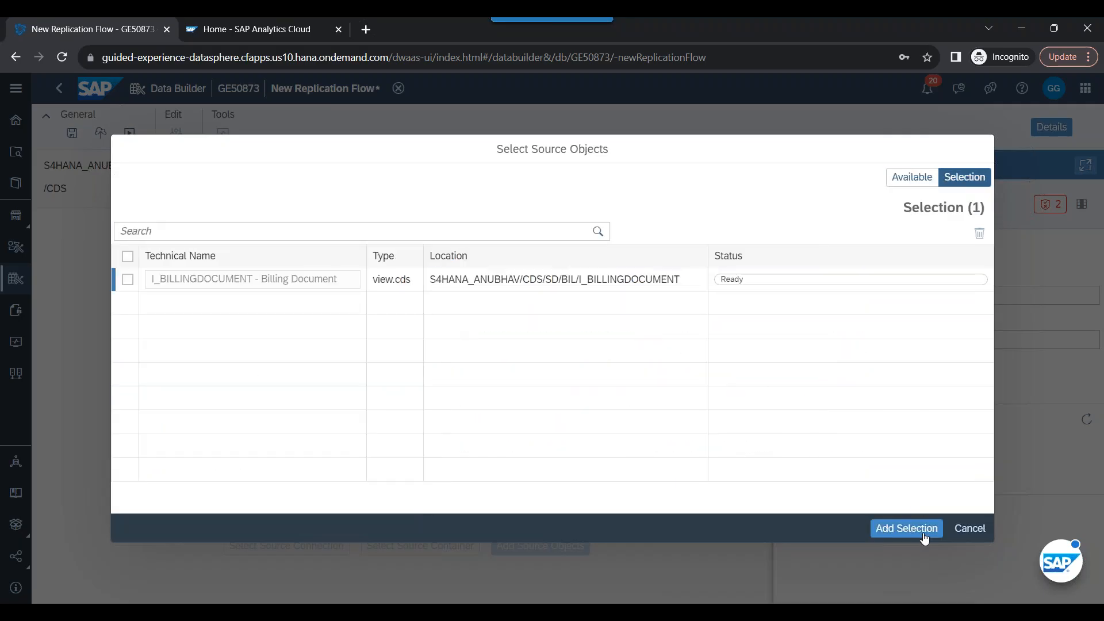
click(909, 528)
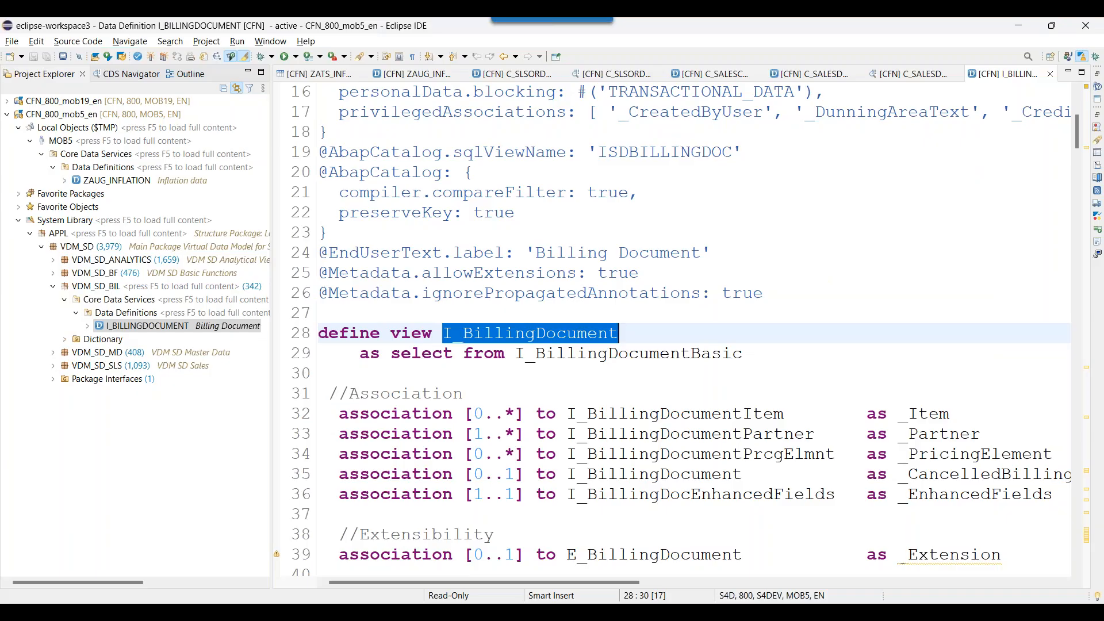
- Compare the extraction warning in Datasphere with the Analytics annotations of the I_BillingDocument definition in Eclipse
click(464, 253)
scroll(469, 318, up, 4)
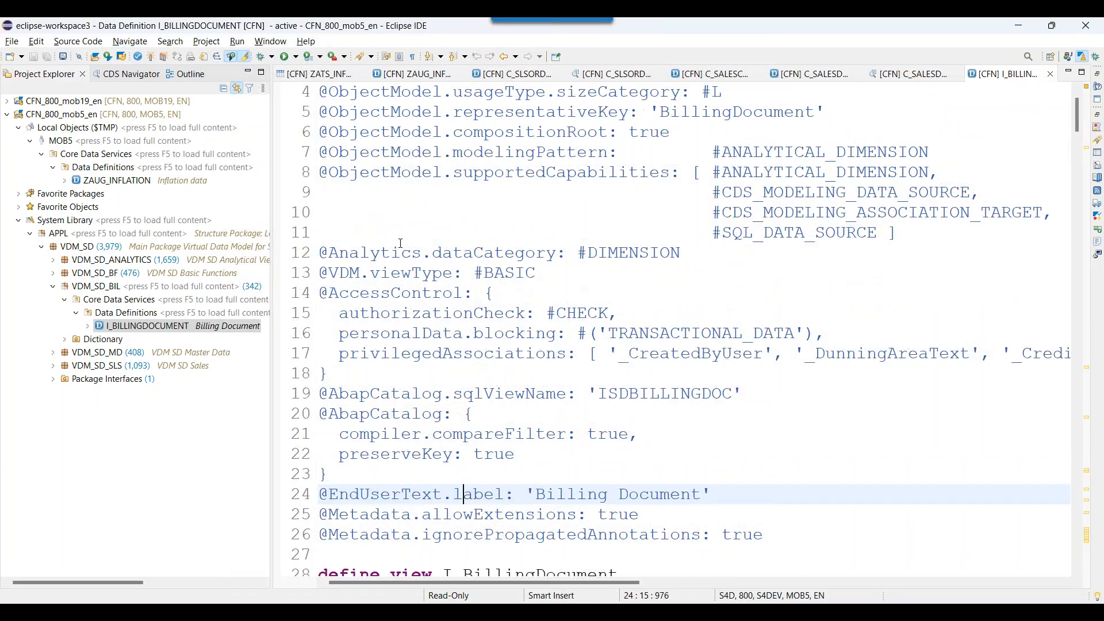
double_click(386, 253)
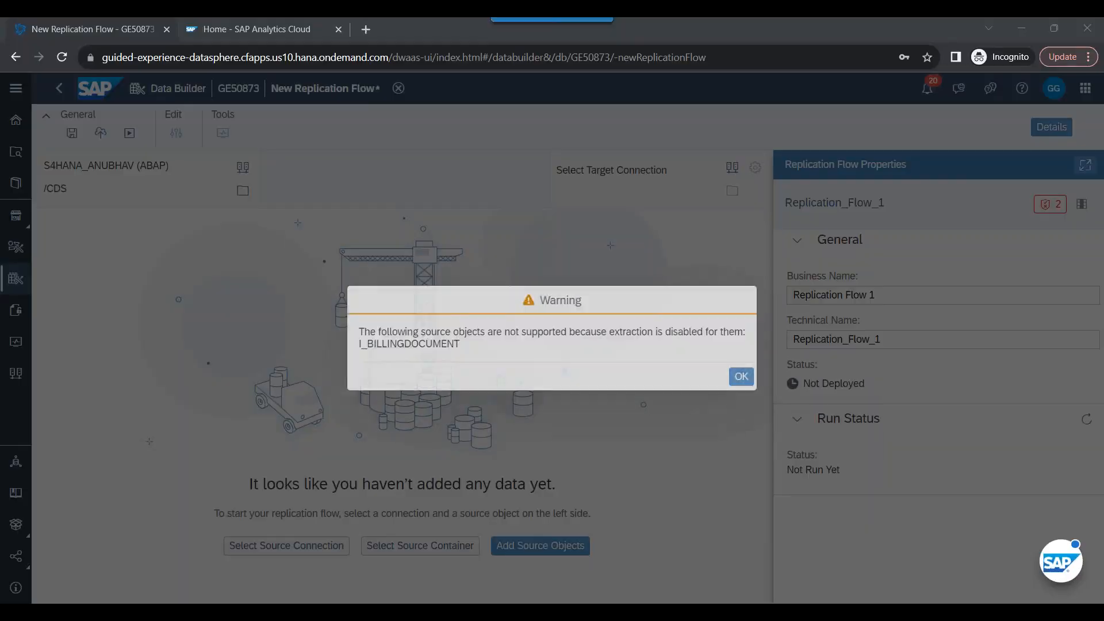
drag(376, 332, 745, 330)
click(648, 333)
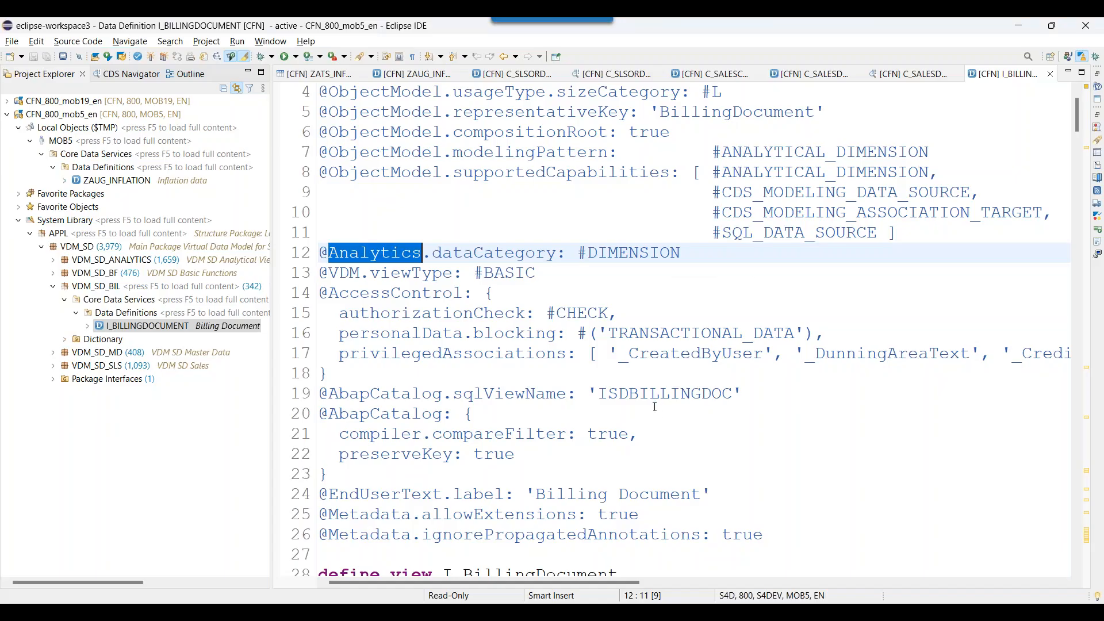
click(474, 253)
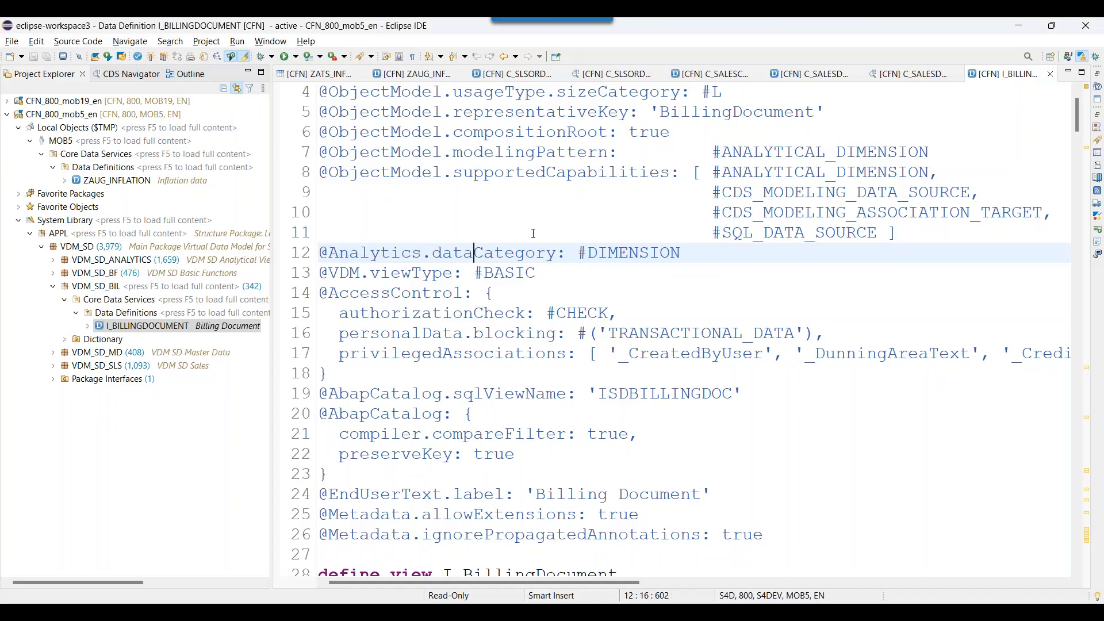
double_click(373, 253)
click(495, 294)
- Switch to the C_SALESDOCUMENTITEMDEX_1 definition and examine its Analytics data category and data extraction annotations
click(809, 74)
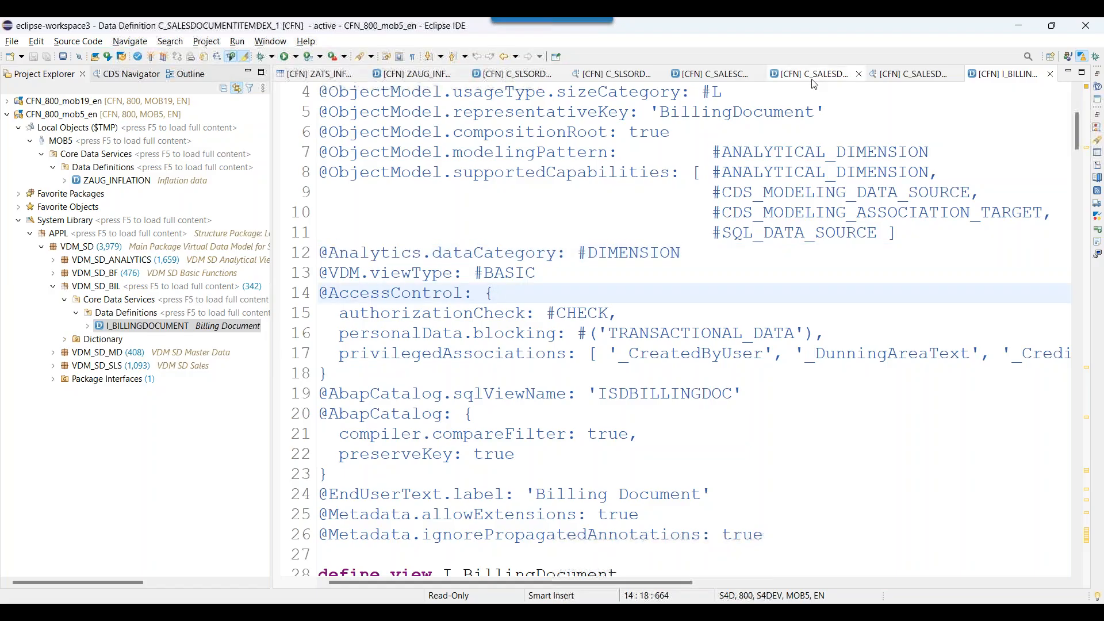
double_click(395, 217)
double_click(403, 233)
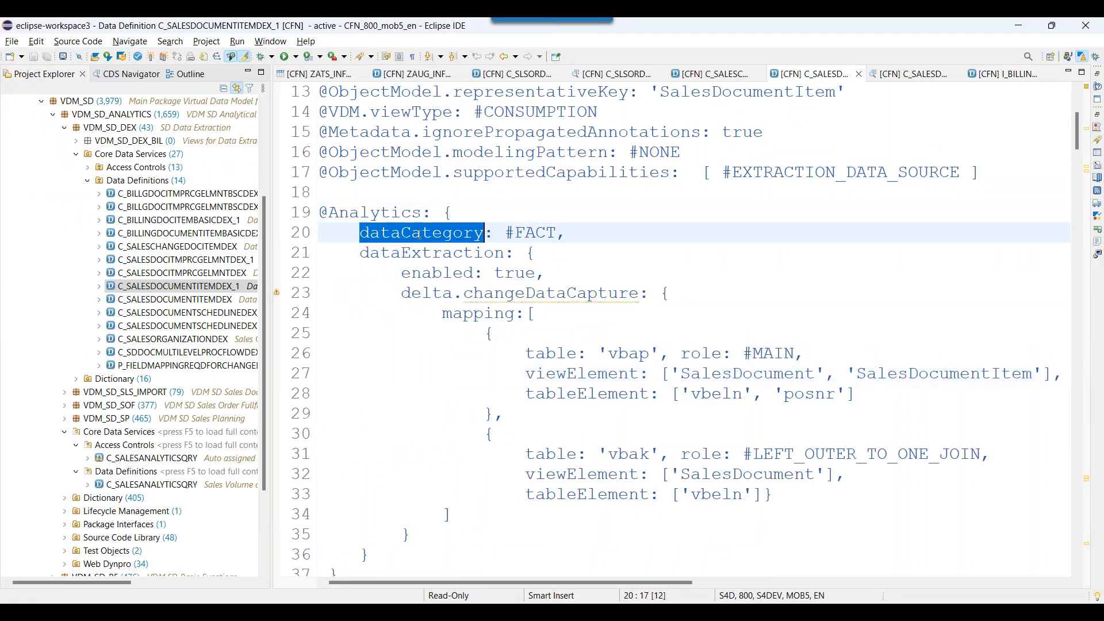
click(432, 253)
click(498, 267)
drag(400, 273, 545, 272)
click(526, 365)
scroll(571, 301, down, 7)
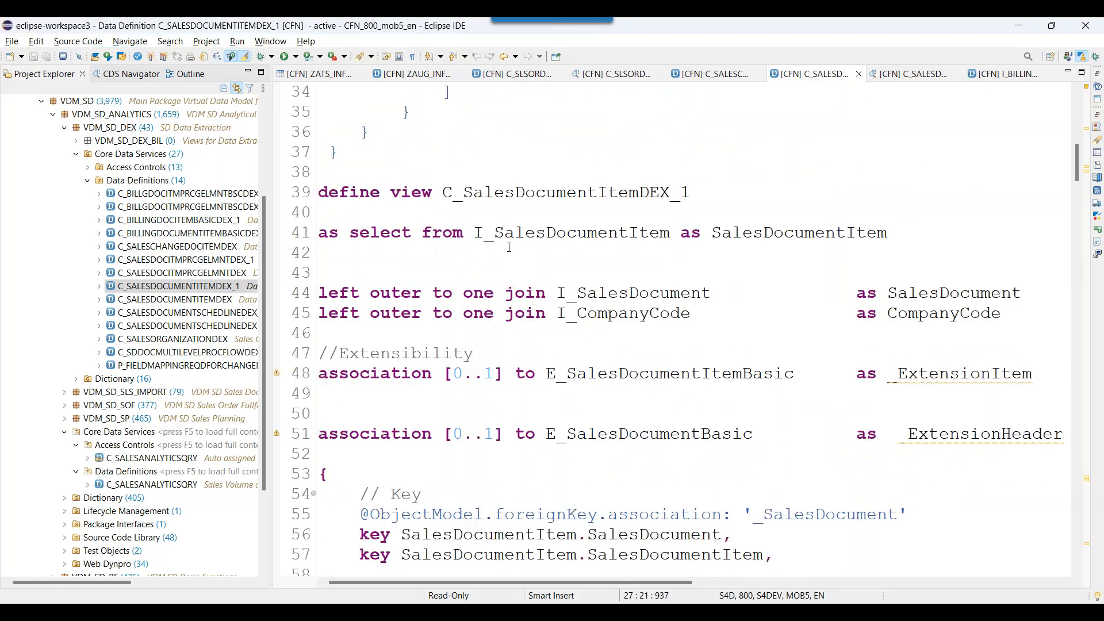
- Inspect the DEX part of the view name and select the full name C_SalesDocumentItemDEX_1 in the define view line
double_click(520, 193)
drag(639, 193, 674, 194)
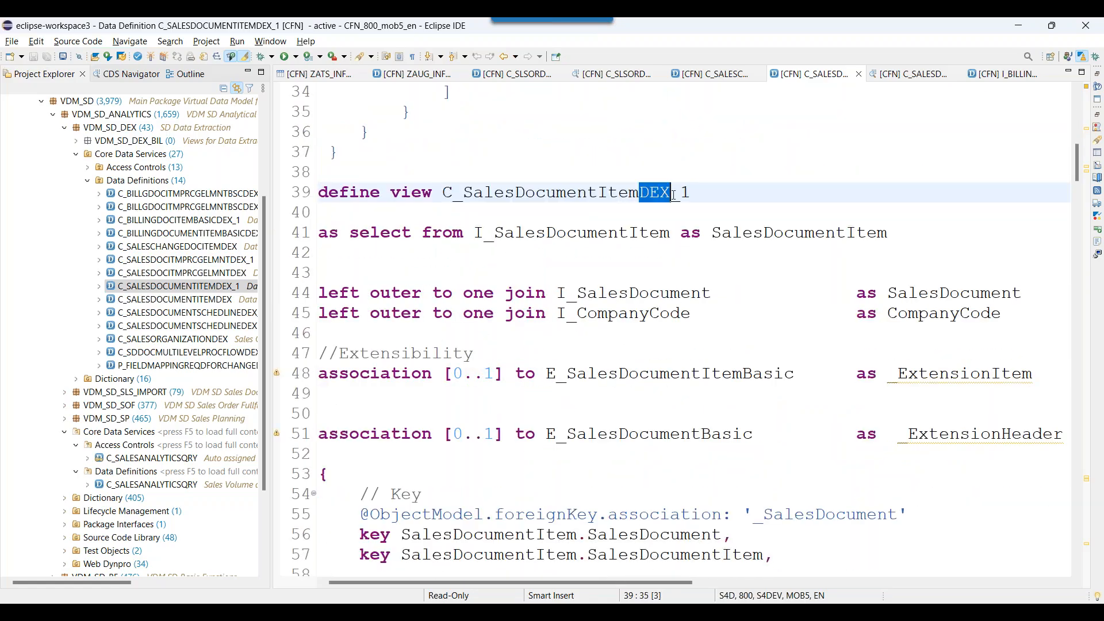
double_click(512, 193)
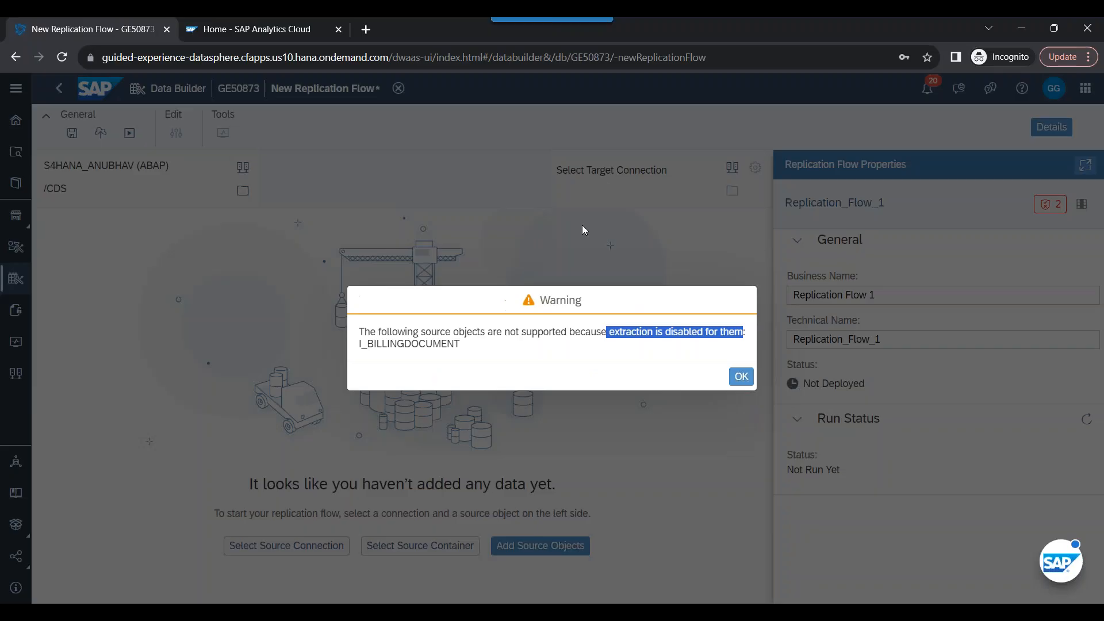
- Dismiss the warning in Datasphere and return to the Data Builder start page, discarding the unsaved replication flow
click(741, 377)
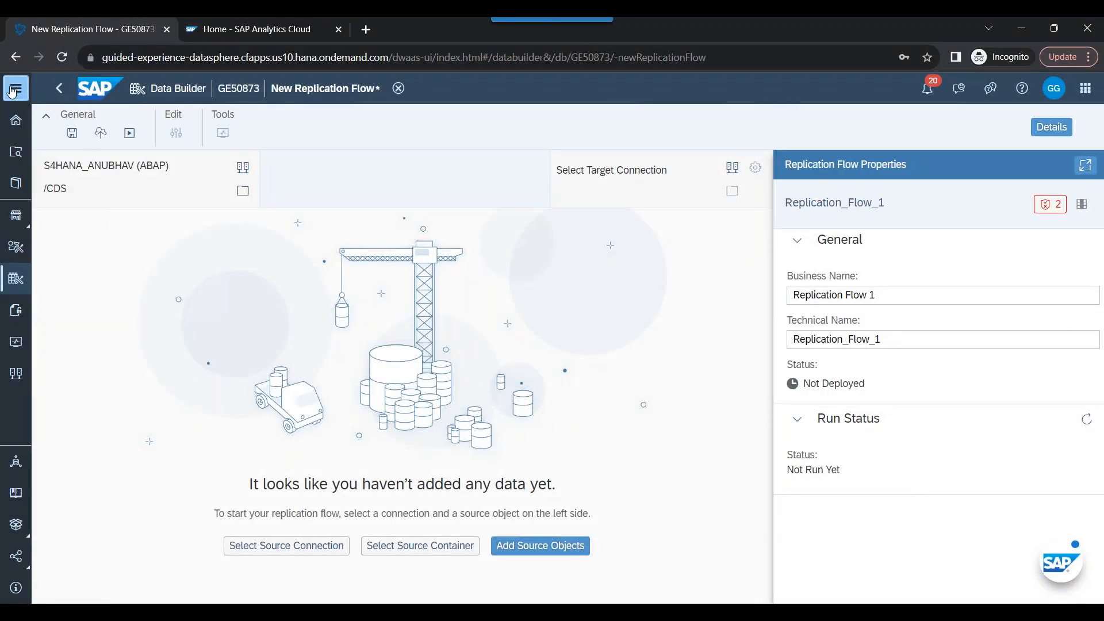
click(16, 88)
click(118, 310)
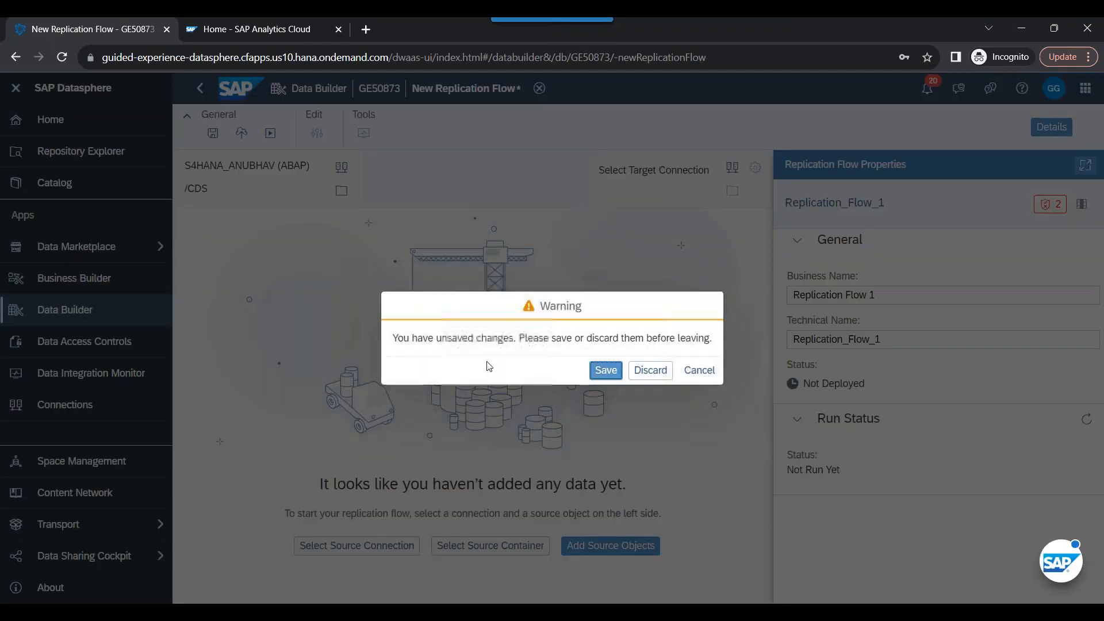
click(671, 372)
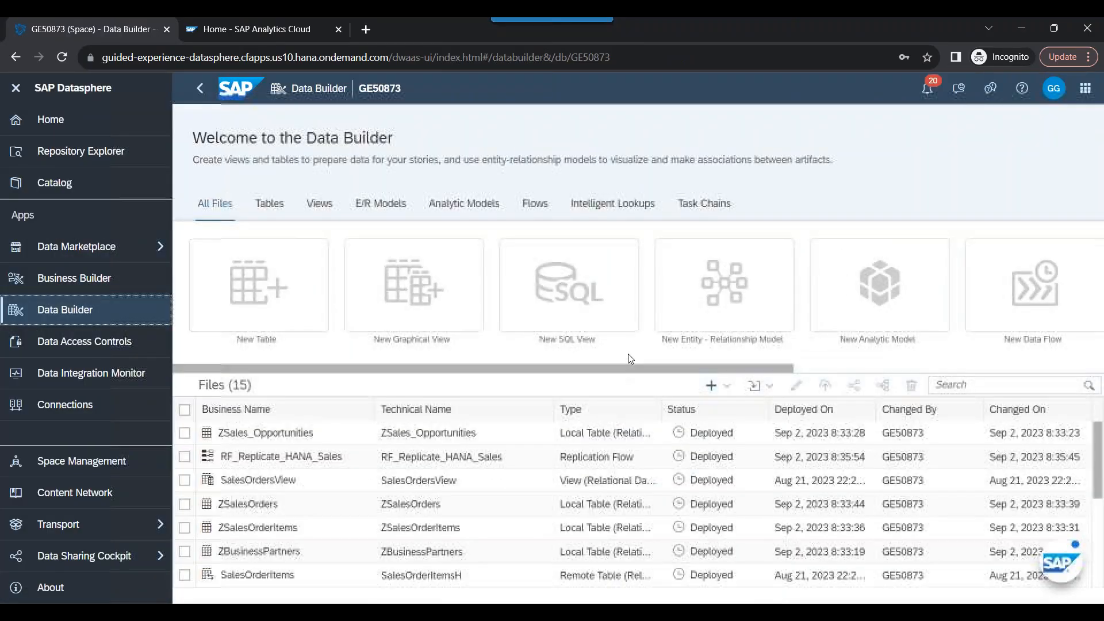
- Create a new data flow with the navigation menu collapsed and expand the S/4HANA ABAP connection among its sources
click(1005, 316)
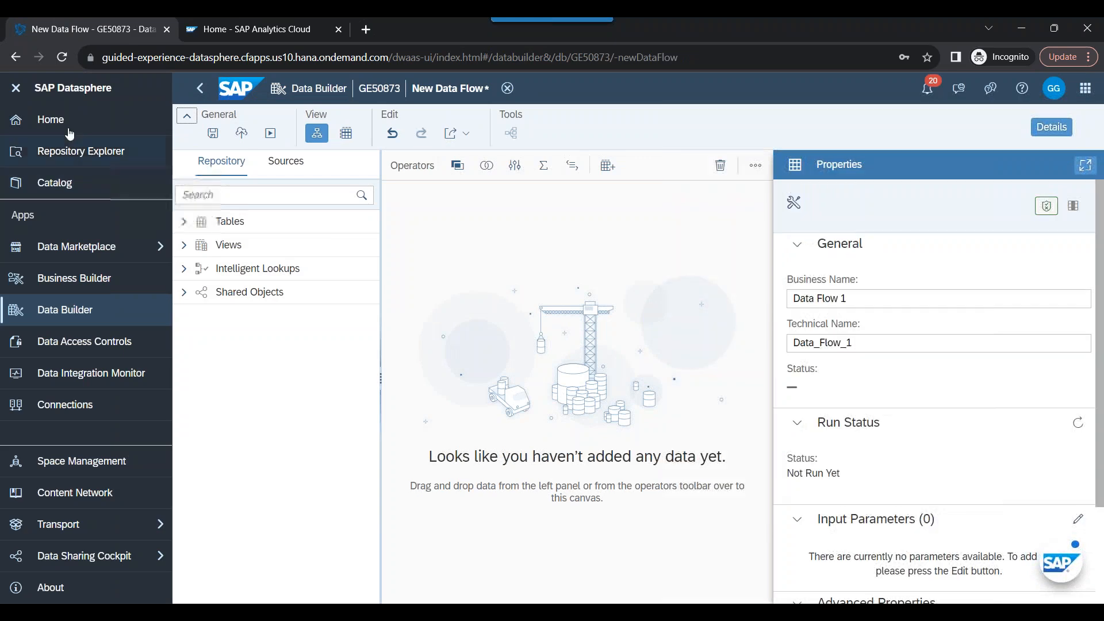
click(16, 88)
click(145, 162)
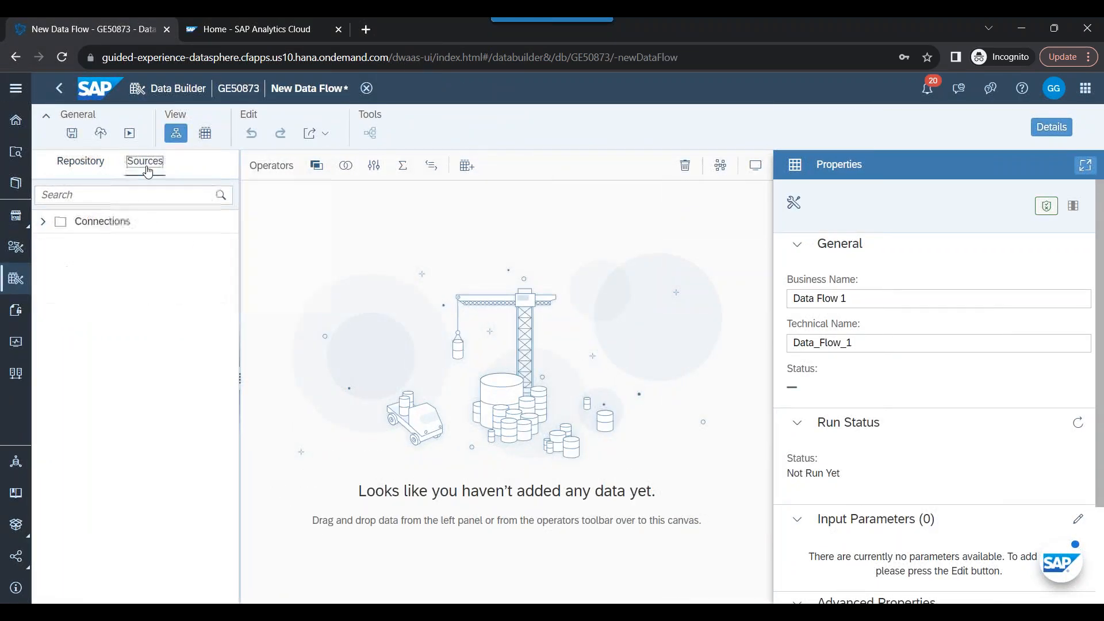
click(43, 221)
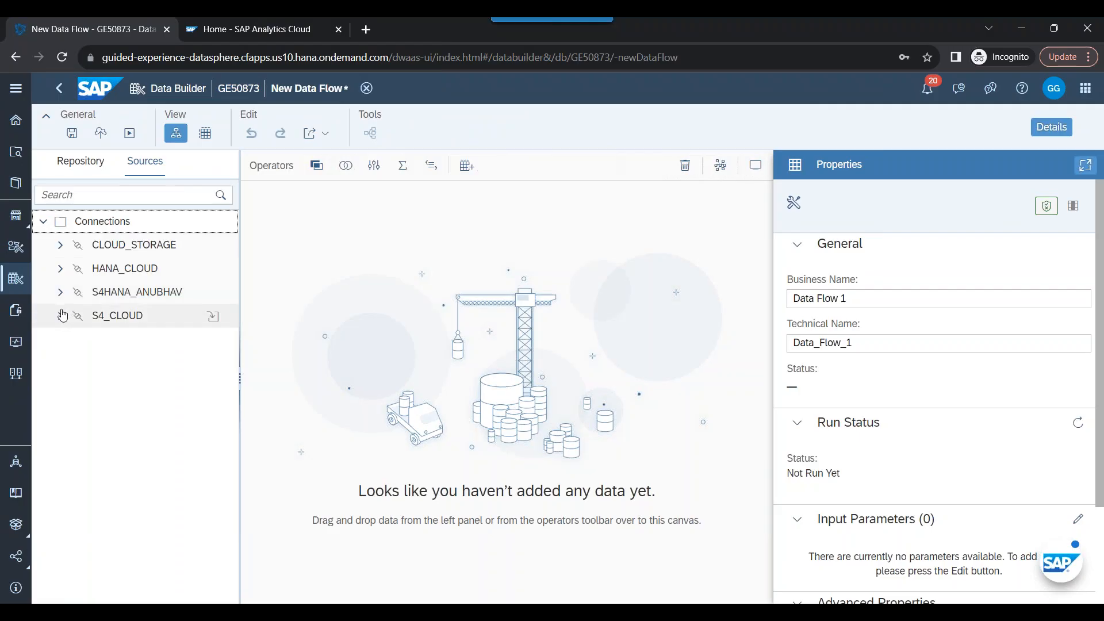
click(55, 292)
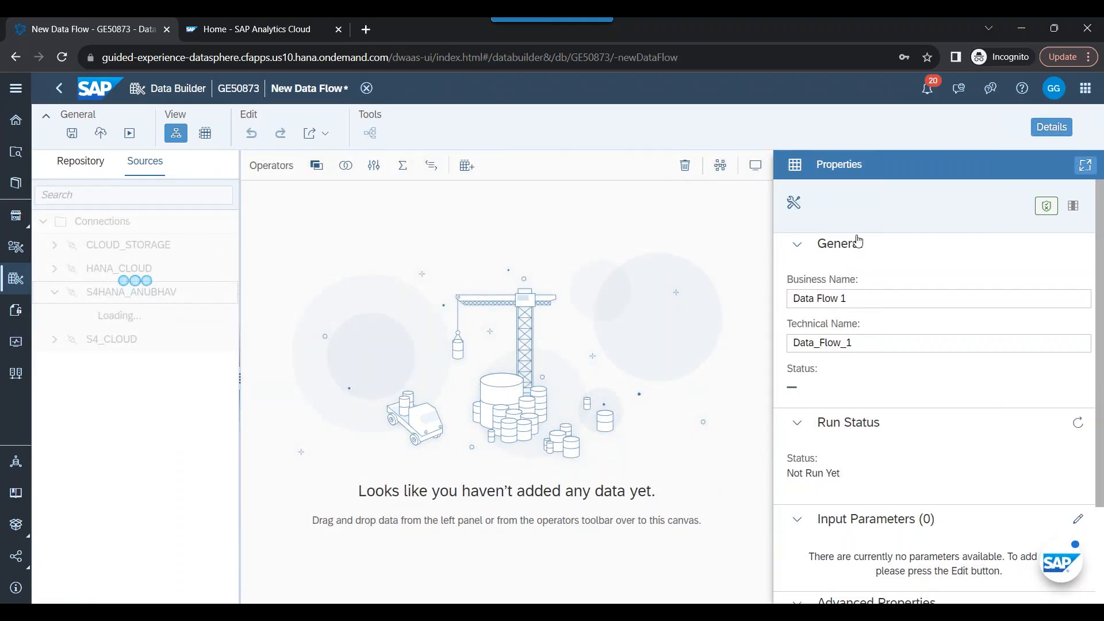
- Expand the CDS - CDS Views folder of the connection and its SD - Sales and Distribution subfolder
click(152, 317)
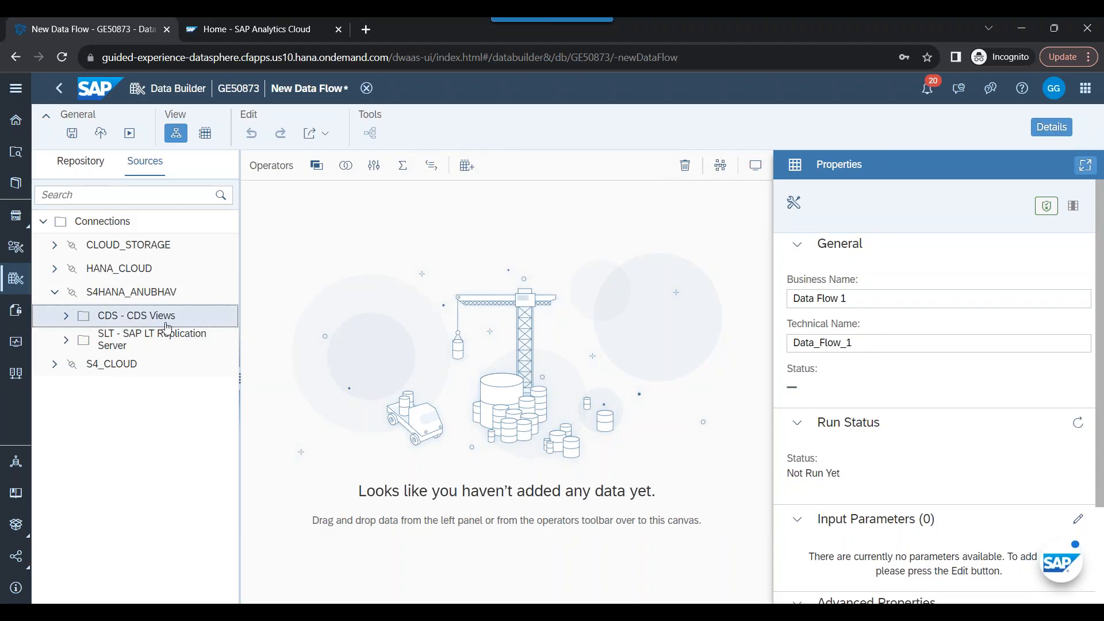
click(66, 316)
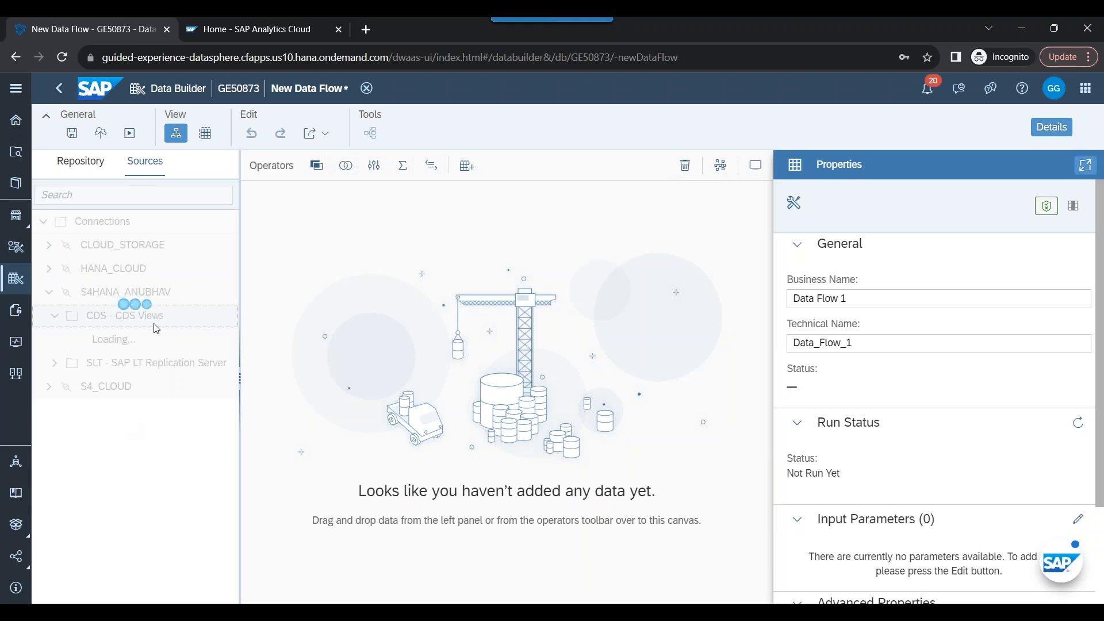
scroll(165, 470, down, 12)
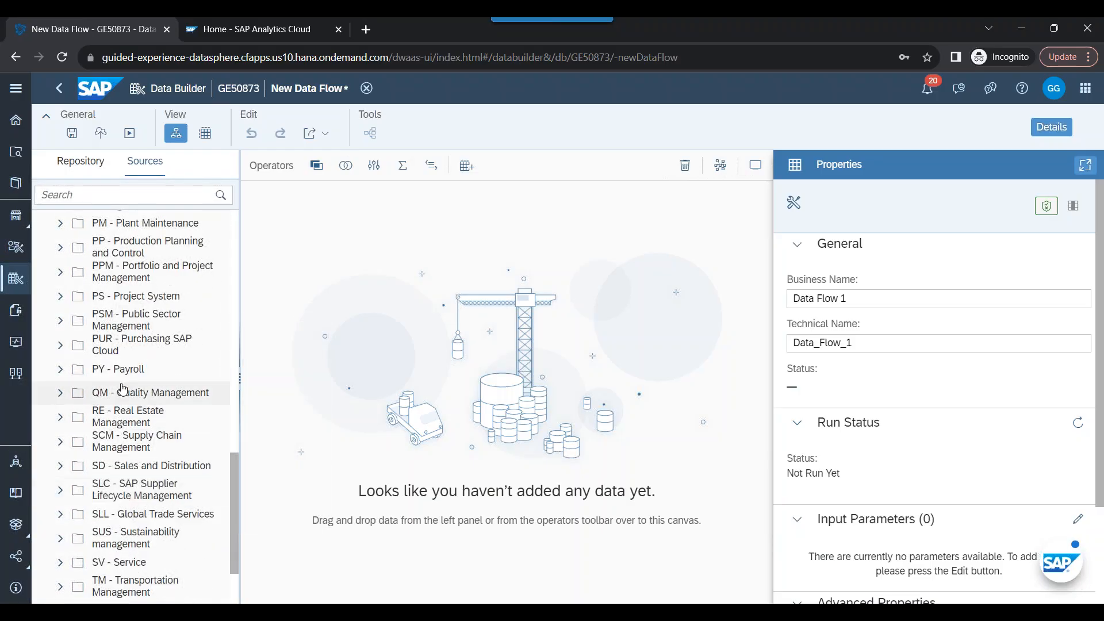
click(60, 466)
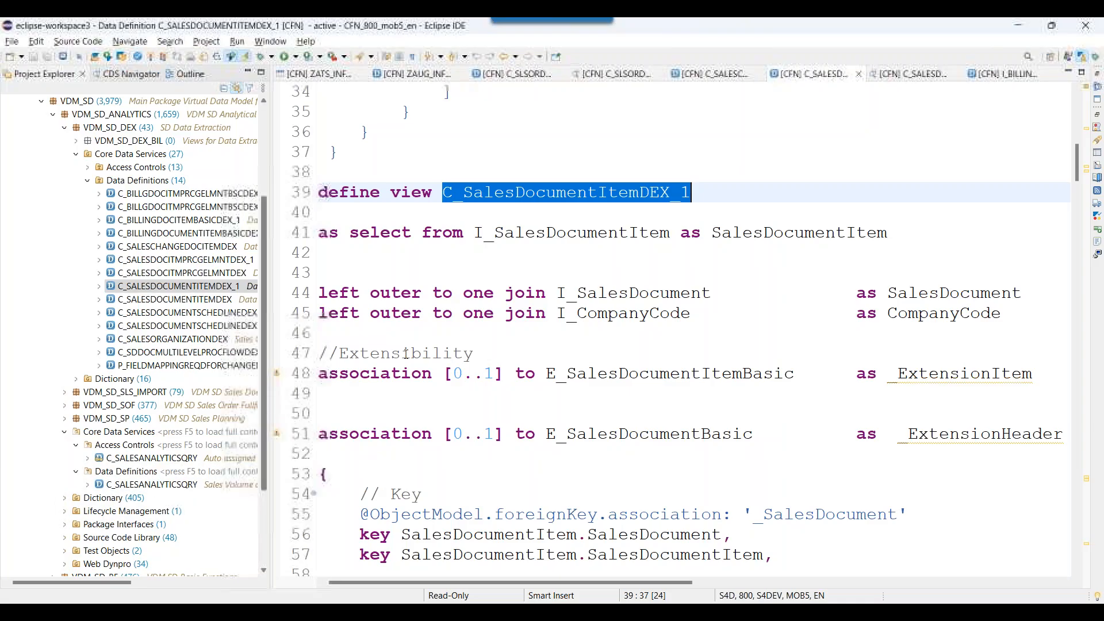
- Expand the SD-ANA - Sales Analytics folder in a widened source tree and check the VDM_SD_DEX package in Eclipse
scroll(189, 194, up, 1)
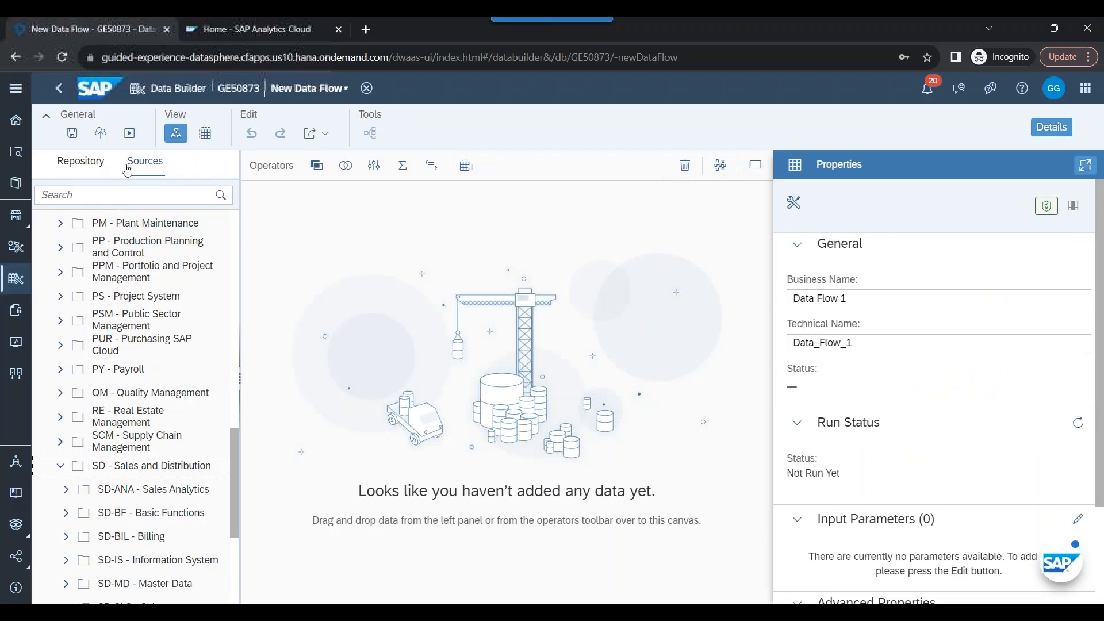
click(66, 490)
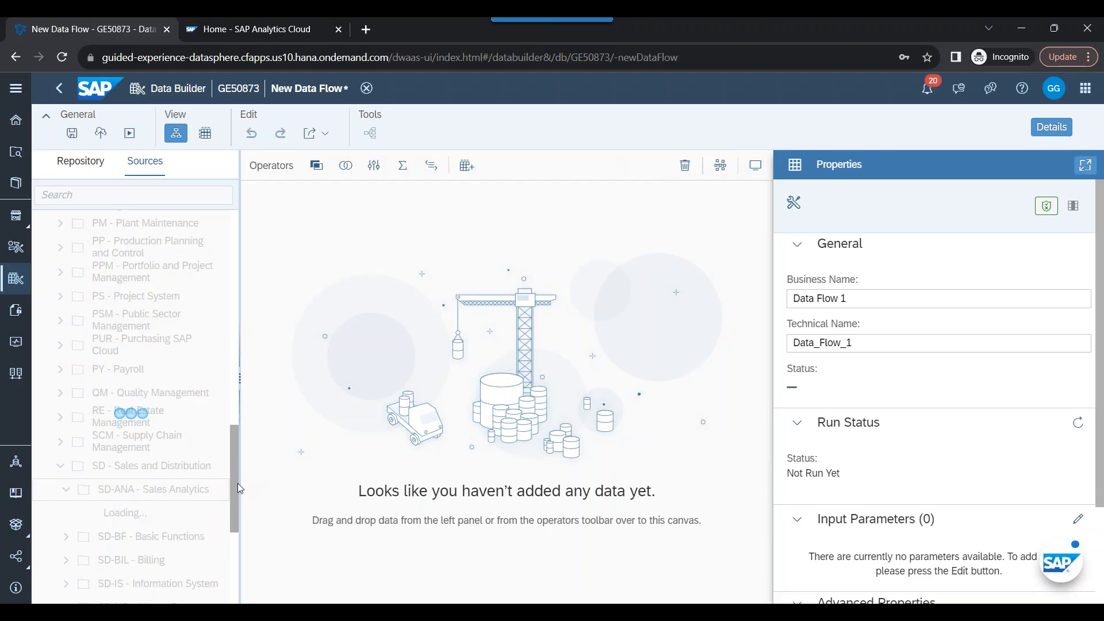
drag(240, 484, 344, 478)
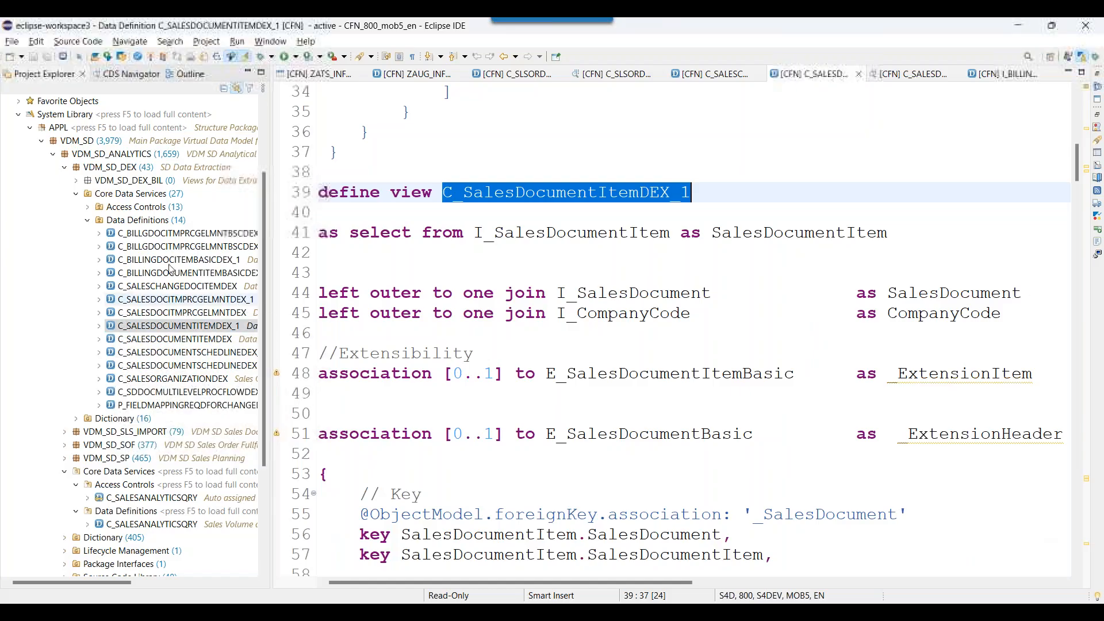
click(76, 194)
click(129, 223)
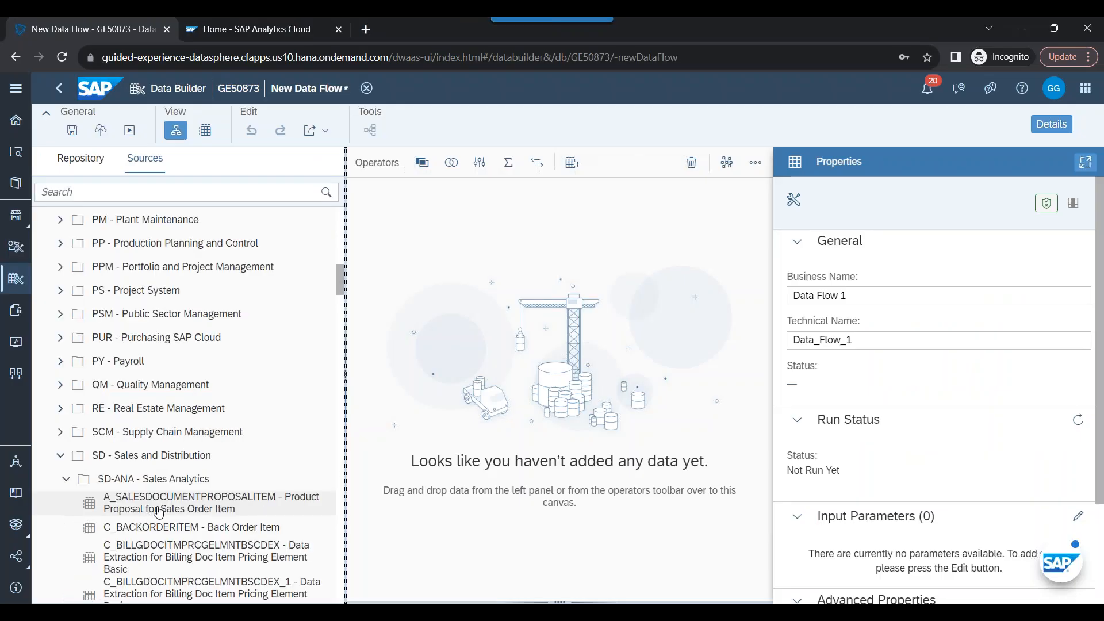
- Find C_SalesDocumentItemDEX_1 among the SD-ANA - Sales Analytics views and return to Eclipse to compare the view name
scroll(162, 510, down, 2)
scroll(162, 510, down, 7)
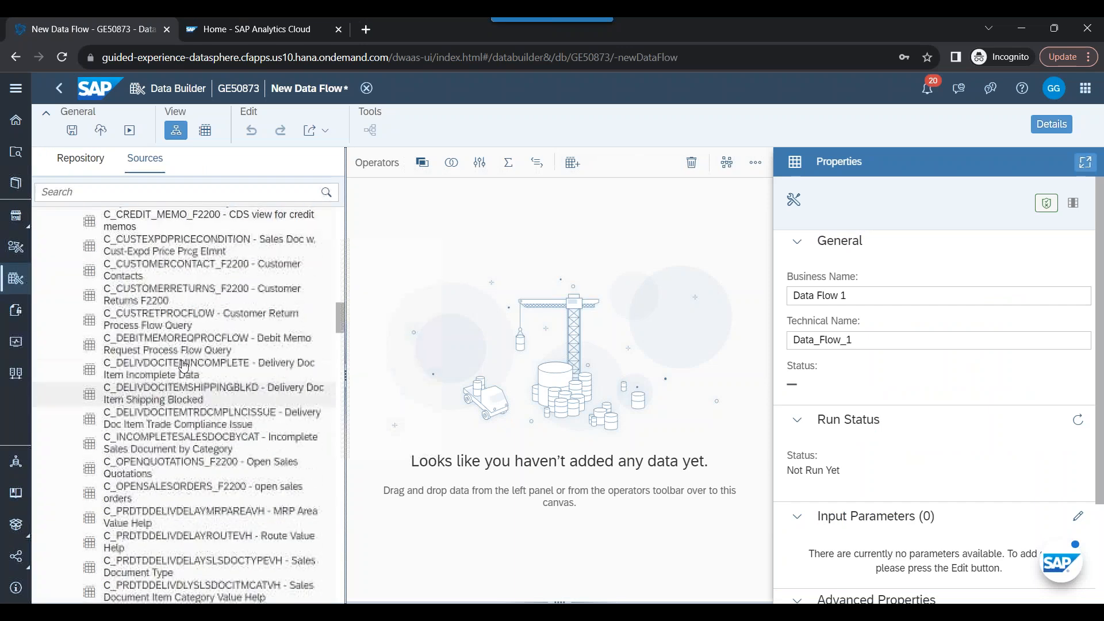
scroll(188, 493, down, 10)
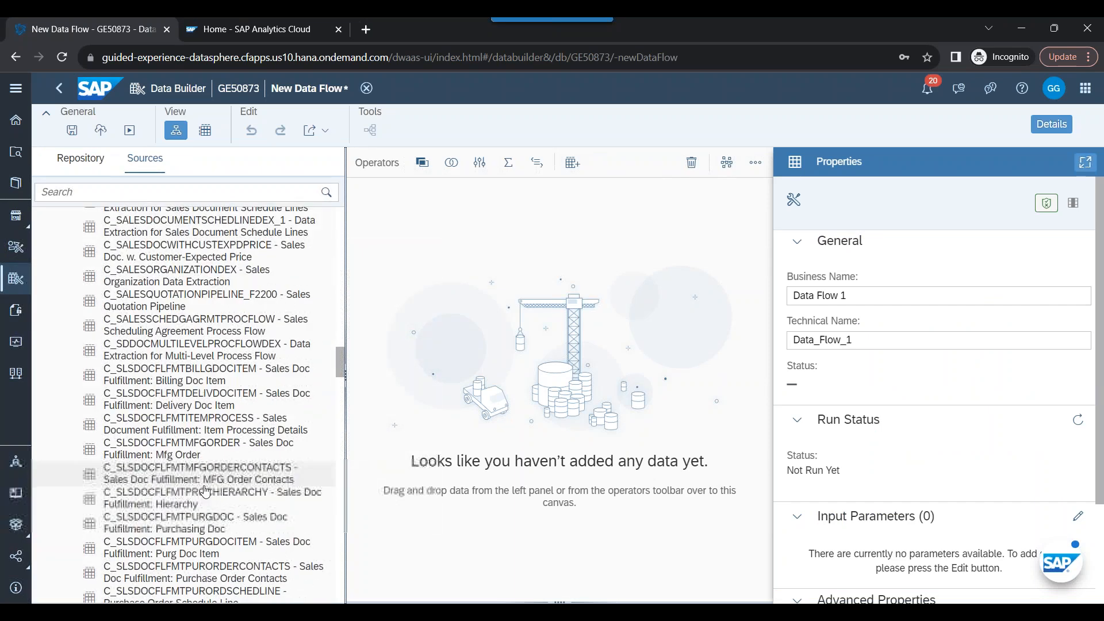
key(ctrl+f)
text(C_SalesDocumentItemDEX_1)
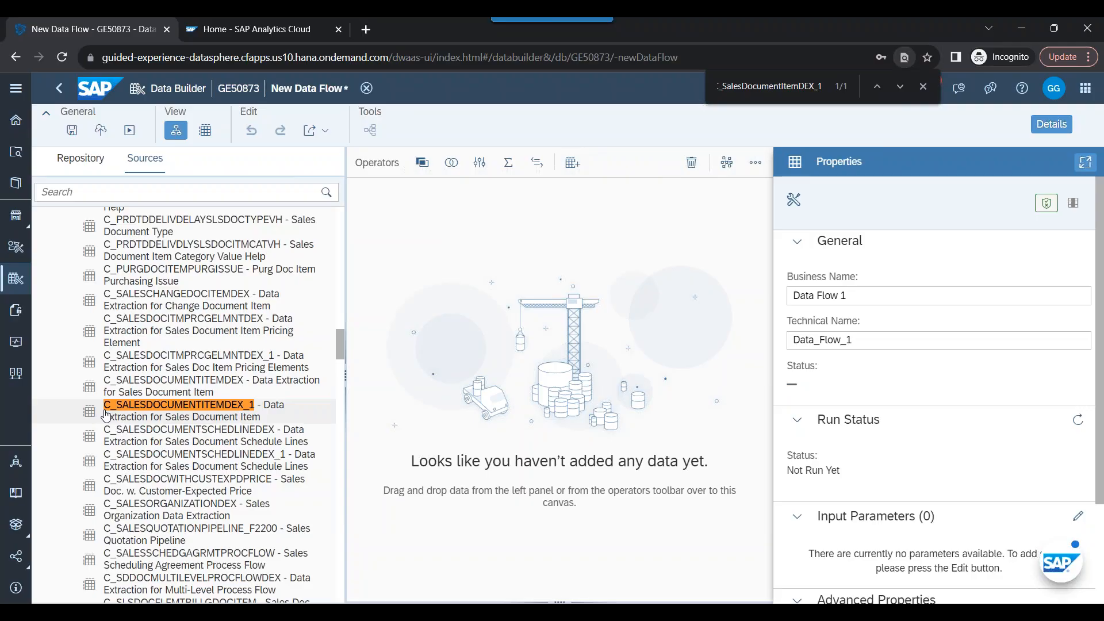
key(alt+Tab)
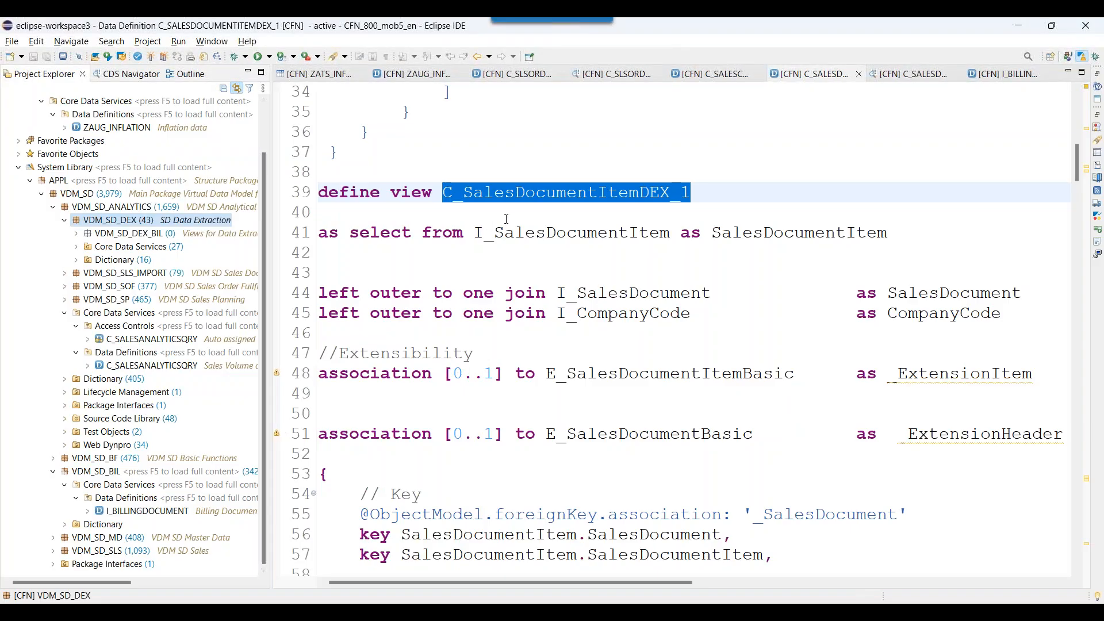
- Switch back to SAP Datasphere and place C_SALESDOCUMENTITEMDEX_1 on the data flow canvas as a source
key(alt+Tab)
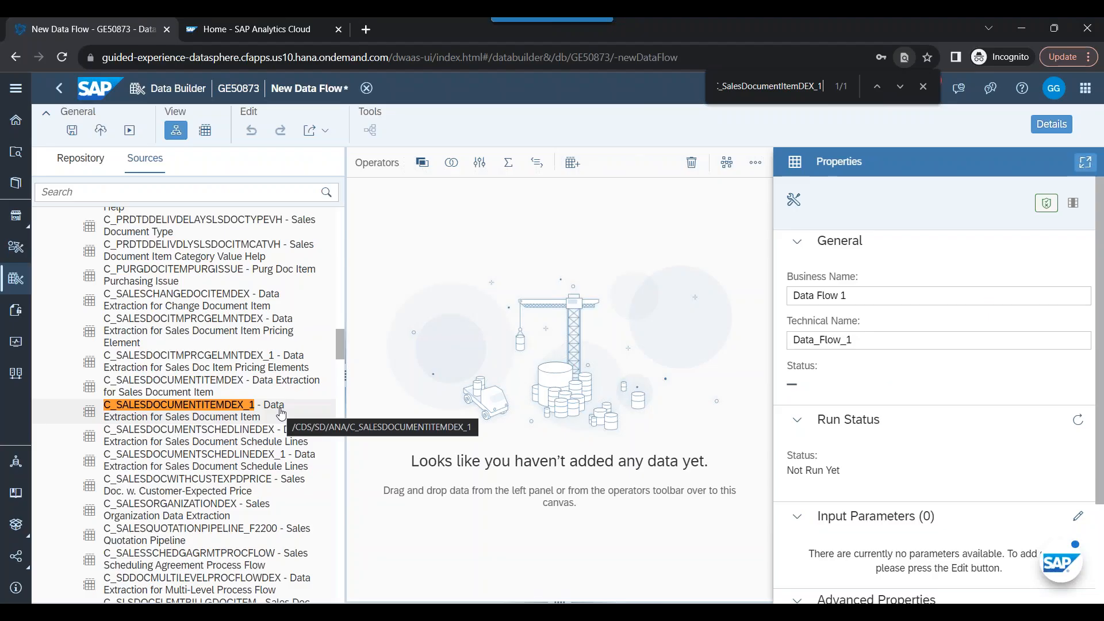
click(162, 419)
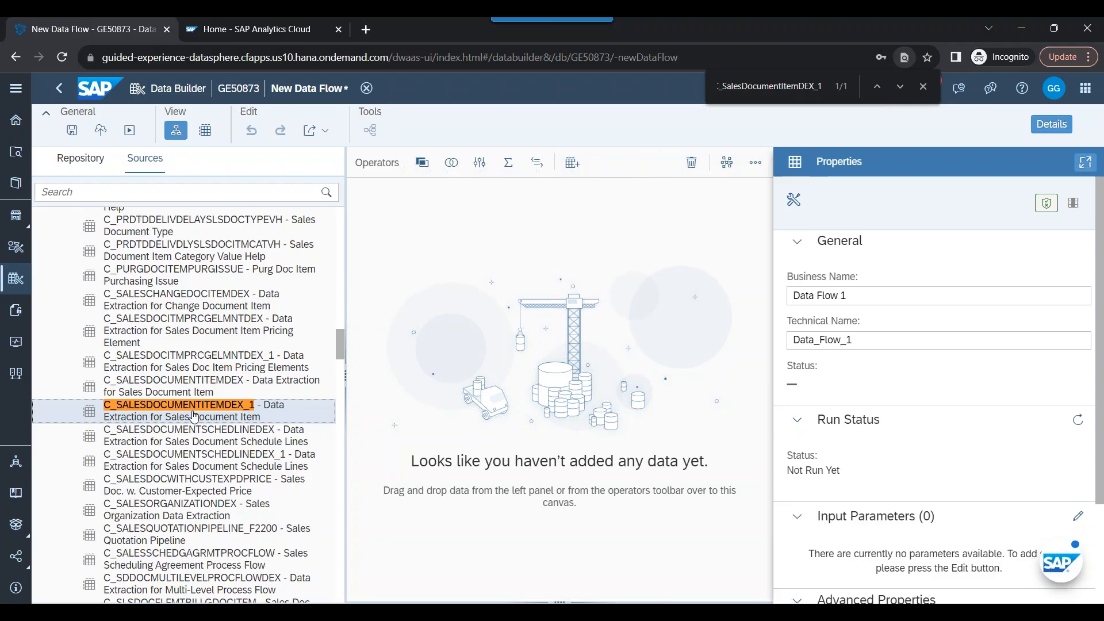
drag(152, 413, 479, 340)
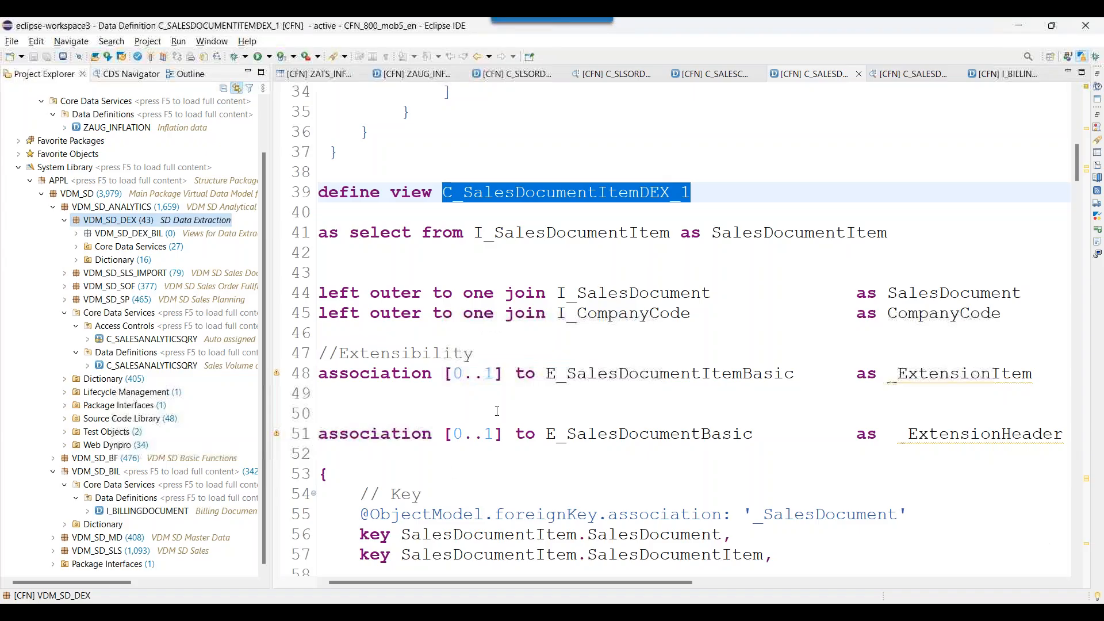
- In Eclipse, preview the data of C_SalesDocumentItemDEX_1 and look through its columns as far as the order and target quantities
click(562, 333)
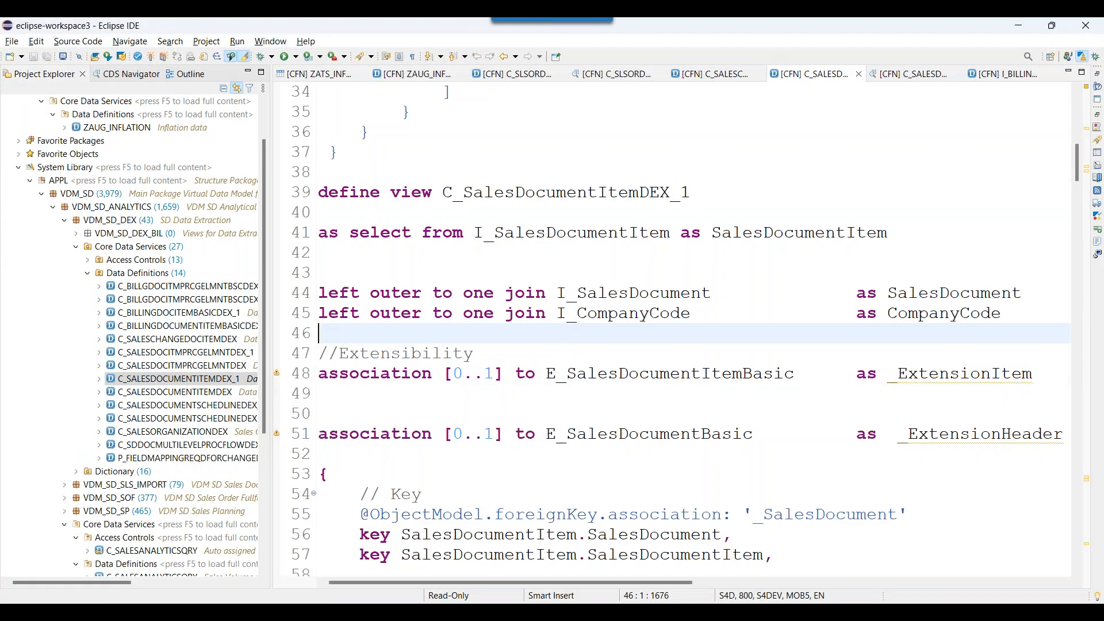
key(F8)
click(634, 444)
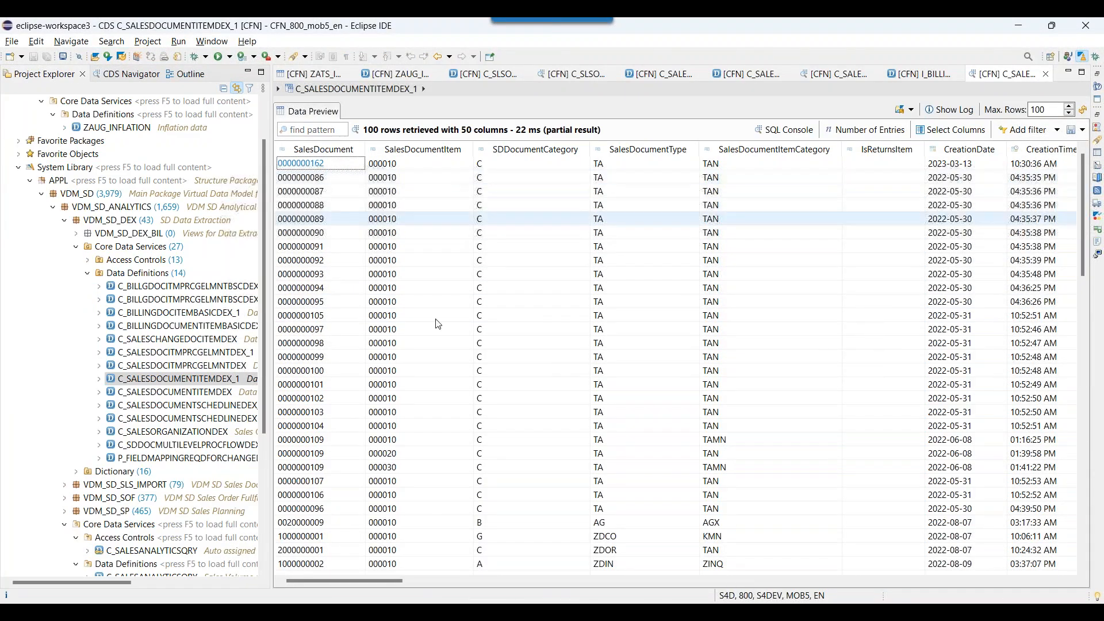
drag(423, 581, 896, 585)
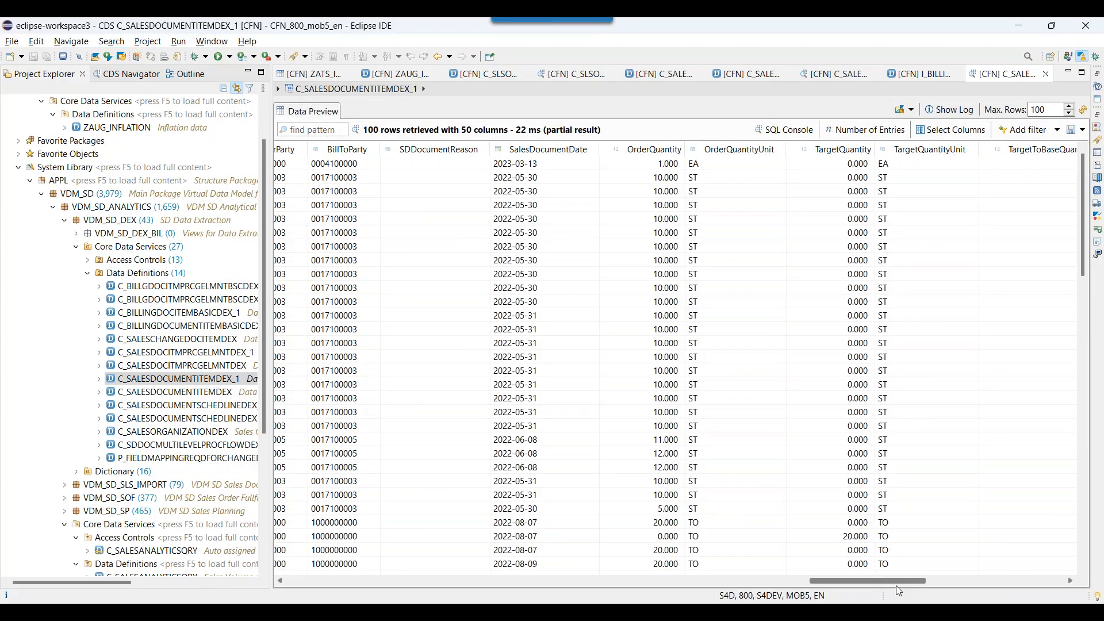
drag(896, 585, 896, 586)
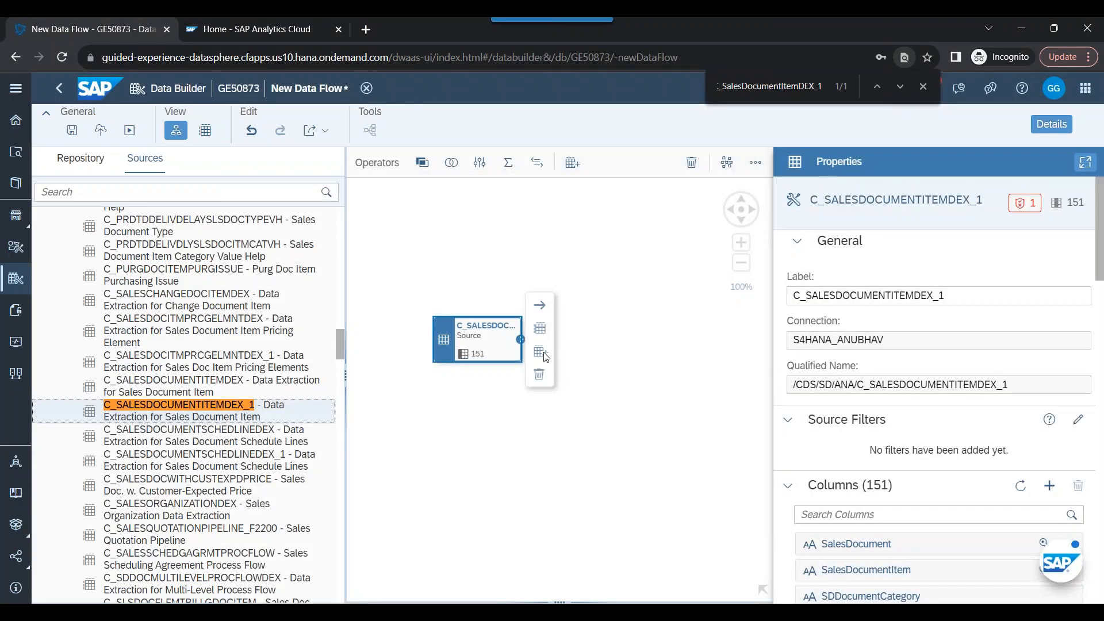
- Back in Datasphere, add a projection to the data flow, connect the C_SALESDOCUMENTITEMDEX_1 source to it, and narrow the source tree
drag(480, 163, 529, 352)
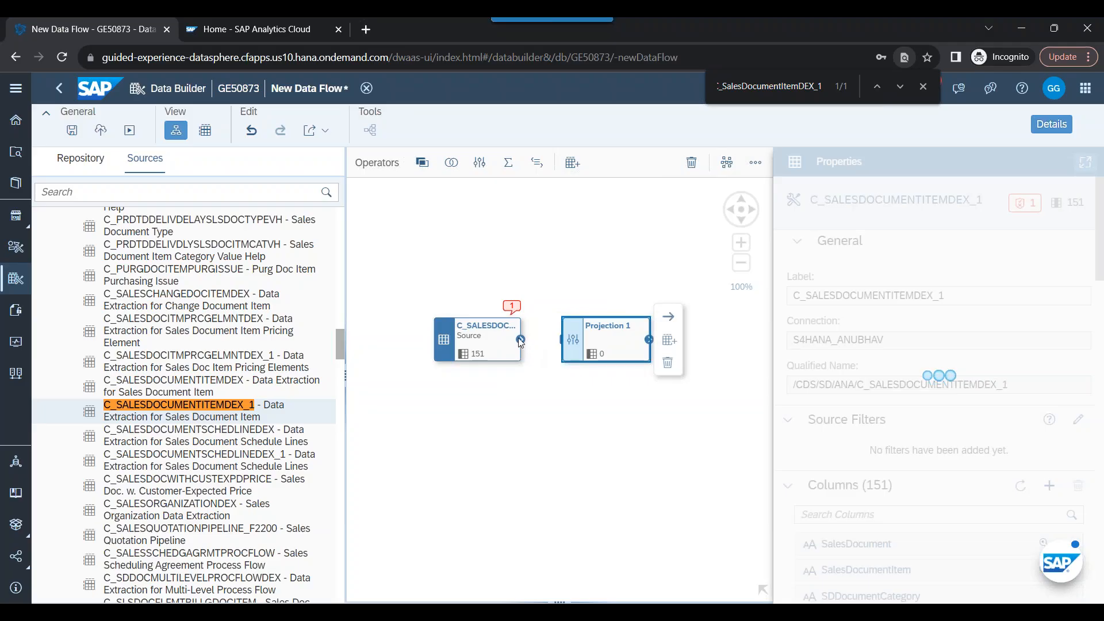
drag(521, 339, 578, 342)
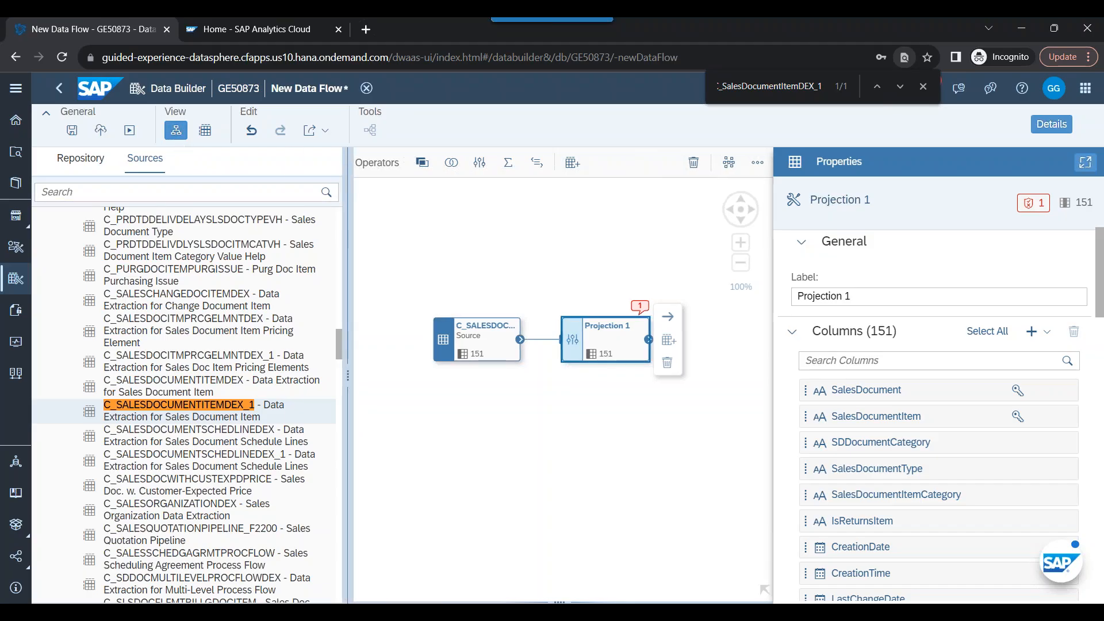
drag(346, 201, 294, 202)
click(1064, 129)
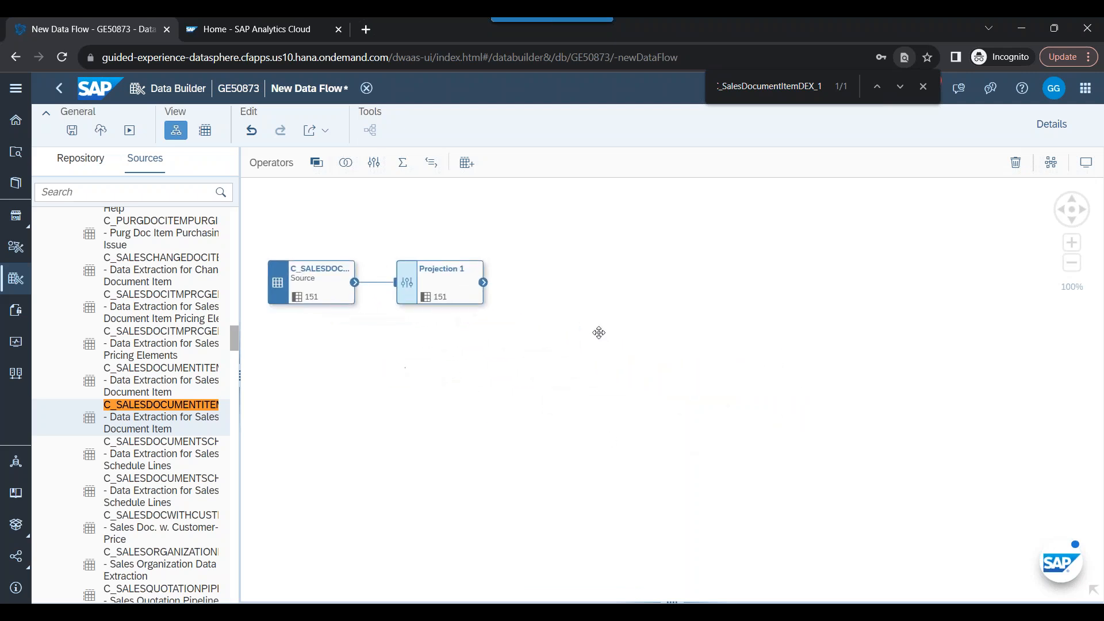
click(1050, 127)
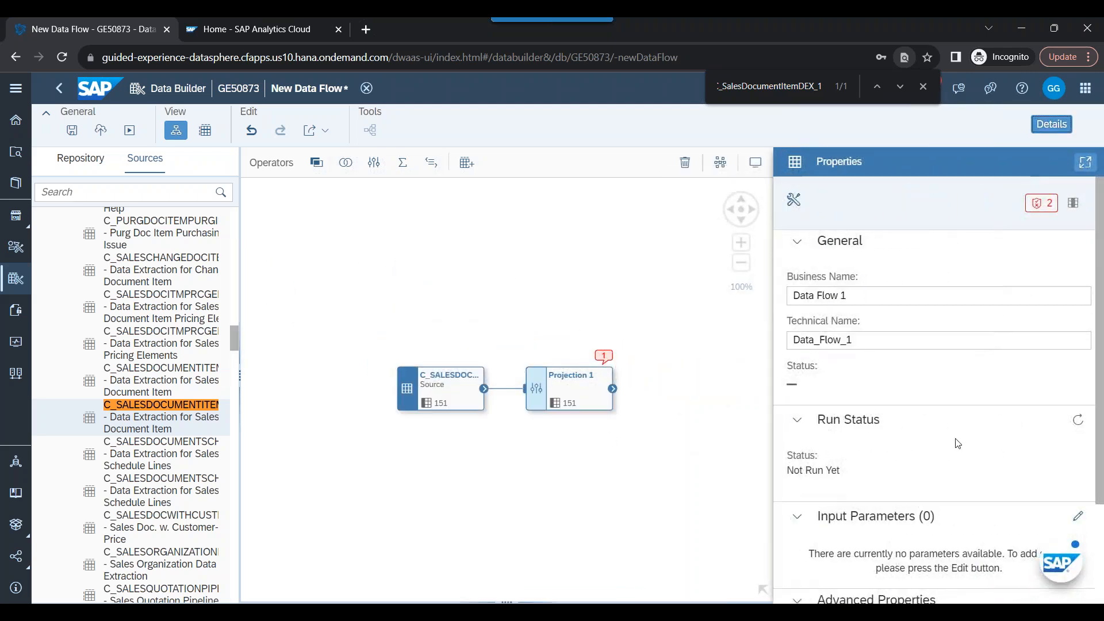
- Open the properties of Projection 1 and look through its column list, trying a multiple selection from SalesDocument to IsReturnsItem
scroll(957, 430, down, 3)
click(593, 402)
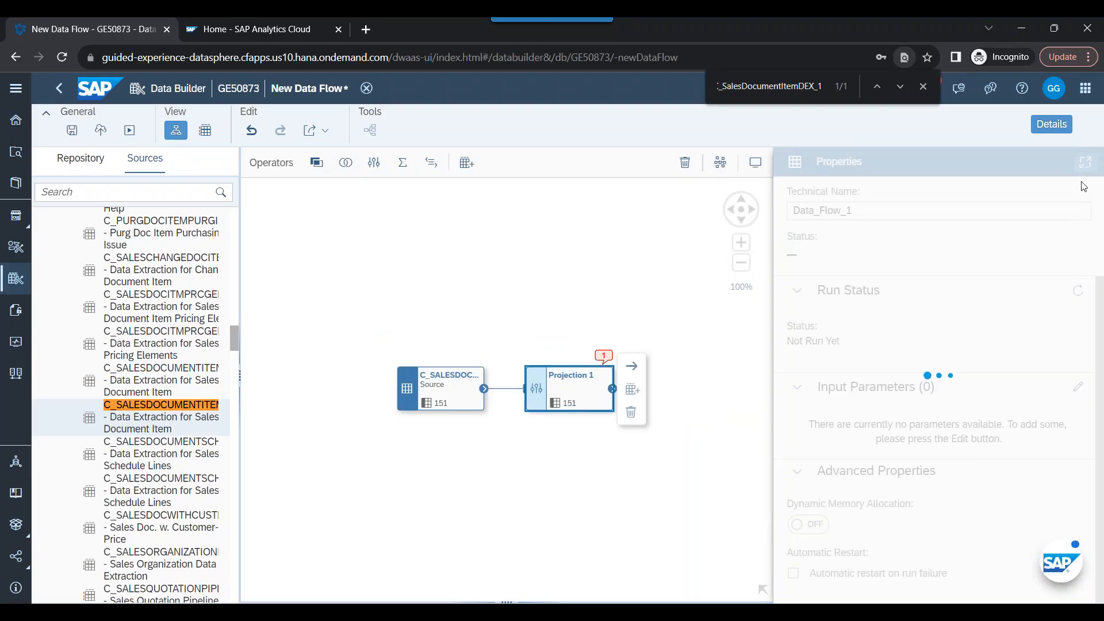
click(943, 396)
shift+click(972, 521)
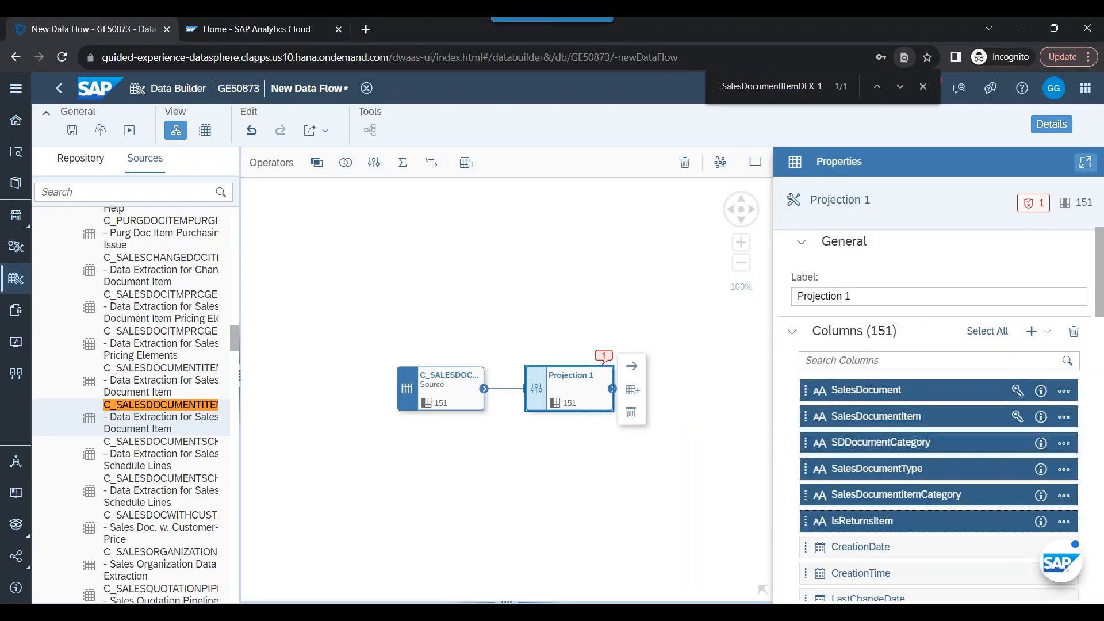
scroll(1065, 501, down, 5)
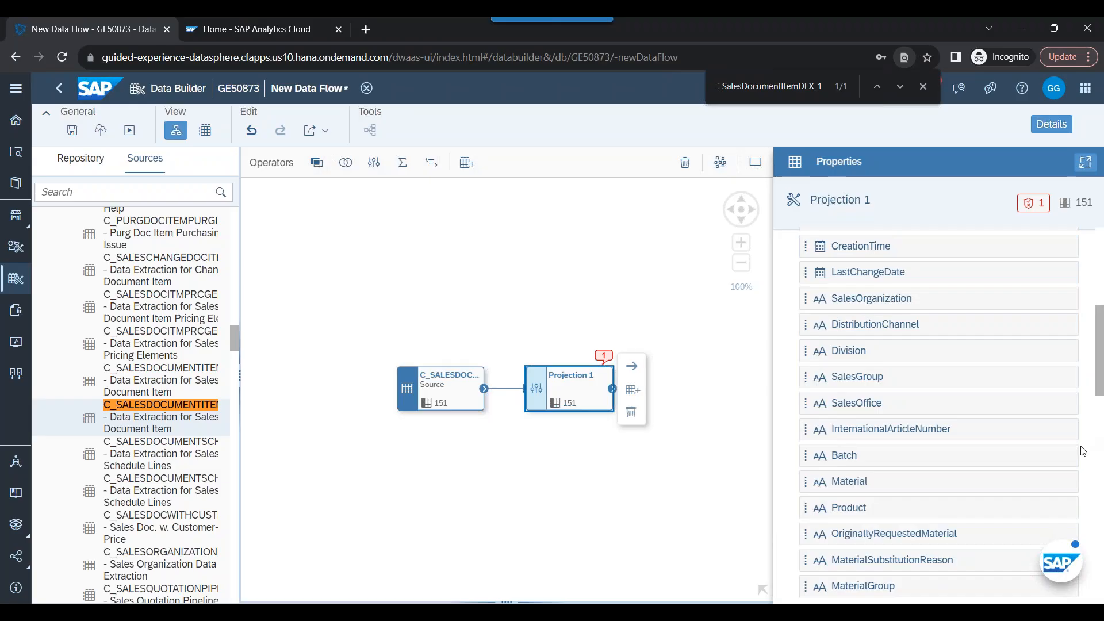
scroll(1083, 452, up, 5)
scroll(1084, 452, down, 5)
scroll(1087, 431, up, 5)
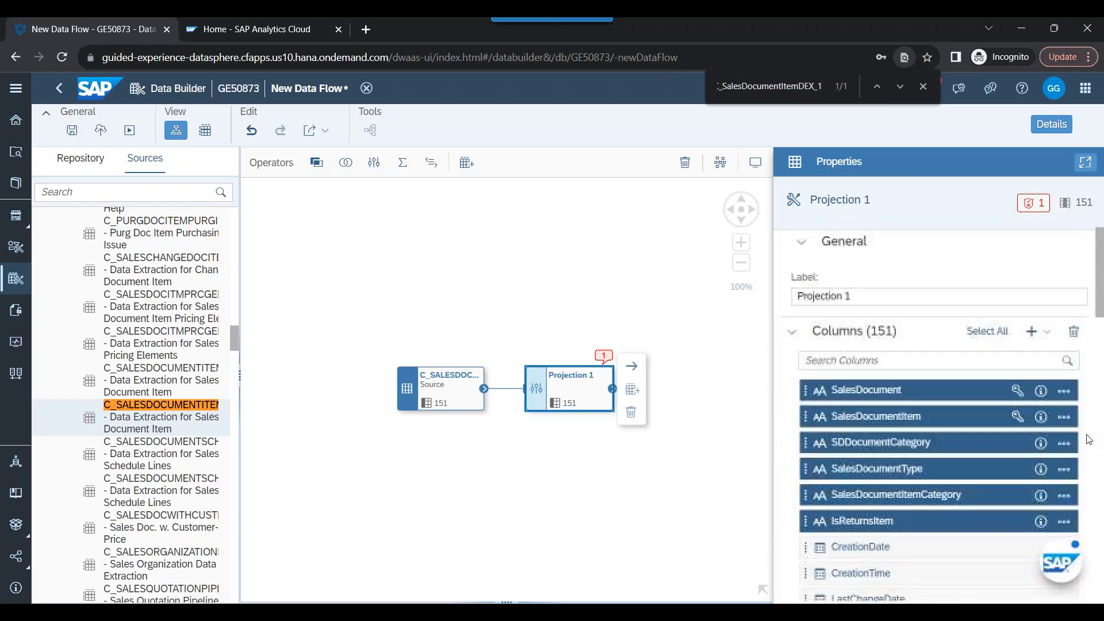
- Remove the SalesDocument and SalesDocumentItem columns from Projection 1
click(1064, 391)
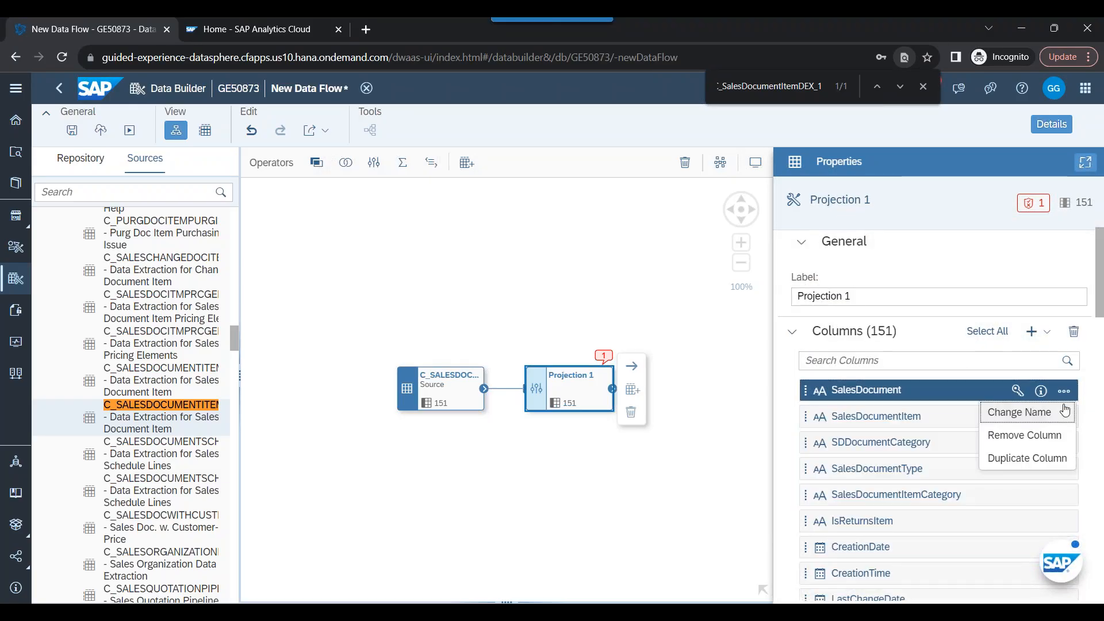
click(1059, 436)
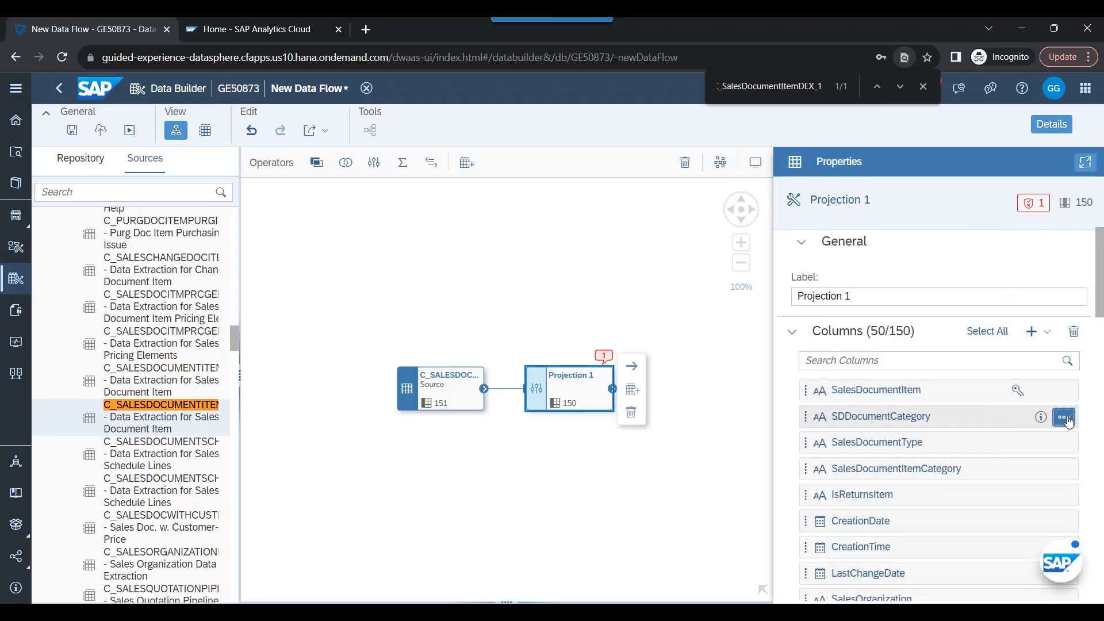
click(1064, 416)
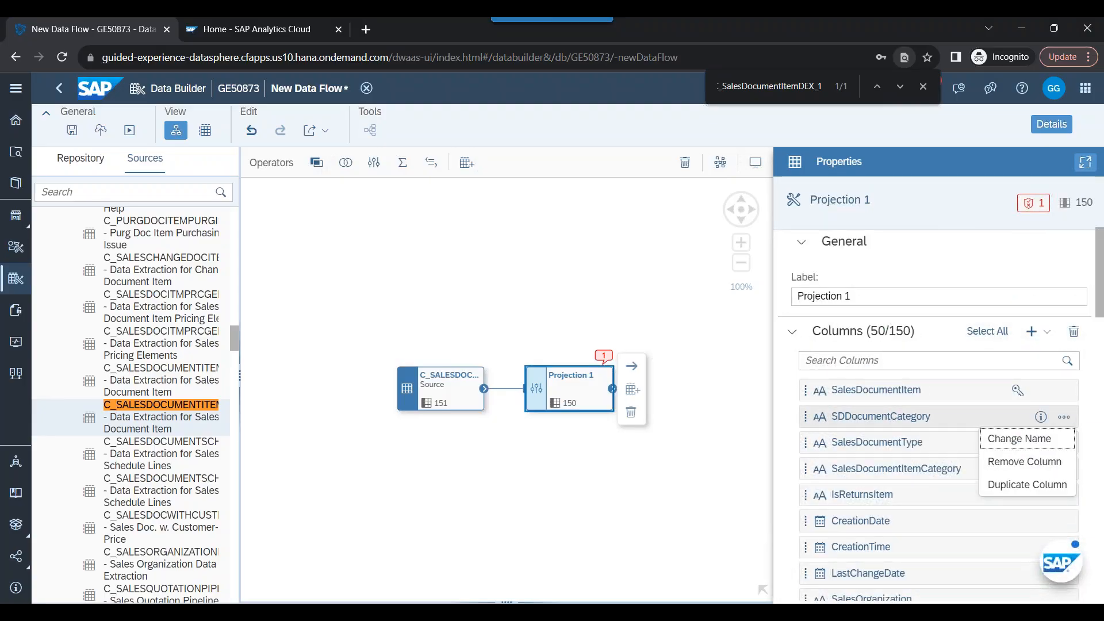
click(1064, 390)
click(1061, 437)
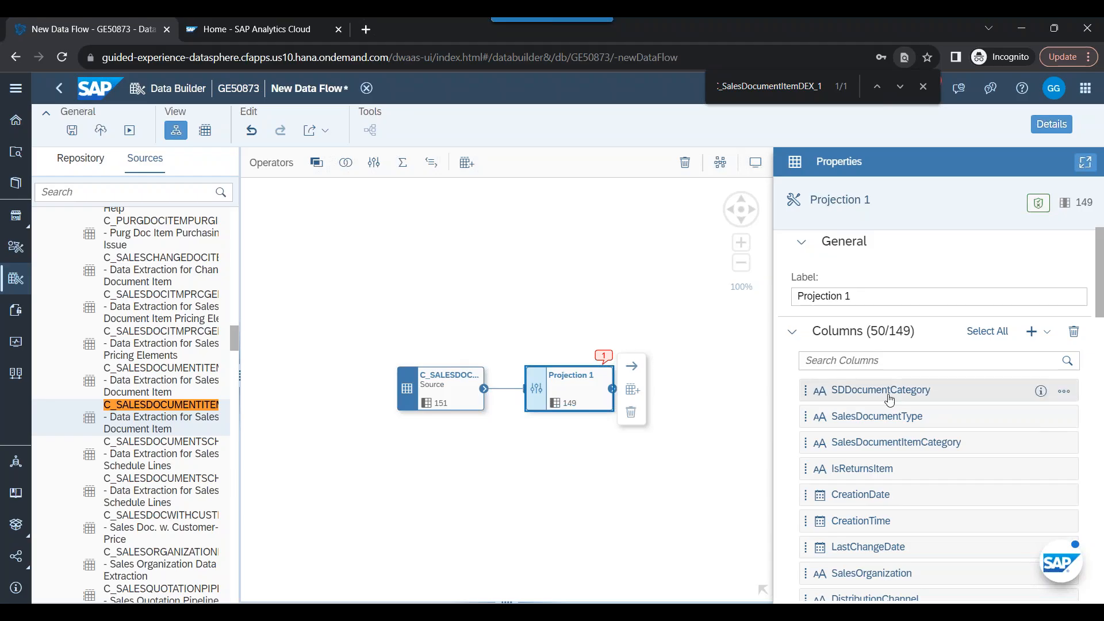
- Remove the six consecutive columns from SalesDocumentItemCategory through SalesOrganization from Projection 1 in one go
click(915, 416)
click(918, 442)
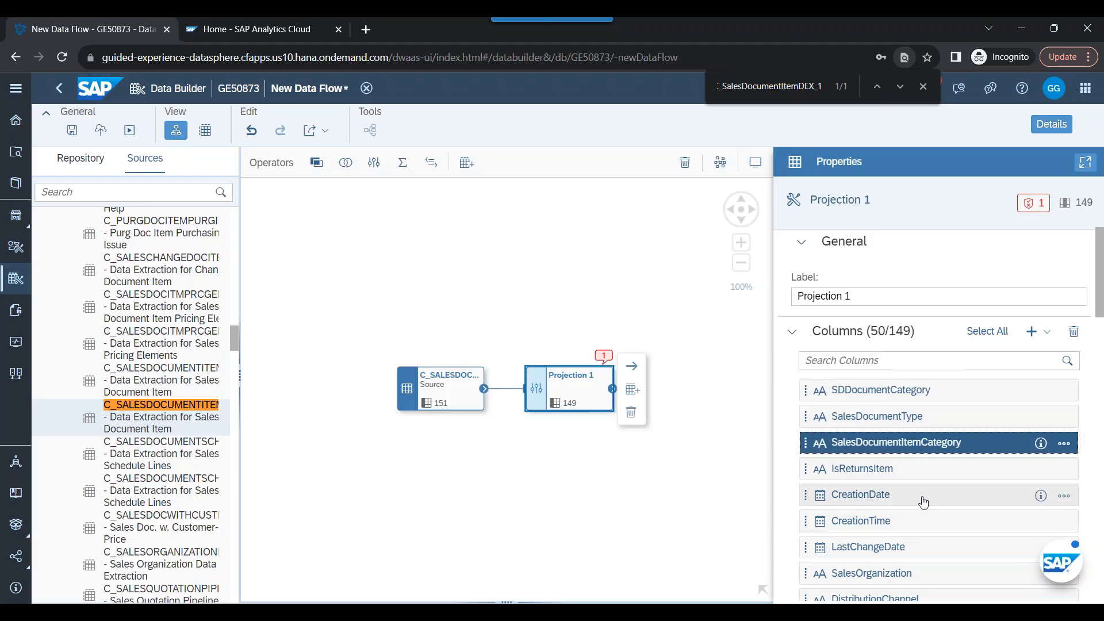
shift+click(915, 576)
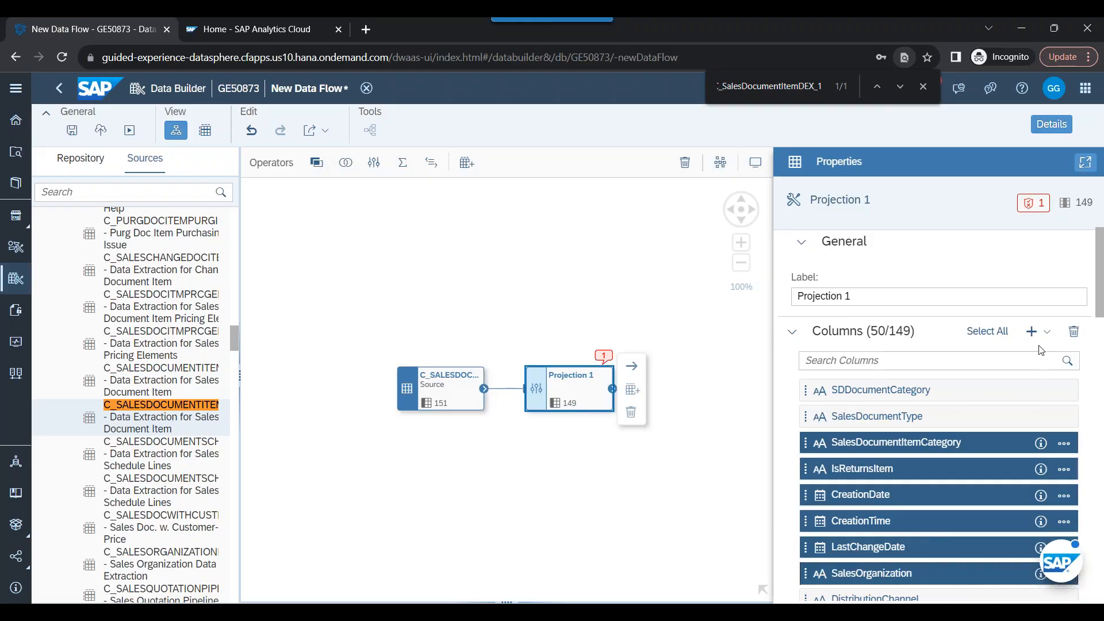
click(1073, 331)
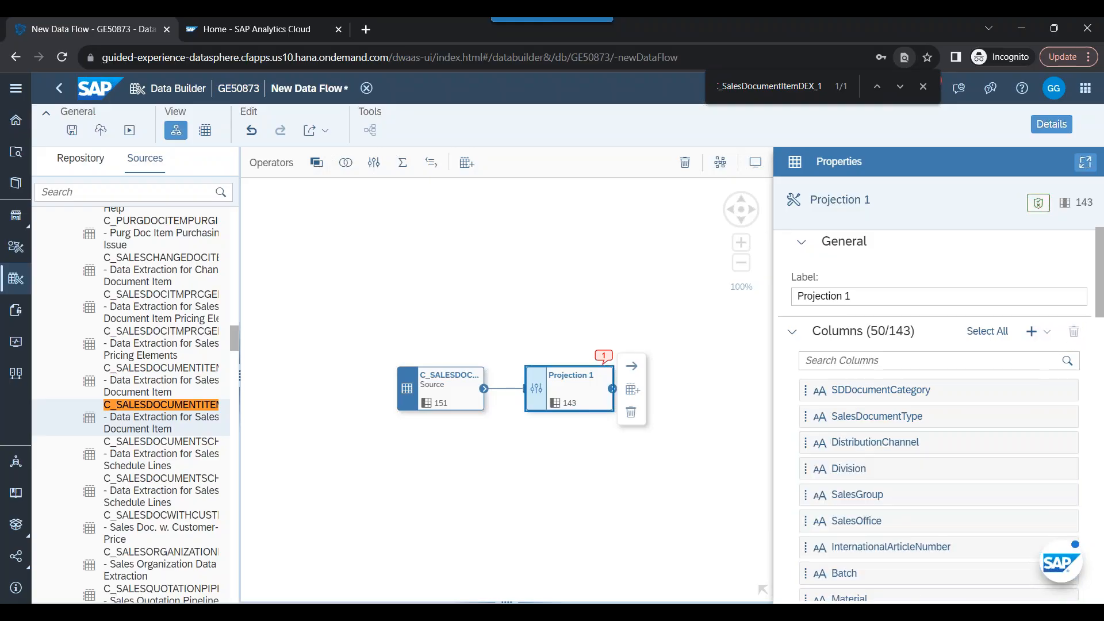
- Remove the DistributionChannel and Division columns together from Projection 1, followed by SDDocumentCategory
click(910, 450)
shift+click(912, 469)
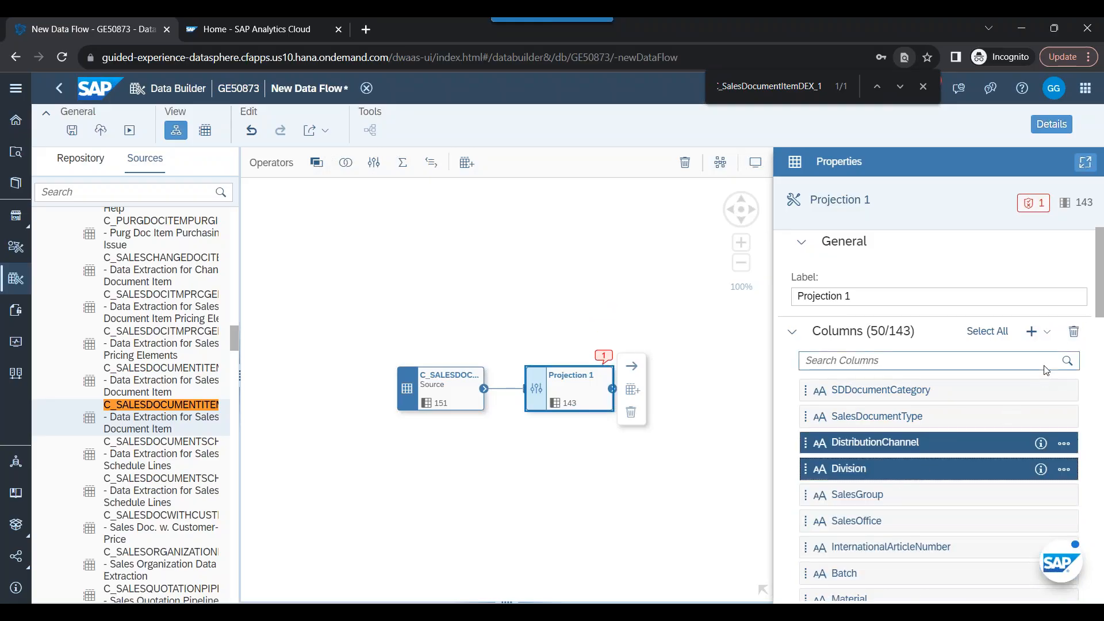
click(1073, 332)
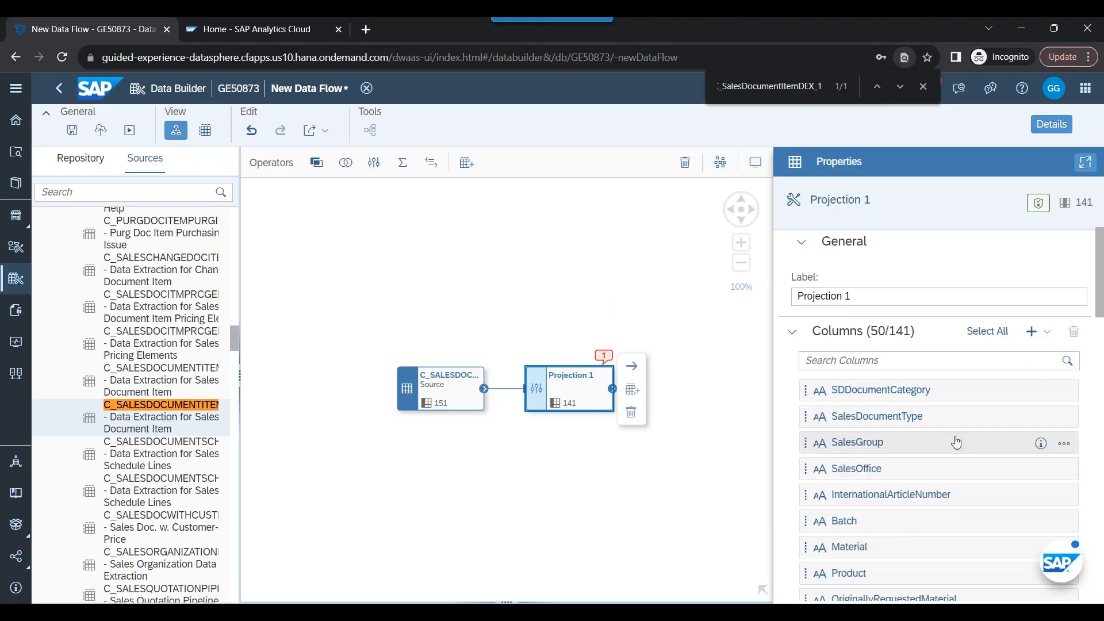
click(960, 396)
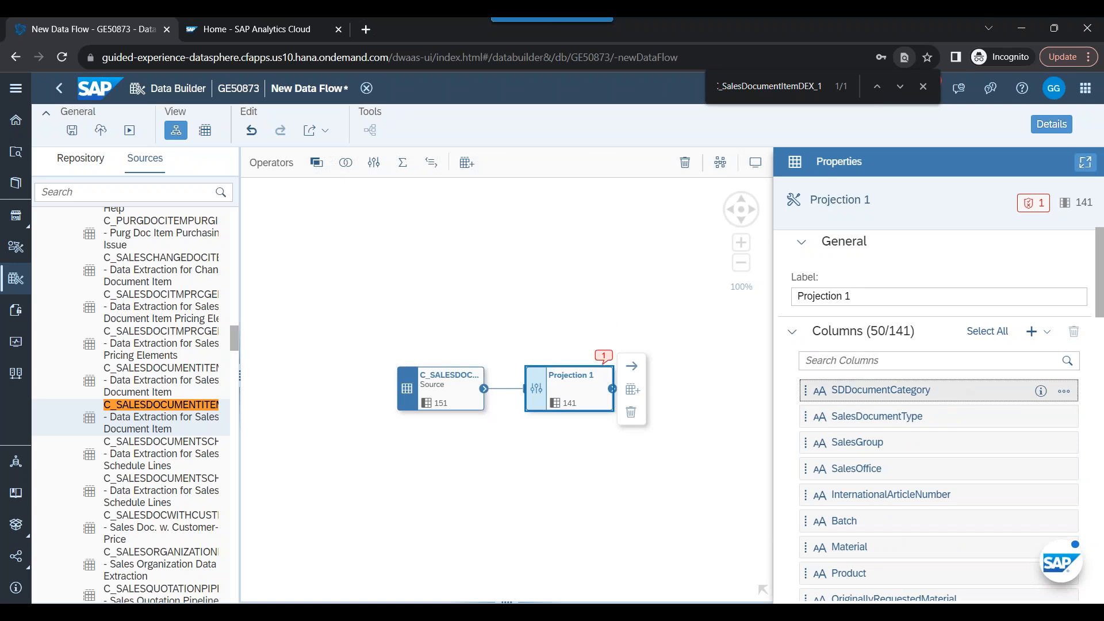
click(1074, 332)
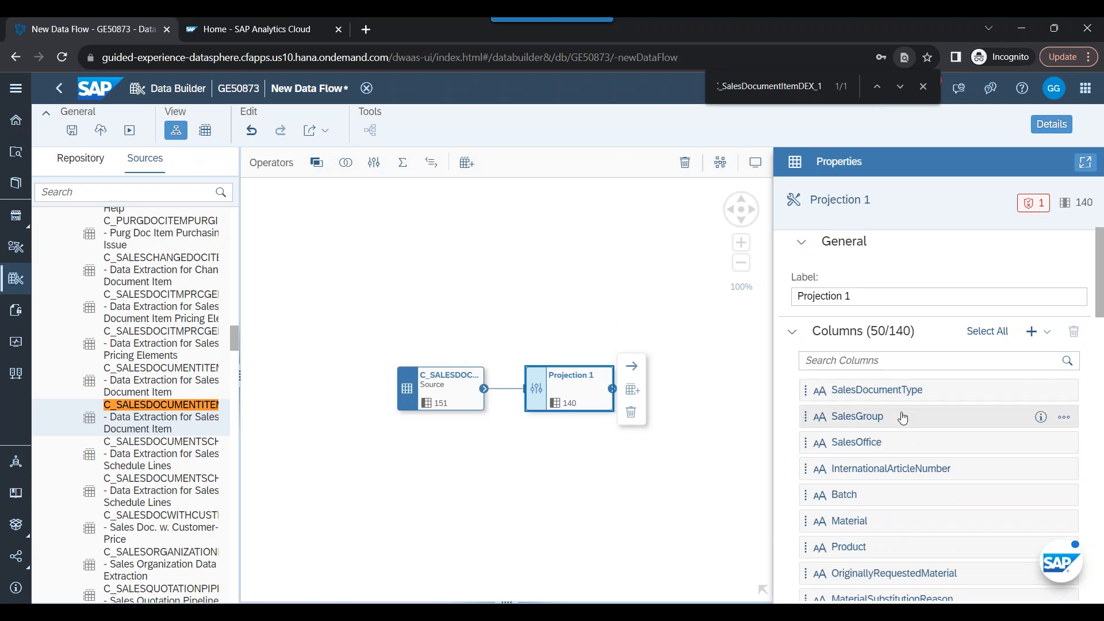
- Remove the columns SalesOffice through Batch and Product through MaterialGroup from Projection 1, keeping Material
click(902, 443)
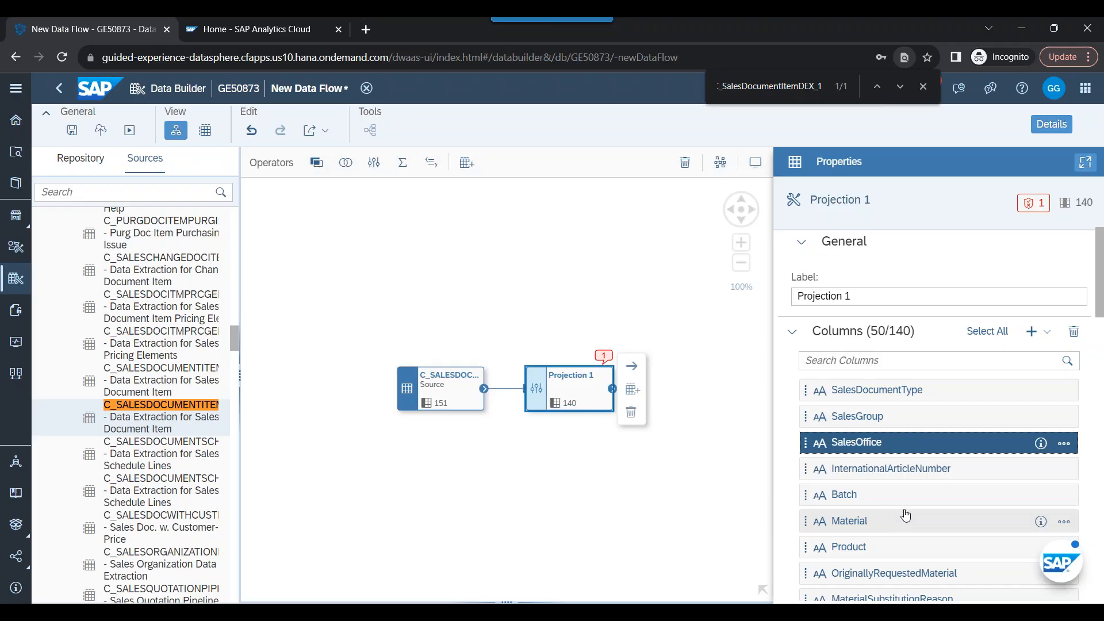
shift+click(903, 496)
click(1073, 332)
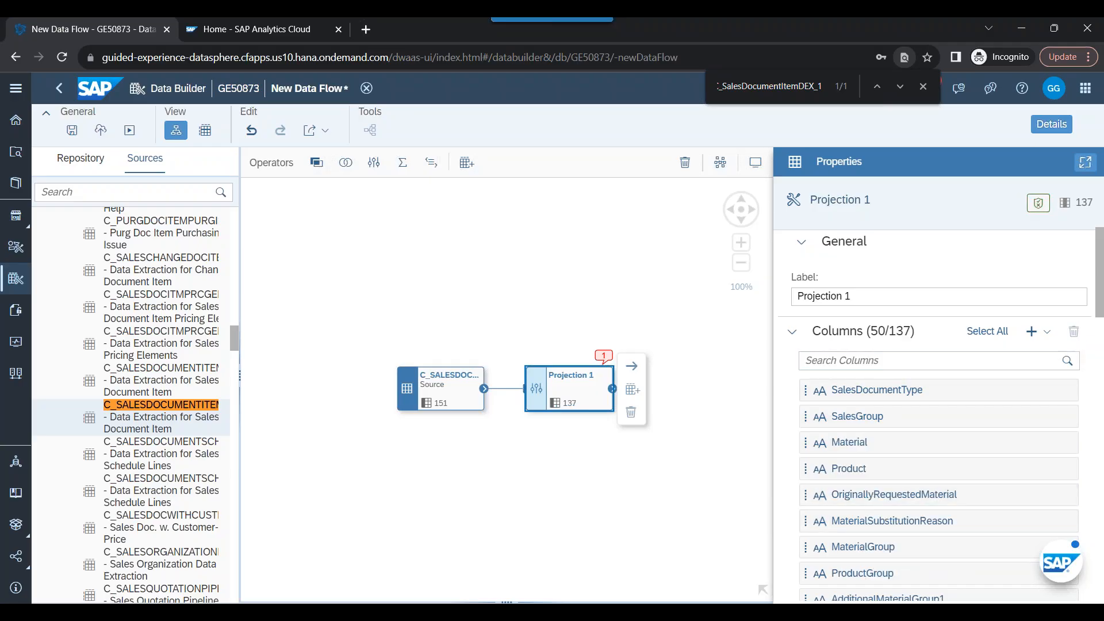
click(932, 468)
scroll(938, 480, down, 3)
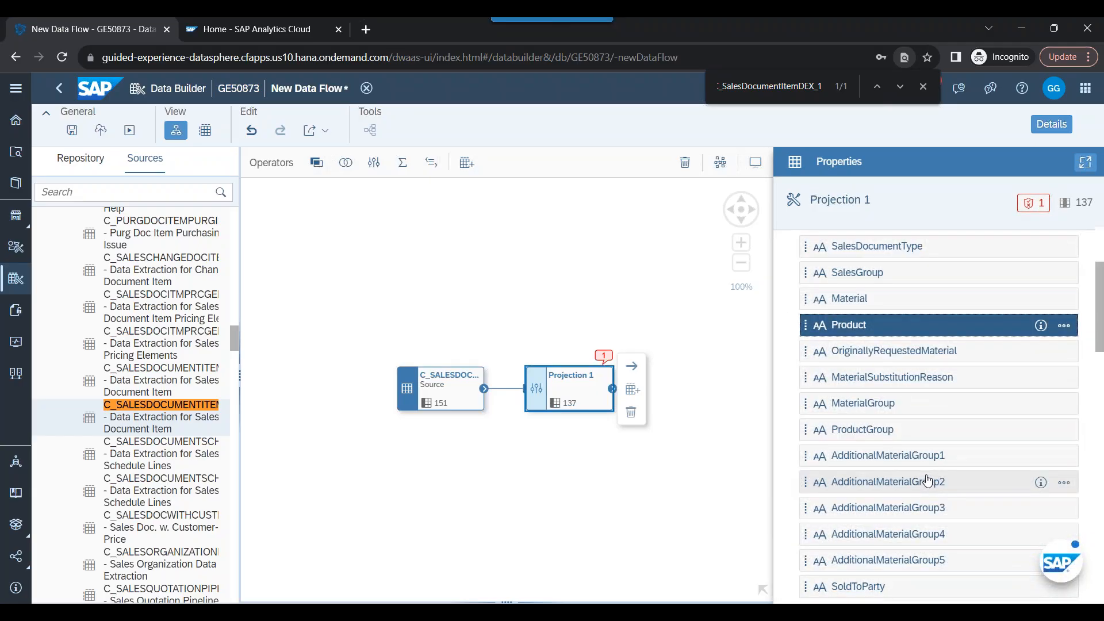
shift+click(989, 404)
scroll(1035, 415, up, 3)
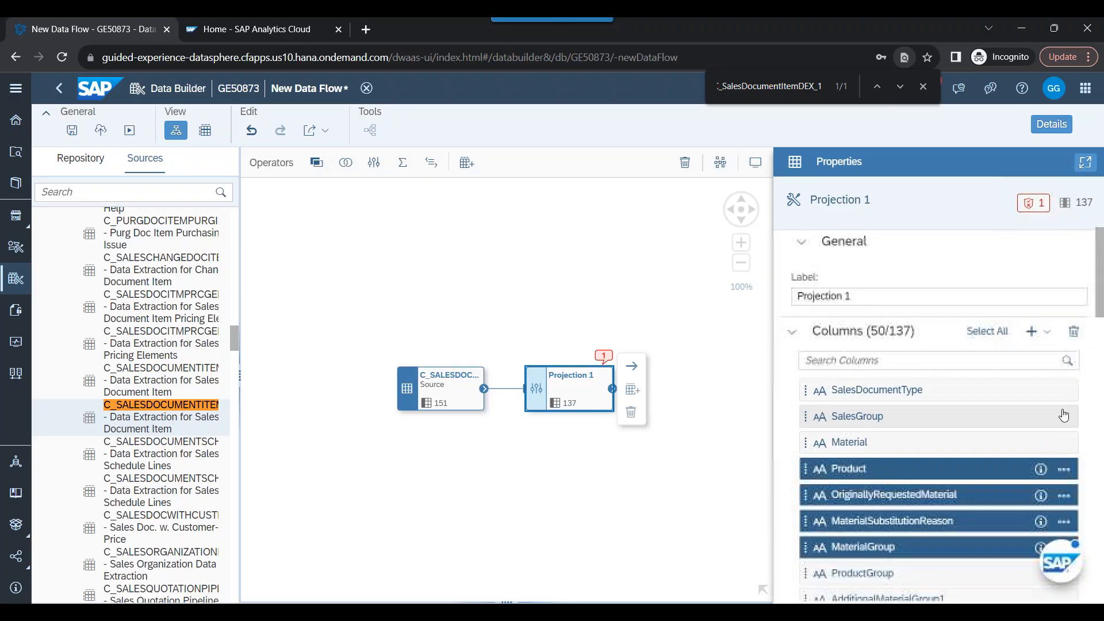
click(1074, 332)
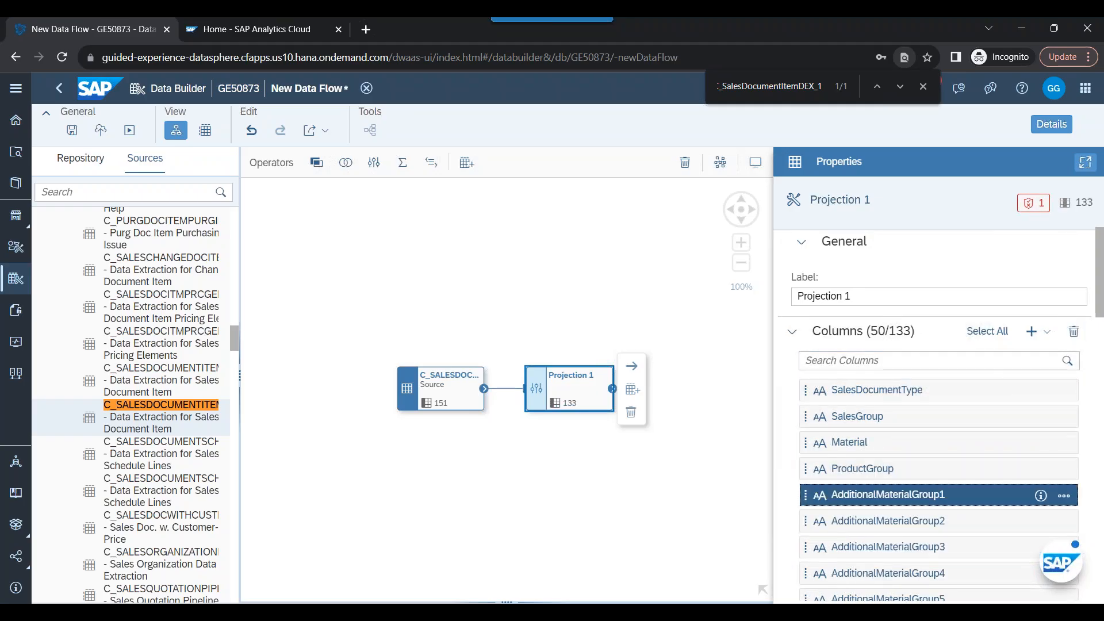
- Remove the consecutive columns from AdditionalMaterialGroup1 through SalesDocumentDate from Projection 1
scroll(966, 497, down, 6)
scroll(1041, 446, down, 2)
shift+click(933, 318)
scroll(1048, 446, up, 5)
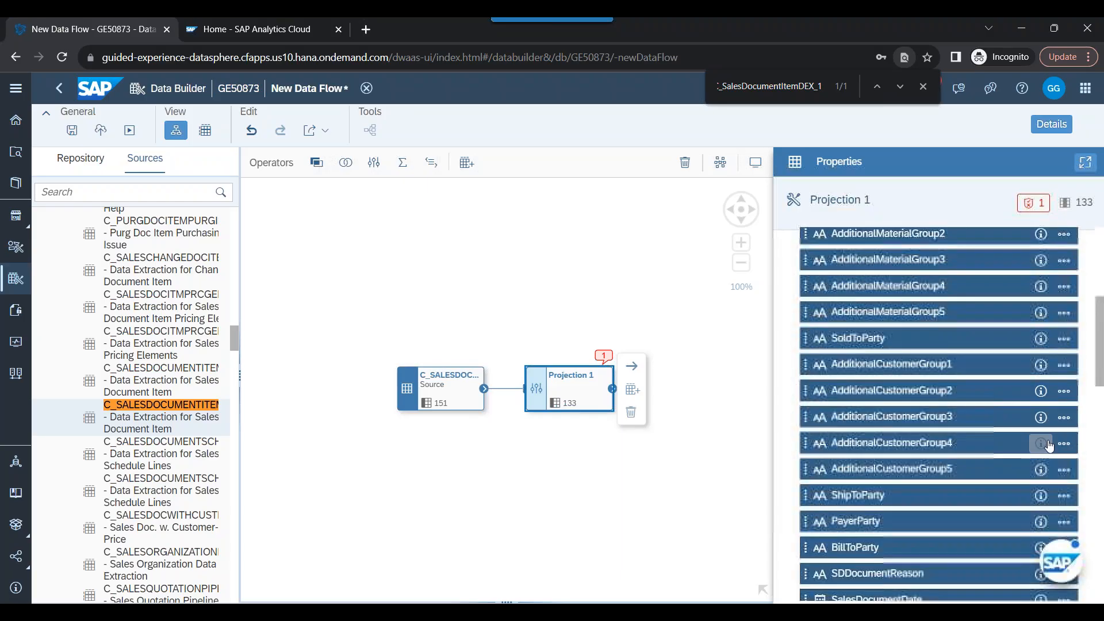
scroll(1052, 432, up, 5)
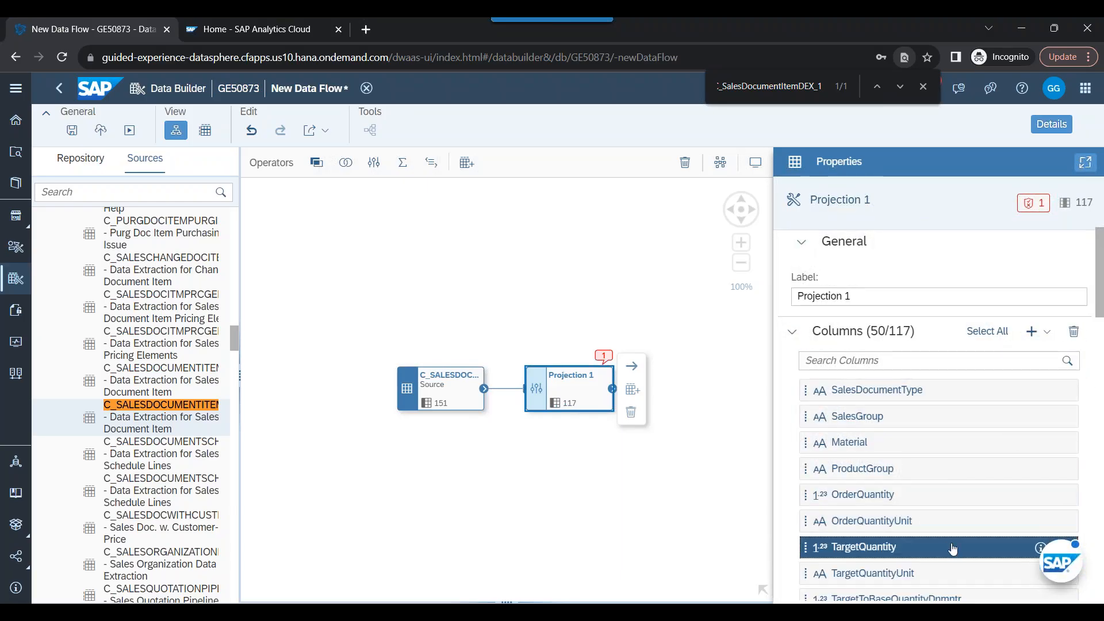
- Remove the next long block of consecutive columns from Projection 1, starting at TargetQuantity and ending before RequestedDeliveryDate
scroll(953, 546, down, 8)
scroll(954, 546, down, 10)
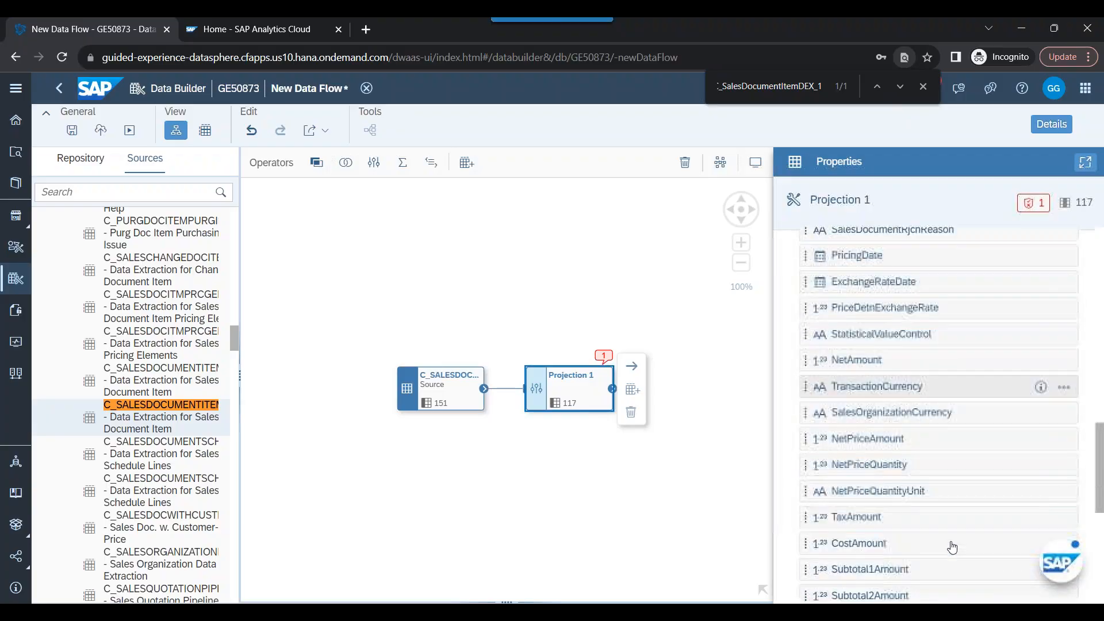
scroll(978, 517, up, 18)
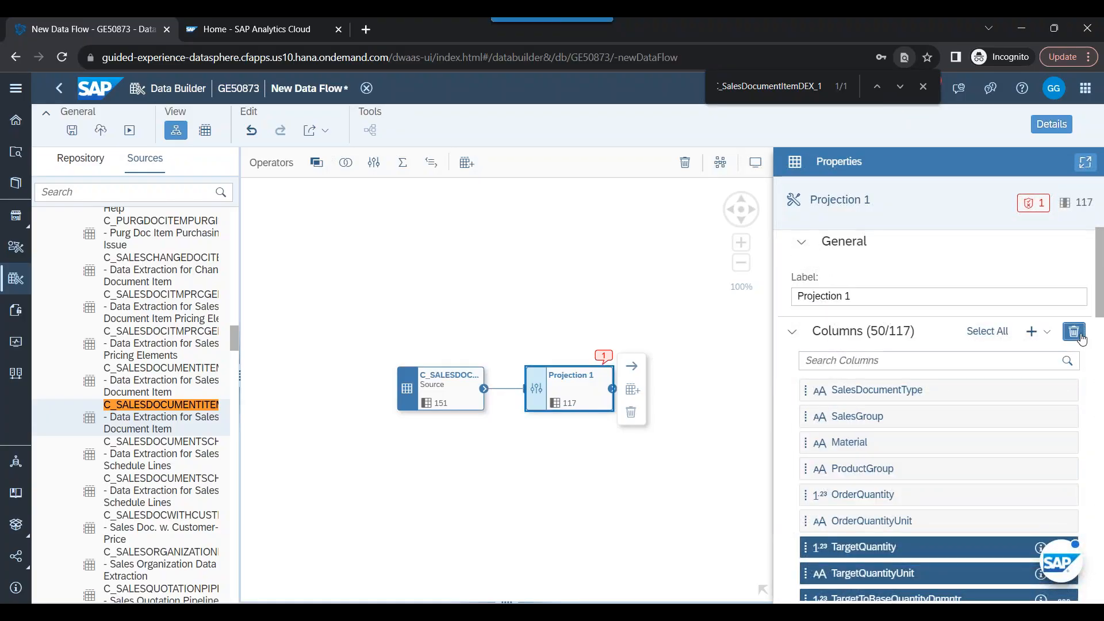
click(1073, 332)
- Remove the consecutive columns from RequestedDeliveryDate through OverallTotalDeliveryStatus from Projection 1
scroll(966, 495, down, 1)
click(969, 475)
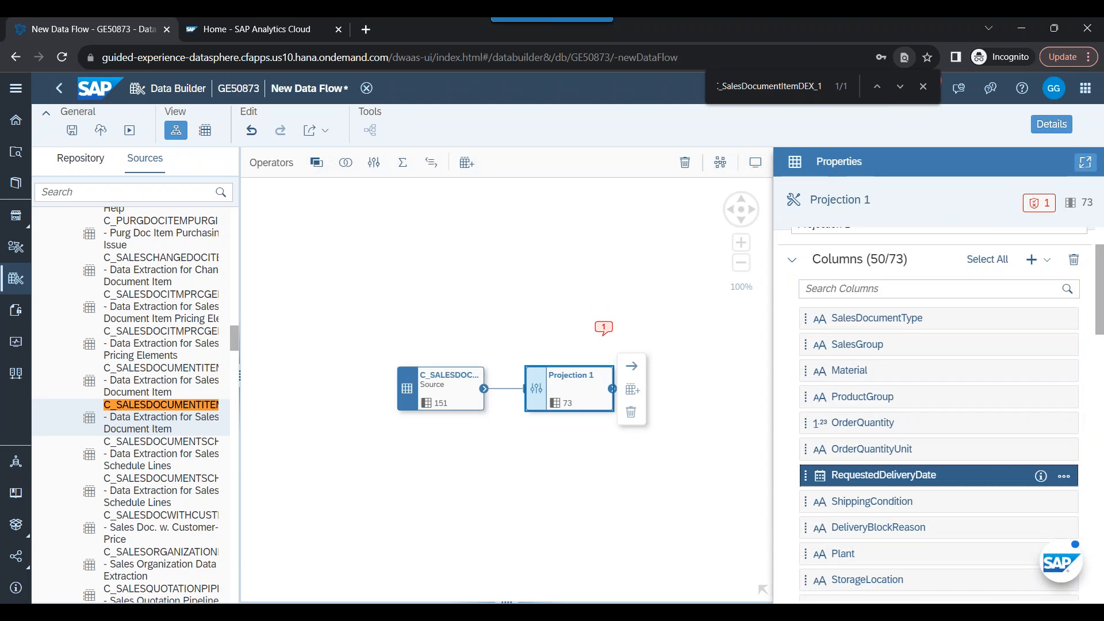
scroll(953, 504, down, 10)
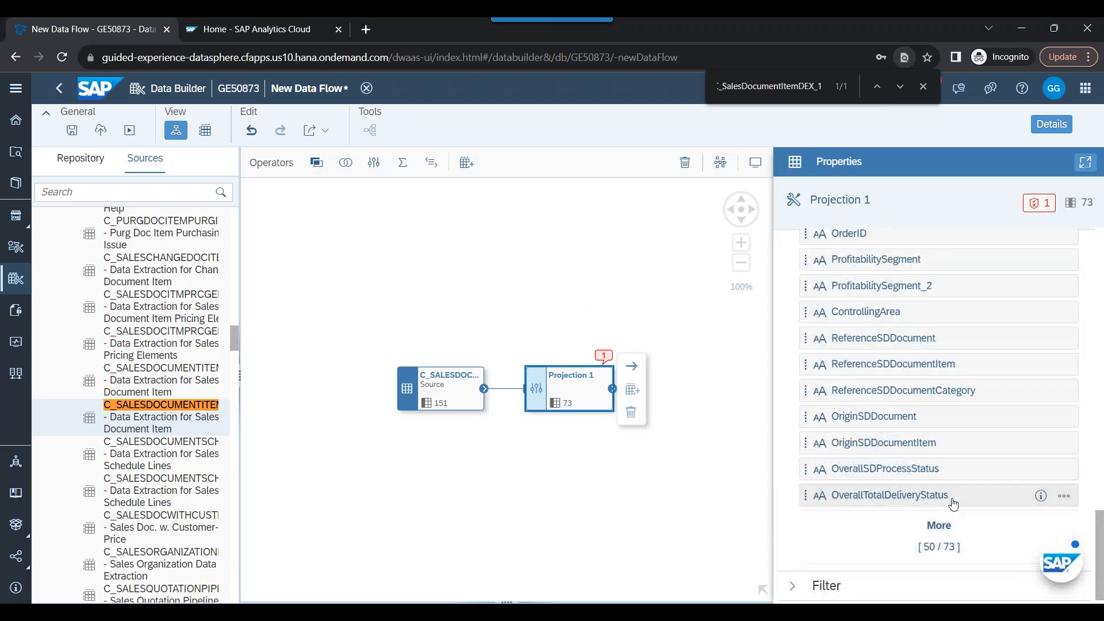
shift+click(954, 504)
scroll(954, 504, up, 10)
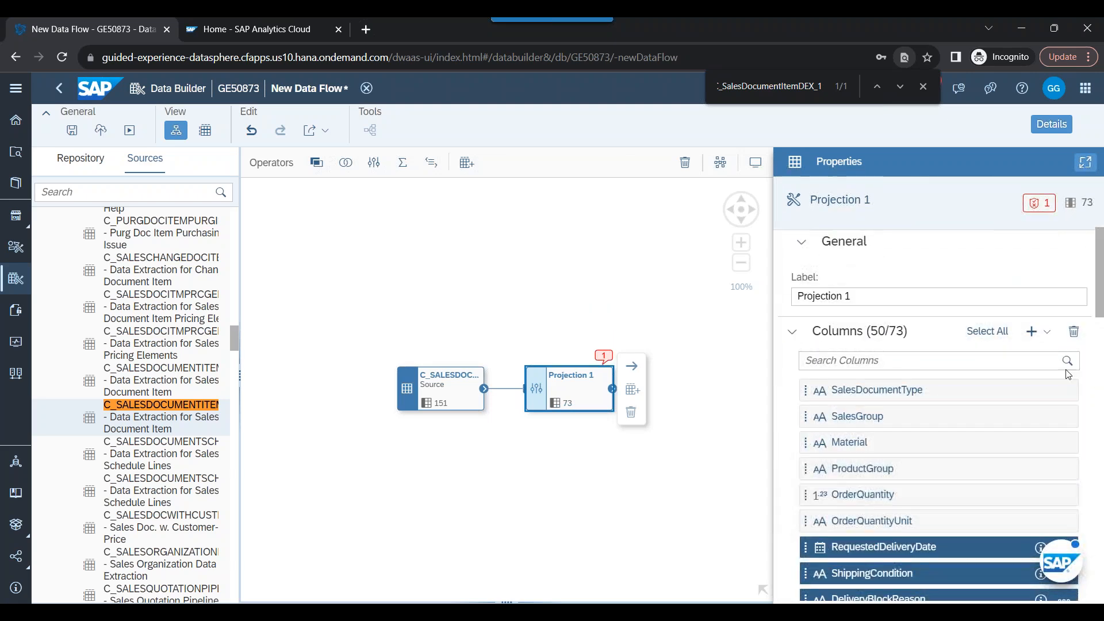
click(1074, 332)
- Remove all remaining columns from OverallOrdReltdBillgStatus to the end of the list from Projection 1, keeping the six through OrderQuantityUnit
scroll(967, 403, down, 5)
scroll(966, 496, up, 5)
click(966, 550)
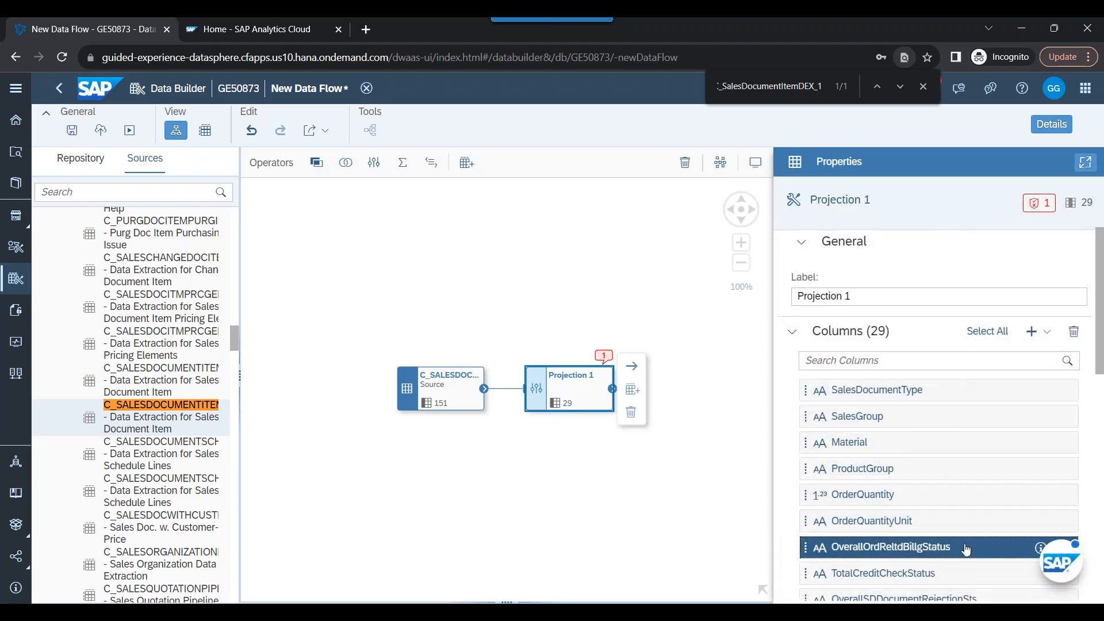
scroll(967, 541, down, 10)
shift+click(969, 537)
scroll(964, 546, up, 8)
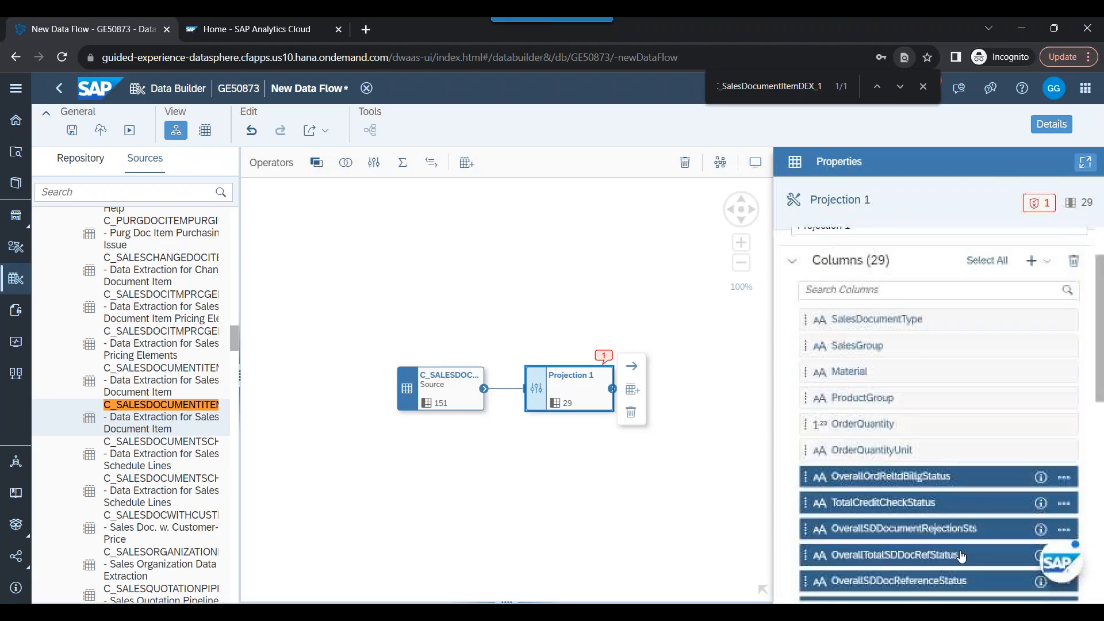
scroll(962, 556, up, 3)
click(1080, 330)
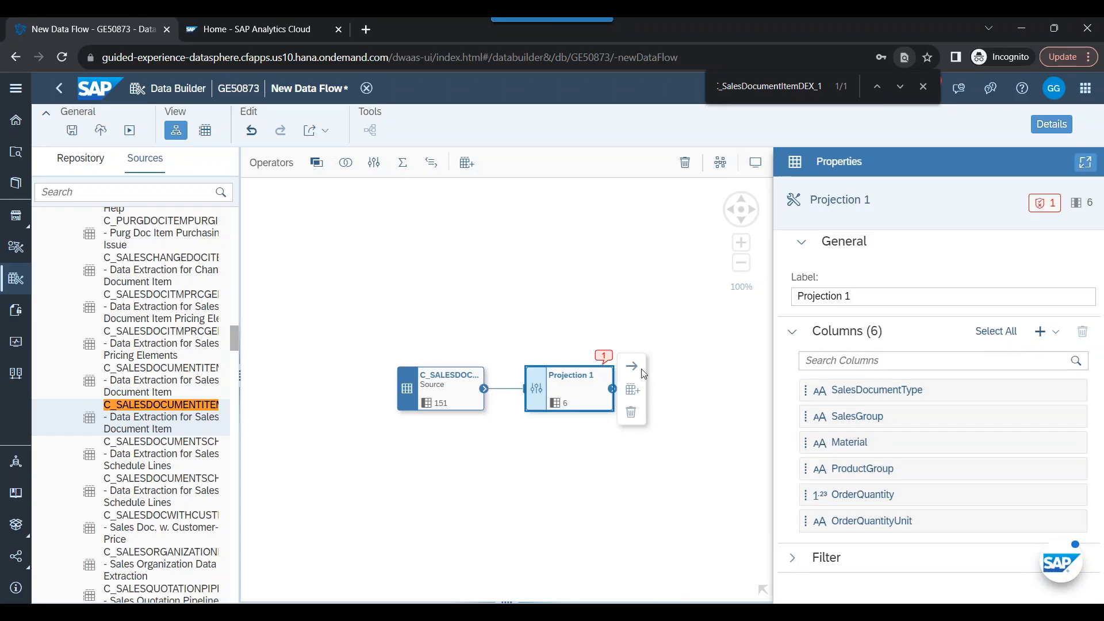
- Add an aggregation operator after Projection 1 and set the aggregation of its OrderQuantity column to SUM
drag(403, 162, 673, 402)
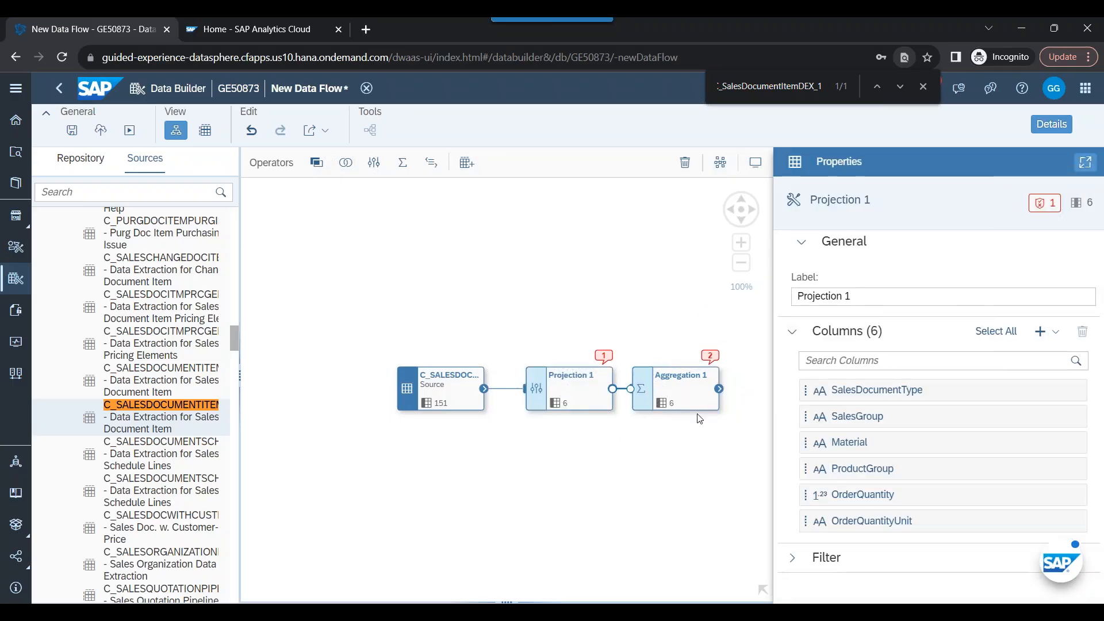
click(673, 404)
scroll(705, 523, right, 3)
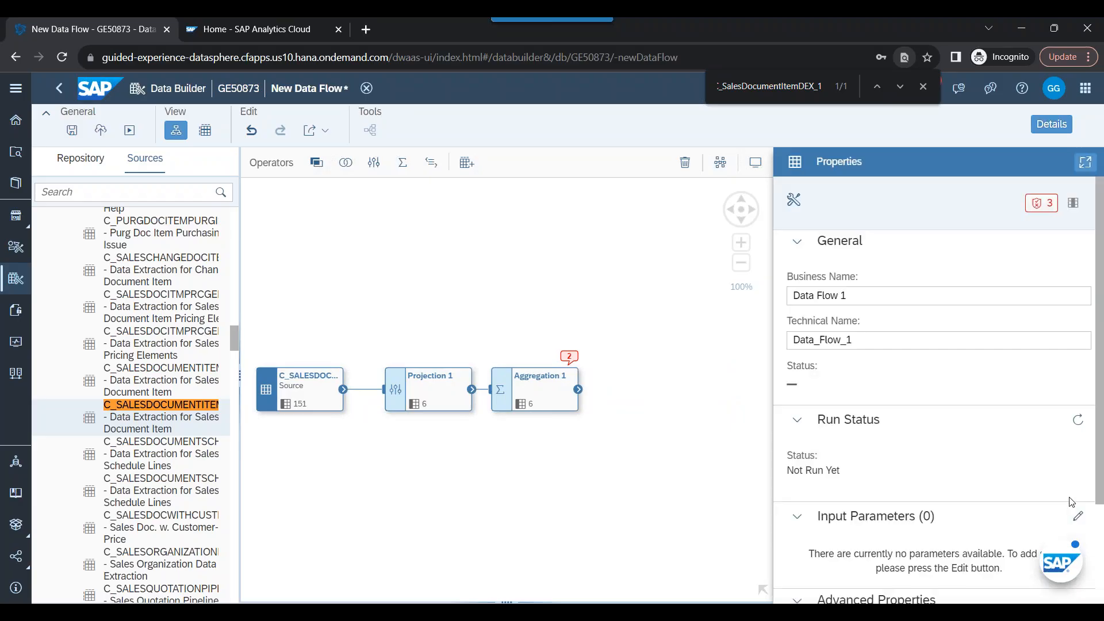
scroll(1036, 512, down, 3)
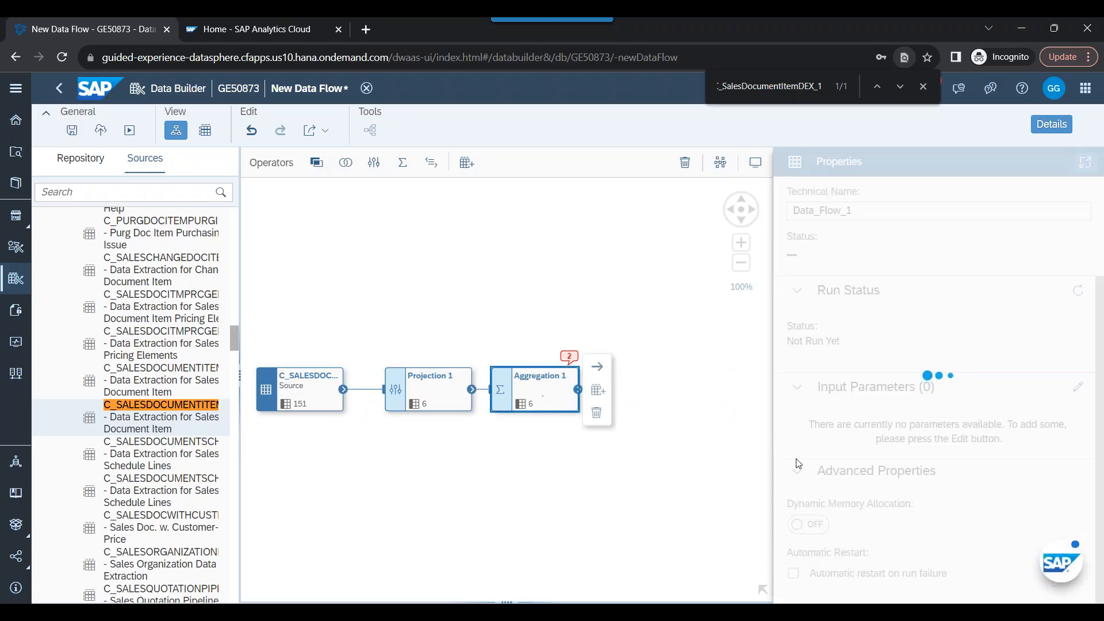
click(1074, 495)
mouse_move(1069, 523)
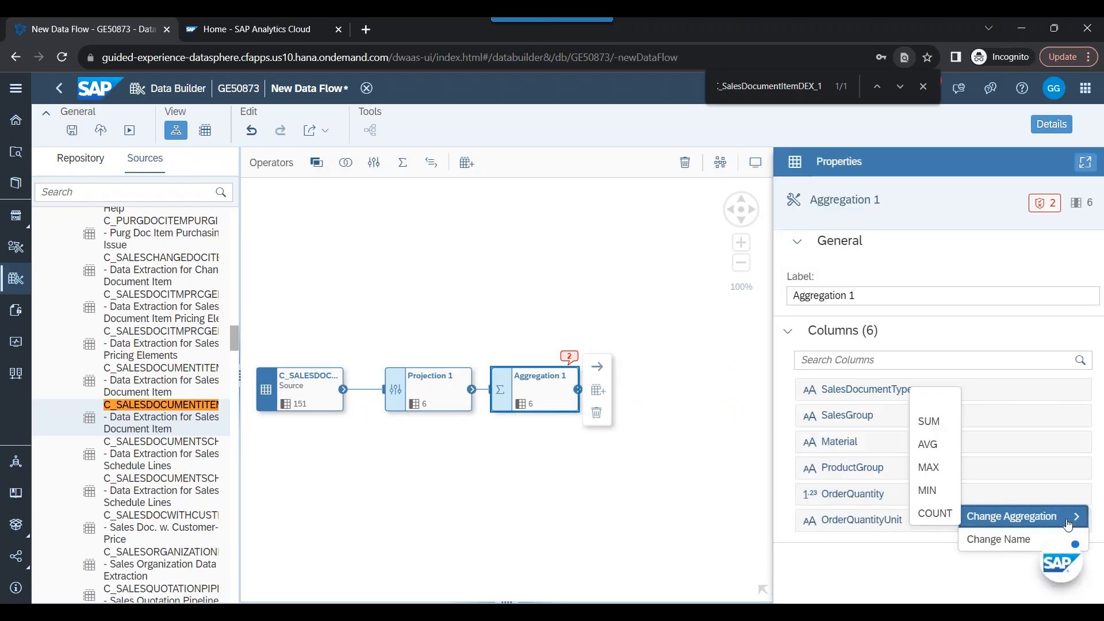
click(938, 423)
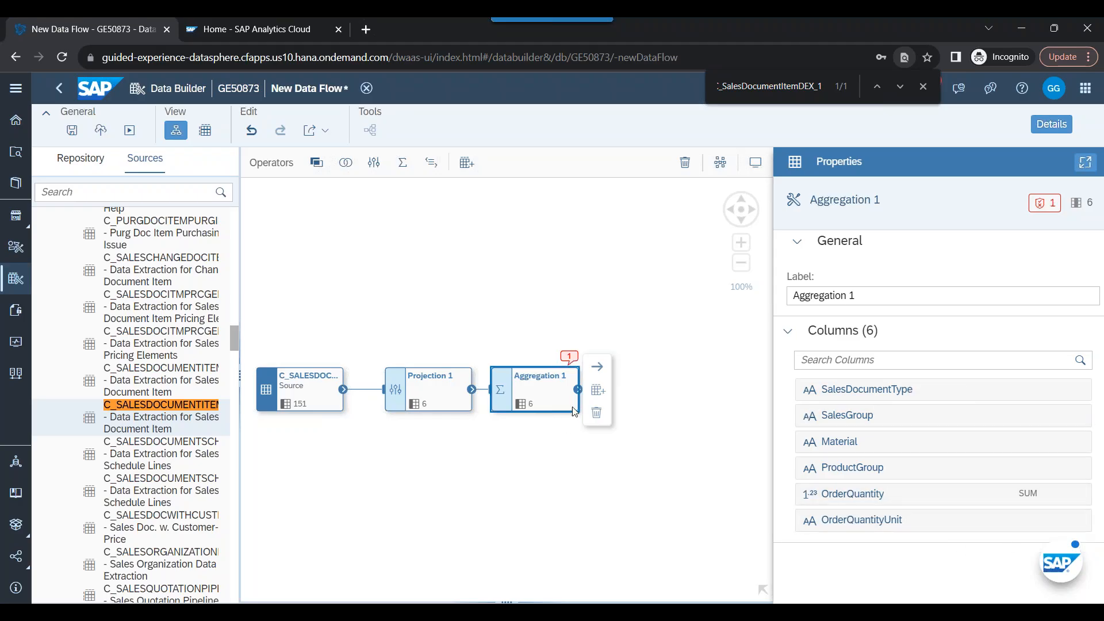
- Add a target table after Aggregation 1 and set its business name to CDSSalesS4Qty
click(599, 396)
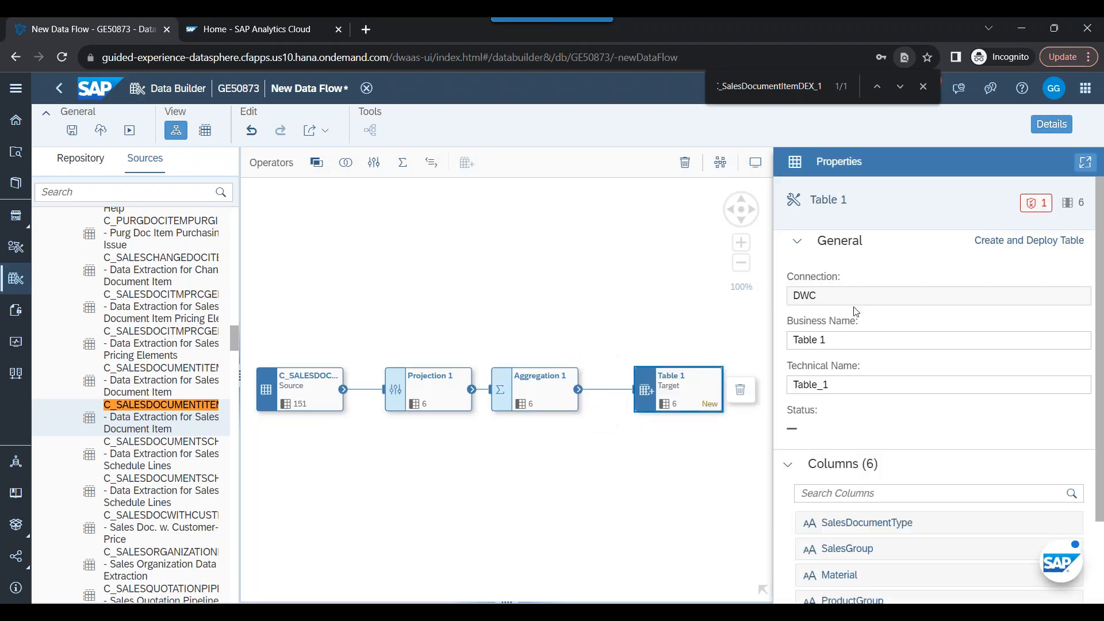
triple_click(841, 341)
text(Rep)
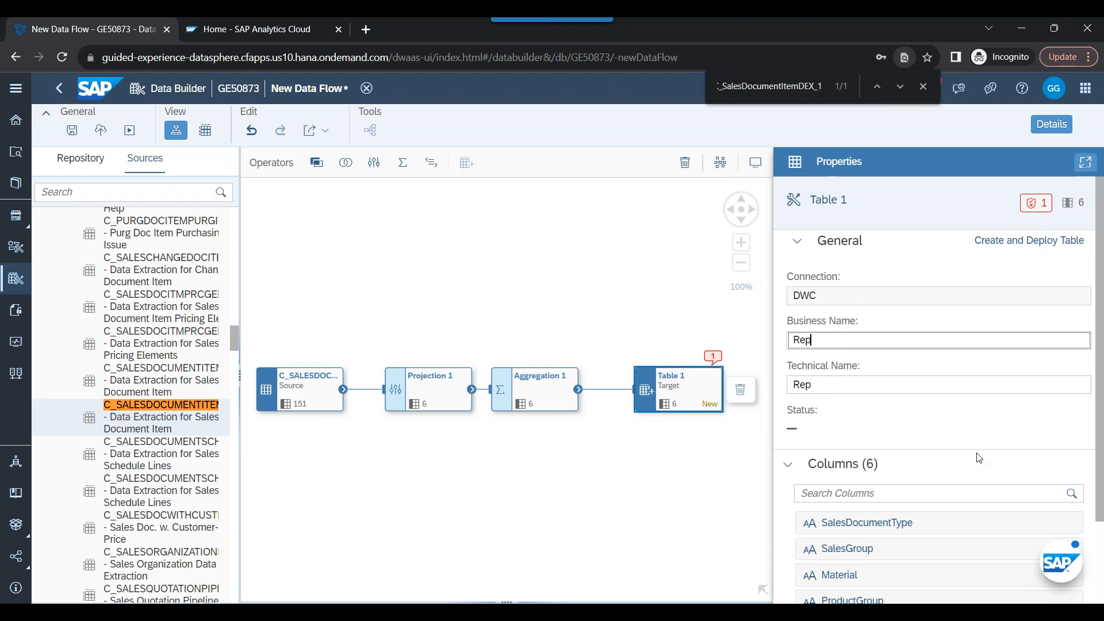
text(lica)
key(ctrl+a)
text(CDSSalesS)
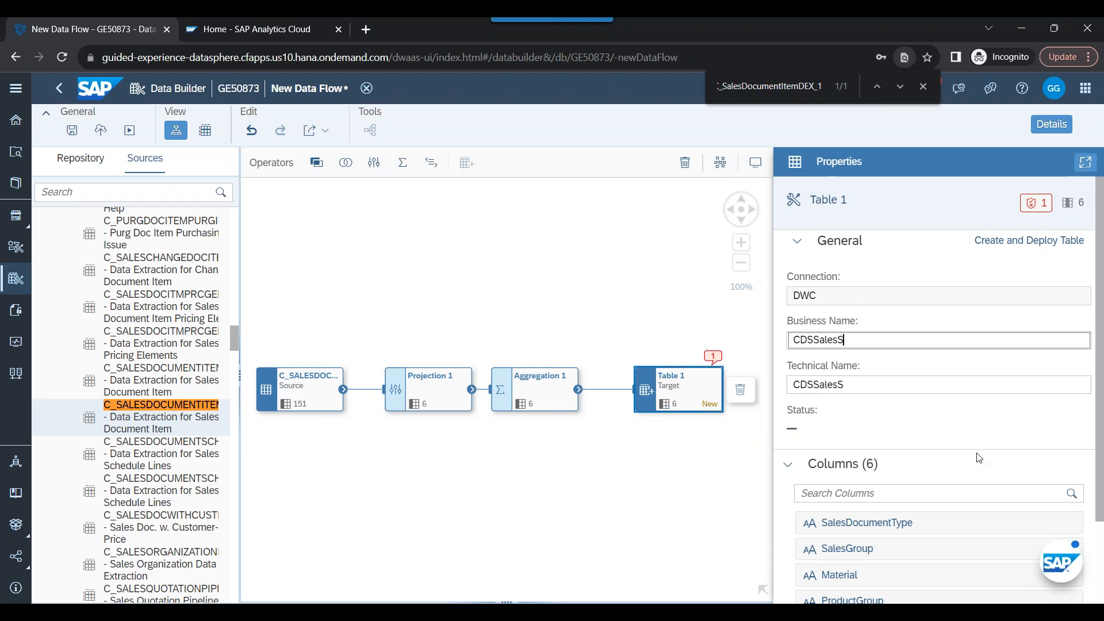
text(4Qty)
key(Return)
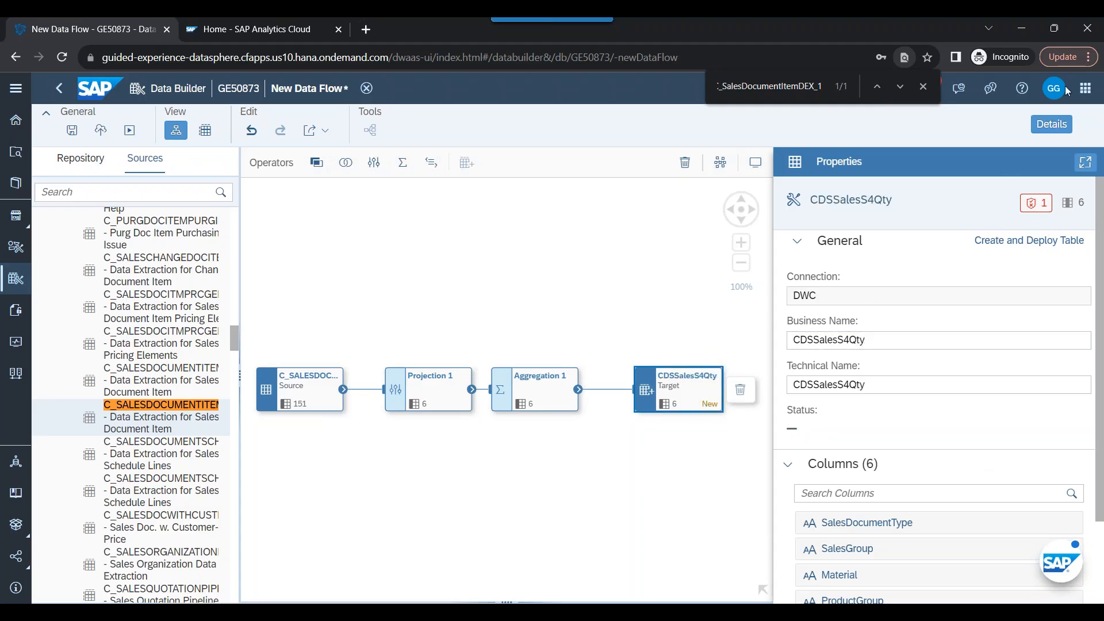
- Close the browser's page search, then create and deploy the target table CDSSalesS4Qty in the repository
click(923, 86)
scroll(860, 460, down, 3)
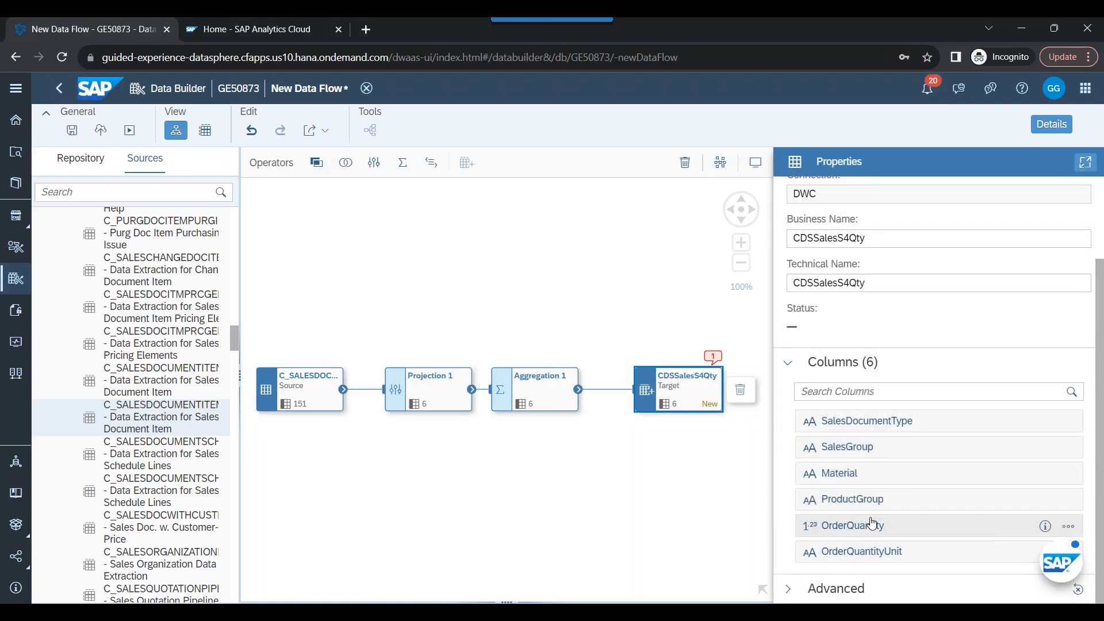
click(707, 396)
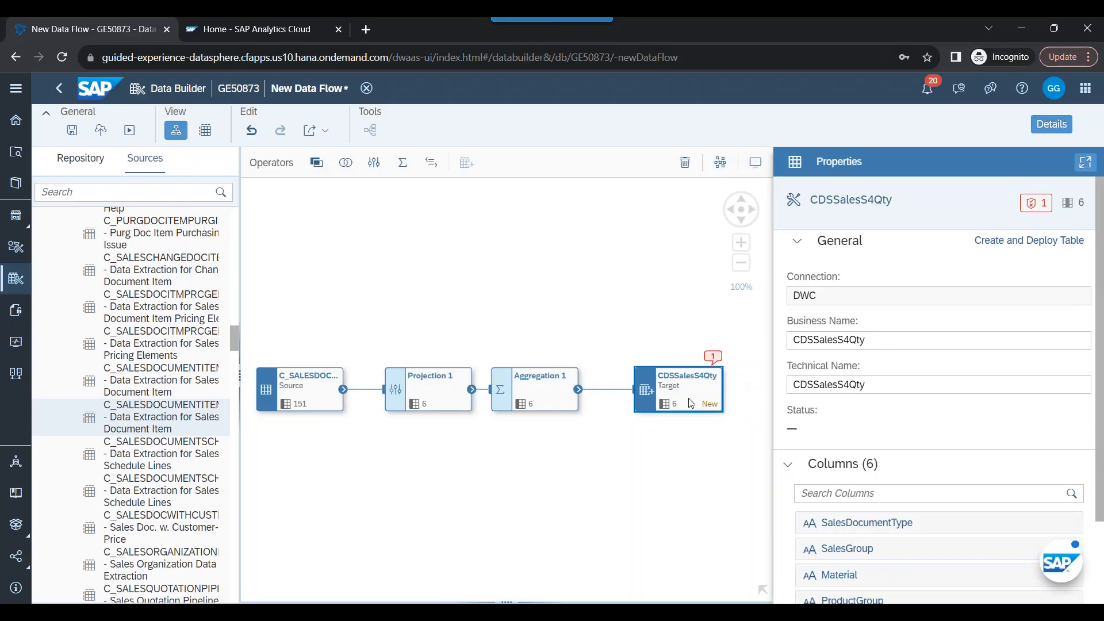
click(1035, 241)
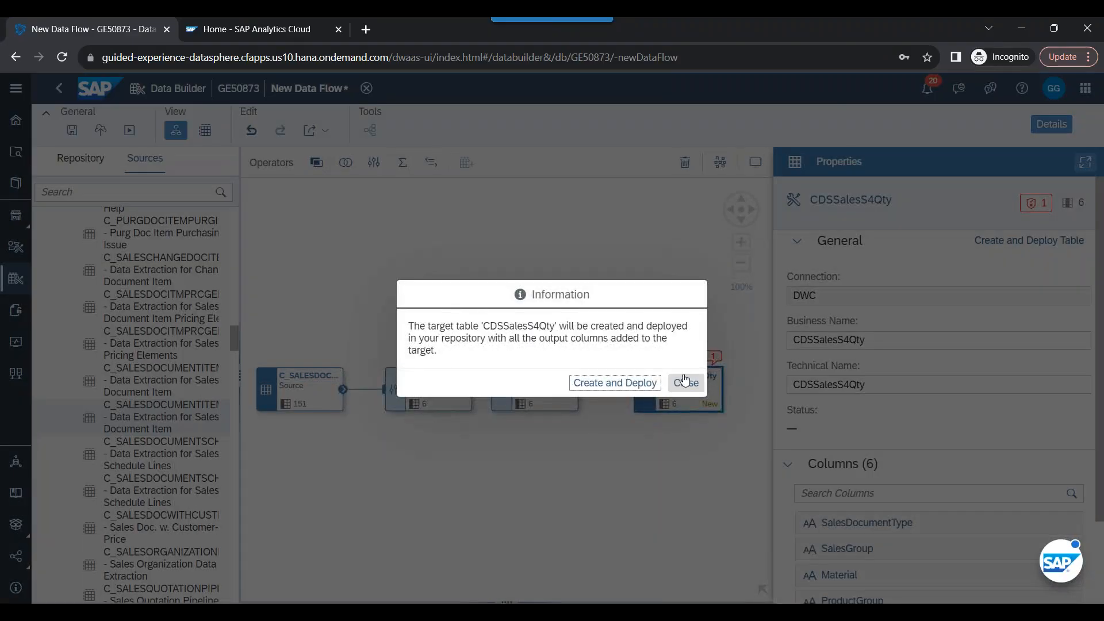
click(689, 383)
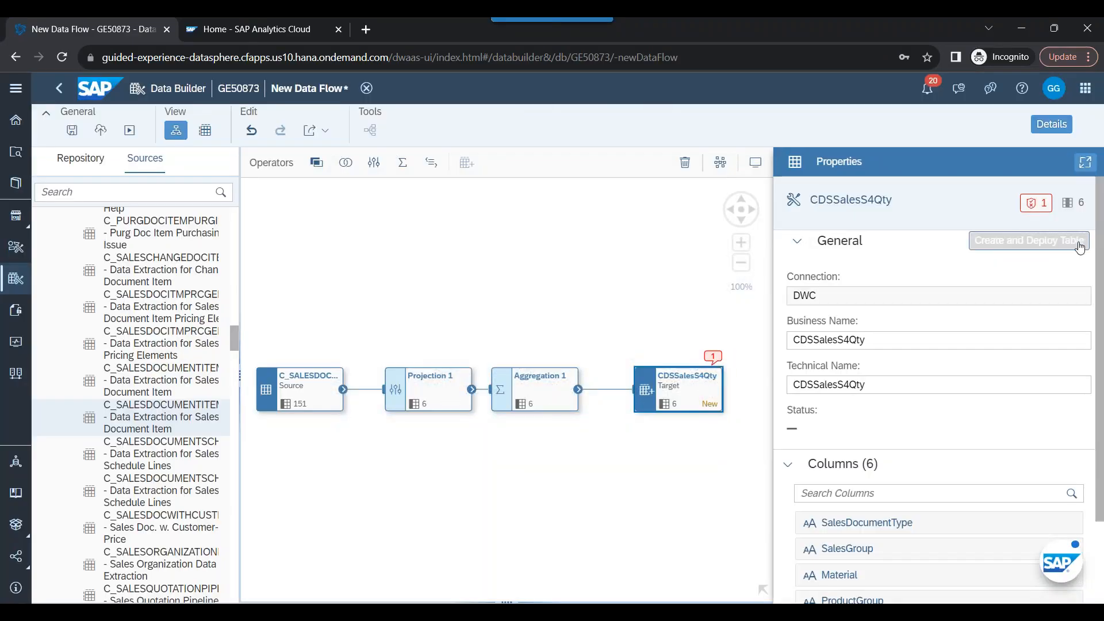
click(1075, 241)
click(611, 384)
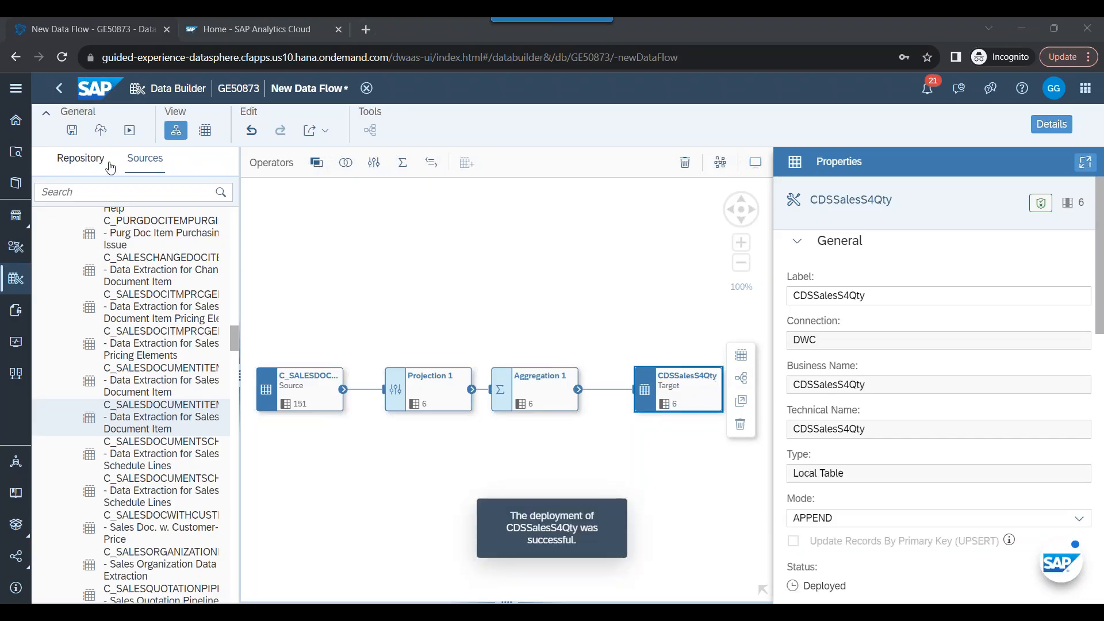
- Deploy the data flow, saving it with the business name CDSSalesQtyAgg, and run it
click(101, 130)
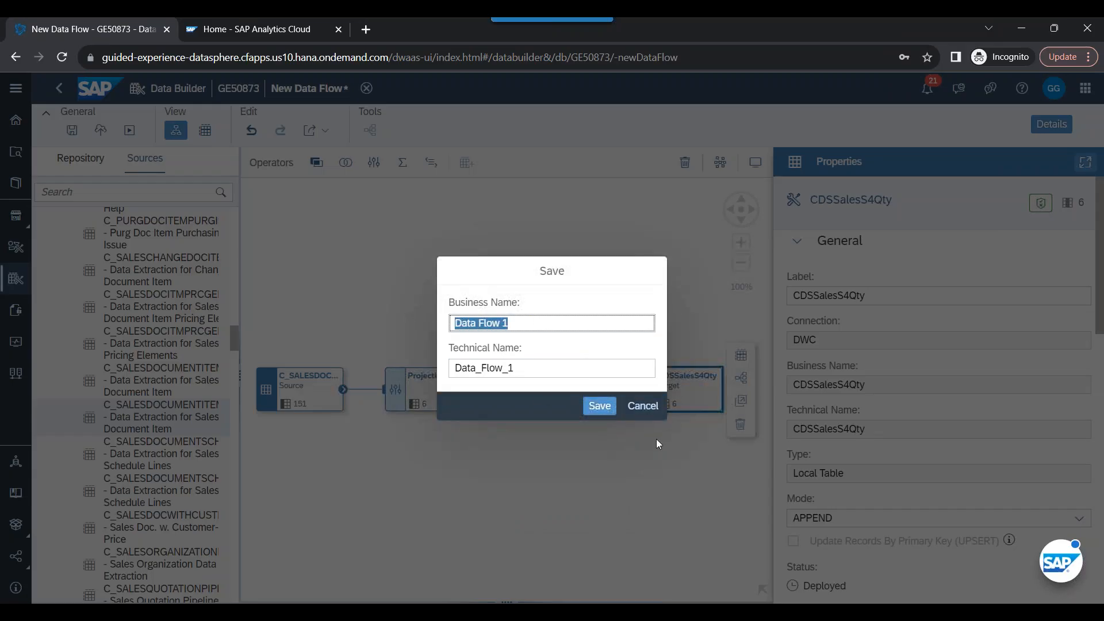
text(CDS)
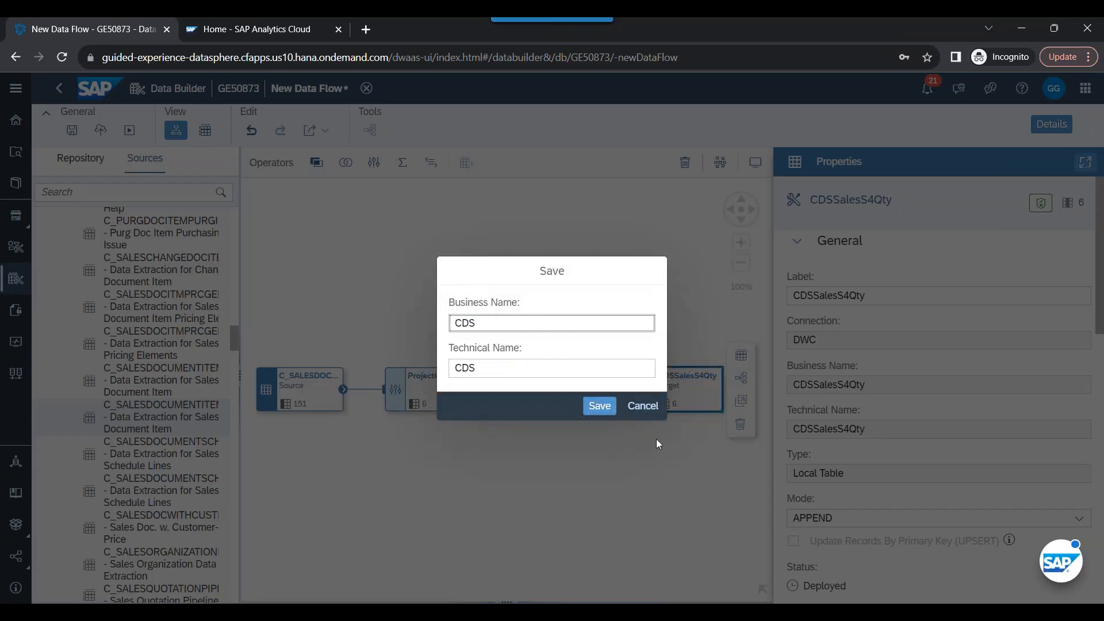
text(SalesQtyAgg)
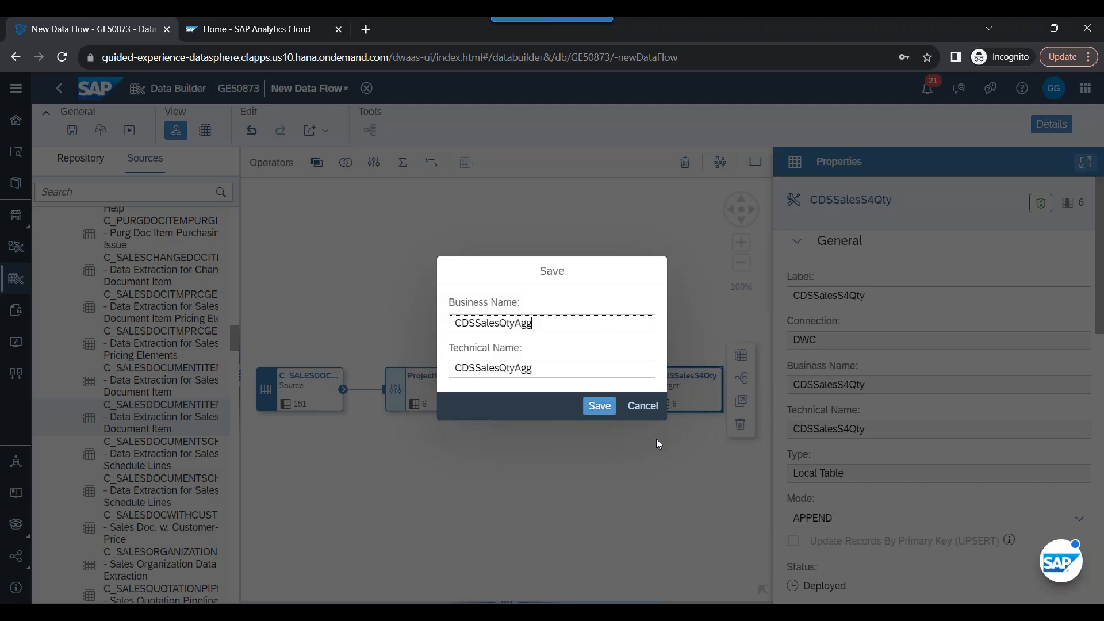
click(599, 407)
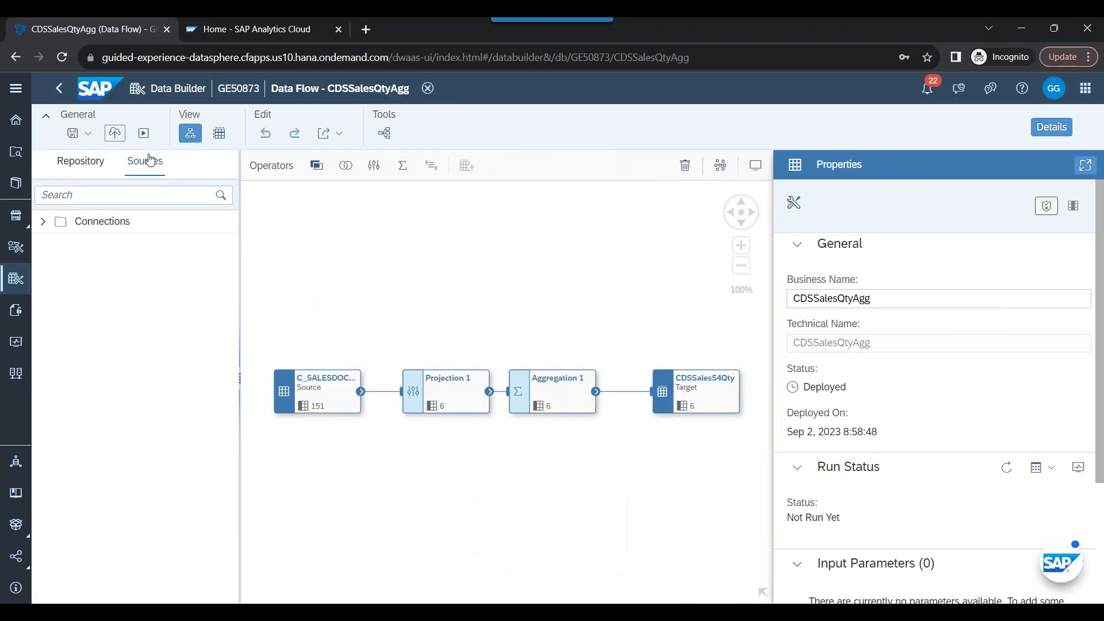
click(143, 133)
- Switch to the PowerPoint training deck and show slide 140 about CDS Views
click(294, 598)
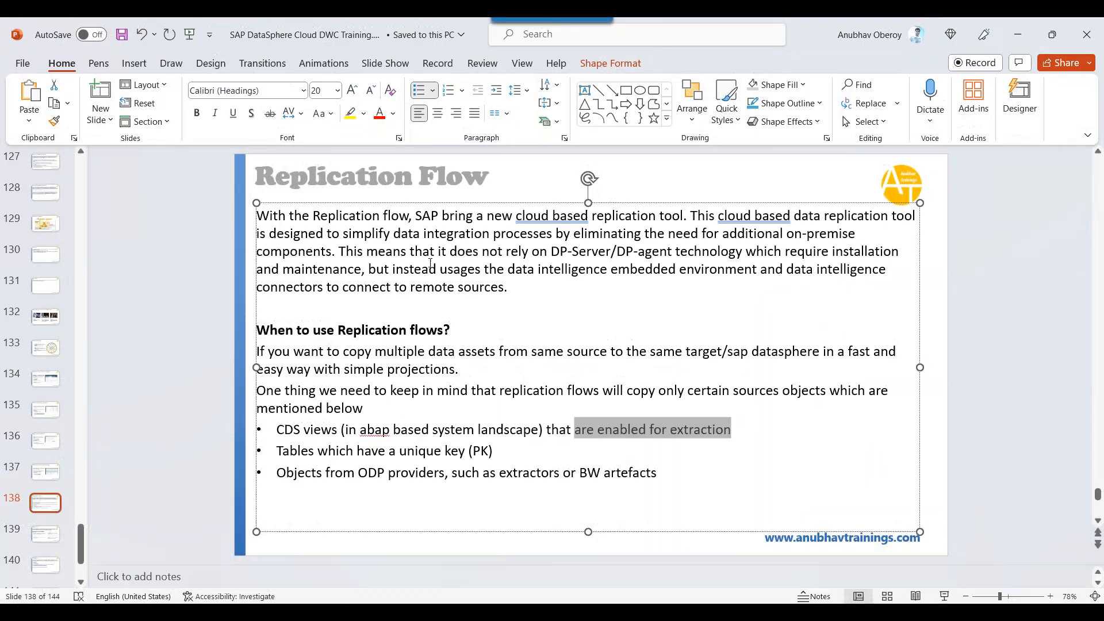
scroll(132, 415, down, 2)
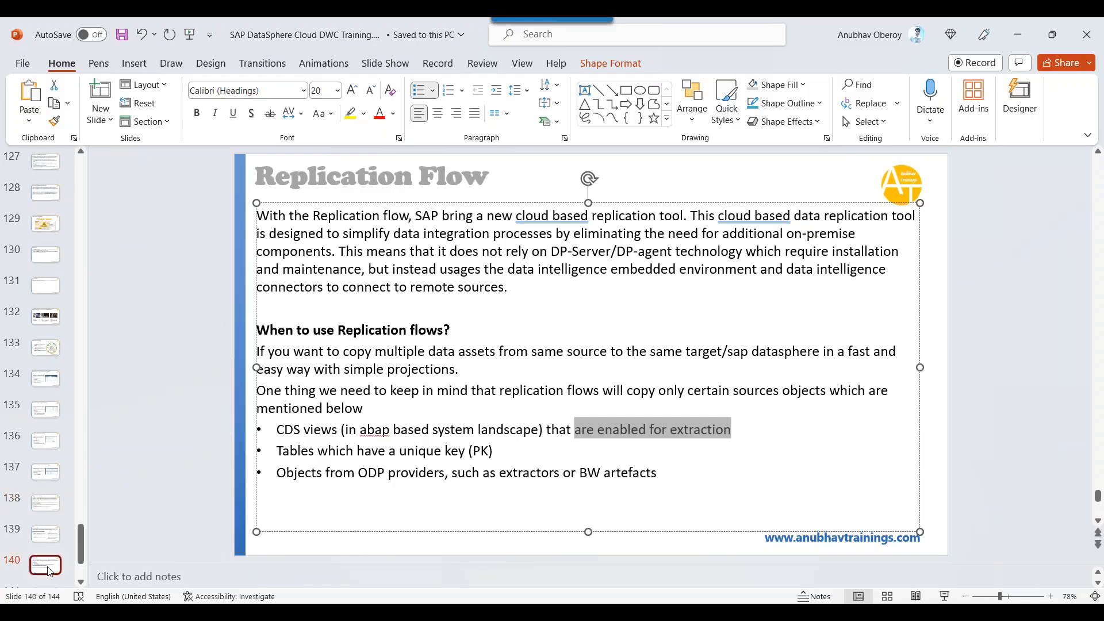
click(334, 520)
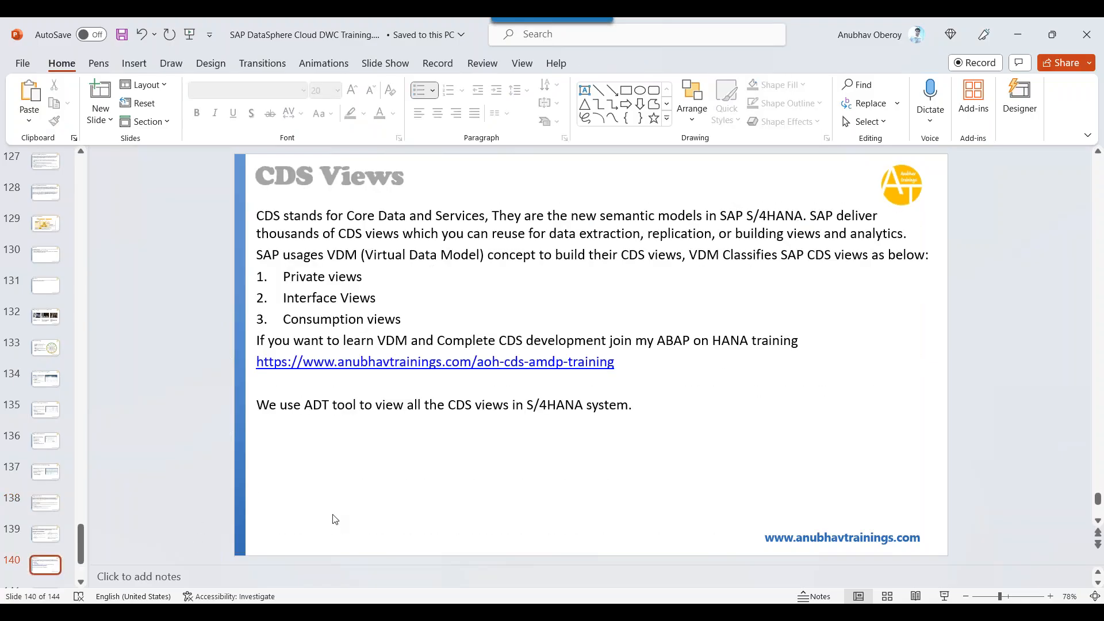
key(ctrl+2)
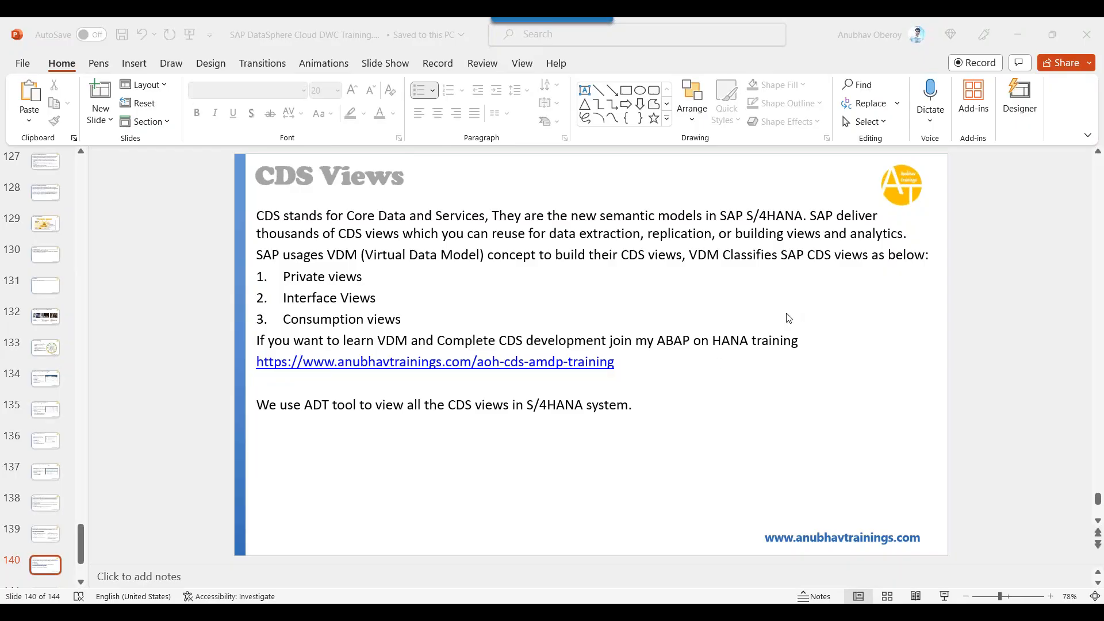
- Look at the data preview of C_SALESDOCUMENTITEMDEX_1 in Eclipse and return to the data flow in Datasphere
key(alt+Tab)
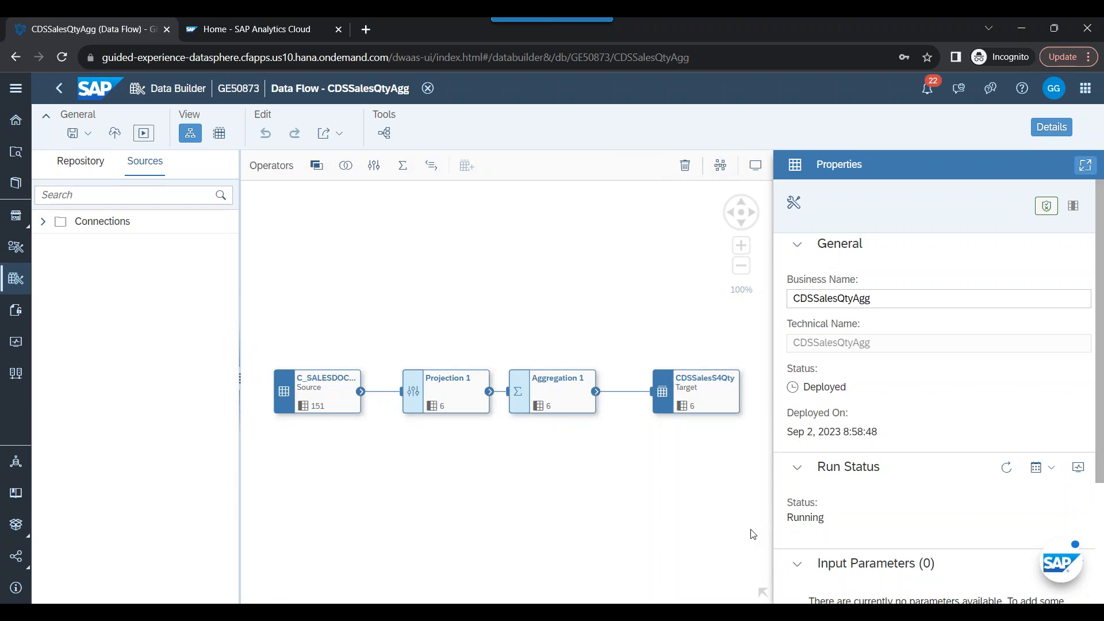
click(273, 602)
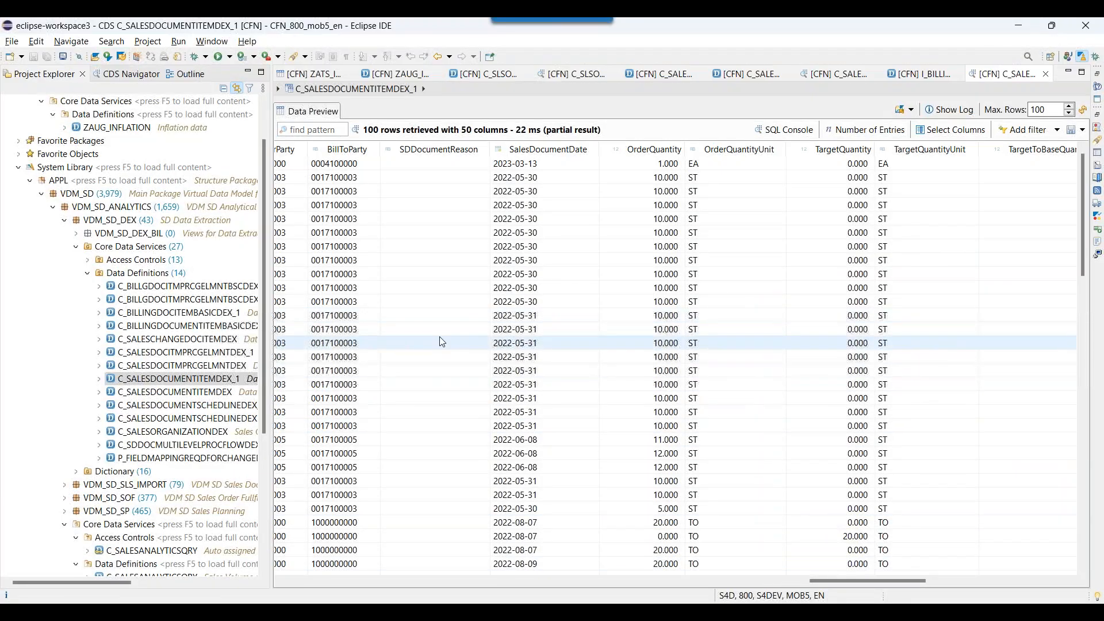
key(alt+Tab)
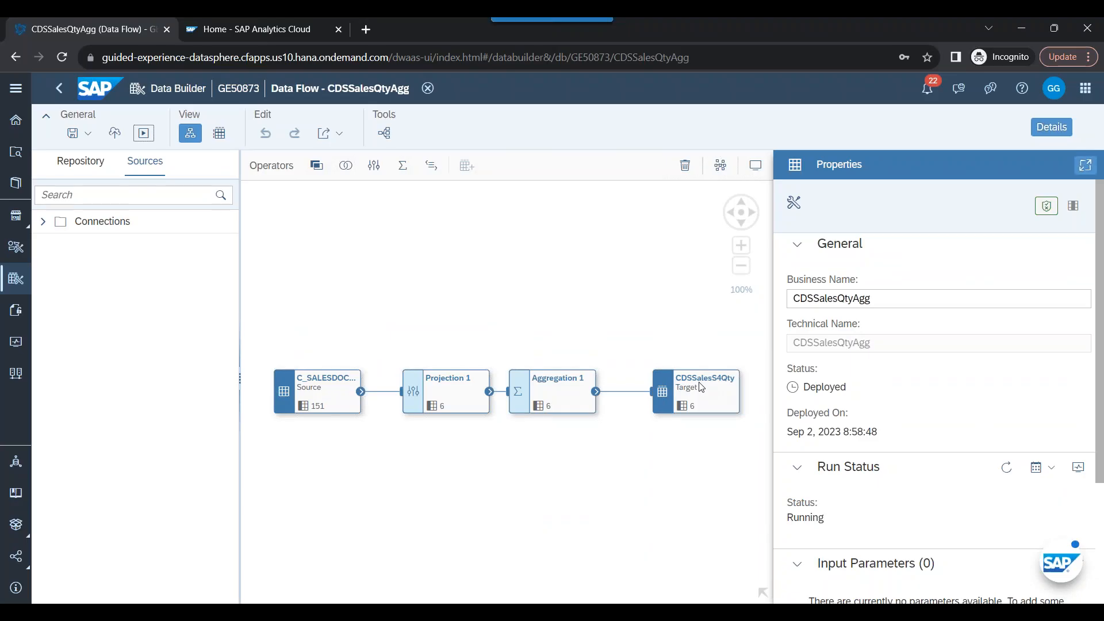
- Preview the data of the target table CDSSalesS4Qty in the data flow
drag(567, 523, 541, 378)
click(682, 276)
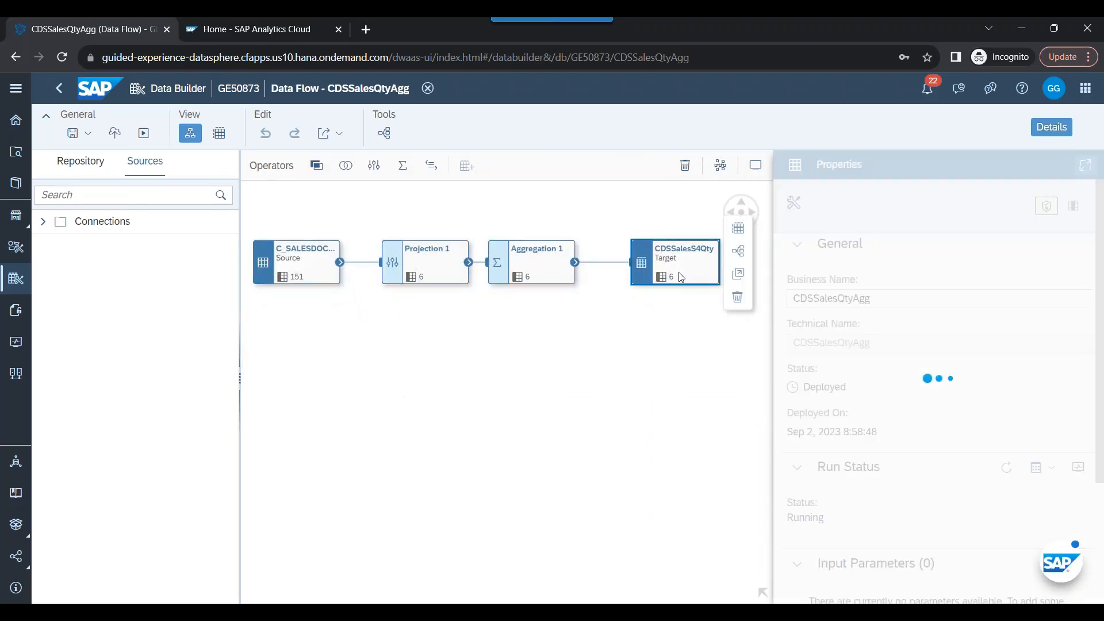
click(741, 232)
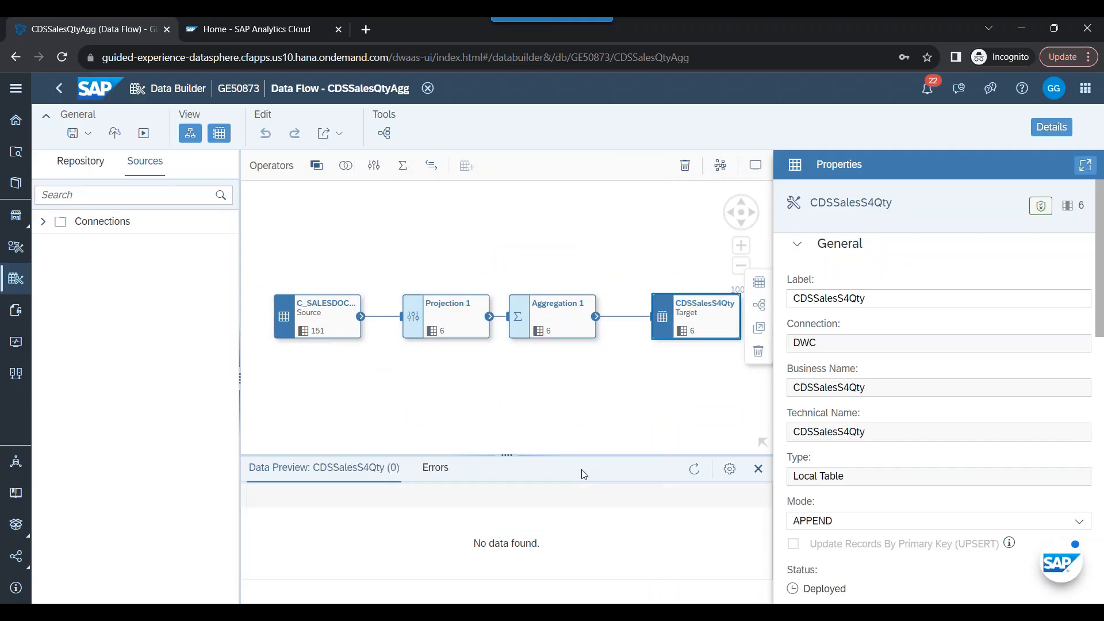
- Refresh the run status in the properties of the CDSSalesQtyAgg data flow
click(683, 370)
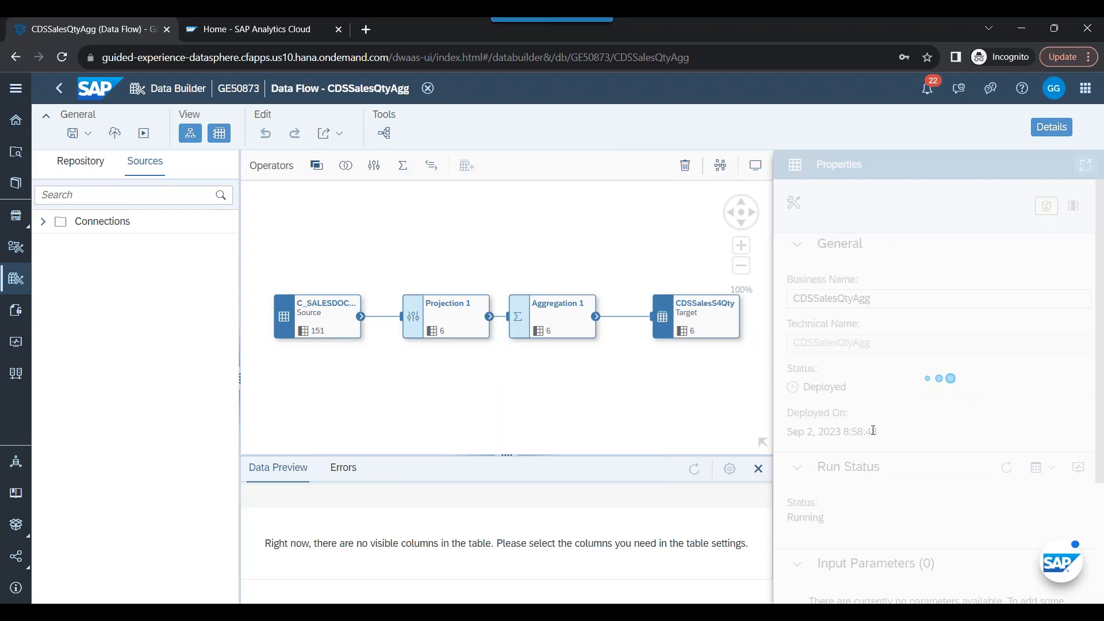
scroll(835, 345, down, 3)
drag(787, 344, 844, 346)
click(1007, 294)
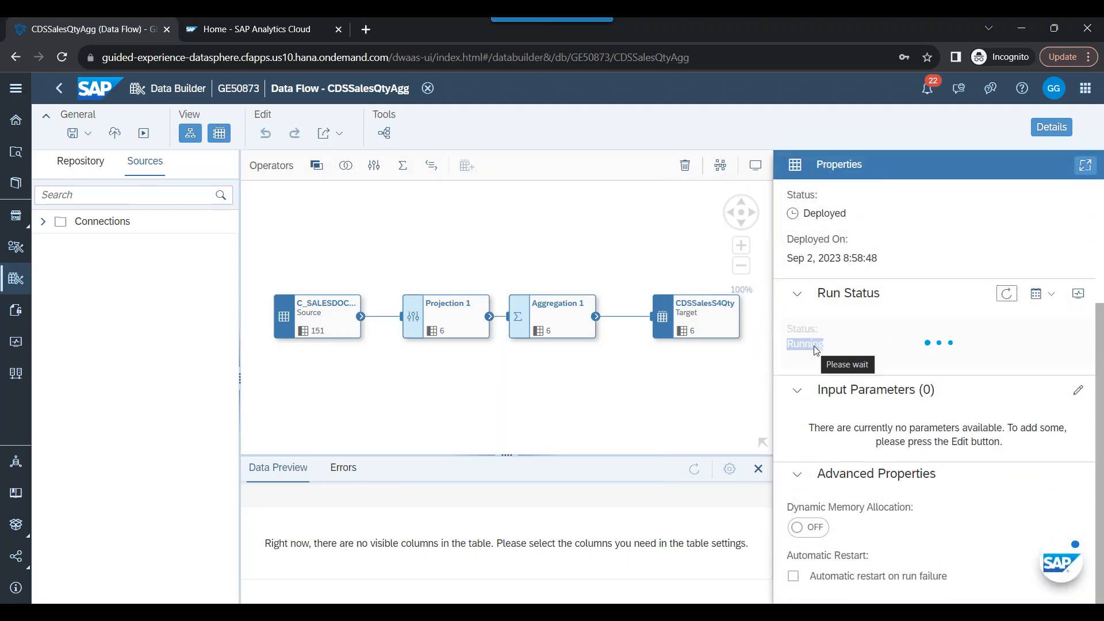
drag(788, 344, 817, 345)
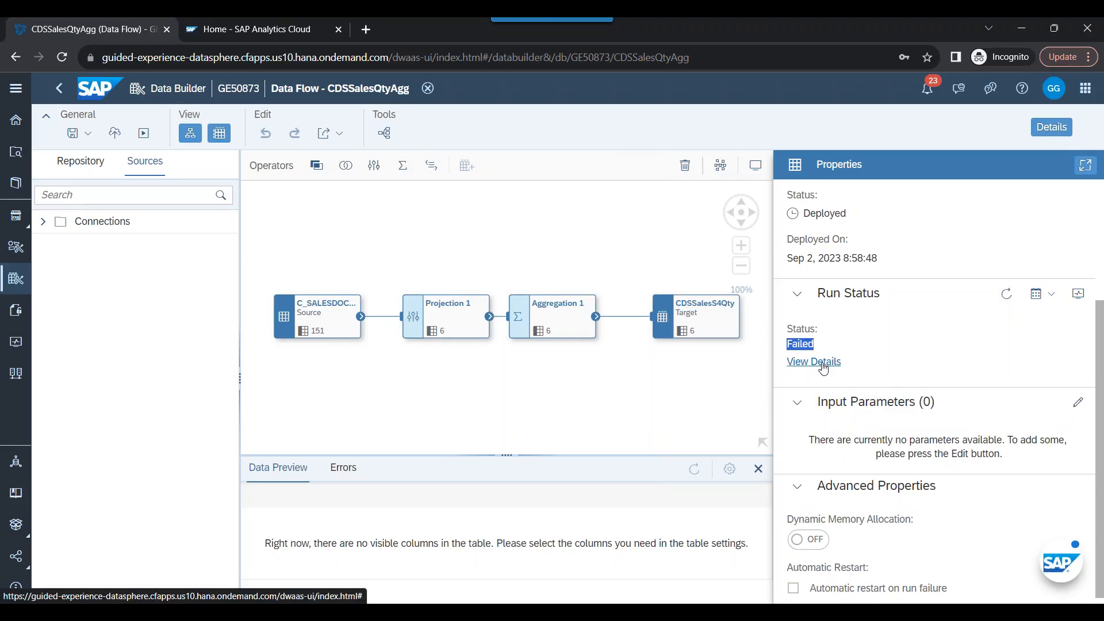
- Open the data flow's run details and examine the error text, highlighting the NULL reference lines and the exception type CX_SY_REF_IS_INITIAL
click(823, 364)
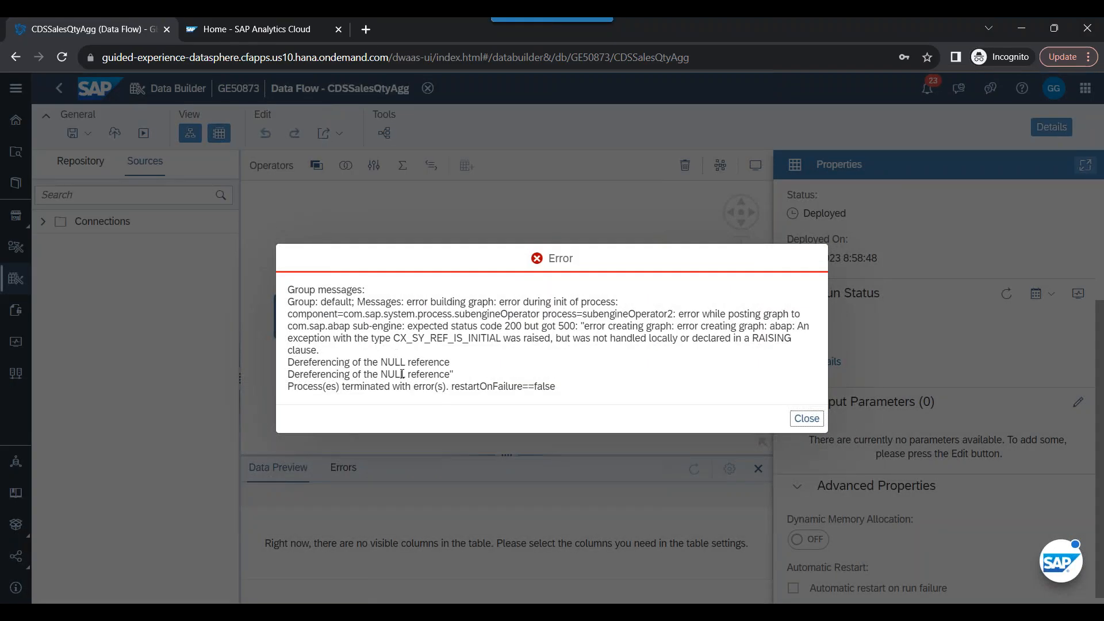
drag(312, 361, 456, 375)
click(469, 371)
drag(394, 339, 513, 342)
click(564, 401)
drag(393, 339, 501, 338)
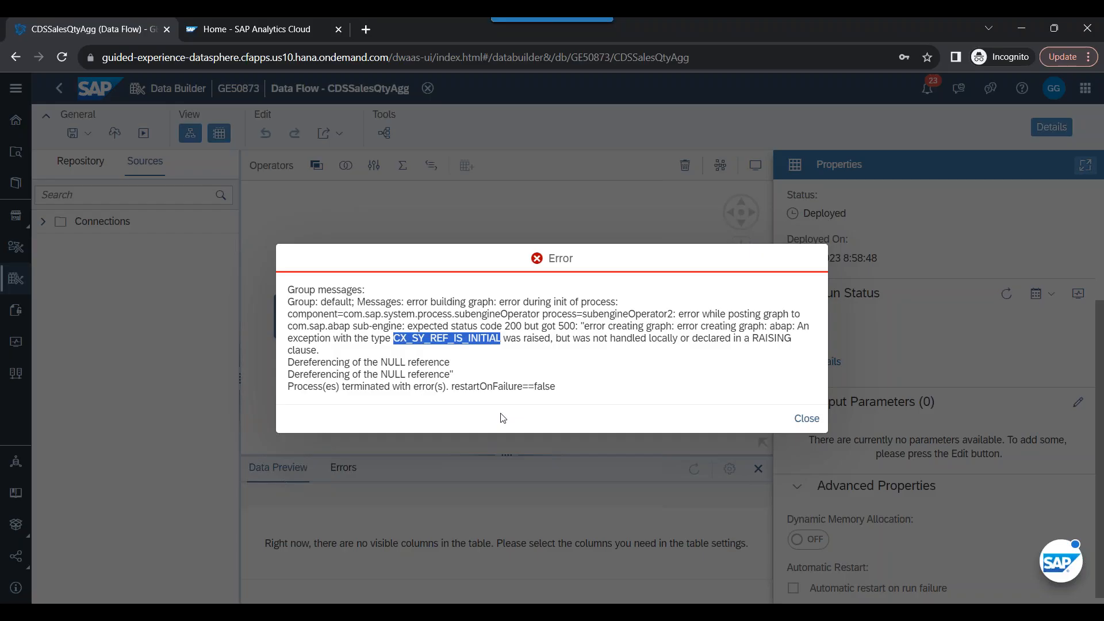
- Switch to Eclipse, run transaction ST22 in the SAP GUI and check today's list of runtime errors for a matching dump
key(alt+Tab)
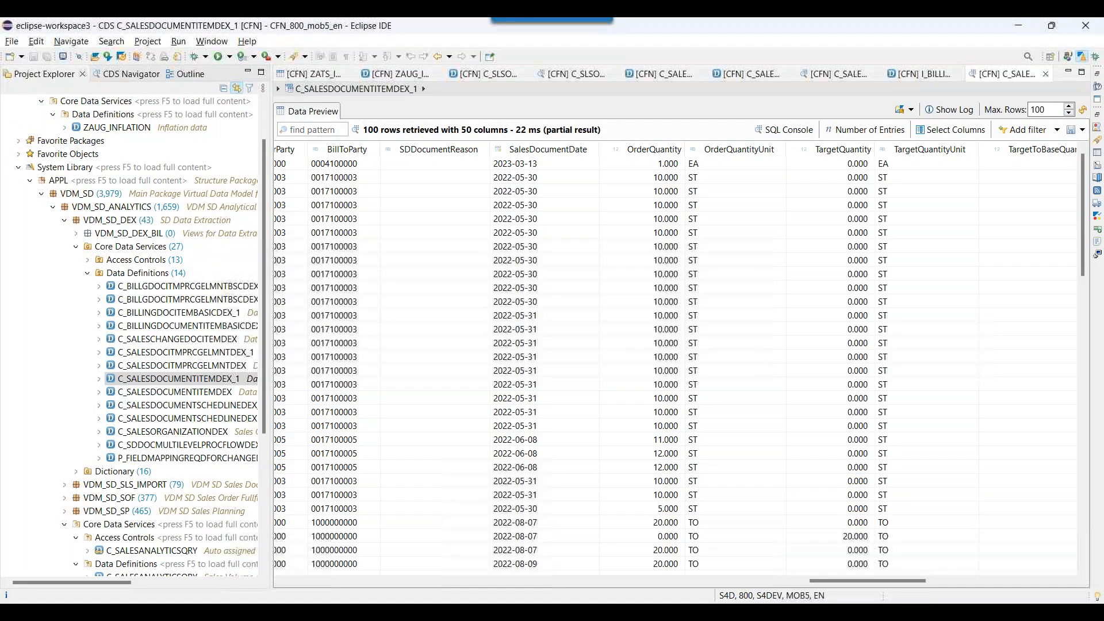
click(485, 277)
key(ctrl+6)
key(Return)
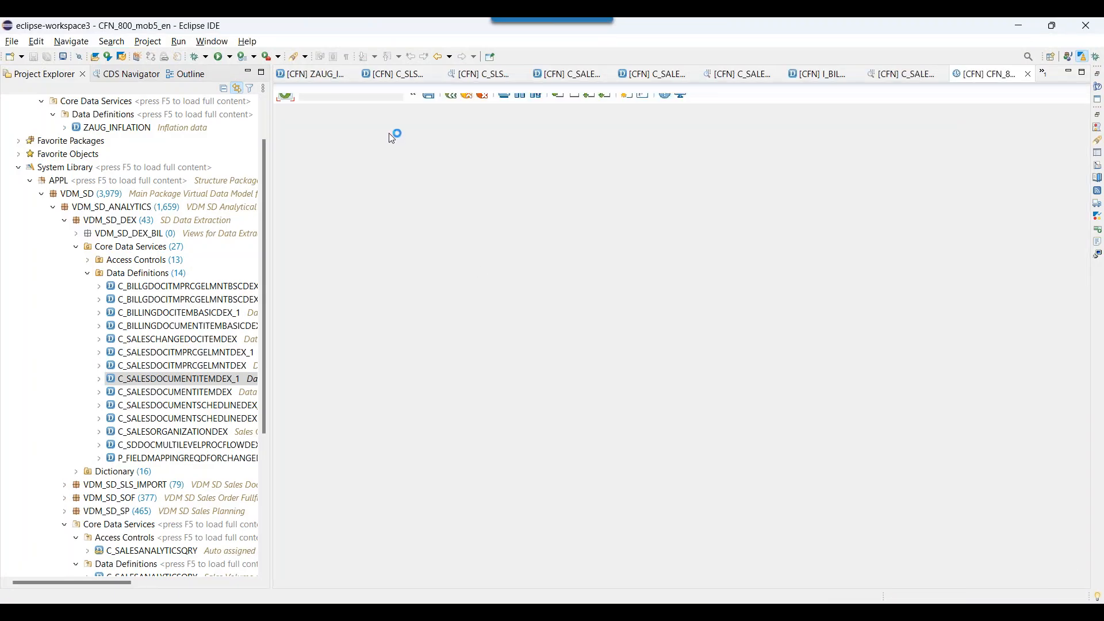
text(st22)
key(Return)
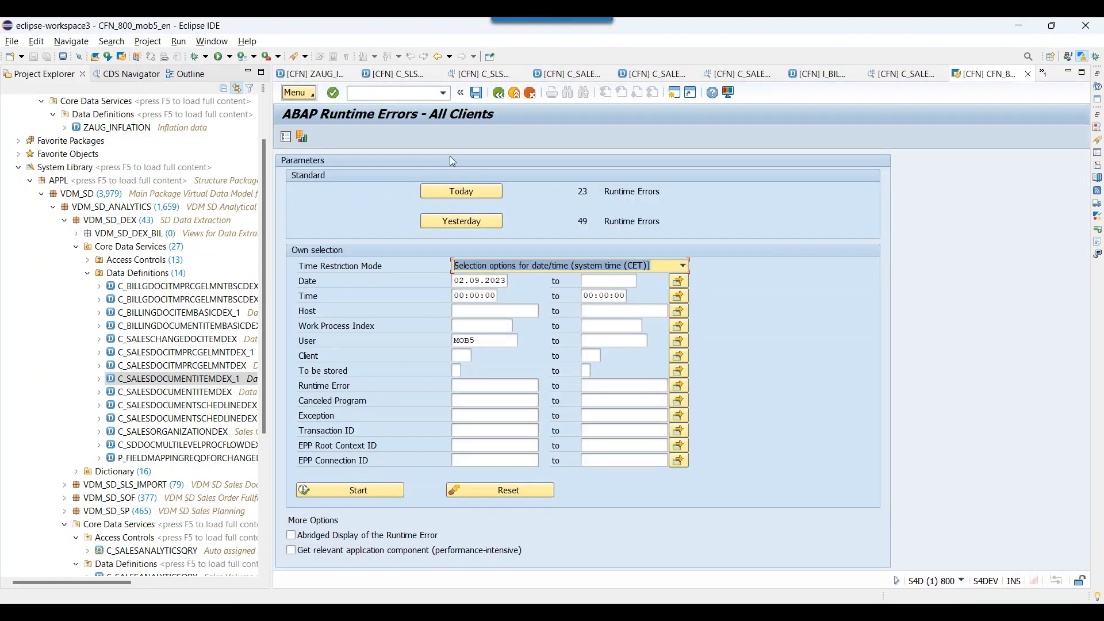
click(475, 192)
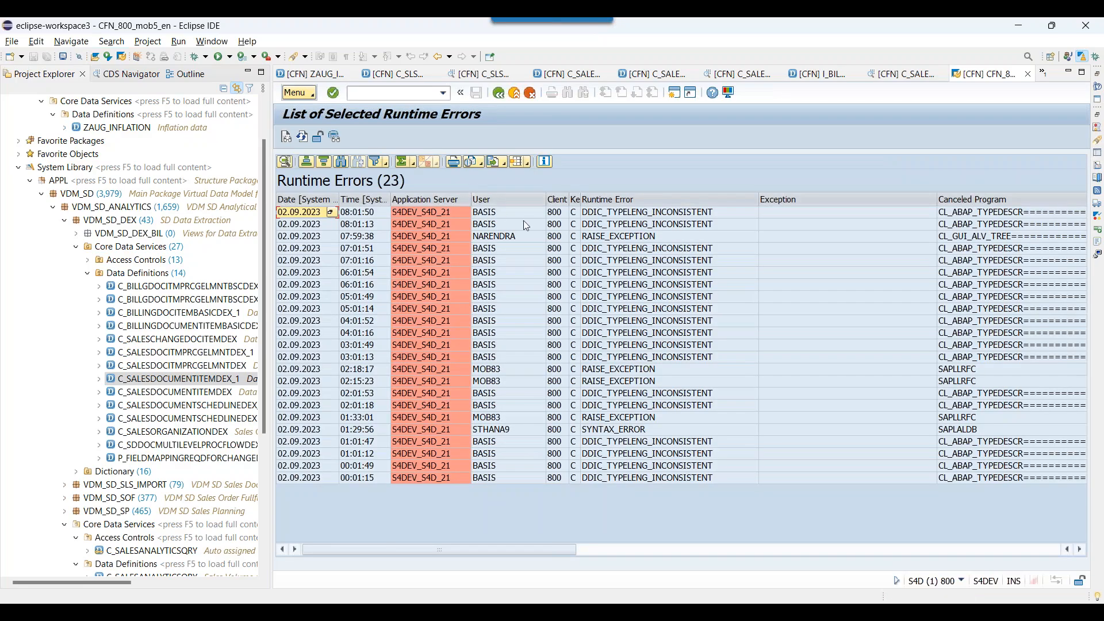
click(647, 214)
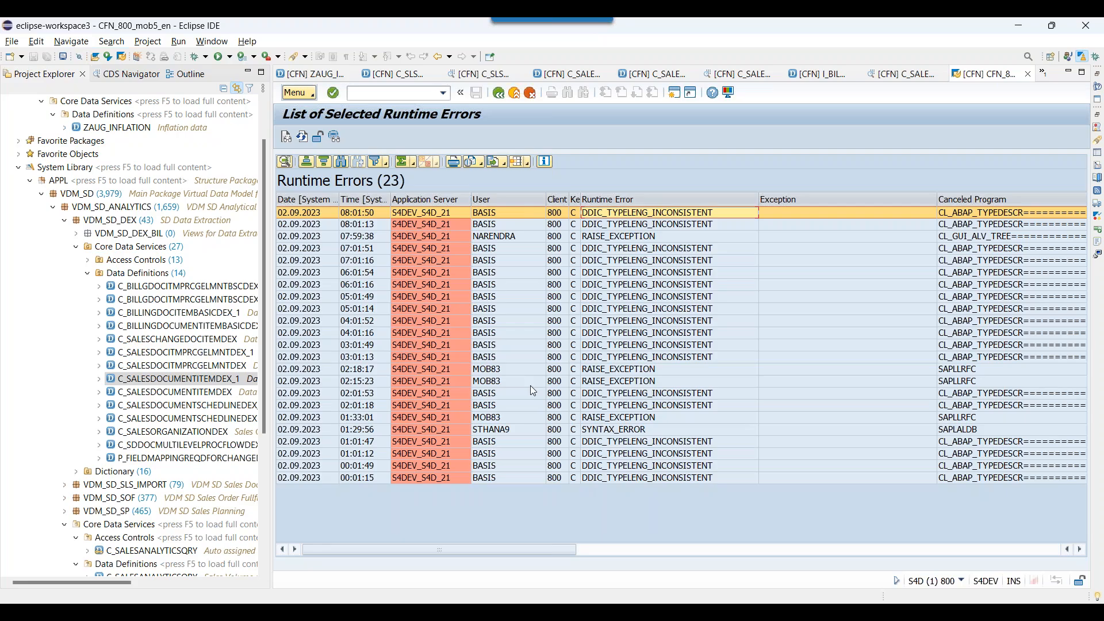
click(898, 78)
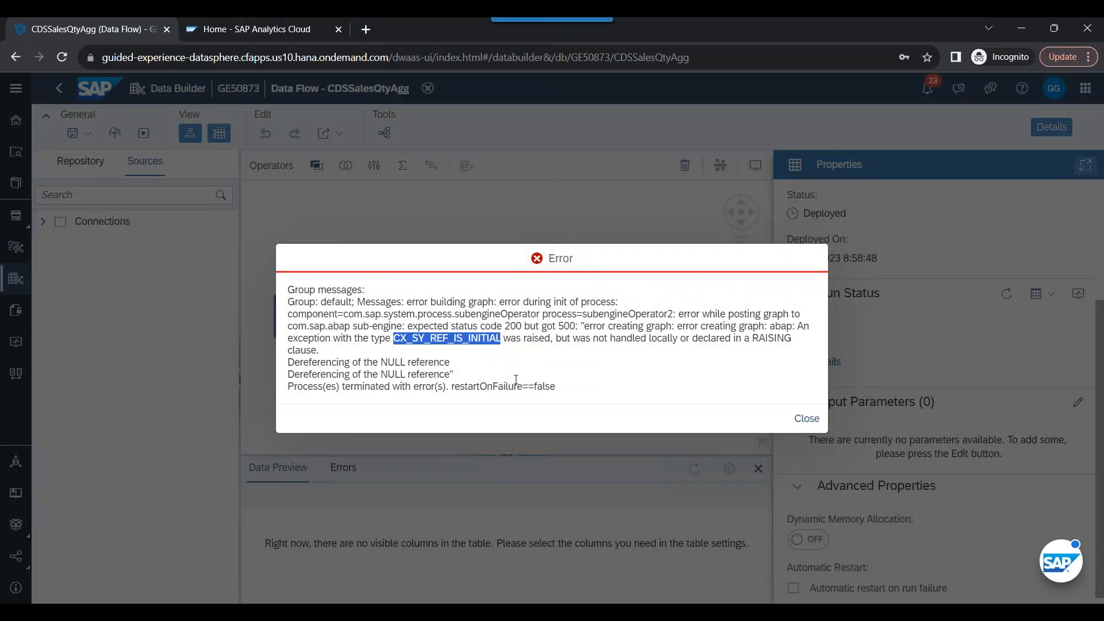
- Close the error details in Datasphere, glance at the CDS data preview in Eclipse and close the data flow's data preview pane
click(510, 352)
click(794, 420)
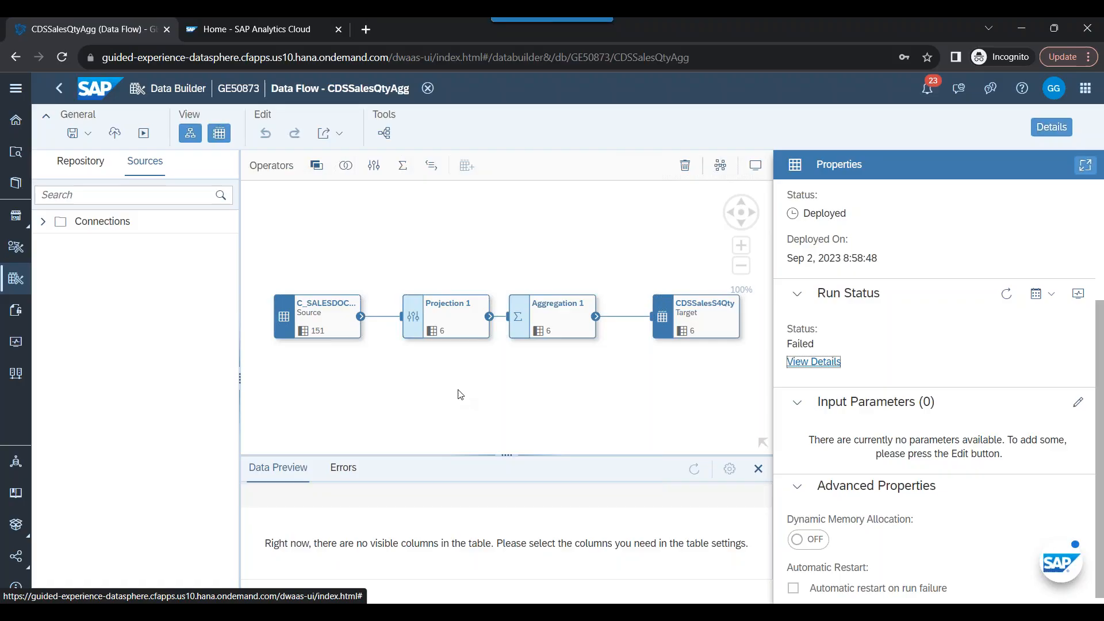
key(alt+Tab)
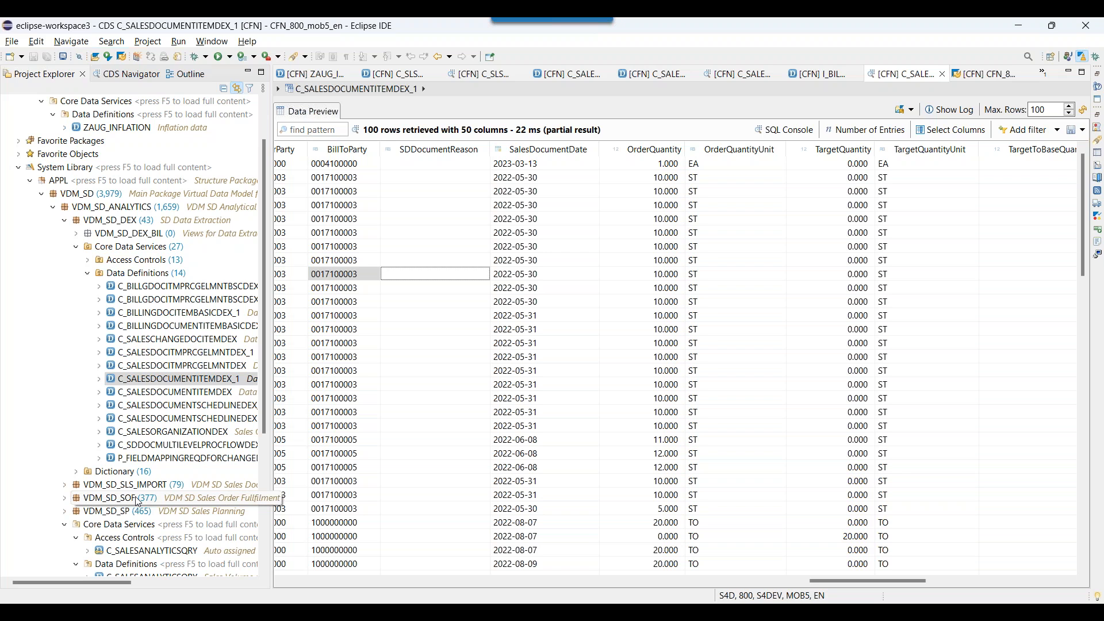
click(1019, 25)
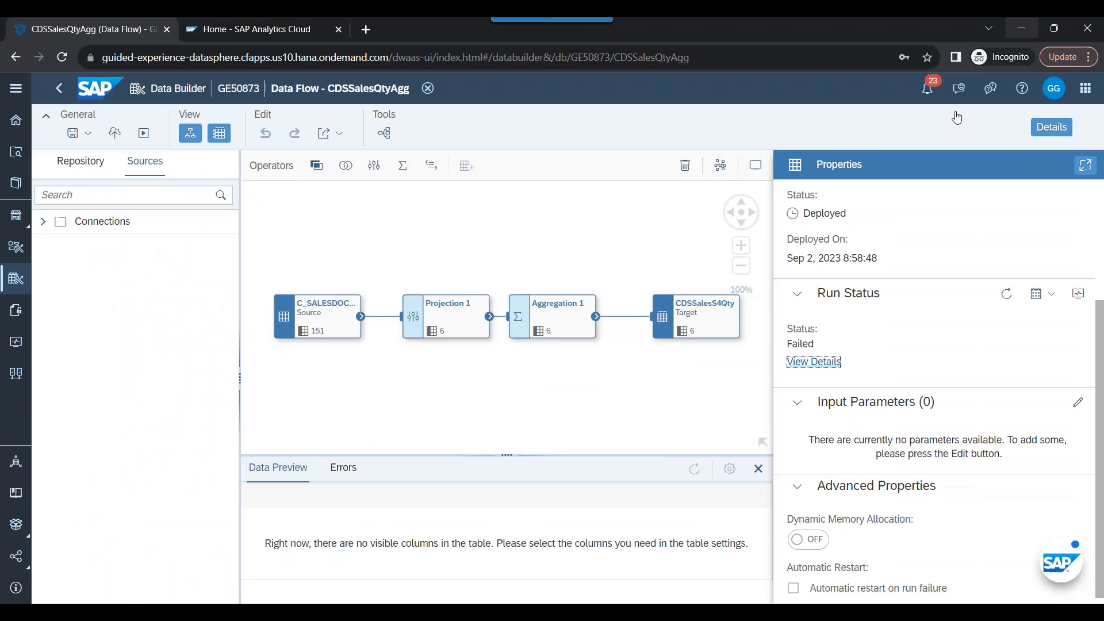
click(759, 469)
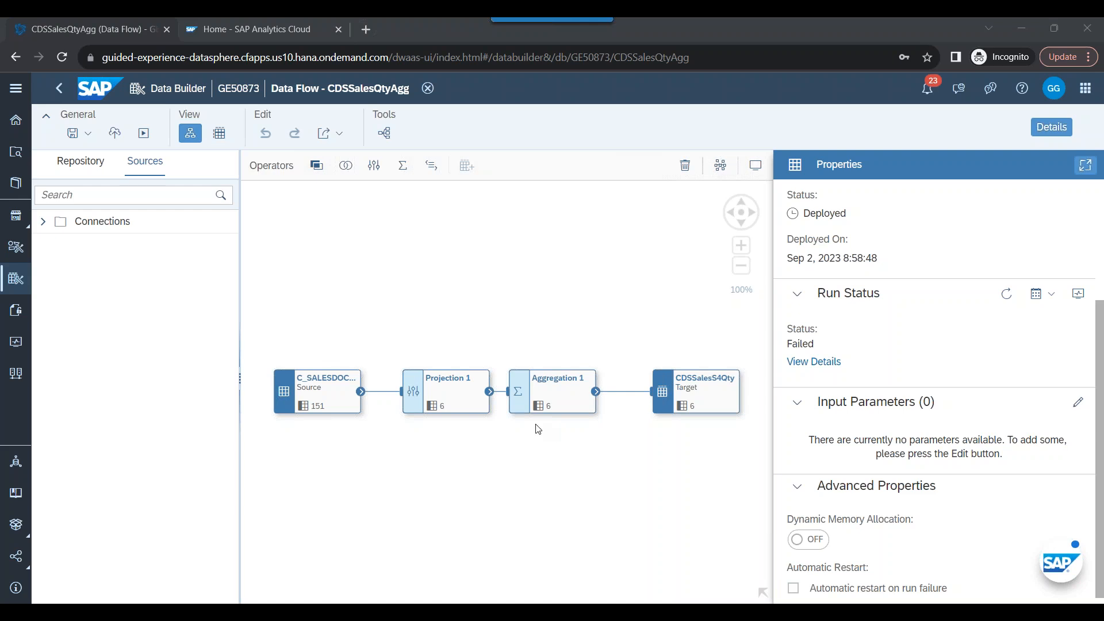
- Open the replication flow RF_Replicate_HANA_Sales from the Data Builder and show the replication properties of Sales_Opportunities
click(23, 280)
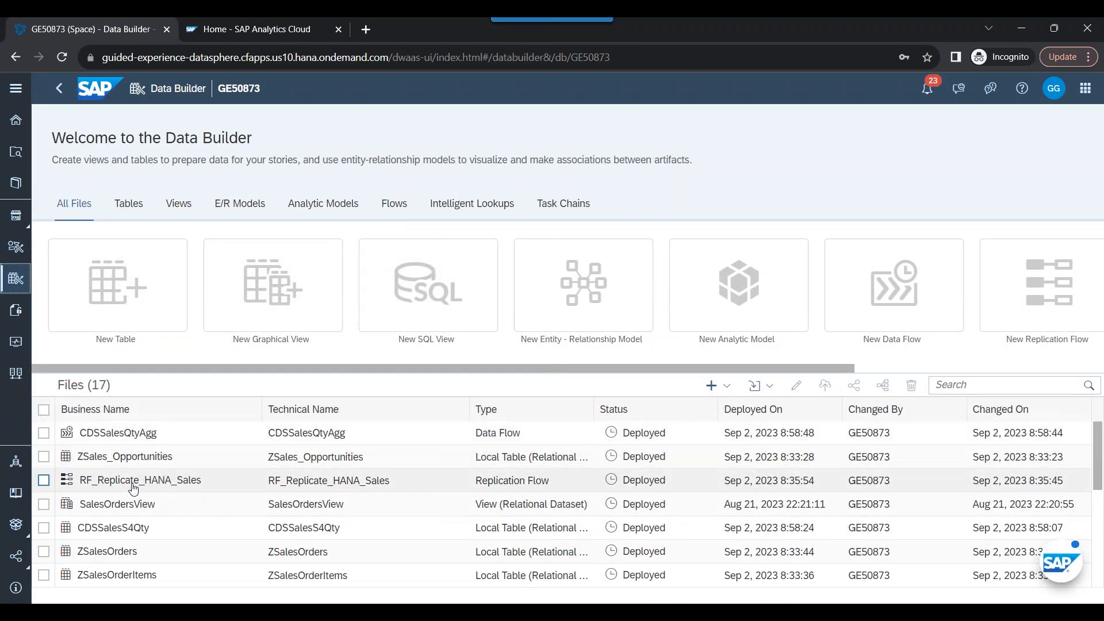
click(132, 482)
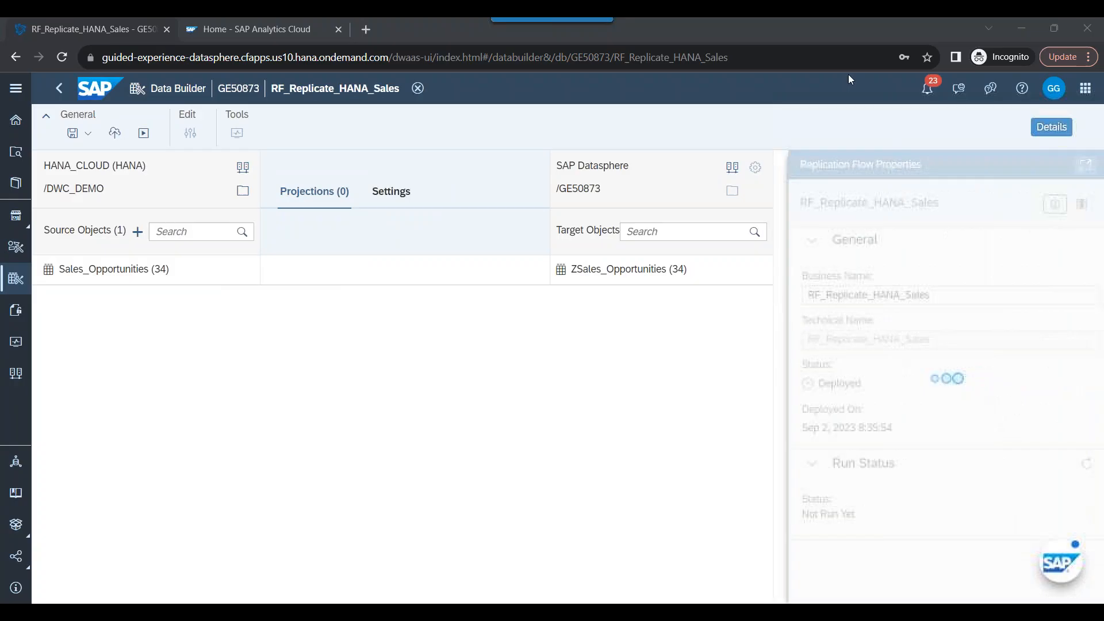
click(464, 281)
scroll(924, 468, down, 5)
scroll(939, 453, up, 10)
- Set the load type of the ZSales_Opportunities replication to Initial and Delta and look through its remaining properties
click(842, 391)
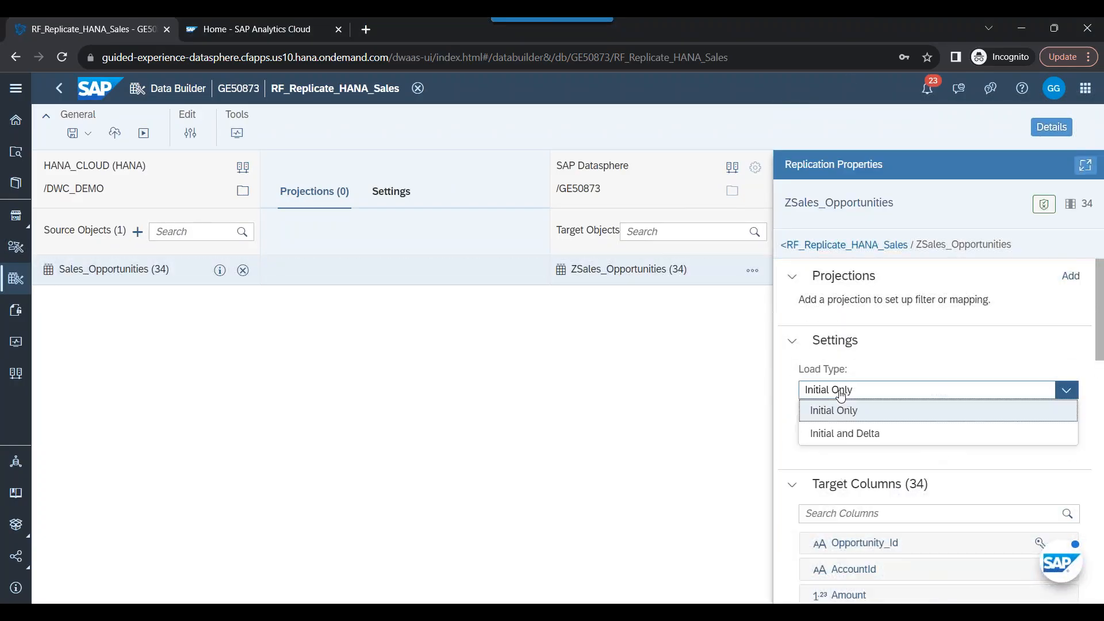
click(847, 437)
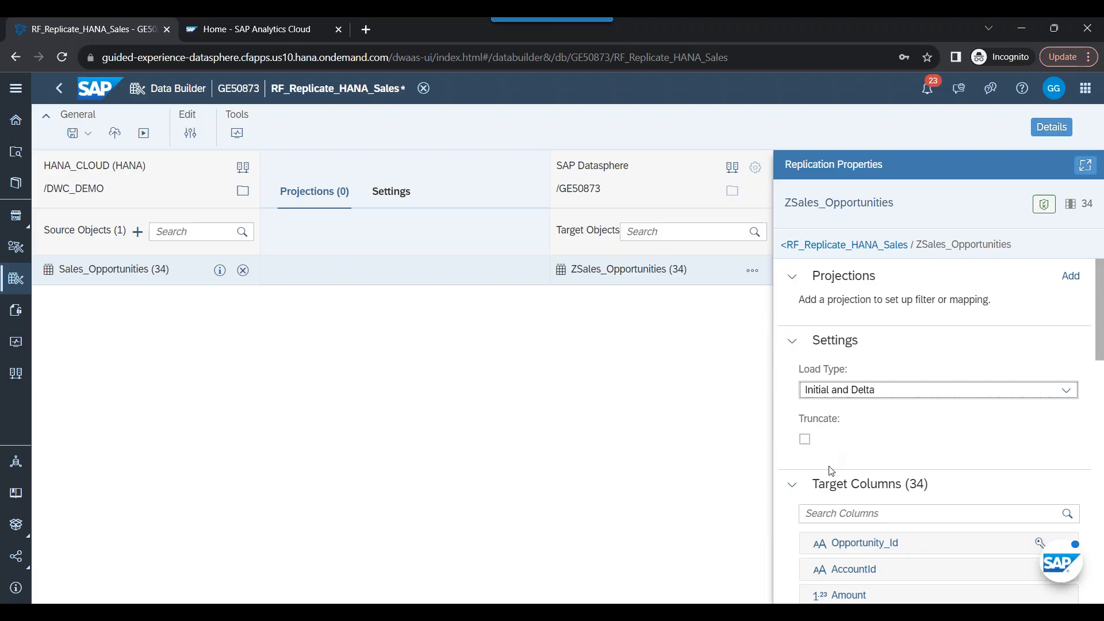
scroll(831, 470, down, 10)
scroll(830, 469, up, 10)
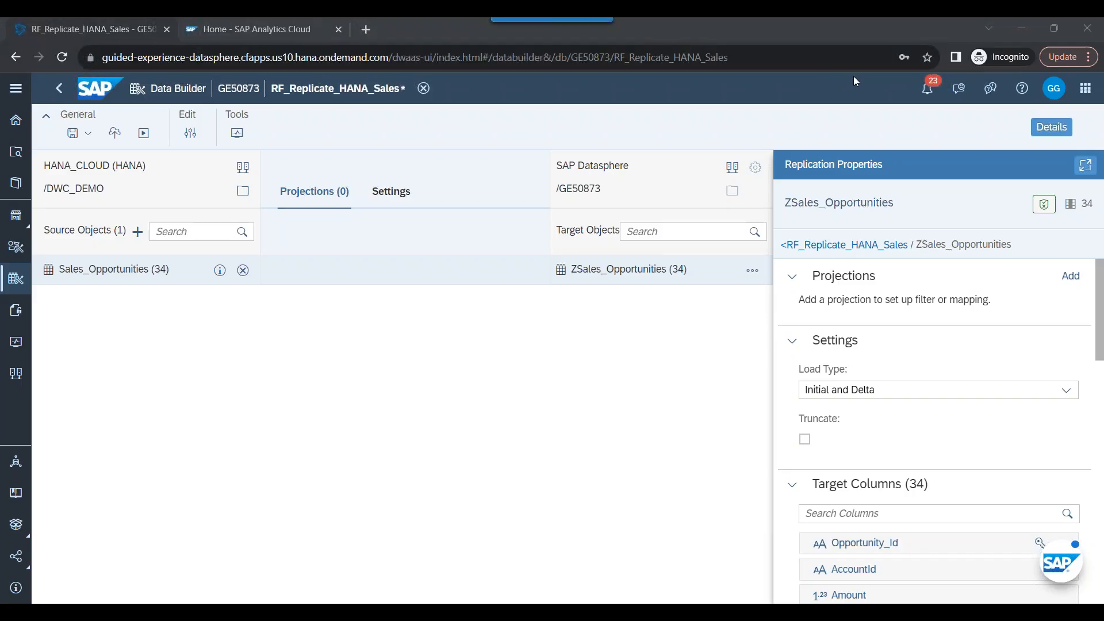
- Leave the replication flow for the Flow Monitor in Data Integration Monitor, filter to replication flows and check the run options for RF_Replicate_HANA_Sales
click(16, 88)
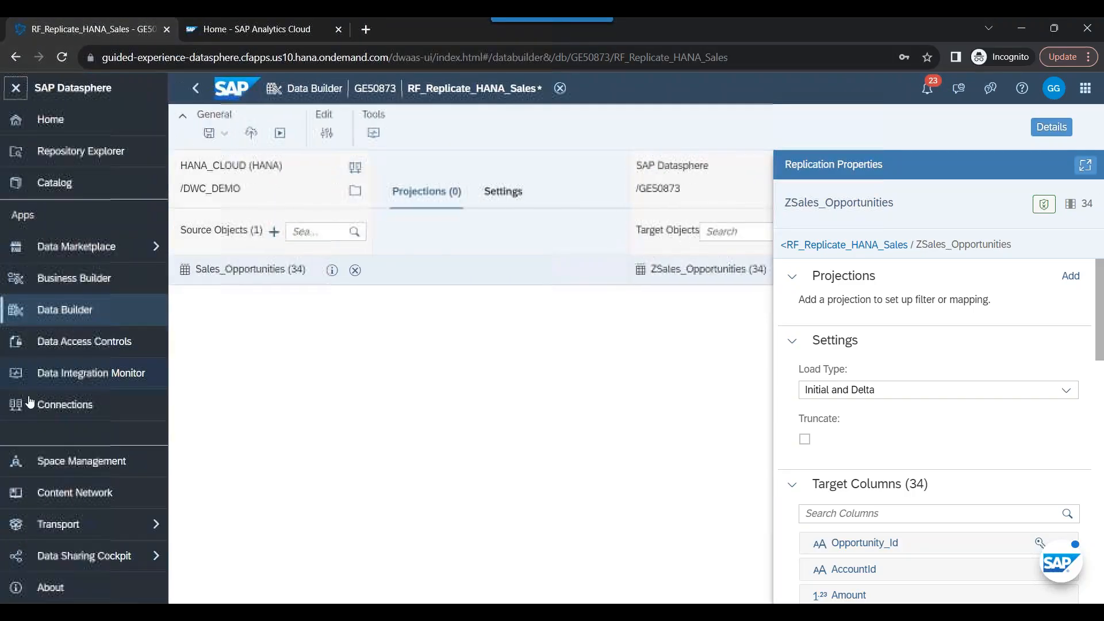
click(81, 377)
click(651, 370)
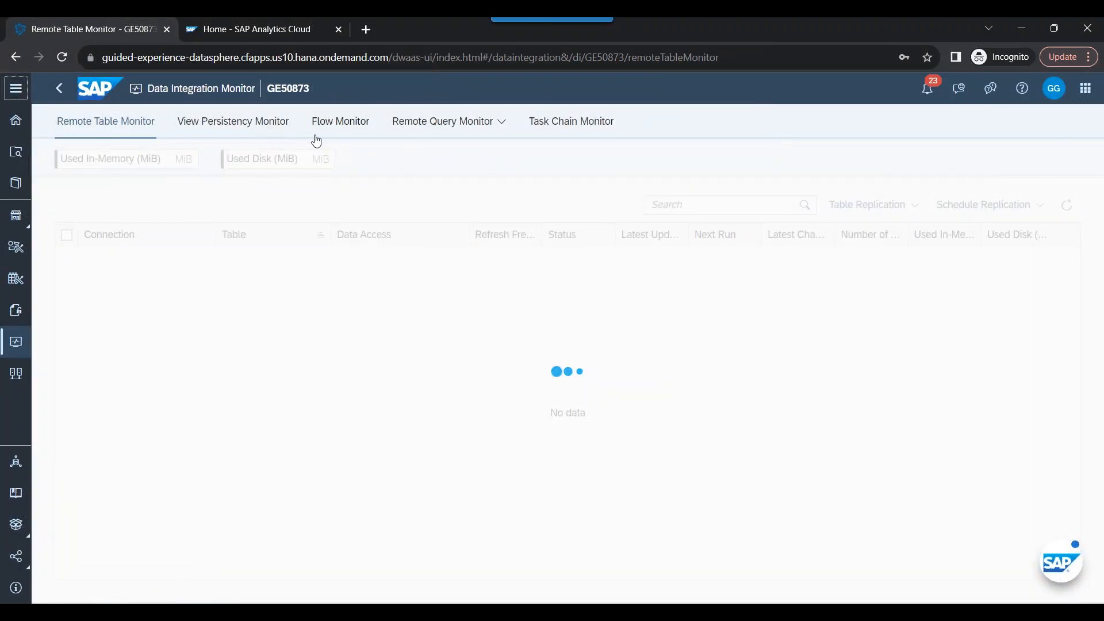
click(343, 125)
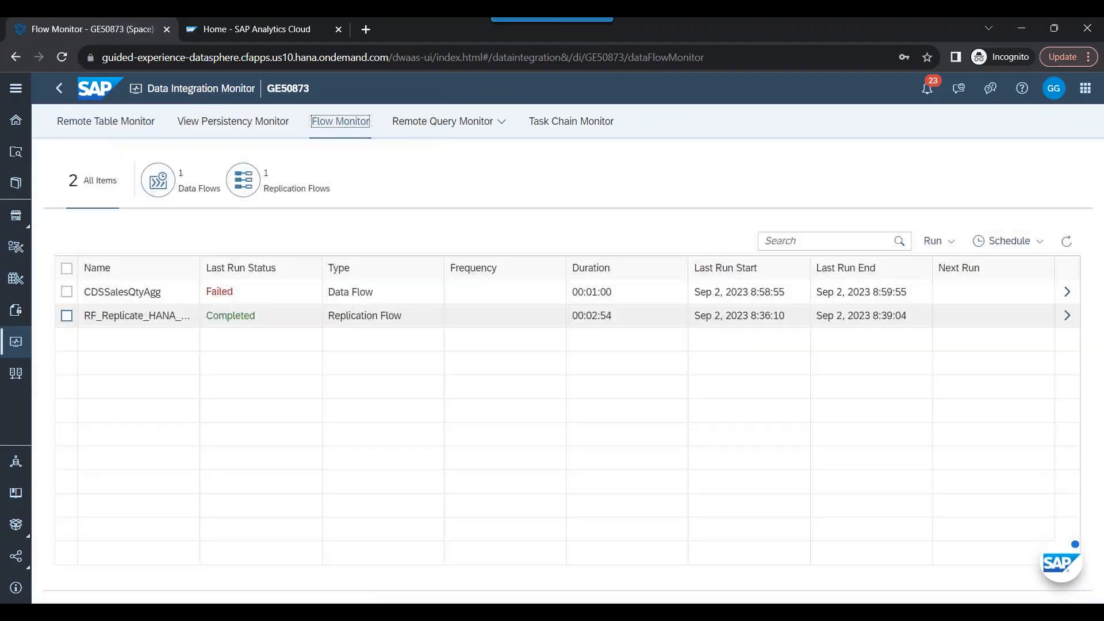
click(243, 180)
click(67, 291)
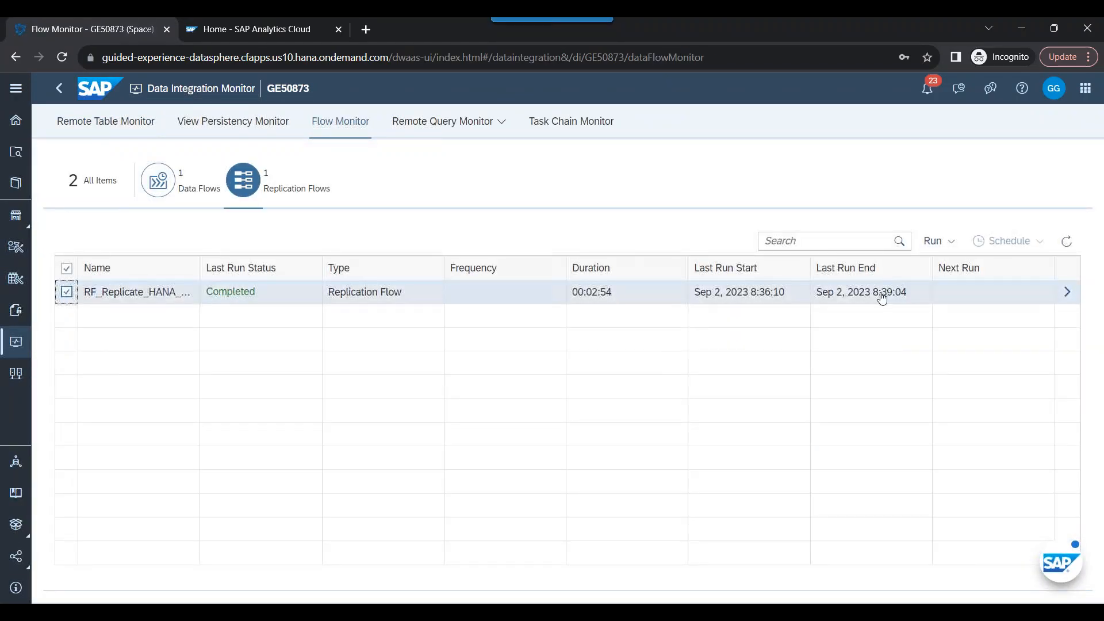
click(948, 242)
click(950, 243)
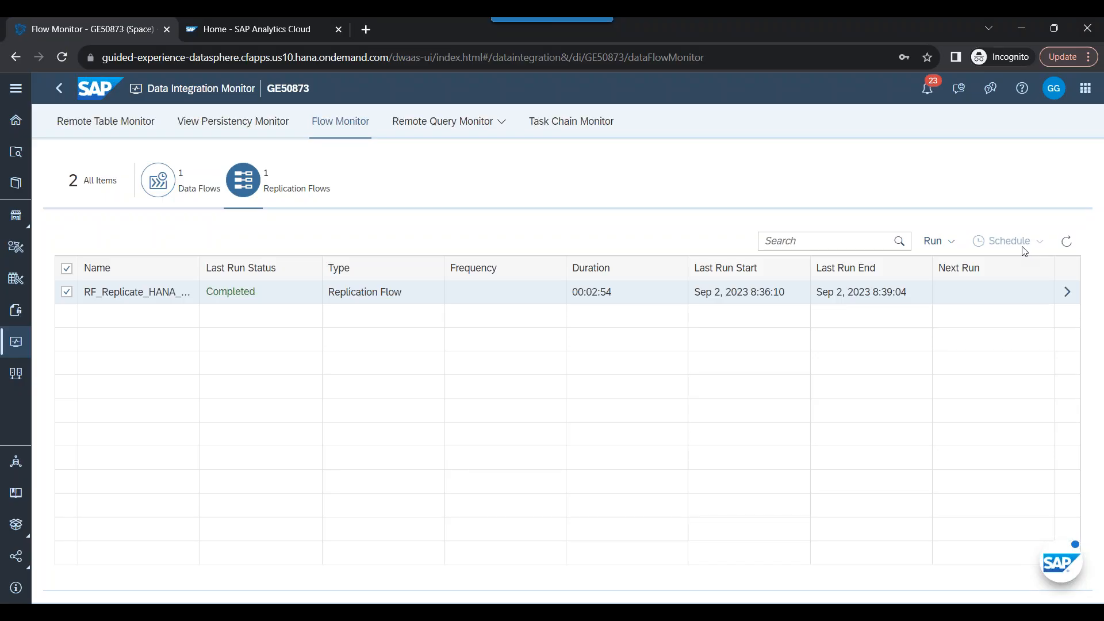
- Switch to the PowerPoint deck and examine slide 139 on Delta load, highlighting the projection and Python scripting points of the flow comparison
key(alt+Tab)
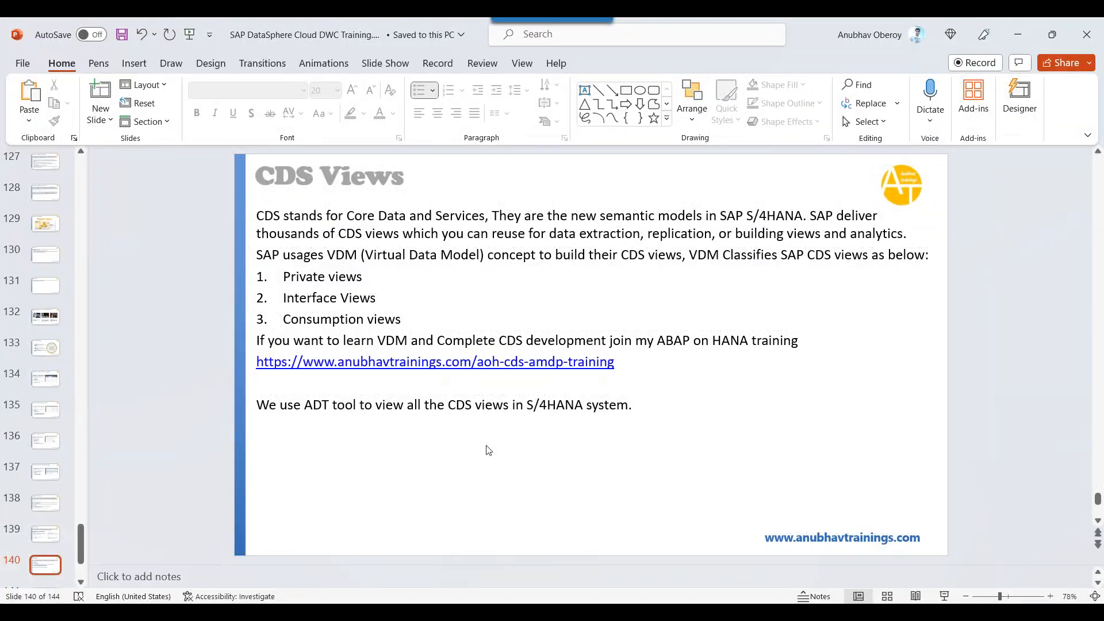
scroll(486, 448, up, 2)
scroll(486, 449, down, 1)
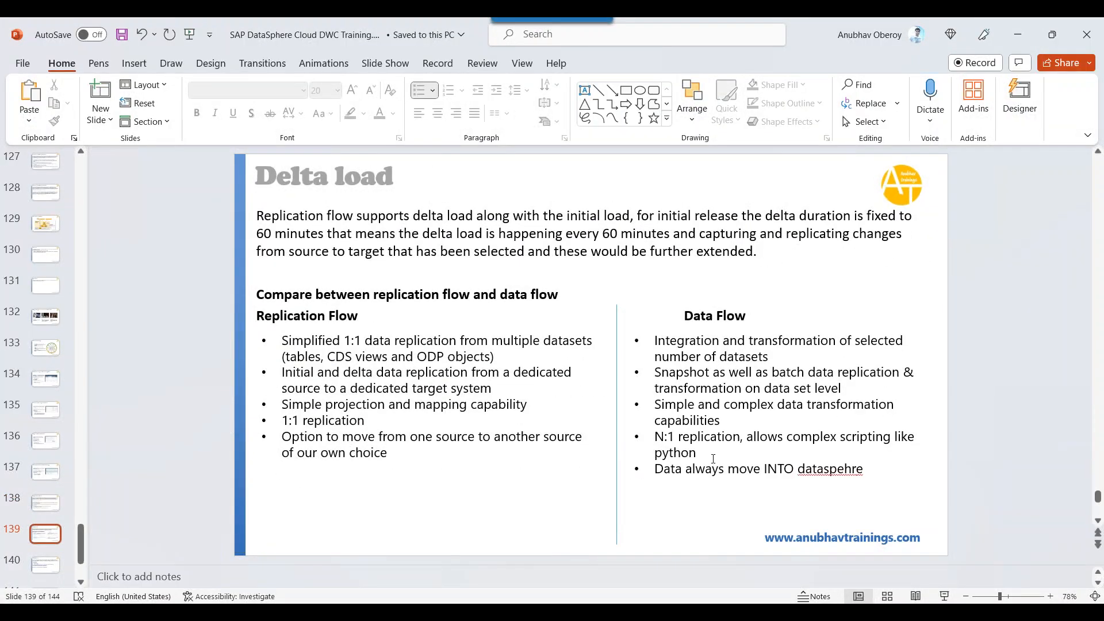
drag(288, 405, 528, 405)
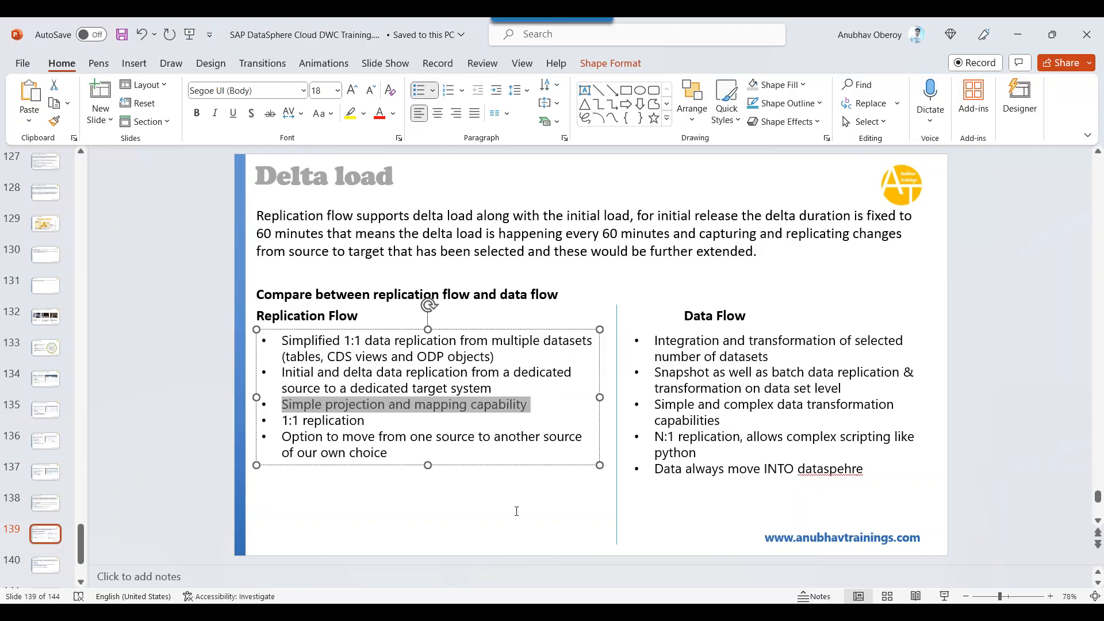
click(726, 420)
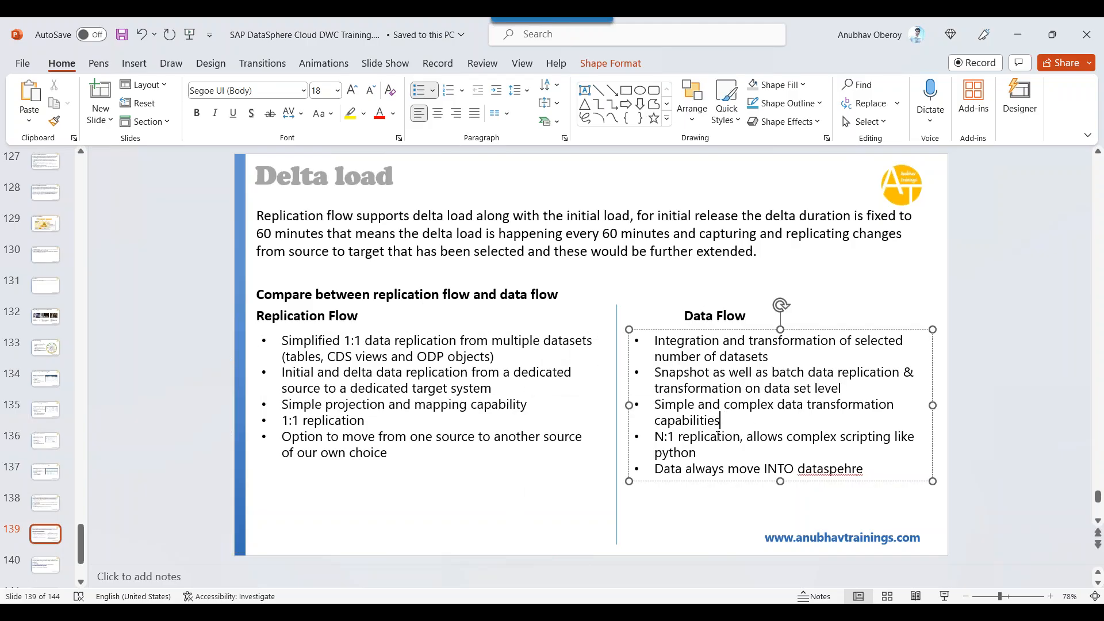
drag(789, 437, 803, 454)
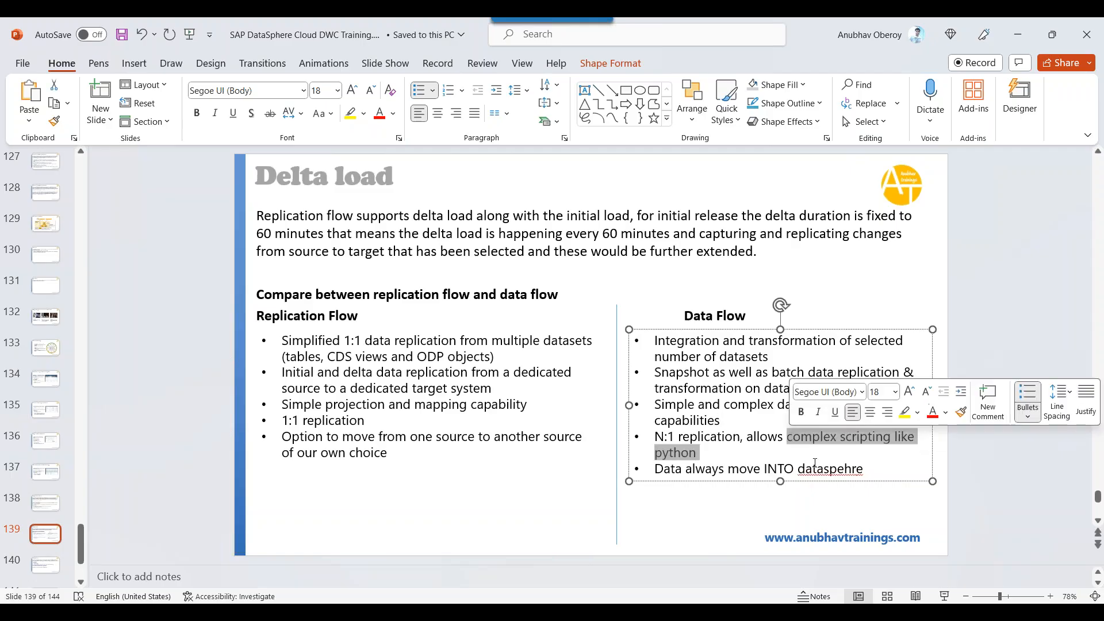
click(844, 458)
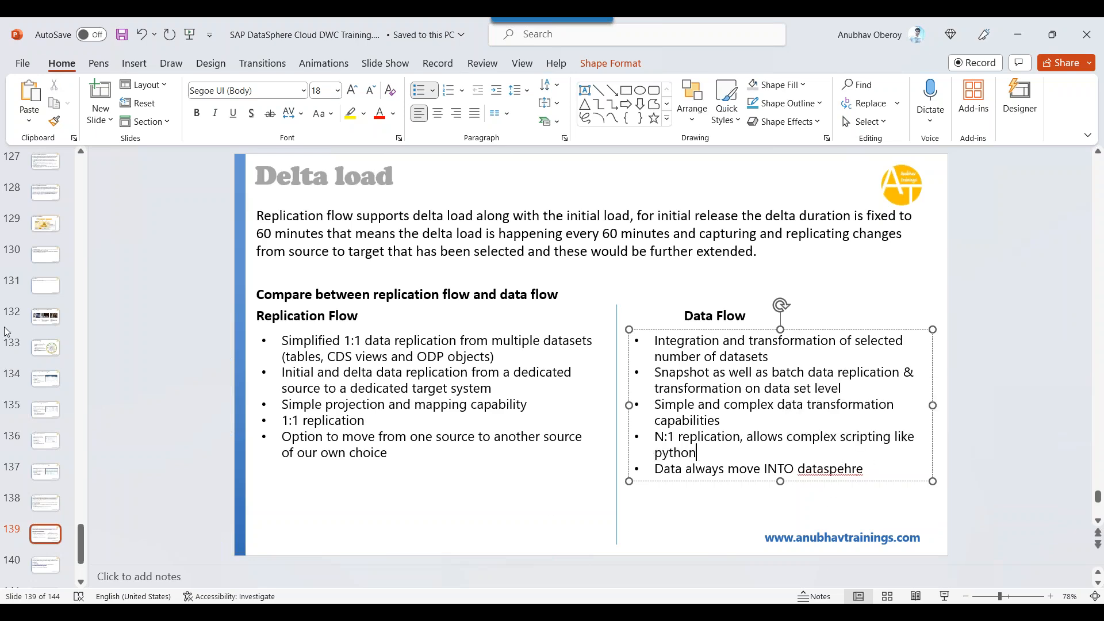